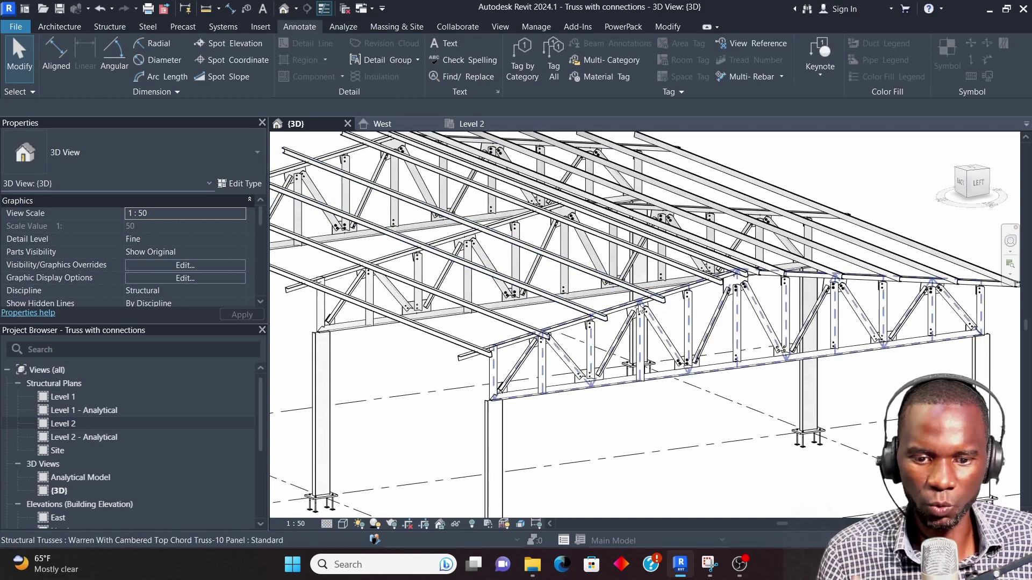
# - Examine the gusset plate connections, truss members and roof purlins of the steel frame in the 3D model
pyautogui.scroll(-4, 556, 297)
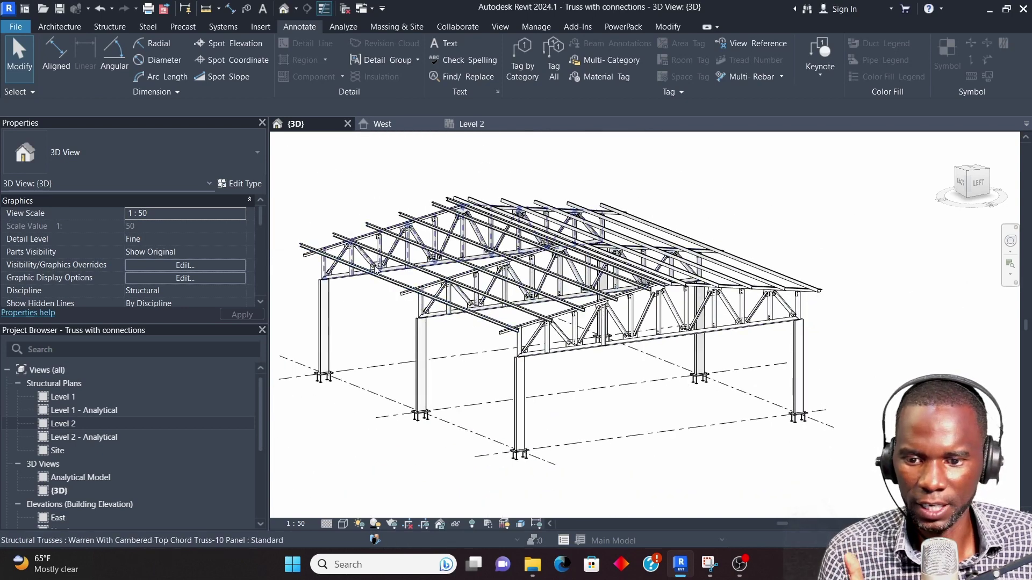
pyautogui.scroll(6, 375, 269)
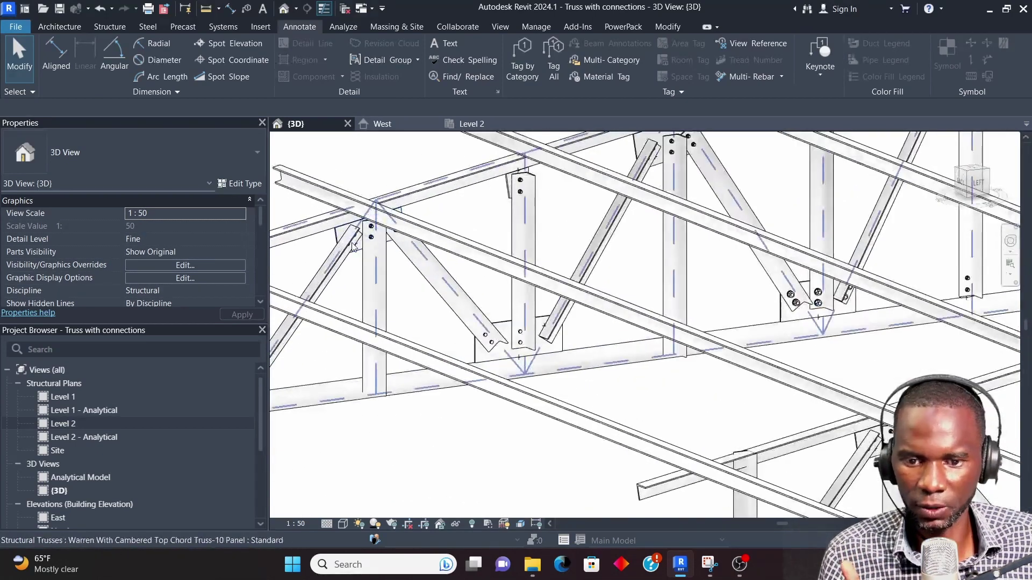
pyautogui.scroll(-3, 471, 285)
pyautogui.scroll(3, 462, 316)
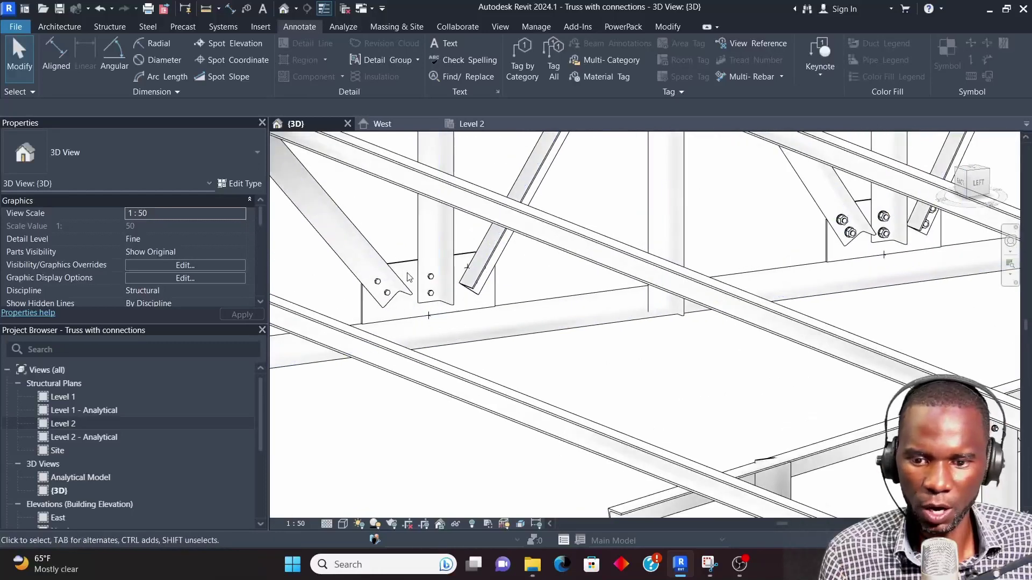
pyautogui.scroll(-6, 446, 290)
pyautogui.scroll(3, 457, 285)
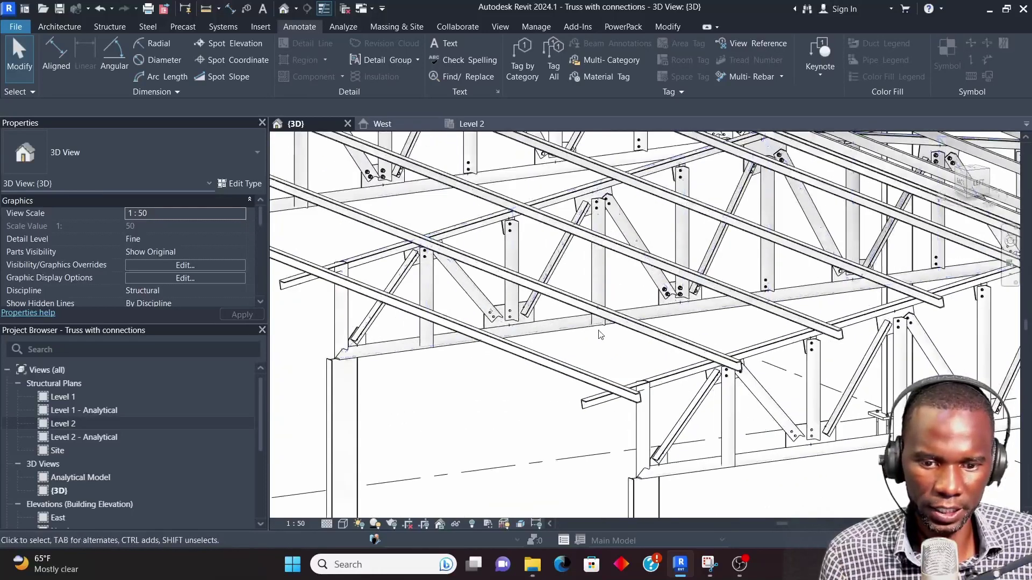
pyautogui.scroll(3, 523, 302)
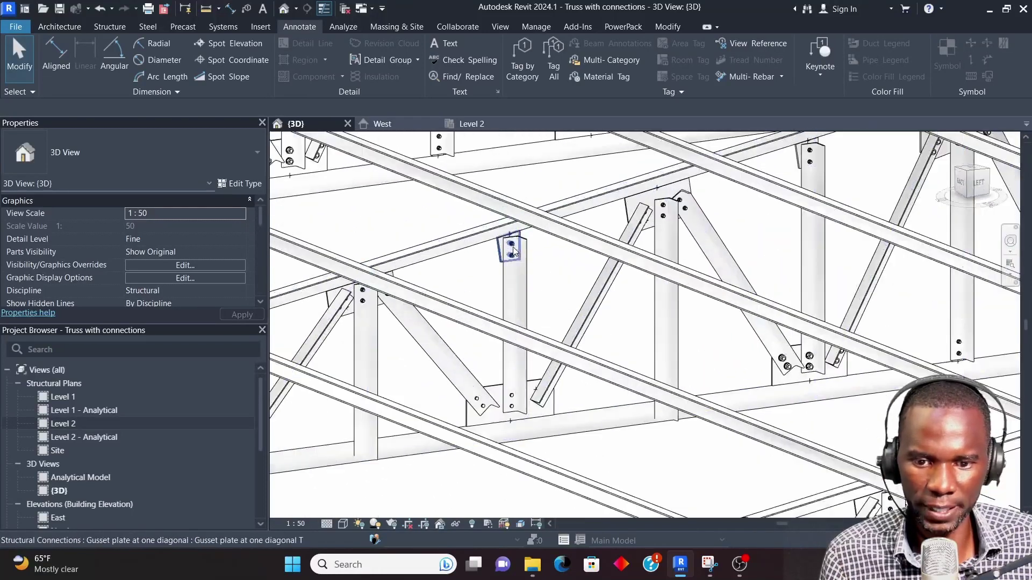
pyautogui.scroll(-6, 672, 319)
pyautogui.scroll(3, 537, 188)
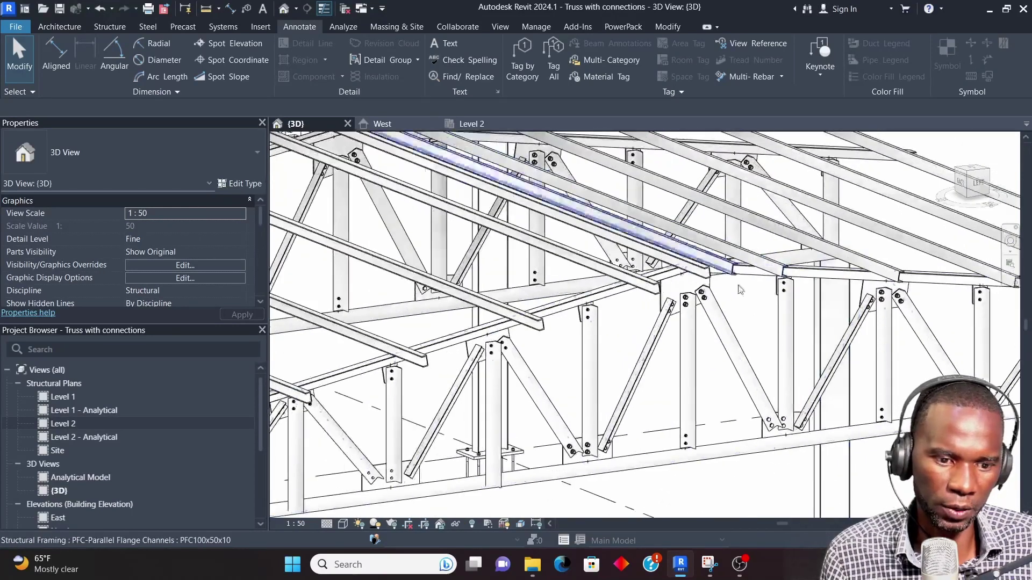
pyautogui.scroll(-6, 515, 159)
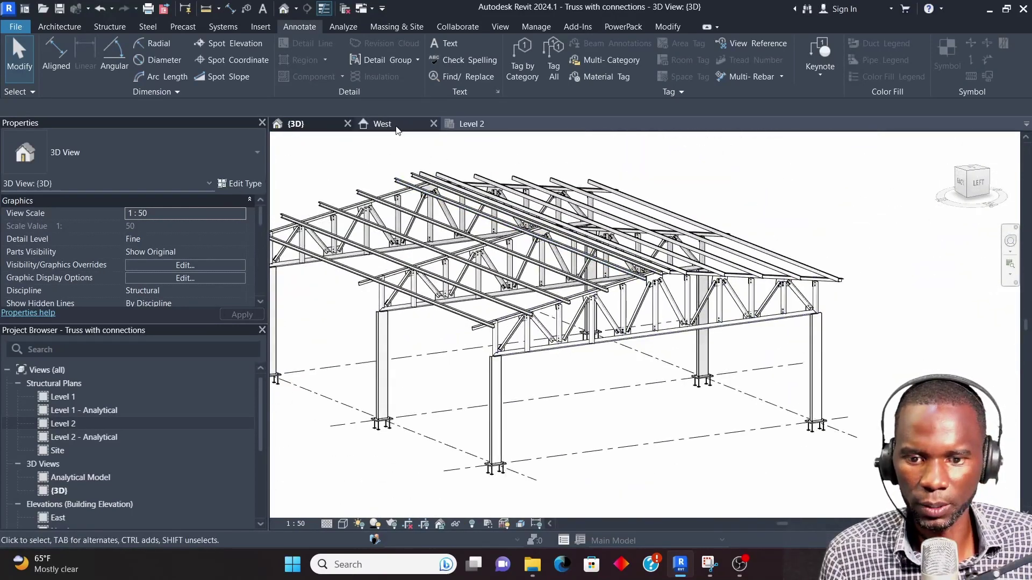
# - Open the West elevation and examine the truss panel spacing, purlin spacing and height dimensions
pyautogui.click(383, 125)
pyautogui.scroll(2, 618, 261)
pyautogui.scroll(-1, 403, 278)
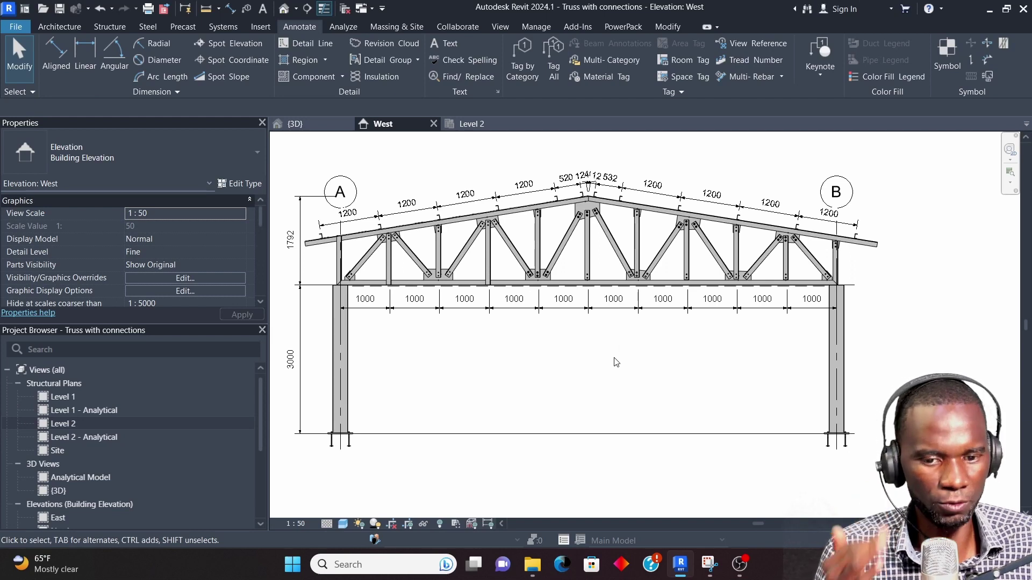
pyautogui.scroll(-2, 617, 363)
pyautogui.scroll(4, 635, 214)
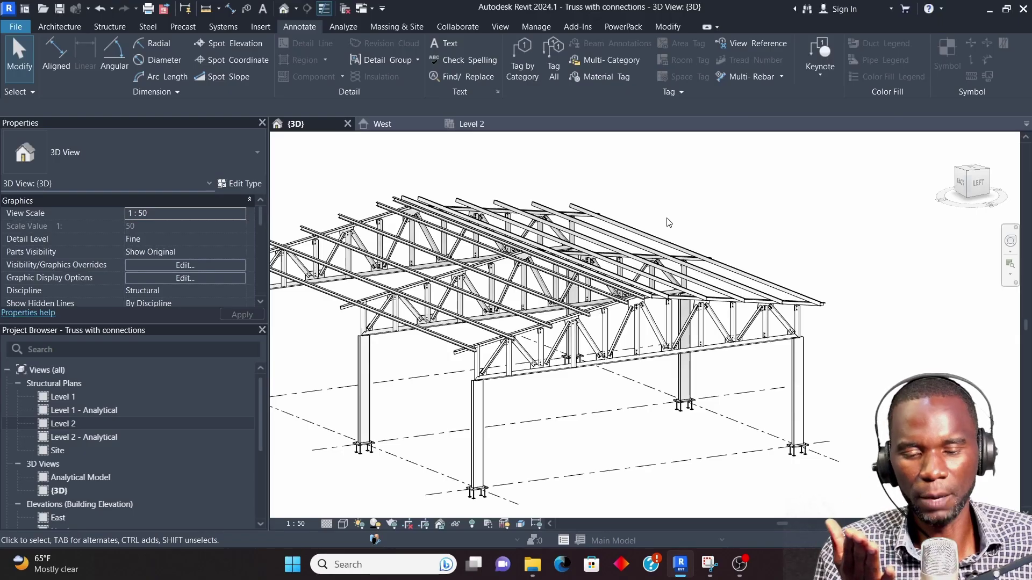
pyautogui.scroll(-2, 669, 222)
pyautogui.scroll(4, 579, 323)
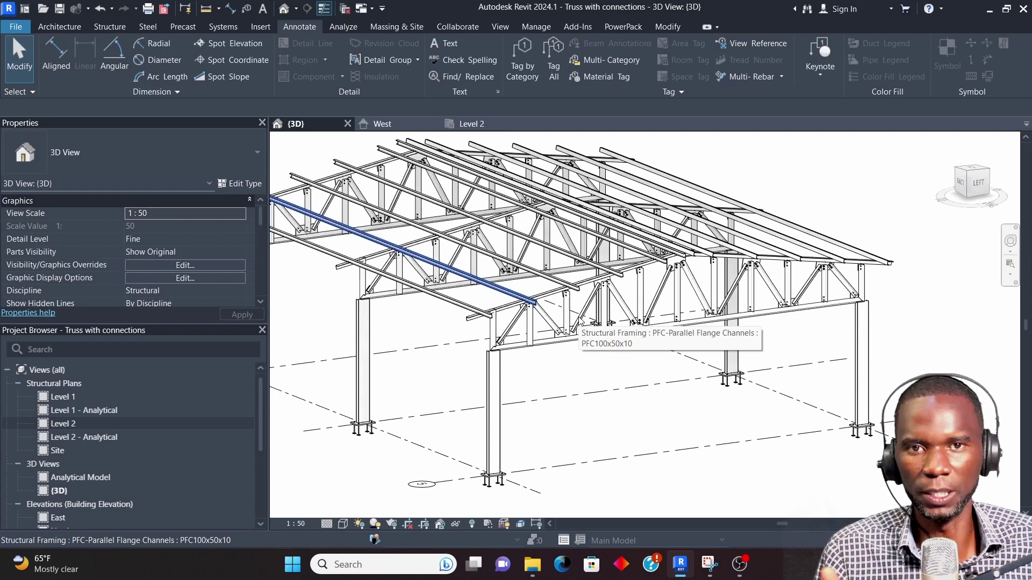
pyautogui.scroll(-2, 579, 321)
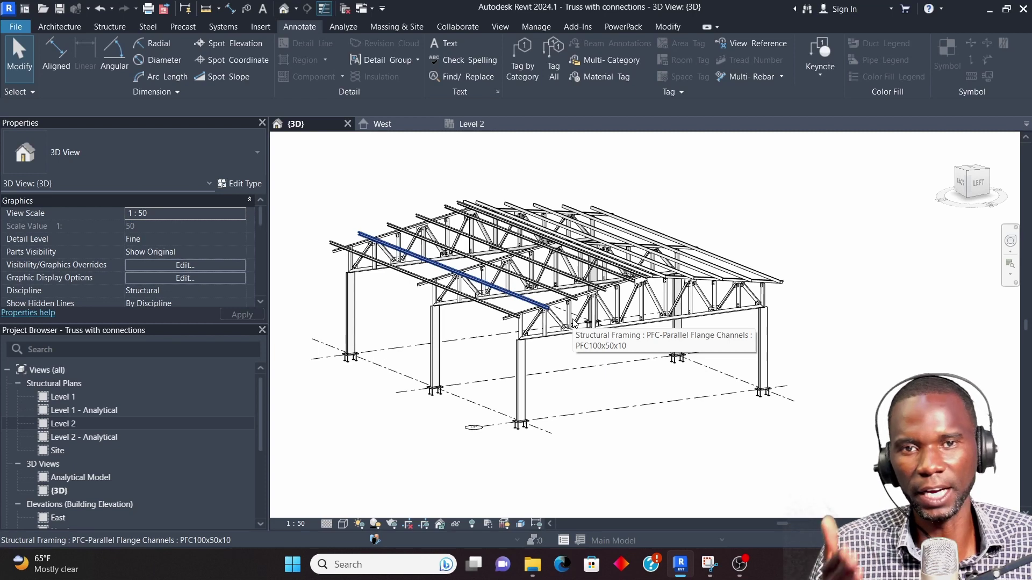
pyautogui.scroll(-2, 575, 323)
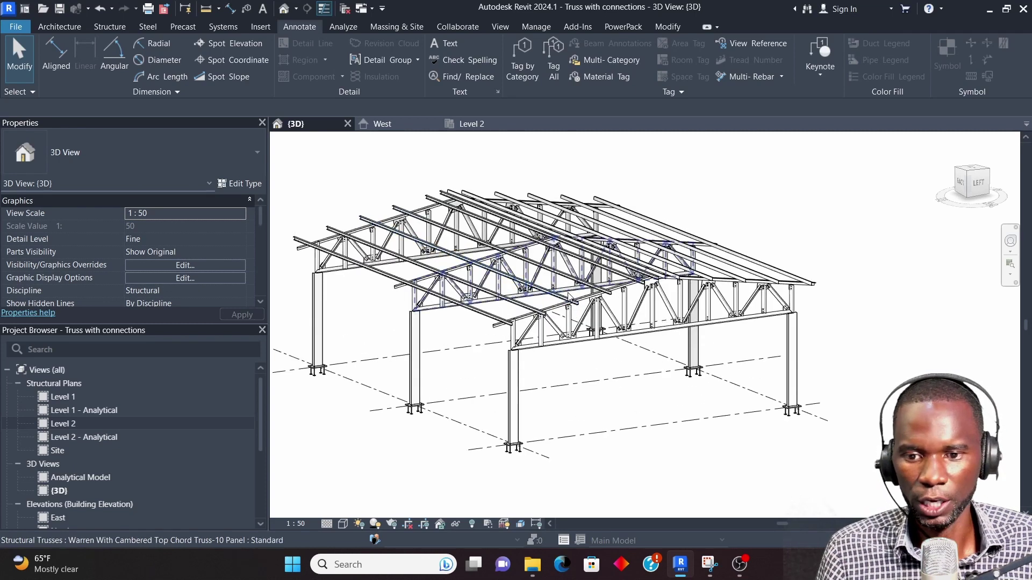
pyautogui.scroll(2, 569, 290)
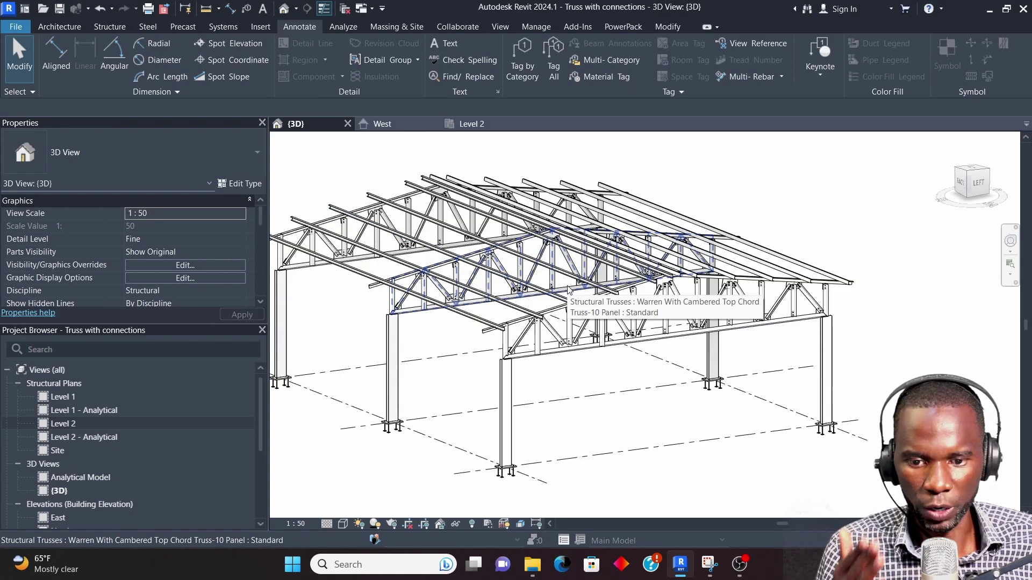
pyautogui.scroll(-1, 568, 290)
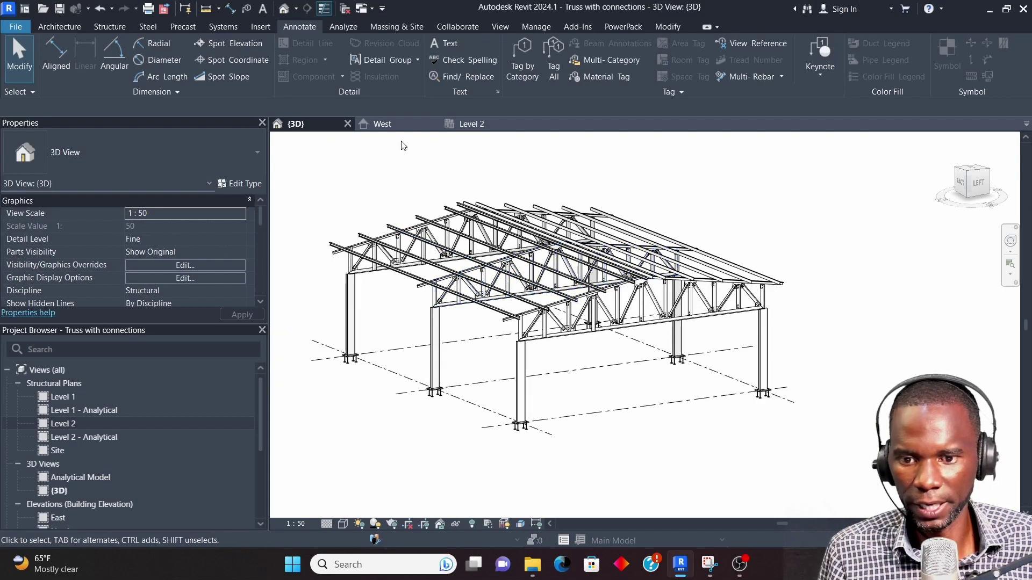
# - Delete all columns, trusses, connections and purlins from the 3D model, keeping only the grids
pyautogui.scroll(-1, 541, 277)
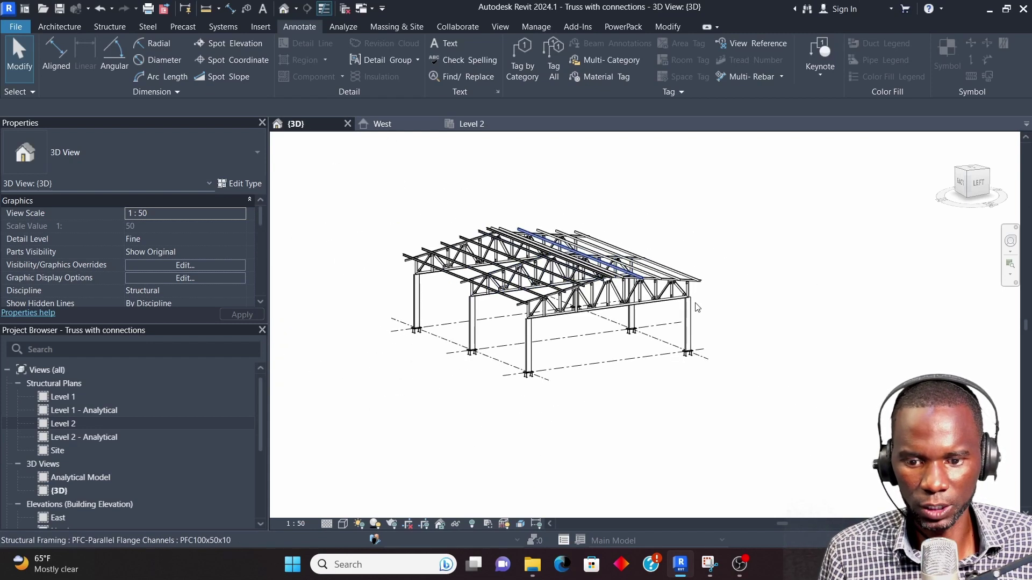
pyautogui.keyDown('shift'); pyautogui.moveTo(804, 315); pyautogui.dragTo(731, 267, button='middle'); pyautogui.keyUp('shift')
pyautogui.moveTo(421, 215); pyautogui.dragTo(359, 163)
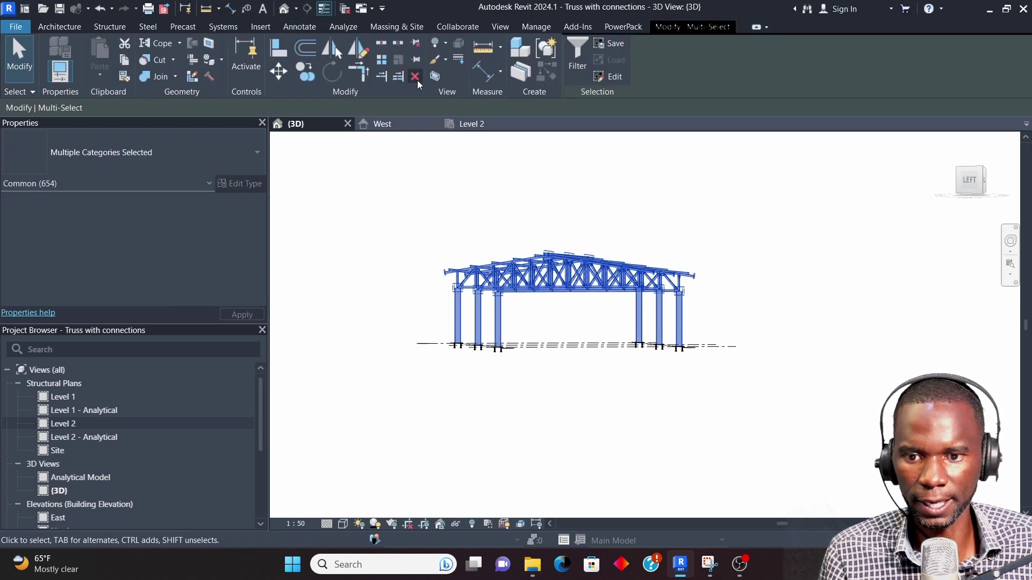
pyautogui.click(414, 79)
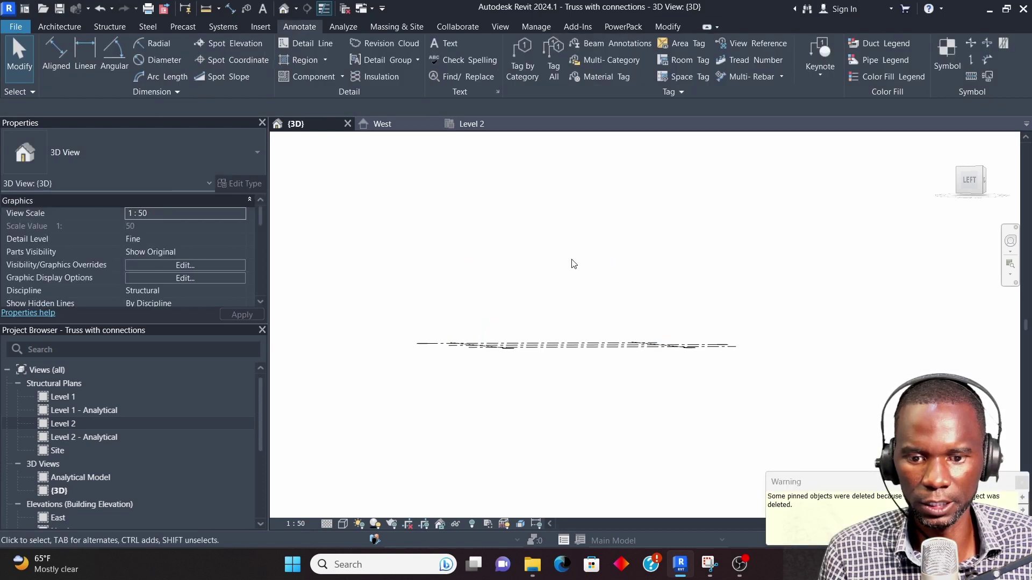
pyautogui.click(1021, 484)
pyautogui.keyDown('shift'); pyautogui.moveTo(496, 257); pyautogui.dragTo(493, 290, button='middle'); pyautogui.keyUp('shift')
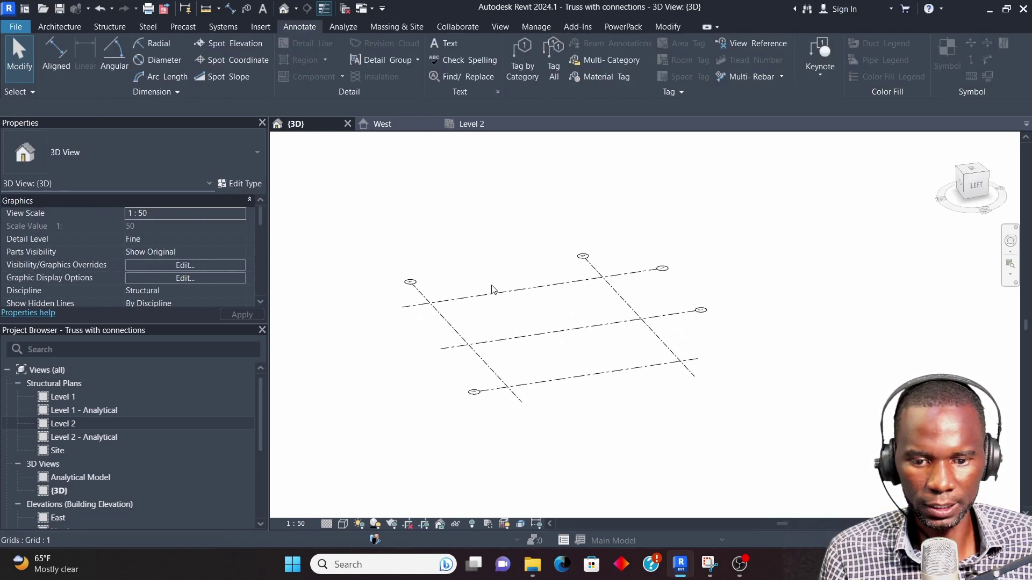
# - Delete the sloped reference plane above Level 2 in the West elevation
pyautogui.click(383, 124)
pyautogui.scroll(-3, 537, 301)
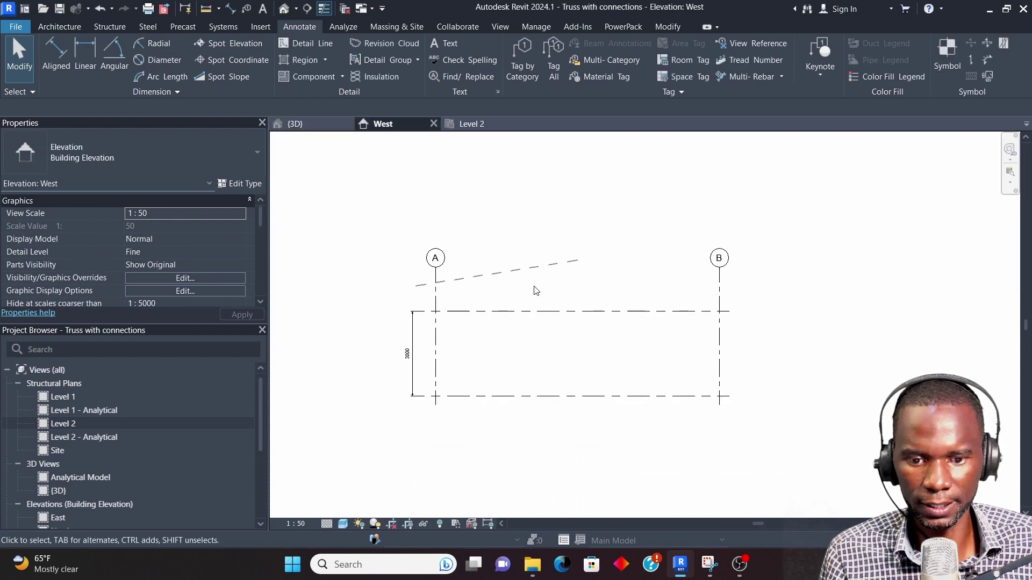
pyautogui.click(519, 281)
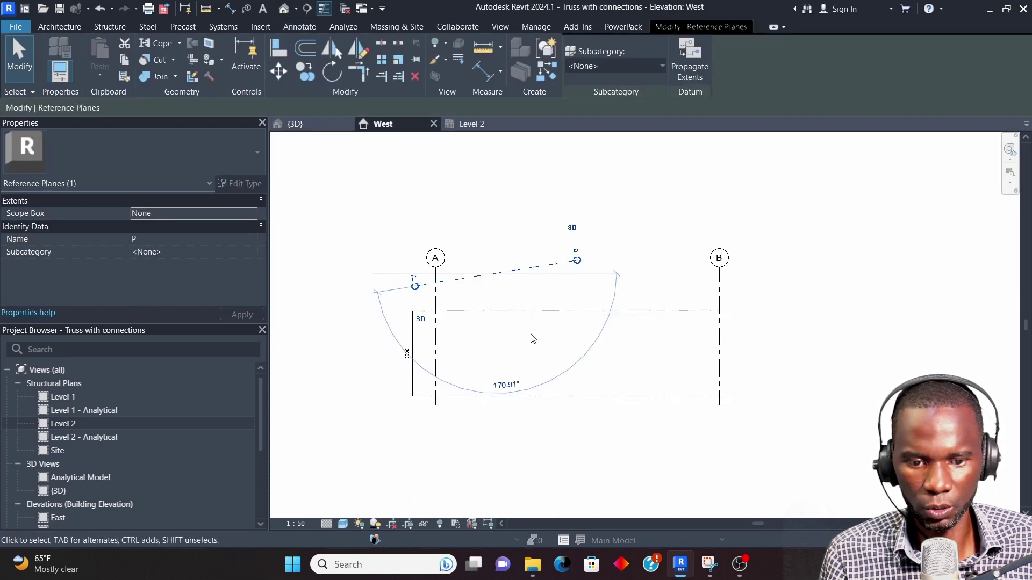
pyautogui.click(416, 78)
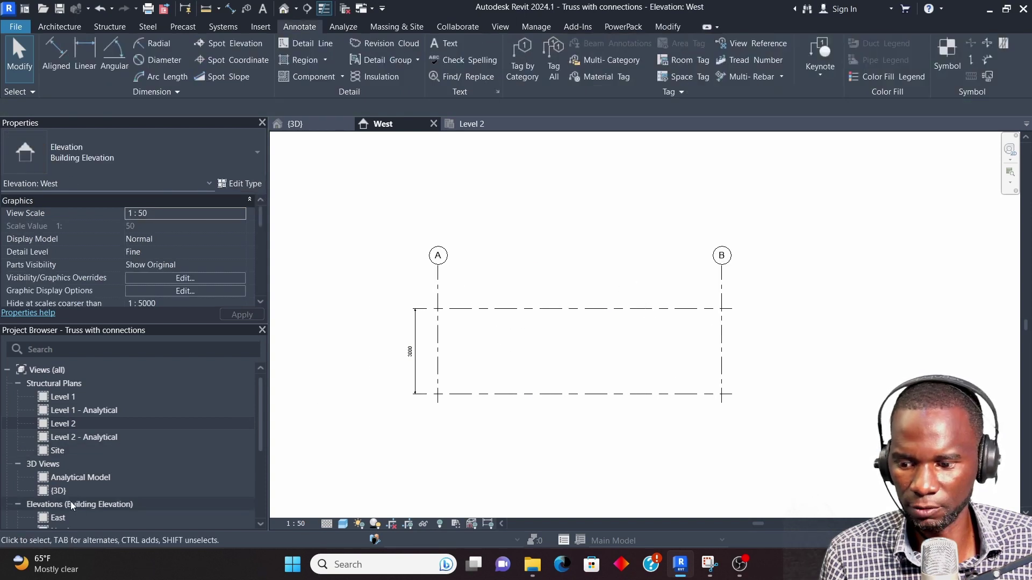
# - Open the South building elevation and dismiss the save reminder without saving
pyautogui.scroll(-3, 73, 500)
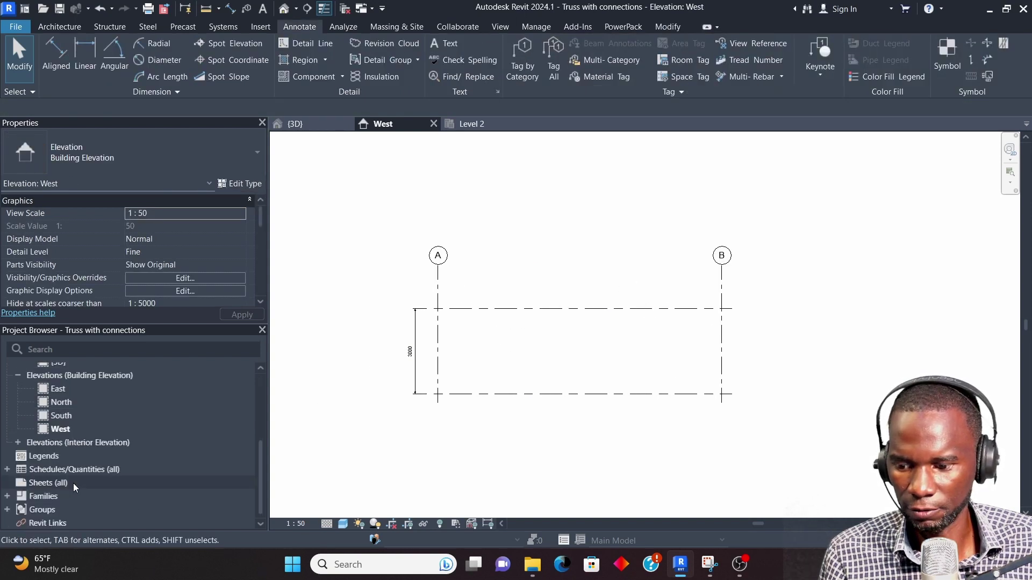
pyautogui.doubleClick(63, 418)
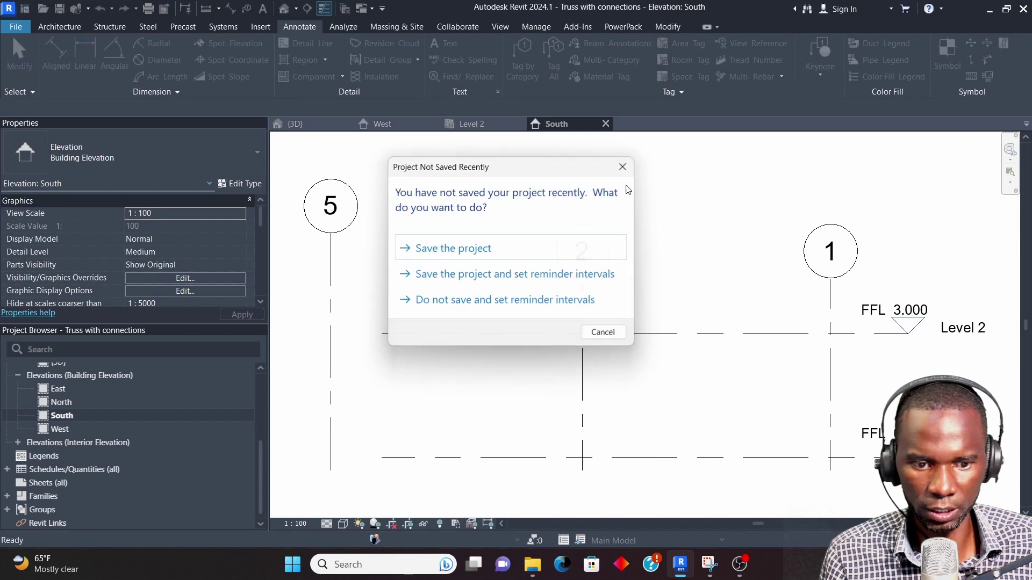
pyautogui.click(603, 332)
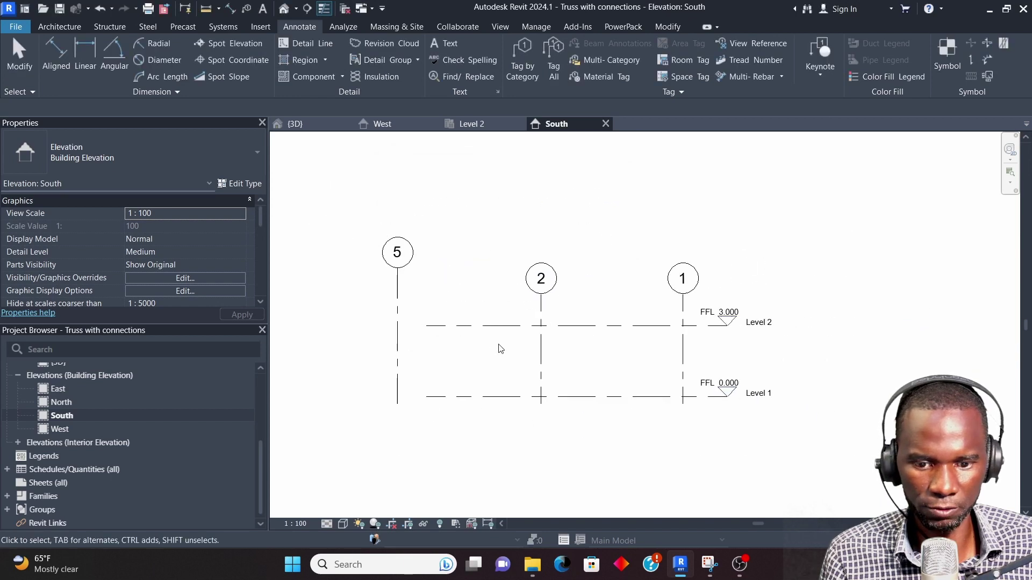
# - Extend the Level 1 and Level 2 lines in the South elevation past grid 5
pyautogui.click(647, 330)
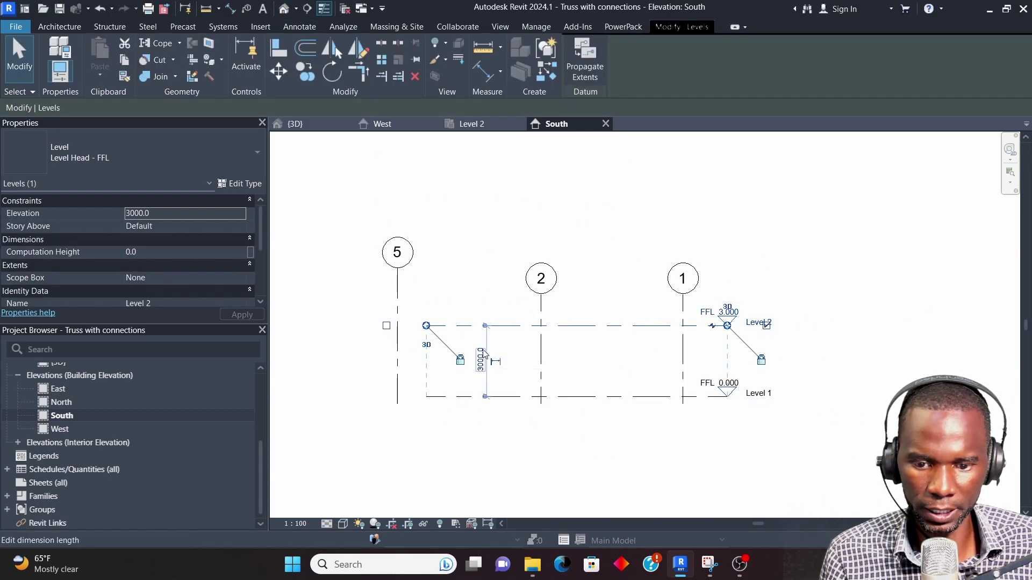
pyautogui.click(482, 247)
pyautogui.click(463, 325)
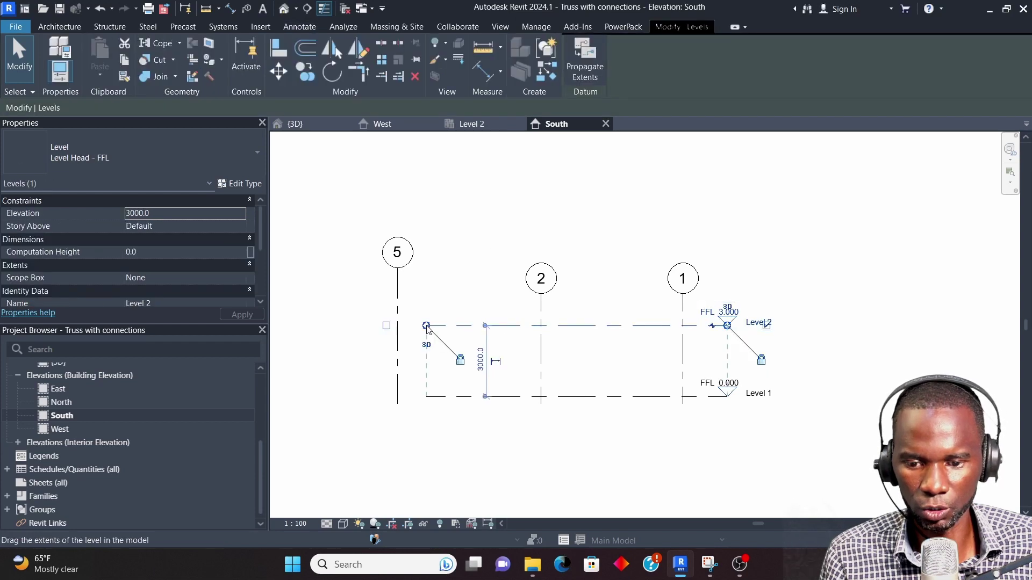
pyautogui.moveTo(427, 327); pyautogui.dragTo(371, 325)
pyautogui.click(411, 336)
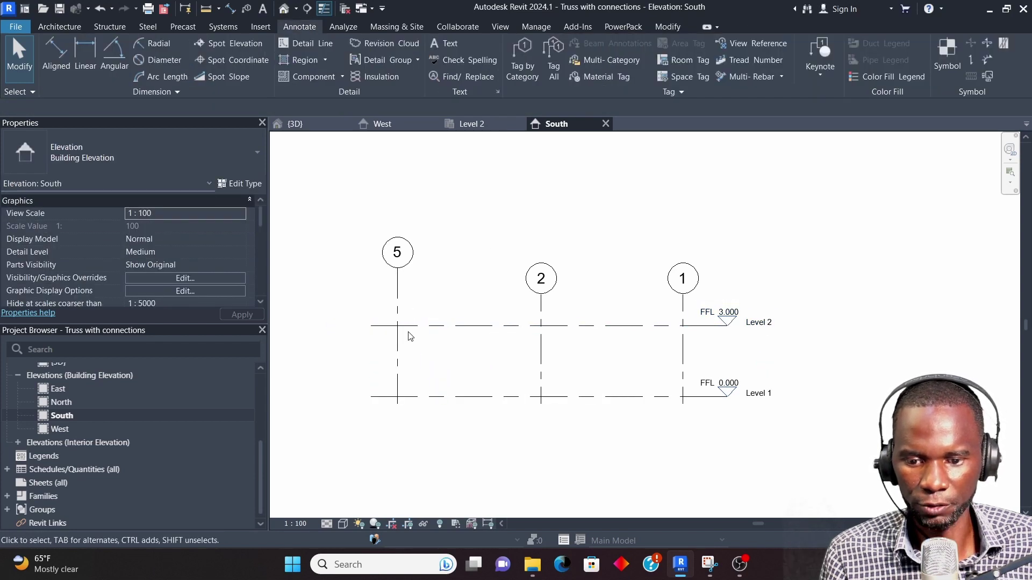
# - Draw a new level about 1400 mm above Level 2, aligned with the ends of the existing level lines
pyautogui.click(72, 28)
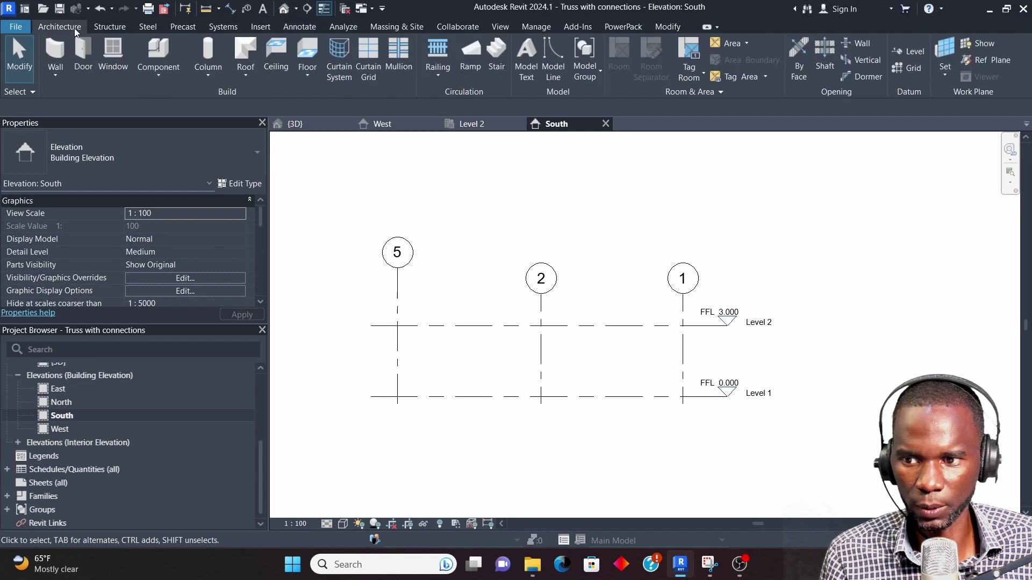
pyautogui.click(910, 52)
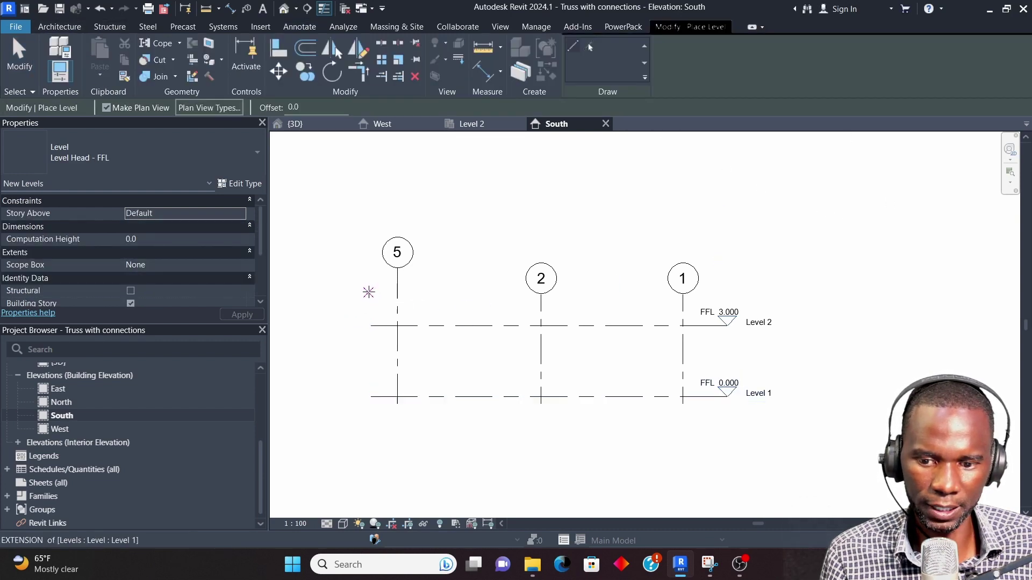
pyautogui.click(368, 292)
pyautogui.click(727, 292)
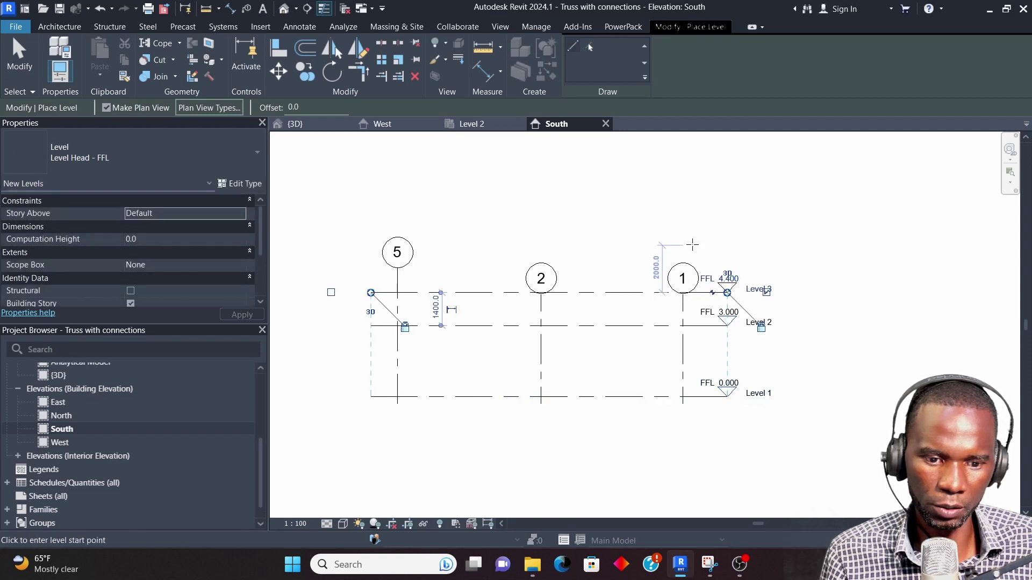
pyautogui.press('Escape')
pyautogui.press('Escape')
# - Delete the Level 3 line together with its associated structural plan view
pyautogui.click(611, 292)
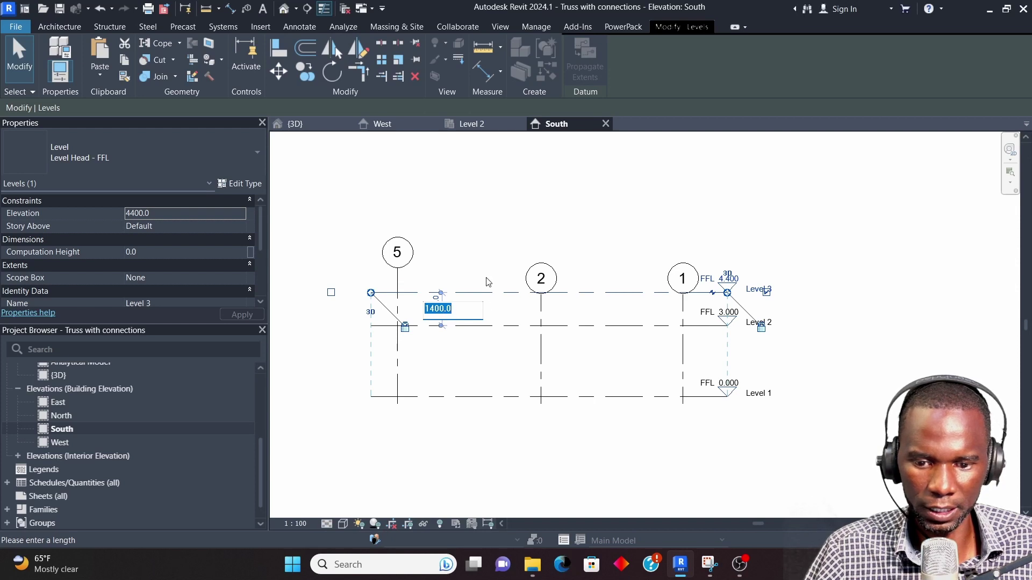
pyautogui.press('Escape')
pyautogui.press('Escape')
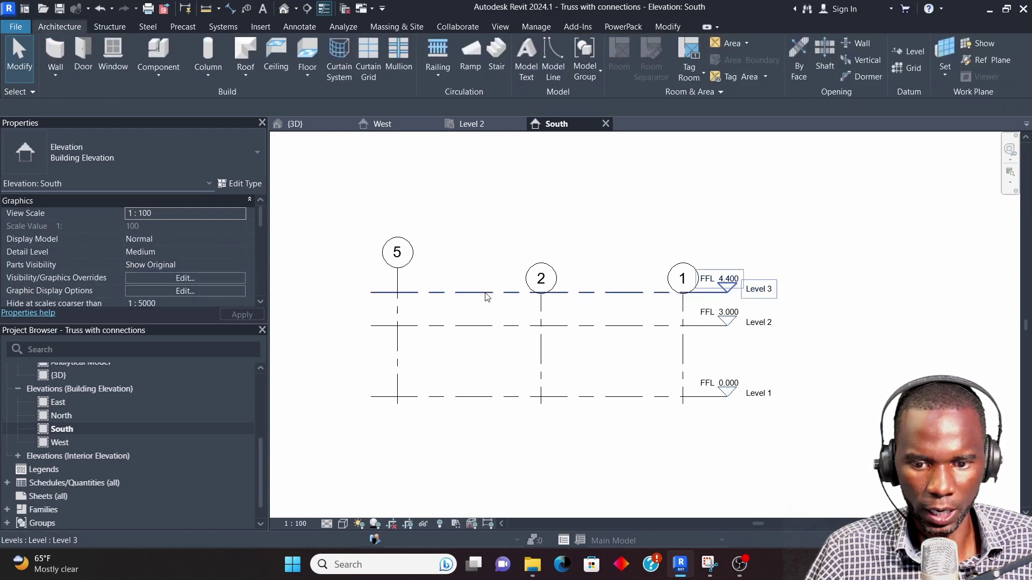
pyautogui.click(486, 293)
pyautogui.click(415, 76)
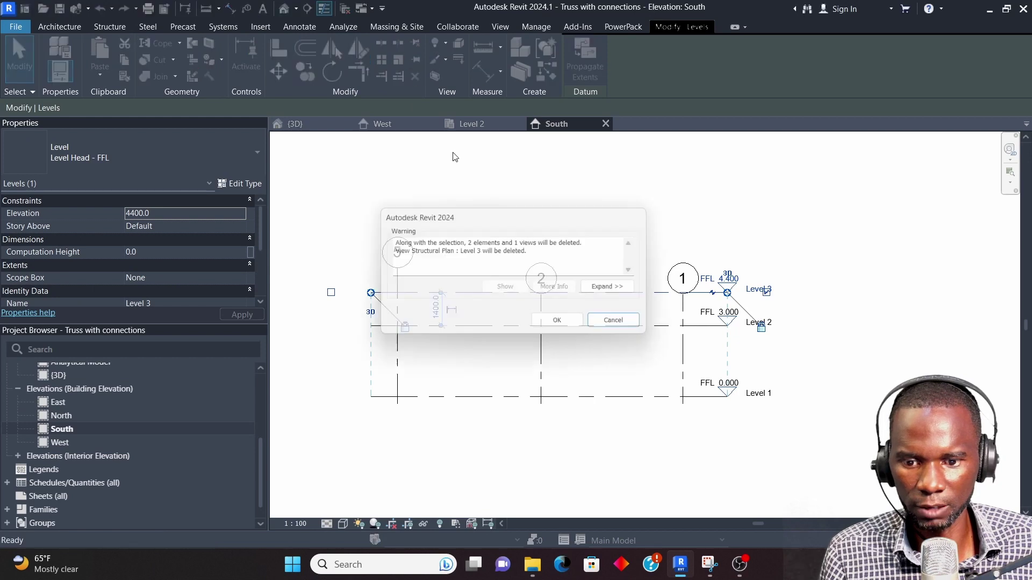
pyautogui.click(562, 325)
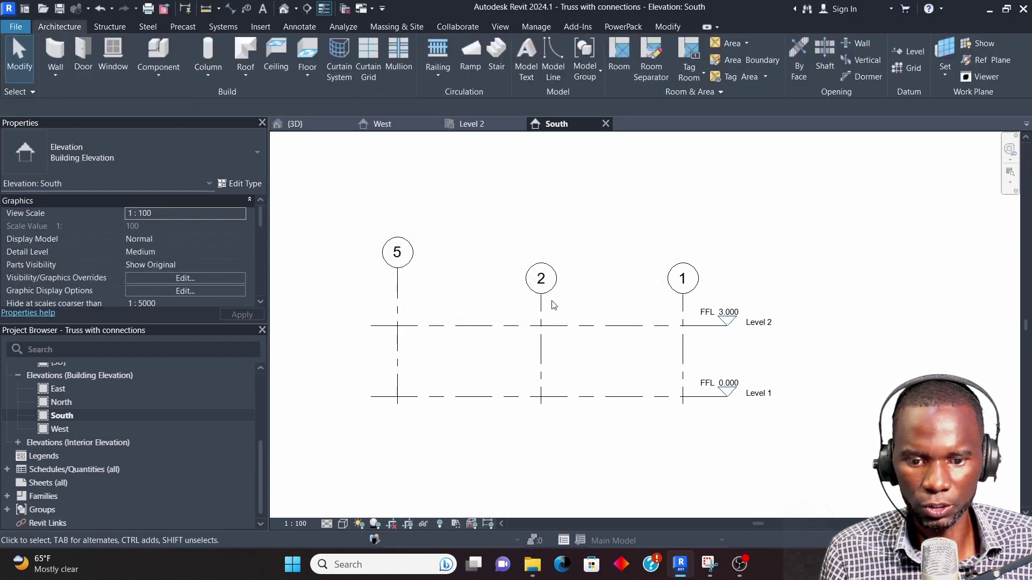
# - Open the Level 1 structural plan after viewing the Level 2 plan
pyautogui.click(469, 126)
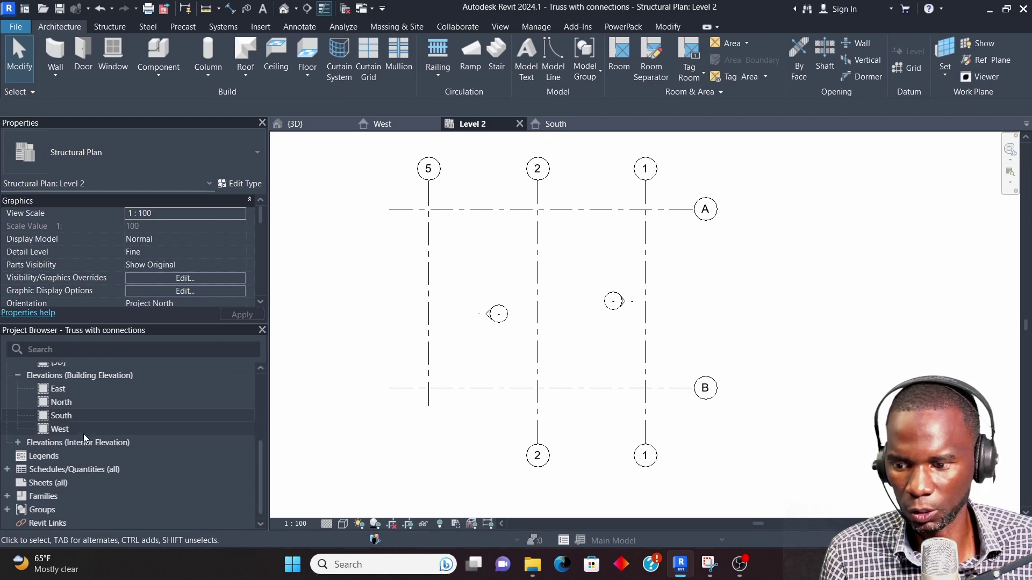
pyautogui.scroll(3, 81, 424)
pyautogui.doubleClick(72, 398)
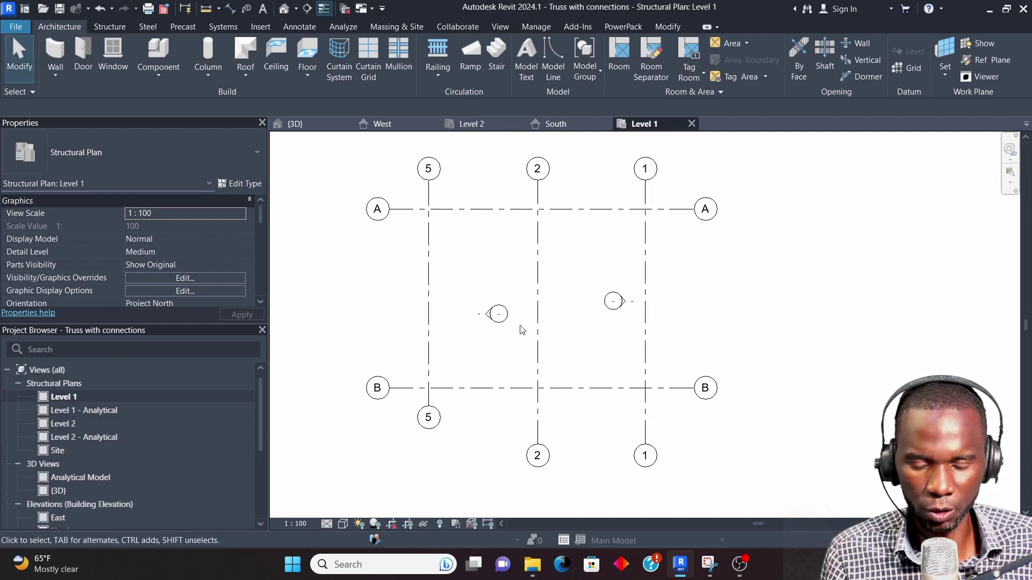
# - Delete the two interior elevation markers between the grid lines, together with their elevation views
pyautogui.scroll(-2, 524, 339)
pyautogui.scroll(1, 533, 311)
pyautogui.scroll(-2, 533, 288)
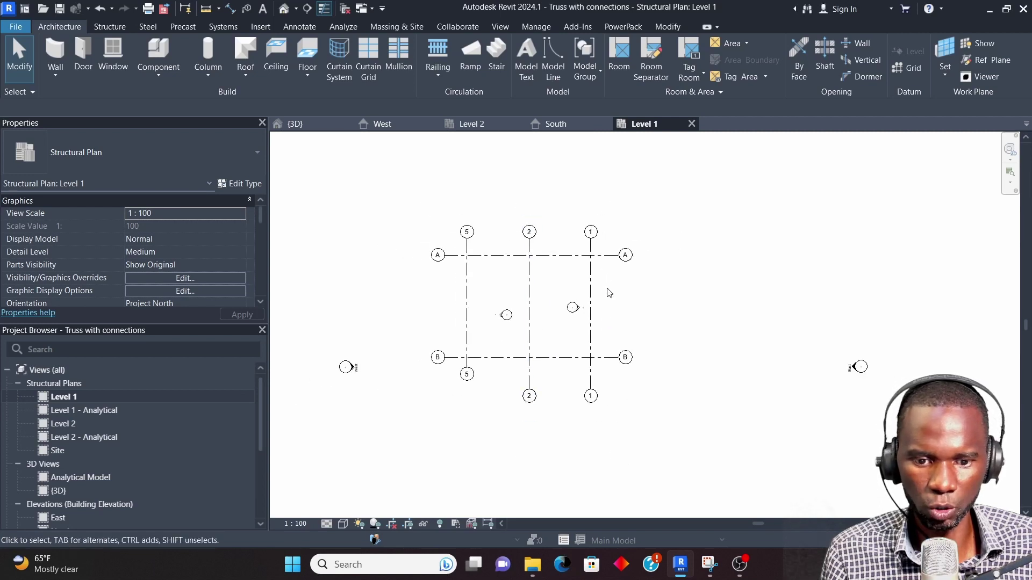
pyautogui.scroll(2, 602, 295)
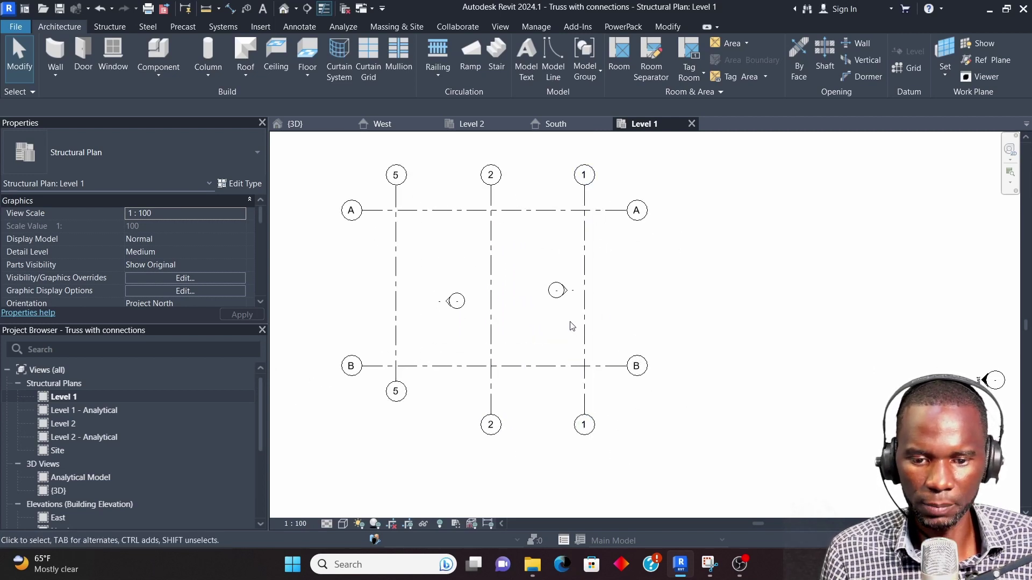
pyautogui.moveTo(535, 266); pyautogui.dragTo(583, 334)
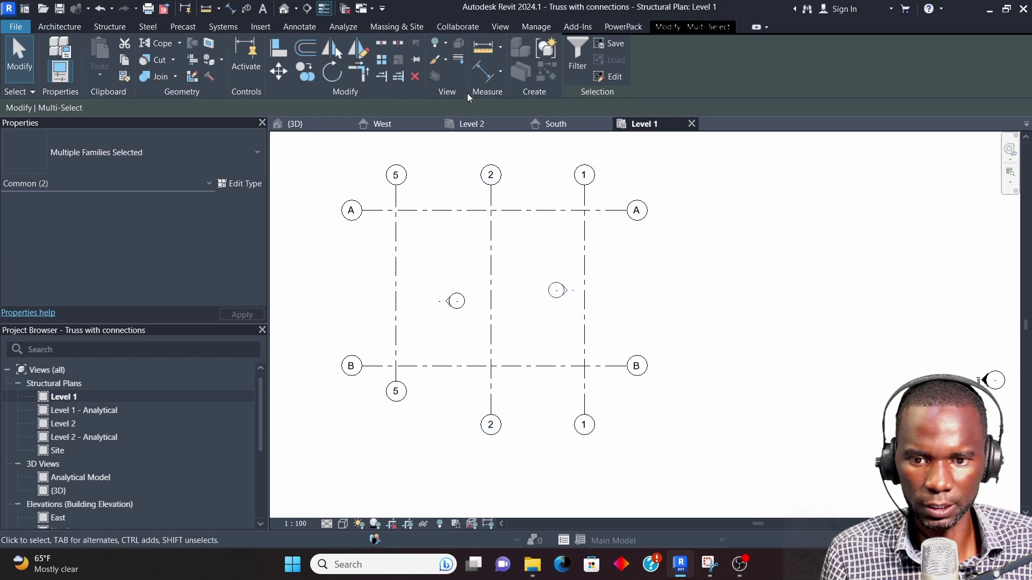
pyautogui.click(415, 76)
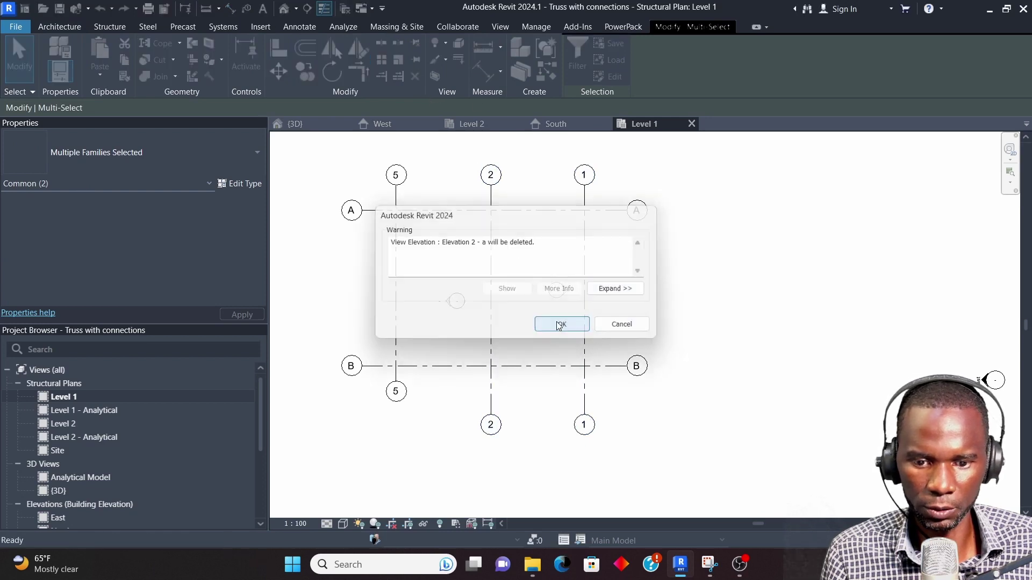
pyautogui.click(561, 323)
pyautogui.moveTo(422, 268); pyautogui.dragTo(479, 346)
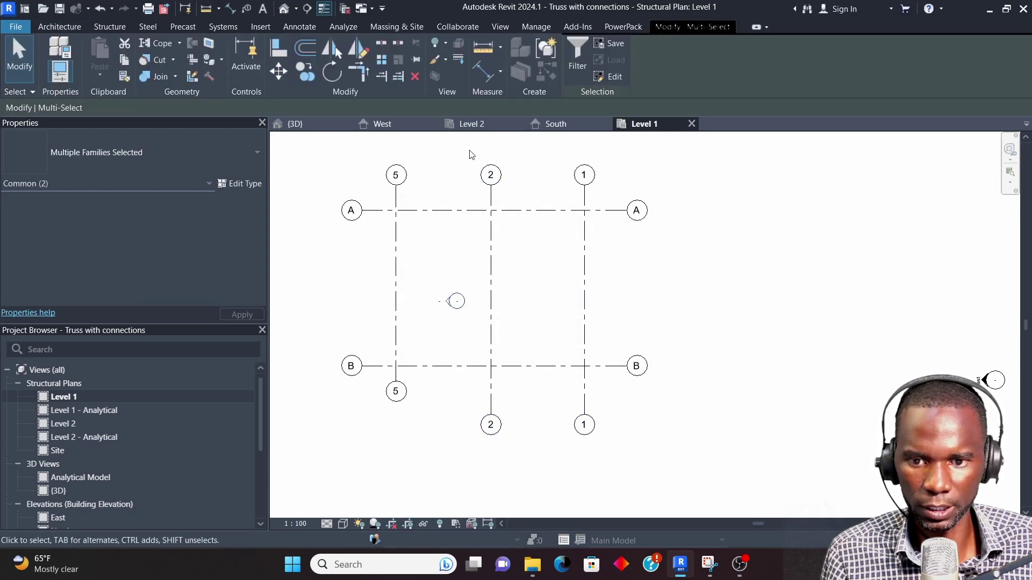
pyautogui.click(415, 77)
pyautogui.click(561, 323)
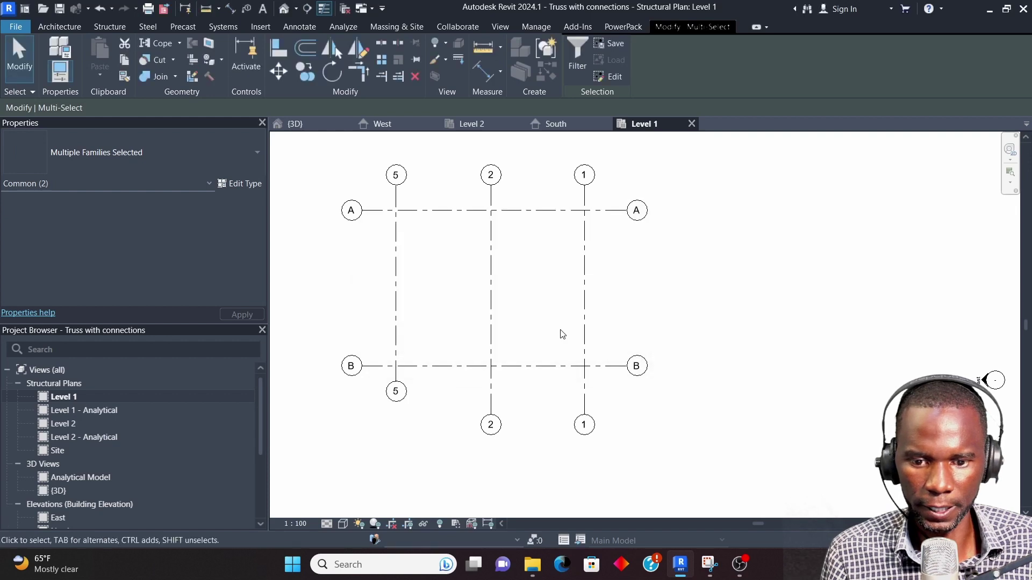
# - Start the Structural Column command and look over the column types already loaded in the project
pyautogui.click(111, 28)
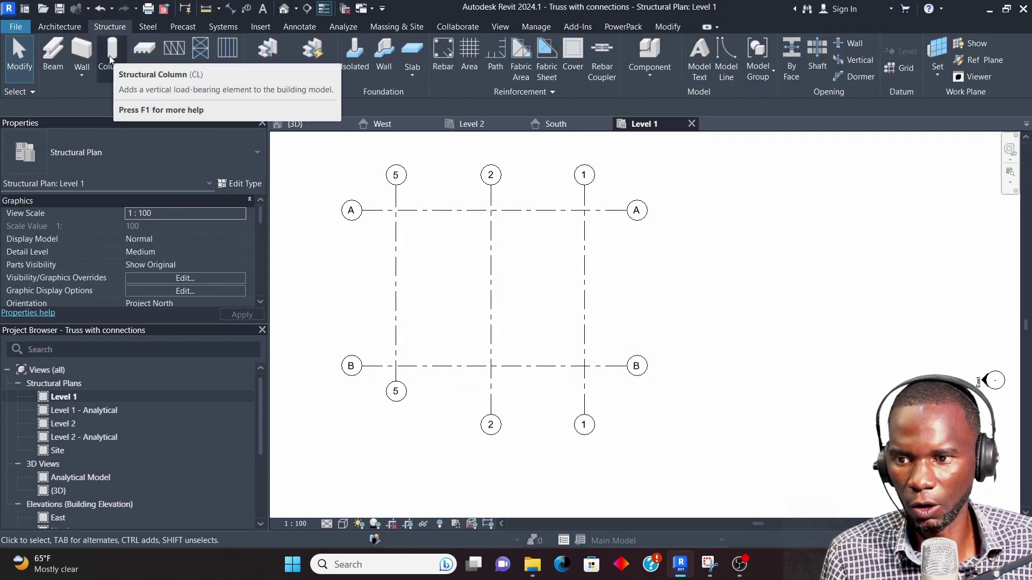
pyautogui.click(106, 54)
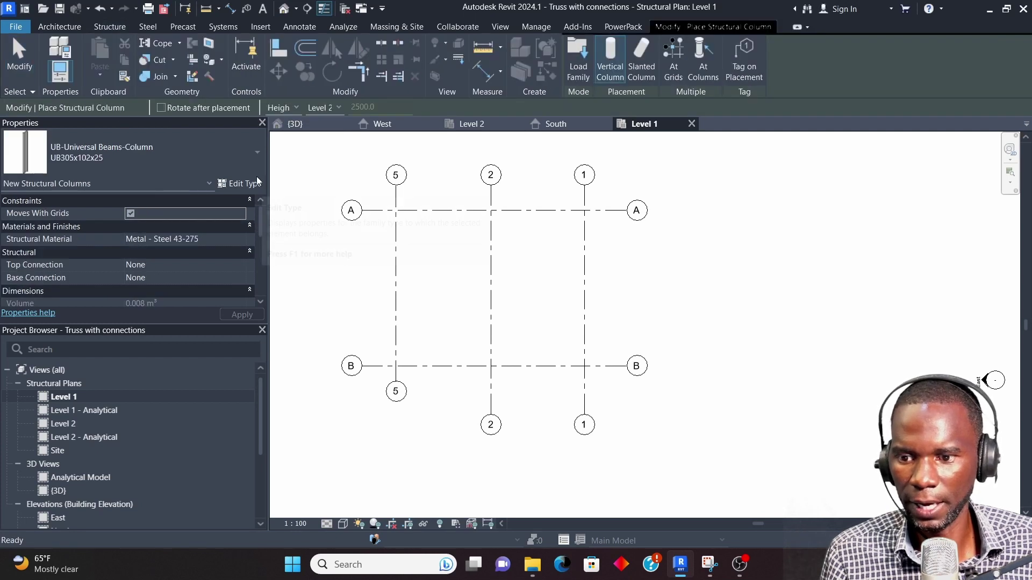
pyautogui.click(247, 153)
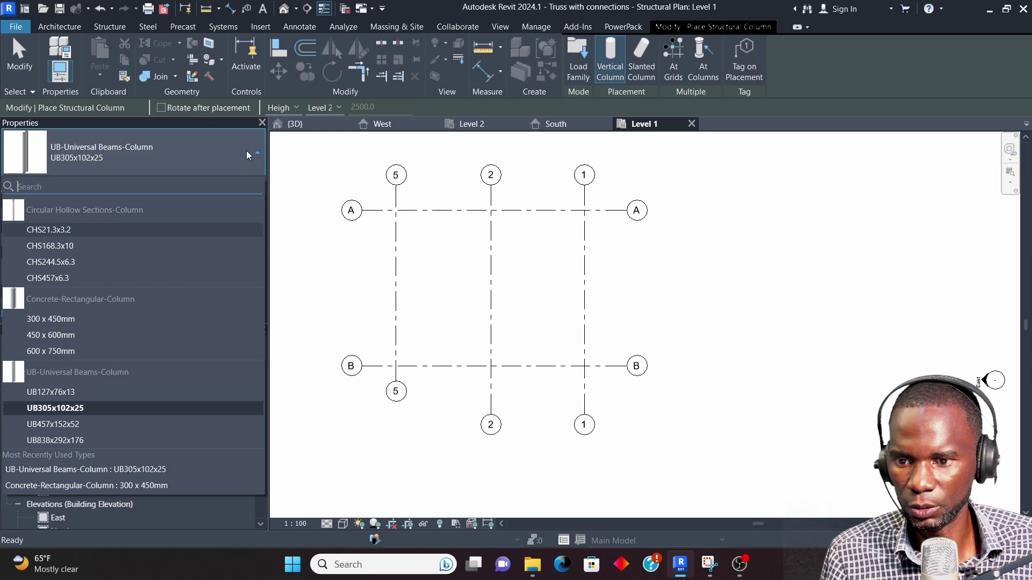
pyautogui.click(247, 152)
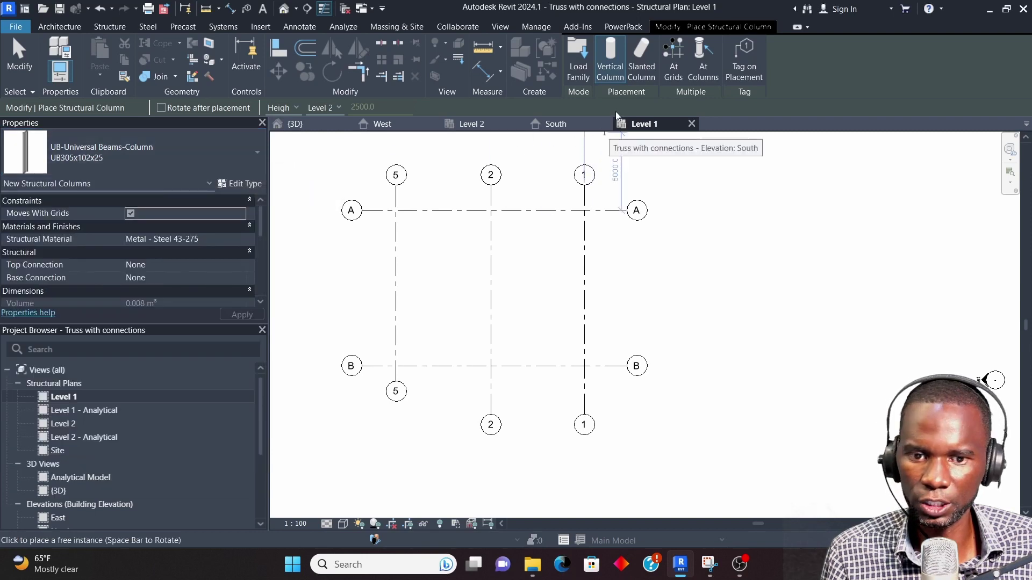
# - Browse the UK library's British Standard steel structural columns, preview the Circular Hollow Sections column, and close without loading a family
pyautogui.click(578, 48)
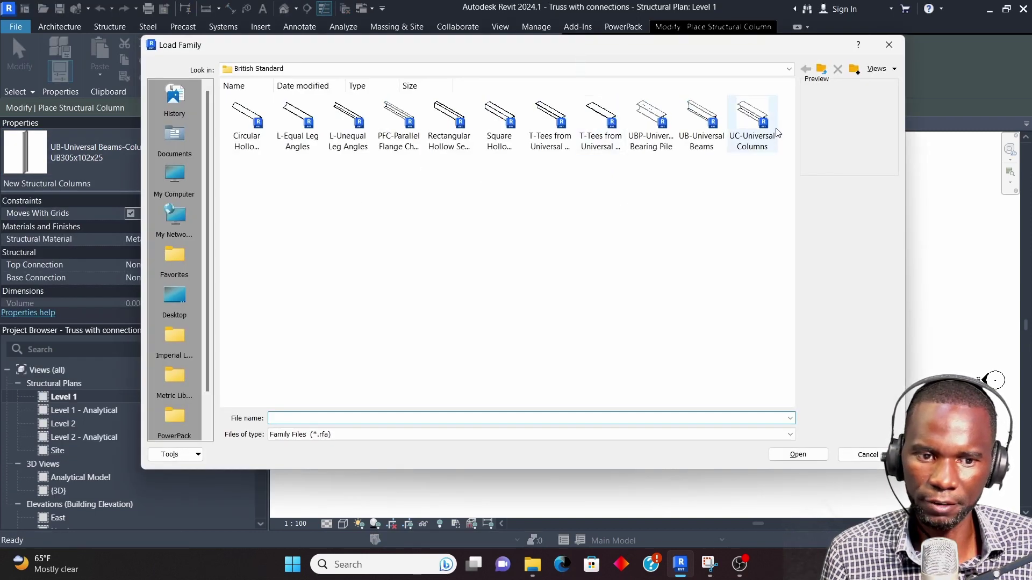
pyautogui.click(819, 69)
pyautogui.click(819, 70)
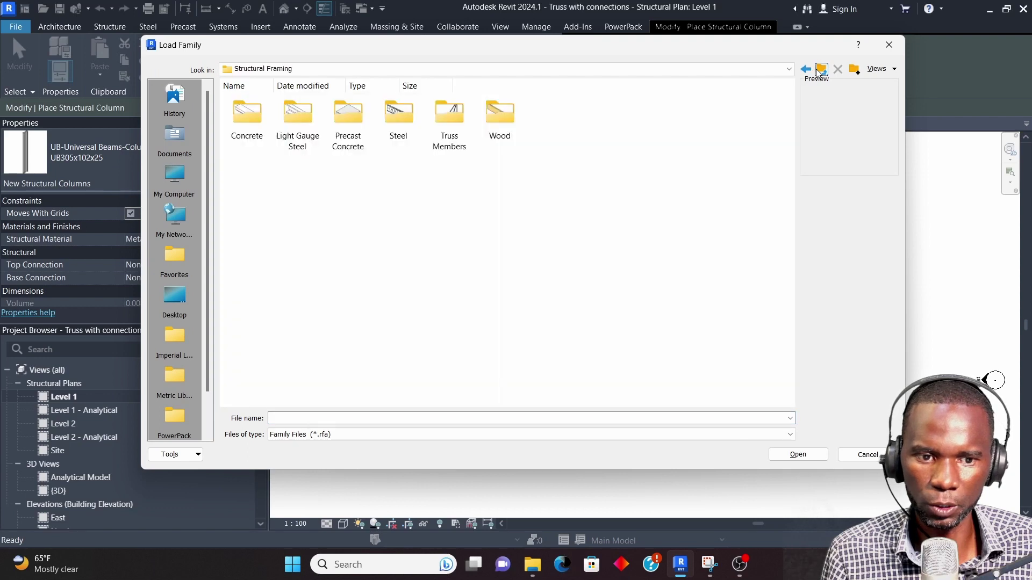
pyautogui.click(819, 71)
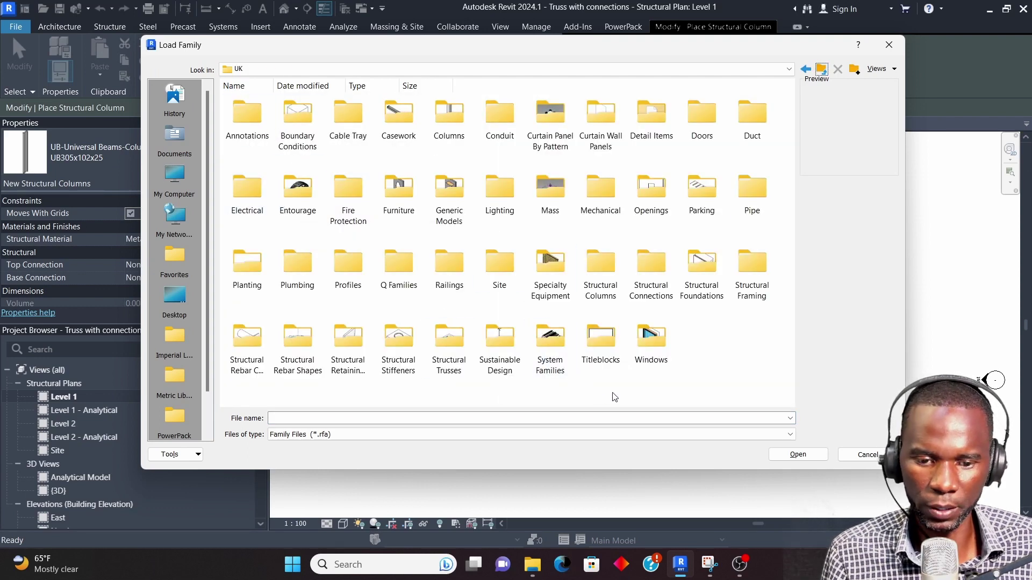
pyautogui.click(603, 259)
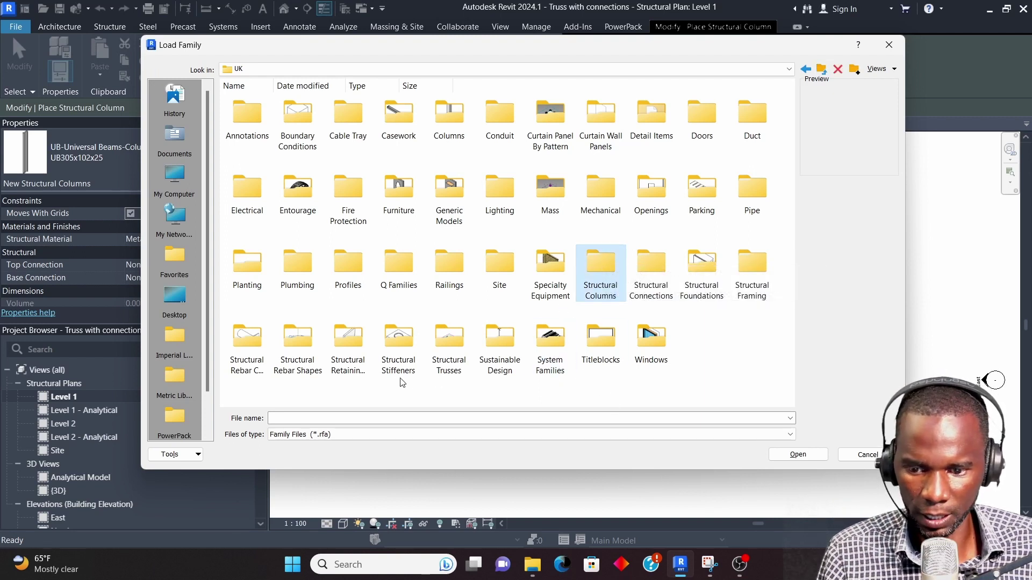
pyautogui.doubleClick(604, 250)
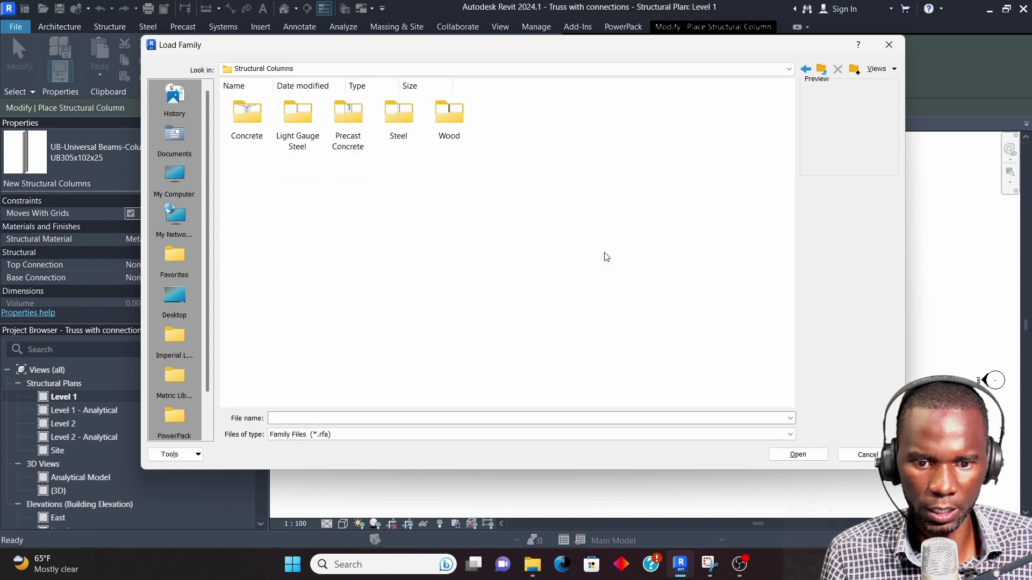
pyautogui.doubleClick(392, 119)
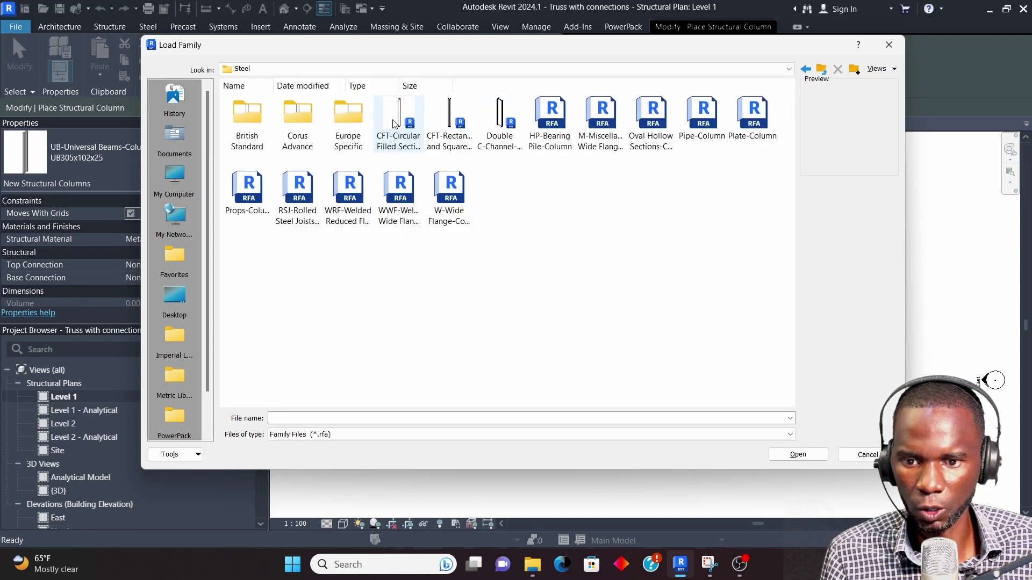
pyautogui.doubleClick(243, 108)
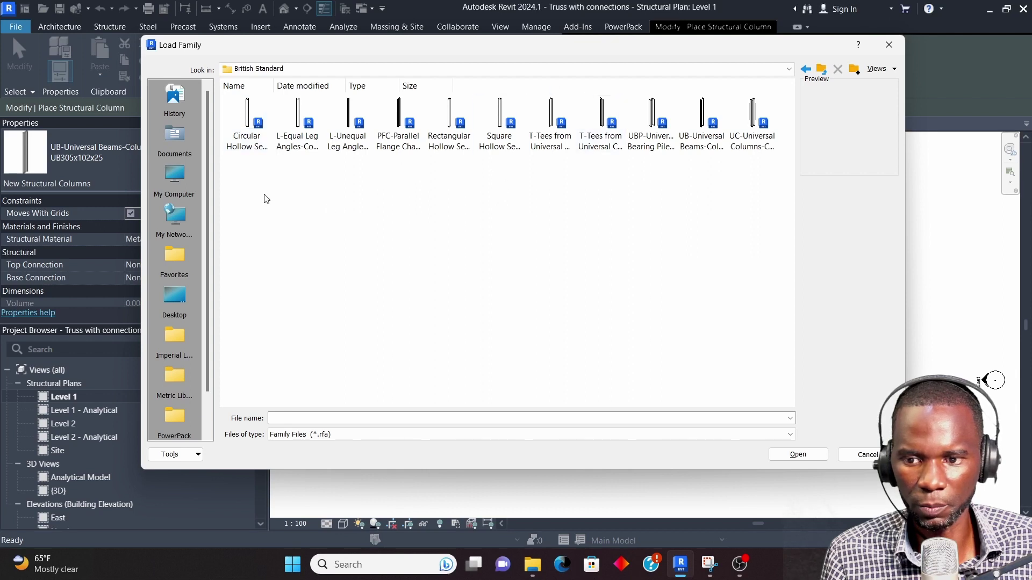
pyautogui.click(247, 129)
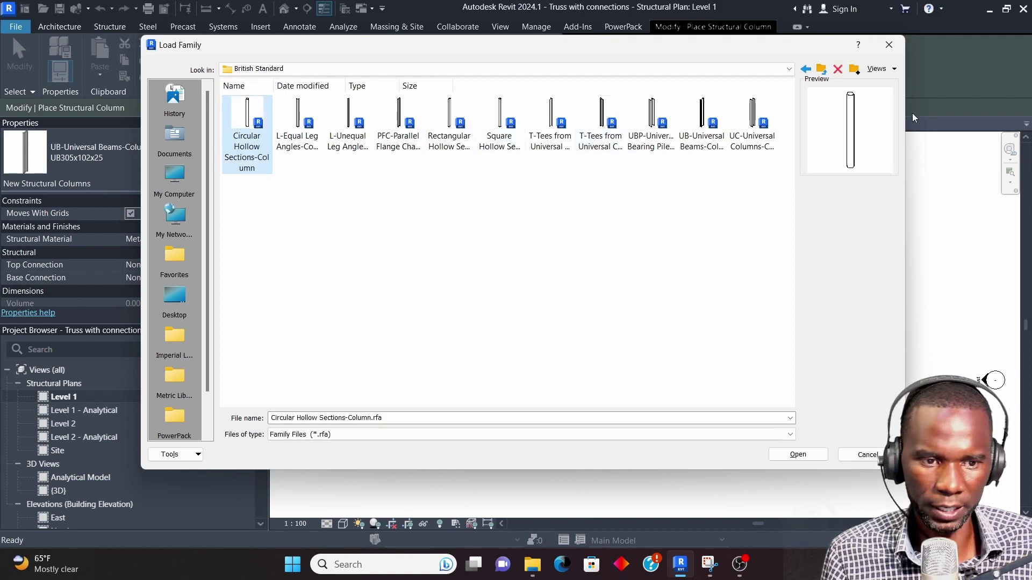
pyautogui.click(889, 45)
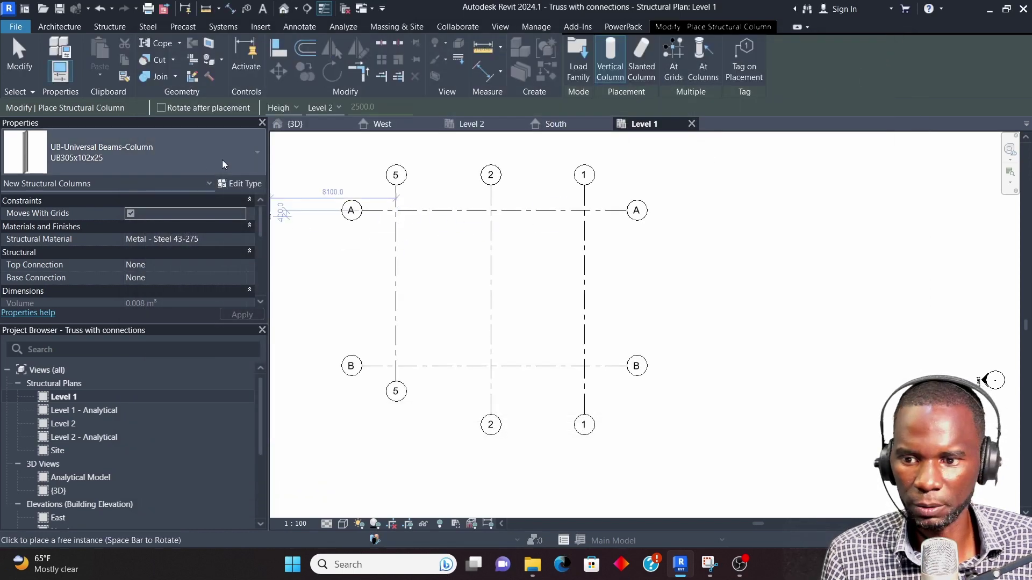
# - Choose the UB305x102x25 Universal Beams column type with its height reaching Level 2
pyautogui.click(225, 157)
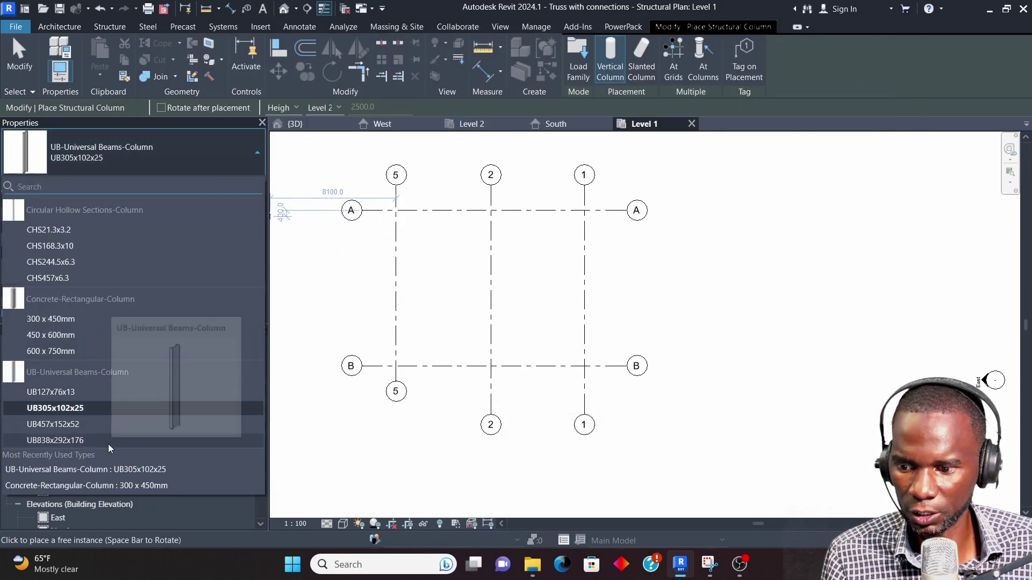
pyautogui.click(52, 408)
pyautogui.scroll(5, 597, 209)
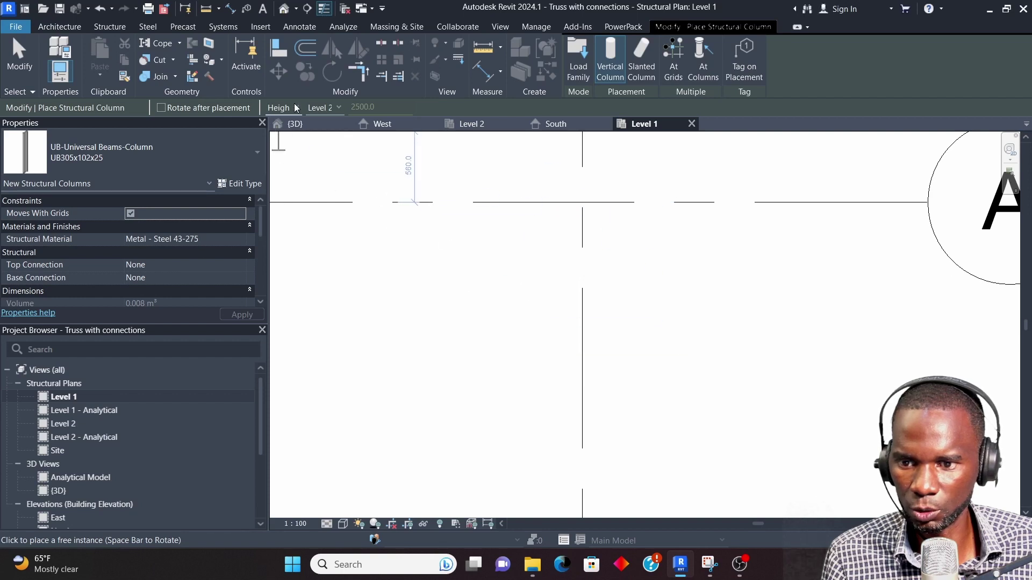
pyautogui.click(340, 107)
pyautogui.click(325, 133)
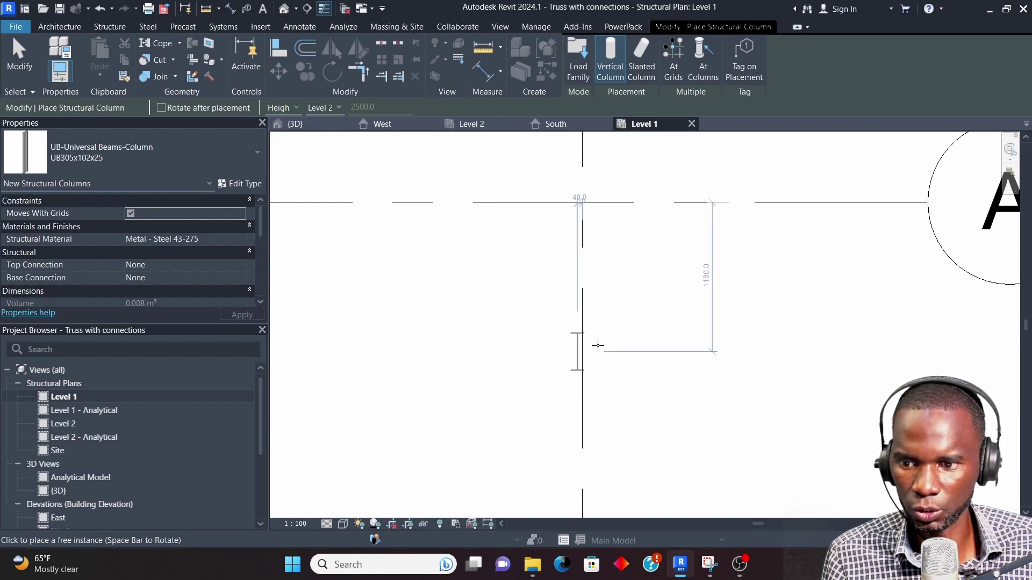
# - Place a vertical column at each intersection of grid 1 with grids A and B, and end the command
pyautogui.scroll(-2, 596, 347)
pyautogui.scroll(1, 598, 277)
pyautogui.scroll(1, 592, 266)
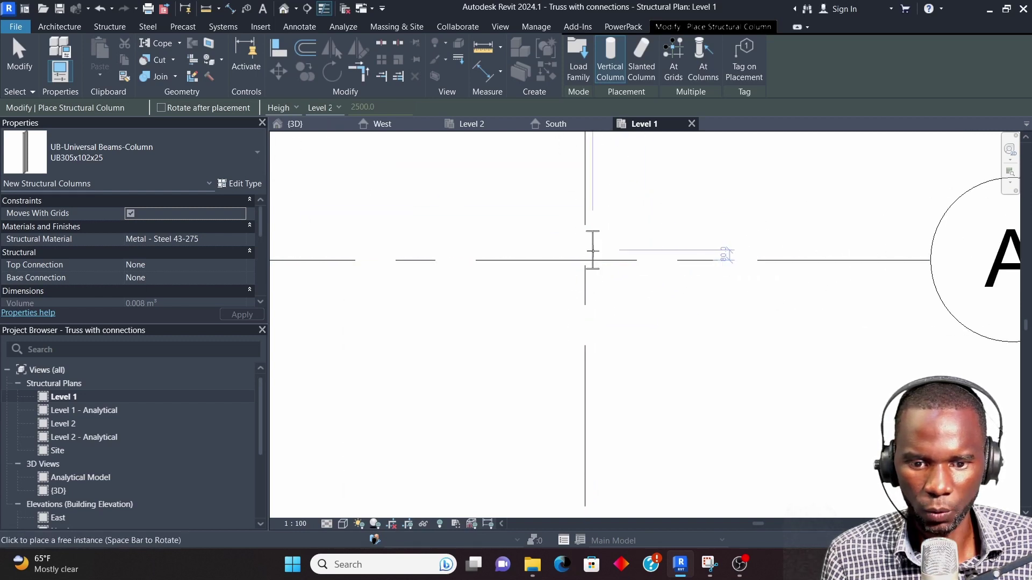
pyautogui.scroll(-5, 592, 252)
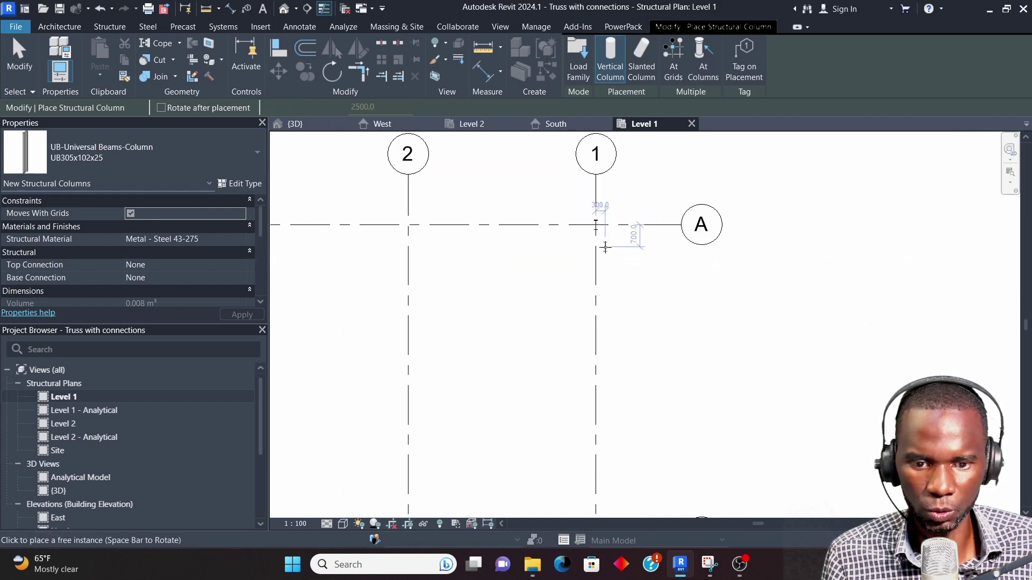
pyautogui.scroll(4, 611, 376)
pyautogui.scroll(2, 613, 365)
pyautogui.click(592, 303)
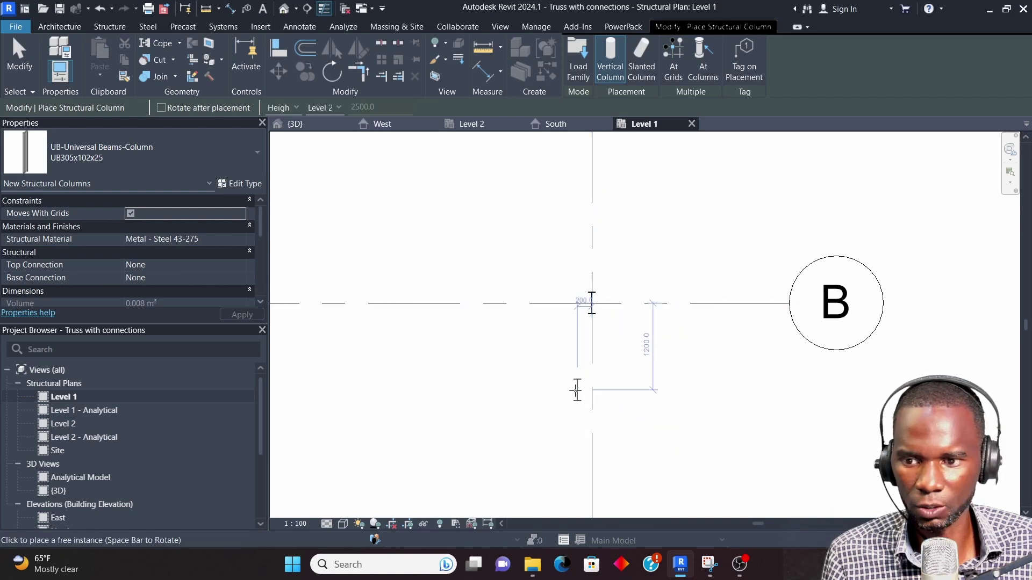
pyautogui.press('Escape')
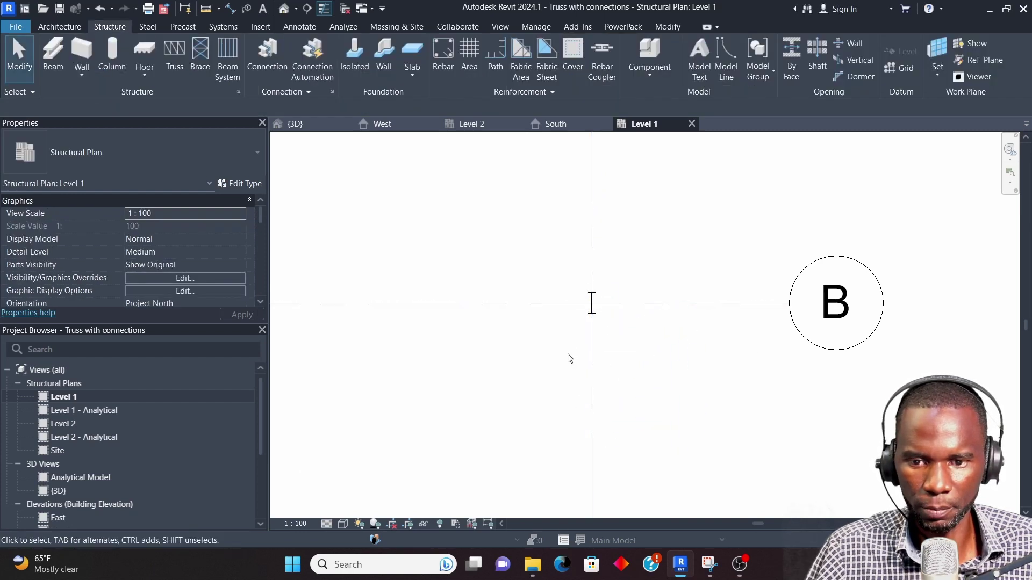
# - Inspect the two placed columns in the 3D view and return to the Level 1 plan
pyautogui.click(295, 124)
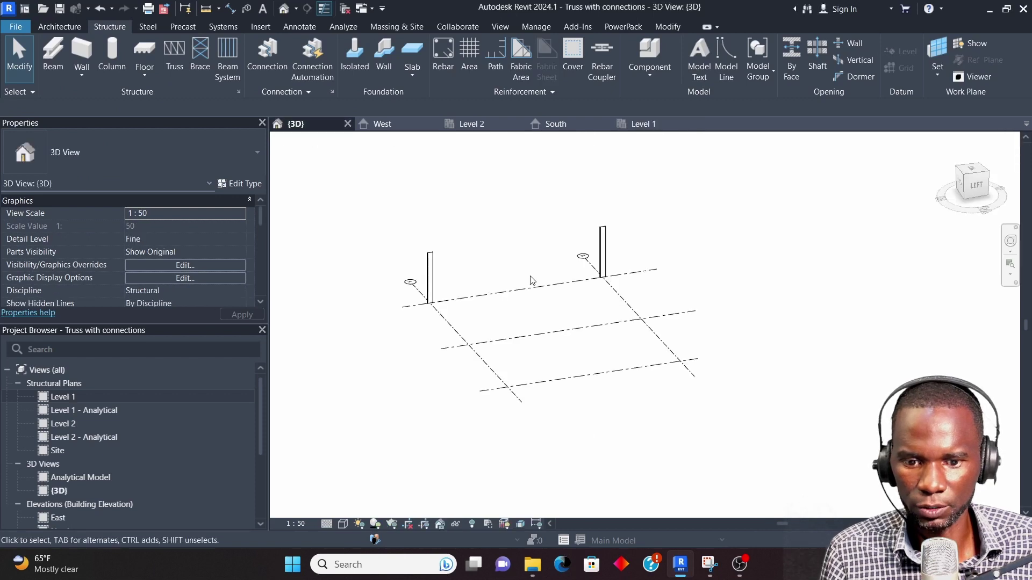
pyautogui.scroll(4, 447, 251)
pyautogui.scroll(-3, 480, 317)
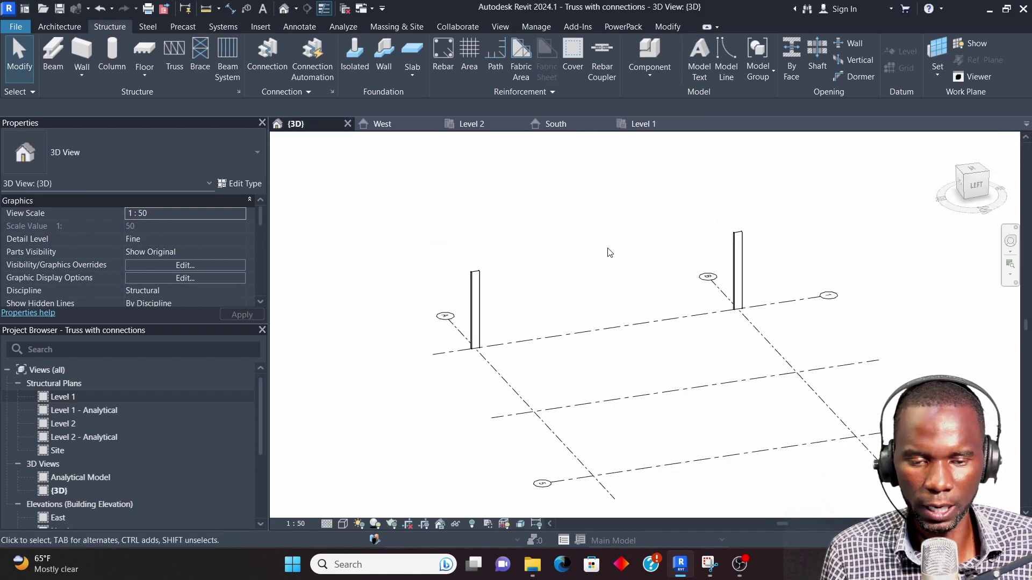
pyautogui.click(642, 124)
# - Place a framing elevation attached to grid 1 between grids A and B on the Level 1 plan, and end the command
pyautogui.scroll(-3, 588, 301)
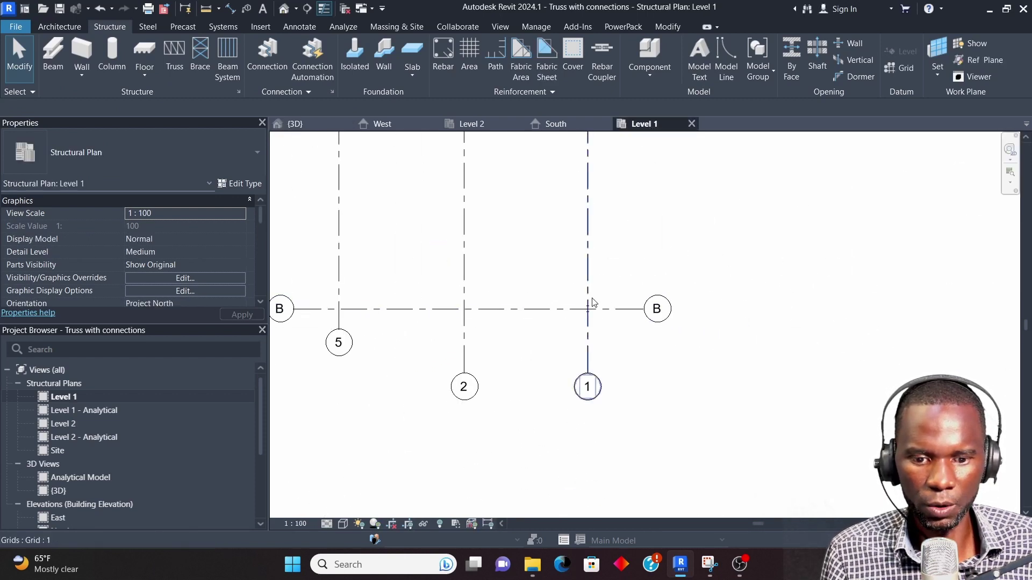
pyautogui.scroll(-3, 569, 349)
pyautogui.scroll(4, 579, 225)
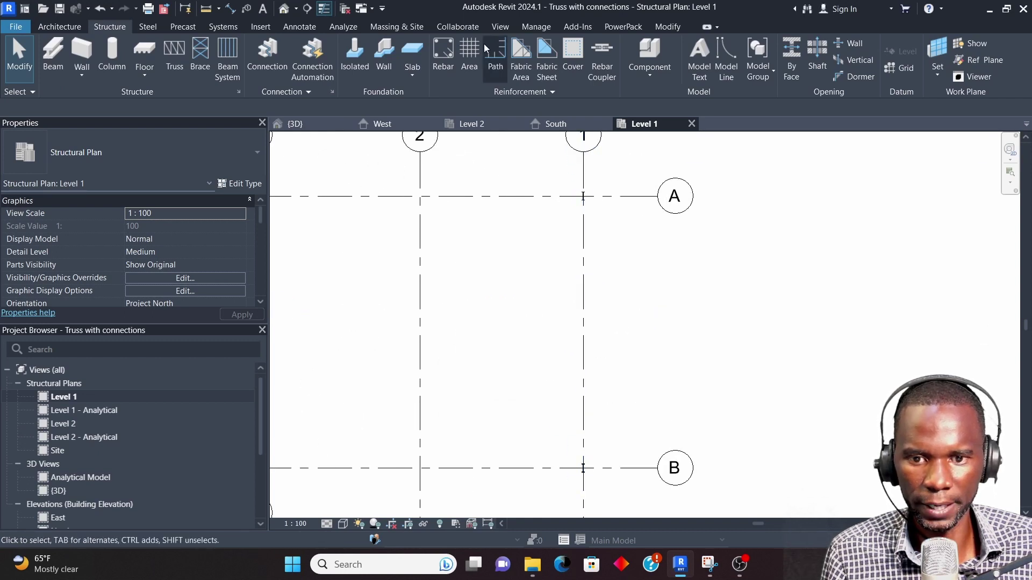
pyautogui.click(495, 27)
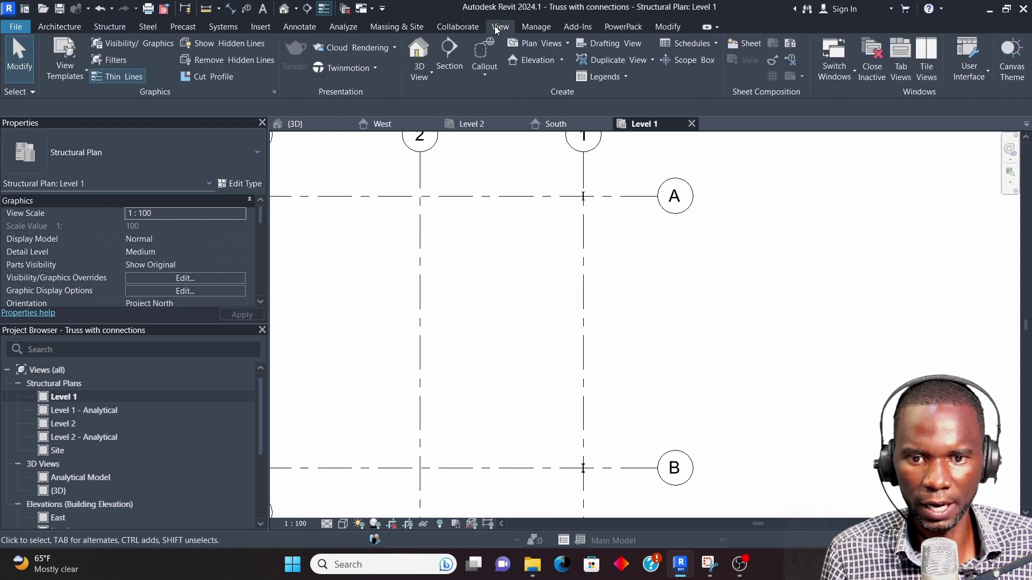
pyautogui.click(563, 60)
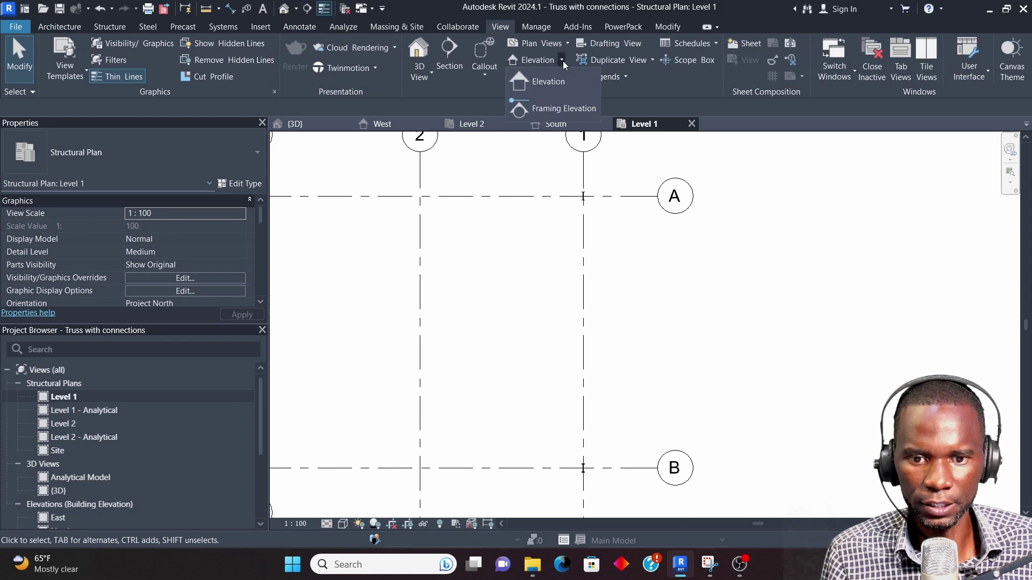
pyautogui.click(540, 108)
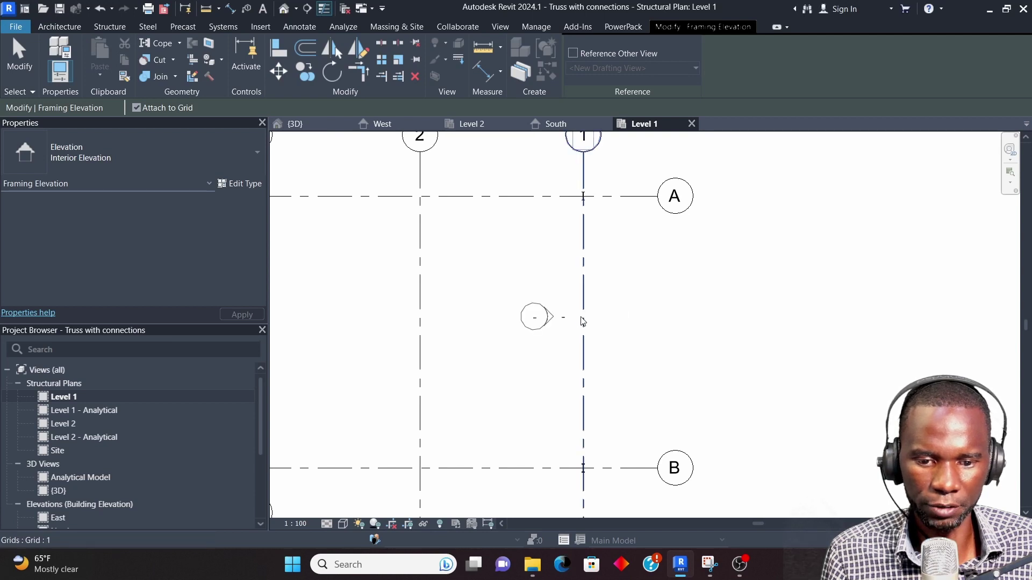
pyautogui.scroll(-2, 532, 236)
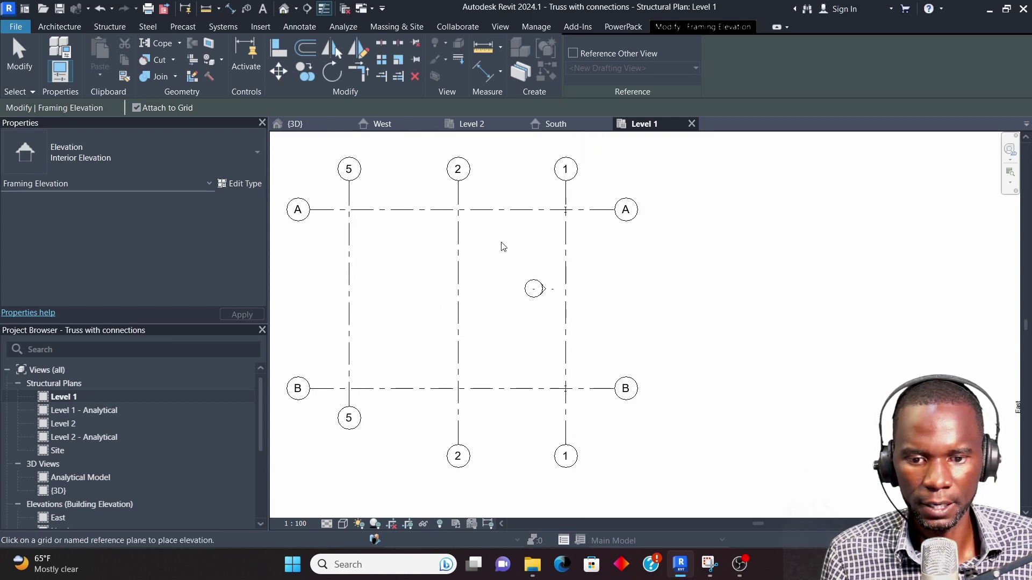
pyautogui.rightClick(506, 242)
pyautogui.click(536, 249)
# - Open the new framing elevation and widen its crop region beyond grids A and B so both columns fit fully inside
pyautogui.scroll(4, 541, 288)
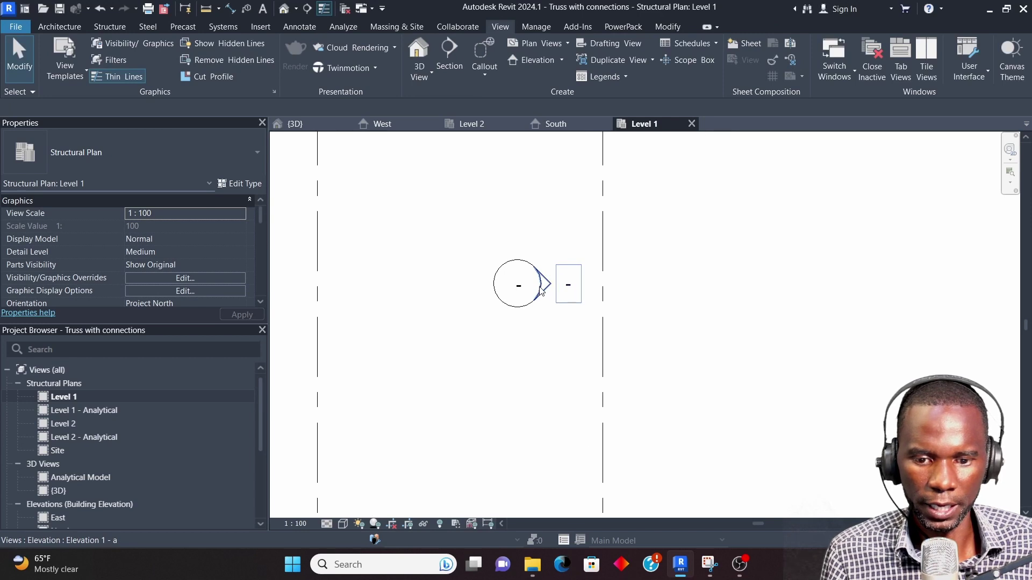
pyautogui.doubleClick(541, 289)
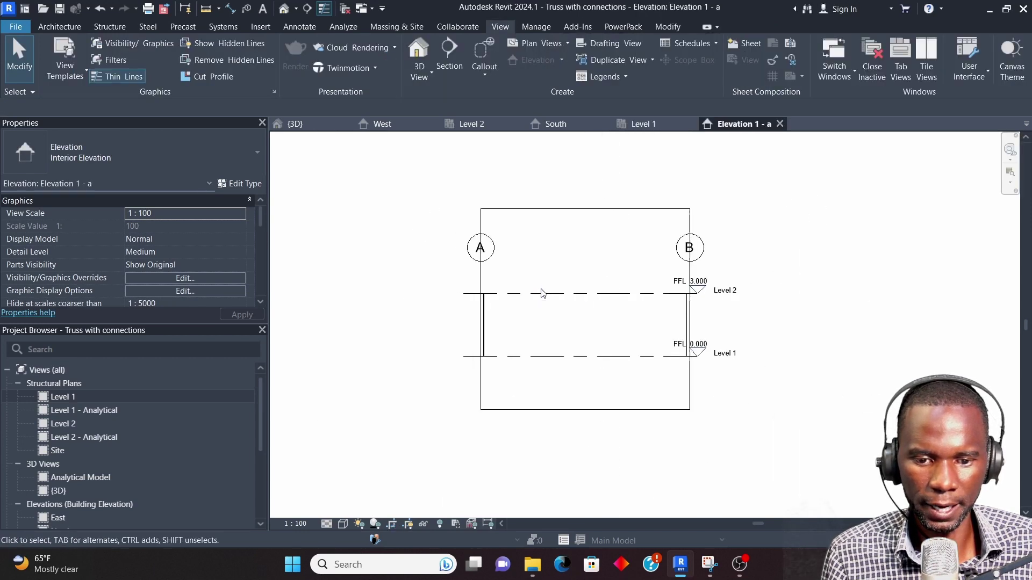
pyautogui.click(681, 187)
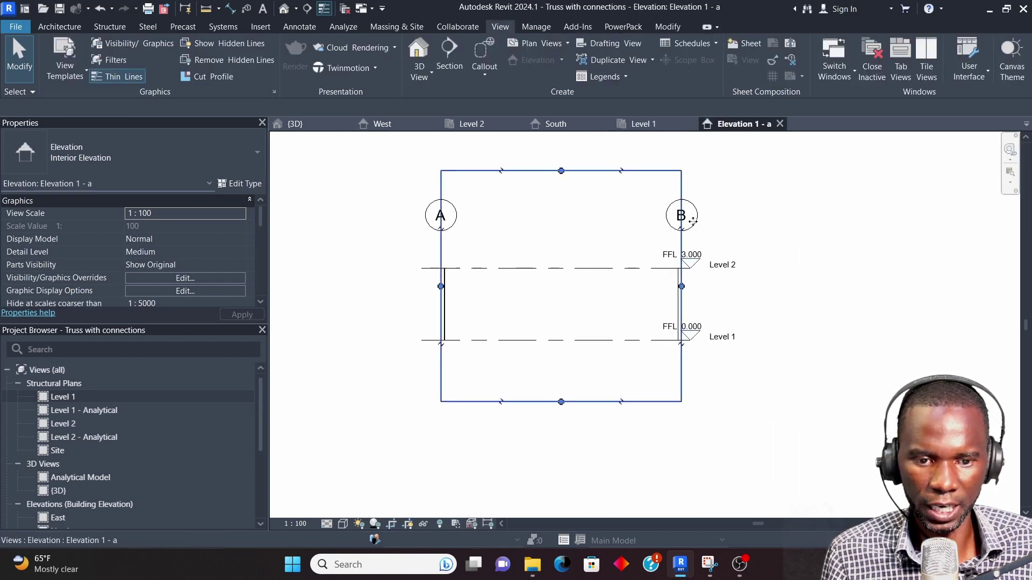
pyautogui.moveTo(713, 290); pyautogui.dragTo(714, 286)
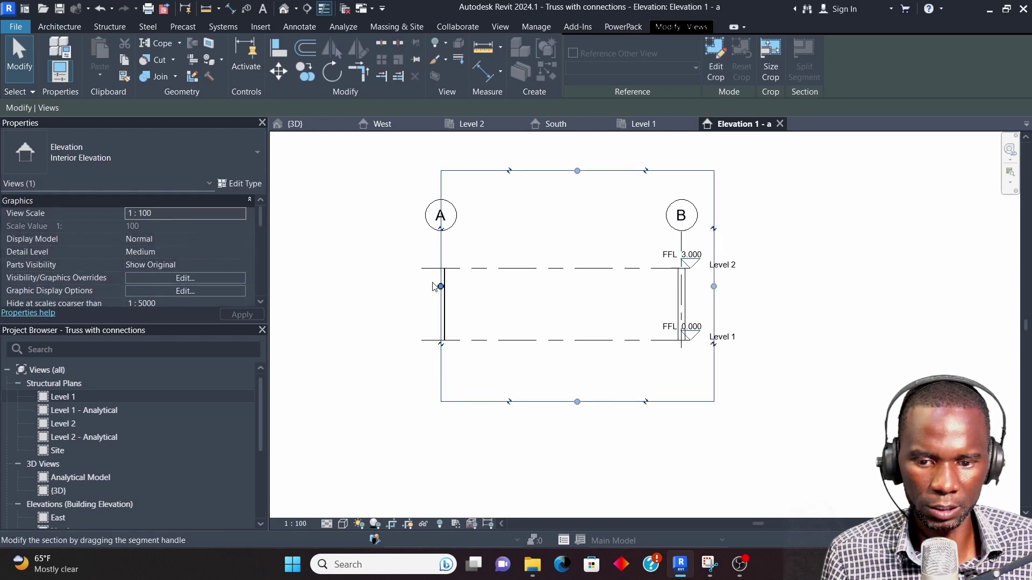
pyautogui.moveTo(440, 287); pyautogui.dragTo(397, 286)
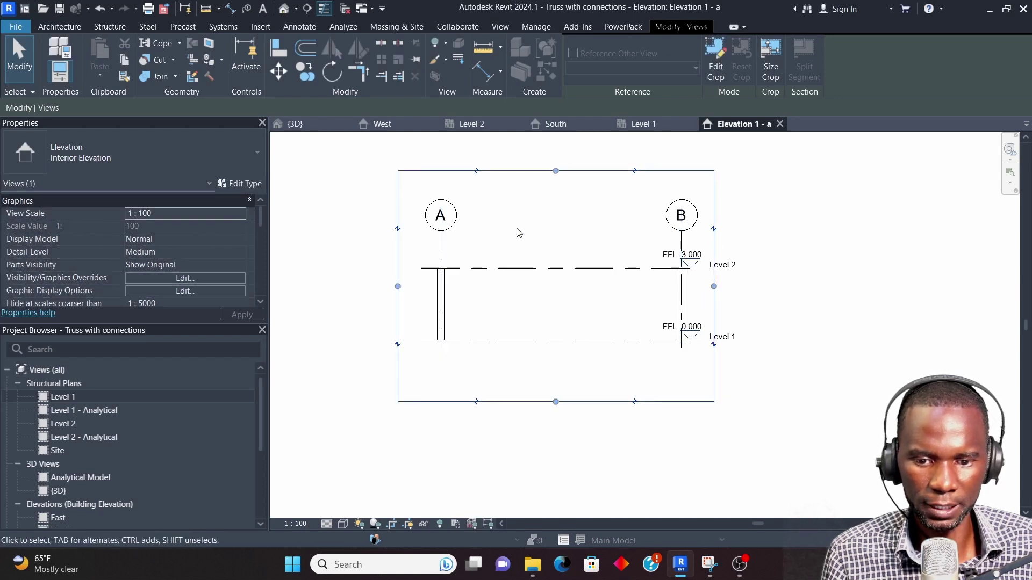
pyautogui.click(519, 231)
pyautogui.scroll(-3, 528, 339)
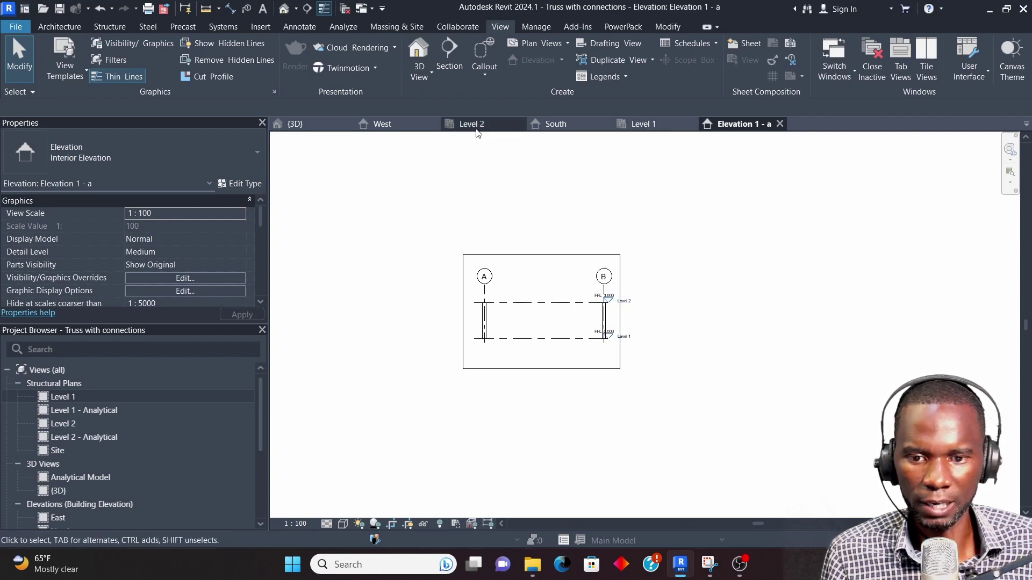
# - Open the Level 2 plan, set its detail level to Fine, and check the column at grids A and 1
pyautogui.click(475, 125)
pyautogui.scroll(2, 676, 260)
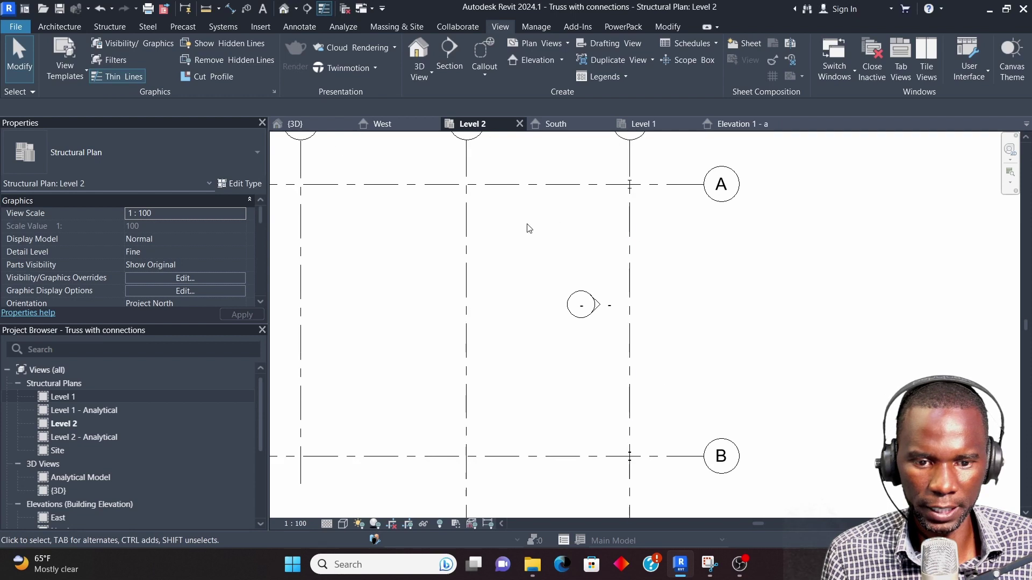
pyautogui.scroll(-2, 528, 228)
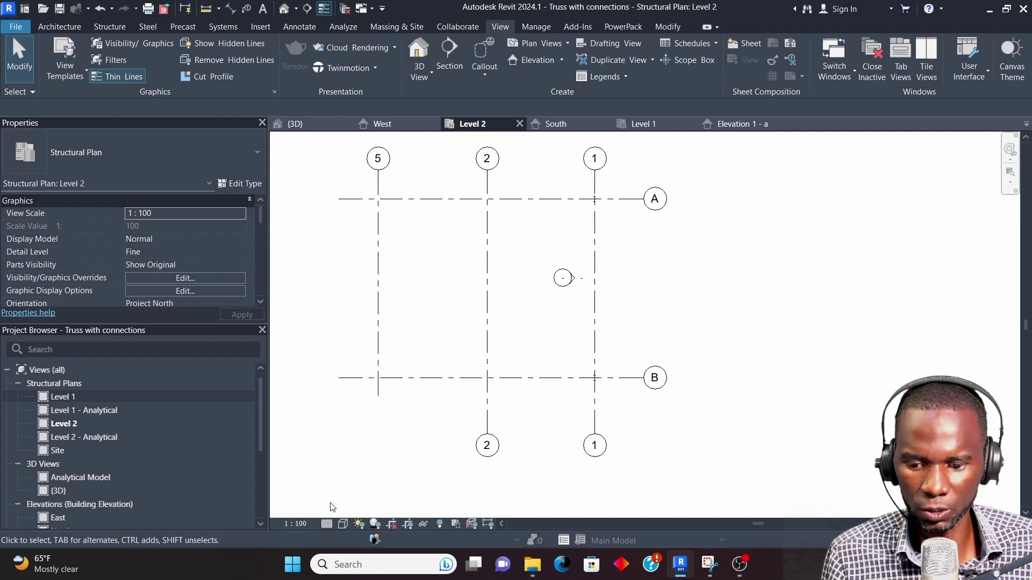
pyautogui.click(329, 528)
pyautogui.click(340, 511)
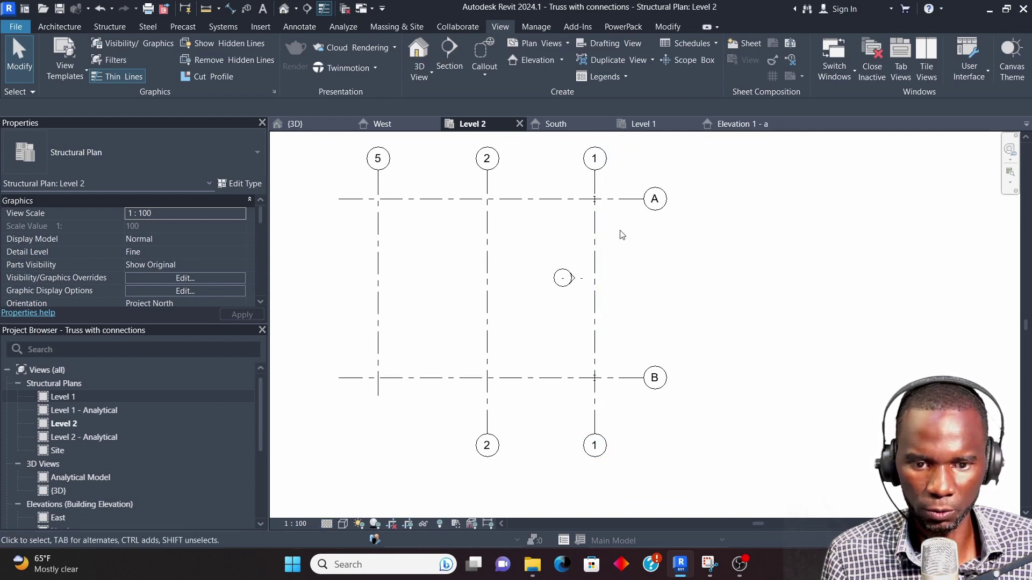
pyautogui.click(327, 524)
pyautogui.click(340, 511)
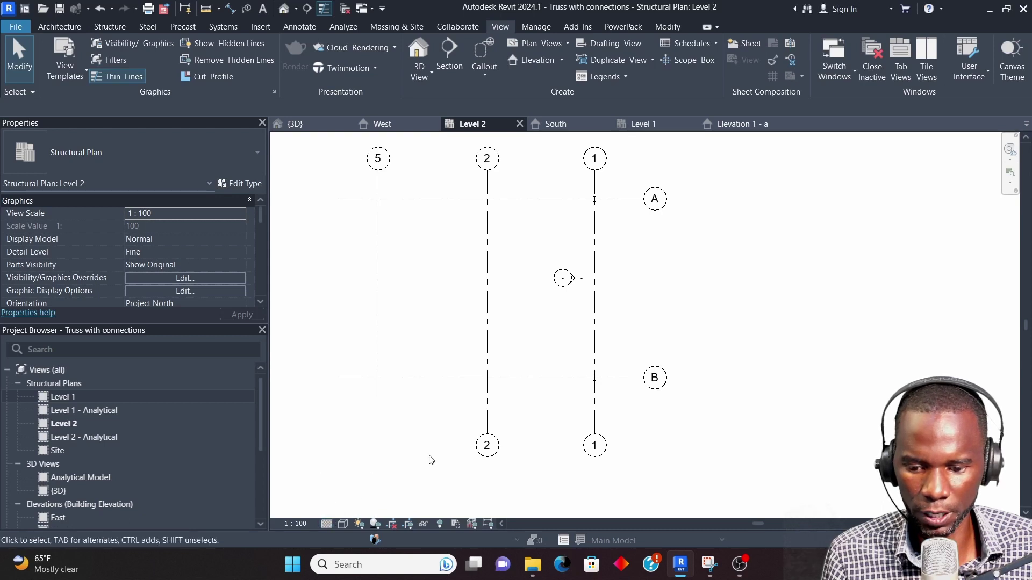
pyautogui.scroll(2, 615, 193)
pyautogui.scroll(5, 615, 192)
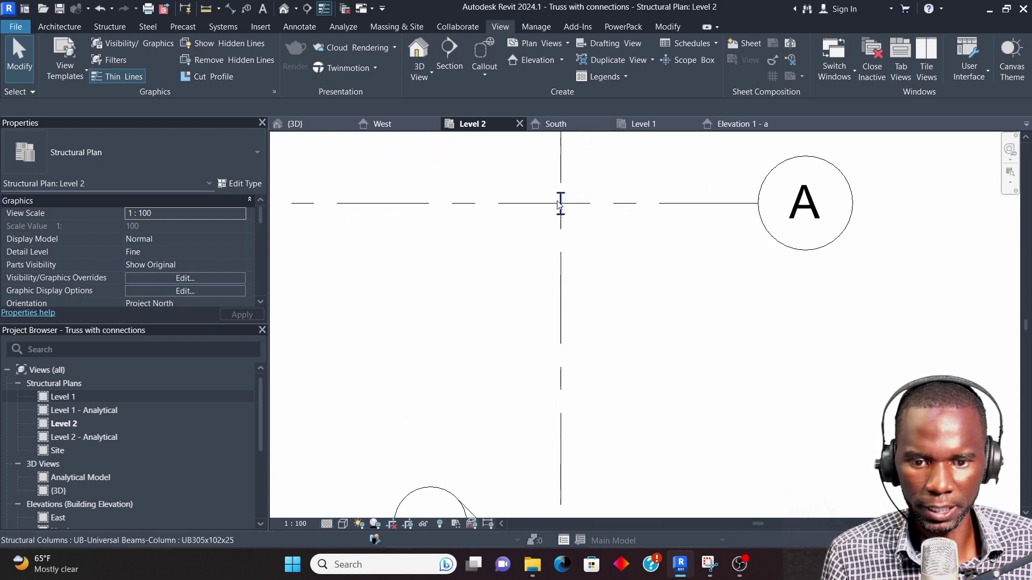
pyautogui.scroll(-5, 573, 232)
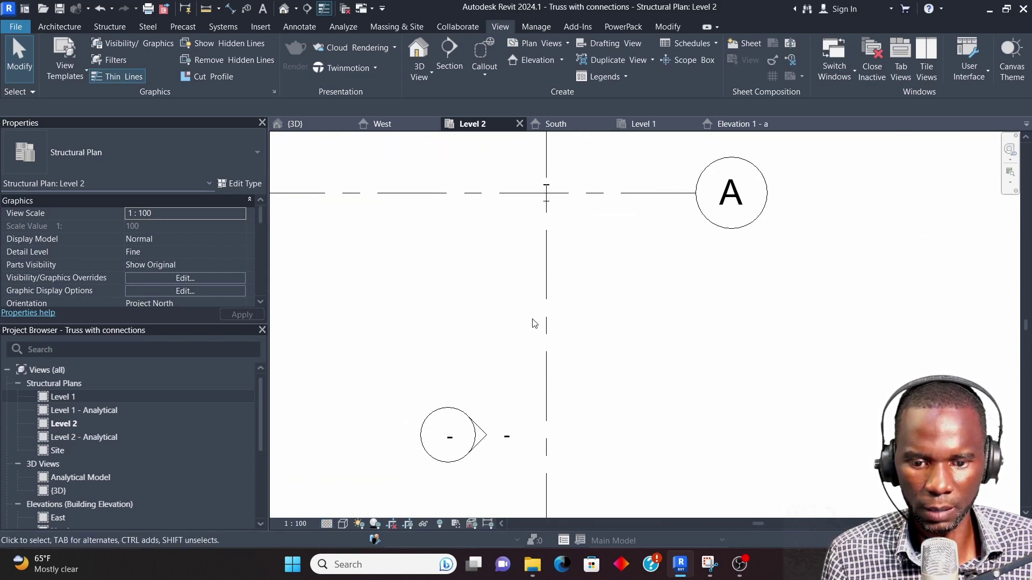
pyautogui.scroll(2, 514, 339)
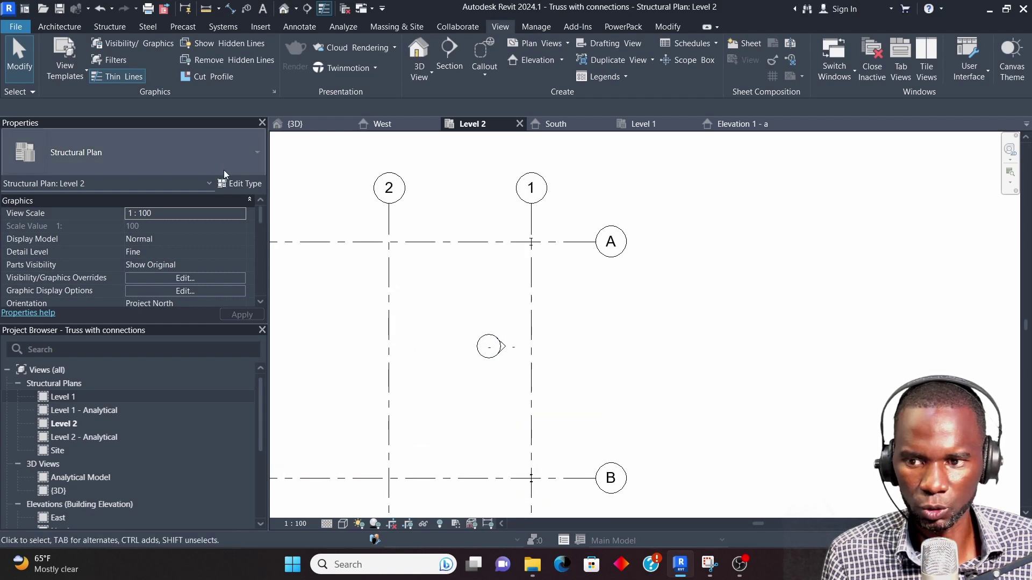
# - Start placing a truss and browse the UK library's Structural Trusses families for a Warren truss with cambered top chord
pyautogui.click(101, 28)
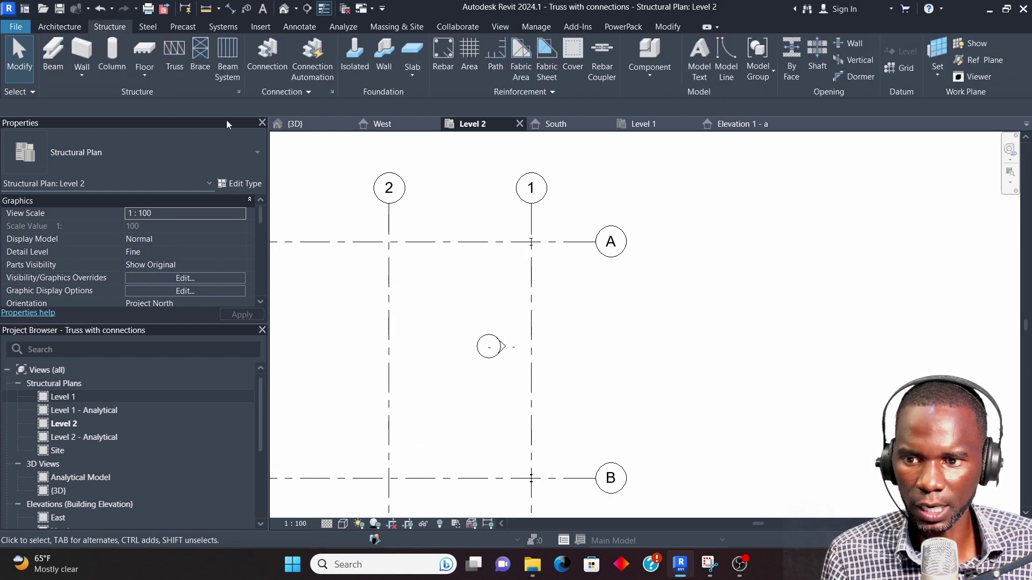
pyautogui.click(171, 49)
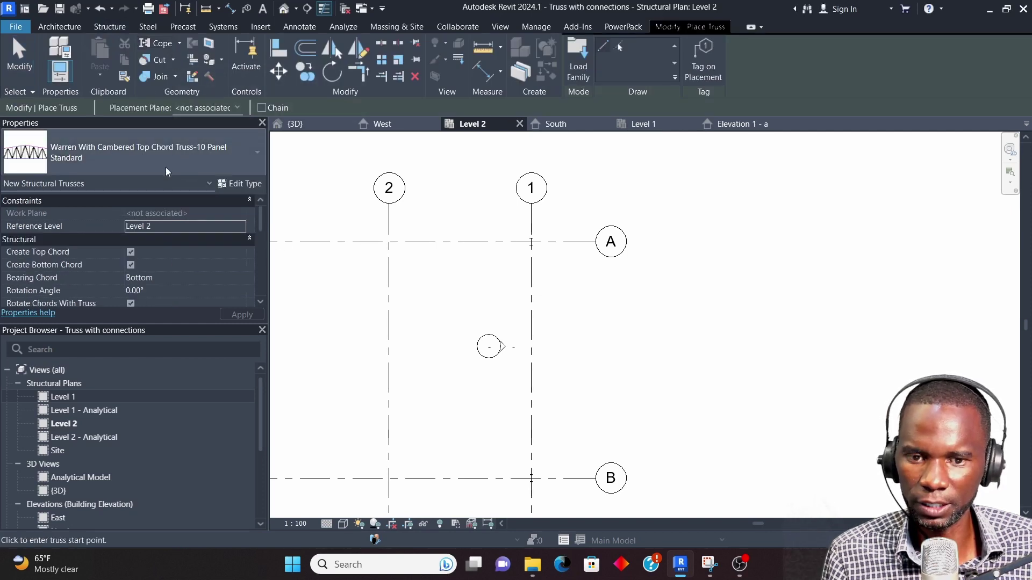
pyautogui.click(576, 43)
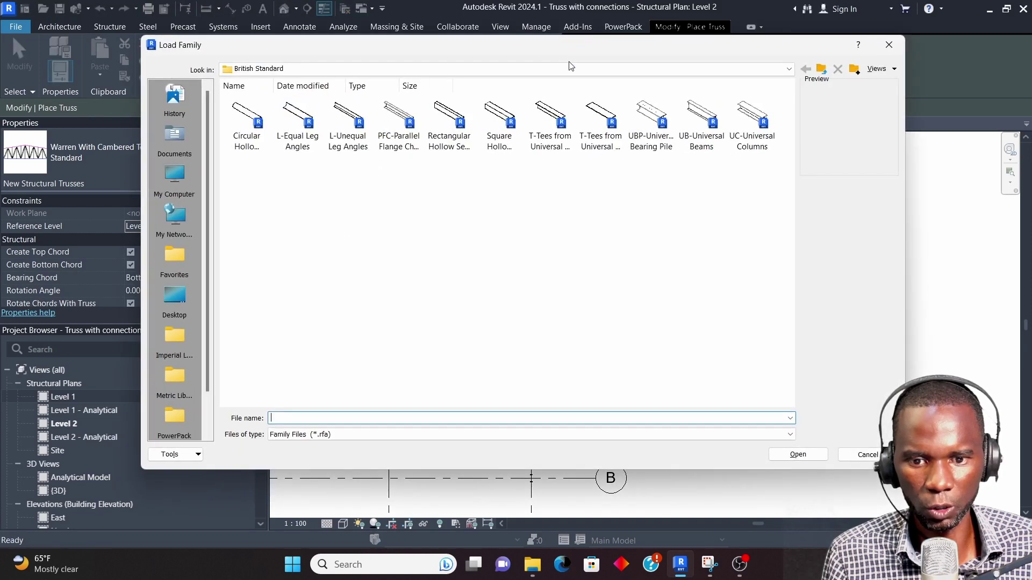
pyautogui.click(822, 70)
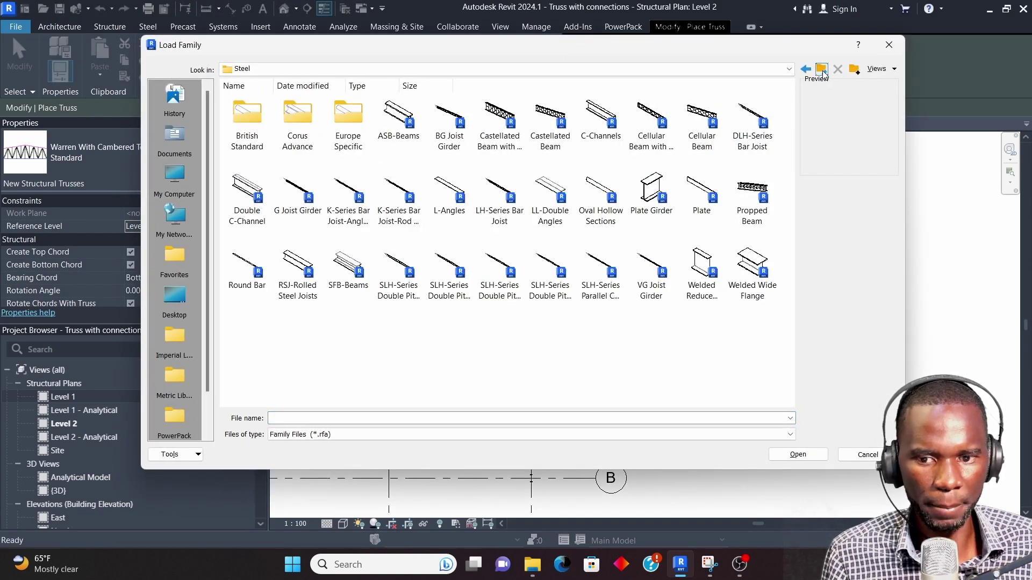
pyautogui.click(822, 70)
pyautogui.click(823, 70)
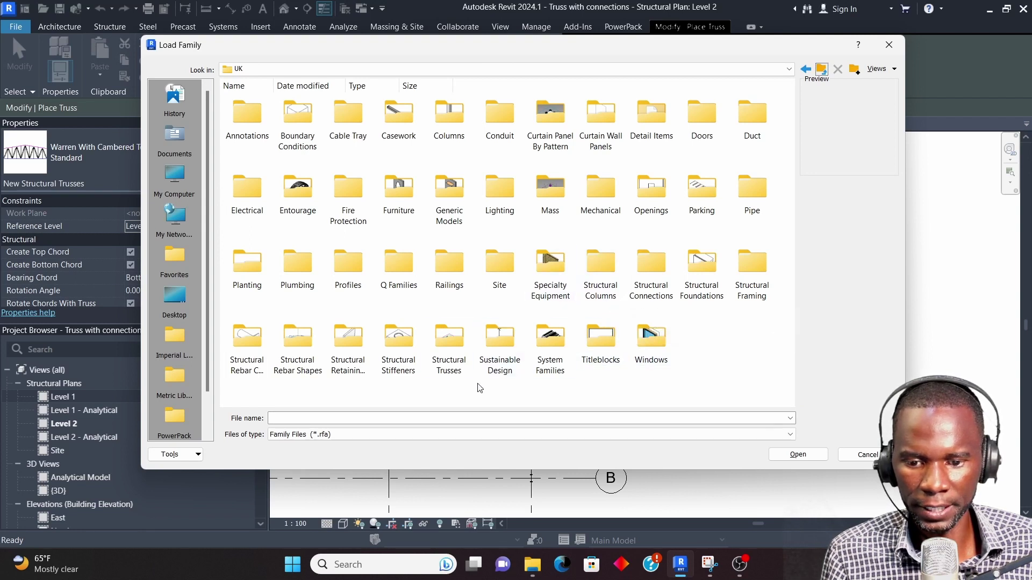
pyautogui.doubleClick(445, 341)
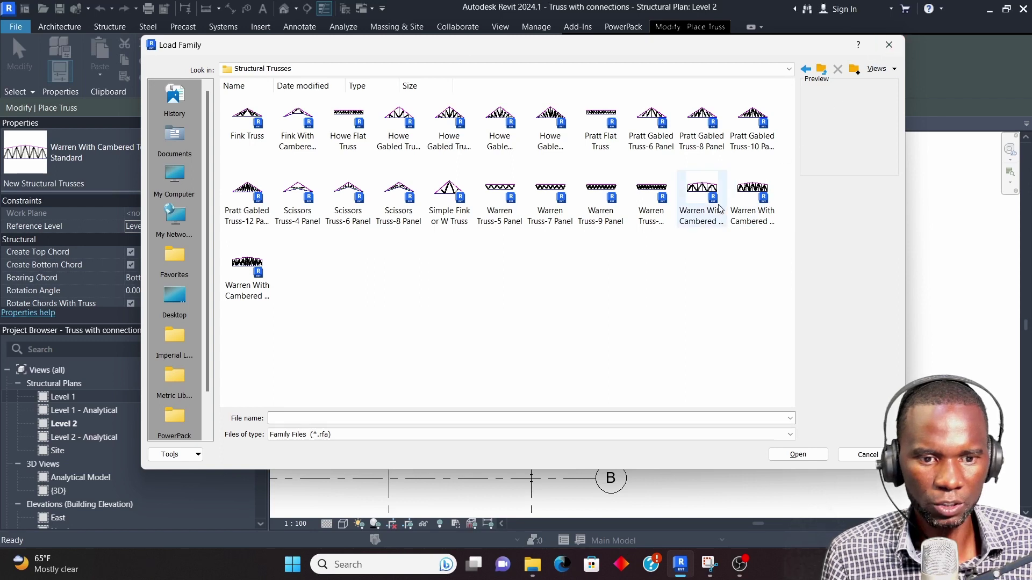
pyautogui.click(702, 191)
pyautogui.click(777, 452)
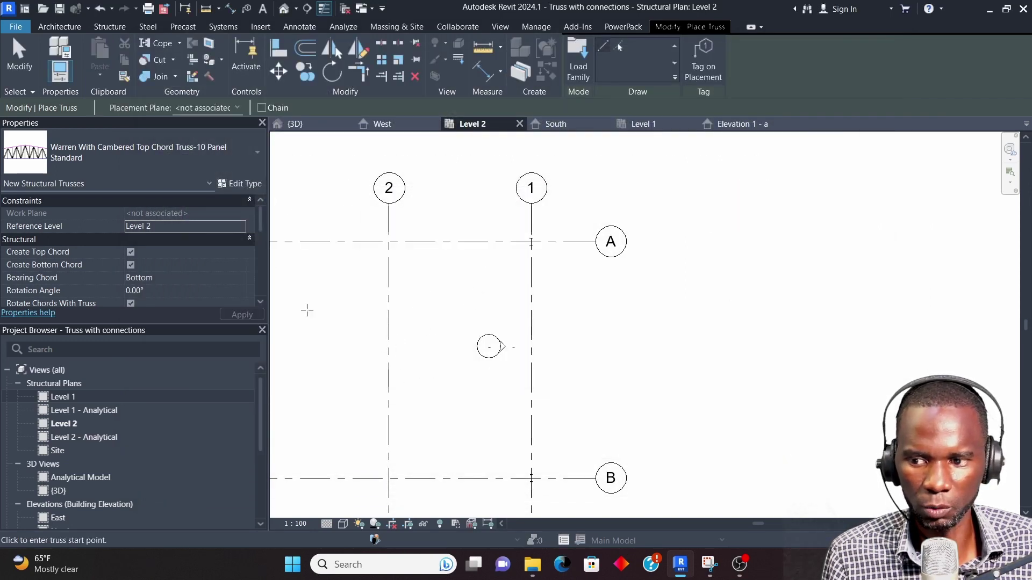
# - Place a Warren With Cambered Top Chord Truss-10 Panel at Level 2 along grid 1, from the grid A column to the grid B column
pyautogui.scroll(-1, 635, 241)
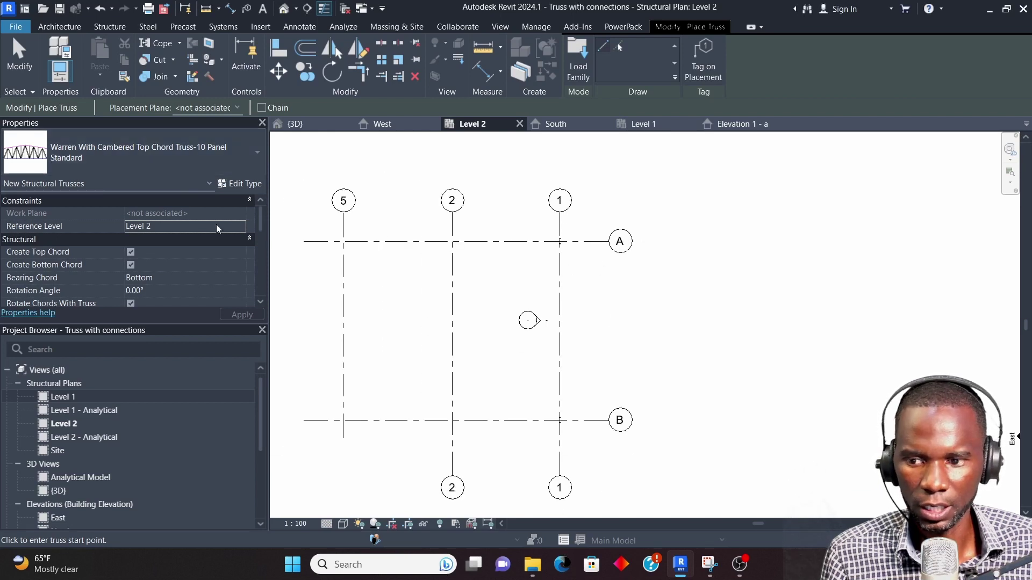
pyautogui.scroll(-1, 613, 225)
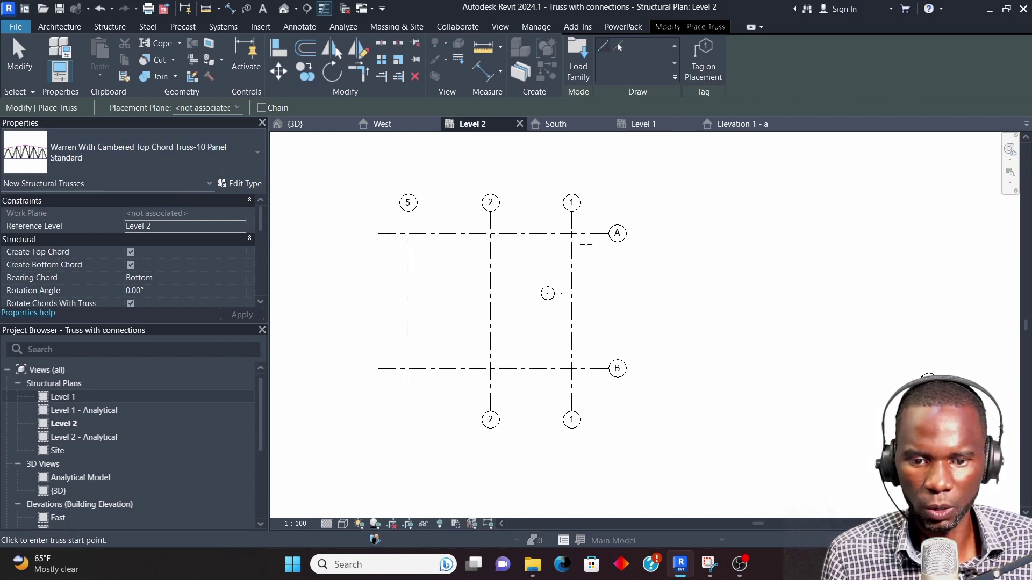
pyautogui.scroll(6, 578, 231)
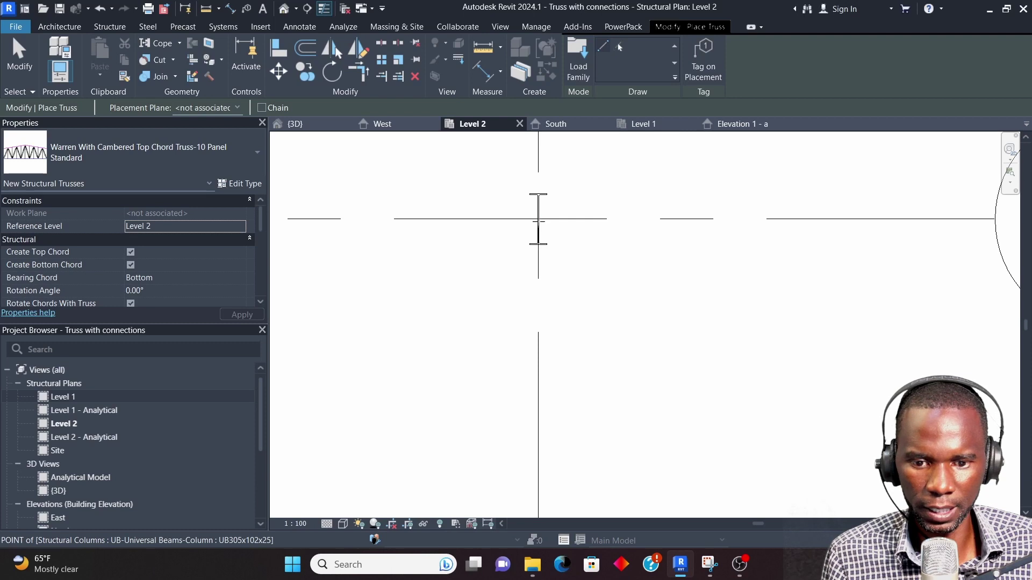
pyautogui.click(538, 222)
pyautogui.scroll(-4, 540, 215)
pyautogui.scroll(4, 568, 390)
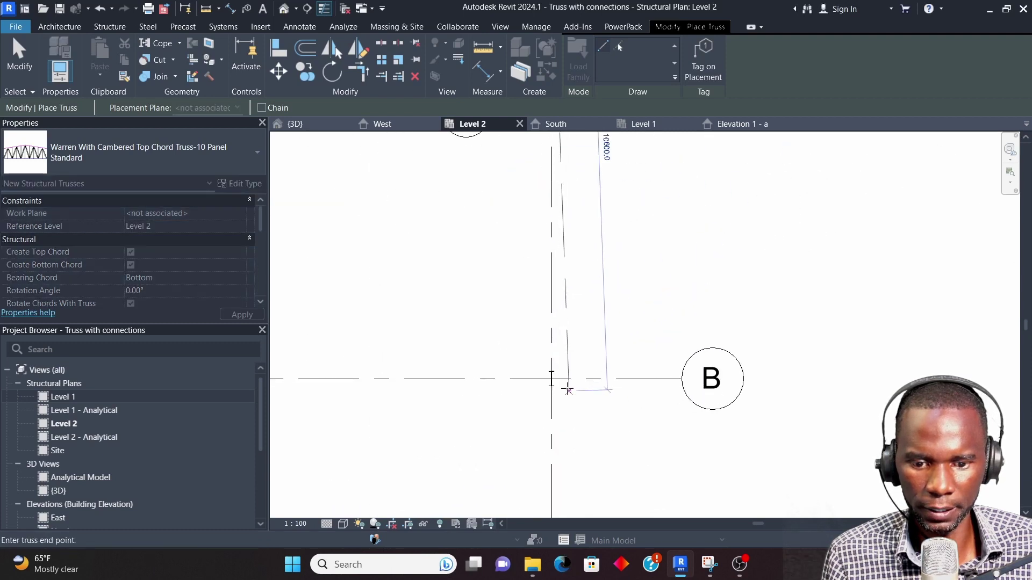
pyautogui.scroll(2, 568, 389)
pyautogui.click(563, 365)
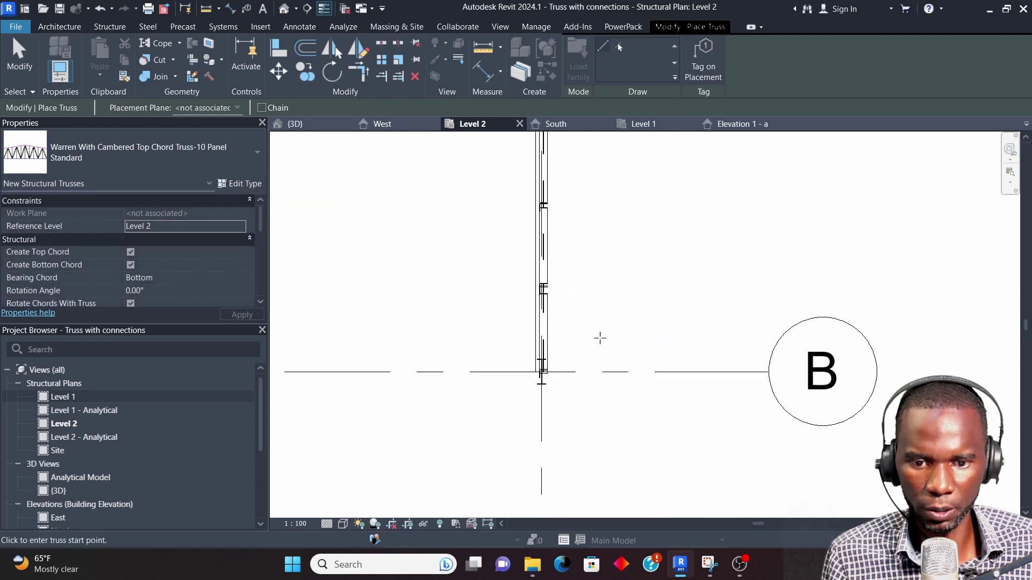
pyautogui.scroll(-5, 565, 357)
pyautogui.scroll(-2, 593, 351)
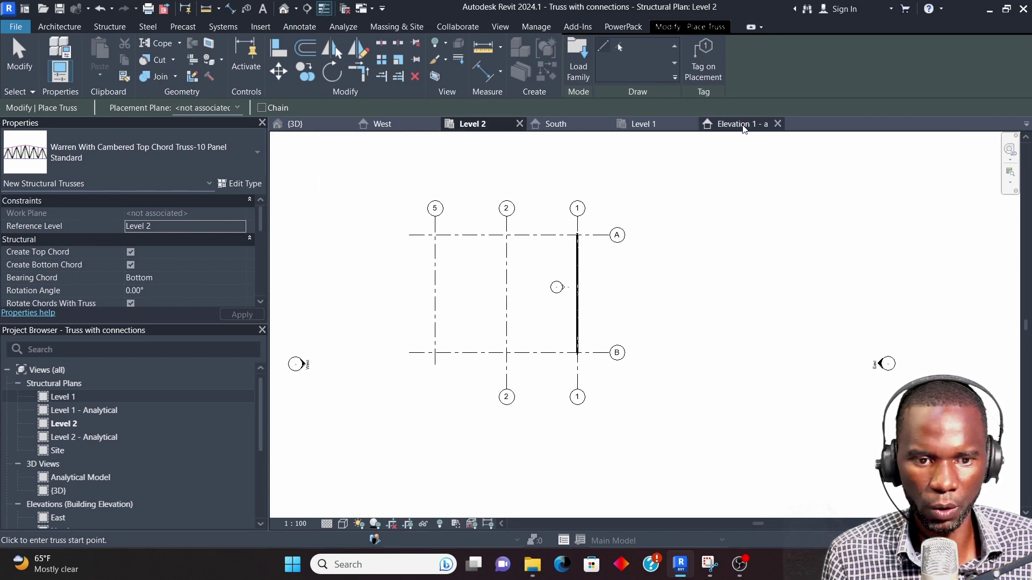
# - Open the Elevation 1 - a view, end the truss command, and inspect how the truss sits on the two columns
pyautogui.click(744, 129)
pyautogui.scroll(4, 491, 304)
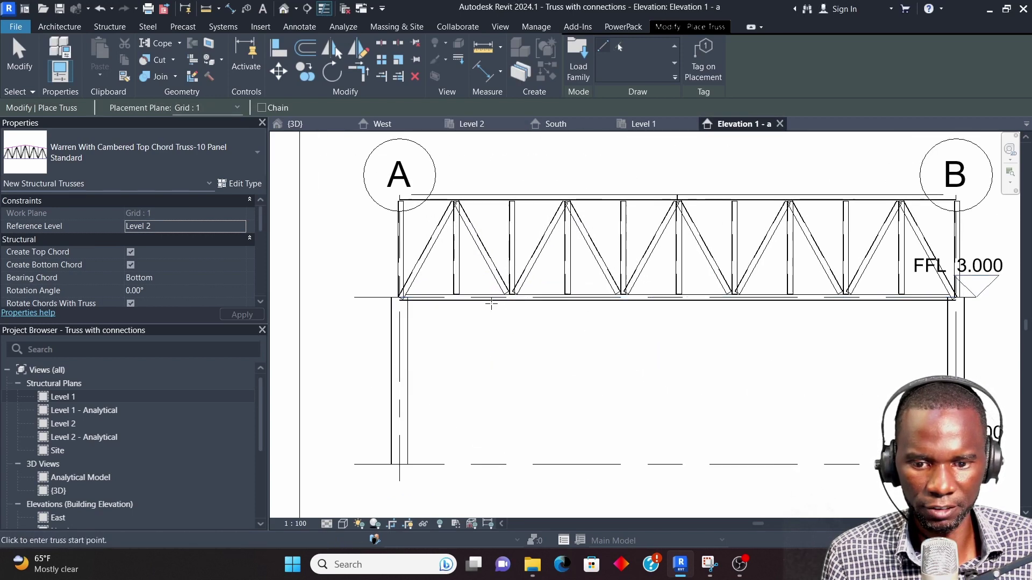
pyautogui.scroll(-2, 492, 304)
pyautogui.rightClick(598, 173)
pyautogui.click(628, 183)
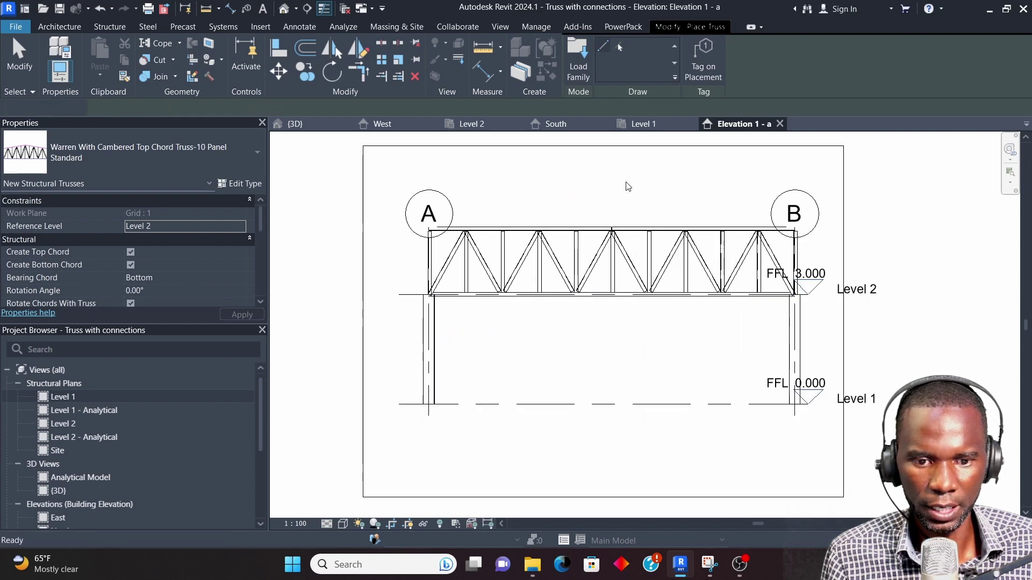
pyautogui.rightClick(629, 187)
pyautogui.click(650, 194)
pyautogui.scroll(4, 585, 270)
pyautogui.scroll(-3, 509, 253)
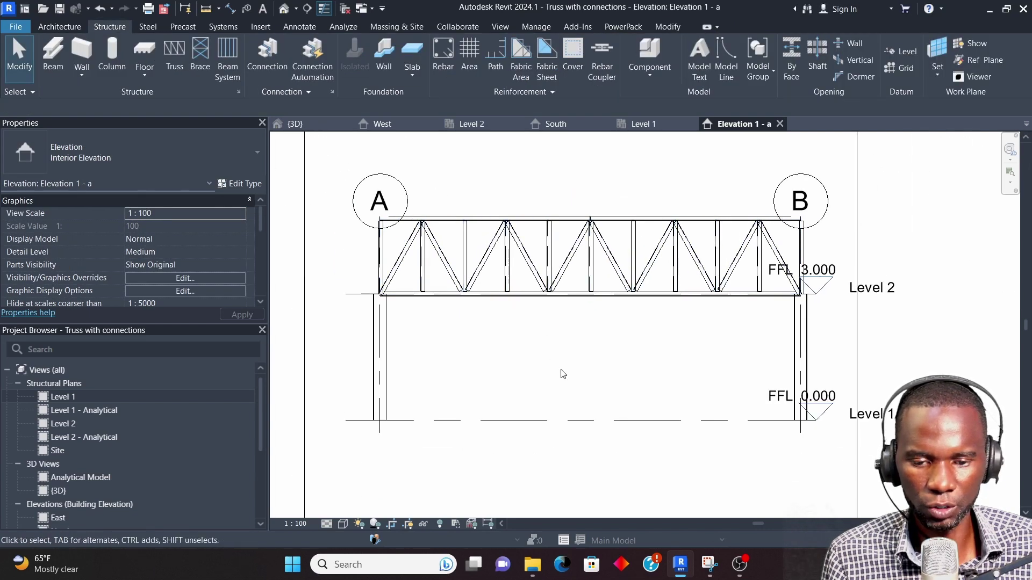
# - Set Truss Height 1 of the Warren truss between grids A and B to 1000 mm
pyautogui.click(569, 290)
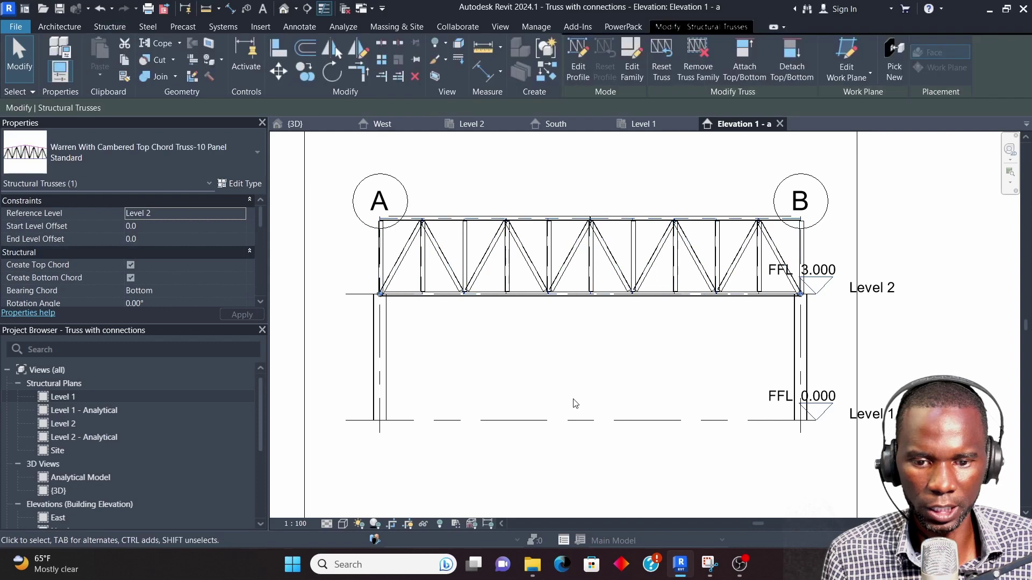
pyautogui.click(573, 370)
pyautogui.click(558, 272)
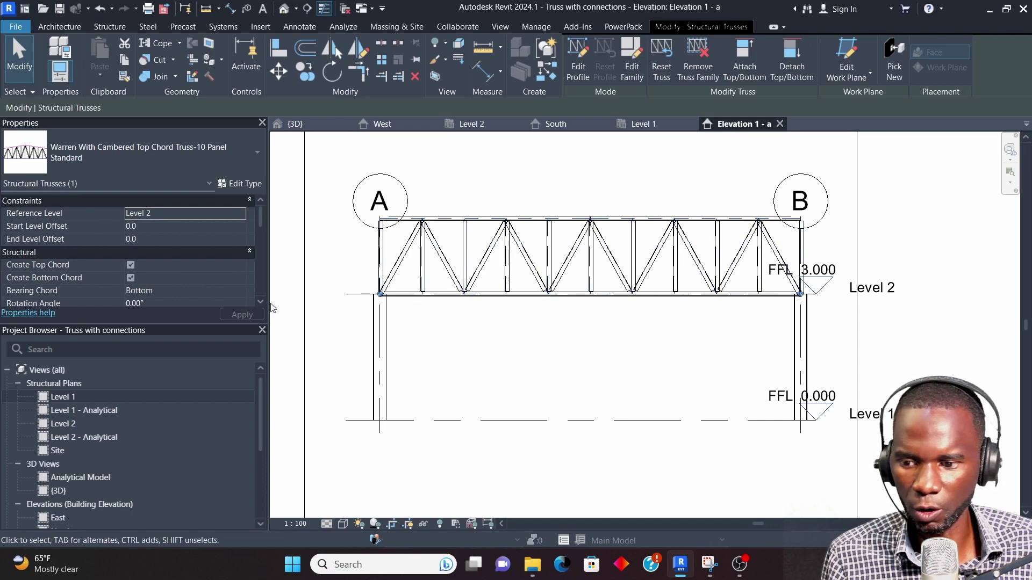
pyautogui.scroll(-3, 159, 264)
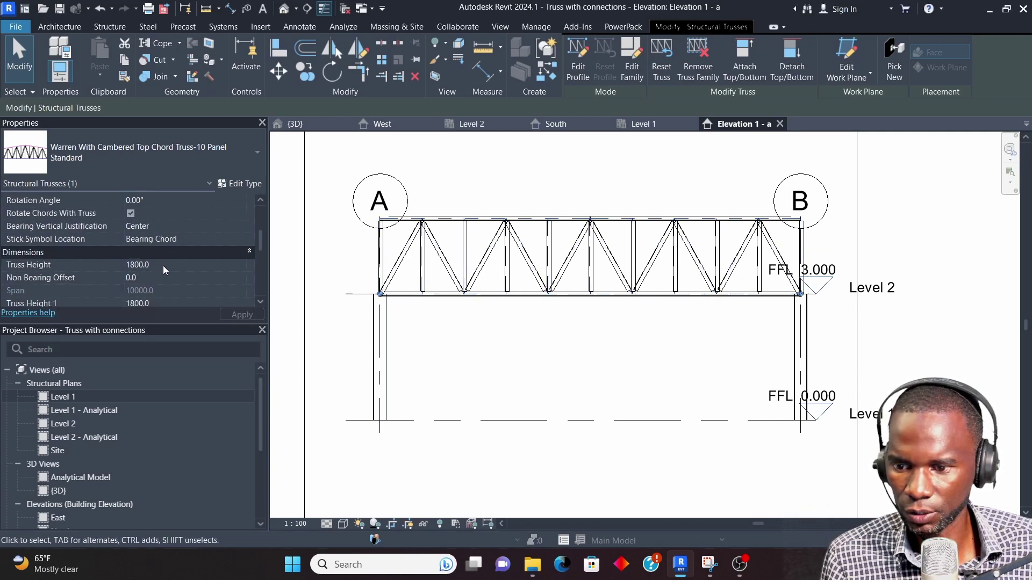
pyautogui.click(161, 304)
pyautogui.write('1')
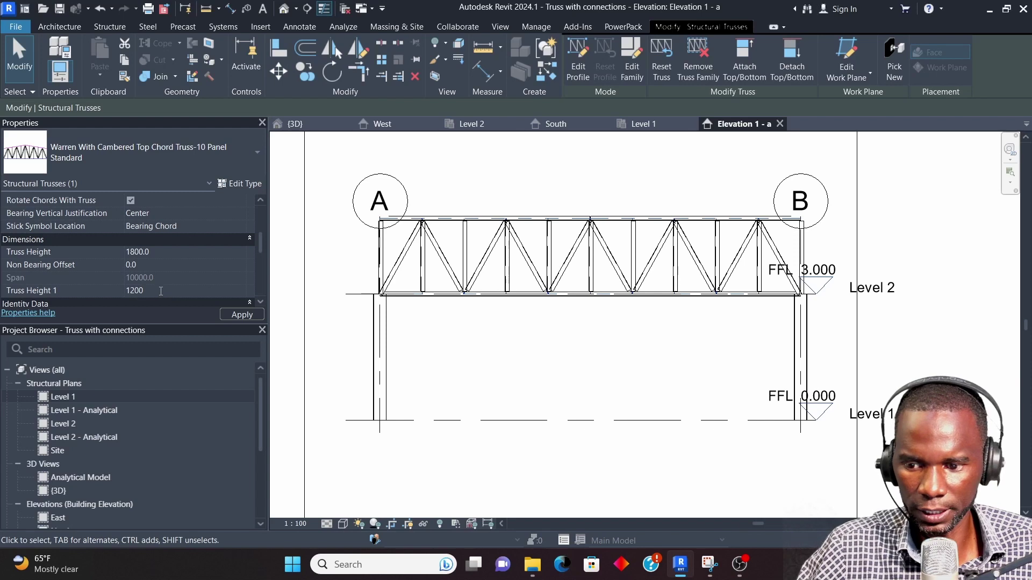
pyautogui.moveTo(158, 291); pyautogui.dragTo(120, 289)
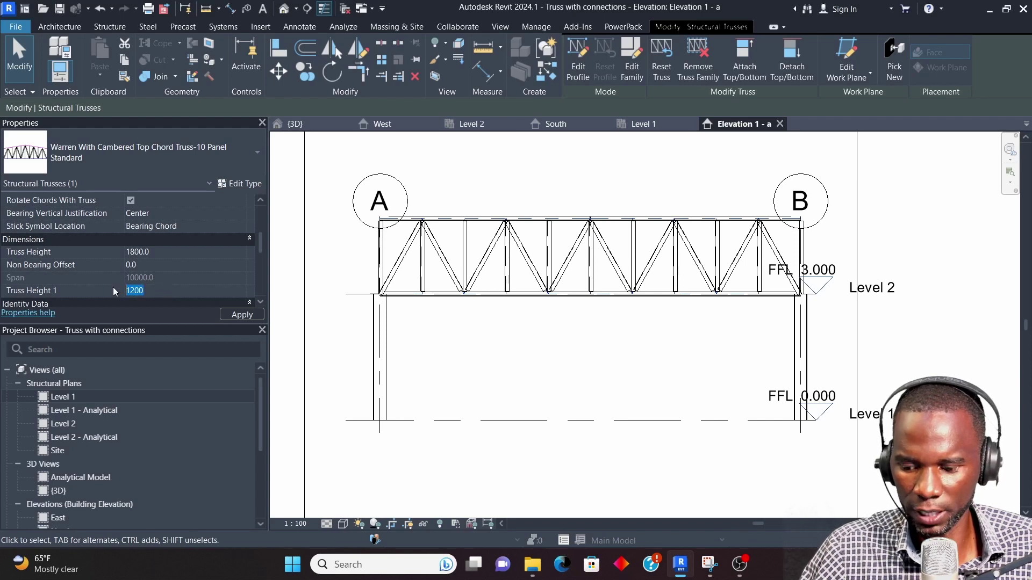
pyautogui.write('1000')
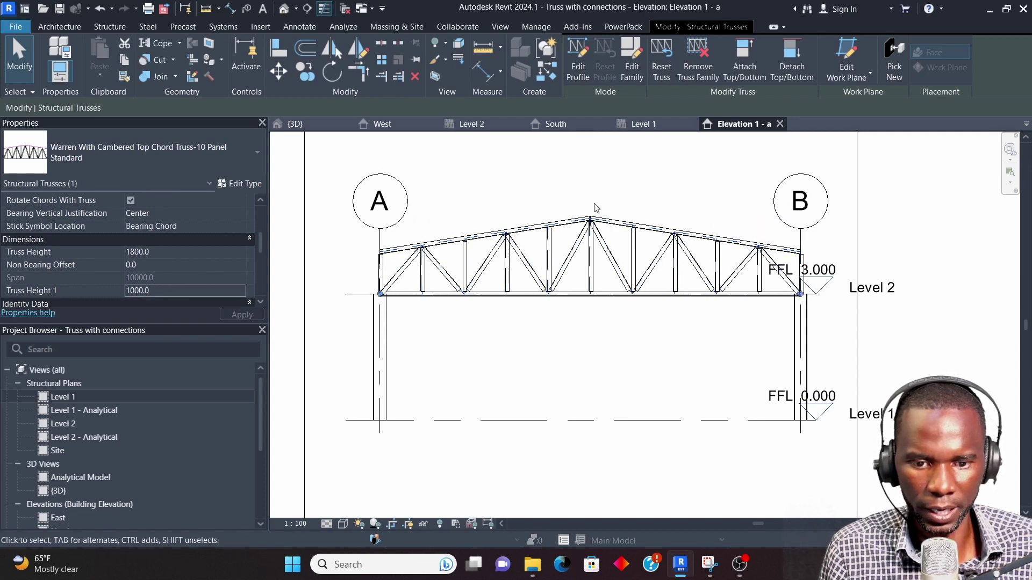
pyautogui.click(581, 189)
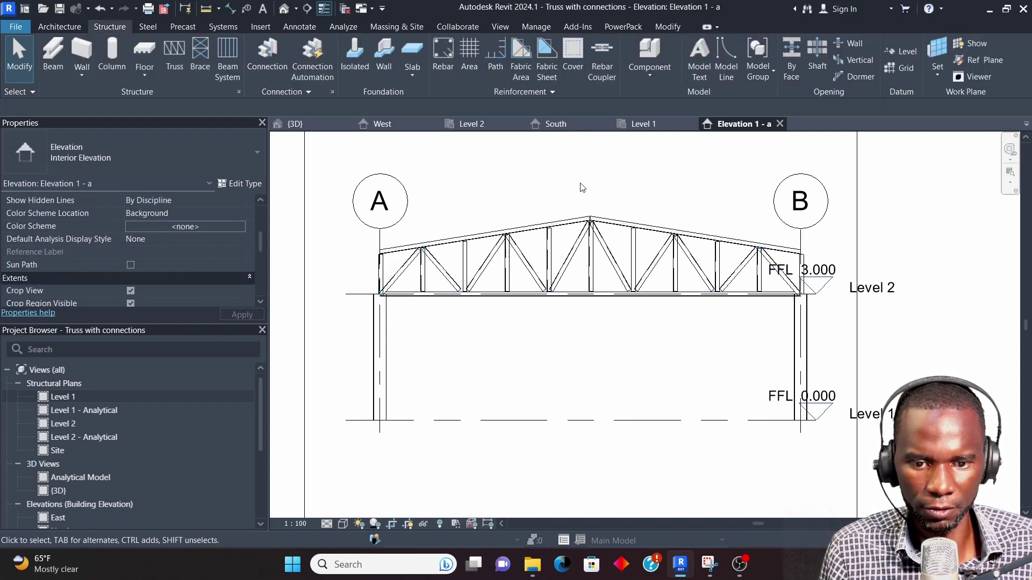
# - Open the truss's profile for editing, dismiss the warning, and check the top and bottom chord lines
pyautogui.click(561, 221)
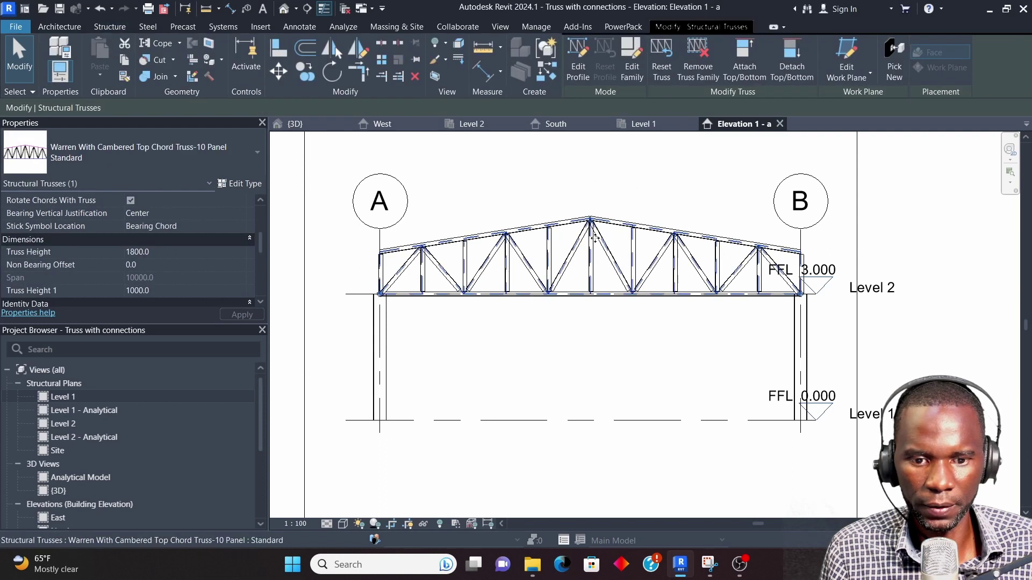
pyautogui.click(578, 52)
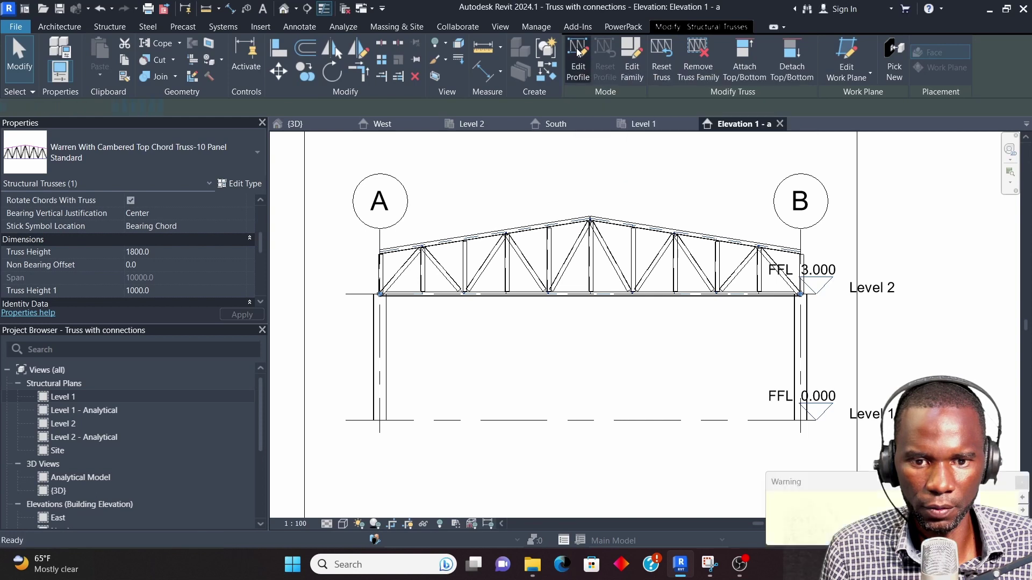
pyautogui.click(1022, 483)
pyautogui.click(492, 220)
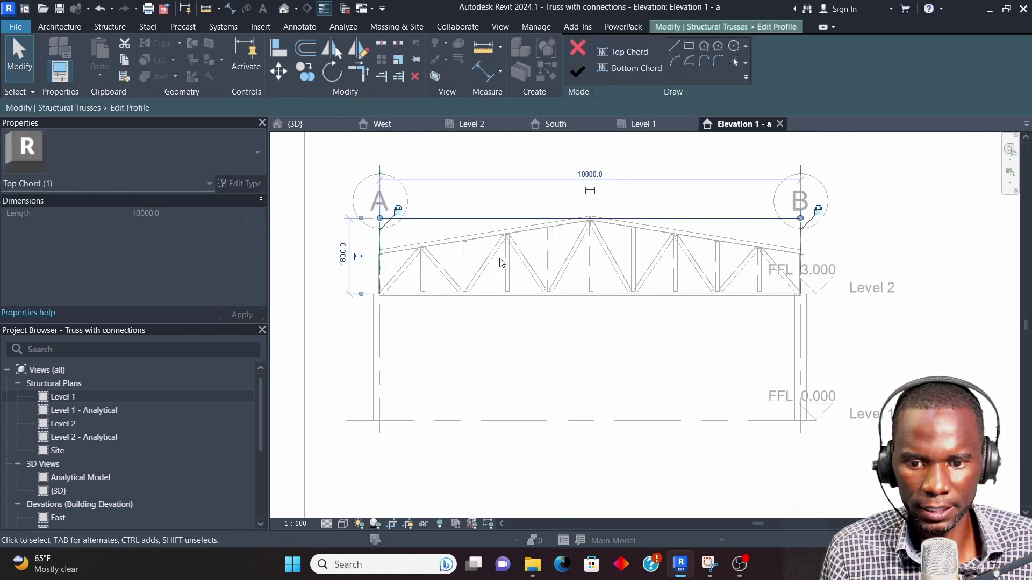
pyautogui.click(525, 368)
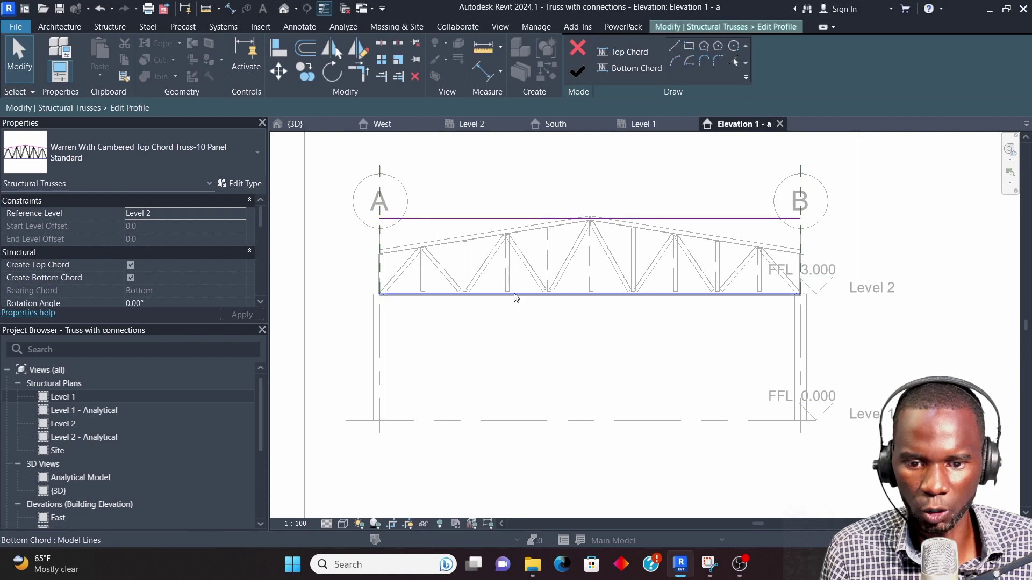
# - Set the top chord profile line's distance above the bottom chord to 1200 mm and finish the profile edit
pyautogui.click(491, 220)
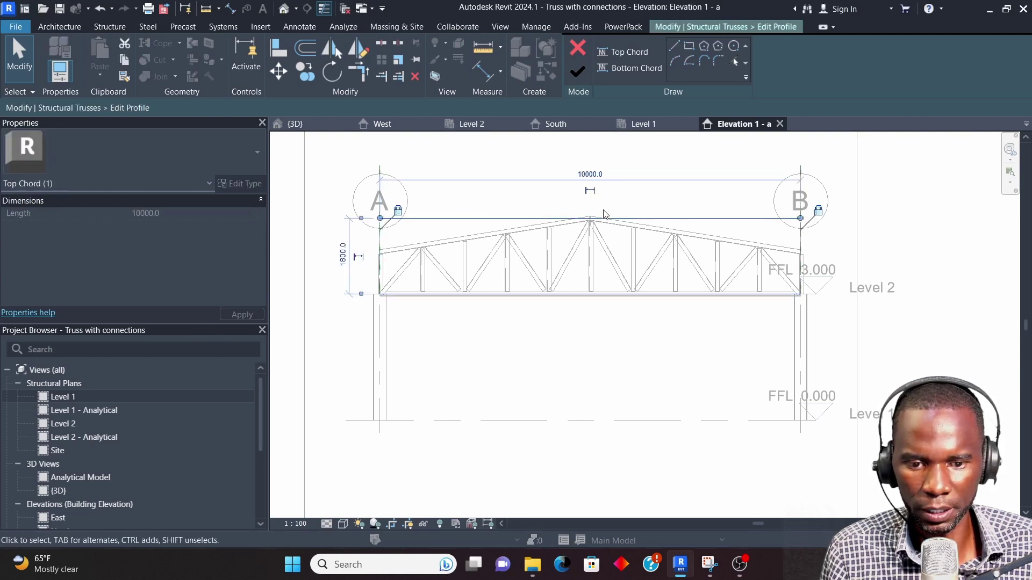
pyautogui.click(345, 261)
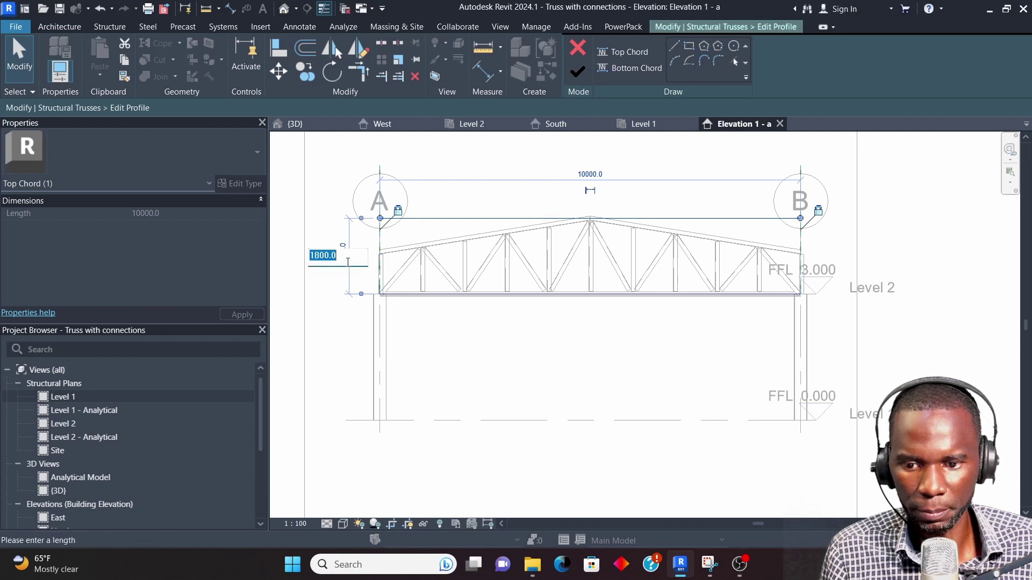
pyautogui.write('120')
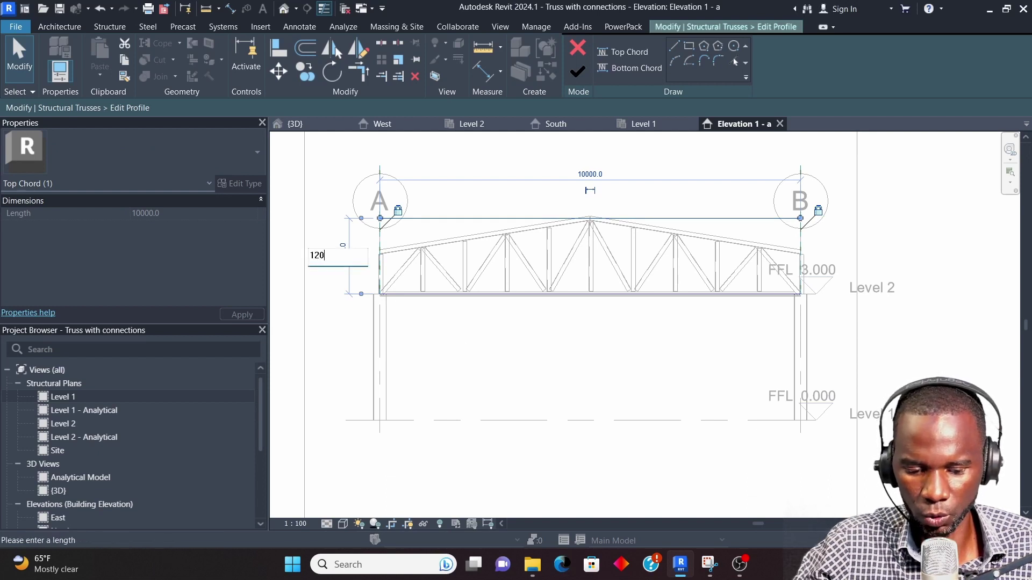
pyautogui.write('0')
pyautogui.press('Return')
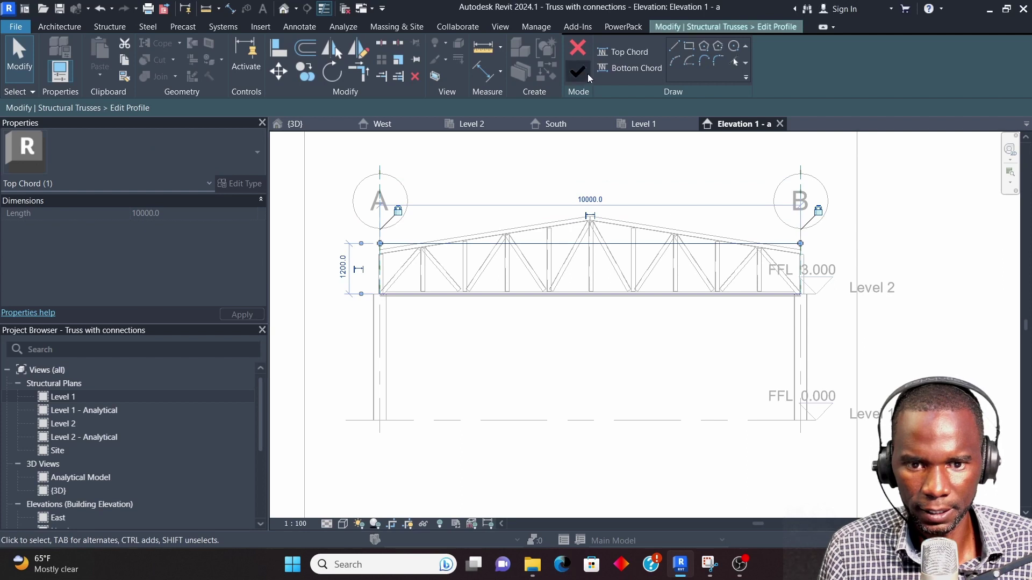
pyautogui.click(576, 371)
pyautogui.scroll(2, 580, 246)
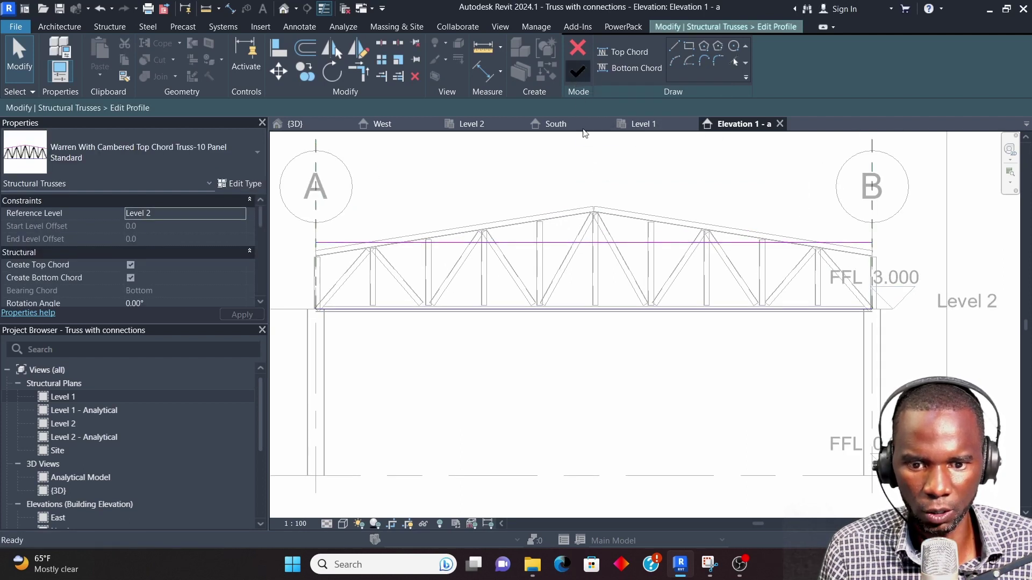
pyautogui.click(577, 72)
pyautogui.scroll(-2, 603, 260)
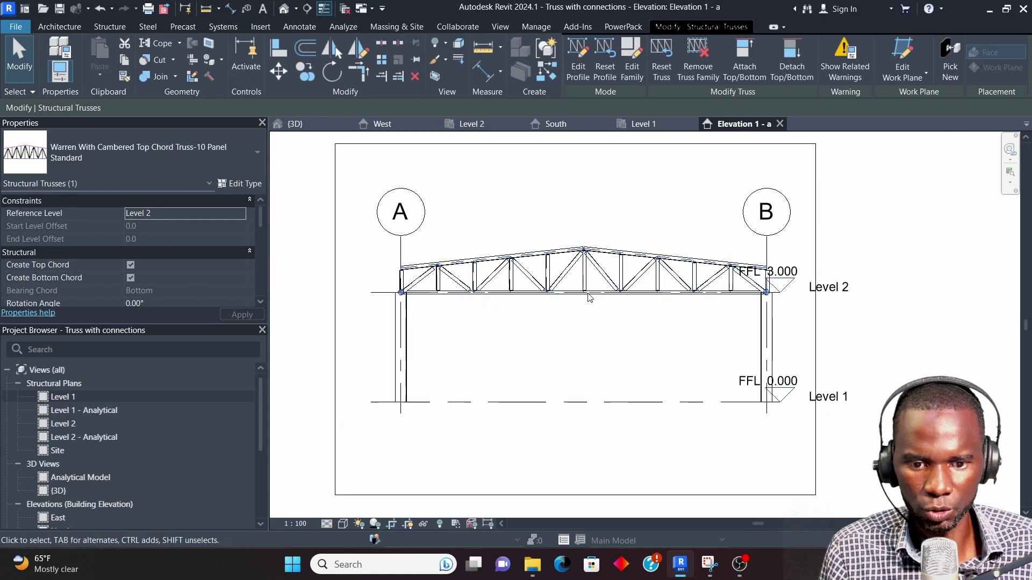
pyautogui.click(624, 369)
# - Examine the edited truss's height properties, web members and bearing on the columns in the elevation
pyautogui.scroll(2, 563, 261)
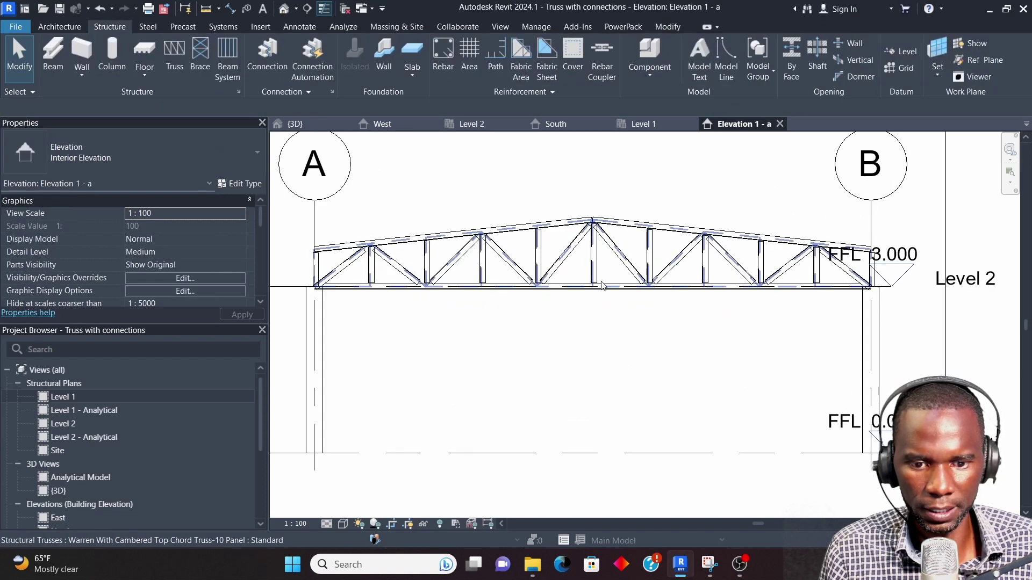
pyautogui.scroll(-2, 537, 263)
pyautogui.scroll(2, 482, 299)
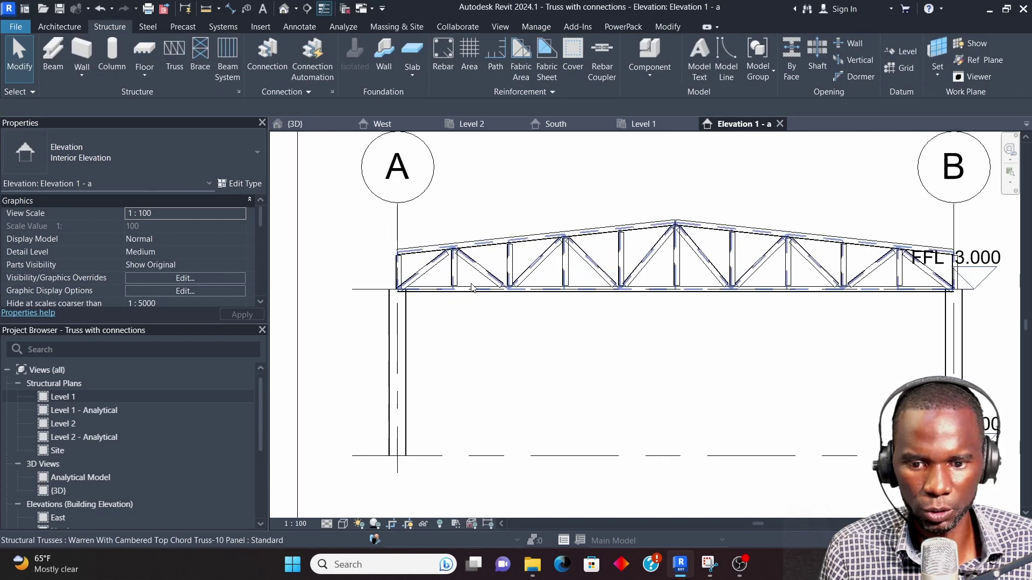
pyautogui.click(467, 273)
pyautogui.scroll(-4, 133, 261)
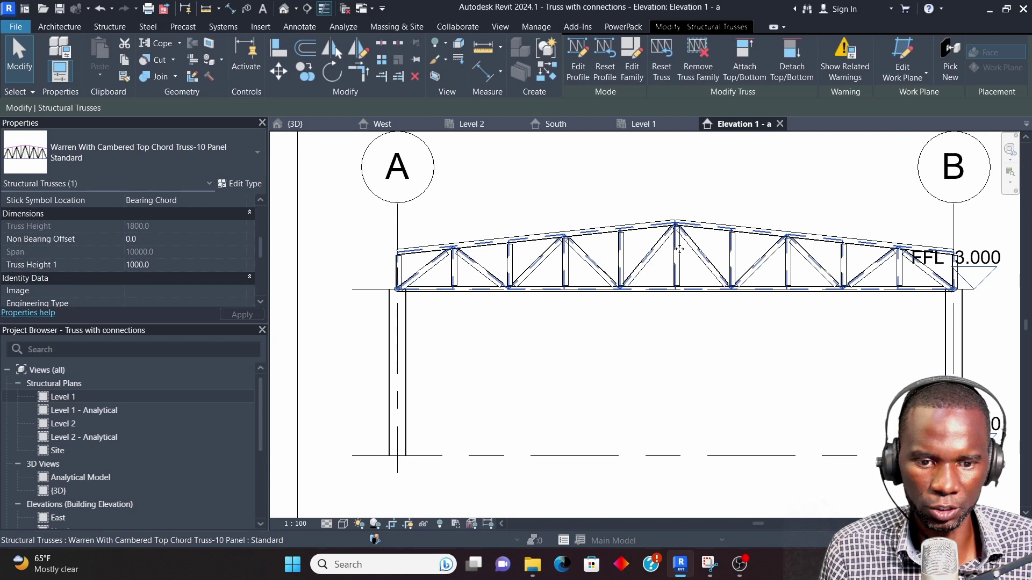
pyautogui.scroll(-2, 680, 249)
pyautogui.click(596, 210)
pyautogui.scroll(3, 669, 339)
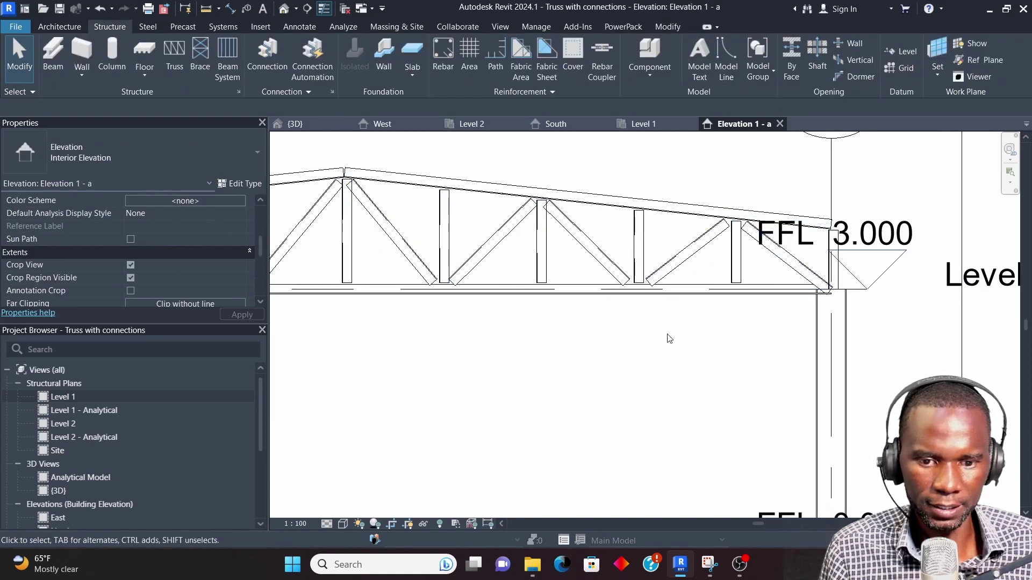
pyautogui.scroll(-3, 672, 357)
pyautogui.scroll(3, 665, 277)
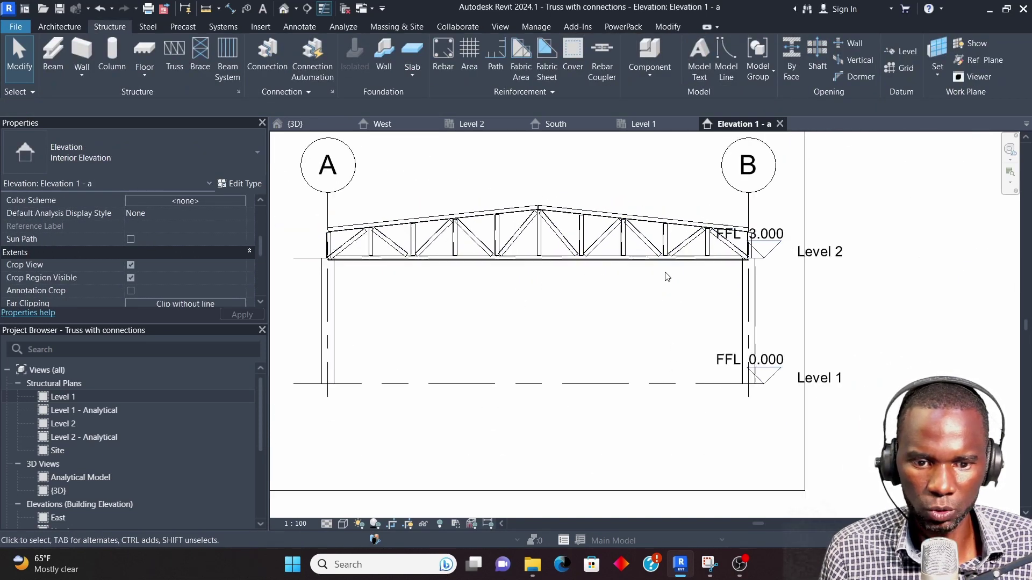
pyautogui.scroll(3, 454, 253)
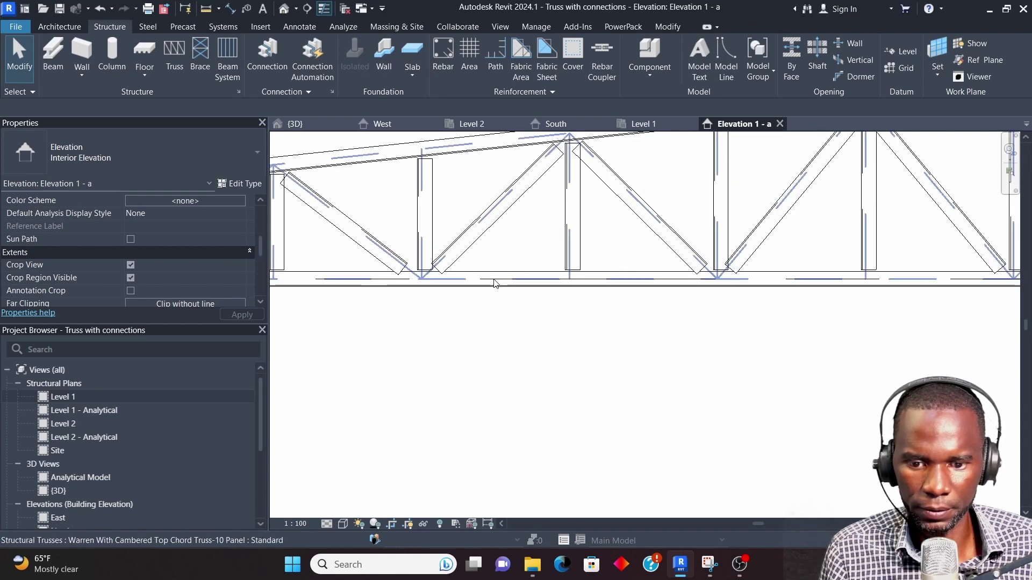
pyautogui.click(541, 362)
pyautogui.scroll(-3, 538, 344)
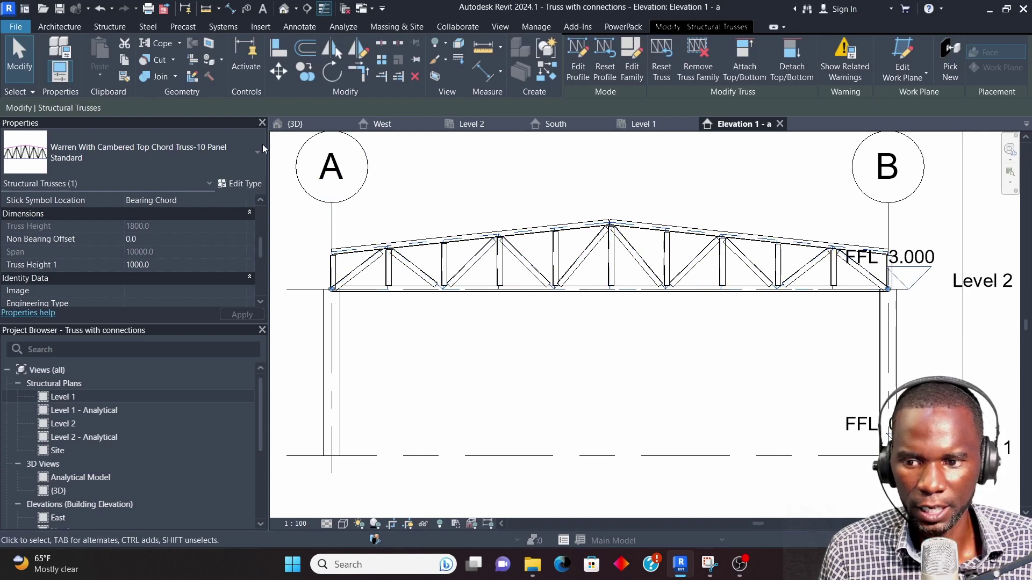
# - Check the available truss types for the selected truss and load the Pratt Gabled Truss-12 Panel family
pyautogui.click(246, 156)
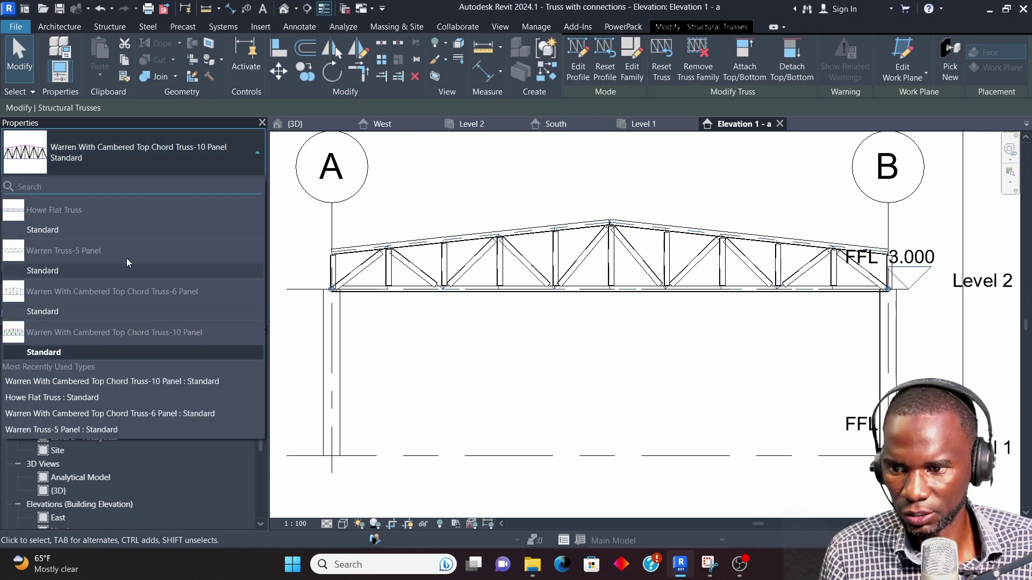
pyautogui.click(238, 155)
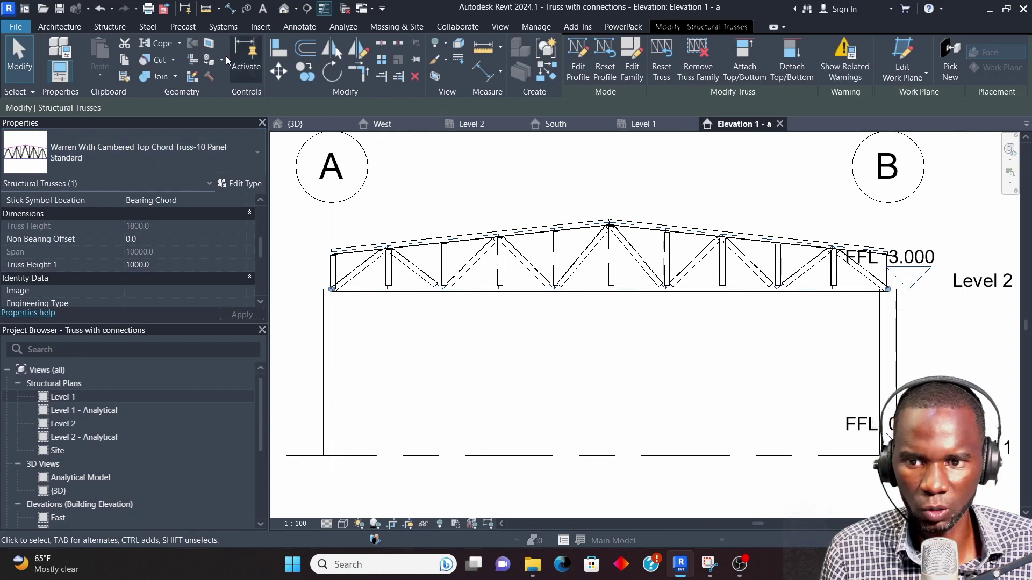
pyautogui.click(100, 28)
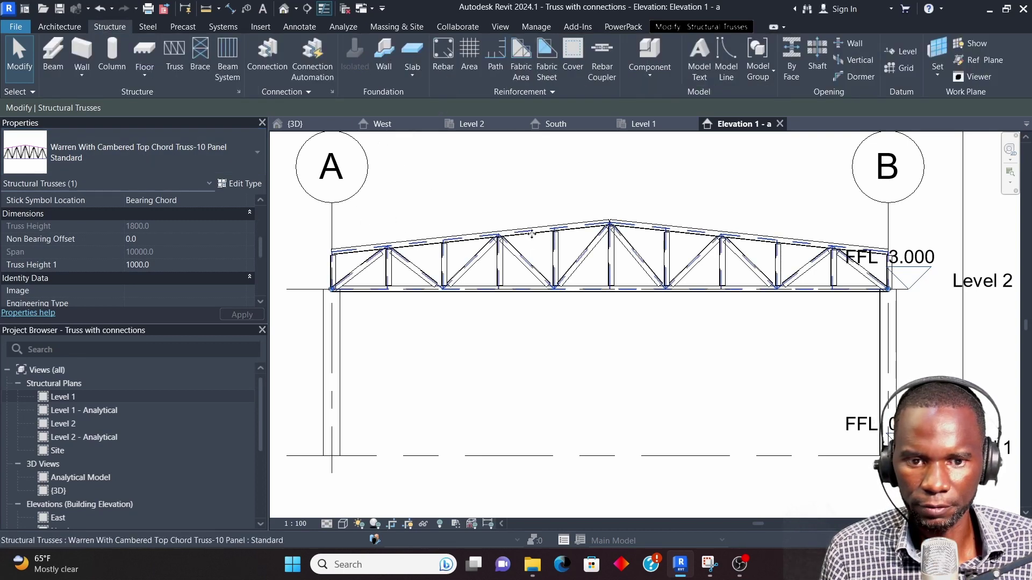
pyautogui.click(262, 28)
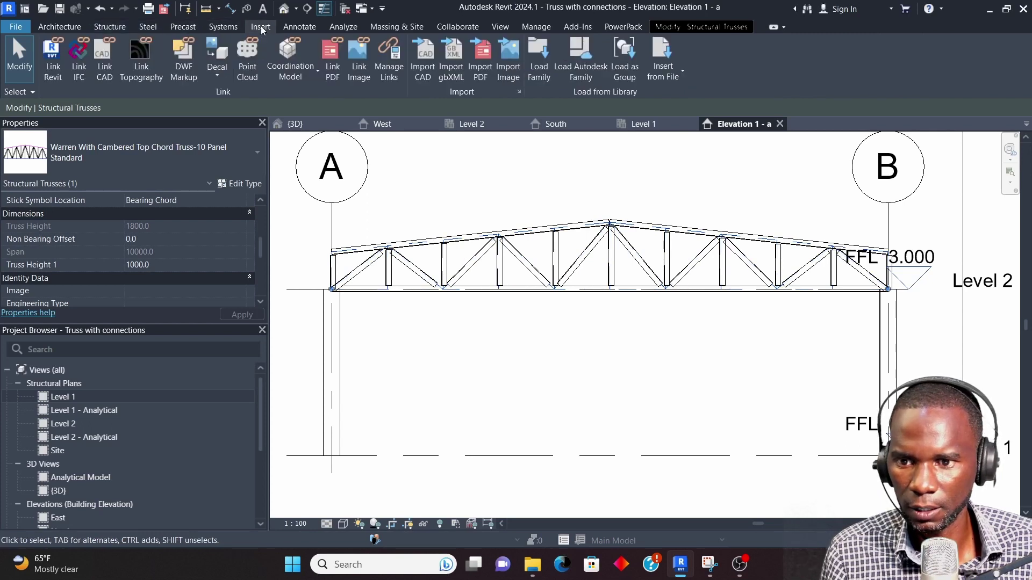
pyautogui.click(540, 58)
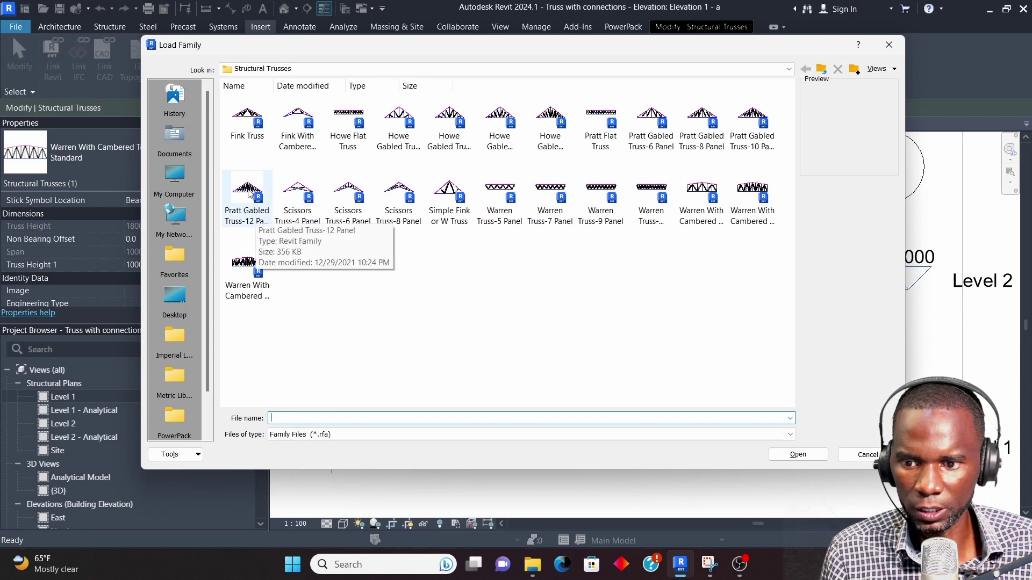
pyautogui.click(257, 214)
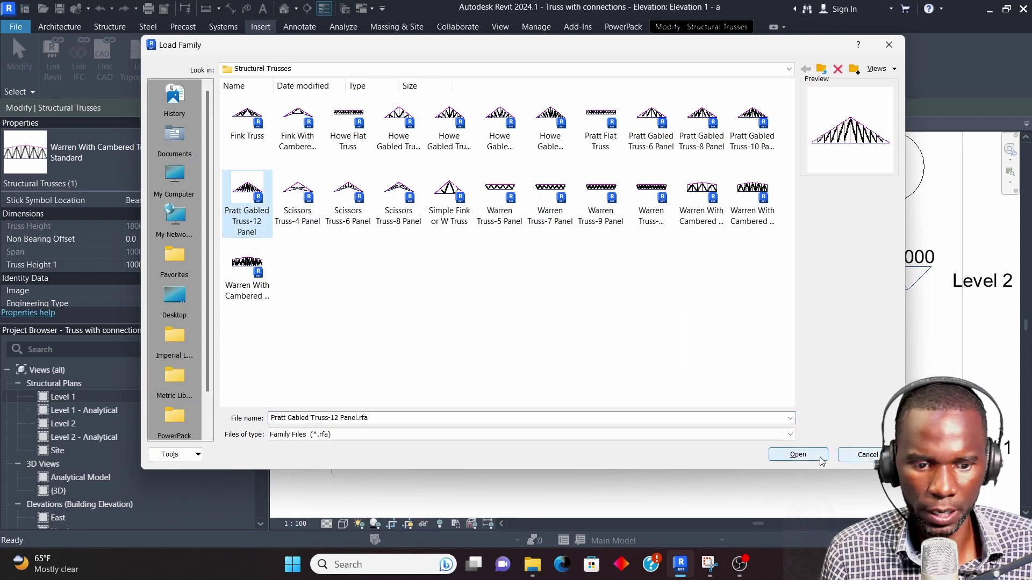
pyautogui.click(798, 455)
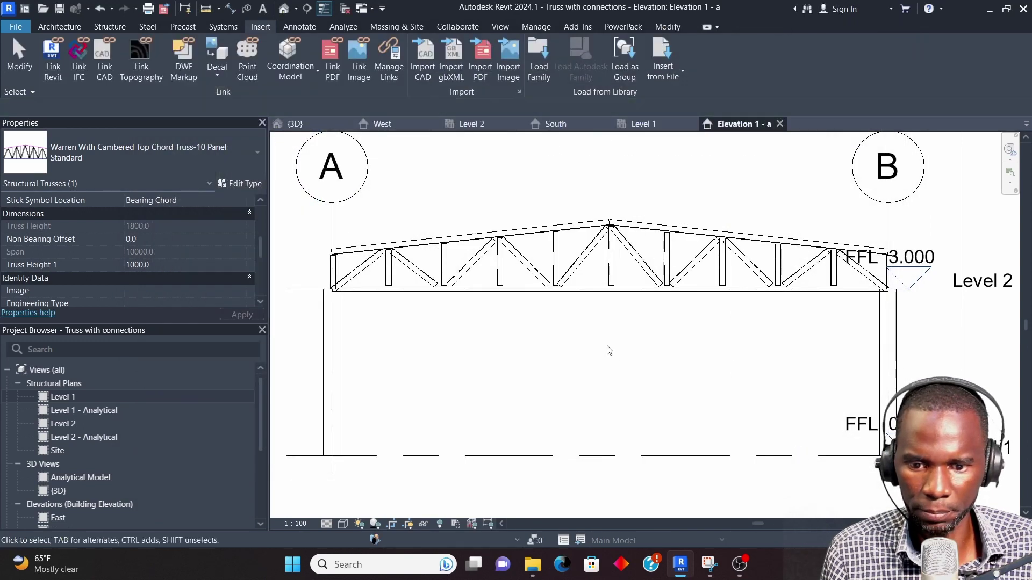
# - Change the truss between grids A and B to the Howe Flat Truss Standard type and inspect its members
pyautogui.click(570, 289)
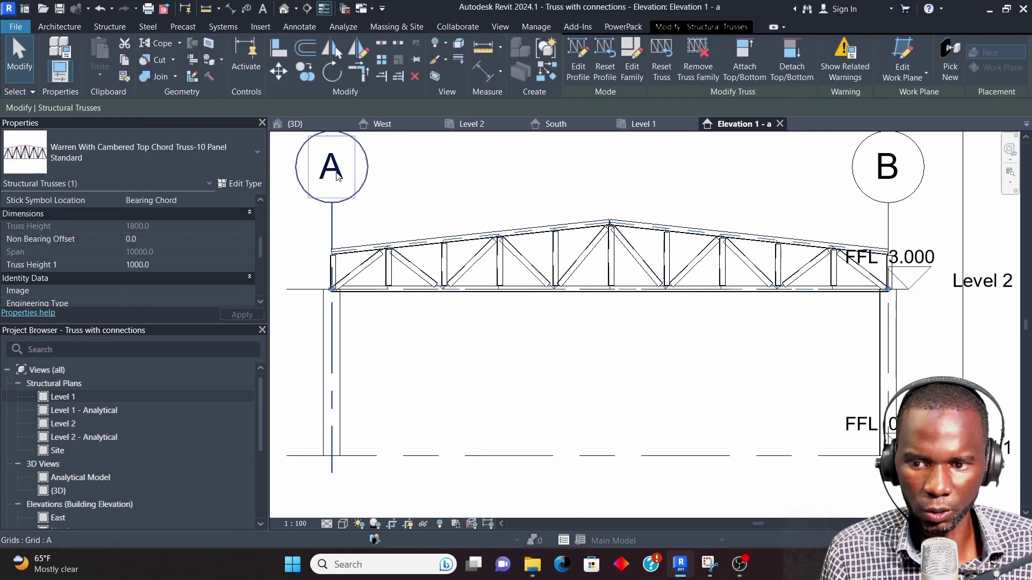
pyautogui.click(248, 156)
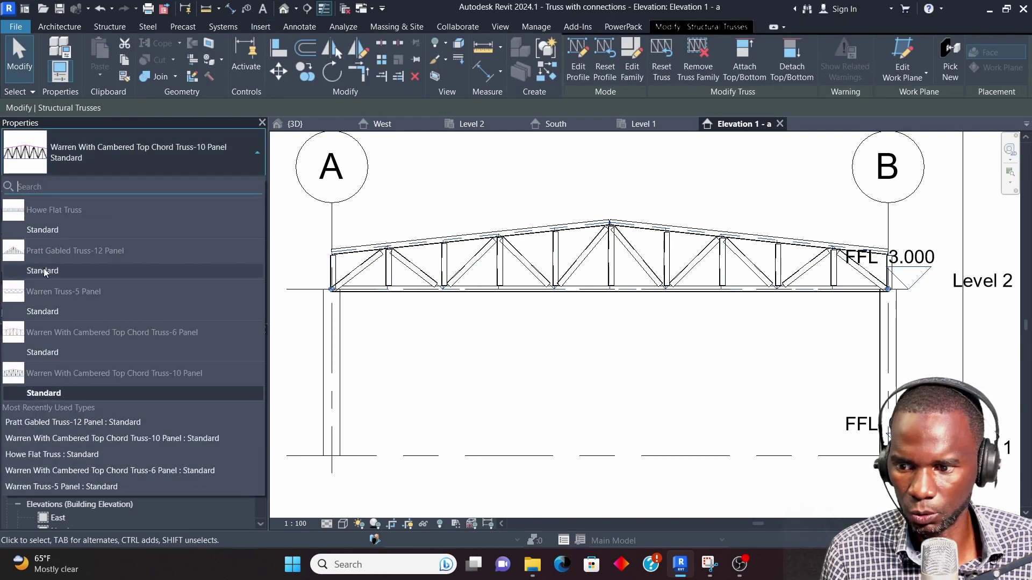
pyautogui.click(47, 231)
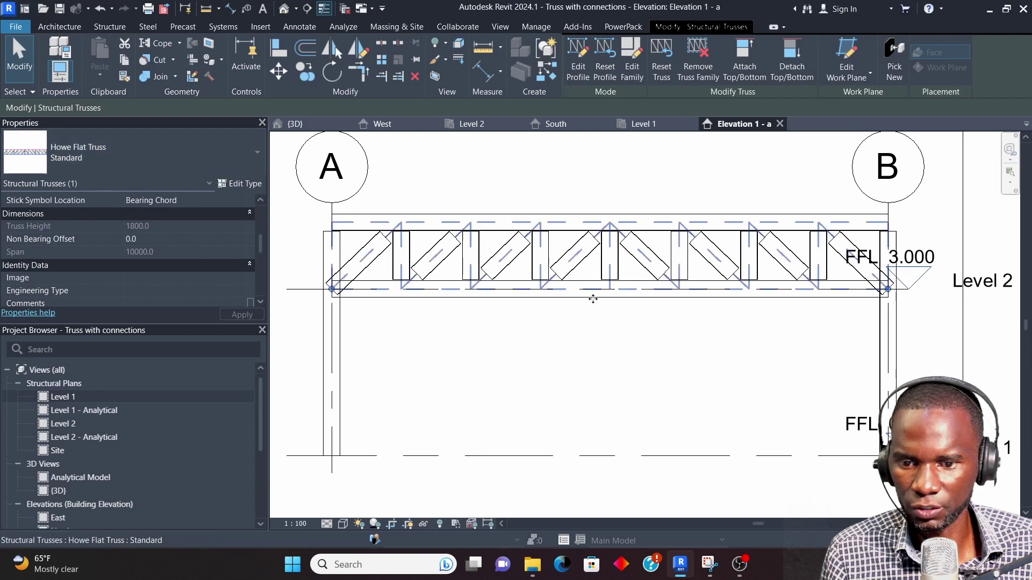
pyautogui.scroll(-2, 615, 283)
pyautogui.click(615, 180)
pyautogui.scroll(3, 616, 180)
pyautogui.scroll(-5, 724, 251)
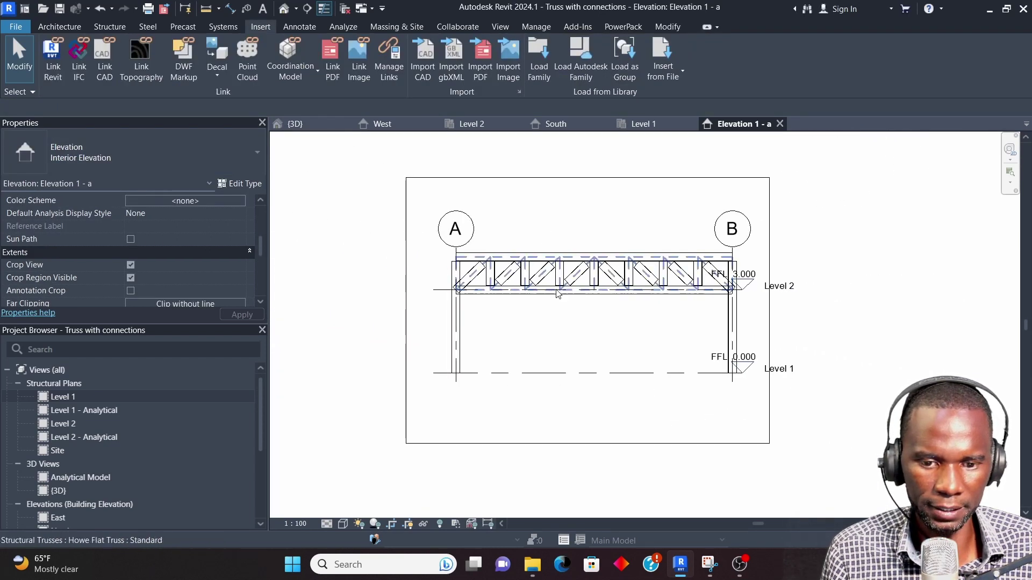
# - Change the truss between grids A and B to the Pratt Gabled Truss-12 Panel Standard type and inspect its web members
pyautogui.scroll(2, 558, 293)
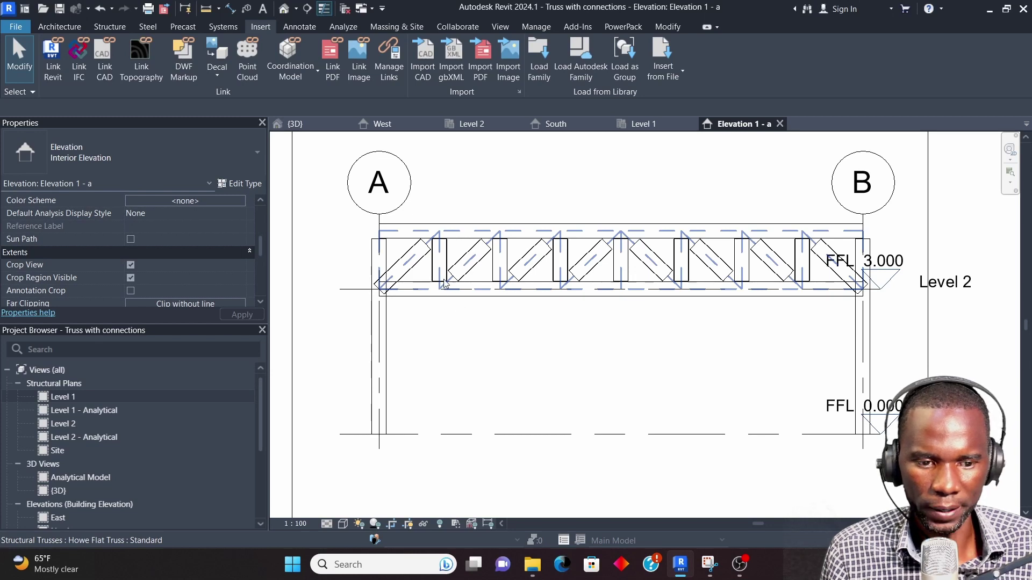
pyautogui.scroll(-2, 444, 283)
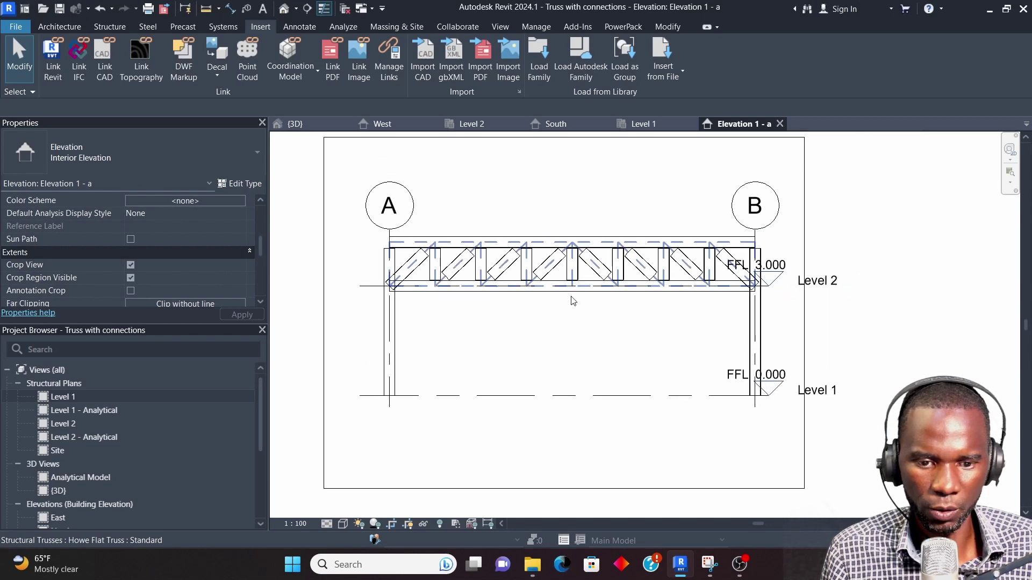
pyautogui.click(246, 154)
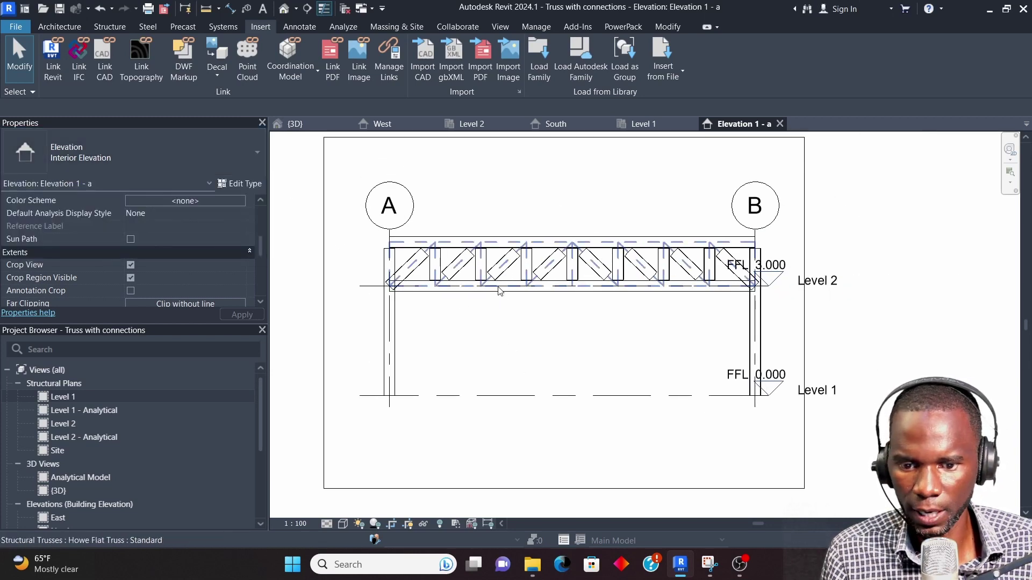
pyautogui.click(499, 291)
pyautogui.click(230, 152)
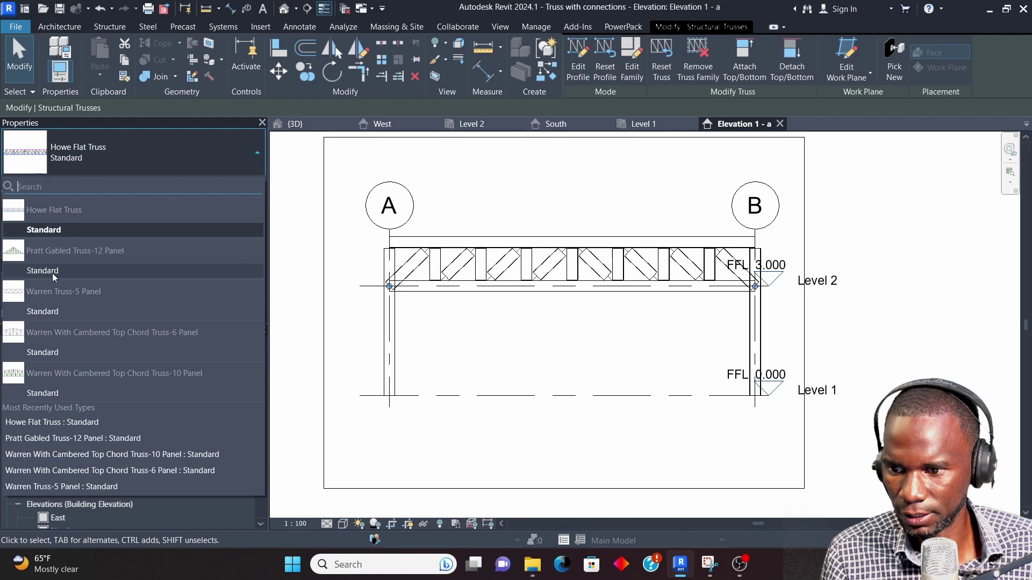
pyautogui.moveTo(53, 274)
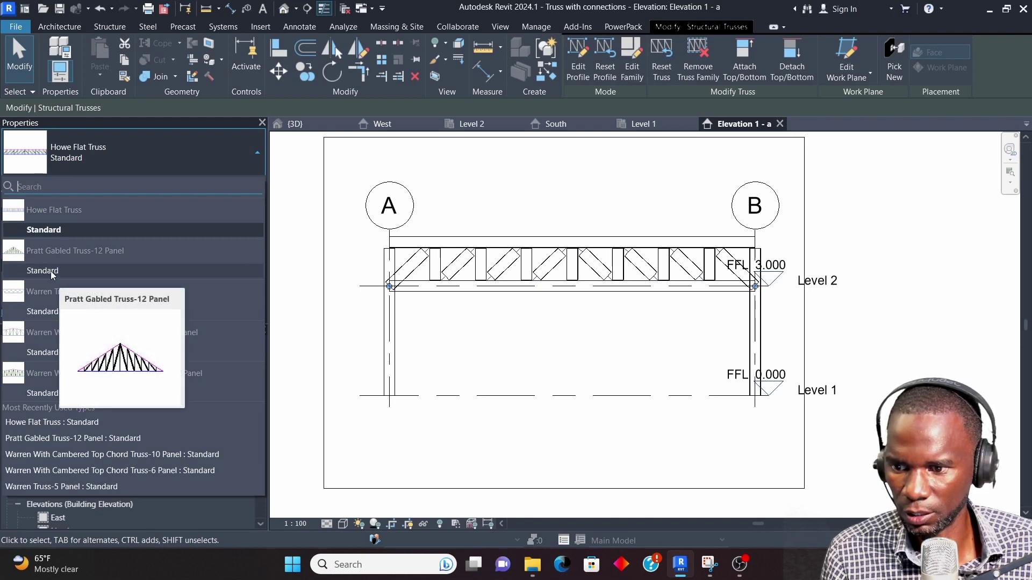
pyautogui.click(53, 273)
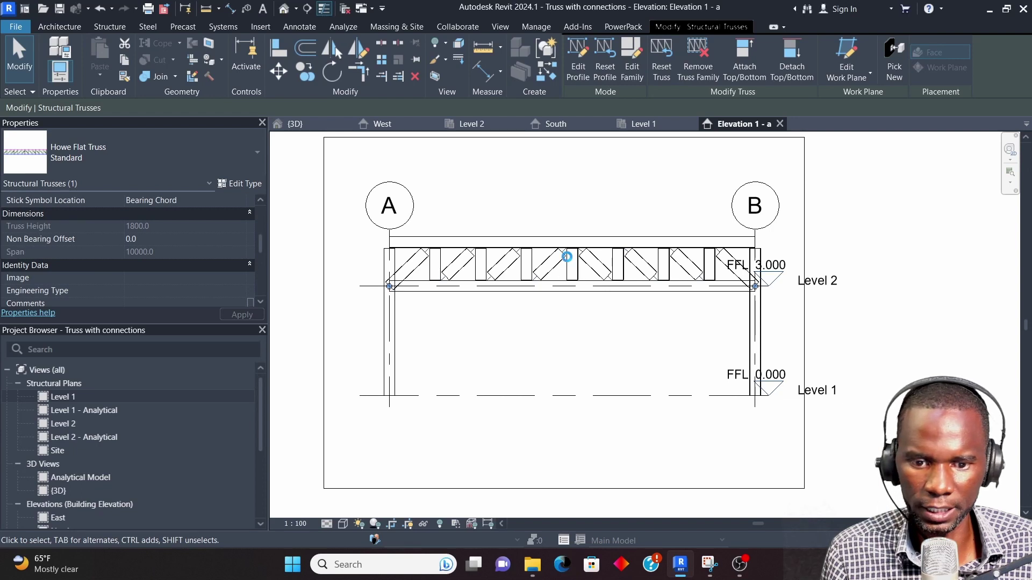
pyautogui.click(1021, 483)
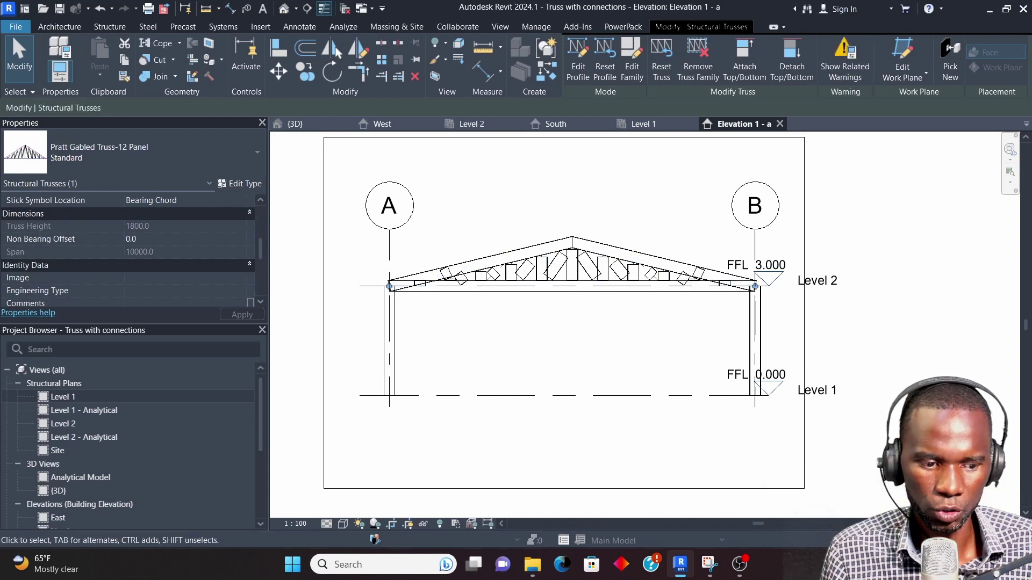
pyautogui.scroll(5, 643, 243)
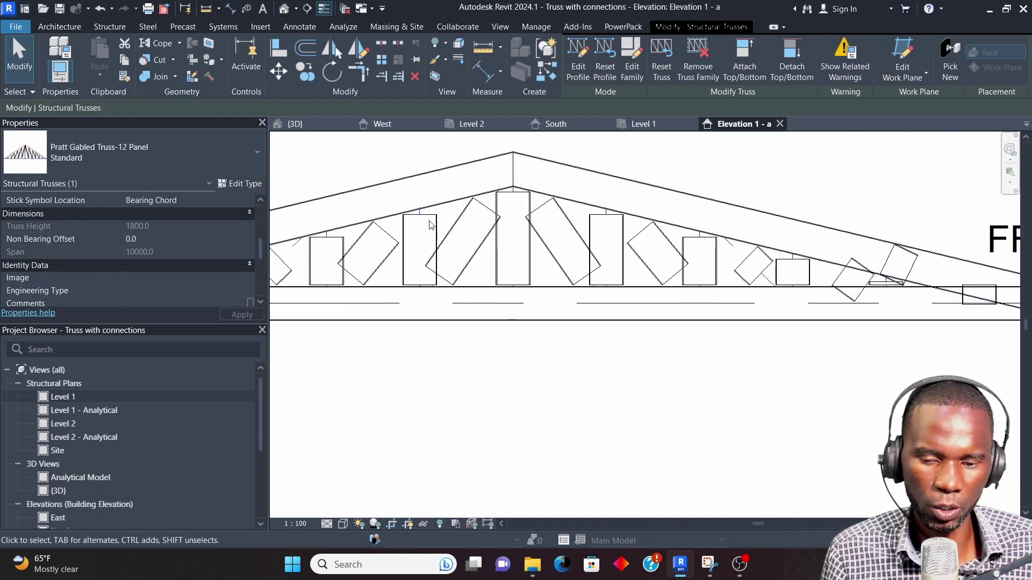
pyautogui.scroll(-2, 783, 274)
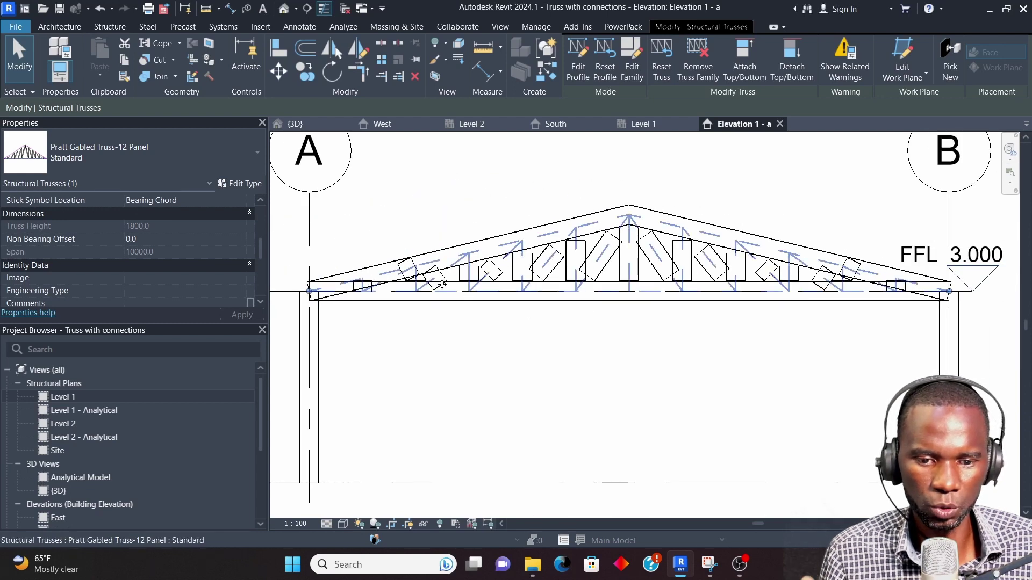
pyautogui.scroll(-1, 454, 285)
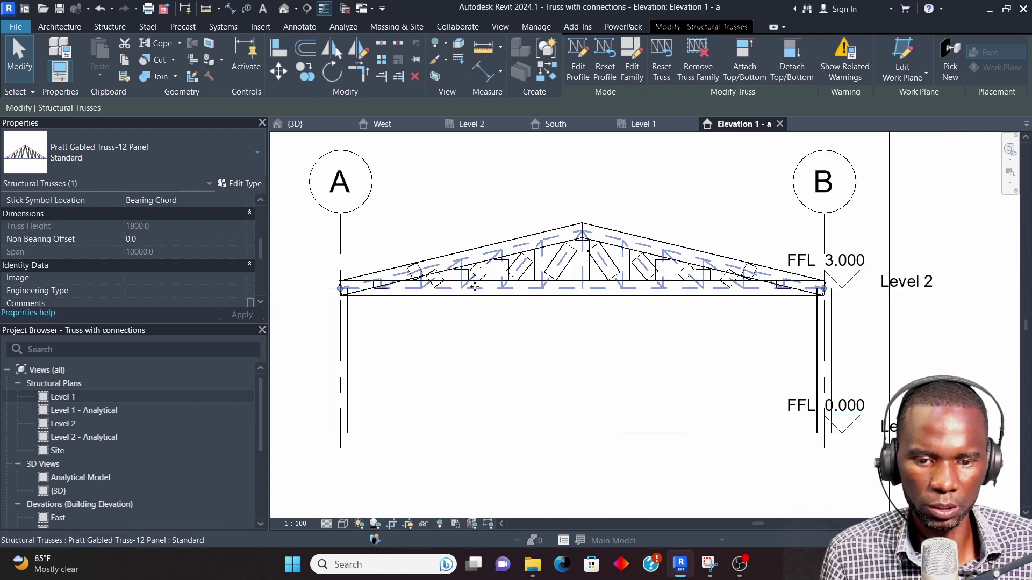
# - Try the Warren Truss-5 Panel type on the truss, settling on Warren With Cambered Top Chord Truss-10 Panel Standard
pyautogui.click(252, 162)
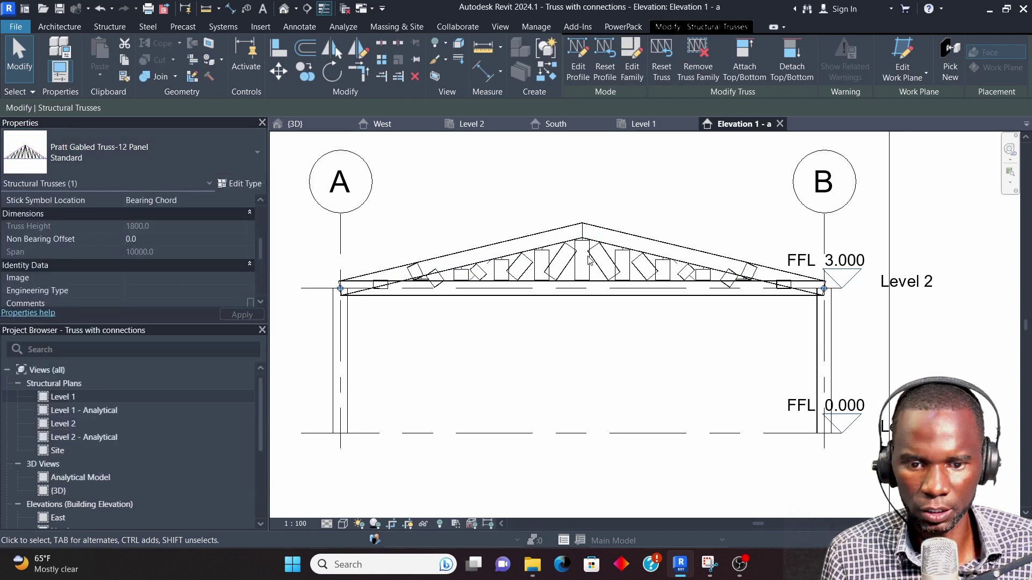
pyautogui.click(254, 161)
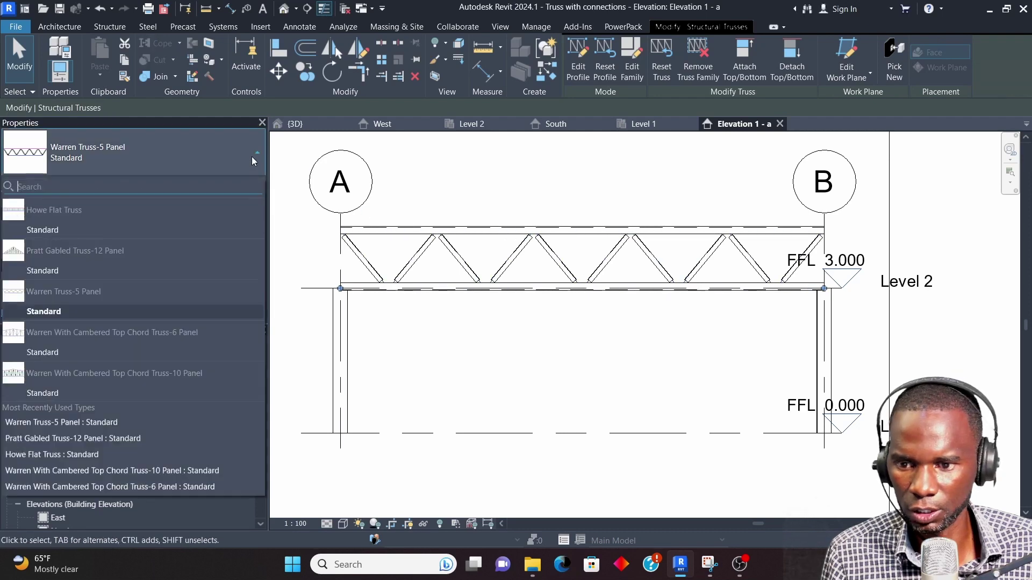
pyautogui.click(64, 396)
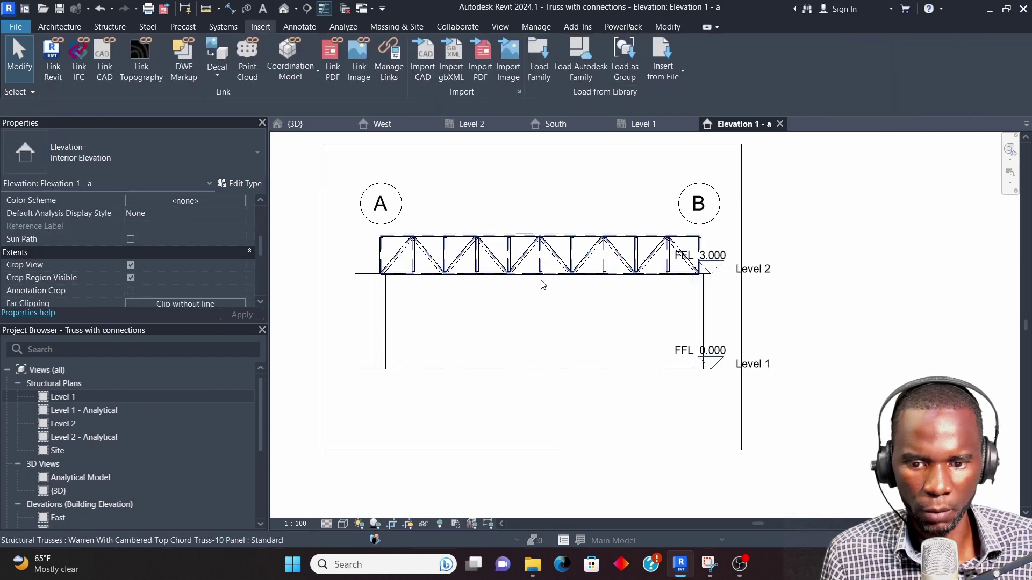
# - Review the cambered Warren truss's type parameters and set its top chord framing type to L-Equal Leg Angles L100x100x8
pyautogui.click(541, 278)
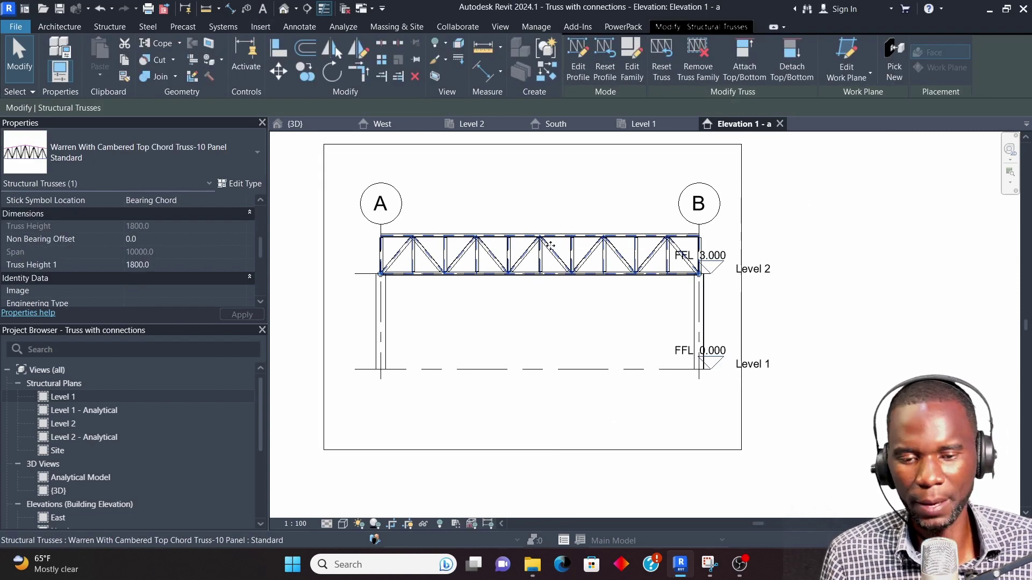
pyautogui.click(235, 184)
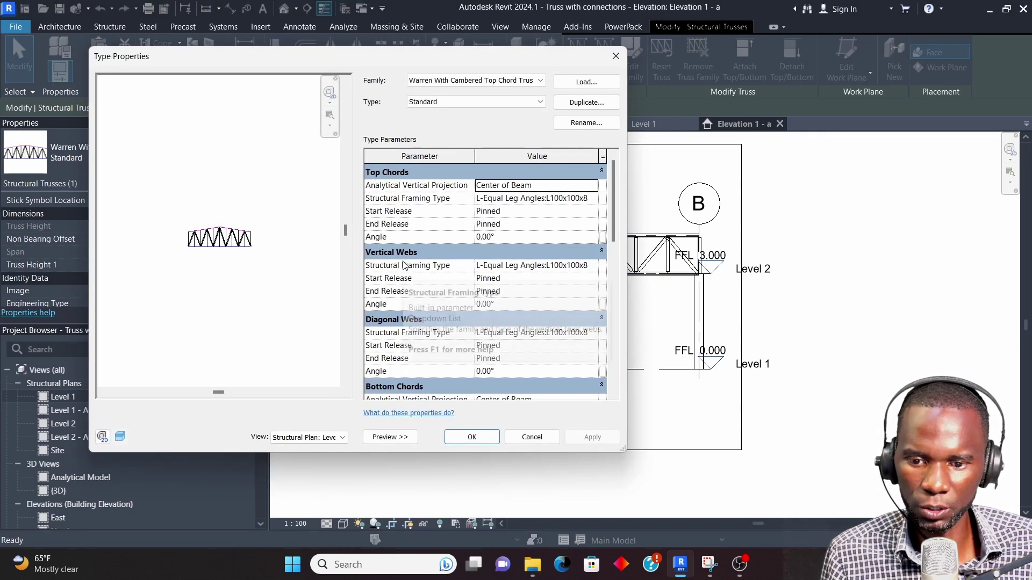
pyautogui.scroll(-3, 407, 263)
pyautogui.scroll(2, 396, 242)
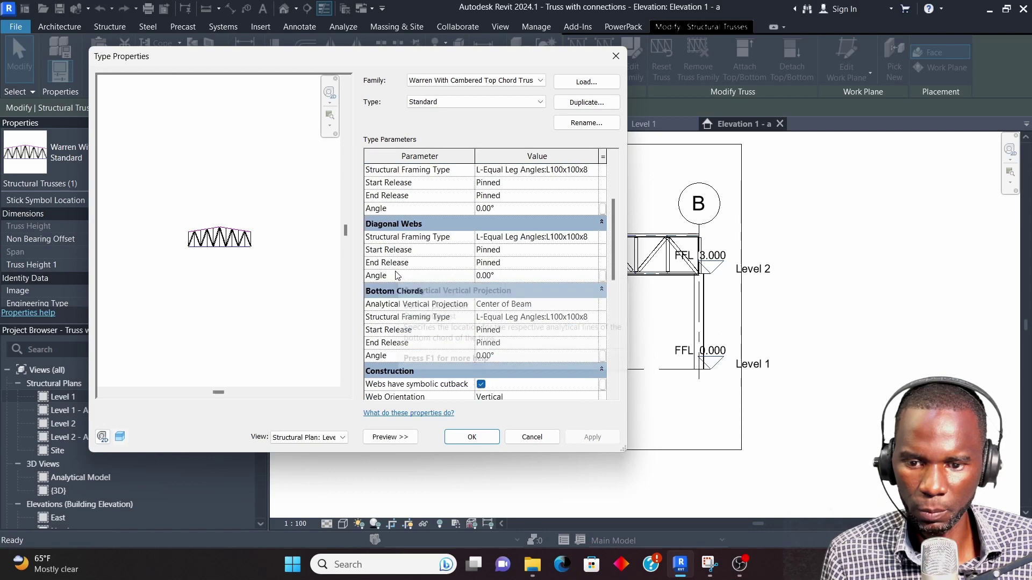
pyautogui.scroll(2, 515, 280)
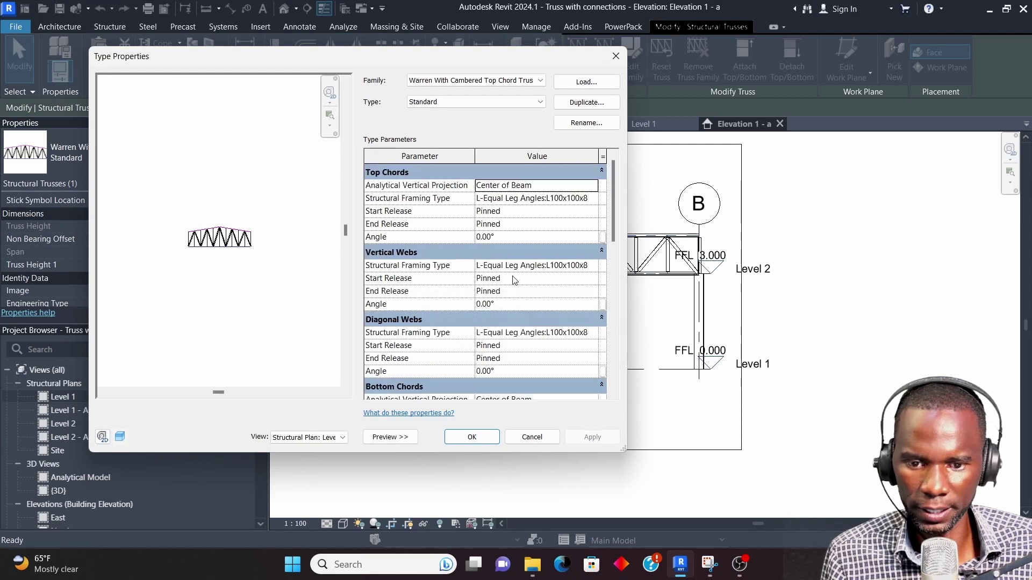
pyautogui.click(593, 200)
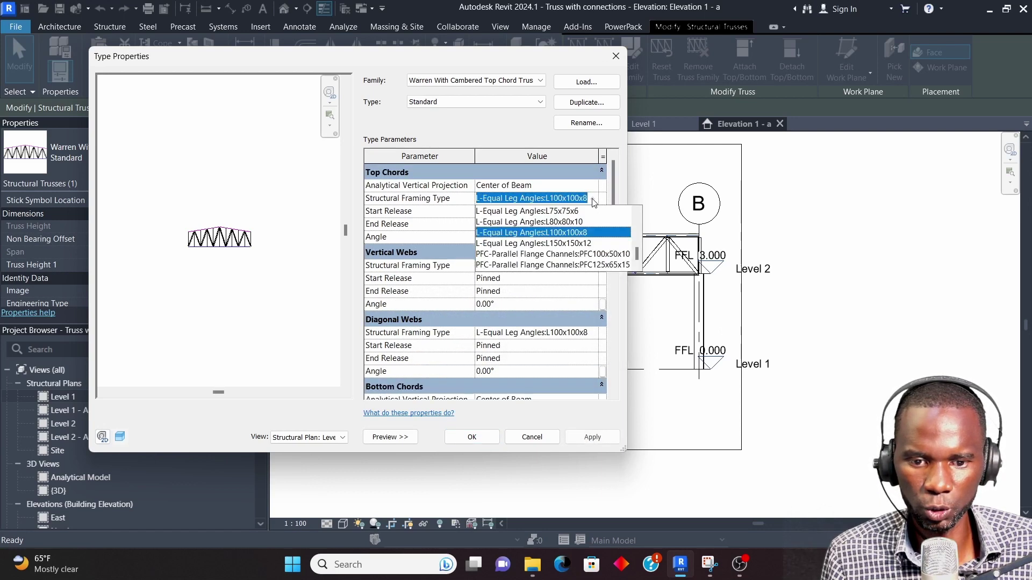
pyautogui.click(555, 233)
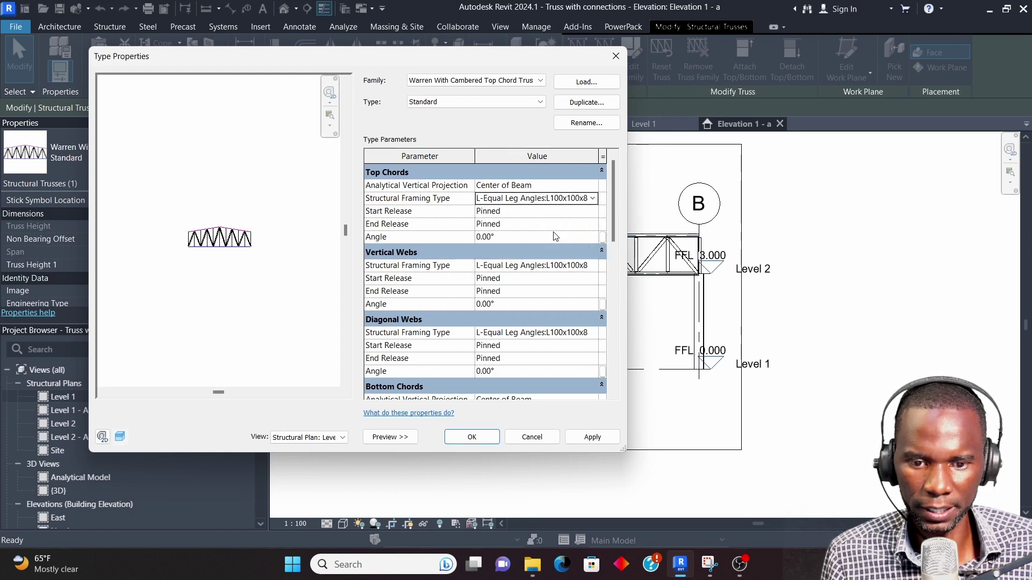
# - Set the framing type of the truss's vertical and diagonal webs to L-Equal Leg Angles L100x100x8 and apply the type properties
pyautogui.click(595, 267)
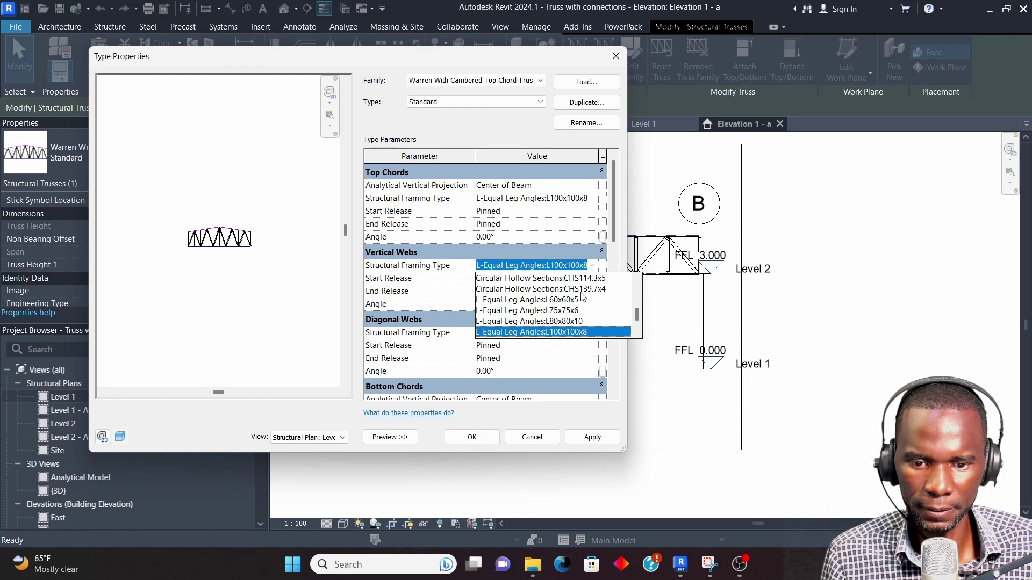
pyautogui.click(555, 333)
pyautogui.click(595, 334)
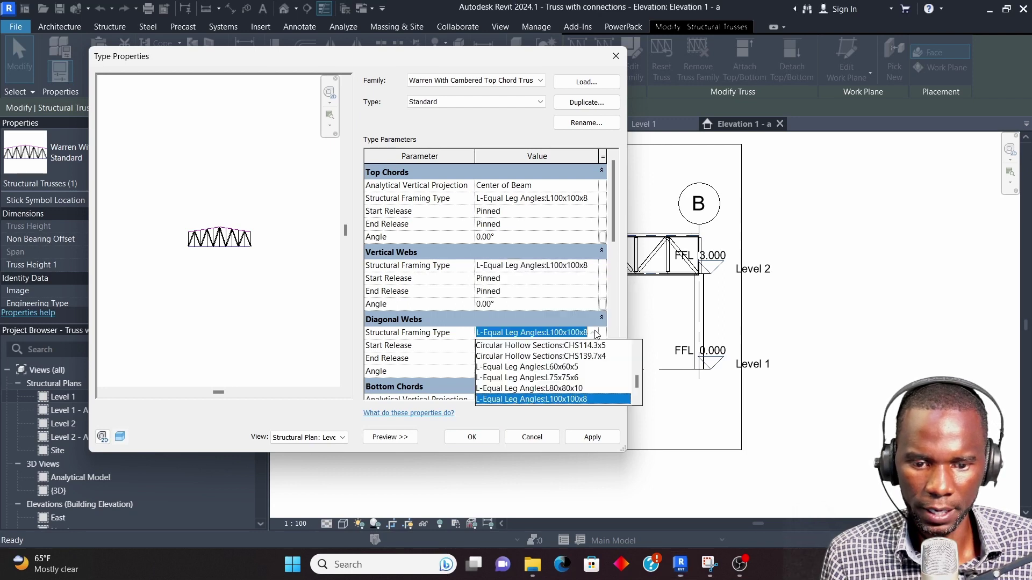
pyautogui.click(566, 400)
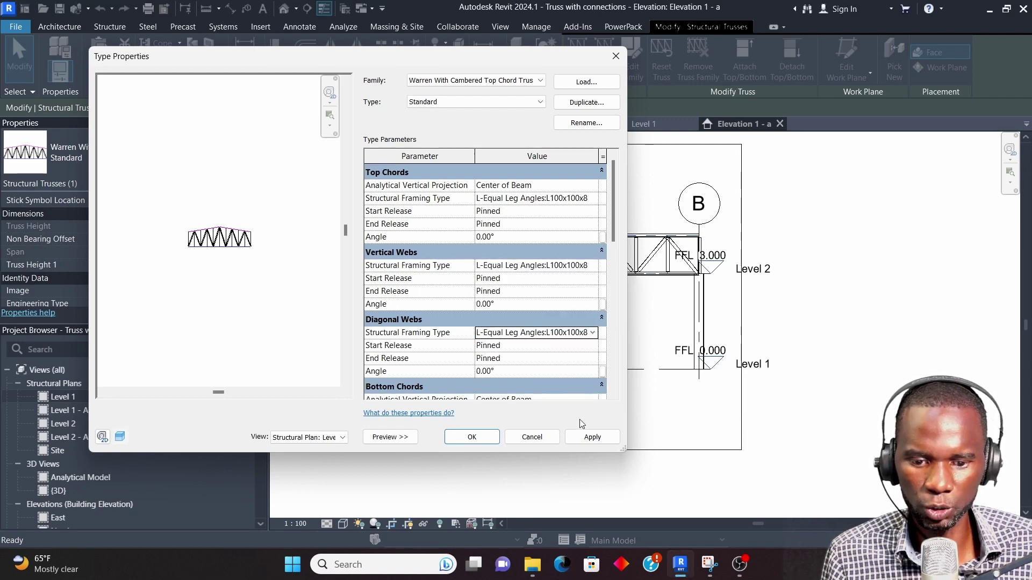
pyautogui.click(592, 437)
pyautogui.click(471, 436)
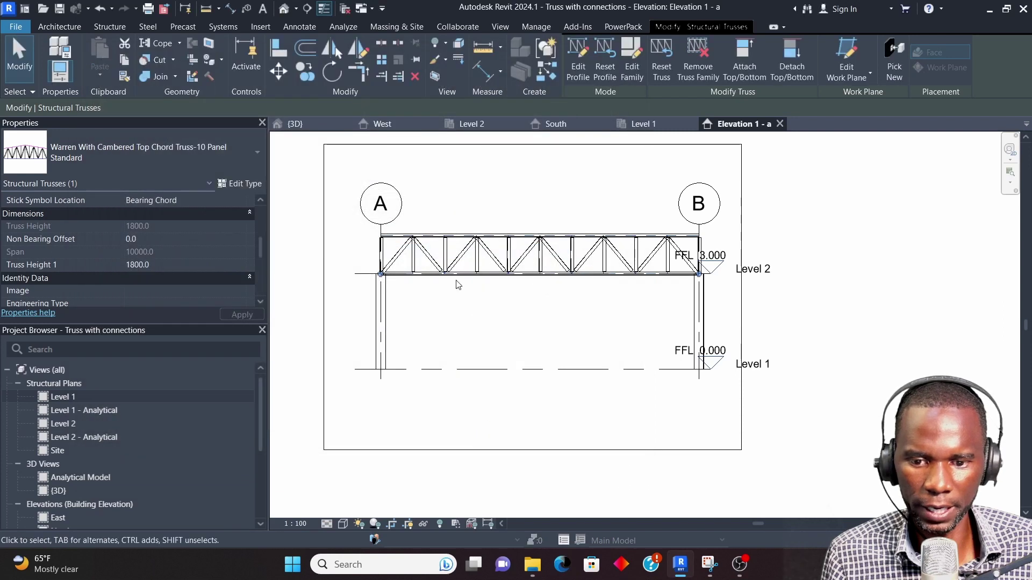
# - Browse the loadable families to the British Standard steel folder within the UK Structural Framing library
pyautogui.click(260, 31)
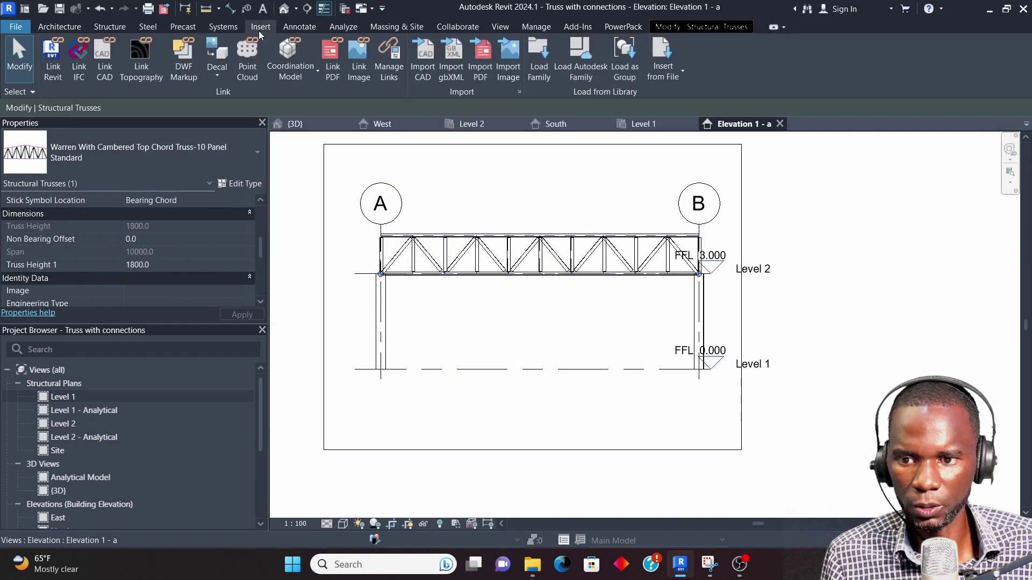
pyautogui.click(534, 48)
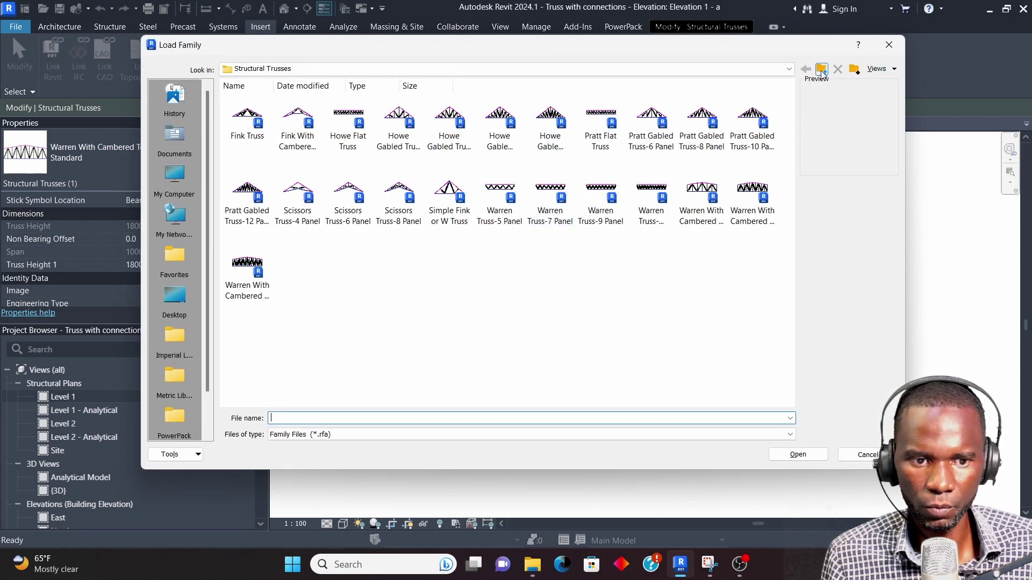
pyautogui.click(821, 70)
pyautogui.click(821, 69)
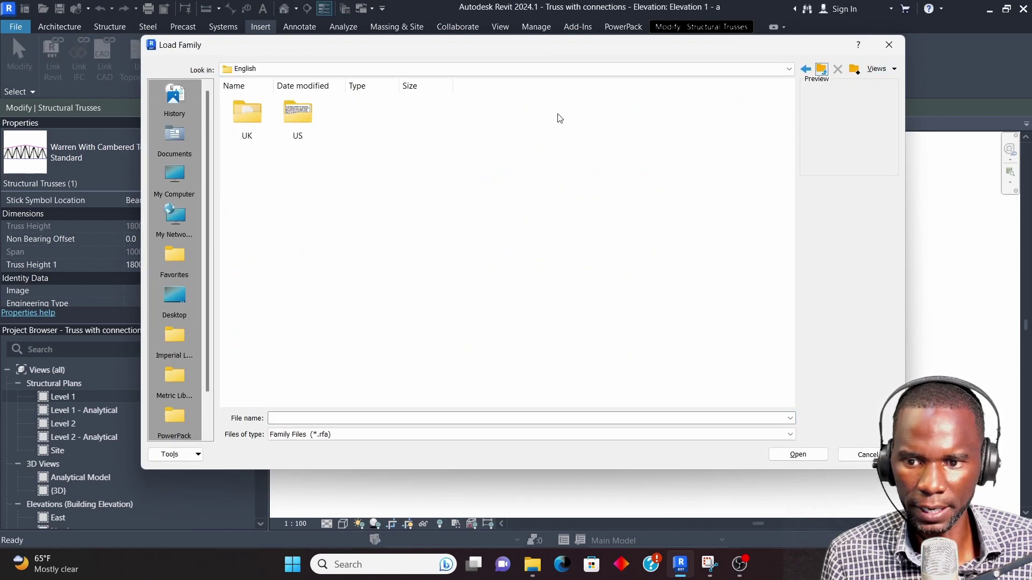
pyautogui.doubleClick(245, 118)
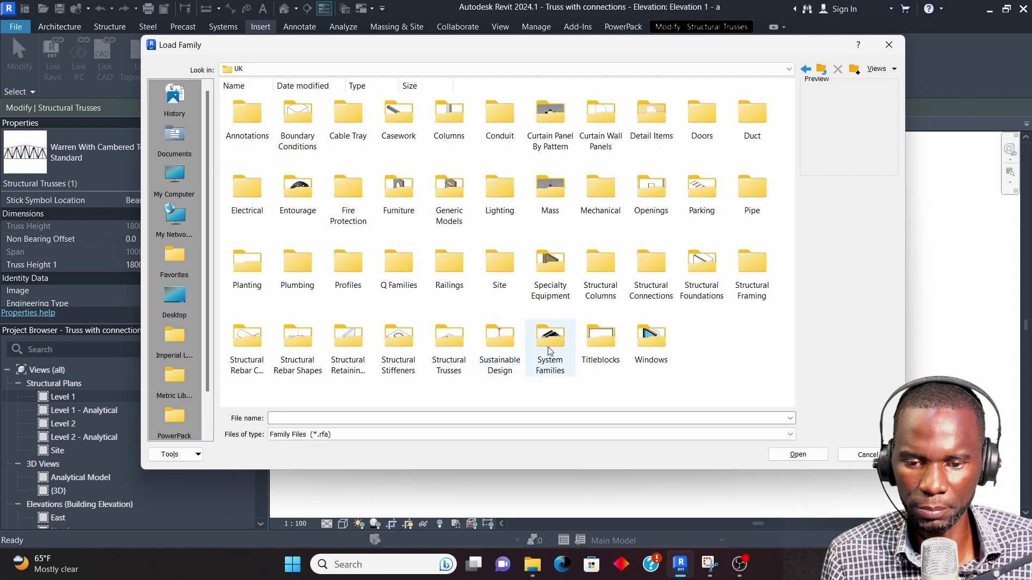
pyautogui.doubleClick(753, 265)
pyautogui.doubleClick(390, 123)
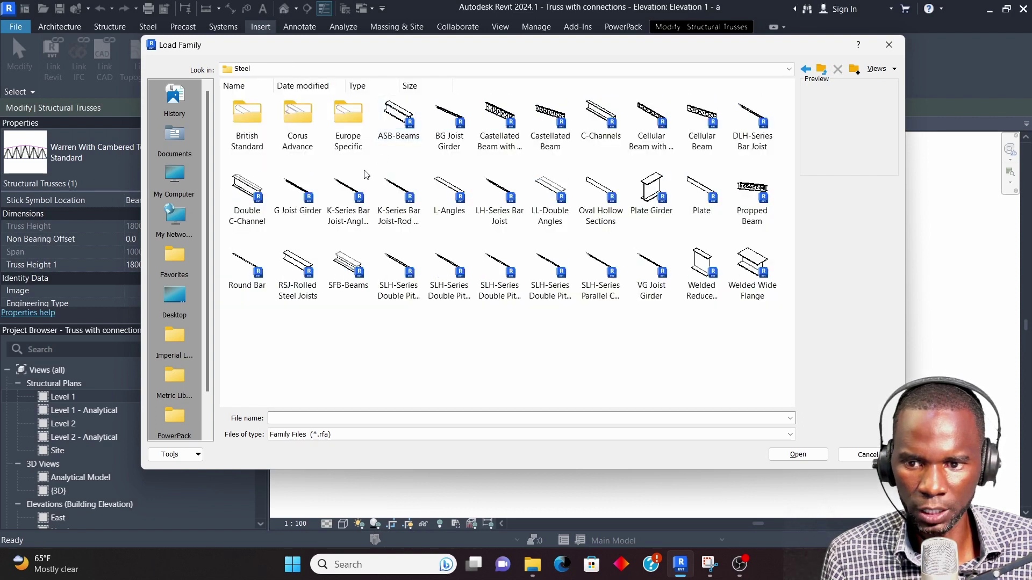
pyautogui.doubleClick(239, 130)
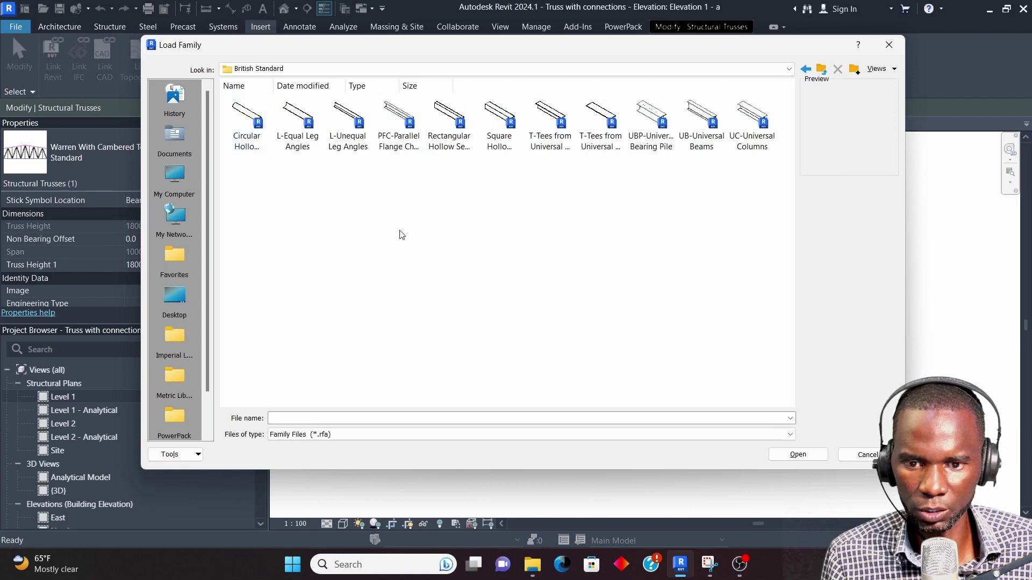
# - Load the CHS139.7x8 type of the Circular Hollow Sections family and deselect the truss
pyautogui.click(245, 121)
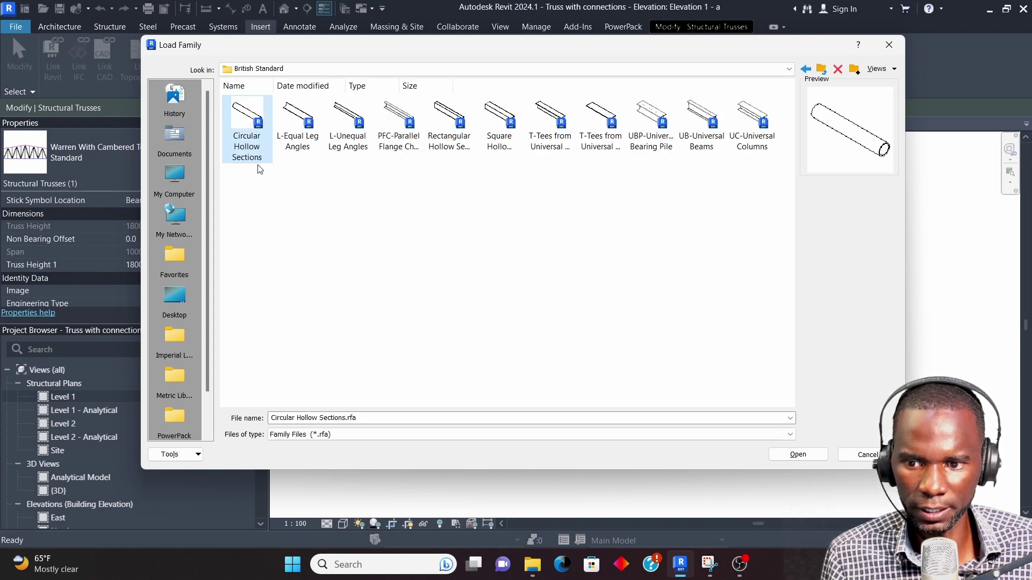
pyautogui.click(812, 454)
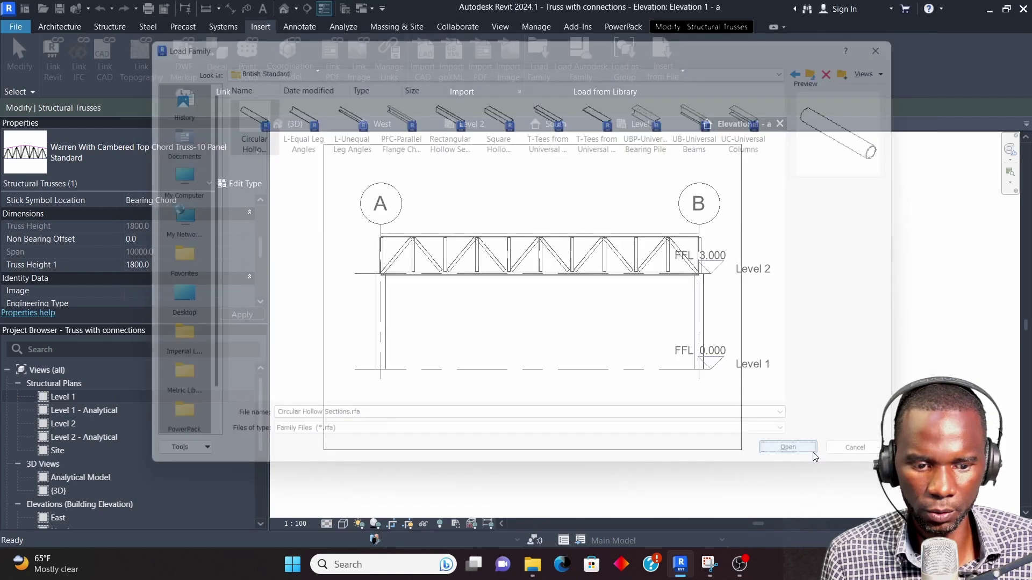
pyautogui.scroll(-3, 518, 280)
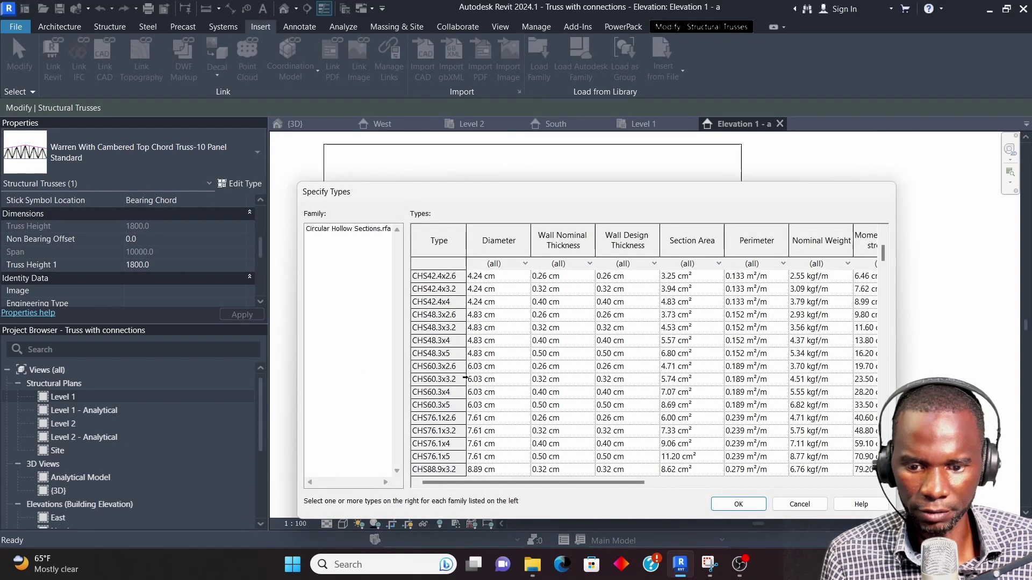
pyautogui.scroll(-9, 496, 396)
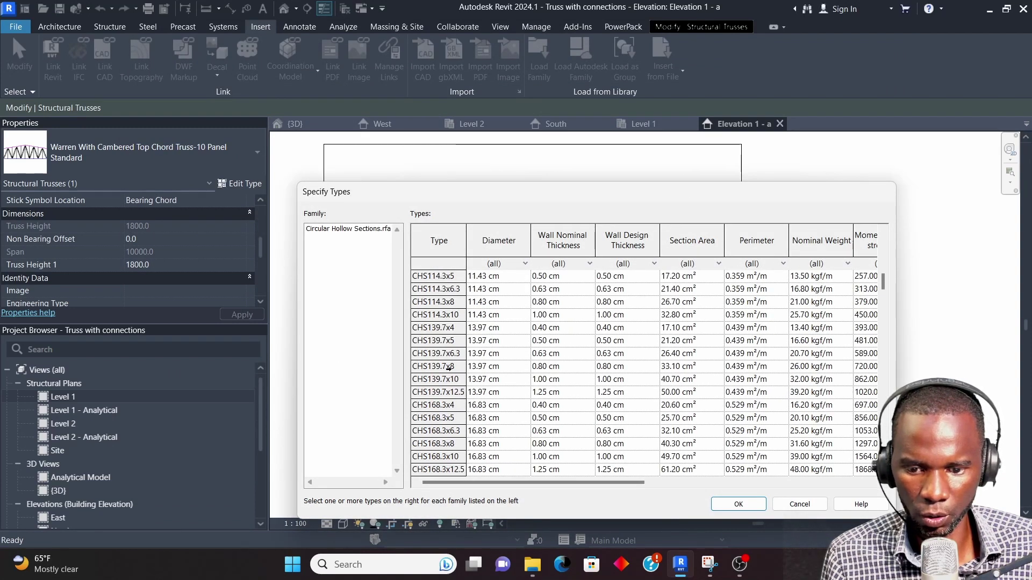
pyautogui.click(440, 366)
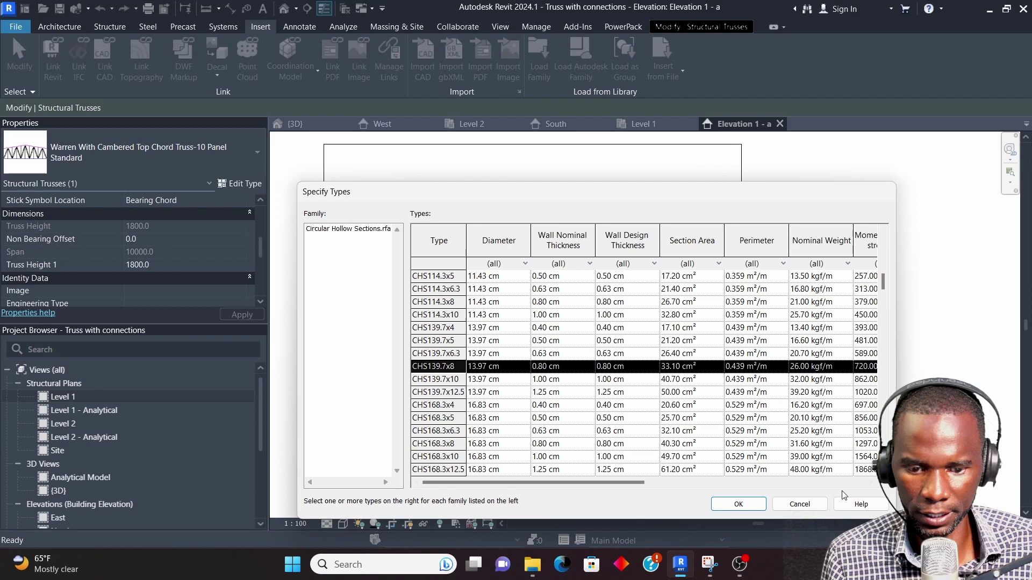
pyautogui.click(740, 503)
pyautogui.click(613, 337)
pyautogui.scroll(5, 541, 236)
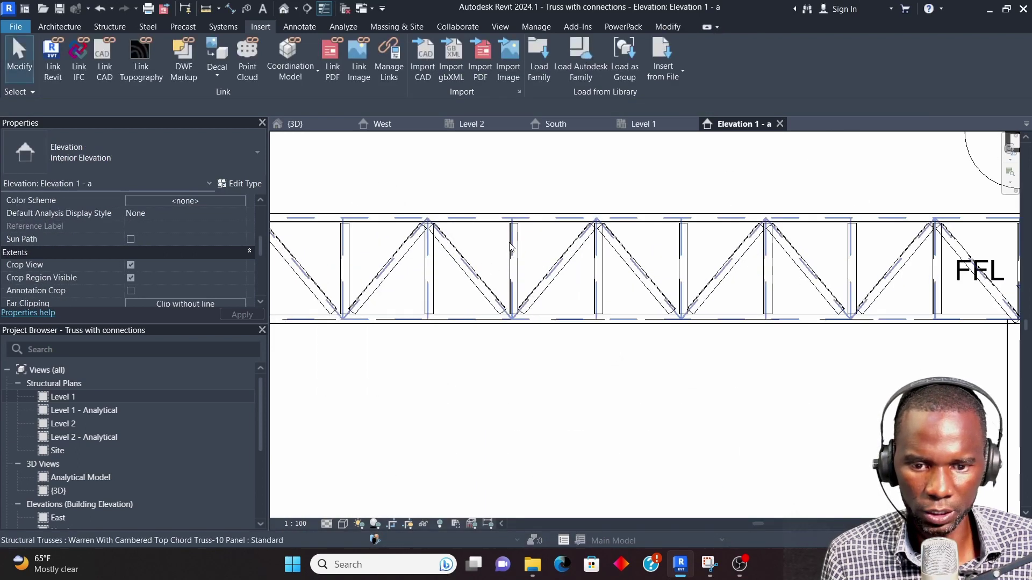
# - Set the truss's top chord framing type to Circular Hollow Sections CHS139.7x8 and apply the type properties
pyautogui.click(540, 227)
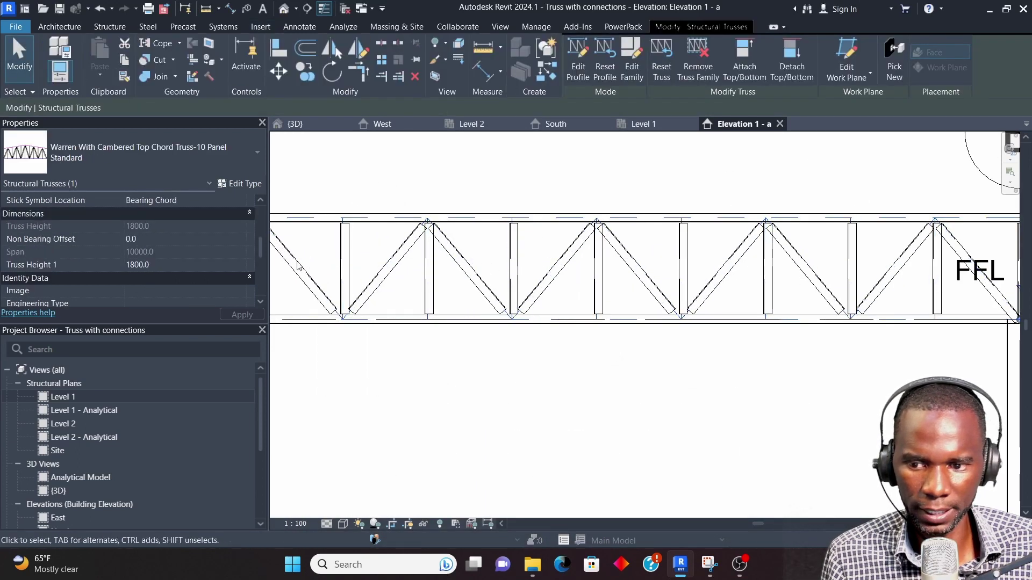
pyautogui.click(245, 184)
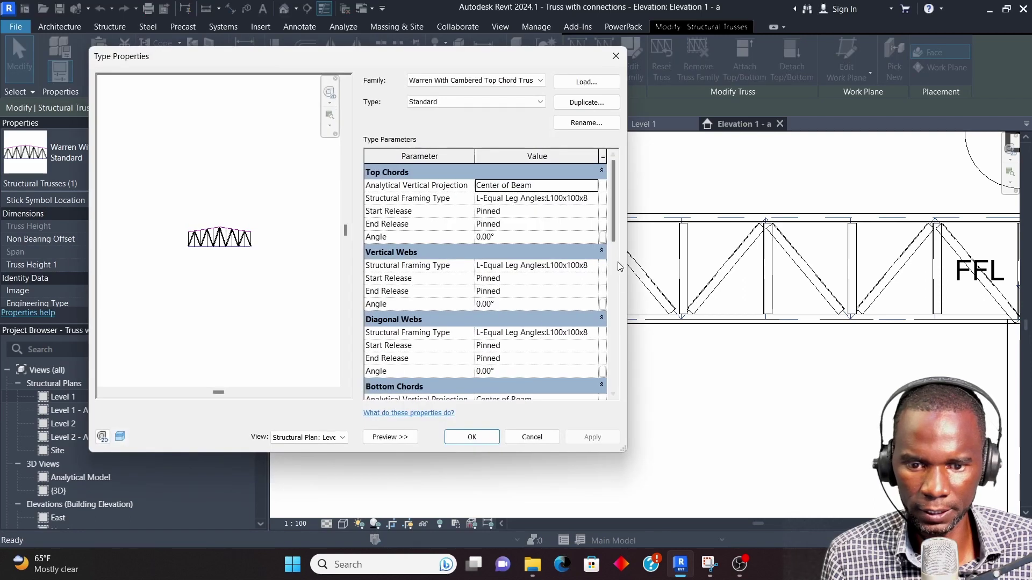
pyautogui.click(593, 199)
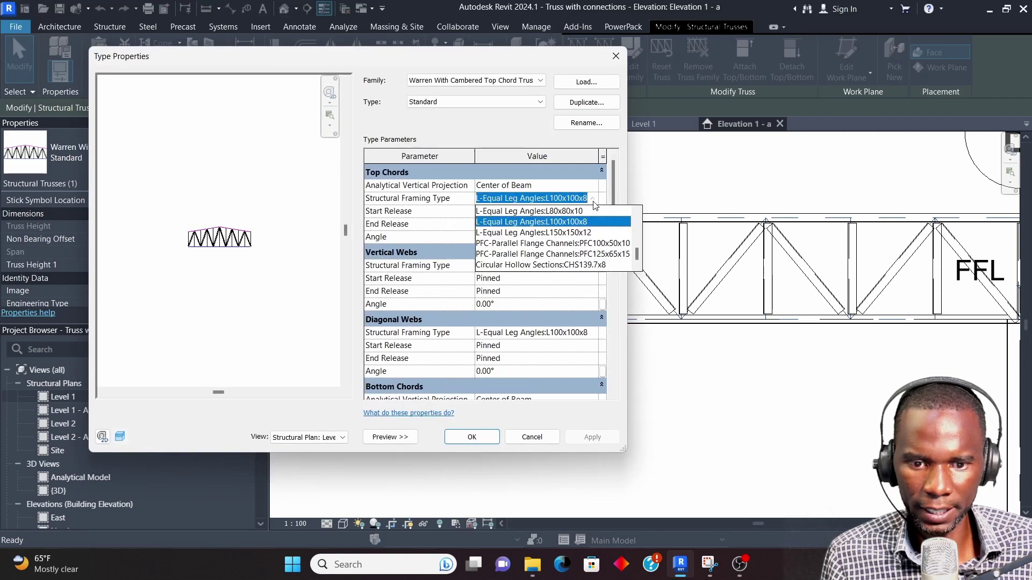
pyautogui.click(588, 265)
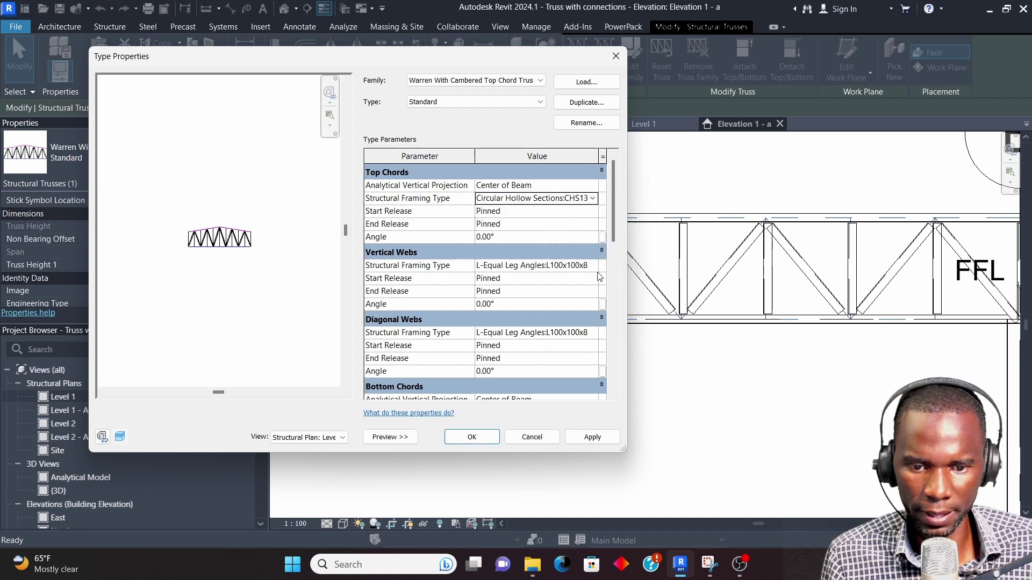
pyautogui.click(585, 439)
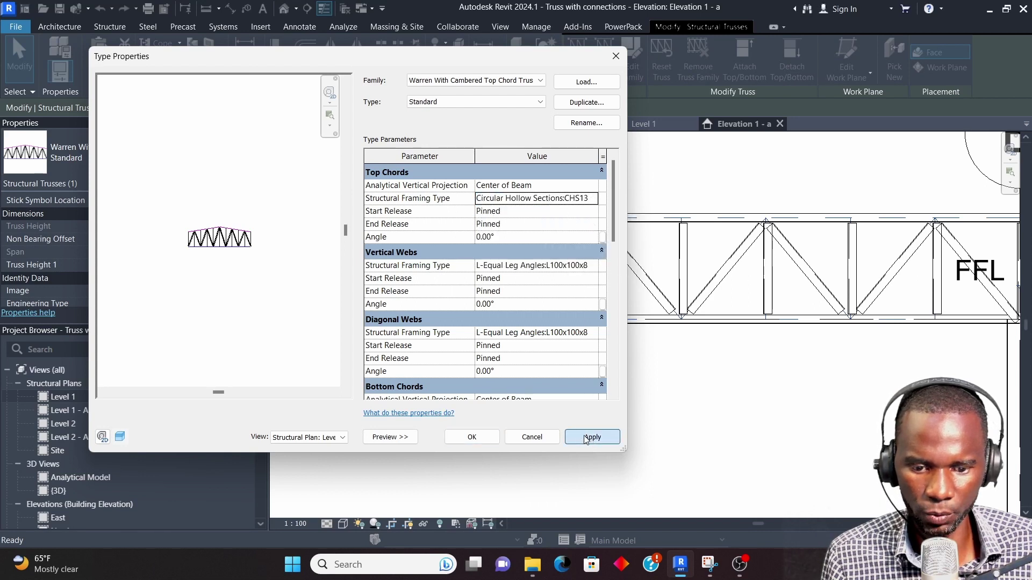
pyautogui.click(473, 437)
pyautogui.click(503, 425)
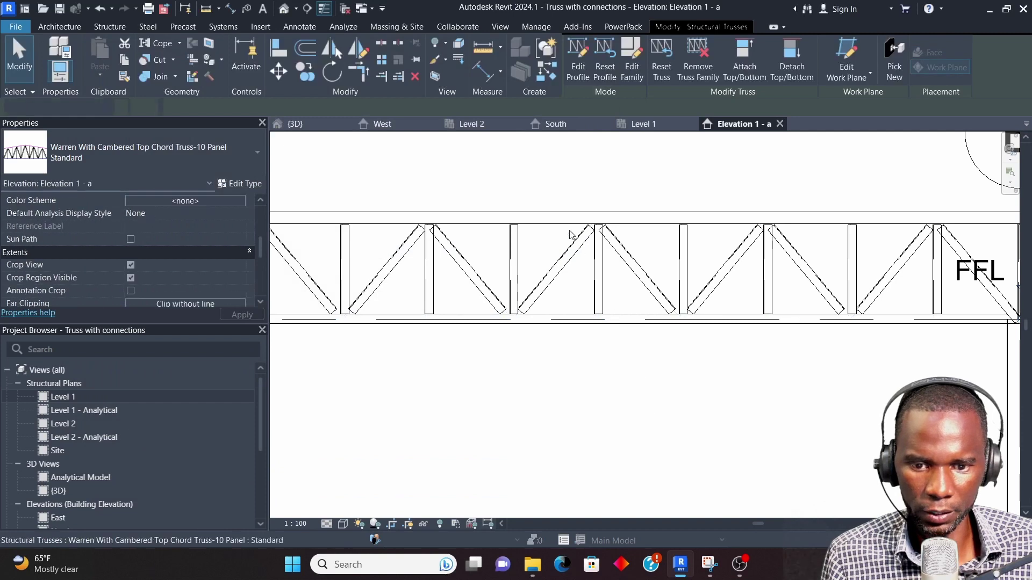
pyautogui.scroll(-2, 571, 236)
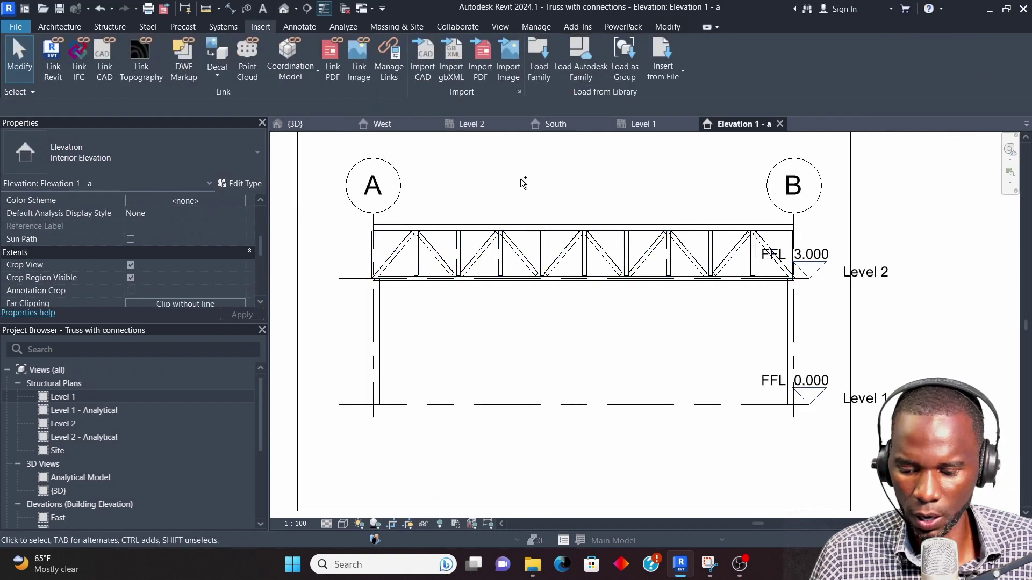
pyautogui.scroll(3, 521, 179)
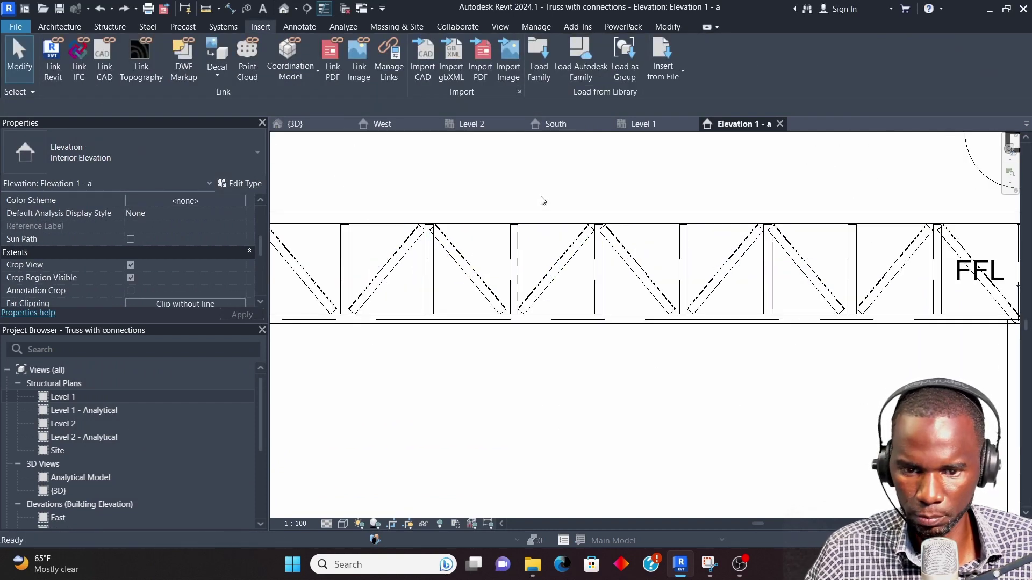
pyautogui.scroll(-2, 592, 231)
pyautogui.scroll(-2, 556, 265)
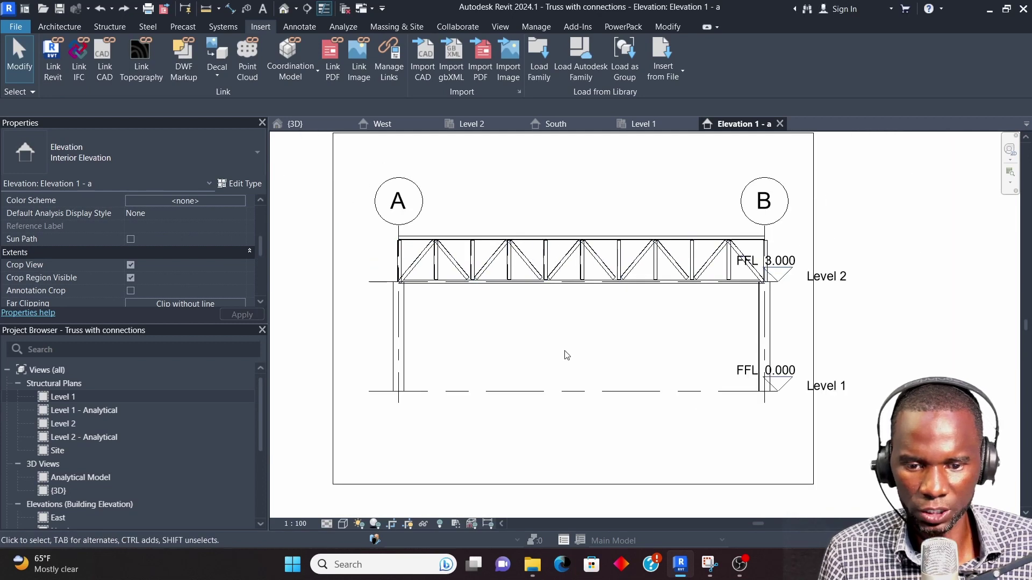
# - Open the truss's profile sketch, check the top chord line, and finish the profile edit
pyautogui.click(558, 284)
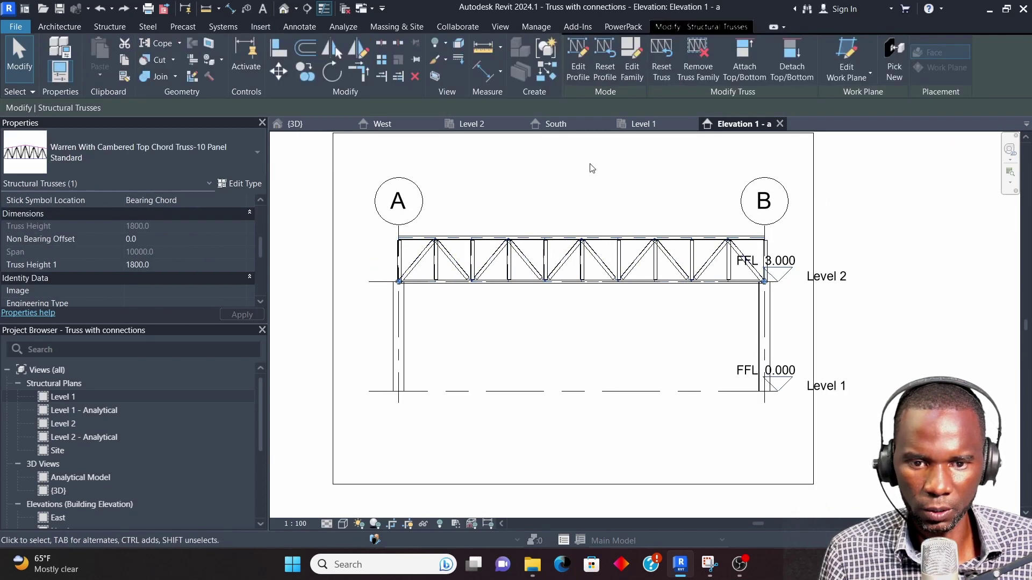
pyautogui.click(579, 70)
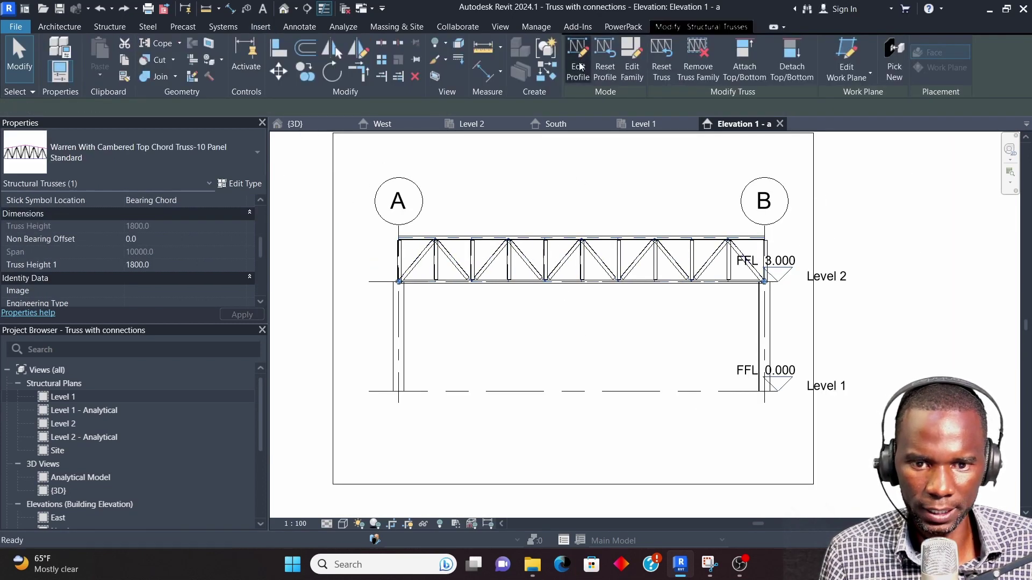
pyautogui.click(540, 242)
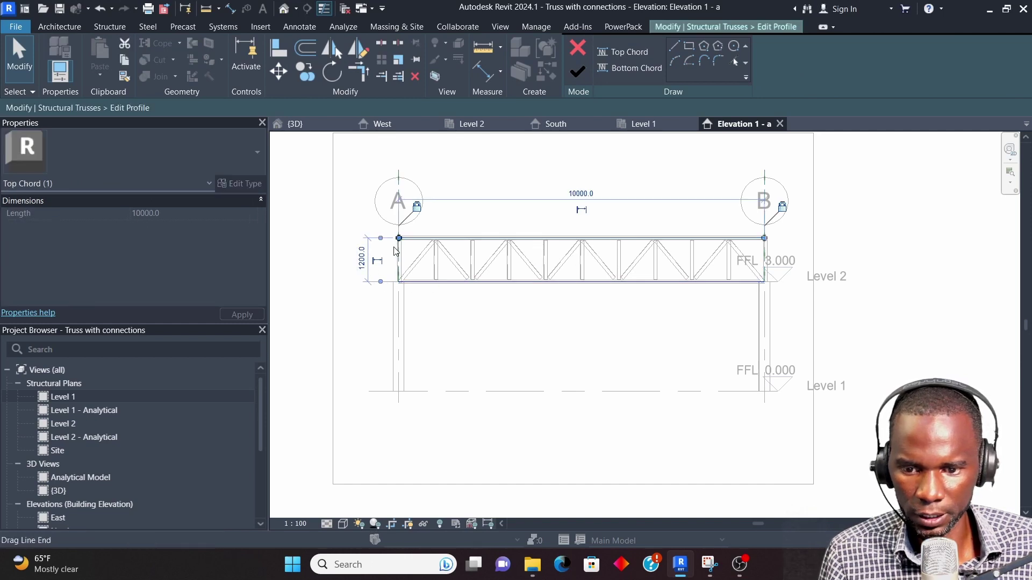
pyautogui.click(515, 344)
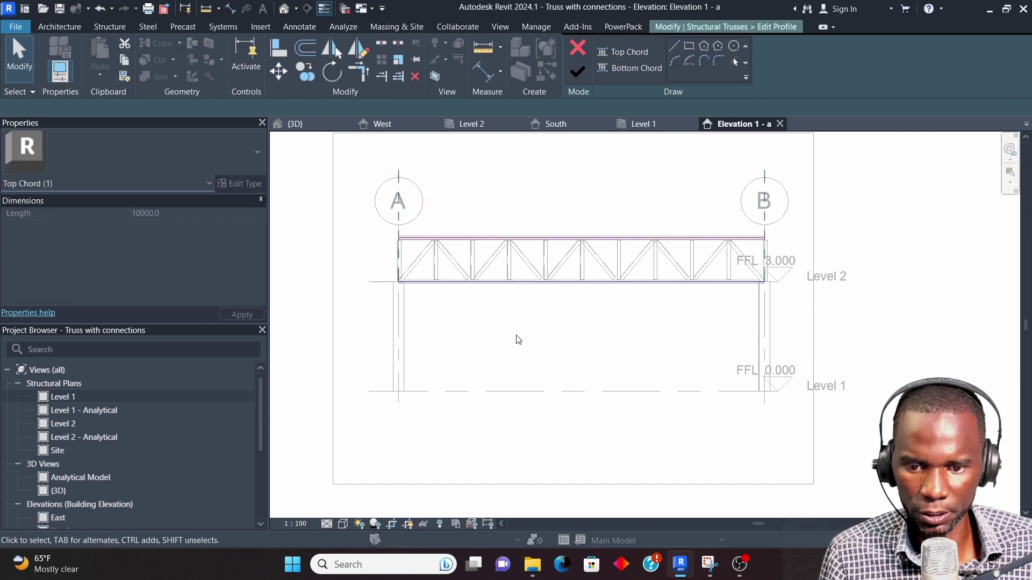
pyautogui.click(577, 72)
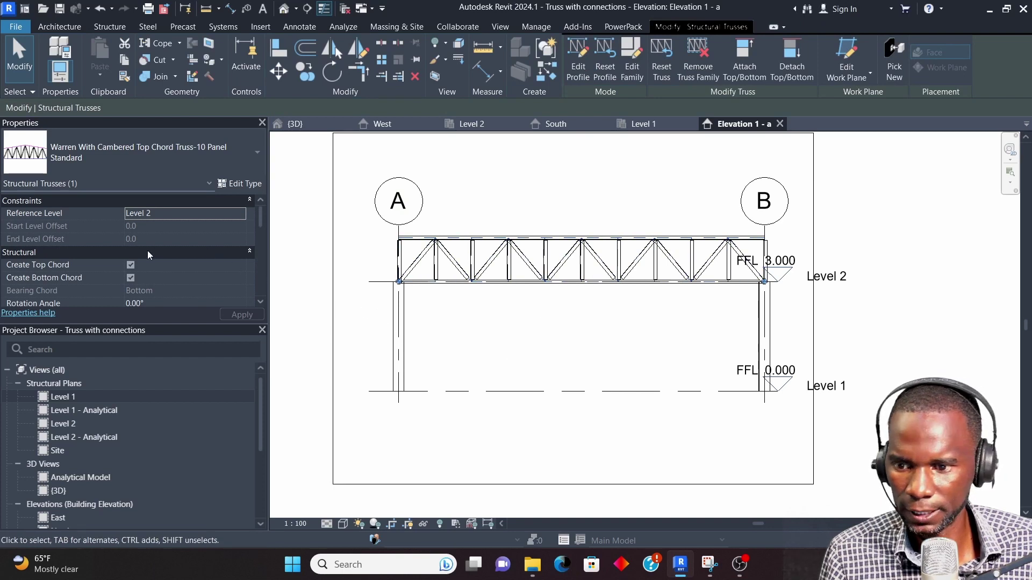
# - Set the truss's Truss Height 1 to 1000, accept the change and deselect the truss
pyautogui.scroll(-2, 147, 250)
pyautogui.scroll(-2, 139, 258)
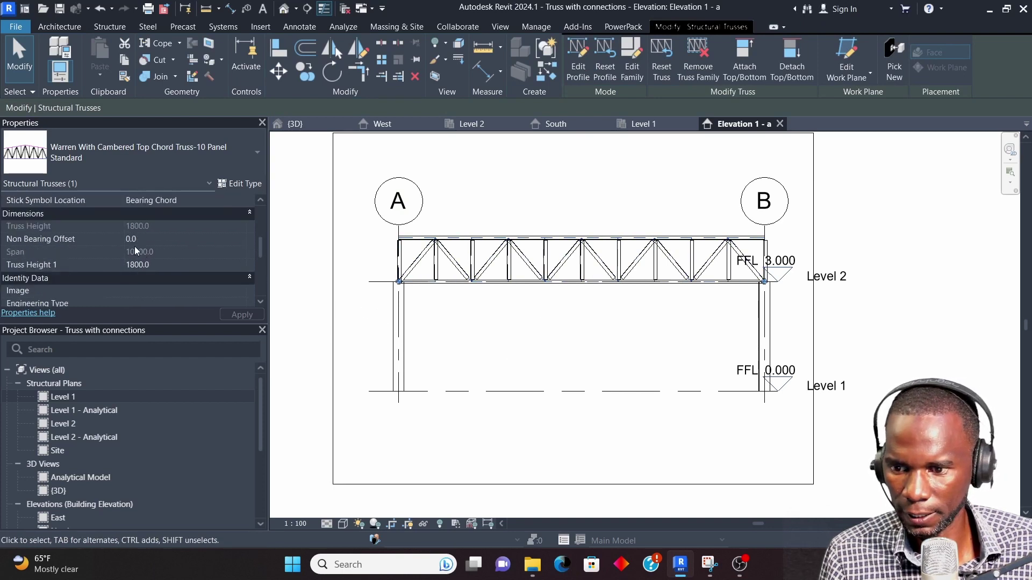
pyautogui.click(166, 265)
pyautogui.write('1')
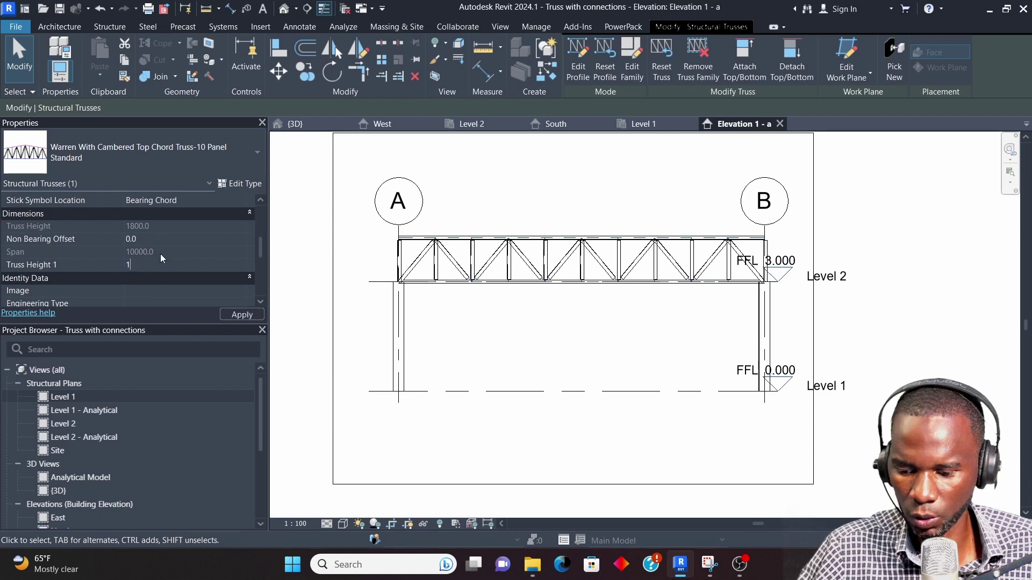
pyautogui.write('000')
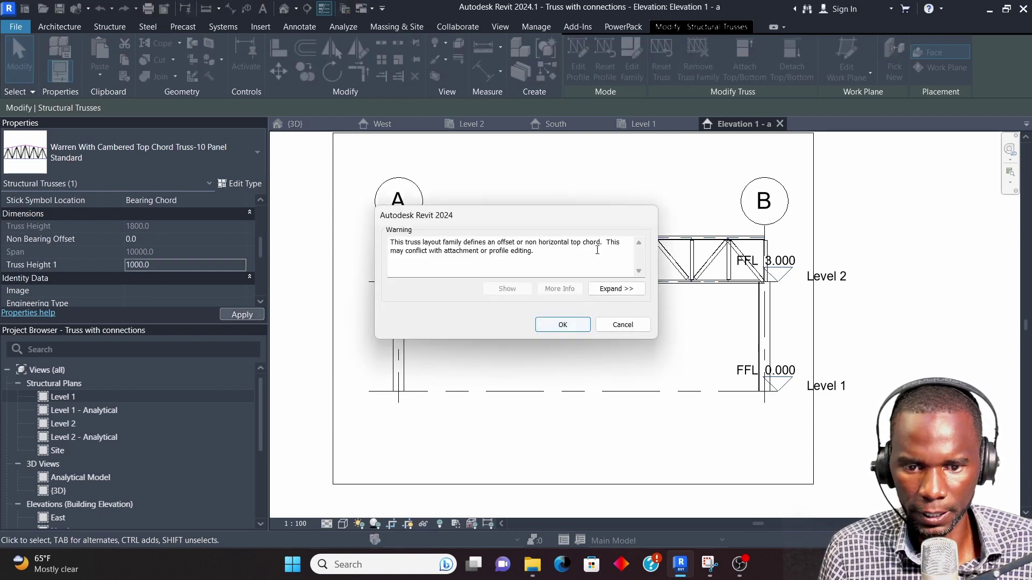
pyautogui.click(557, 328)
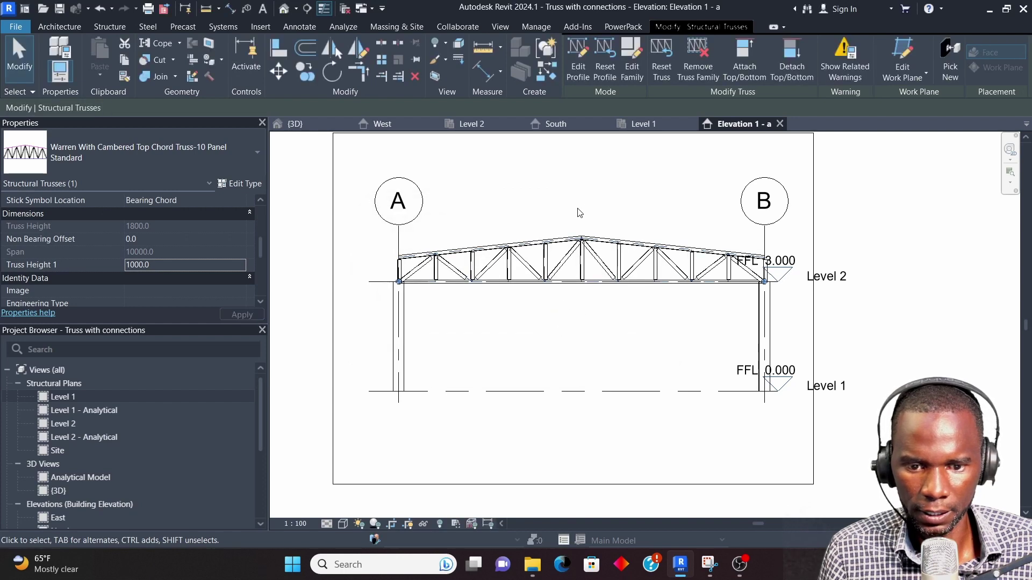
pyautogui.click(556, 327)
# - Examine the sloped top chord, the webs and the column supports of the truss in the elevation
pyautogui.scroll(4, 513, 270)
pyautogui.scroll(-5, 542, 336)
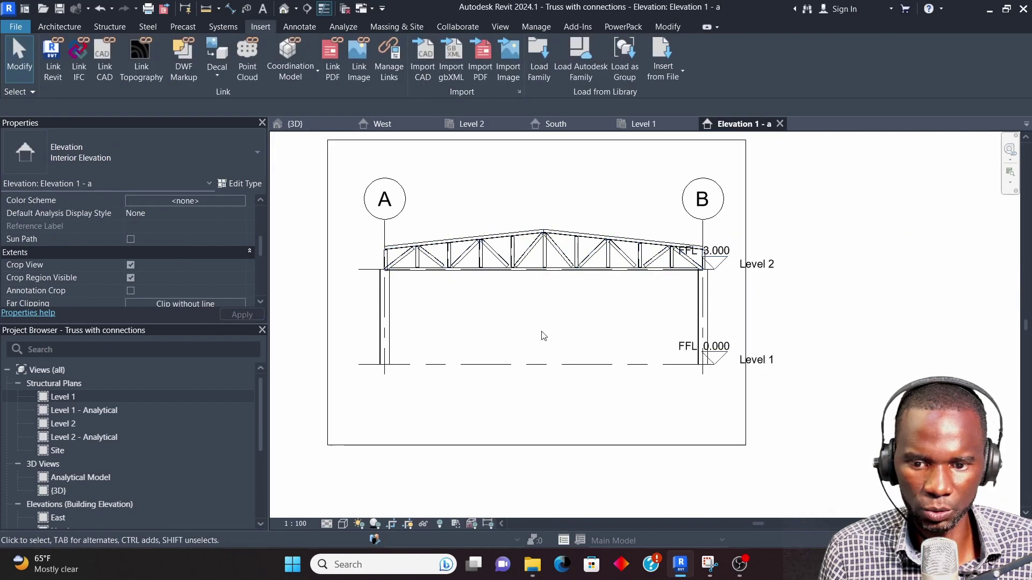
pyautogui.scroll(-1, 585, 299)
pyautogui.scroll(3, 481, 273)
pyautogui.scroll(2, 481, 273)
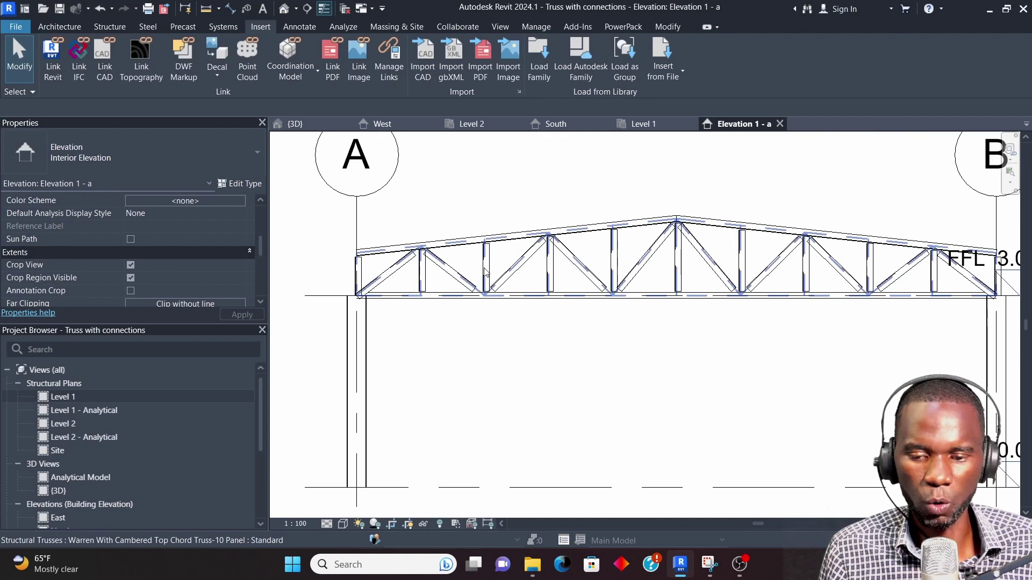
pyautogui.scroll(-1, 484, 285)
pyautogui.scroll(4, 475, 274)
pyautogui.scroll(-4, 469, 261)
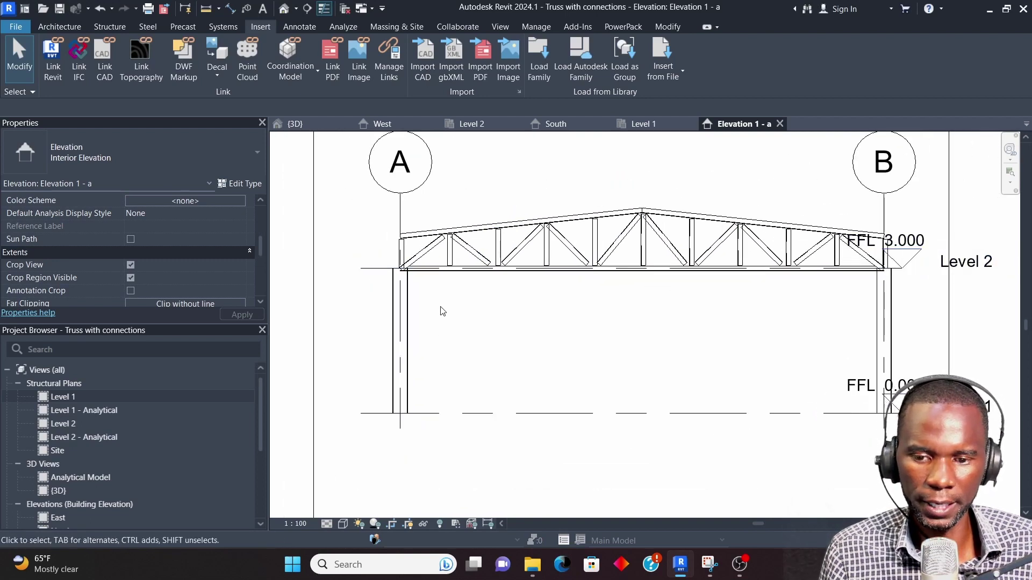
pyautogui.scroll(3, 473, 284)
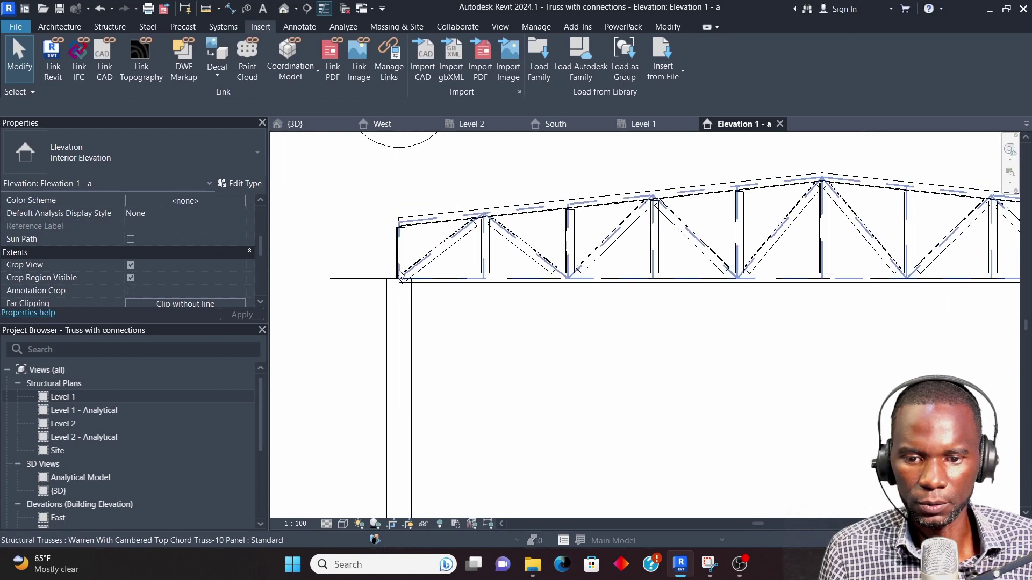
pyautogui.scroll(-2, 473, 248)
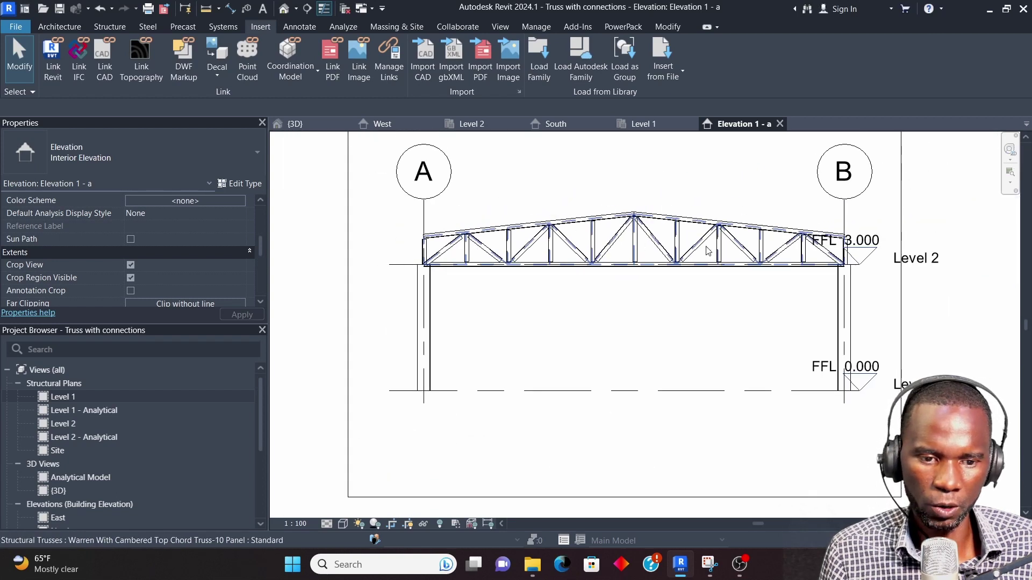
pyautogui.scroll(-1, 487, 285)
# - Switch to the 3D view and set its visual style to Textures
pyautogui.hotkey('ctrl', 'Tab')
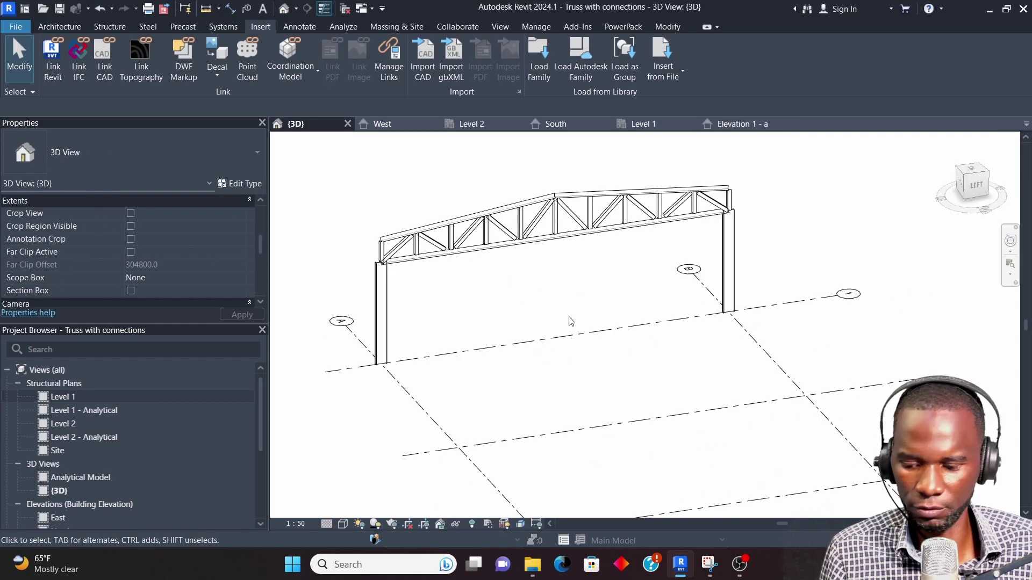
pyautogui.keyDown('shift'); pyautogui.moveTo(657, 297); pyautogui.dragTo(572, 272, button='middle'); pyautogui.keyUp('shift')
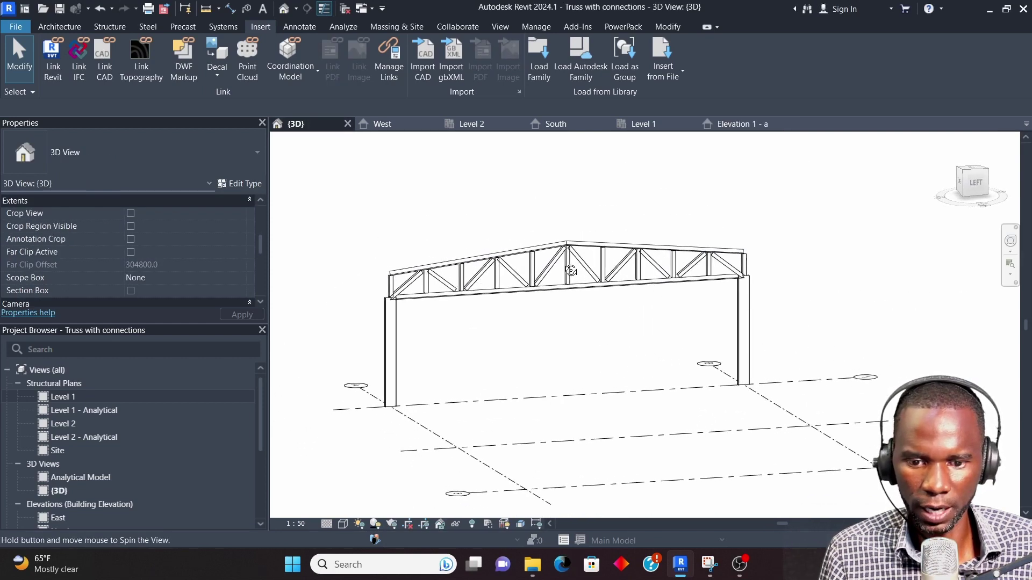
pyautogui.scroll(5, 375, 294)
pyautogui.scroll(-5, 452, 282)
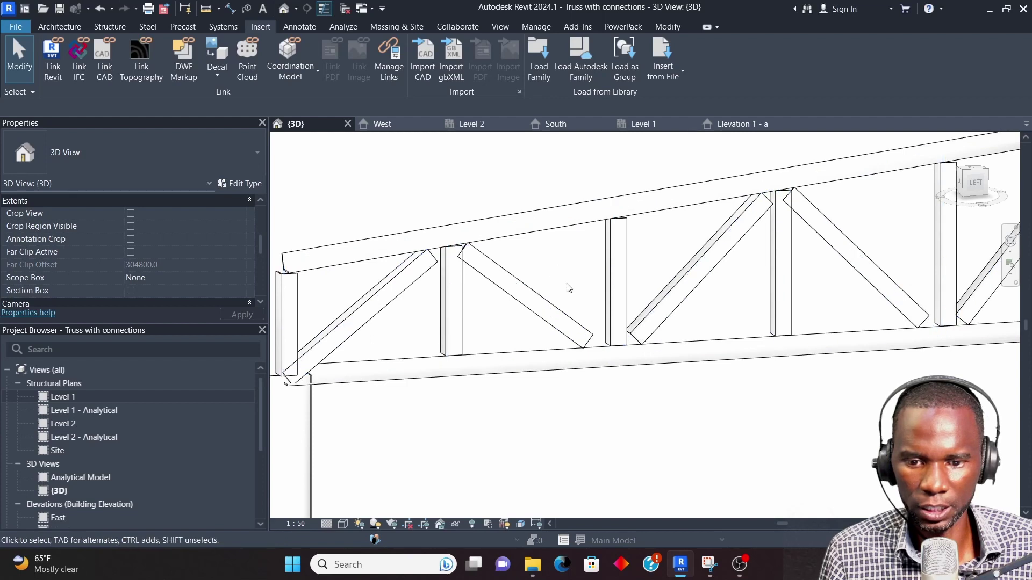
pyautogui.scroll(5, 487, 277)
pyautogui.scroll(5, 543, 446)
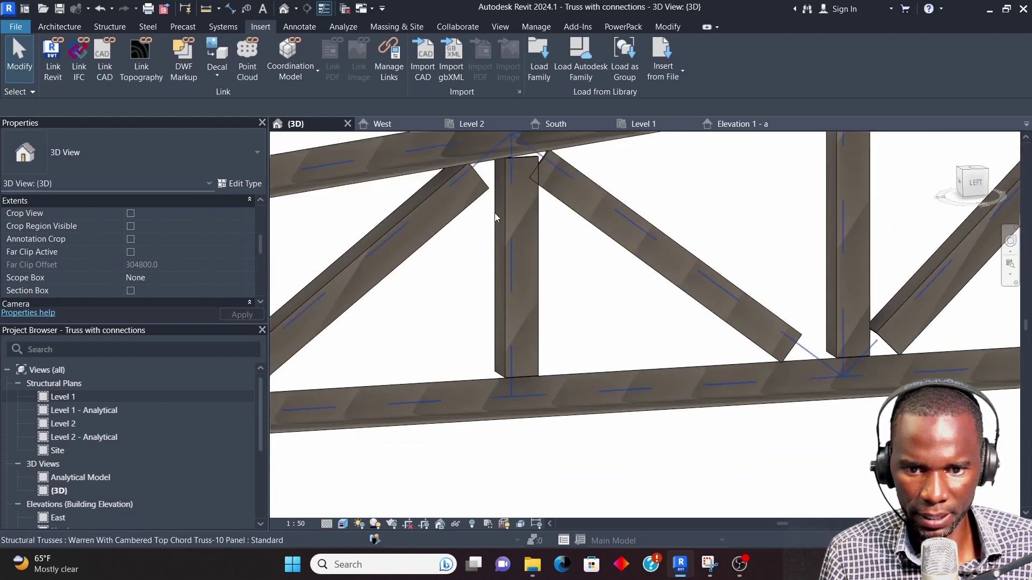
pyautogui.scroll(-5, 494, 213)
pyautogui.click(346, 524)
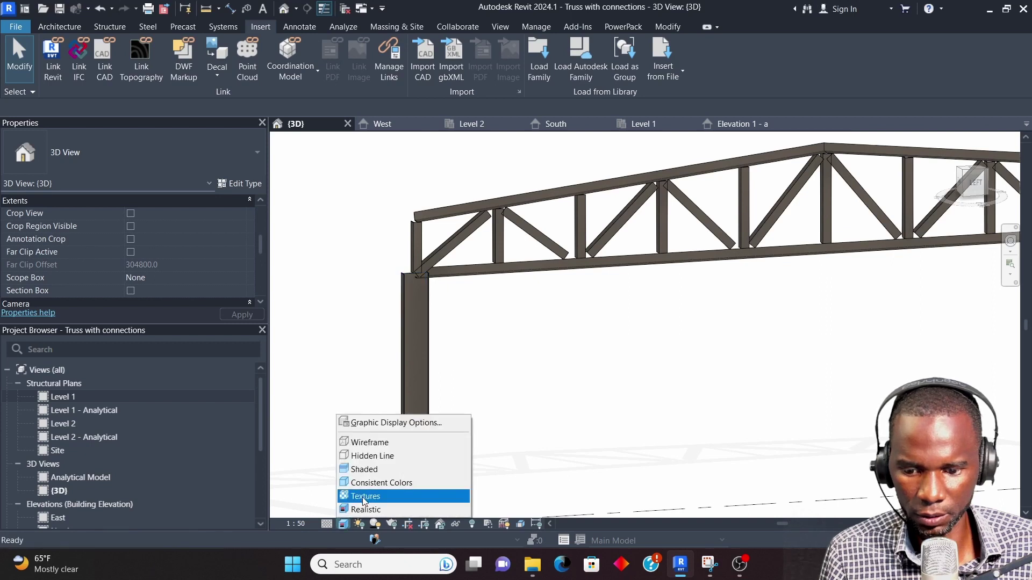
pyautogui.click(364, 497)
# - Examine how the web members meet the chords and columns from both sides of the truss in 3D
pyautogui.scroll(5, 496, 202)
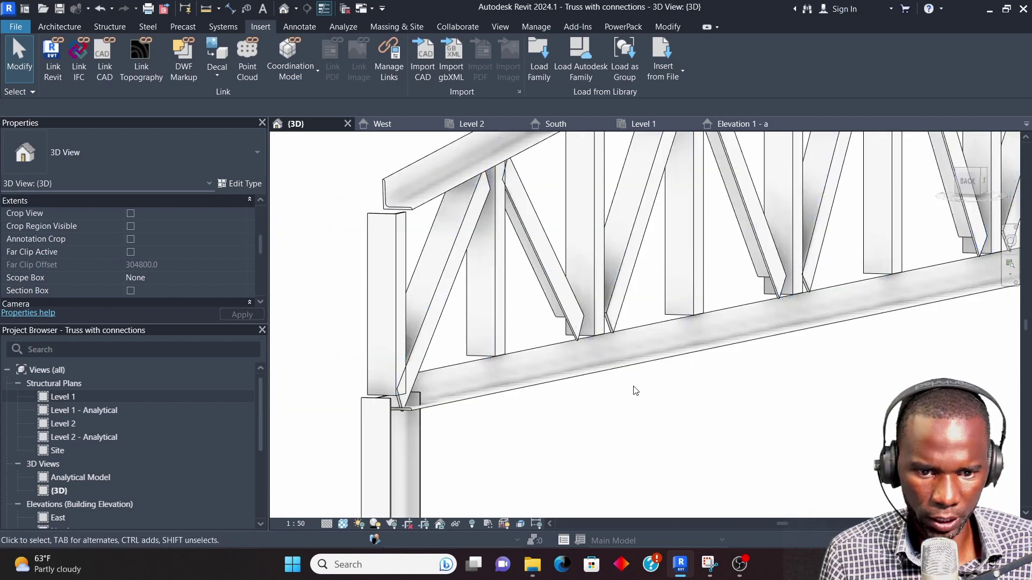
pyautogui.scroll(-1, 592, 390)
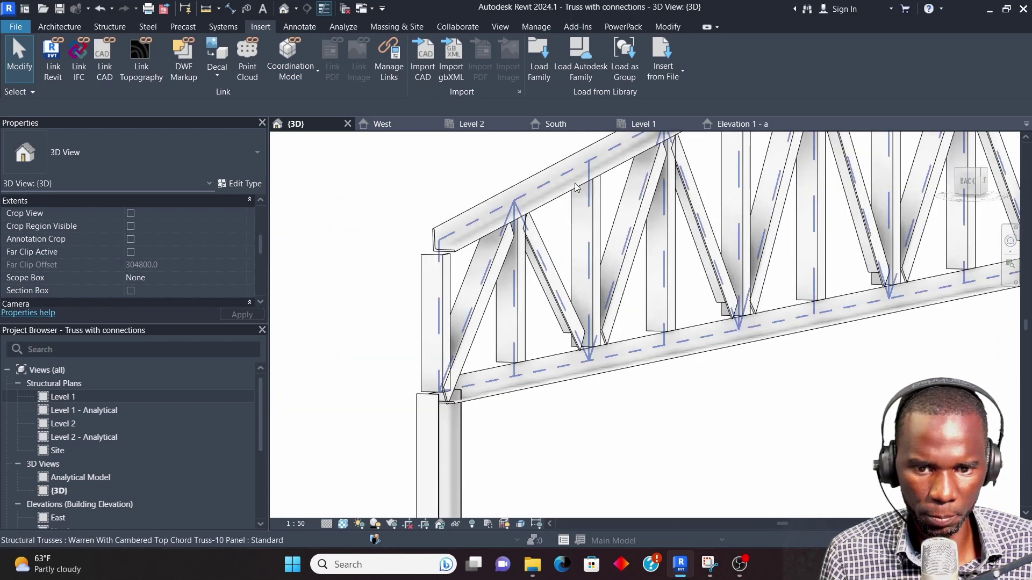
pyautogui.scroll(4, 611, 344)
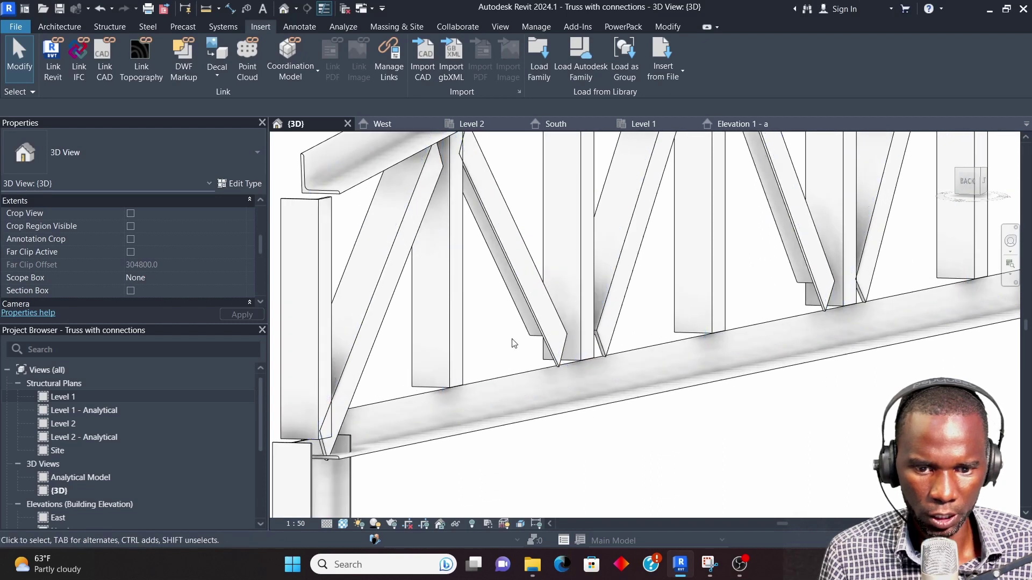
pyautogui.scroll(-3, 514, 342)
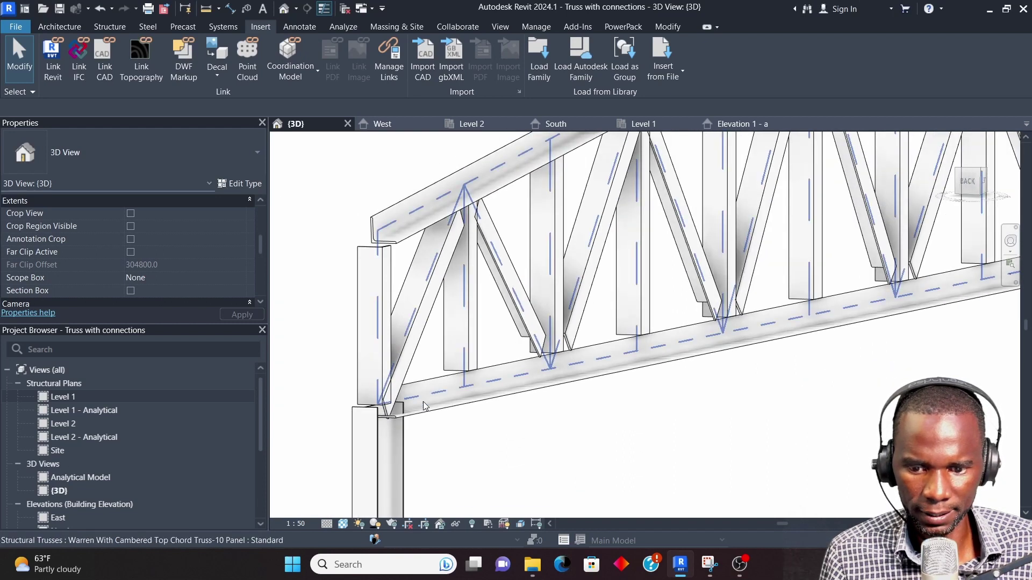
pyautogui.scroll(-5, 535, 292)
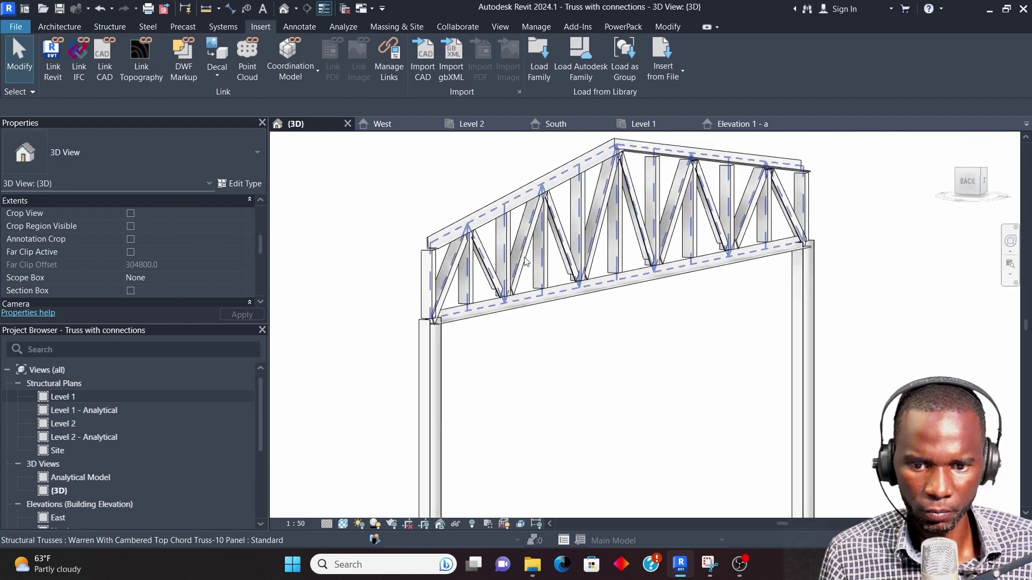
pyautogui.keyDown('shift'); pyautogui.moveTo(534, 292); pyautogui.dragTo(709, 322, button='middle'); pyautogui.keyUp('shift')
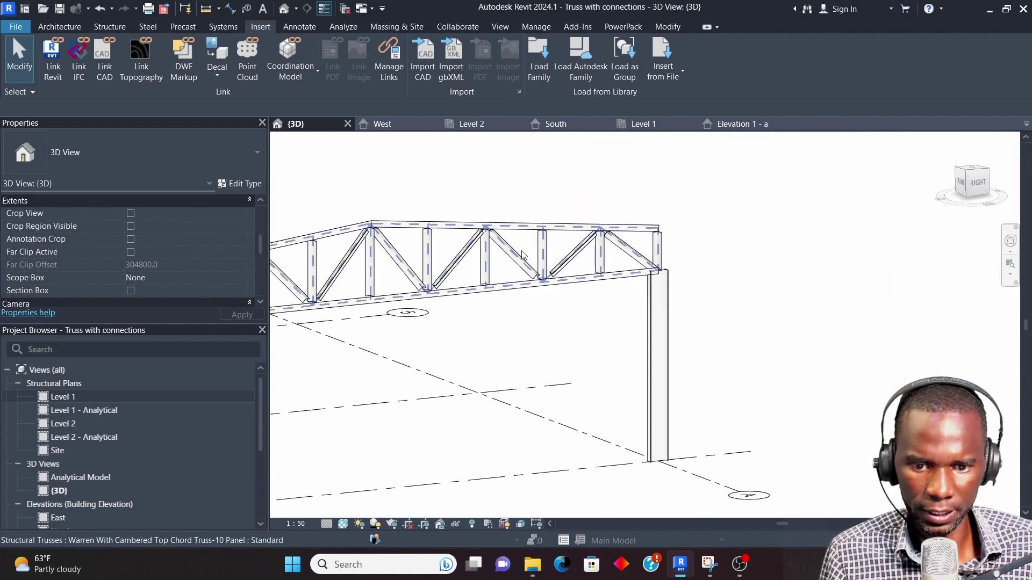
pyautogui.scroll(6, 543, 246)
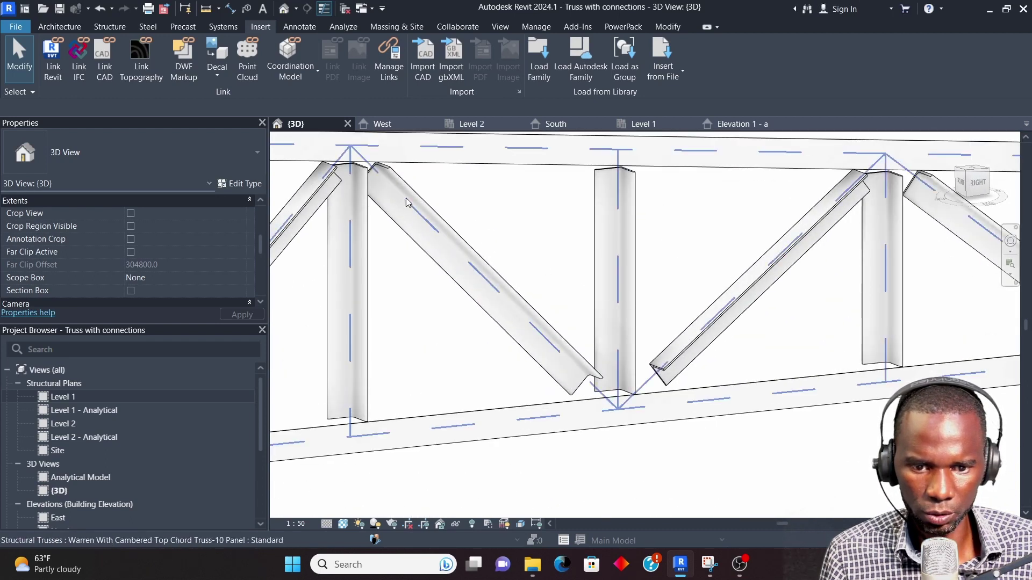
# - Select the right-hand sloping top chord member of the truss, review its properties and unpin it
pyautogui.scroll(-4, 558, 388)
pyautogui.scroll(3, 615, 295)
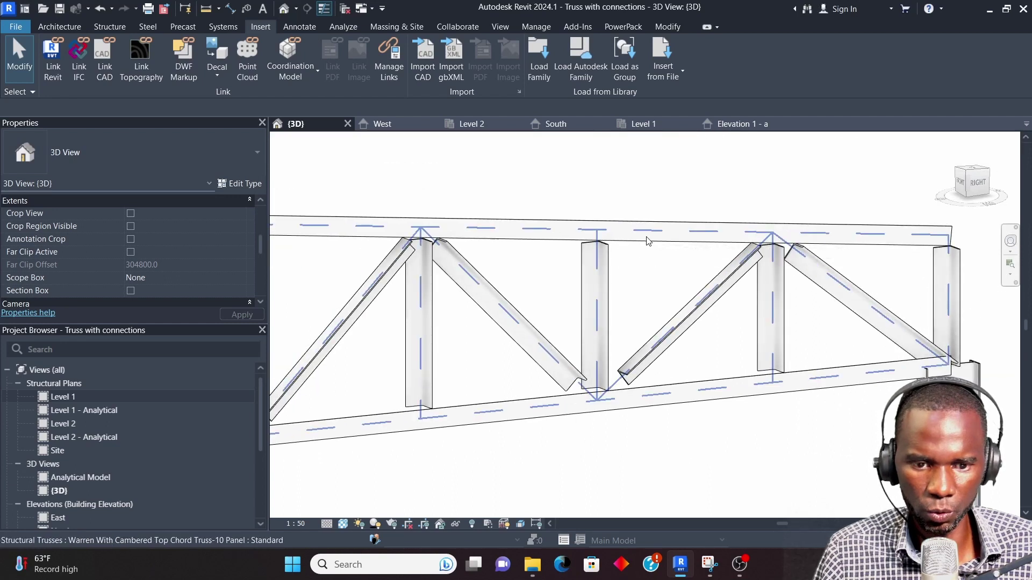
pyautogui.press('Tab')
pyautogui.click(646, 240)
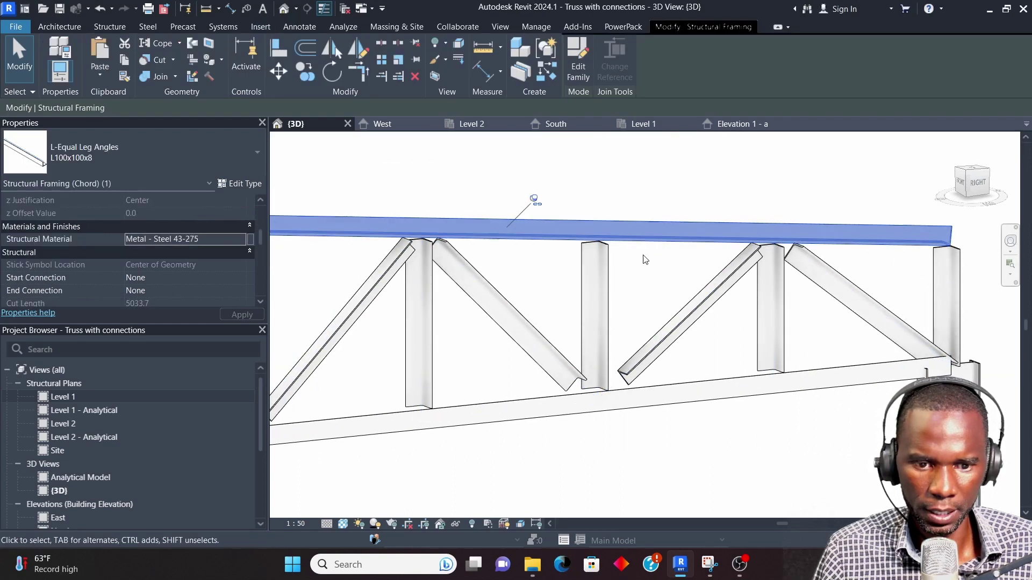
pyautogui.scroll(-3, 663, 239)
pyautogui.scroll(3, 586, 254)
pyautogui.scroll(-2, 586, 253)
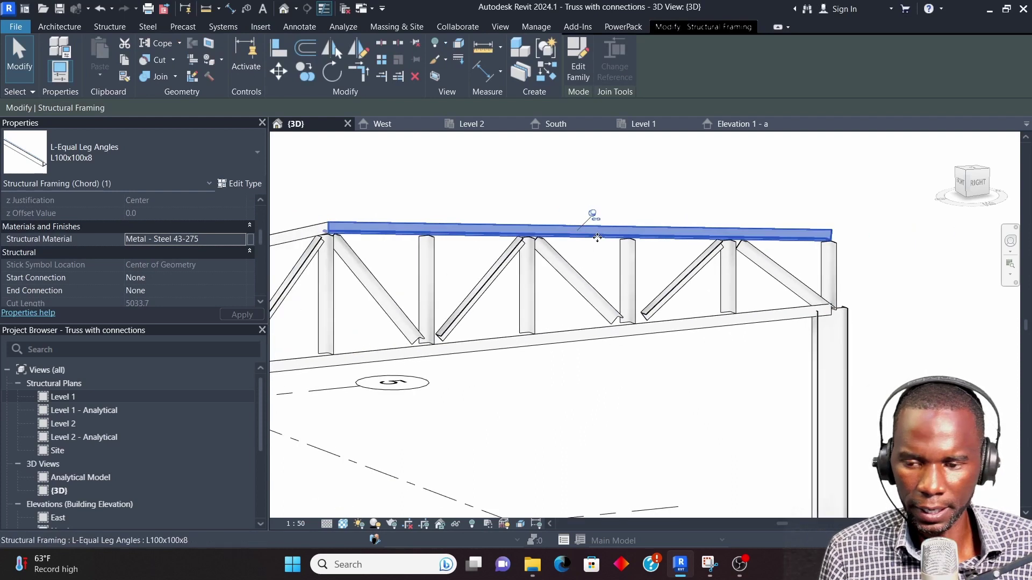
pyautogui.scroll(-5, 121, 237)
pyautogui.scroll(-5, 140, 251)
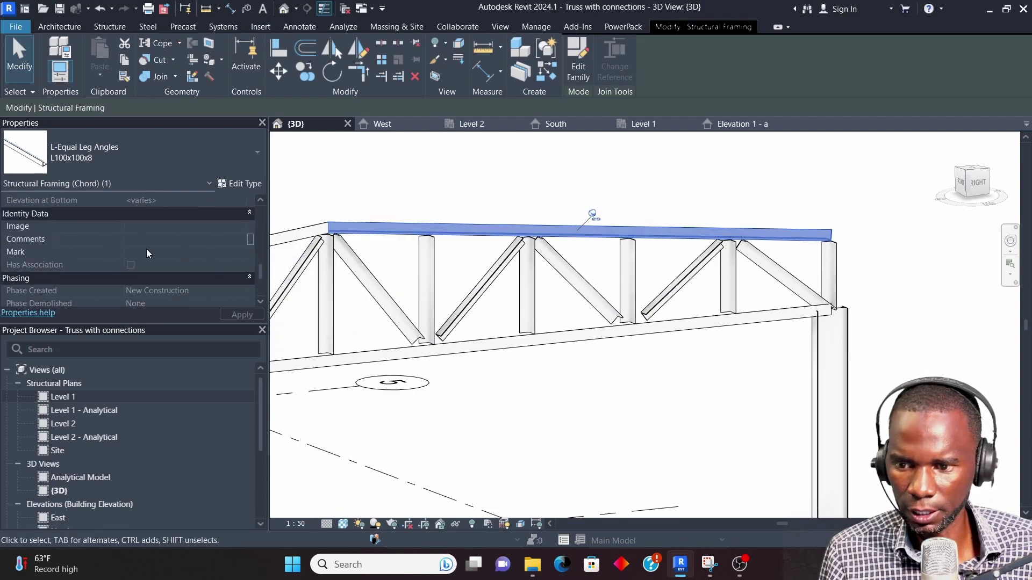
pyautogui.scroll(6, 152, 251)
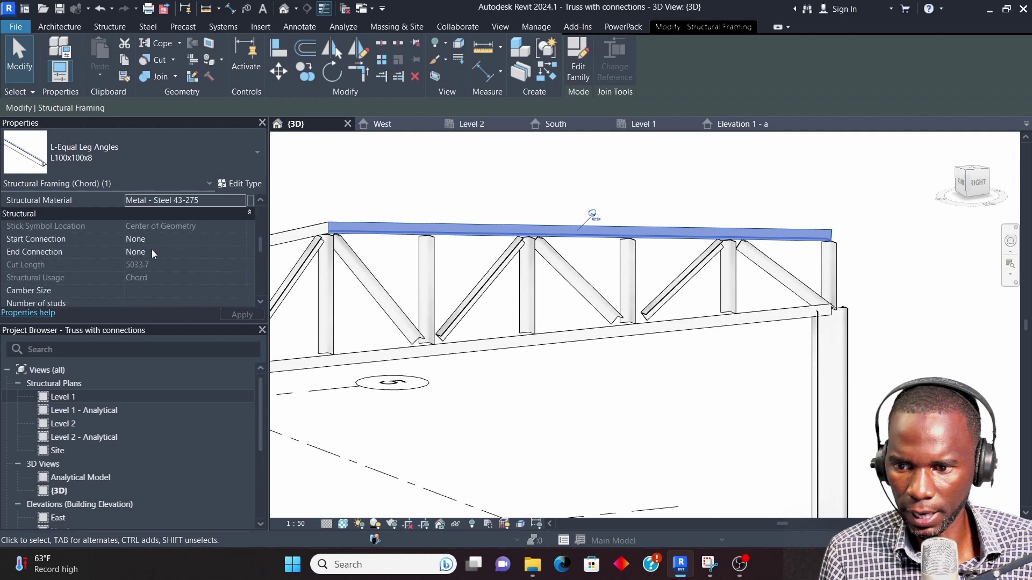
pyautogui.scroll(1, 154, 254)
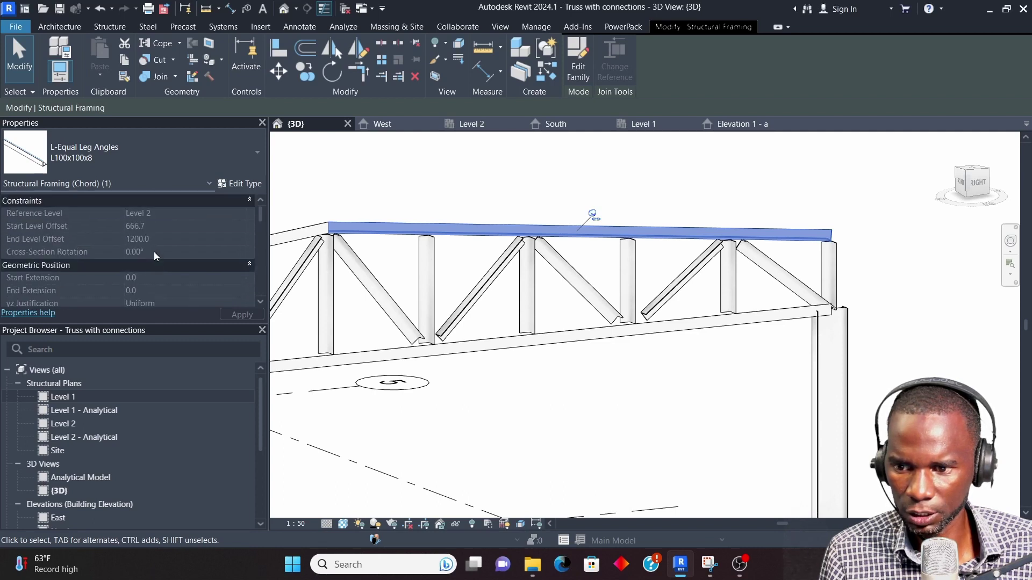
pyautogui.click(593, 215)
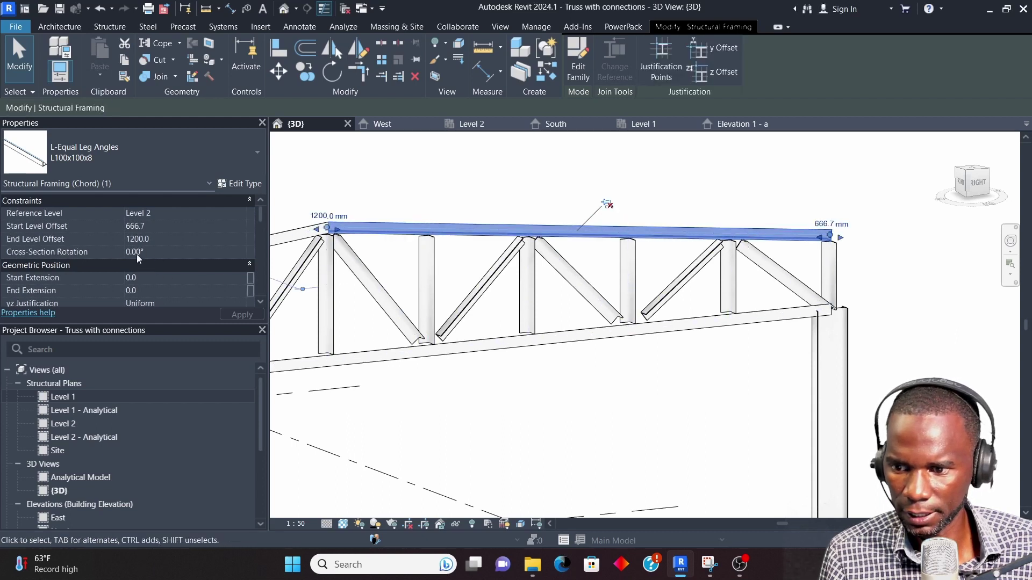
# - Set the unpinned top chord member's Cross-Section Rotation to 180° and deselect it
pyautogui.click(153, 251)
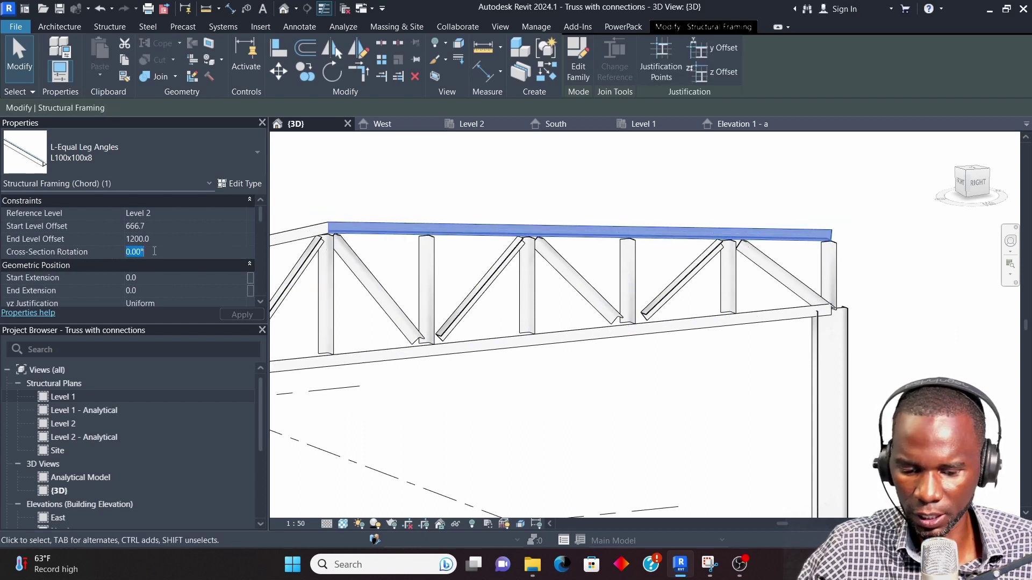
pyautogui.write('1')
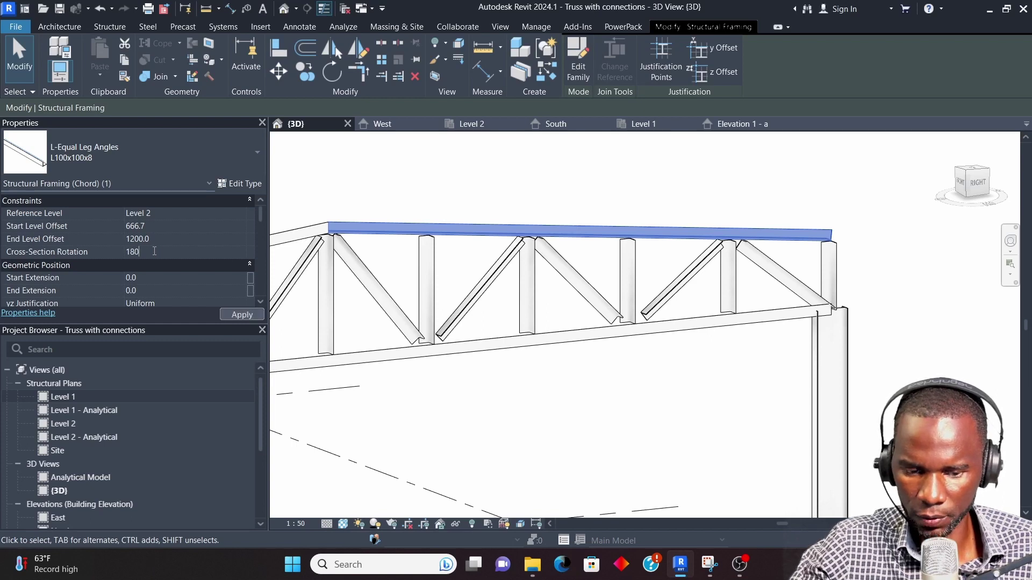
pyautogui.write('80')
pyautogui.press('Return')
pyautogui.click(921, 315)
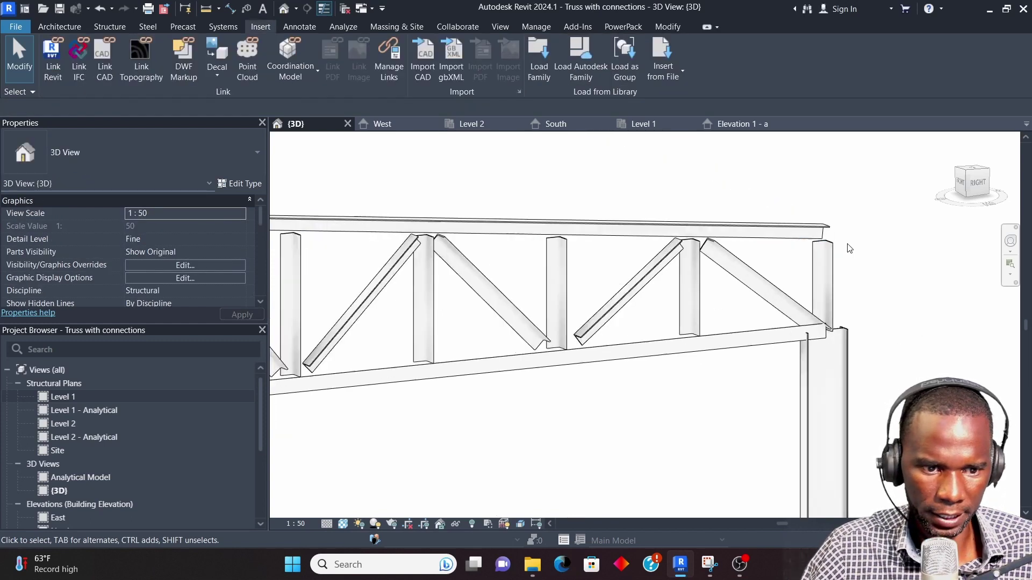
# - Examine how the rotated top chord angle sits against the vertical and diagonal webs
pyautogui.scroll(5, 824, 237)
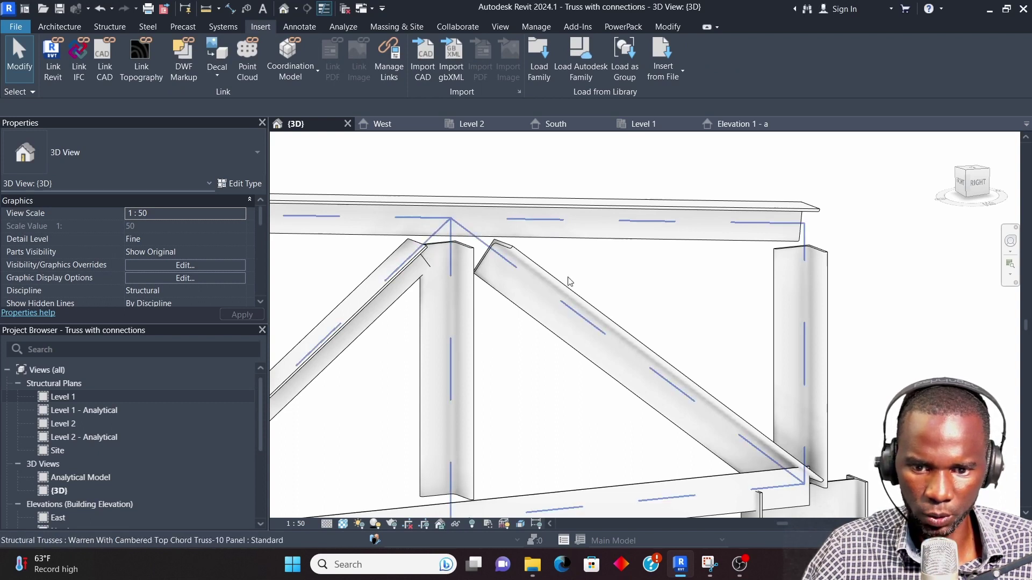
pyautogui.scroll(-2, 618, 300)
pyautogui.scroll(2, 629, 274)
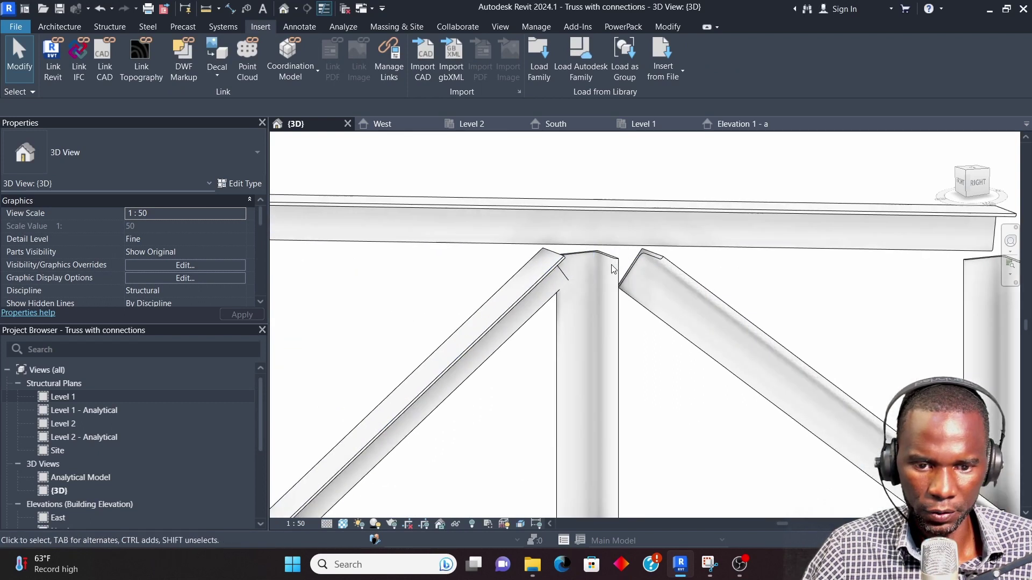
pyautogui.scroll(-1, 628, 212)
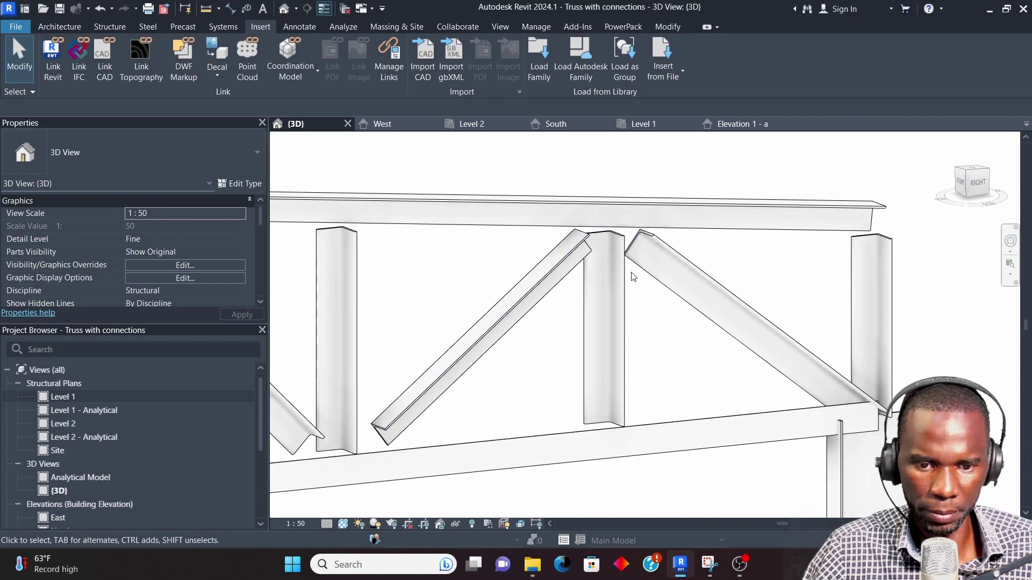
pyautogui.scroll(-1, 640, 276)
pyautogui.scroll(-2, 675, 322)
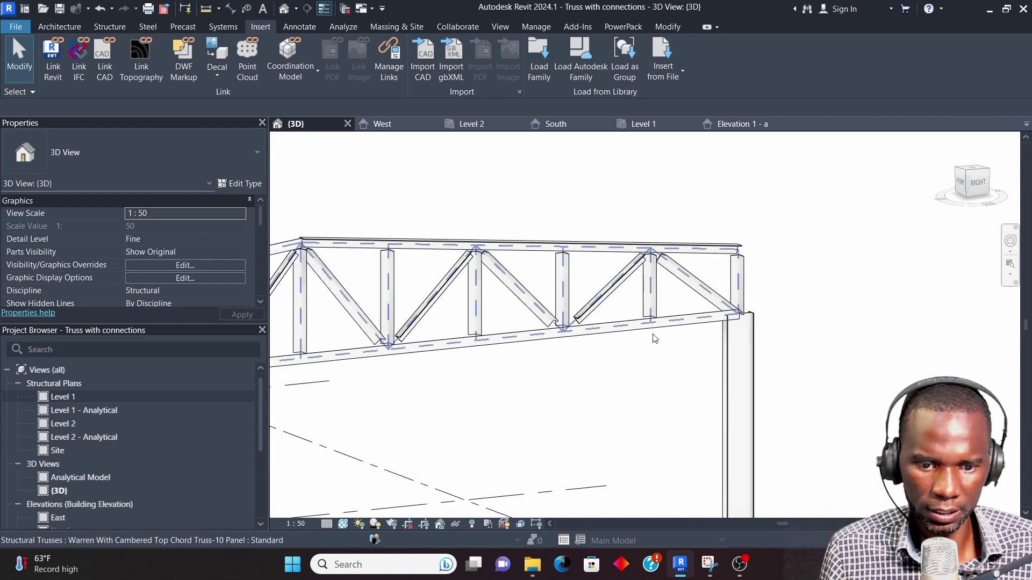
# - Select the truss's bottom chord member and unpin it
pyautogui.scroll(3, 661, 300)
pyautogui.scroll(2, 674, 298)
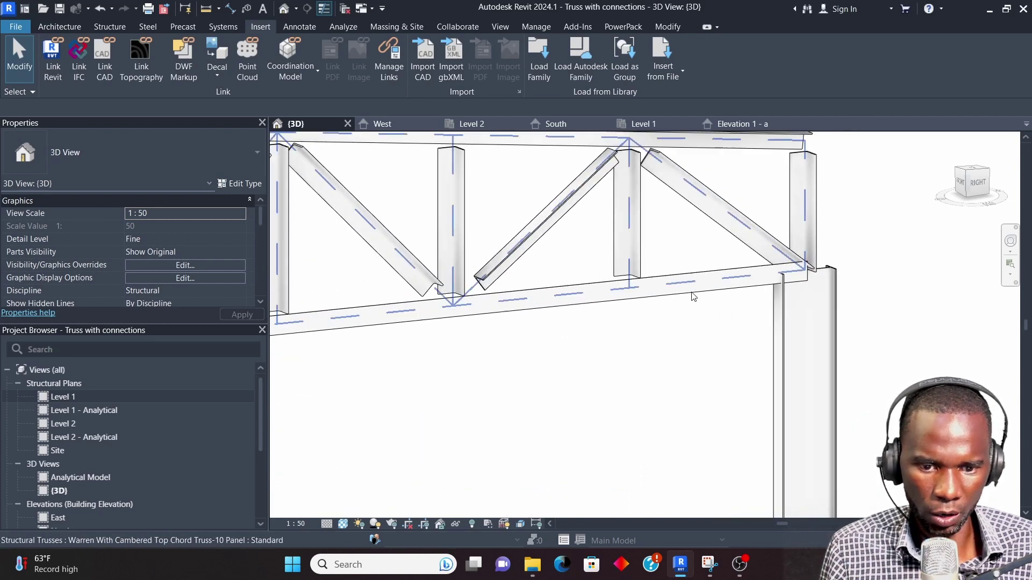
pyautogui.press('Tab')
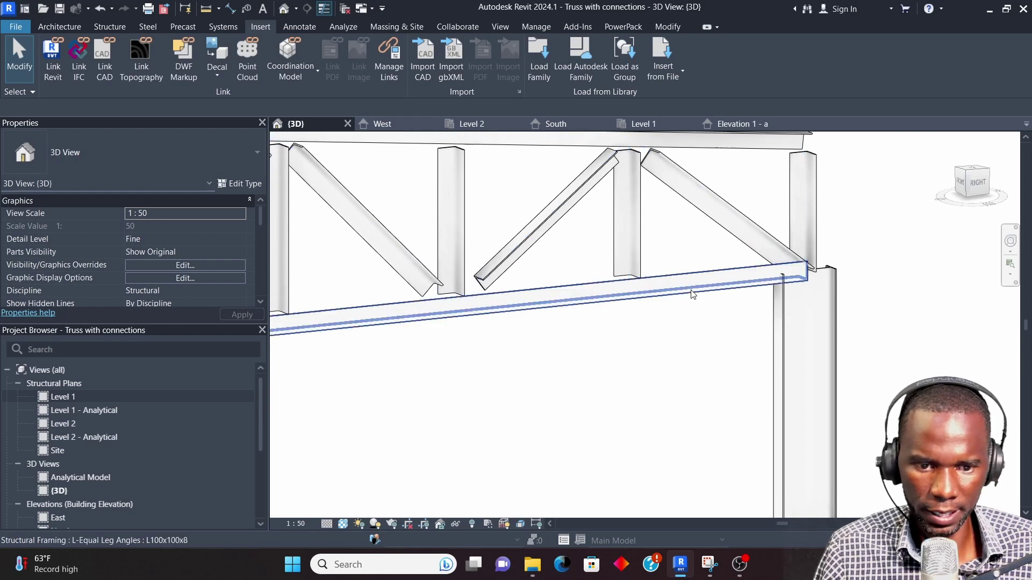
pyautogui.click(692, 294)
pyautogui.scroll(-3, 732, 307)
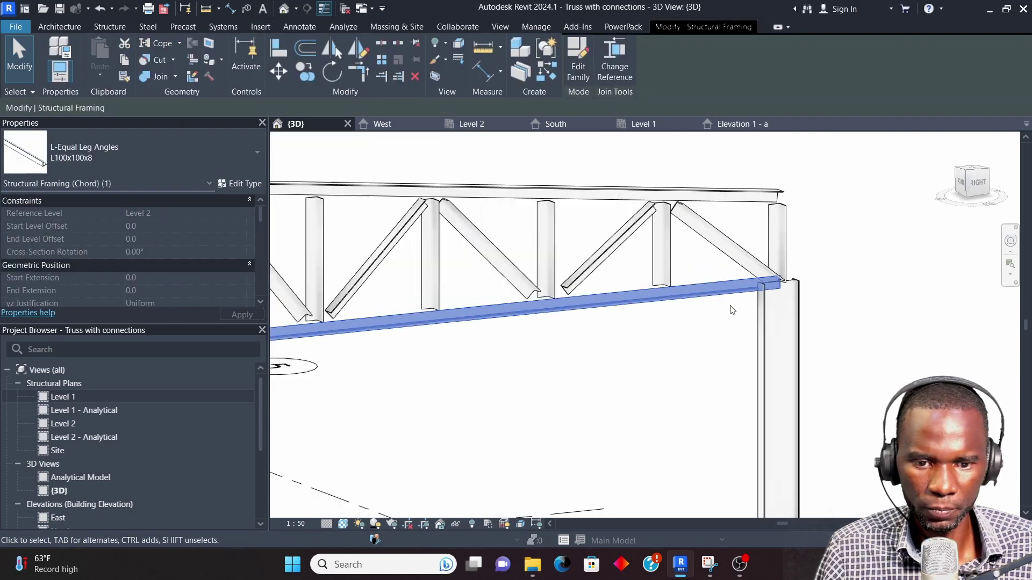
pyautogui.moveTo(332, 322); pyautogui.dragTo(432, 316, button='middle')
pyautogui.click(441, 311)
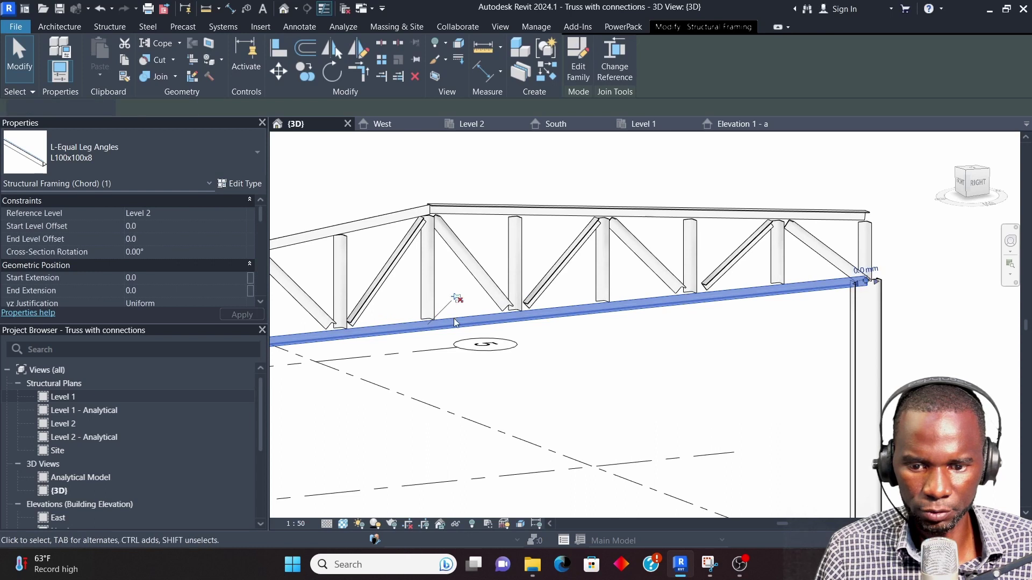
# - Set the bottom chord's Cross-Section Rotation to 180°
pyautogui.click(169, 251)
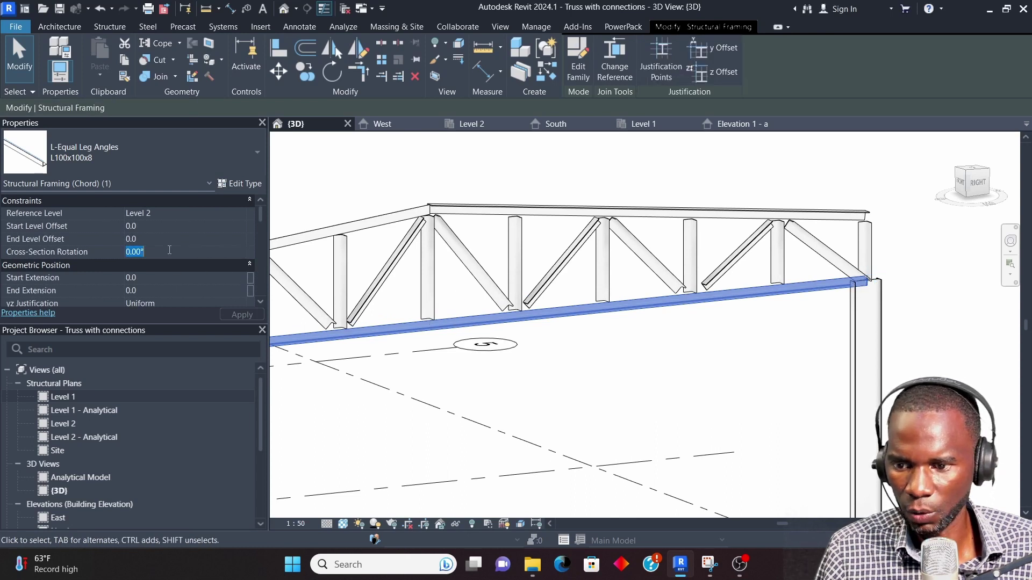
pyautogui.write('18')
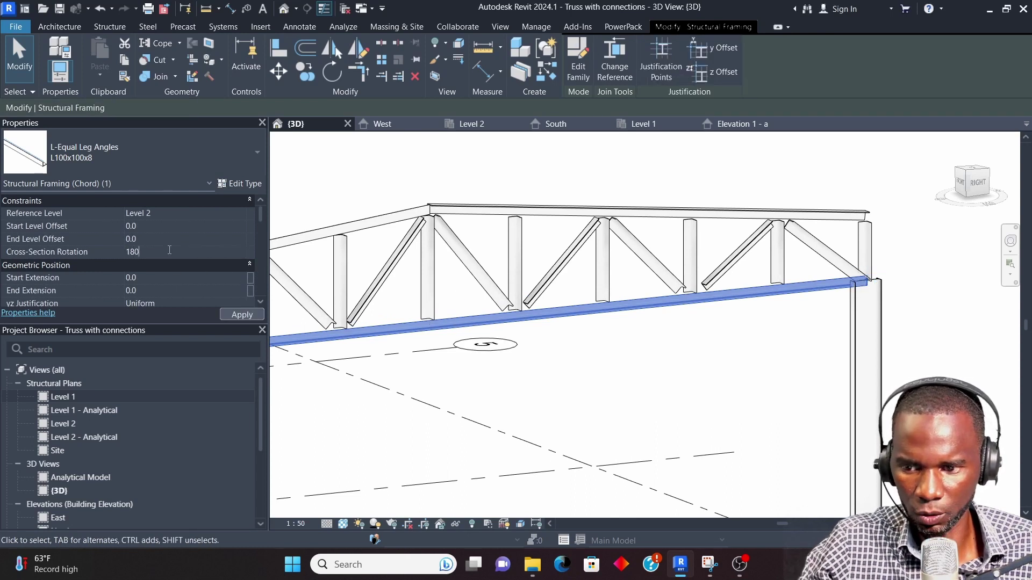
pyautogui.click(781, 346)
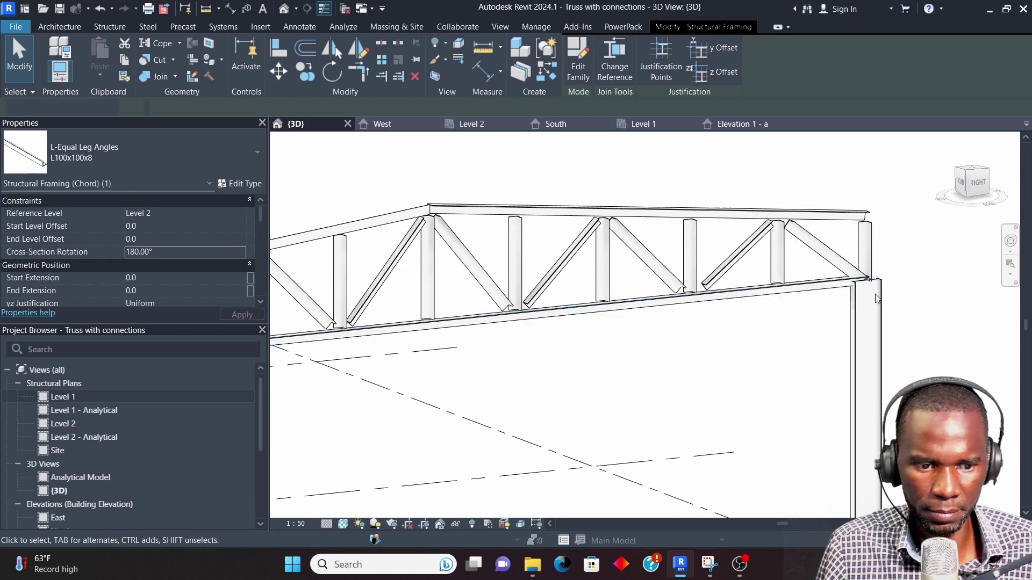
# - Examine the orientation of the bottom and top chord angles where they meet the webs and the column
pyautogui.scroll(3, 831, 292)
pyautogui.scroll(4, 832, 292)
pyautogui.scroll(-2, 788, 319)
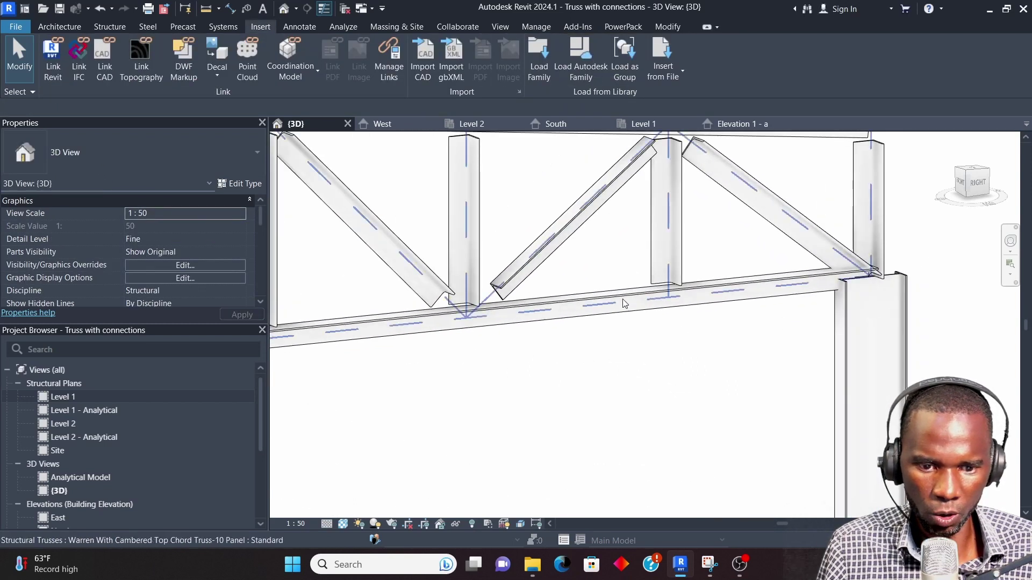
pyautogui.scroll(-3, 711, 342)
pyautogui.scroll(-2, 711, 343)
pyautogui.scroll(5, 672, 360)
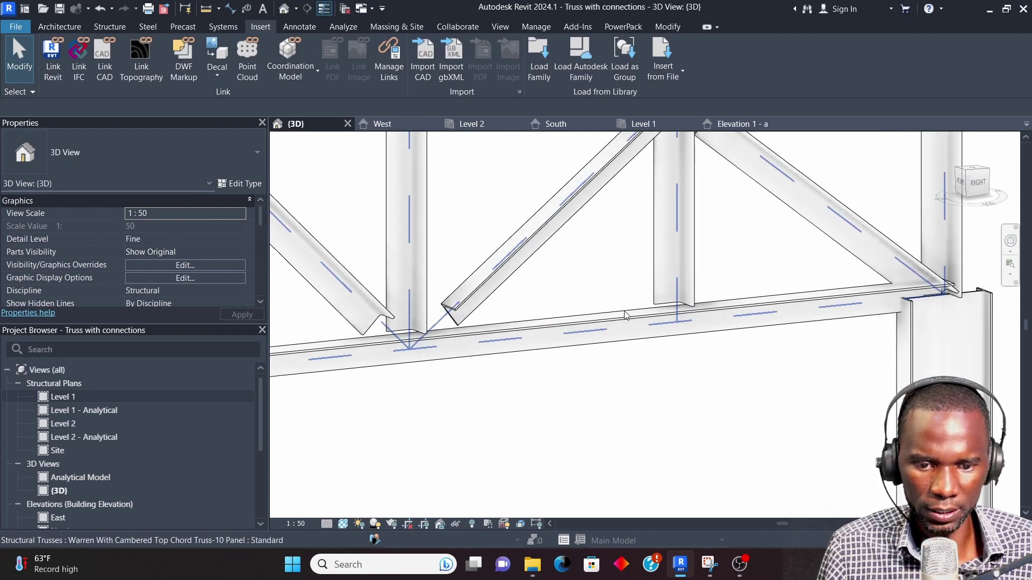
pyautogui.scroll(-3, 653, 348)
pyautogui.scroll(3, 688, 209)
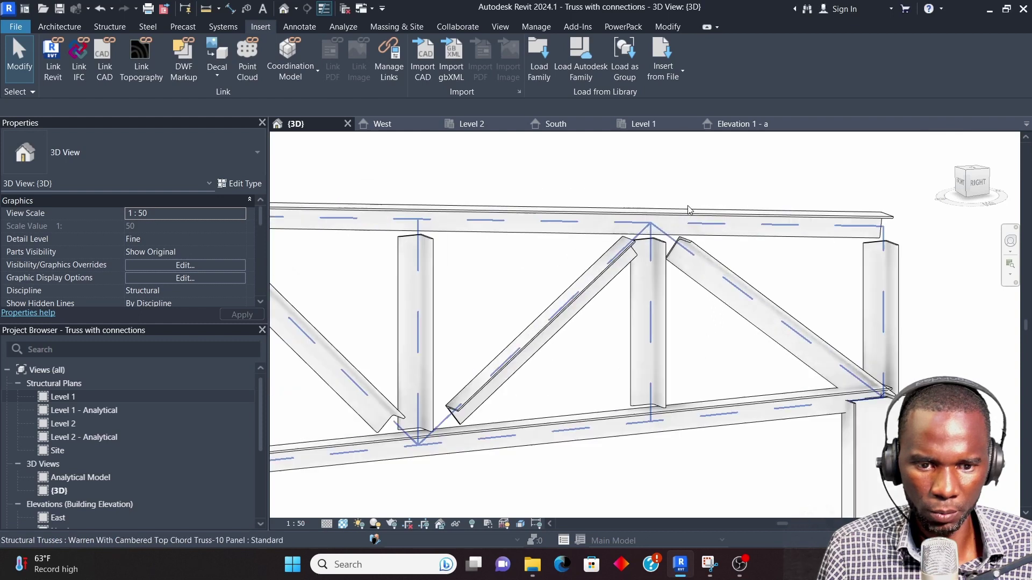
pyautogui.scroll(-2, 639, 213)
pyautogui.scroll(2, 520, 220)
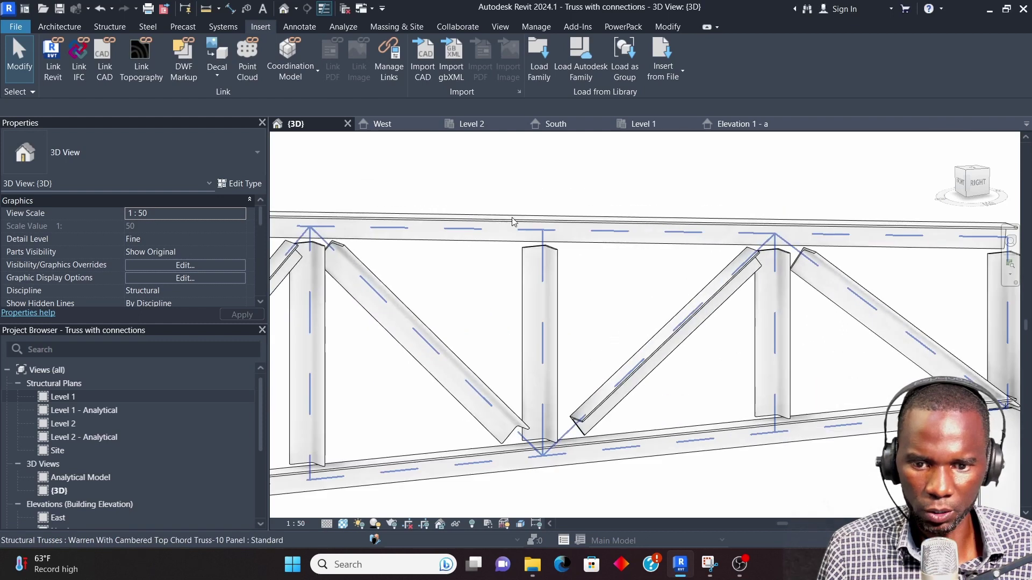
pyautogui.scroll(-3, 535, 218)
pyautogui.scroll(2, 609, 339)
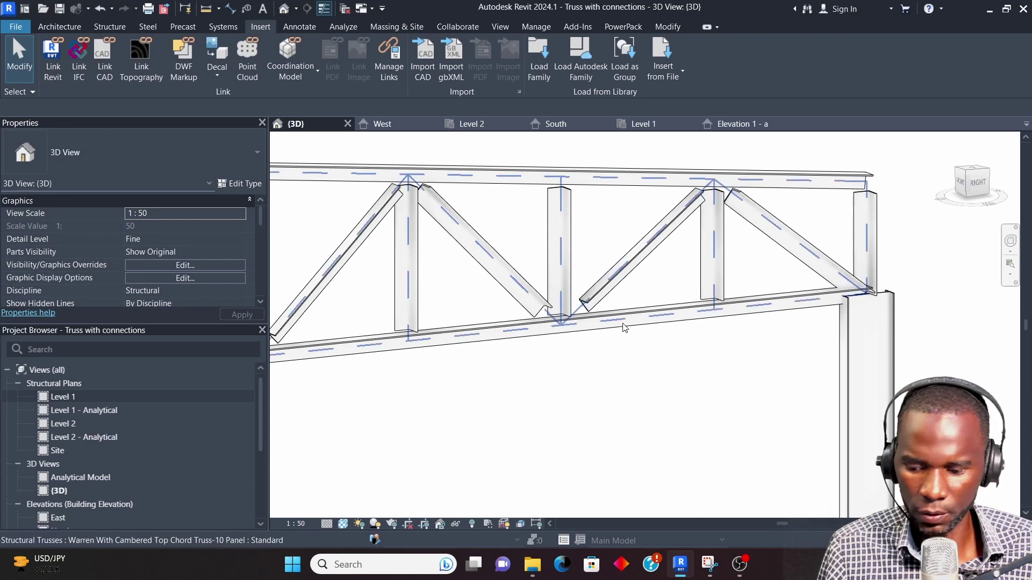
# - Select the bottom chord again, set its Cross-Section Rotation to 90° and deselect it
pyautogui.press('Tab')
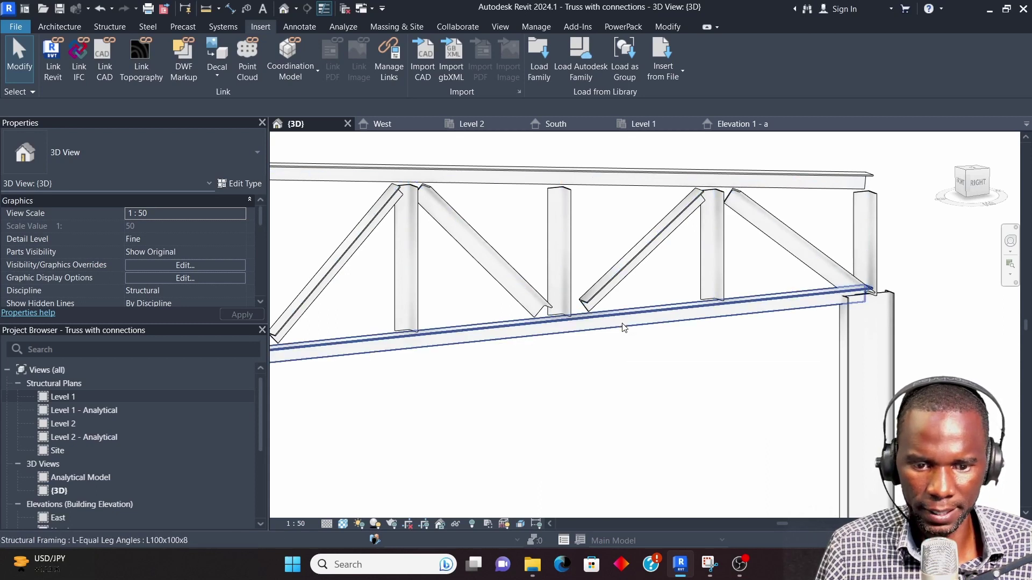
pyautogui.click(624, 327)
pyautogui.click(162, 251)
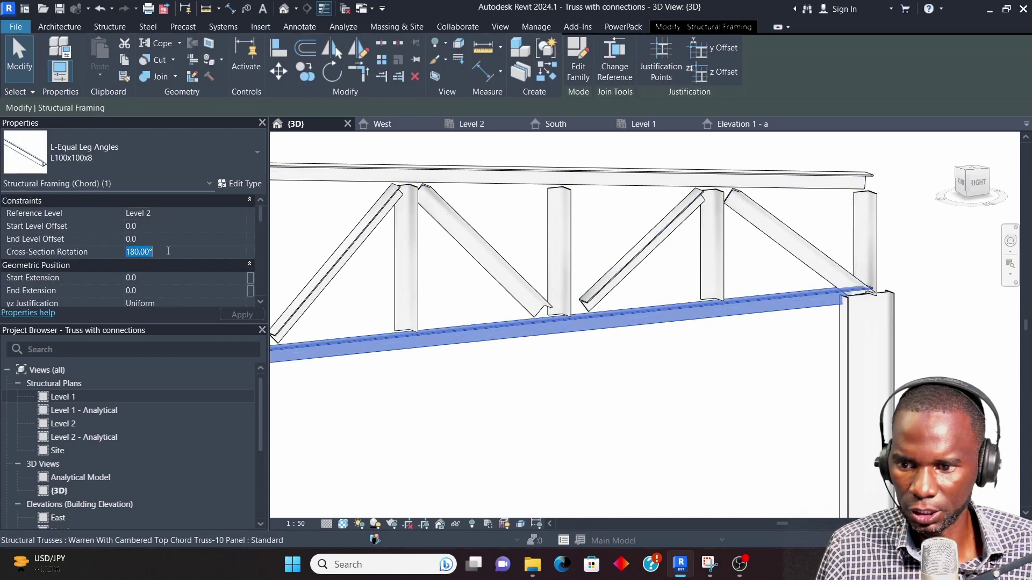
pyautogui.write('90')
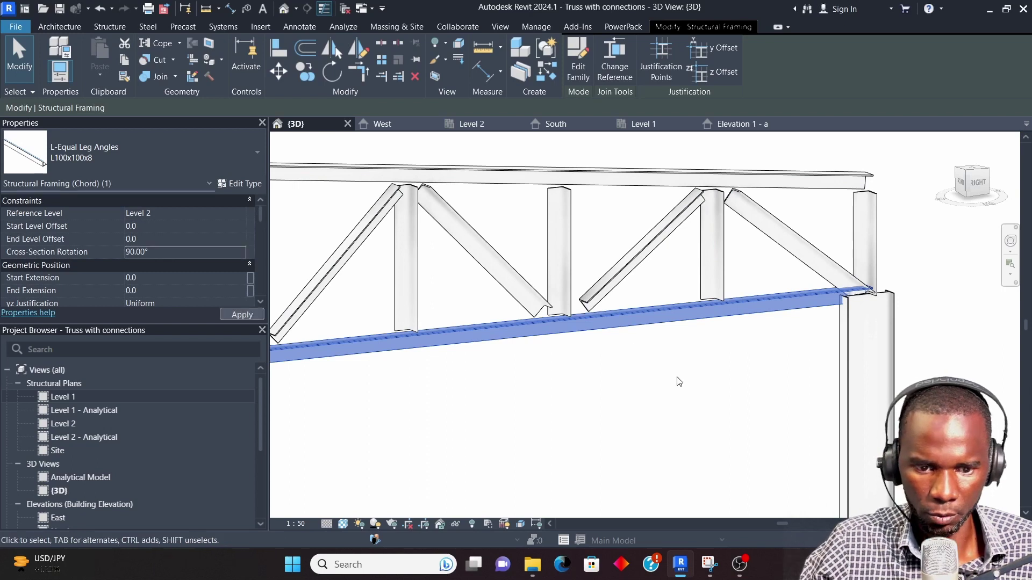
pyautogui.click(691, 389)
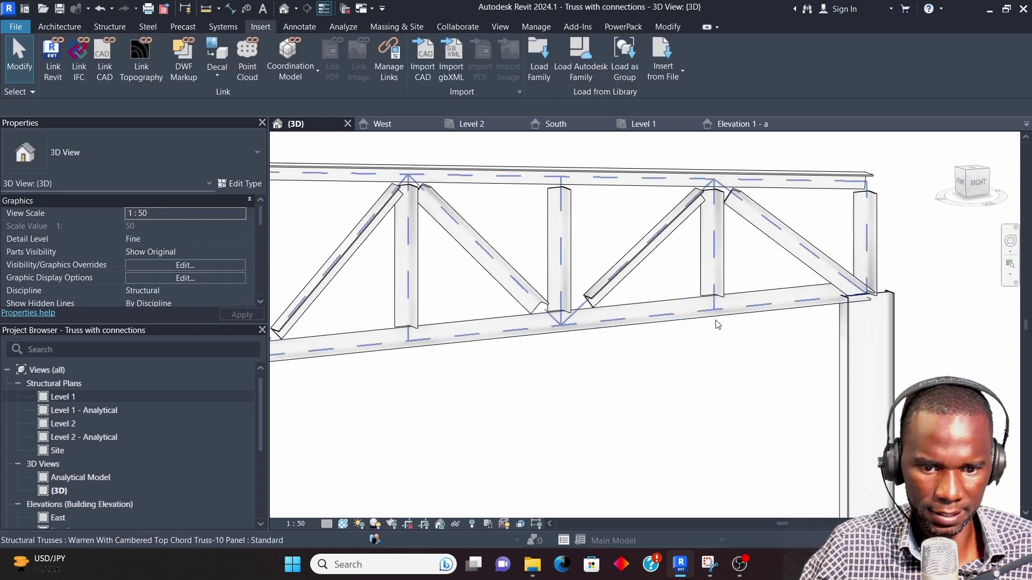
# - Examine the chord and web joints along the whole truss, including the half whose top chord has not been rotated
pyautogui.scroll(-2, 699, 334)
pyautogui.click(748, 317)
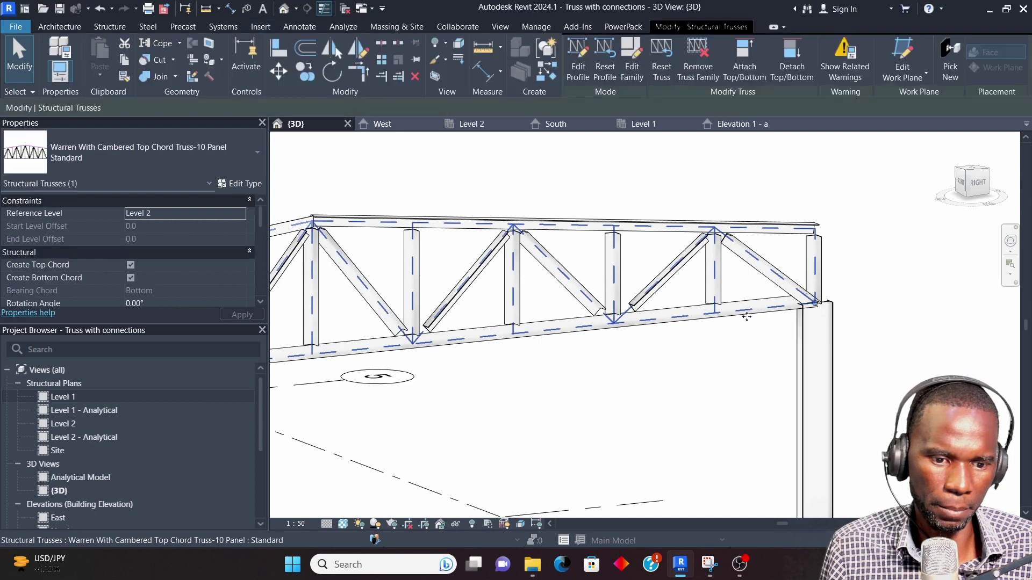
pyautogui.scroll(5, 592, 334)
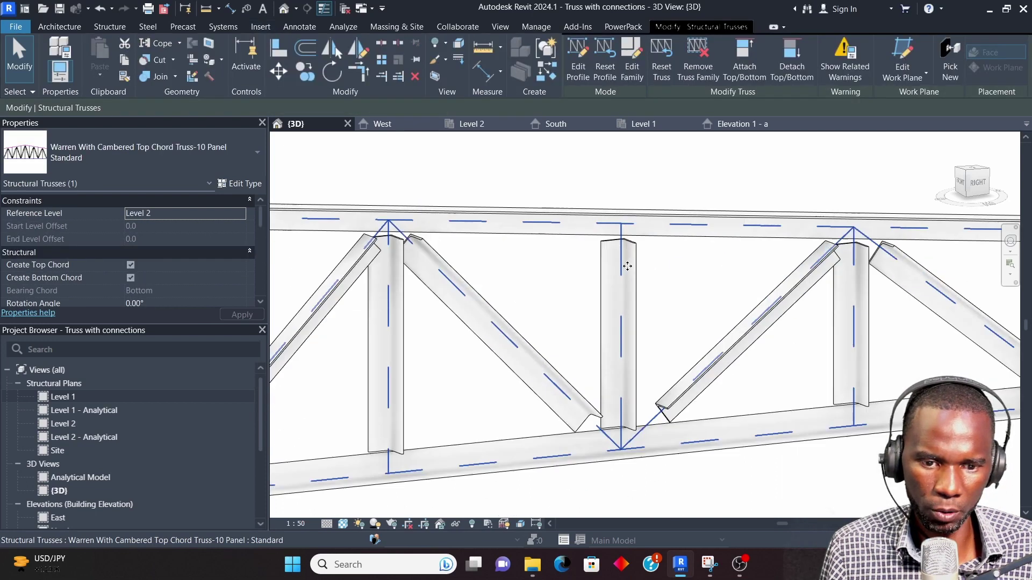
pyautogui.scroll(-2, 615, 231)
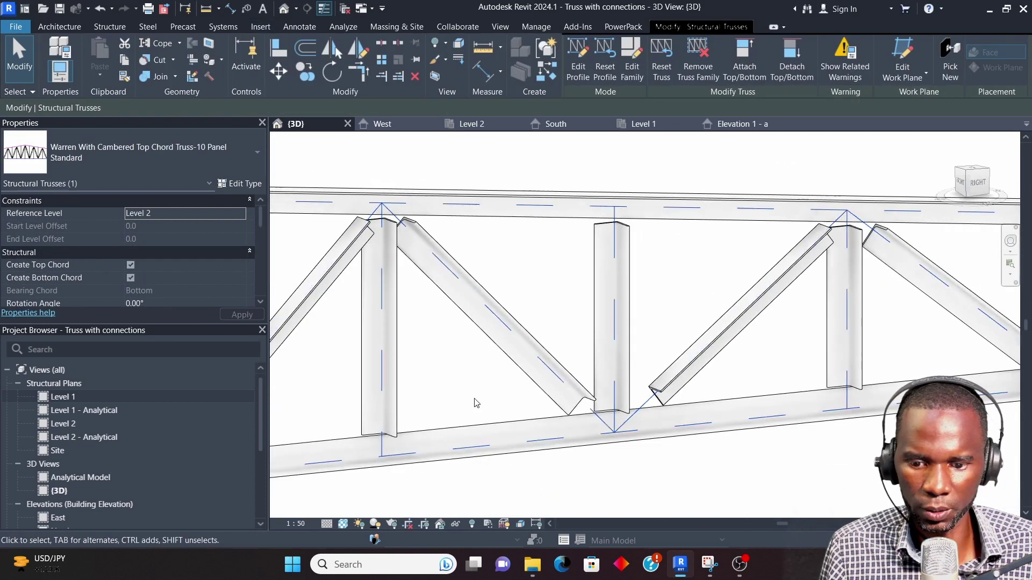
pyautogui.scroll(-6, 474, 404)
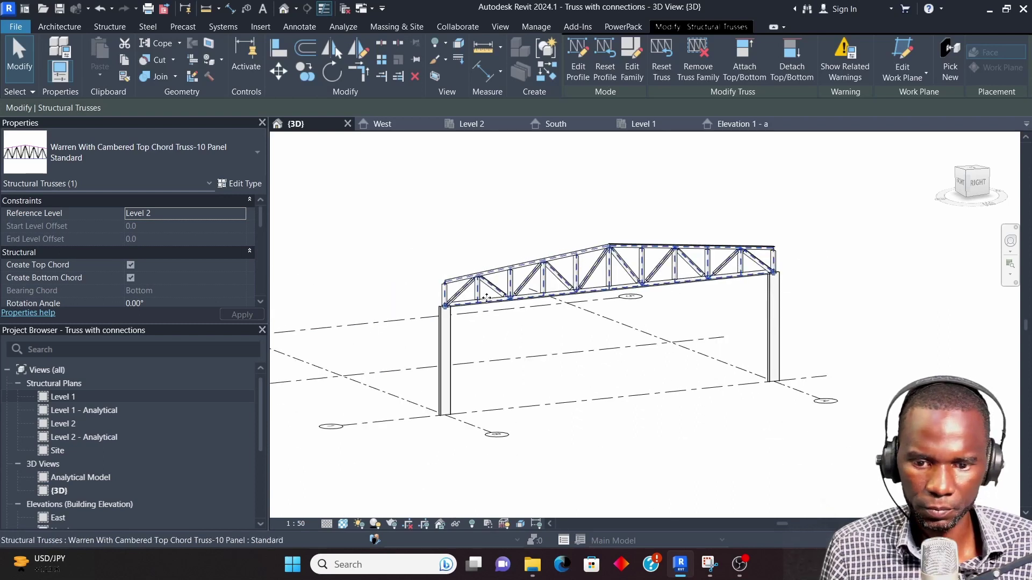
pyautogui.scroll(4, 487, 298)
pyautogui.click(422, 186)
pyautogui.scroll(3, 428, 247)
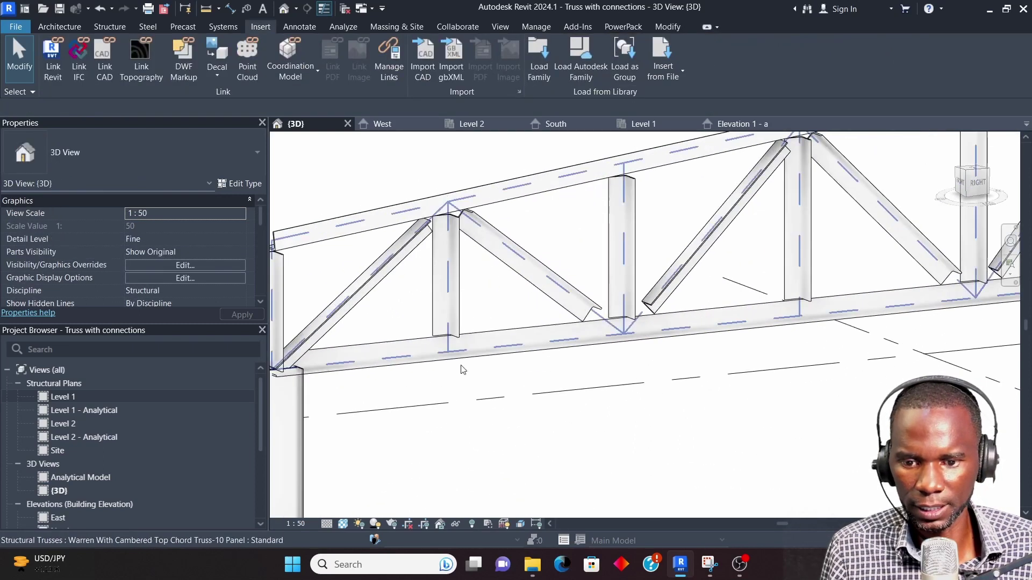
# - Try the Realistic visual style on the 3D view of the truss
pyautogui.click(344, 525)
pyautogui.click(357, 509)
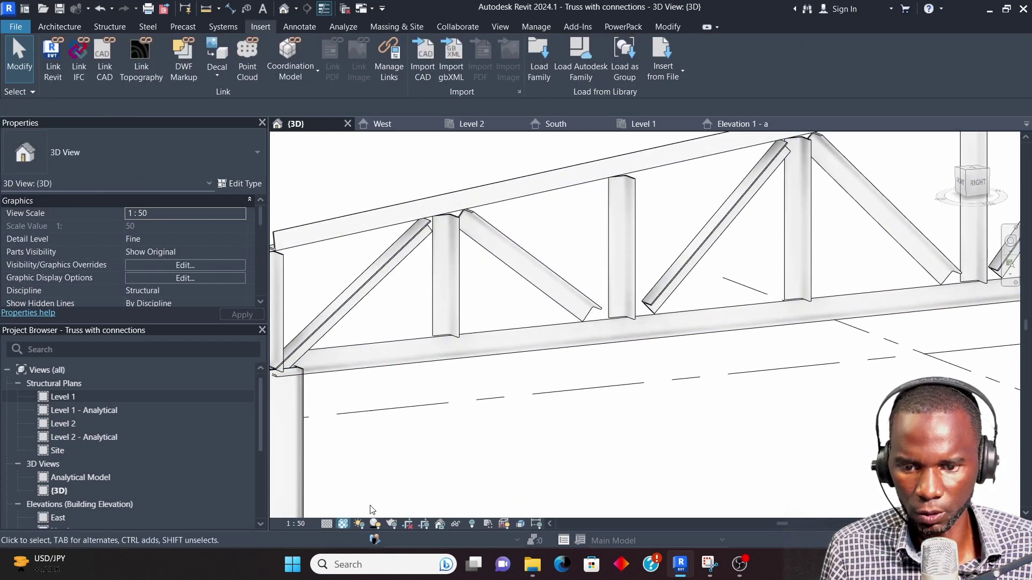
pyautogui.scroll(3, 440, 305)
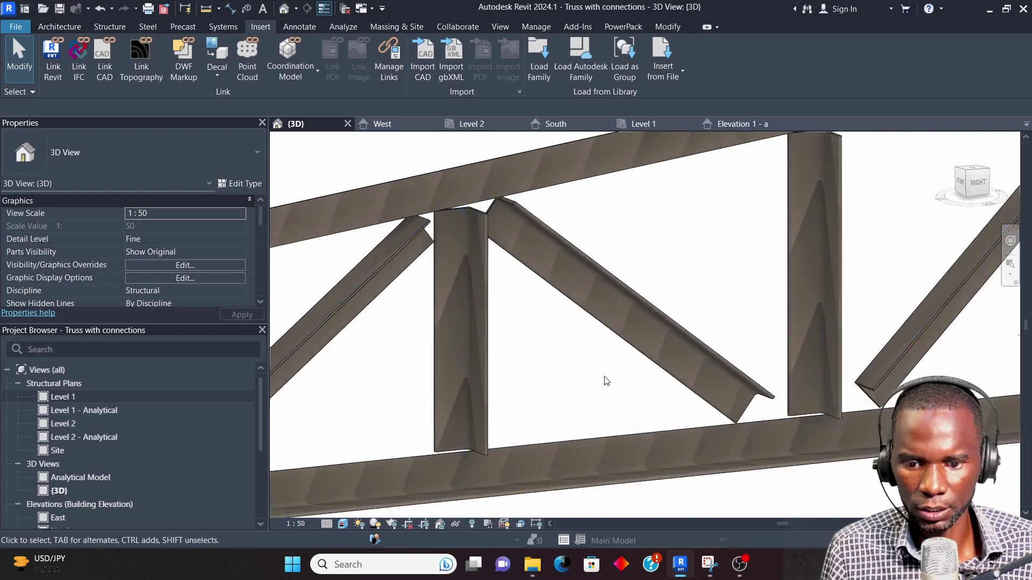
pyautogui.scroll(-5, 607, 380)
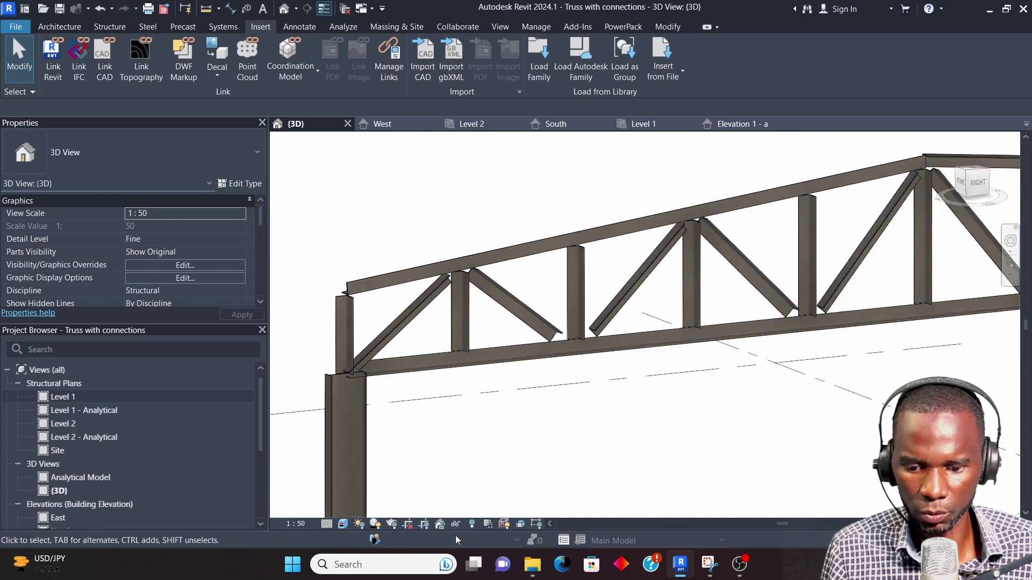
# - Set the 3D view's visual style to Consistent Colors
pyautogui.click(343, 524)
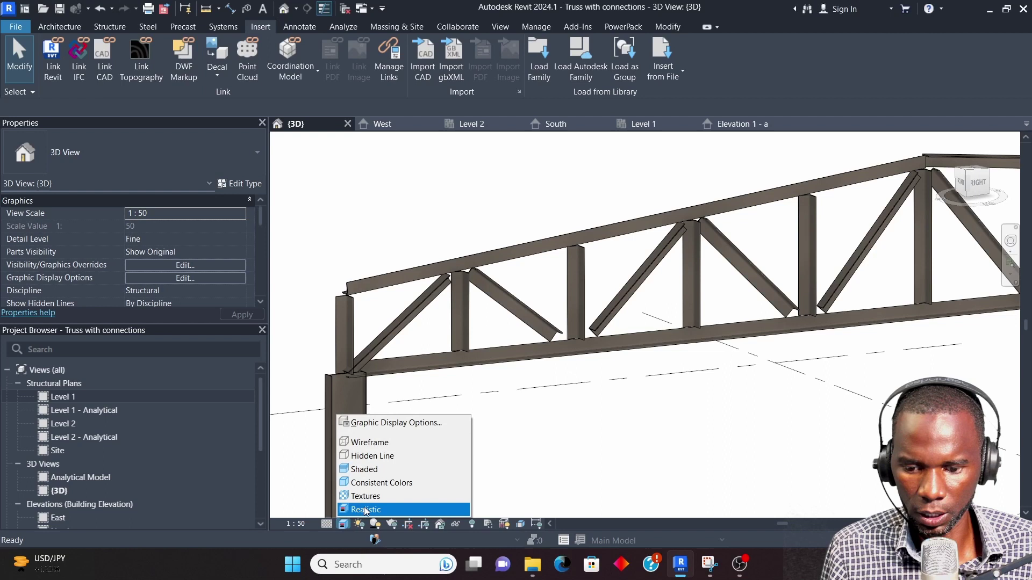
pyautogui.click(378, 483)
pyautogui.scroll(3, 411, 296)
pyautogui.scroll(-3, 411, 295)
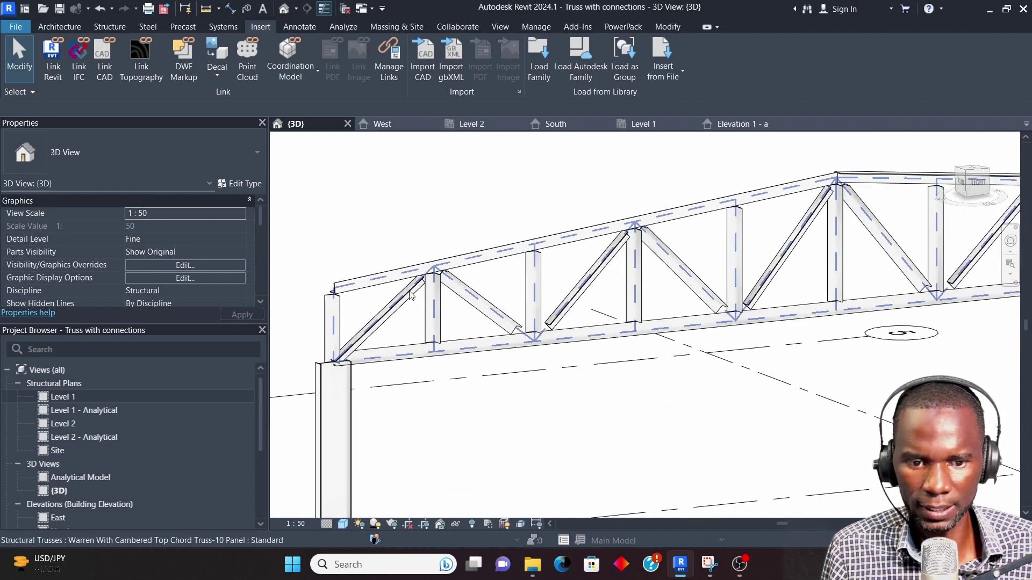
# - Examine the truss end at the column and the apex joint where the two top chord halves meet
pyautogui.scroll(-5, 411, 296)
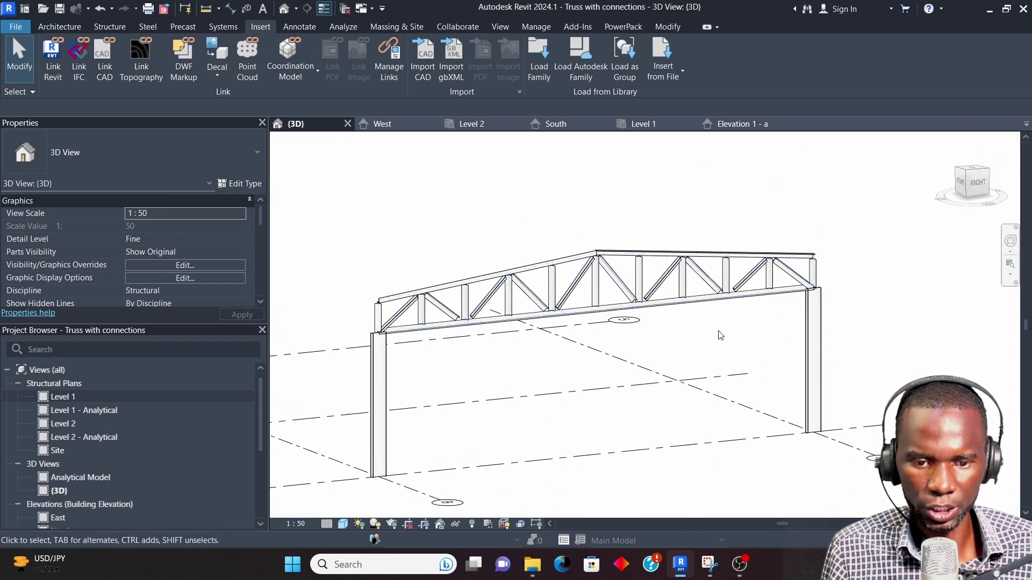
pyautogui.scroll(4, 395, 329)
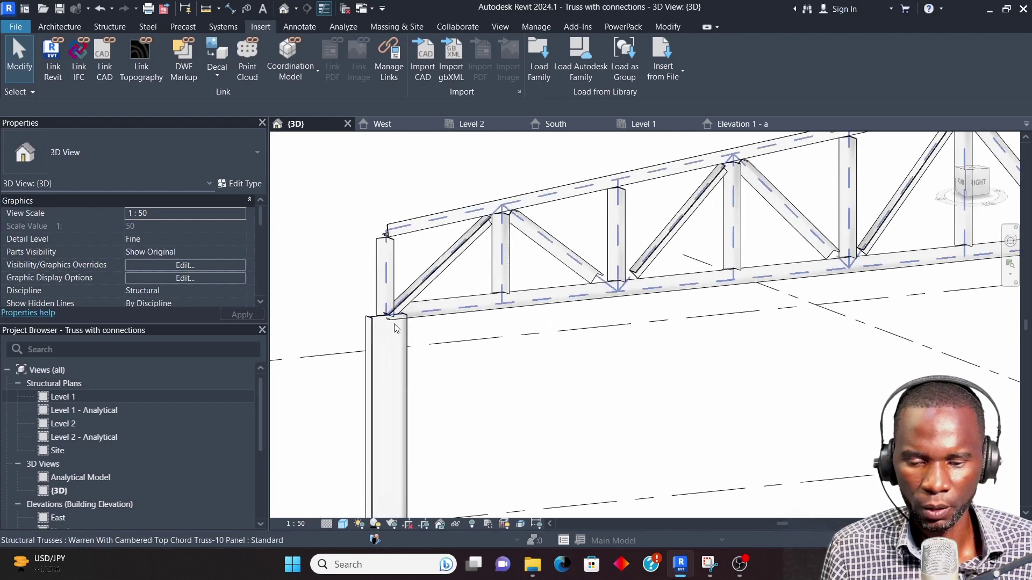
pyautogui.scroll(-5, 395, 329)
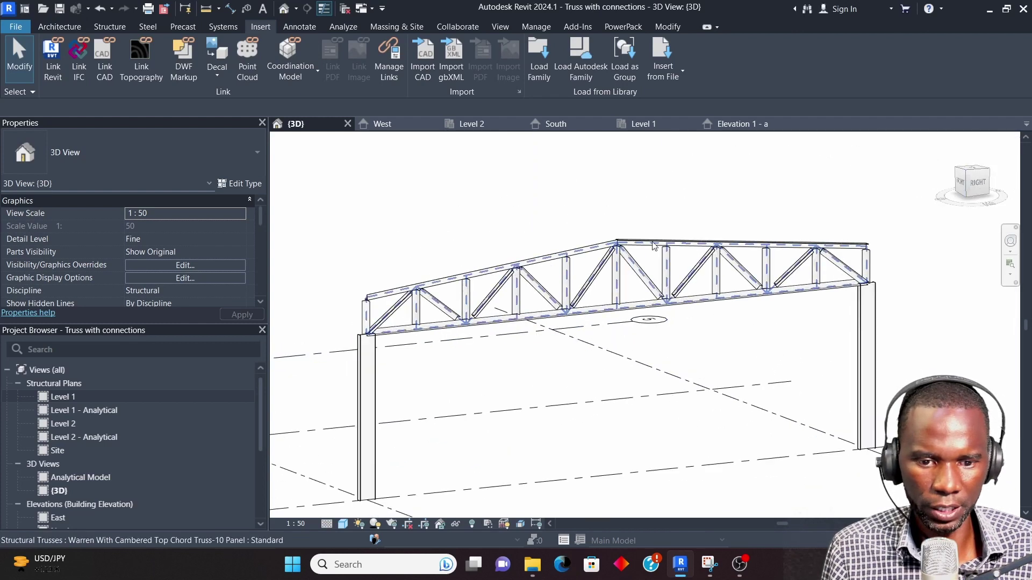
pyautogui.scroll(3, 653, 245)
pyautogui.scroll(3, 637, 234)
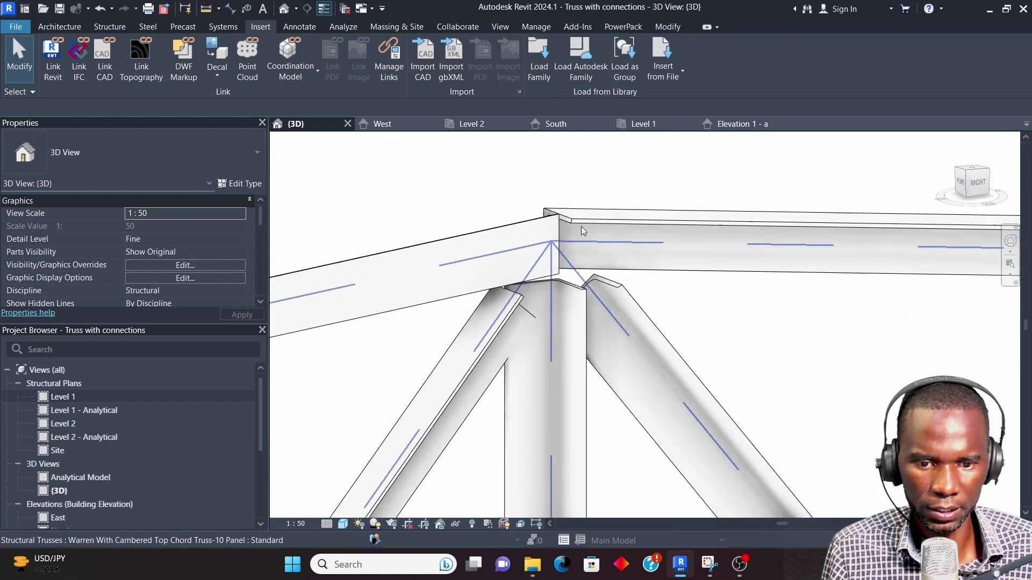
pyautogui.scroll(2, 582, 231)
pyautogui.scroll(-4, 611, 215)
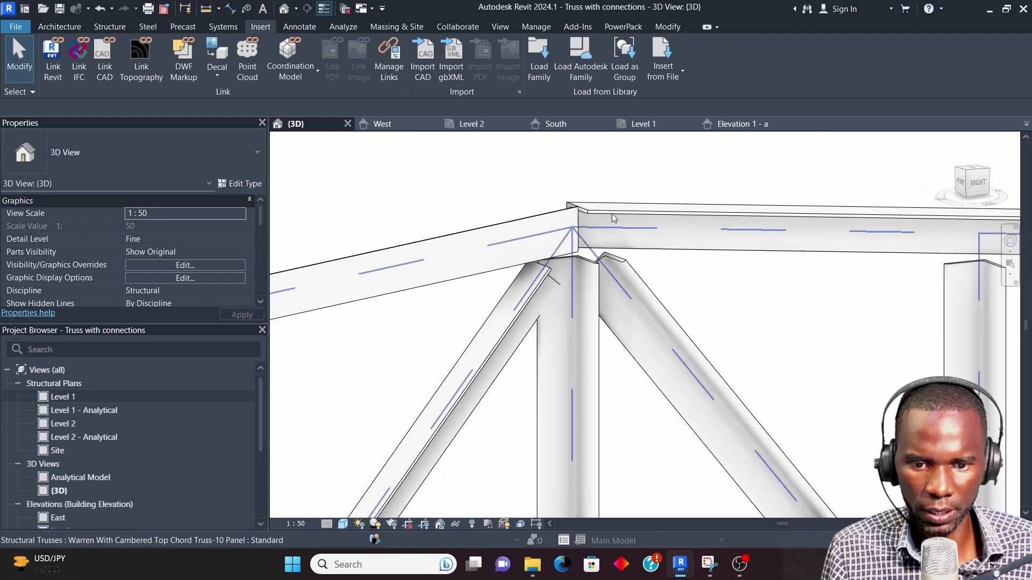
pyautogui.scroll(2, 606, 240)
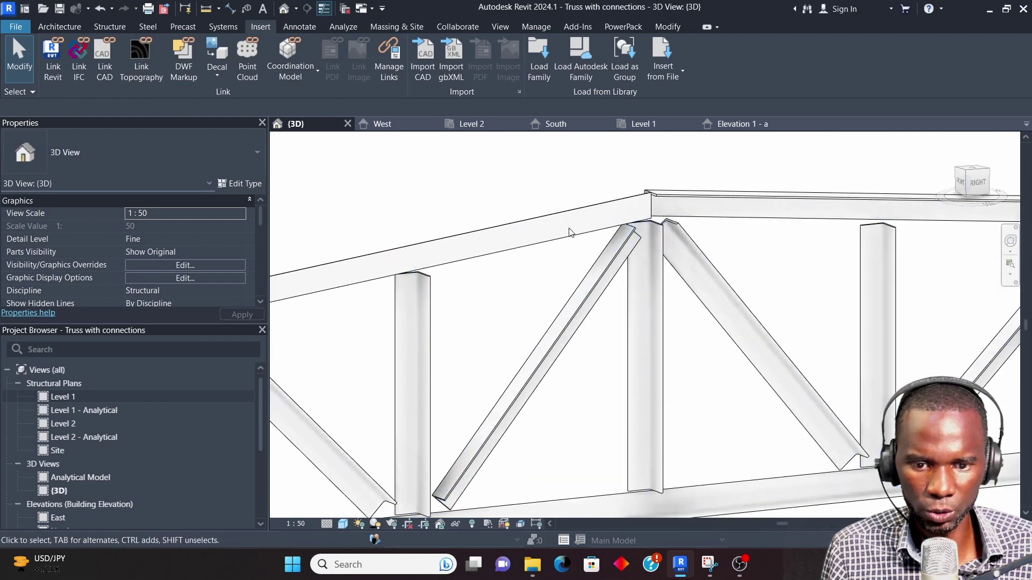
# - Set the Cross-Section Rotation of the unrotated top chord half to 180° and deselect it
pyautogui.click(606, 217)
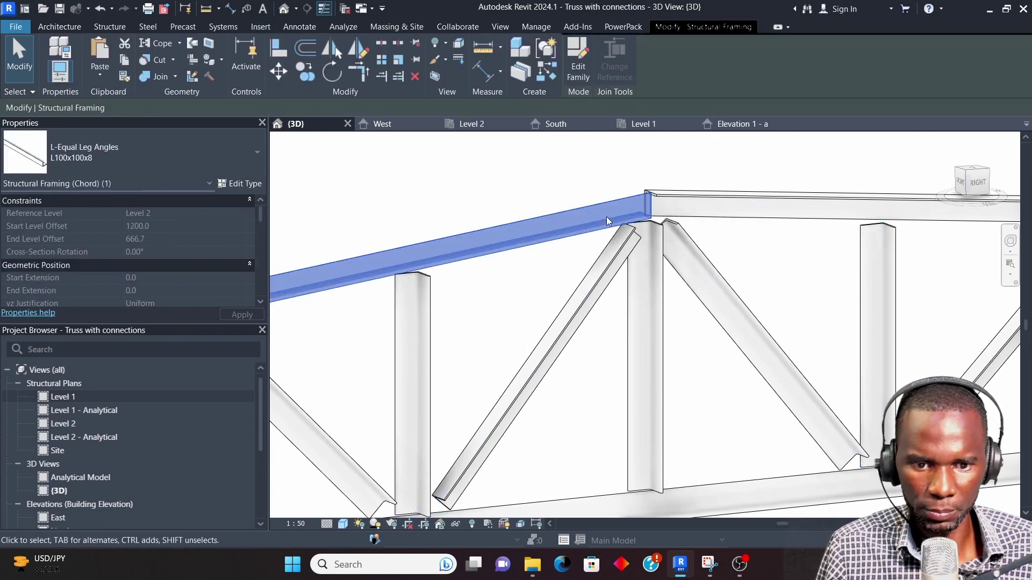
pyautogui.scroll(-3, 421, 274)
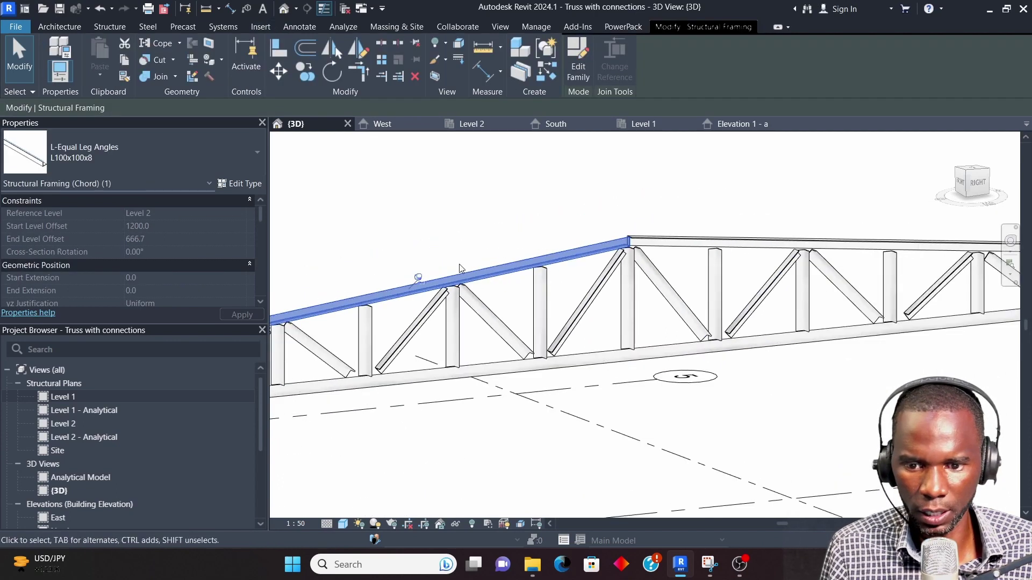
pyautogui.scroll(-3, 161, 243)
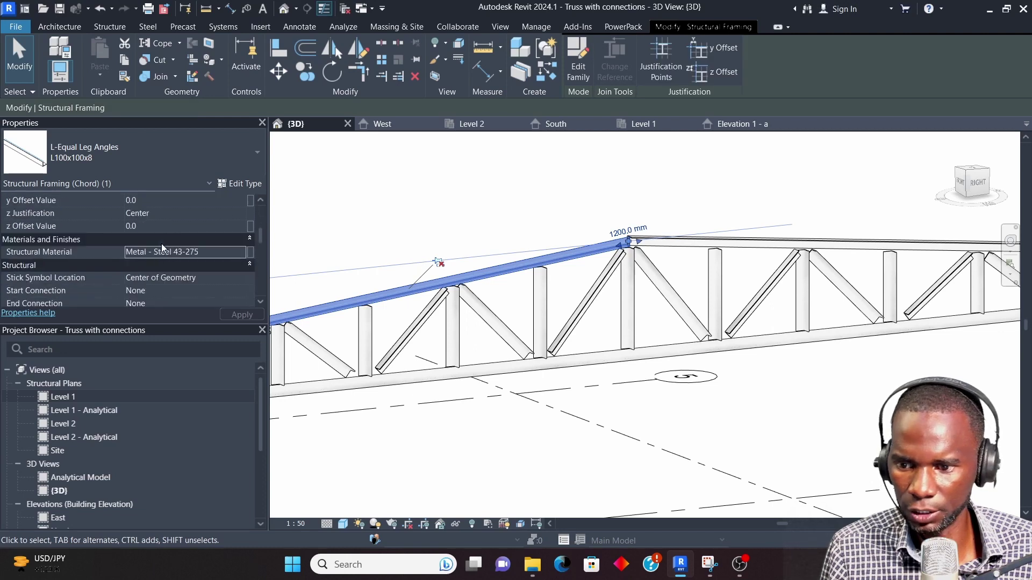
pyautogui.scroll(-2, 156, 233)
pyautogui.scroll(5, 153, 244)
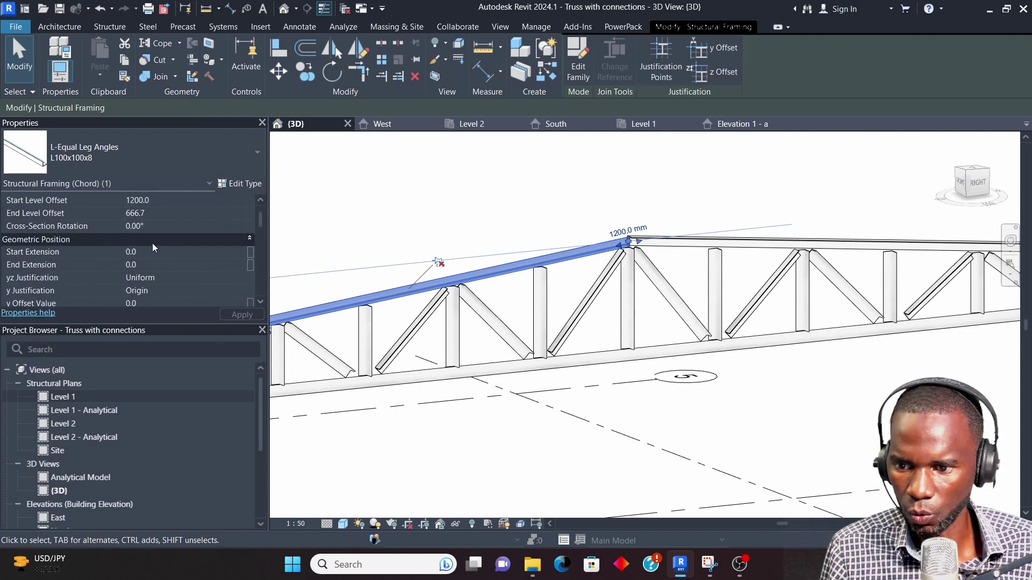
pyautogui.click(158, 226)
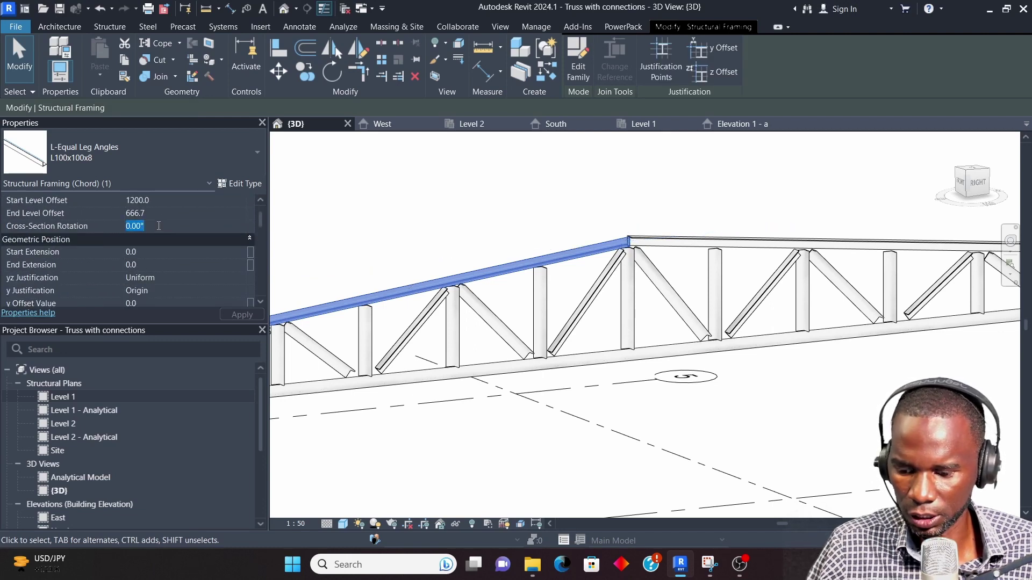
pyautogui.write('18')
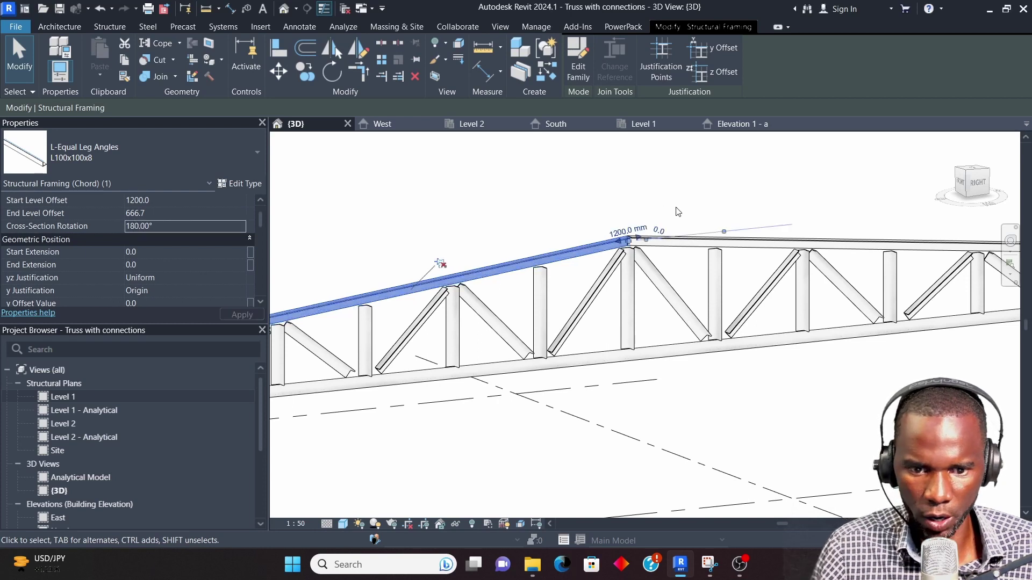
pyautogui.click(690, 196)
# - Examine the apex joint and the orientation of the top chord angles along both halves of the truss
pyautogui.scroll(5, 584, 235)
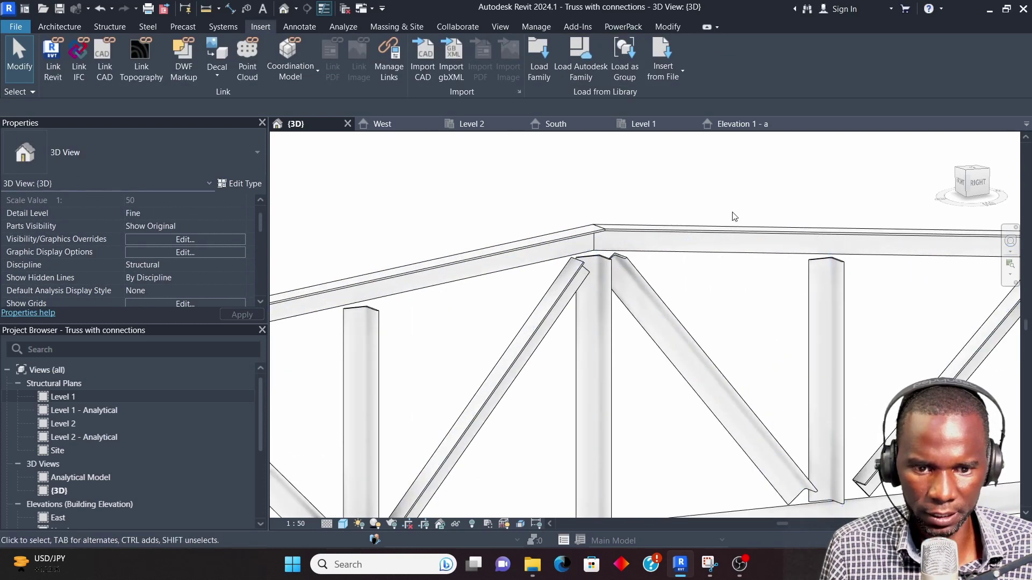
pyautogui.scroll(-4, 481, 229)
pyautogui.scroll(-4, 486, 231)
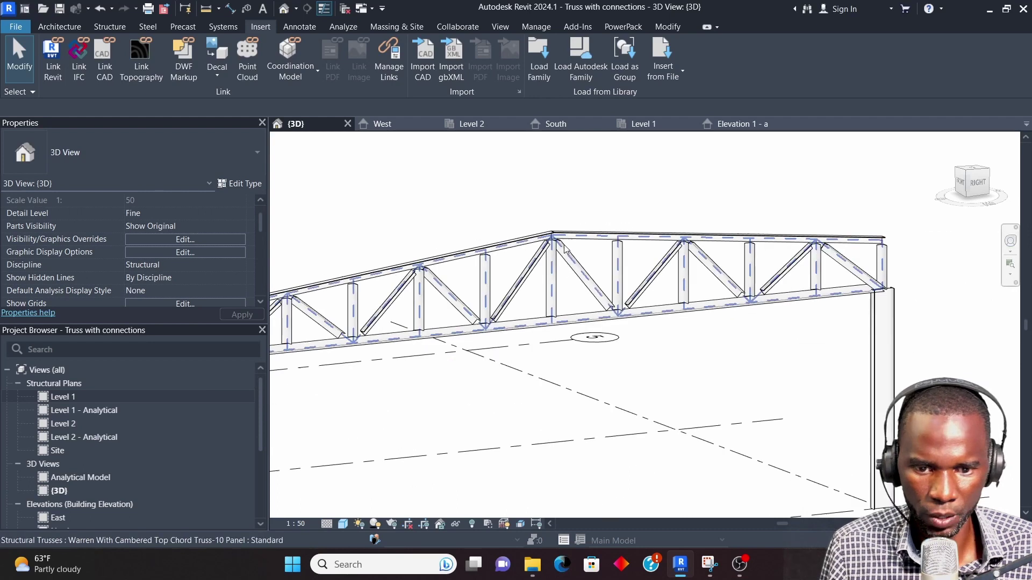
pyautogui.scroll(4, 625, 292)
pyautogui.scroll(-4, 625, 292)
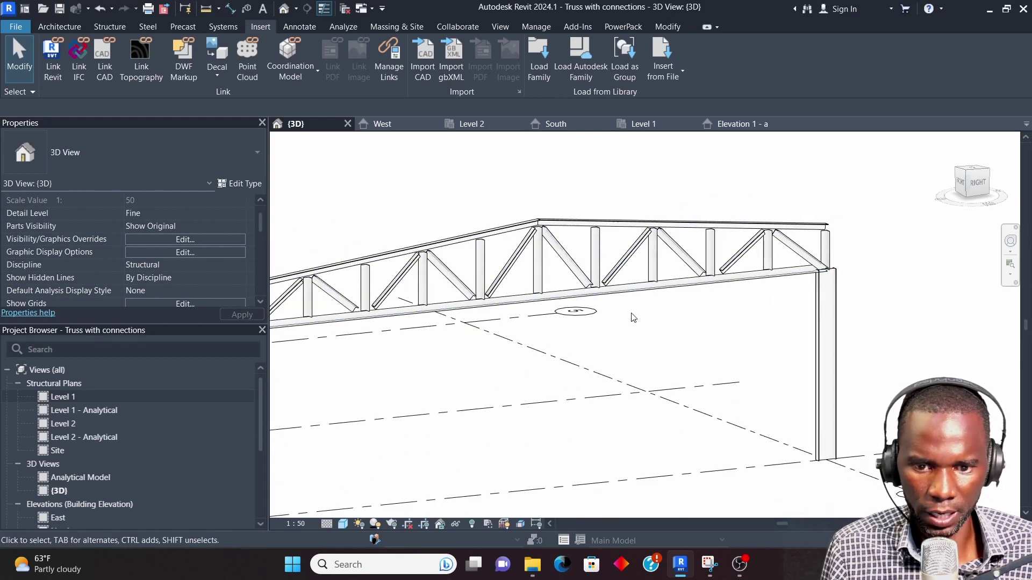
pyautogui.scroll(3, 502, 264)
pyautogui.scroll(5, 489, 252)
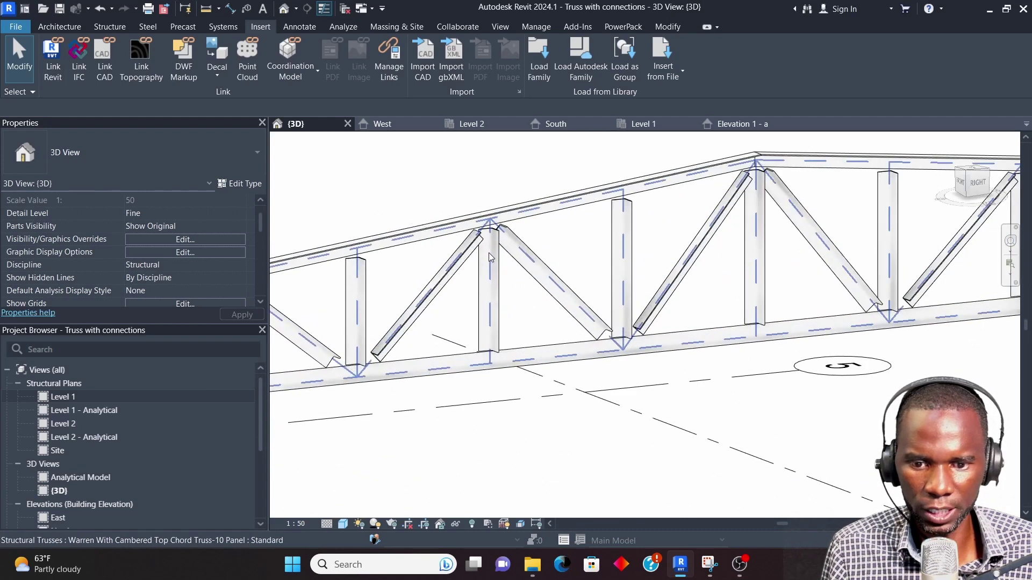
# - Open the Structural Connection Settings and remove all loaded connections, from Apex haunch to Vertical purlin plate
pyautogui.click(142, 27)
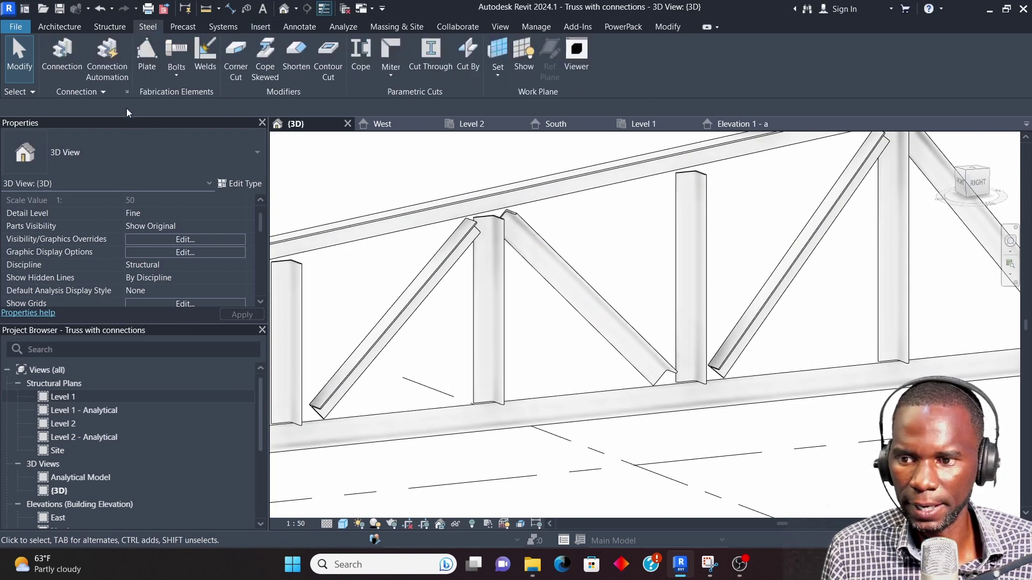
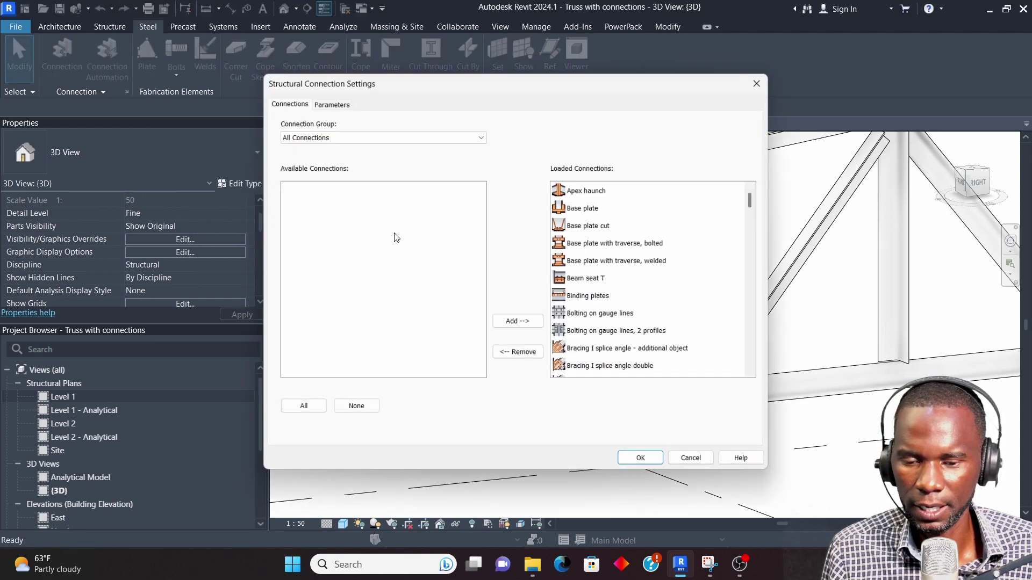
pyautogui.click(523, 354)
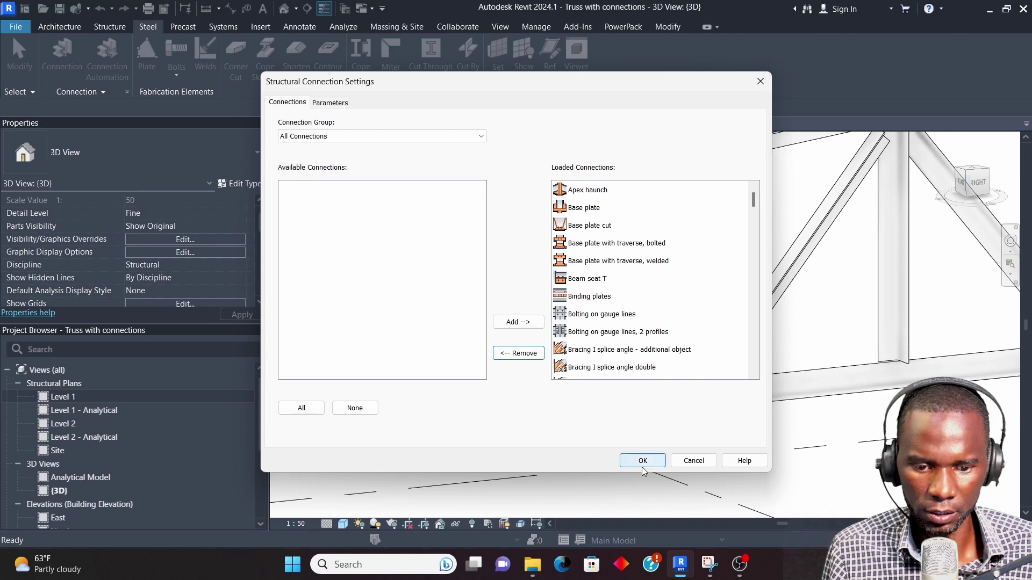
pyautogui.click(579, 196)
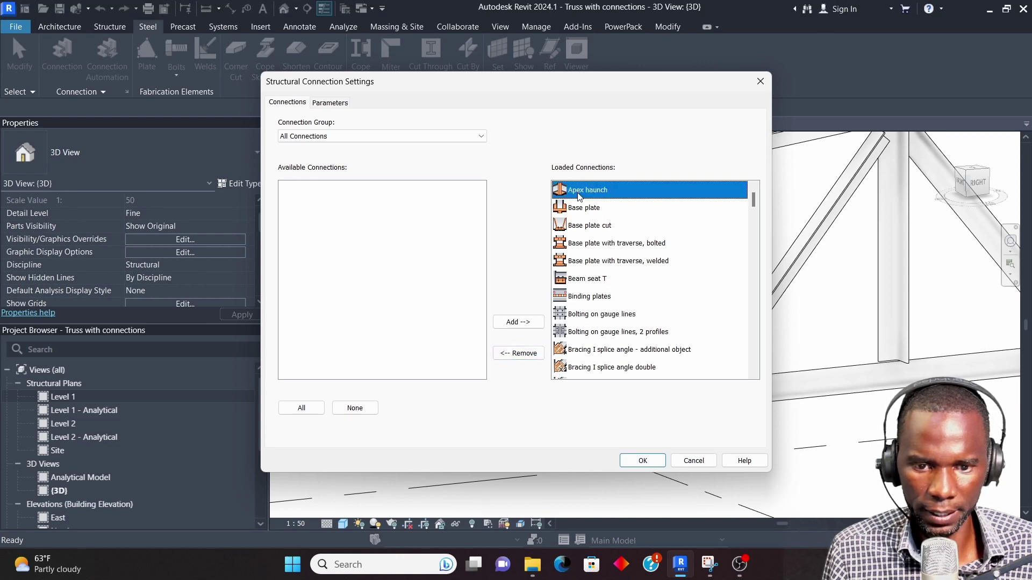
pyautogui.scroll(-10, 579, 197)
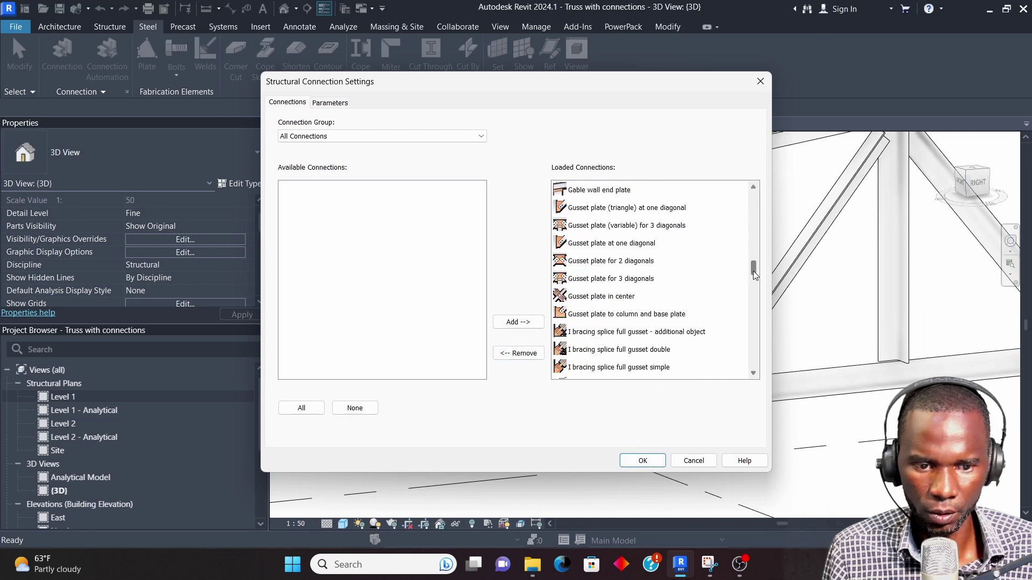
pyautogui.moveTo(753, 272); pyautogui.dragTo(759, 370)
pyautogui.keyDown('shift'); pyautogui.click(606, 370); pyautogui.keyUp('shift')
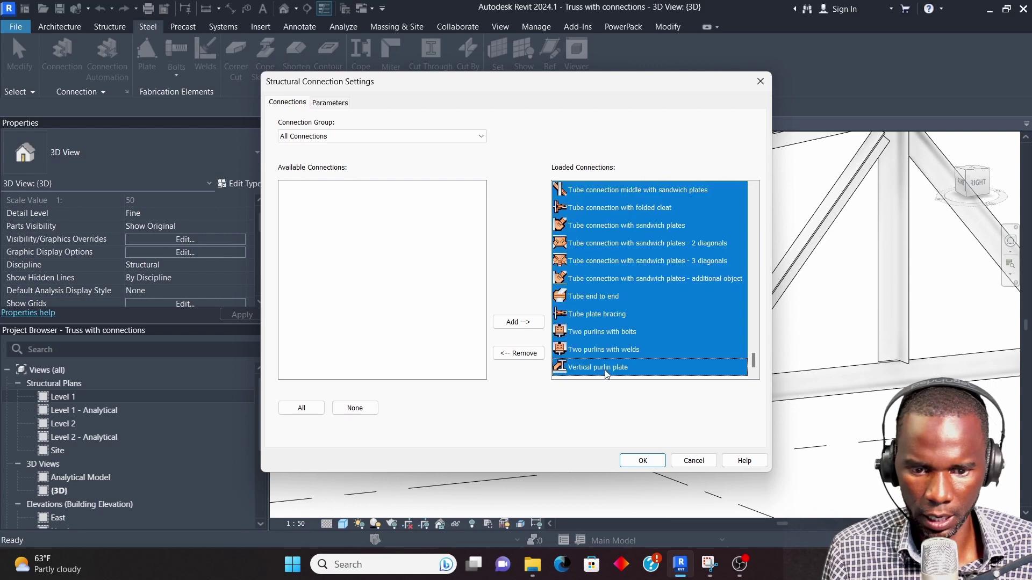
pyautogui.click(519, 354)
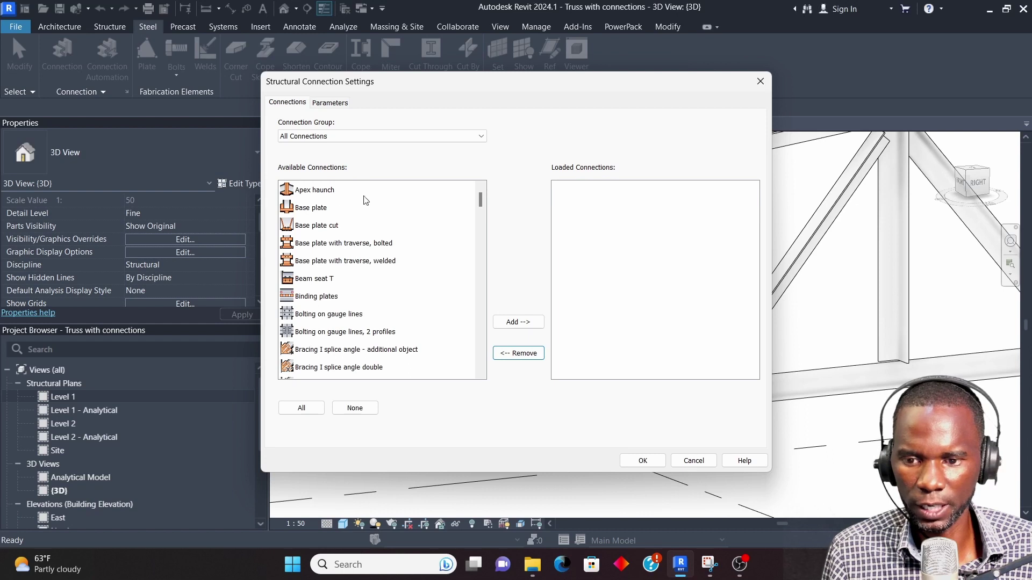
# - Keep the connection group at All Connections and add every available connection, from Apex haunch to Vertical purlin plate, to the loaded connections
pyautogui.click(480, 137)
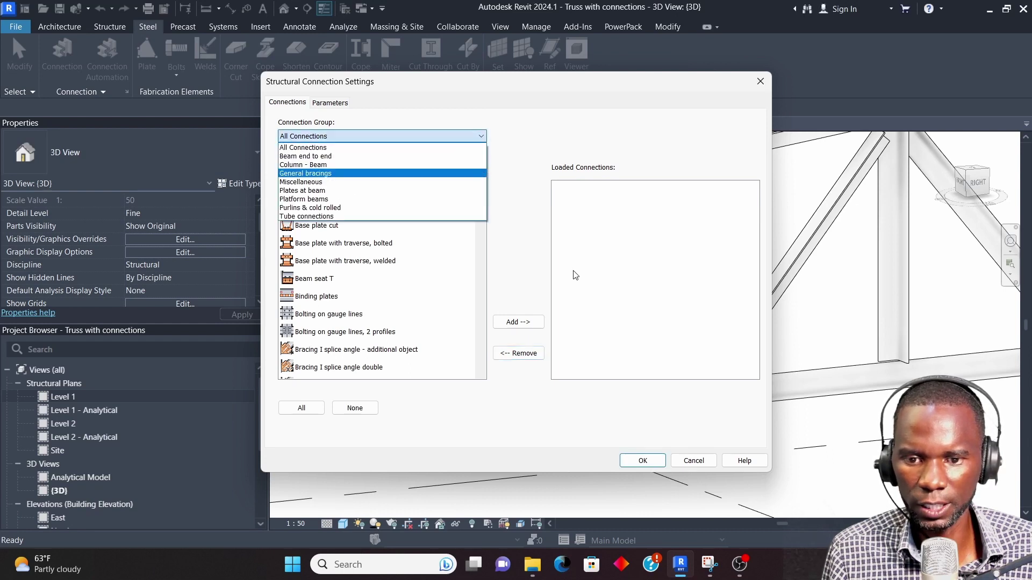
pyautogui.click(480, 146)
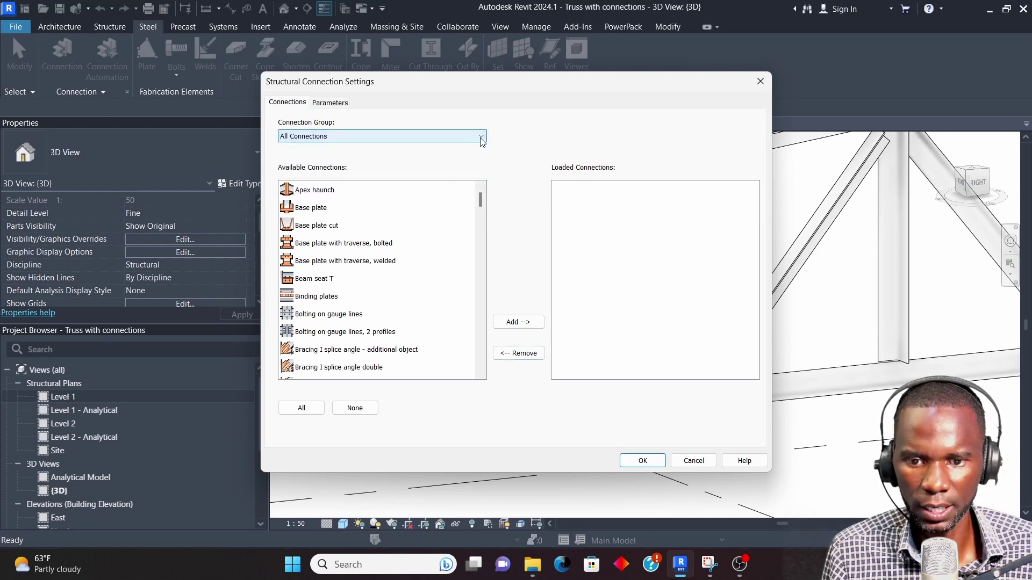
pyautogui.click(323, 194)
pyautogui.moveTo(491, 204); pyautogui.dragTo(499, 379)
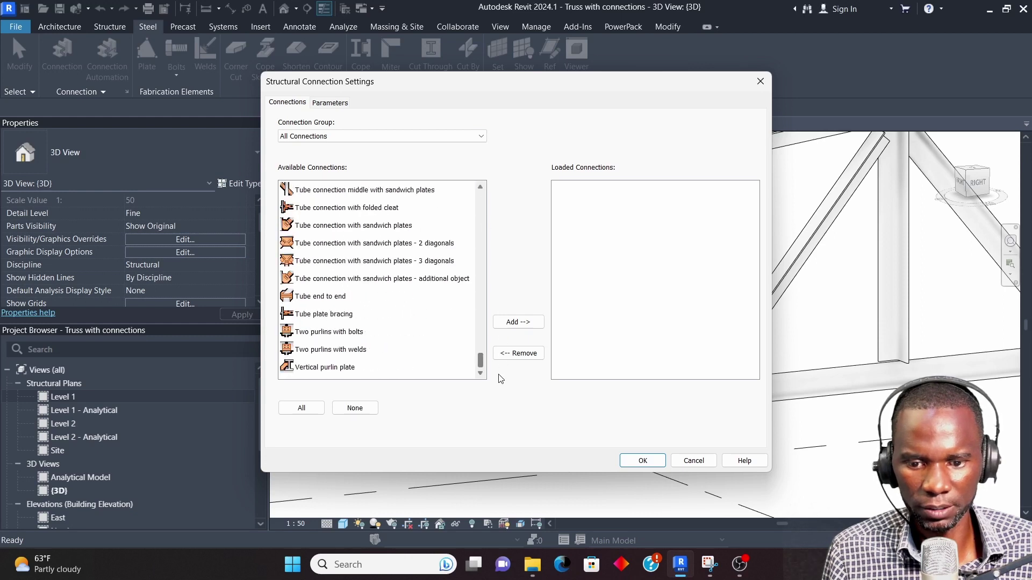
pyautogui.keyDown('shift'); pyautogui.click(342, 368); pyautogui.keyUp('shift')
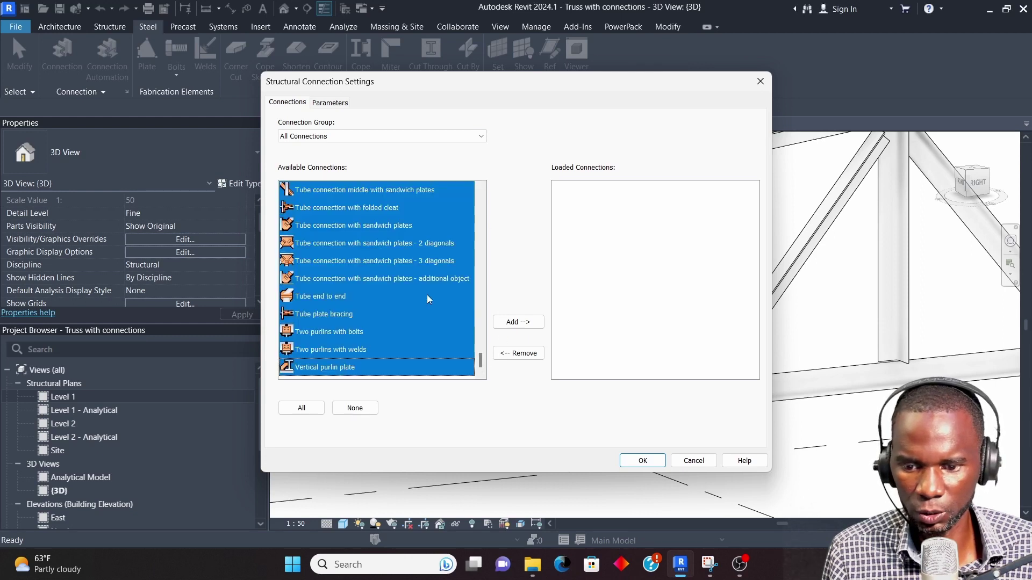
pyautogui.scroll(15, 401, 262)
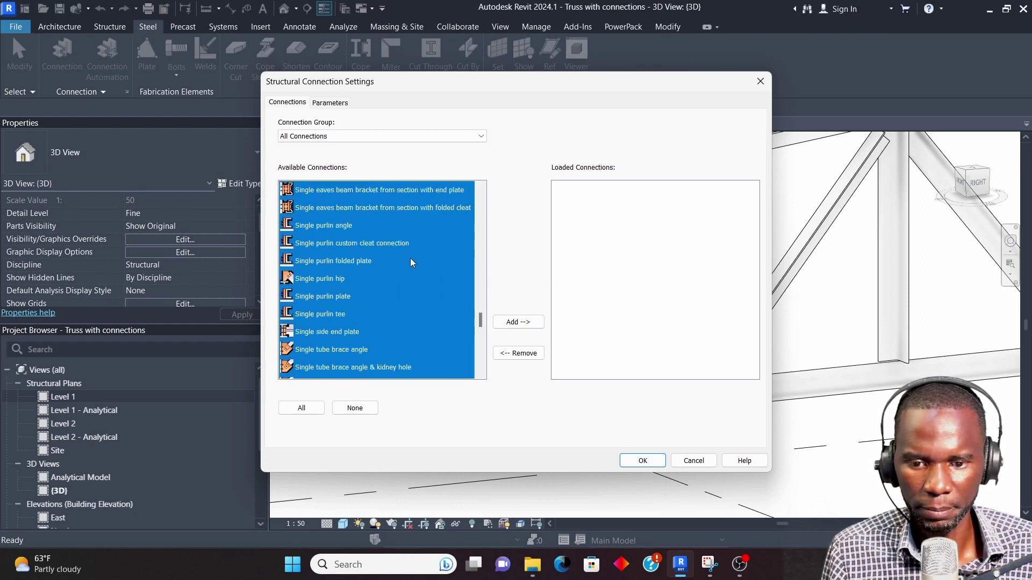
pyautogui.moveTo(482, 282); pyautogui.dragTo(481, 200)
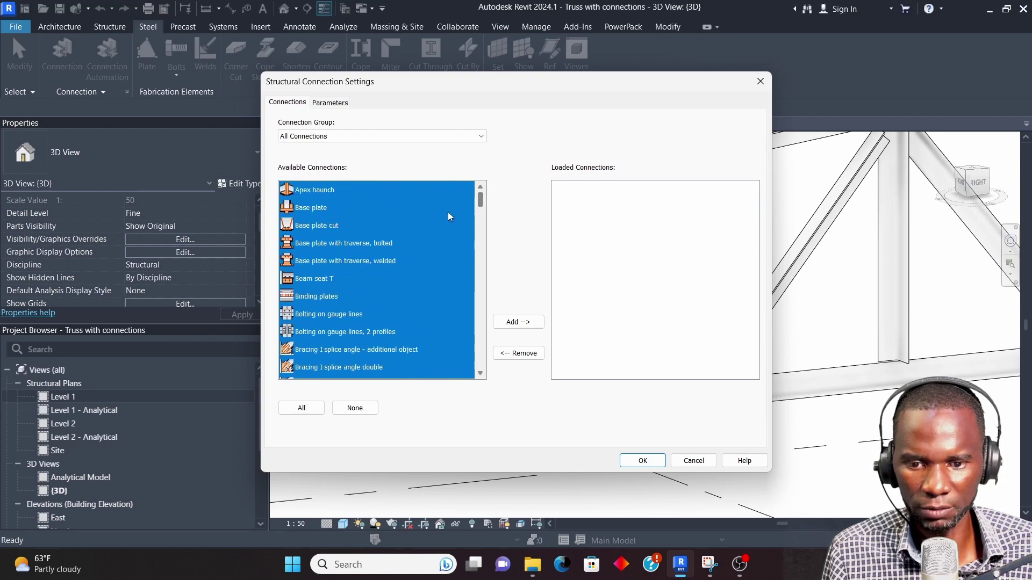
pyautogui.click(529, 323)
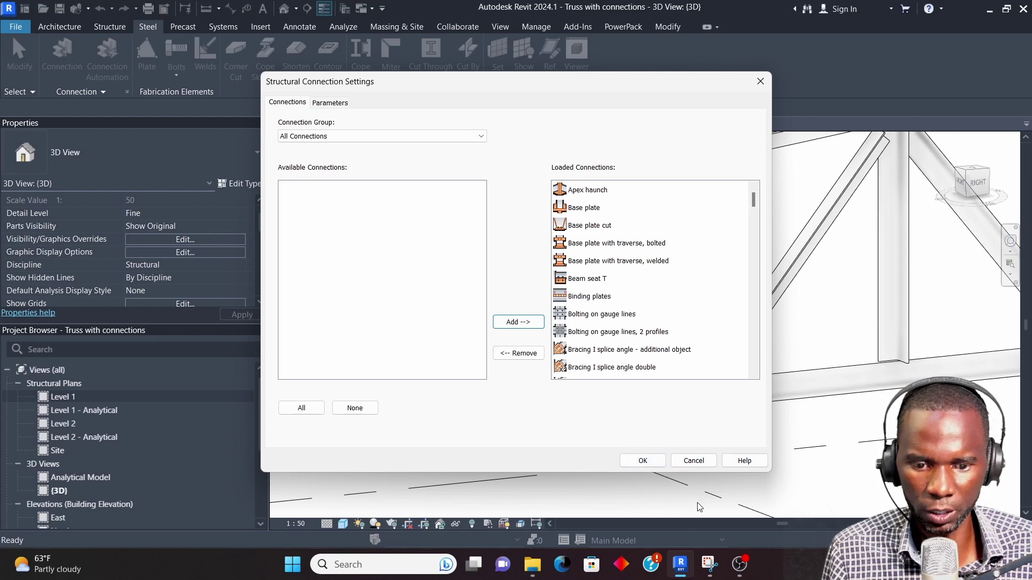
# - Confirm the Structural Connection Settings with all connections loaded and return to the truss in the 3D view
pyautogui.click(643, 461)
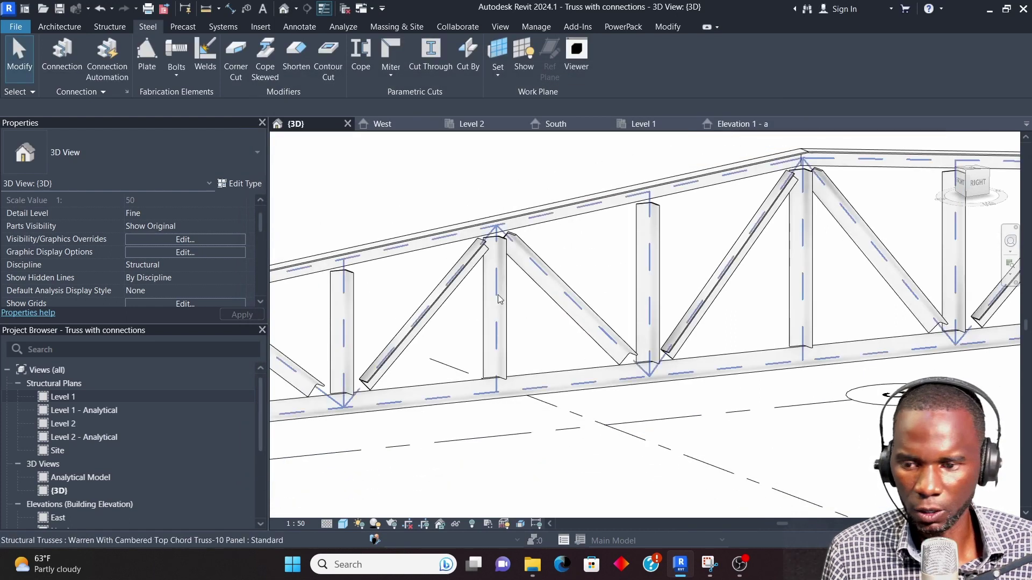
pyautogui.scroll(-3, 496, 298)
pyautogui.scroll(3, 368, 258)
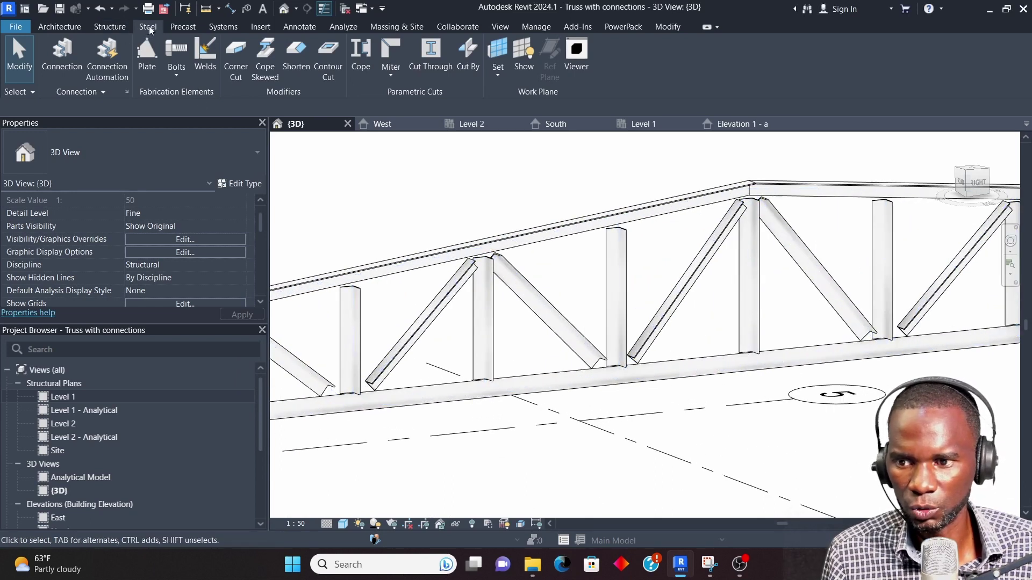
# - Start a new structural connection, search the types for "gusset" and choose Gusset plate for 3 diagonals T
pyautogui.click(60, 70)
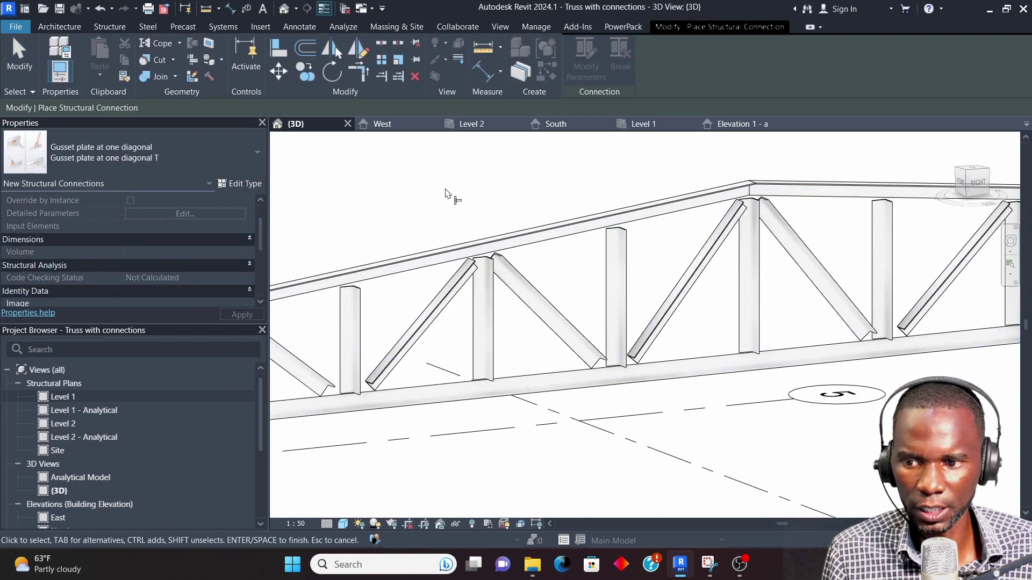
pyautogui.click(247, 157)
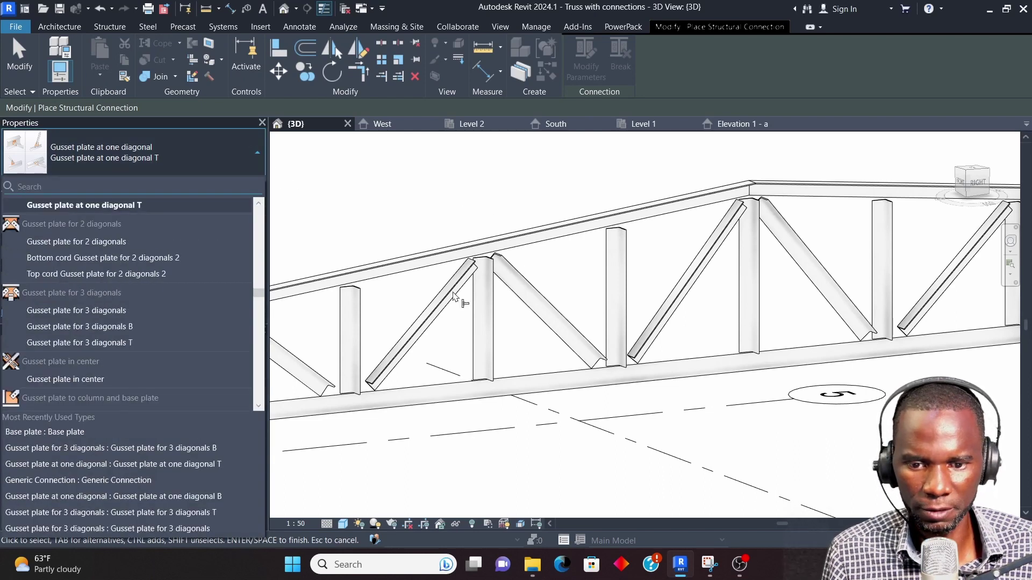
pyautogui.click(98, 186)
pyautogui.write('g')
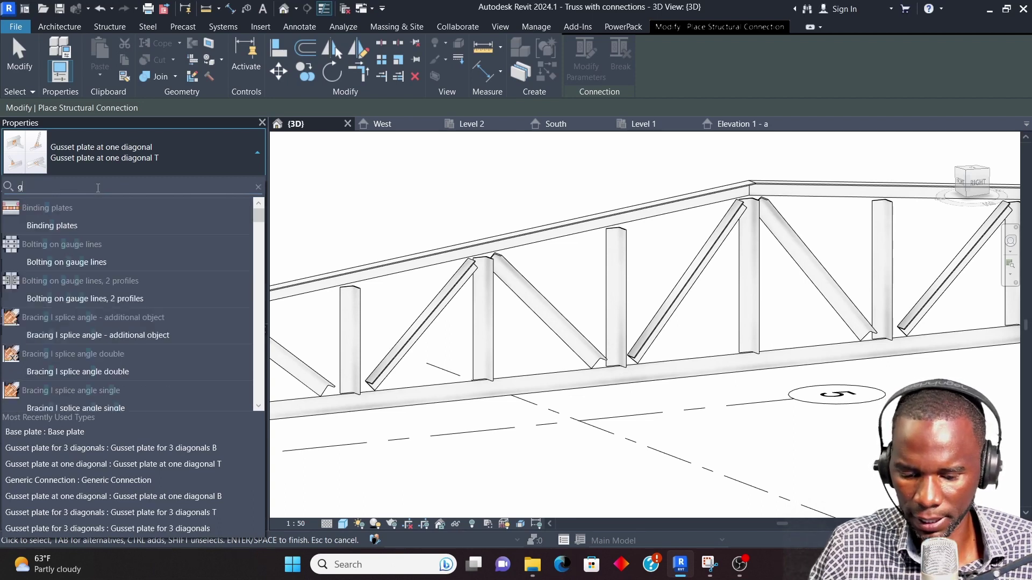
pyautogui.write('usset')
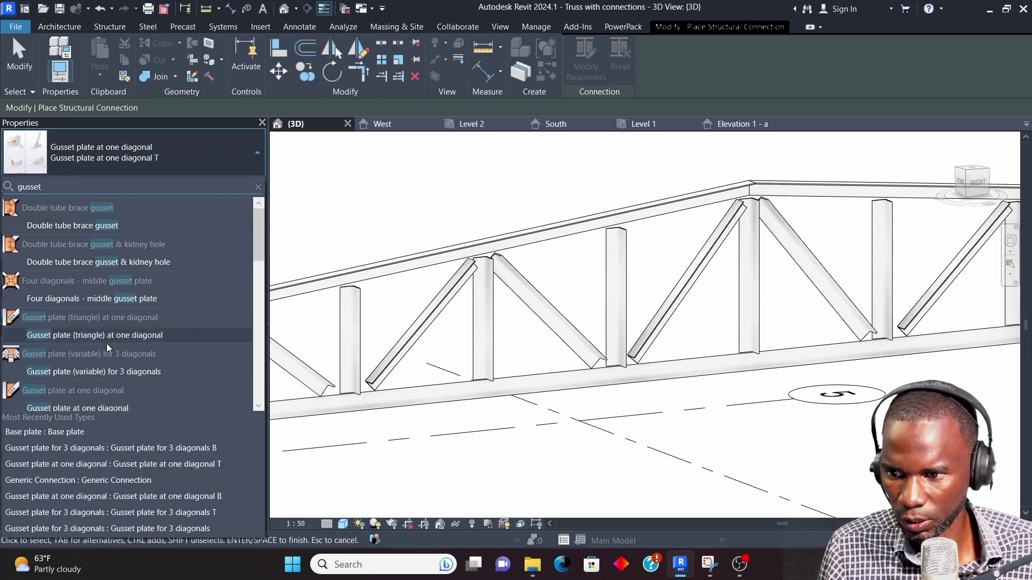
pyautogui.scroll(-4, 59, 344)
pyautogui.click(48, 359)
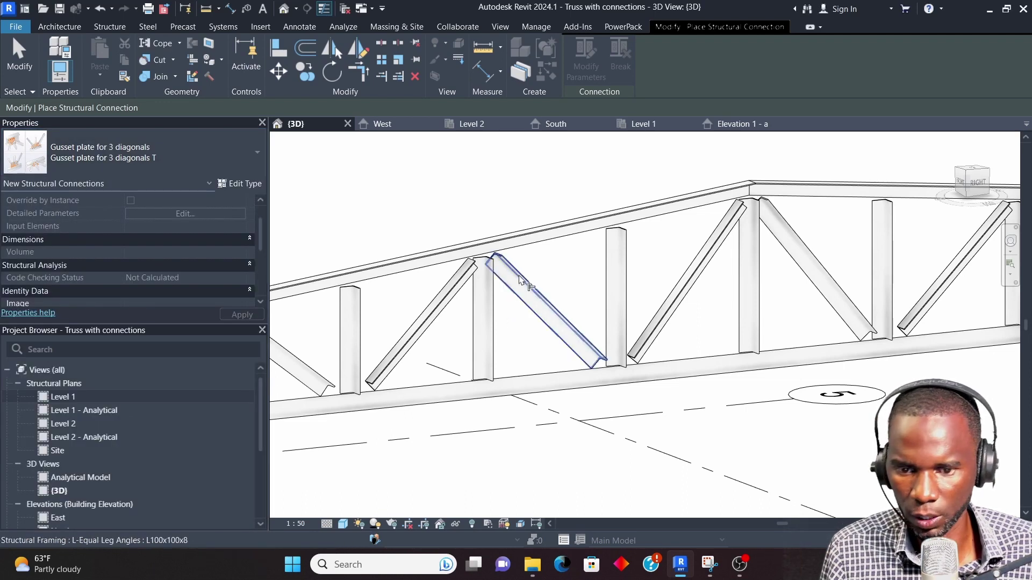
# - Place the gusset connection on the sloping top chord, the diagonal descending toward the apex, the vertical and the other diagonal at that joint
pyautogui.scroll(-2, 521, 269)
pyautogui.click(526, 255)
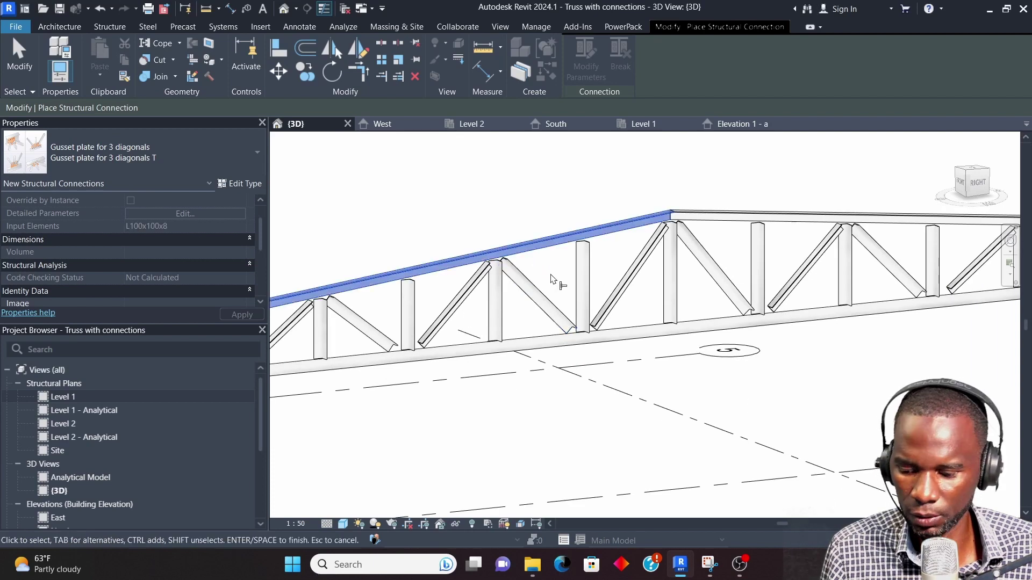
pyautogui.click(534, 292)
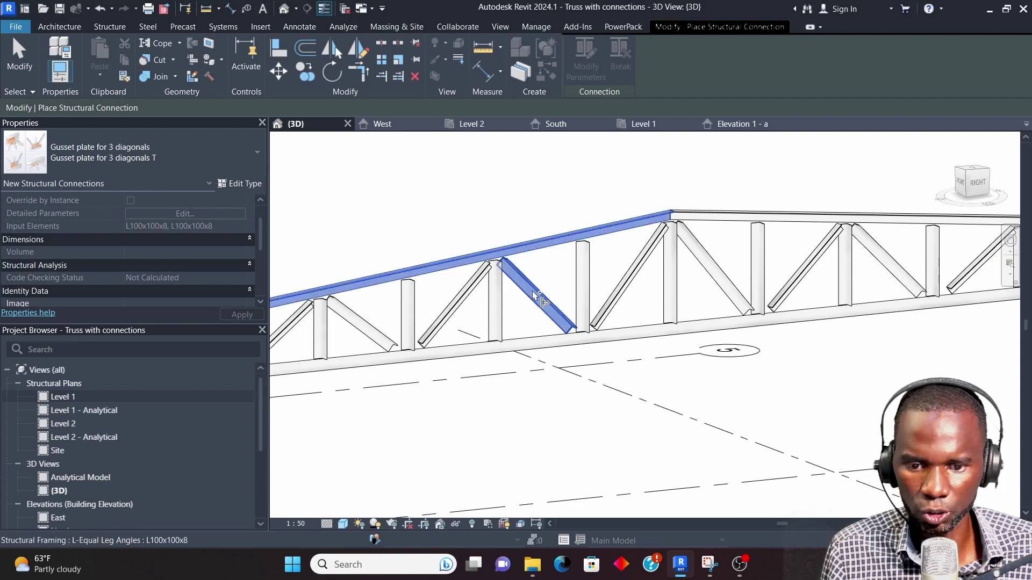
pyautogui.click(506, 314)
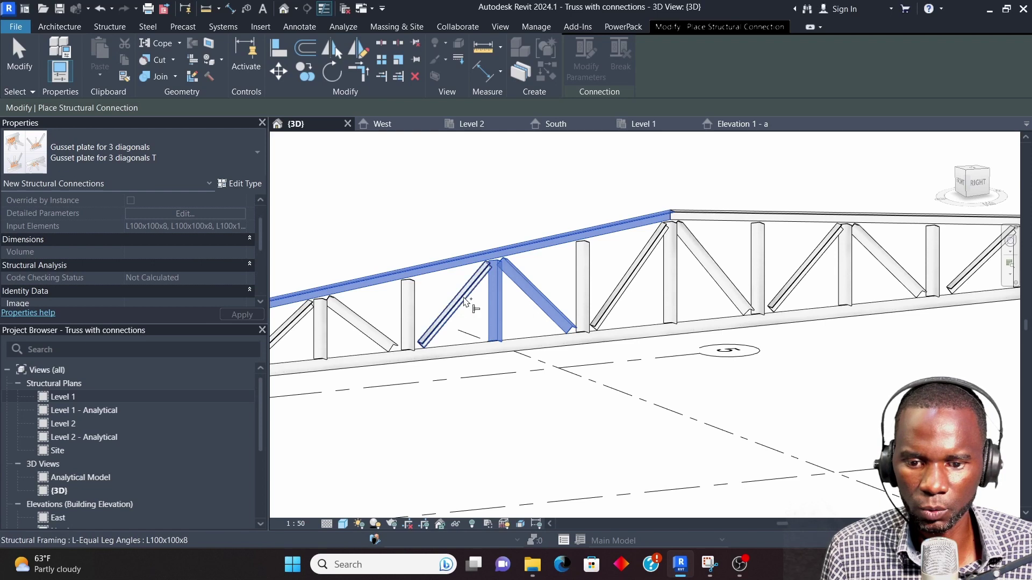
pyautogui.keyDown('ctrl'); pyautogui.click(457, 301); pyautogui.keyUp('ctrl')
pyautogui.rightClick(479, 177)
pyautogui.click(508, 183)
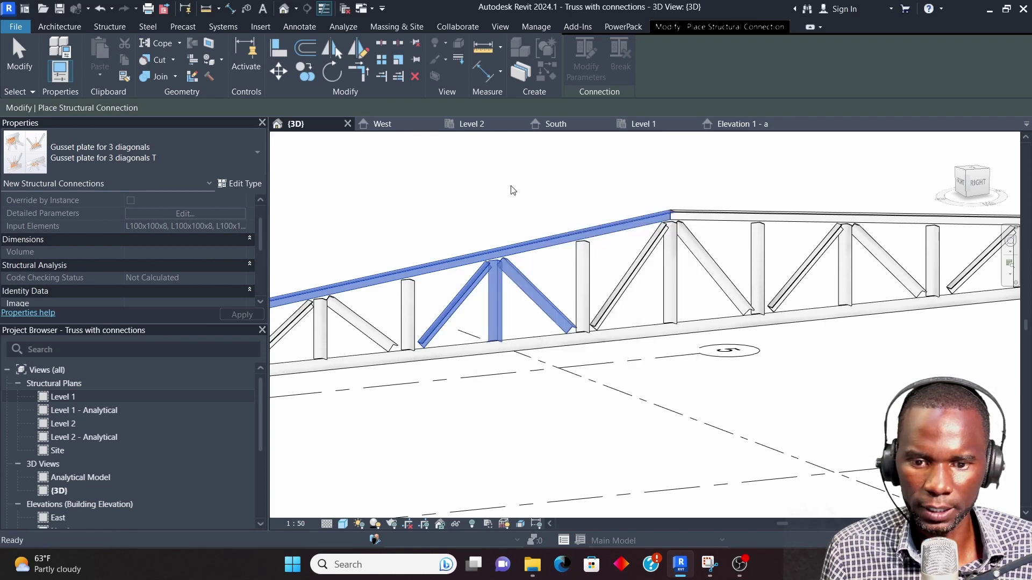
# - Examine the new gusset plate, its bolts and the numbered order of its connected members
pyautogui.scroll(2, 517, 230)
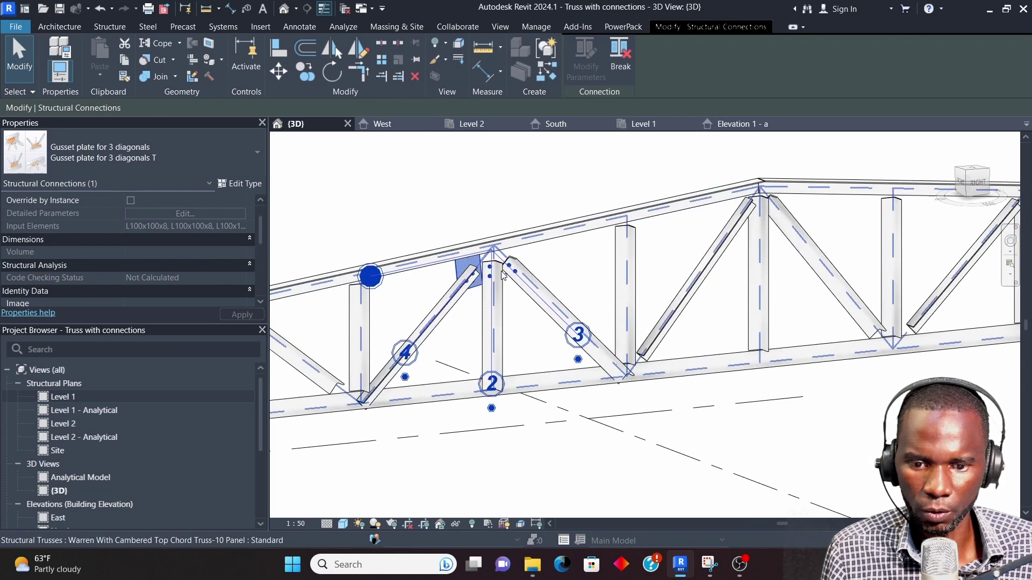
pyautogui.press('Escape')
pyautogui.scroll(3, 478, 332)
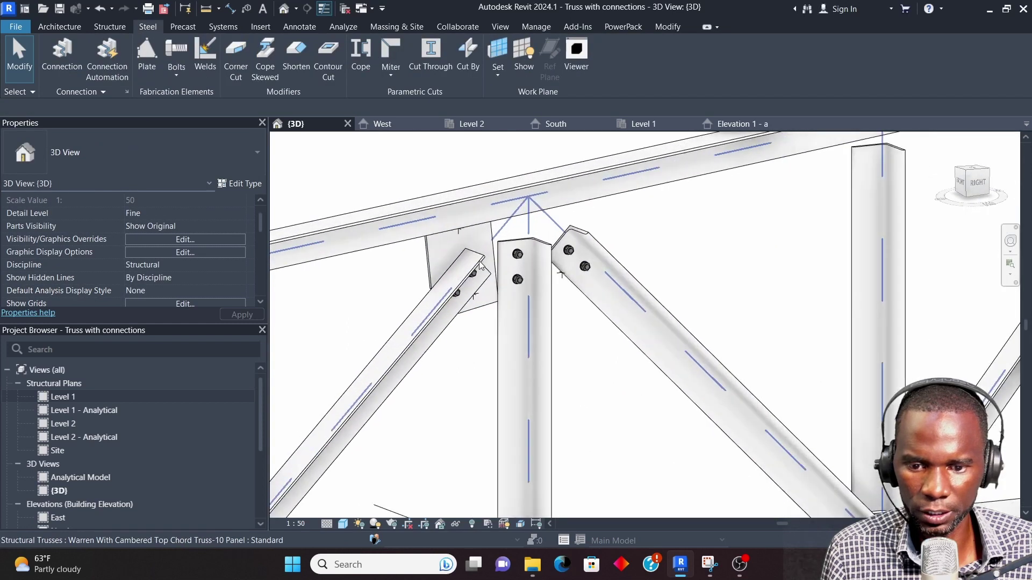
pyautogui.scroll(2, 480, 317)
pyautogui.click(491, 252)
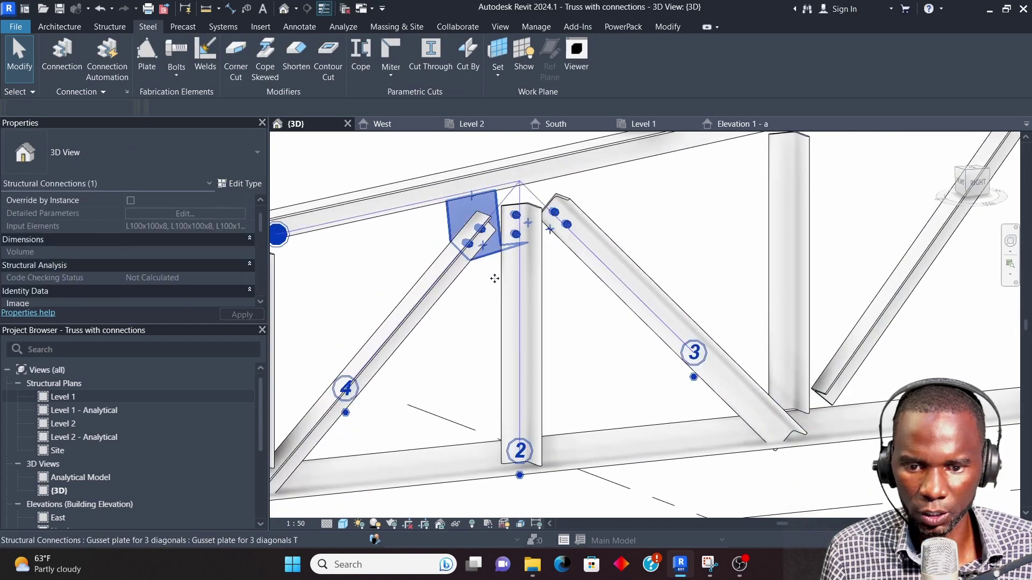
pyautogui.scroll(-1, 518, 281)
pyautogui.scroll(-1, 531, 296)
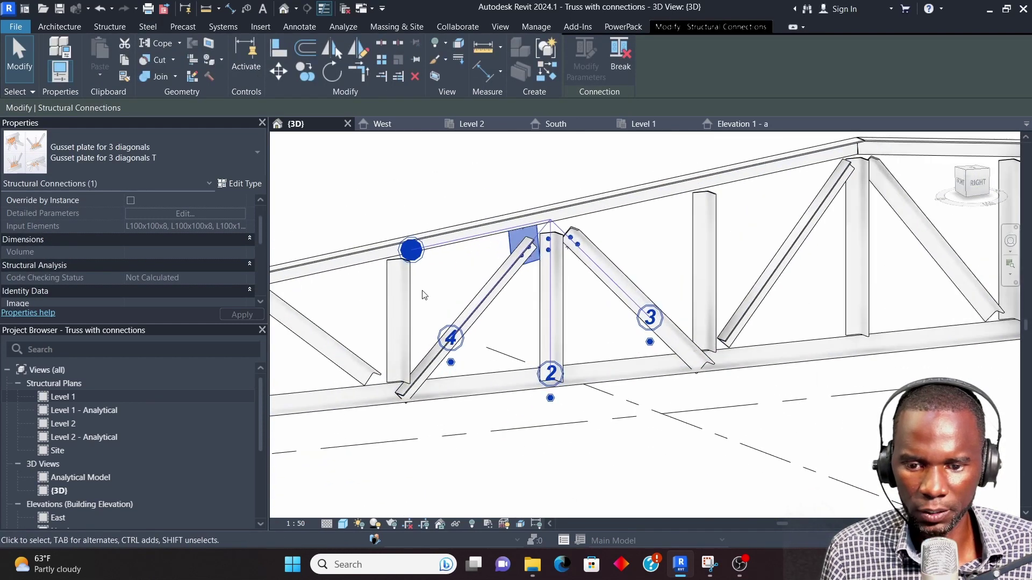
pyautogui.scroll(1, 422, 292)
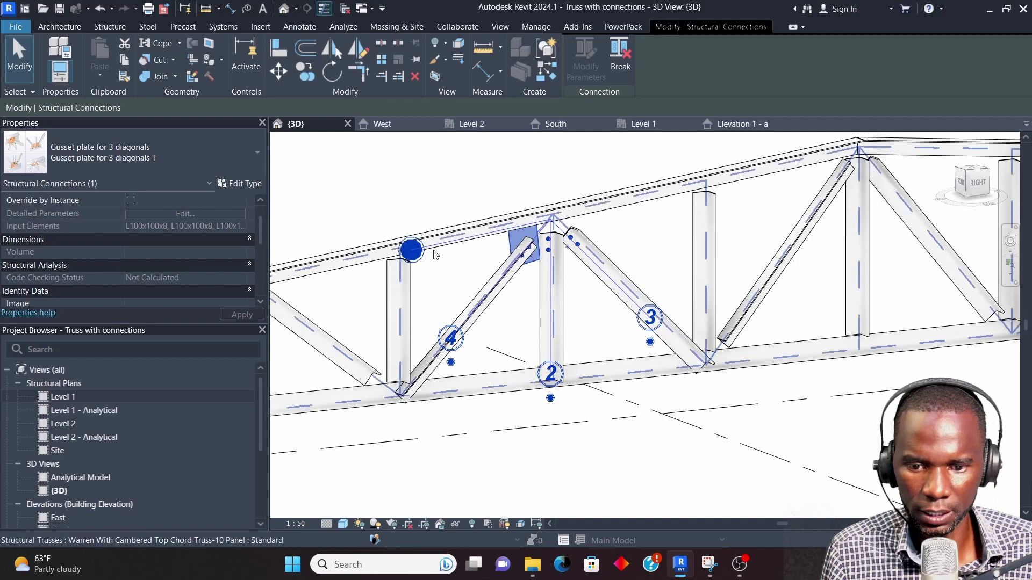
# - Reorder the gusset connection's members by making the left diagonal, vertical, right diagonal and finally the top chord primary, then deselect it
pyautogui.click(418, 255)
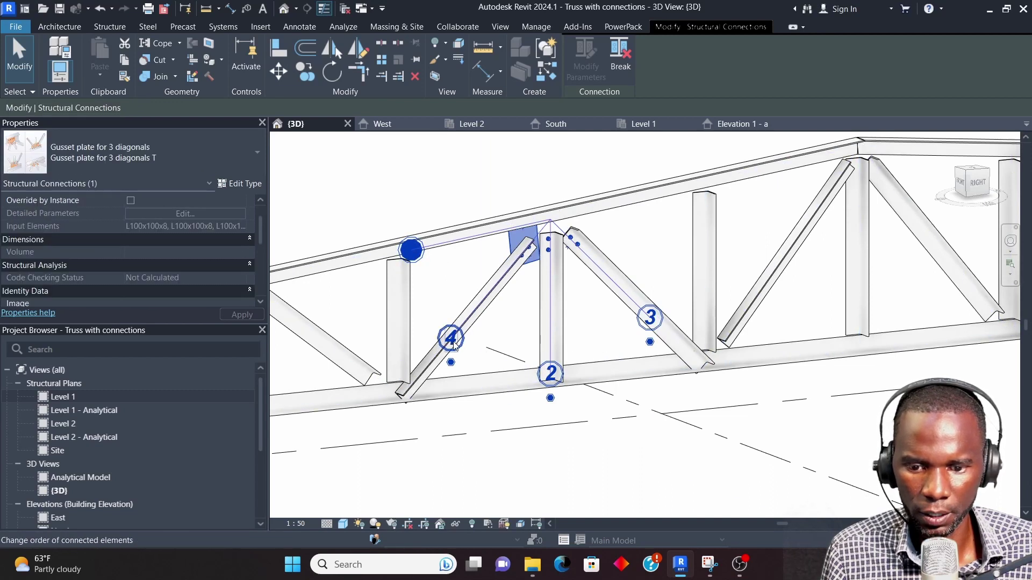
pyautogui.moveTo(453, 345); pyautogui.dragTo(554, 377)
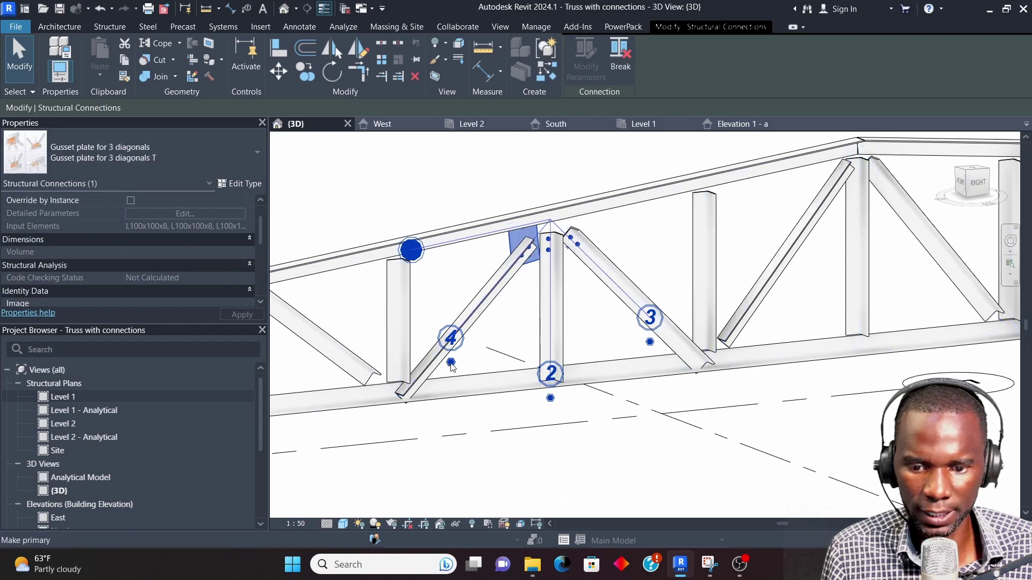
pyautogui.click(451, 363)
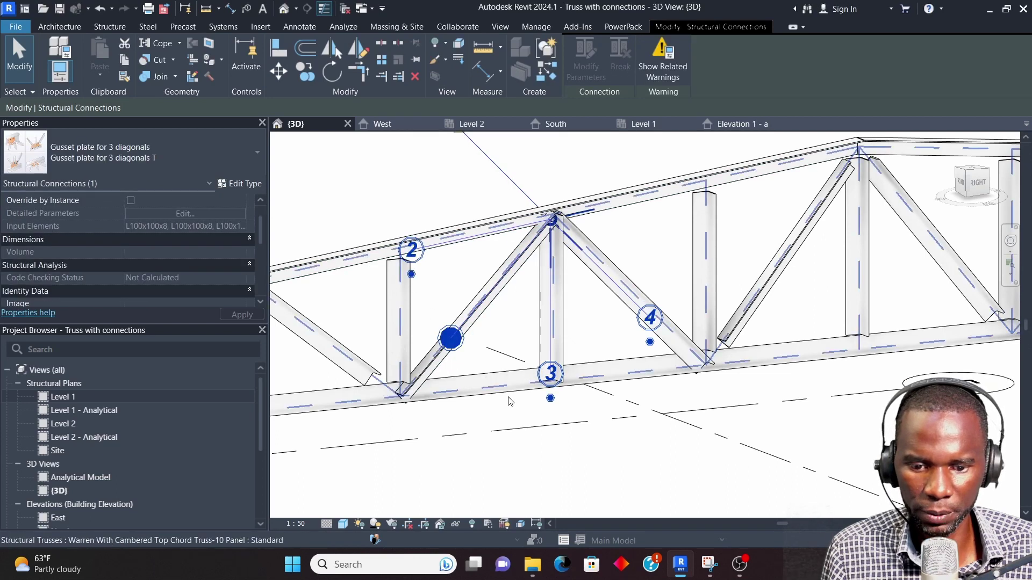
pyautogui.click(551, 400)
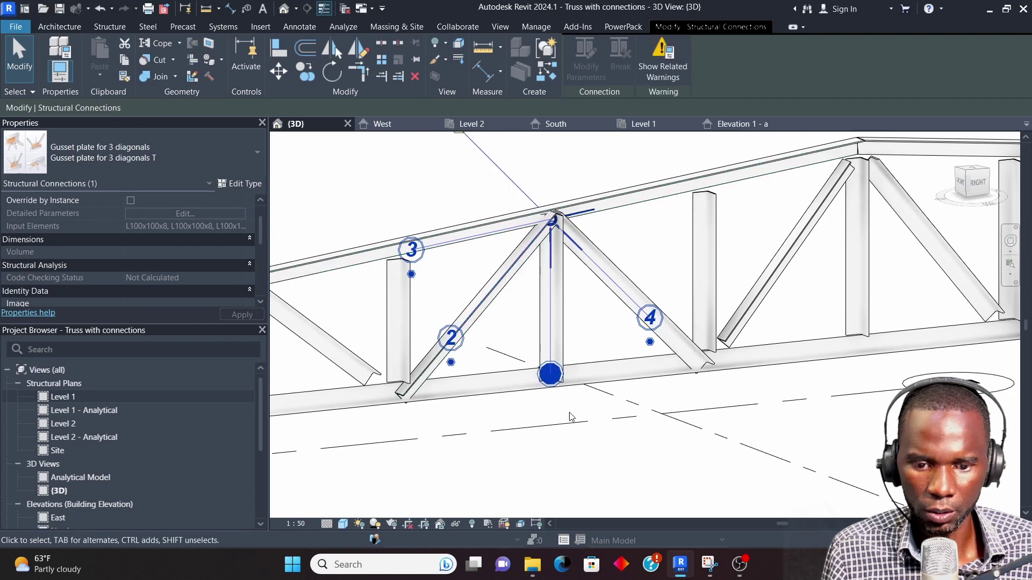
pyautogui.click(651, 343)
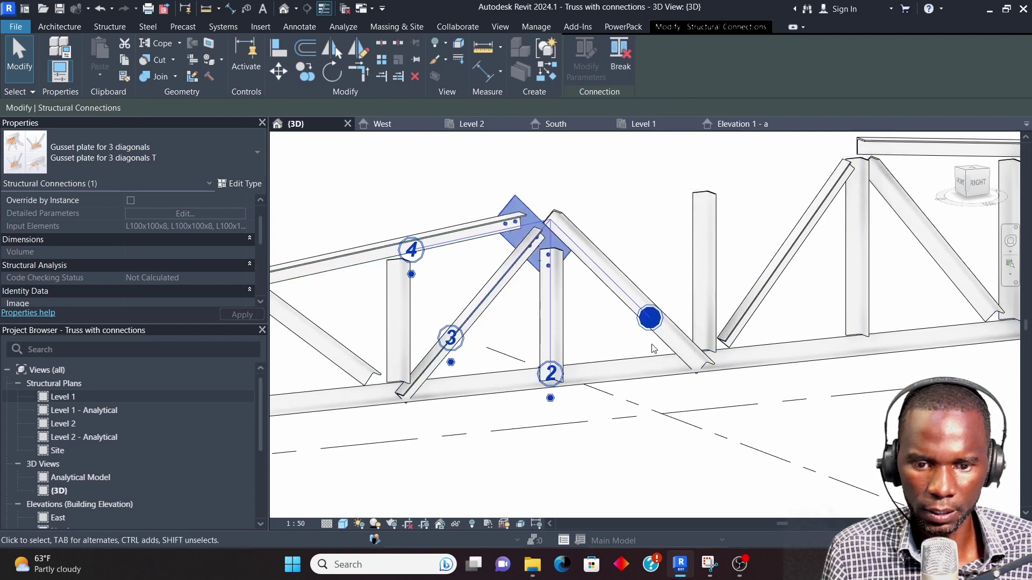
pyautogui.click(411, 274)
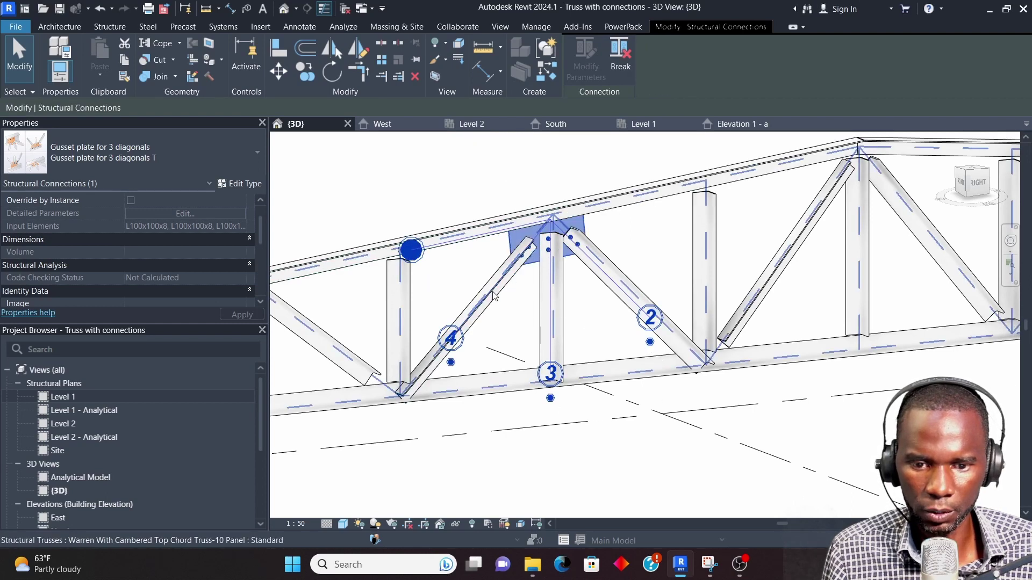
pyautogui.click(648, 262)
# - Examine the reordered gusset plate and the bolts on the vertical and both diagonals from several angles
pyautogui.keyDown('shift'); pyautogui.moveTo(648, 262); pyautogui.dragTo(476, 248, button='middle'); pyautogui.keyUp('shift')
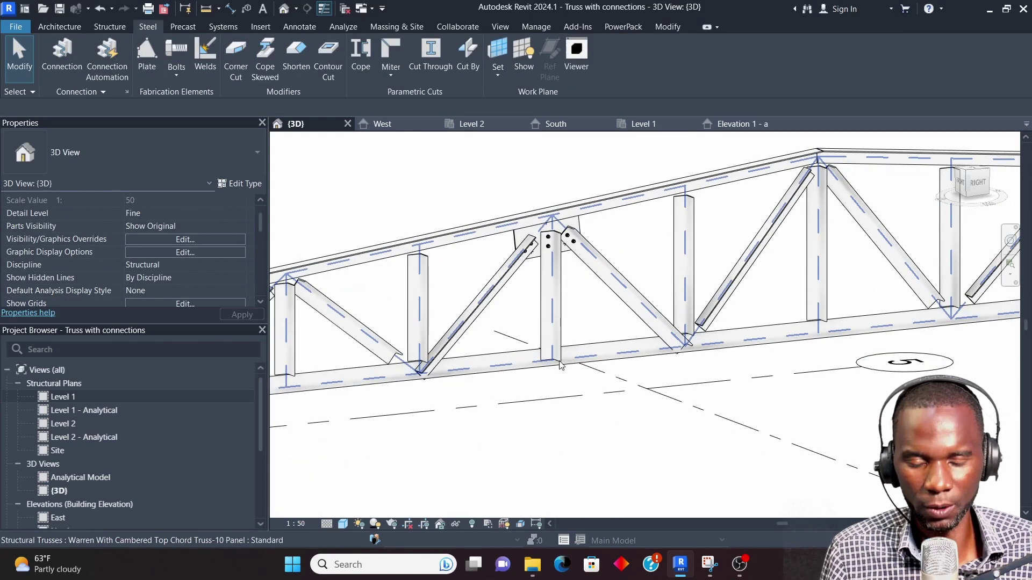
pyautogui.scroll(2, 538, 242)
pyautogui.scroll(-3, 614, 192)
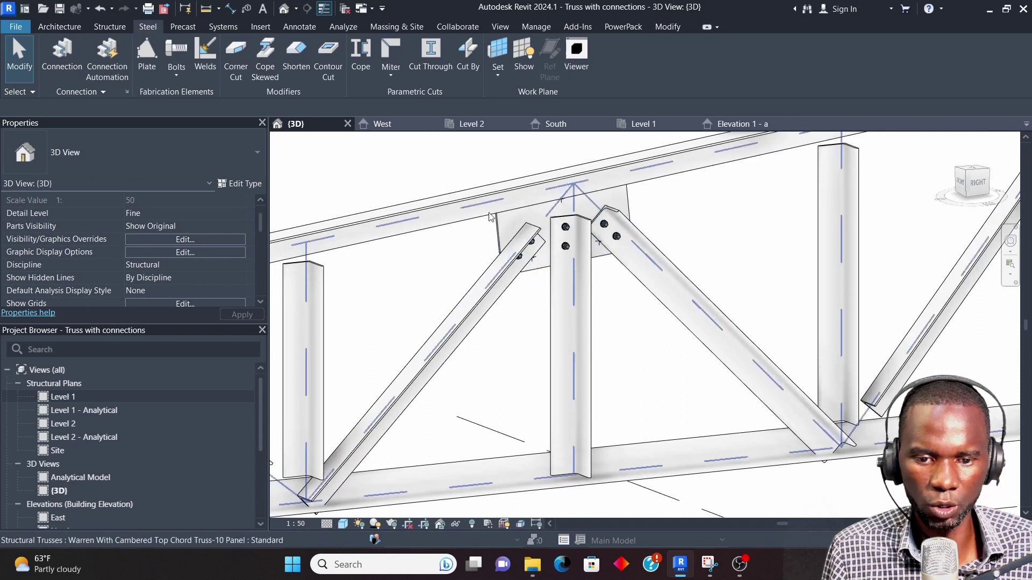
pyautogui.scroll(4, 538, 263)
pyautogui.scroll(-3, 544, 275)
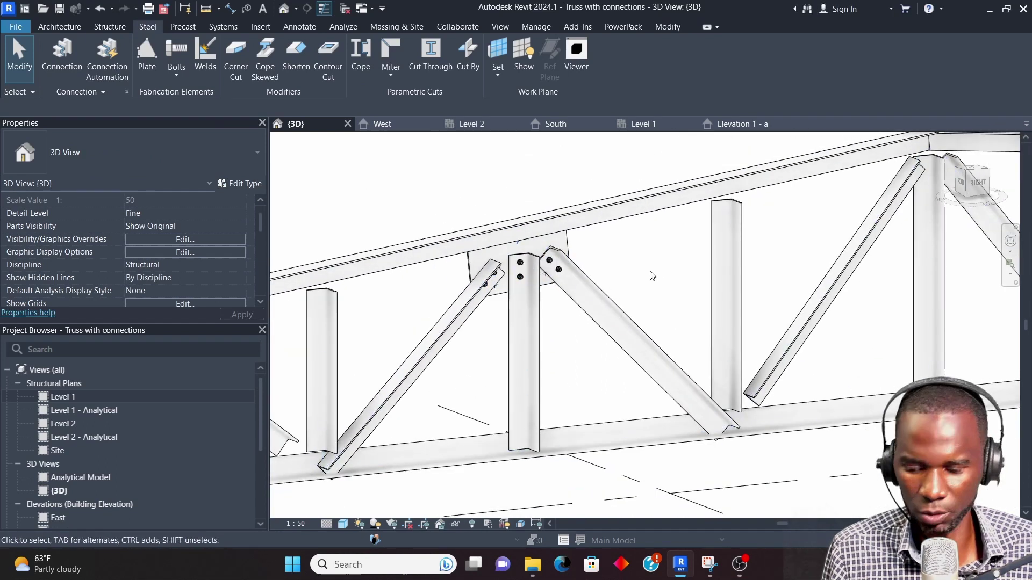
pyautogui.keyDown('shift'); pyautogui.moveTo(668, 283); pyautogui.dragTo(567, 272, button='middle'); pyautogui.keyUp('shift')
pyautogui.scroll(-1, 694, 283)
pyautogui.click(554, 239)
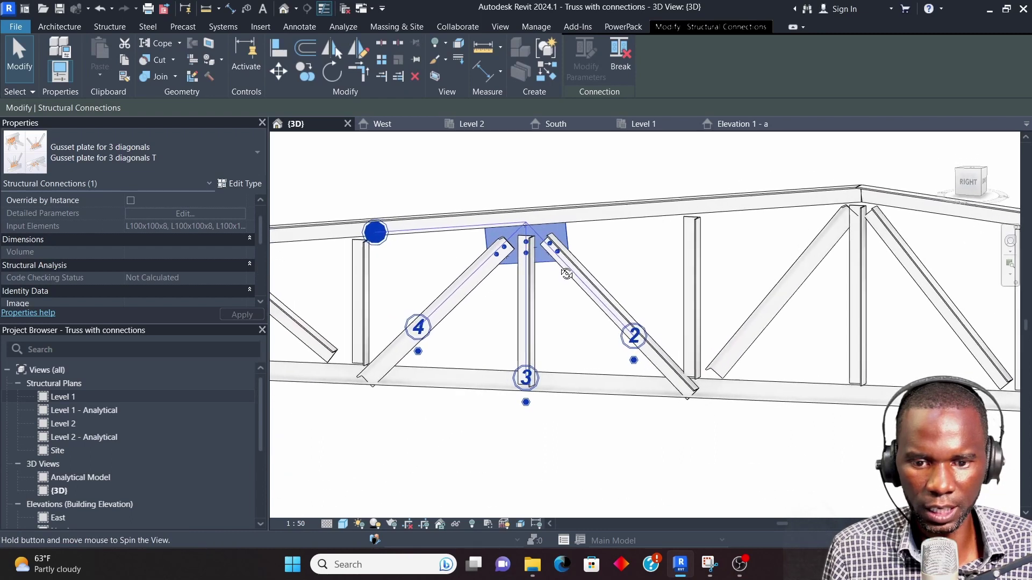
pyautogui.scroll(3, 526, 242)
pyautogui.click(627, 354)
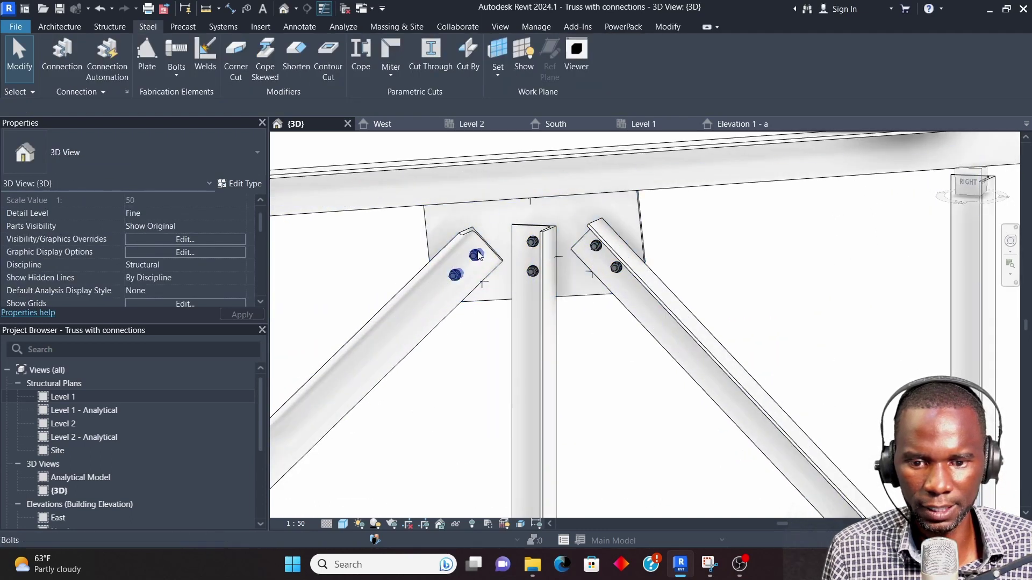
pyautogui.scroll(-3, 593, 334)
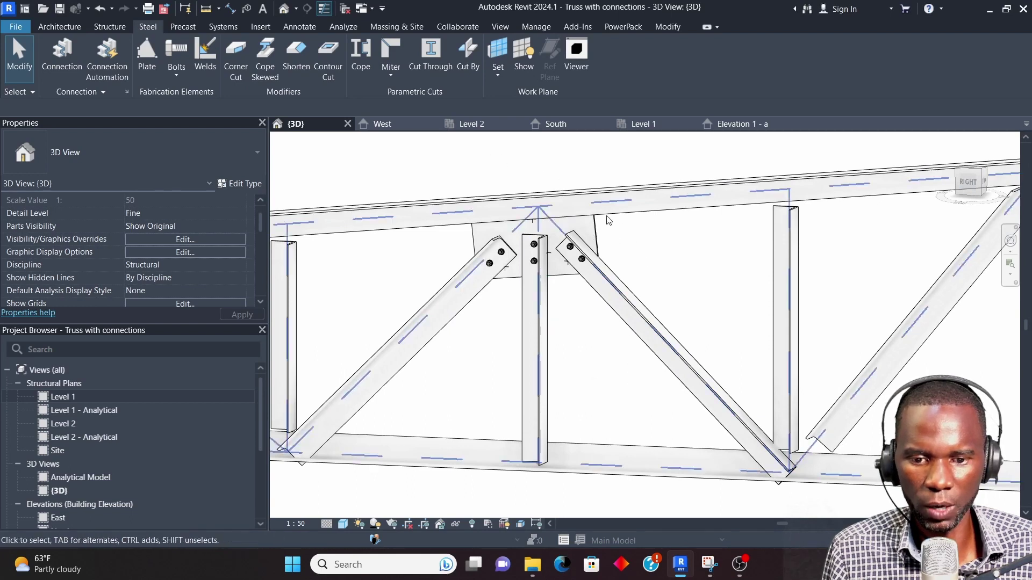
pyautogui.scroll(4, 540, 285)
pyautogui.scroll(-2, 542, 293)
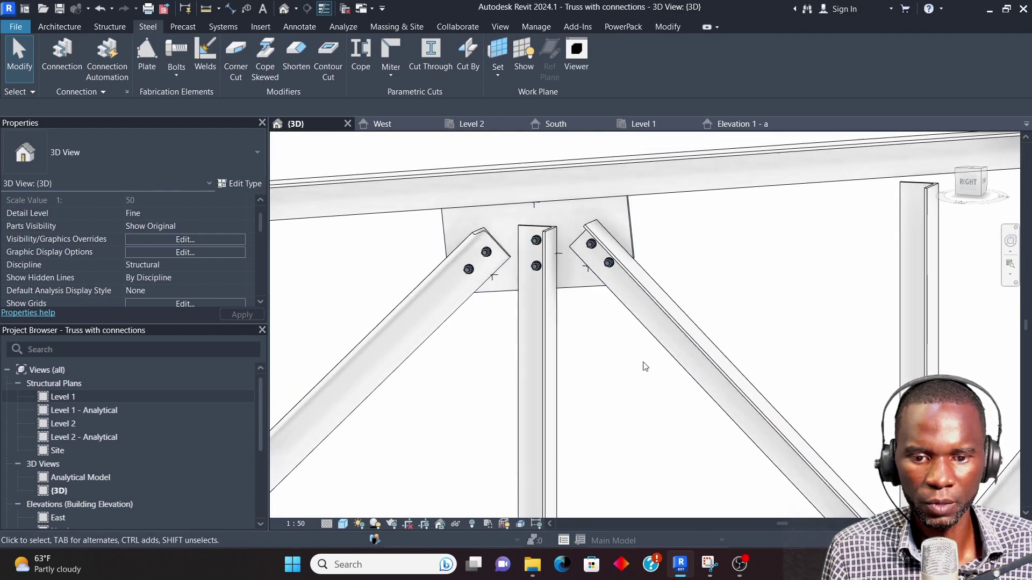
# - Review the gusset connection type's plate thickness and diagonal-to-profile distances, closing its parameters without changes
pyautogui.click(567, 289)
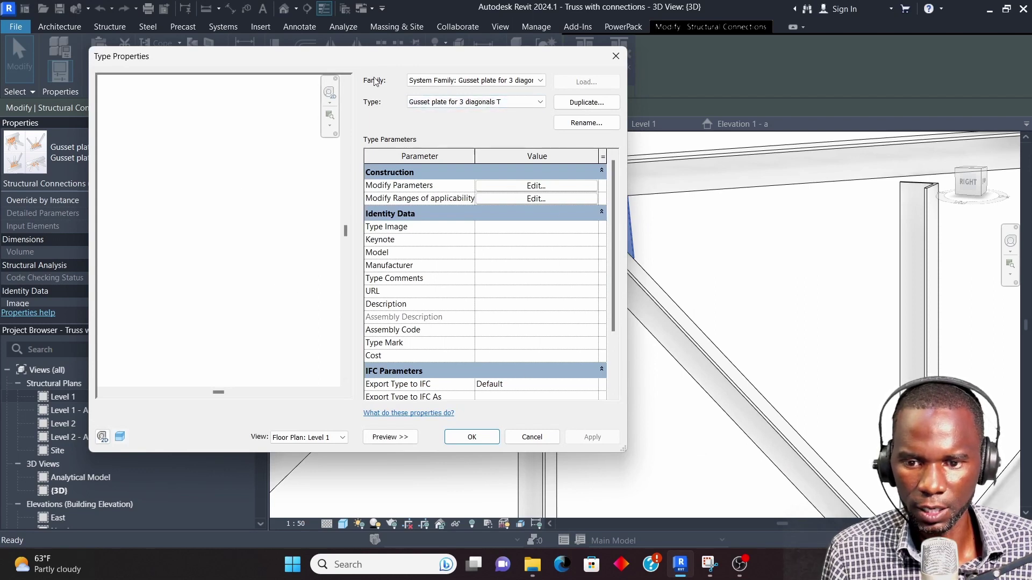
pyautogui.click(495, 189)
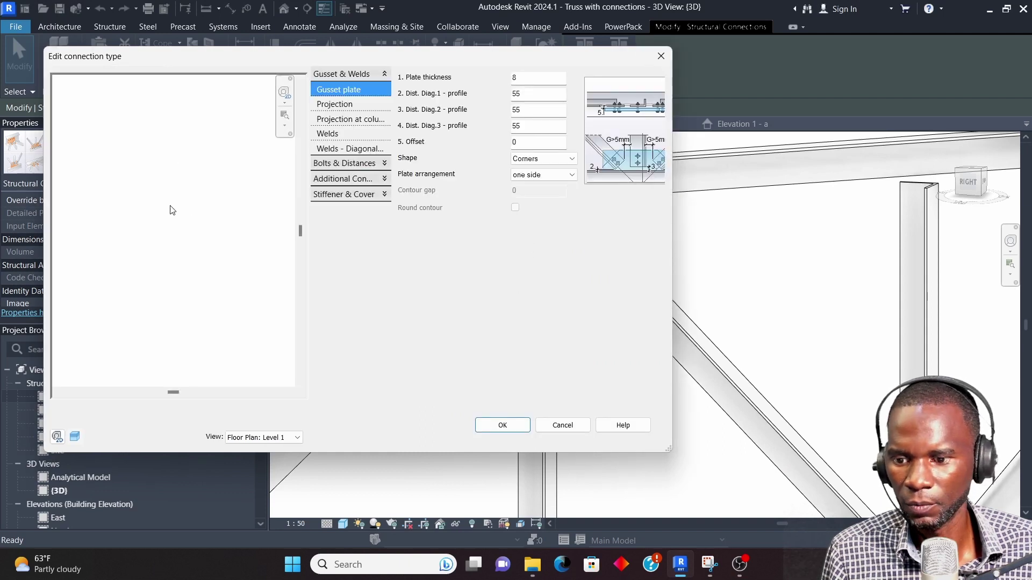
pyautogui.moveTo(480, 65); pyautogui.dragTo(331, 59)
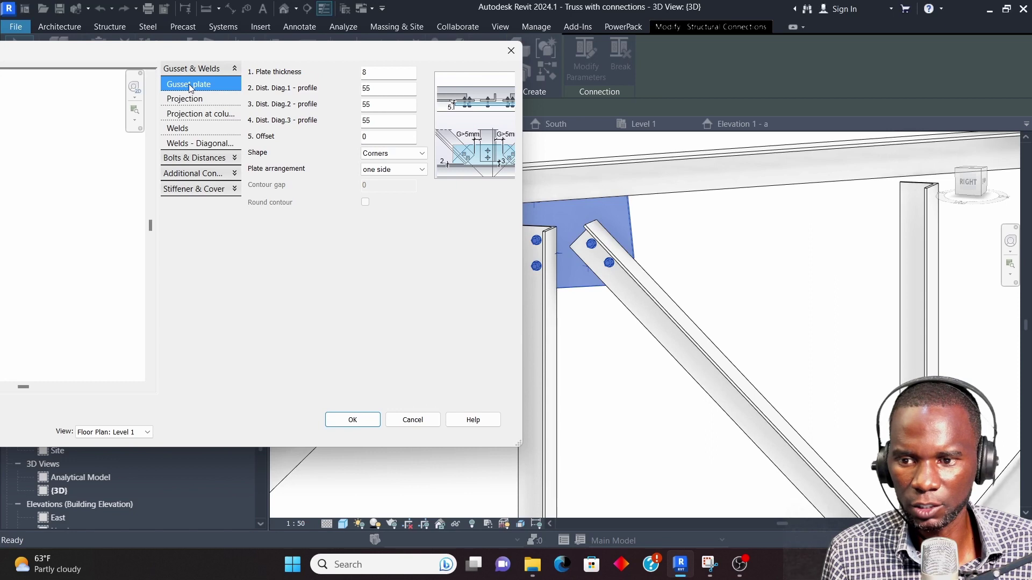
pyautogui.click(391, 73)
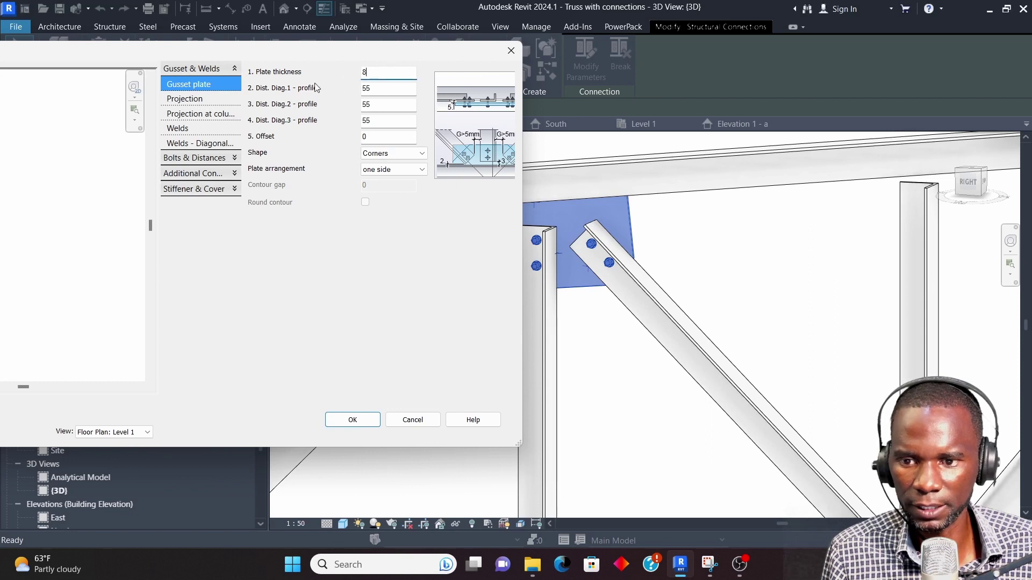
pyautogui.click(375, 89)
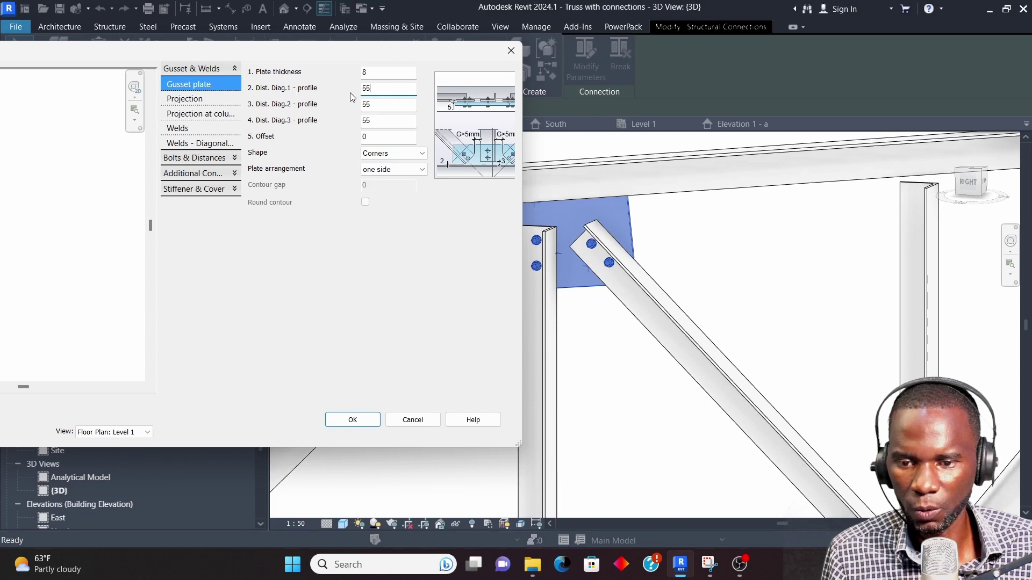
pyautogui.click(377, 102)
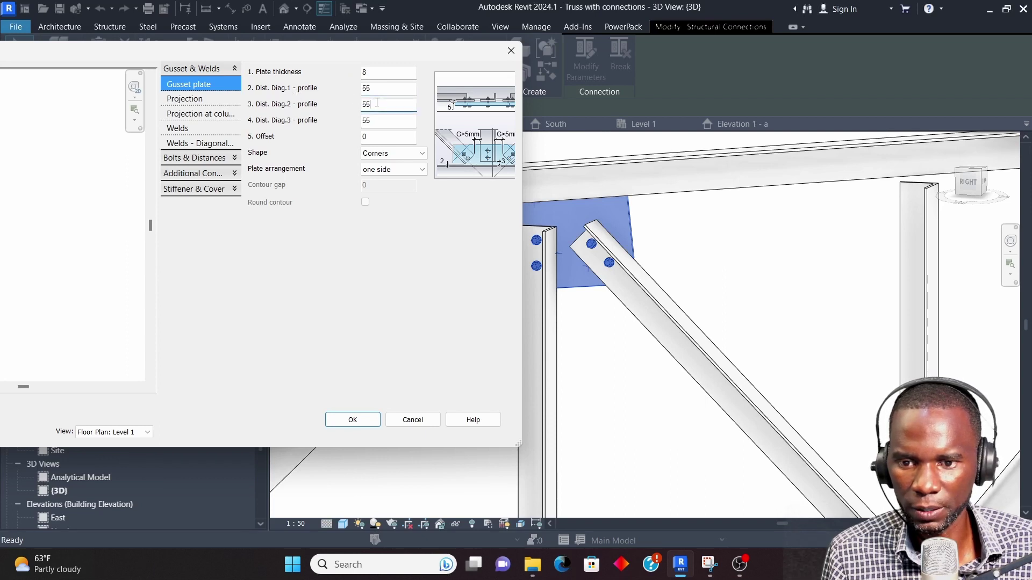
pyautogui.click(502, 52)
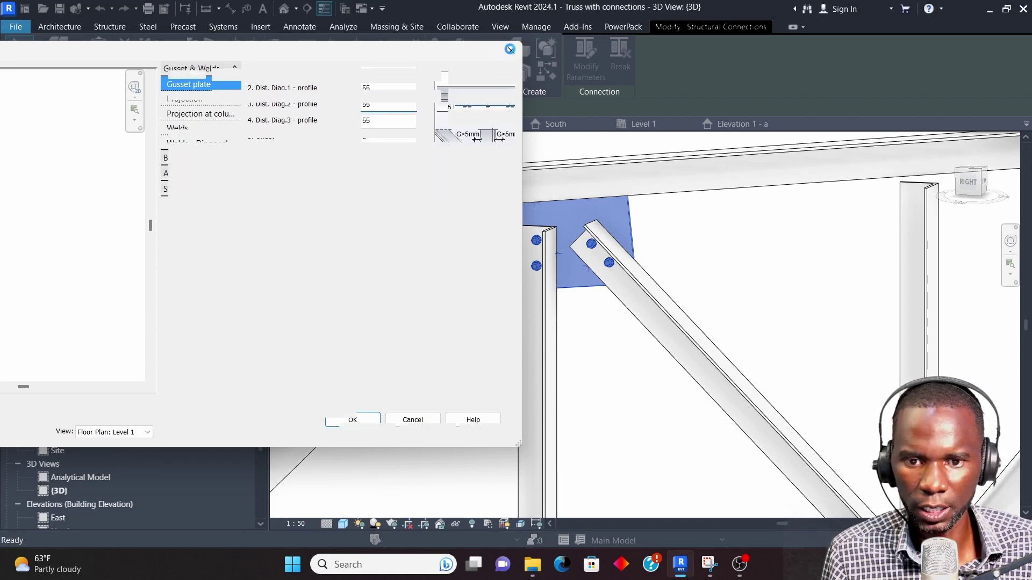
pyautogui.click(466, 51)
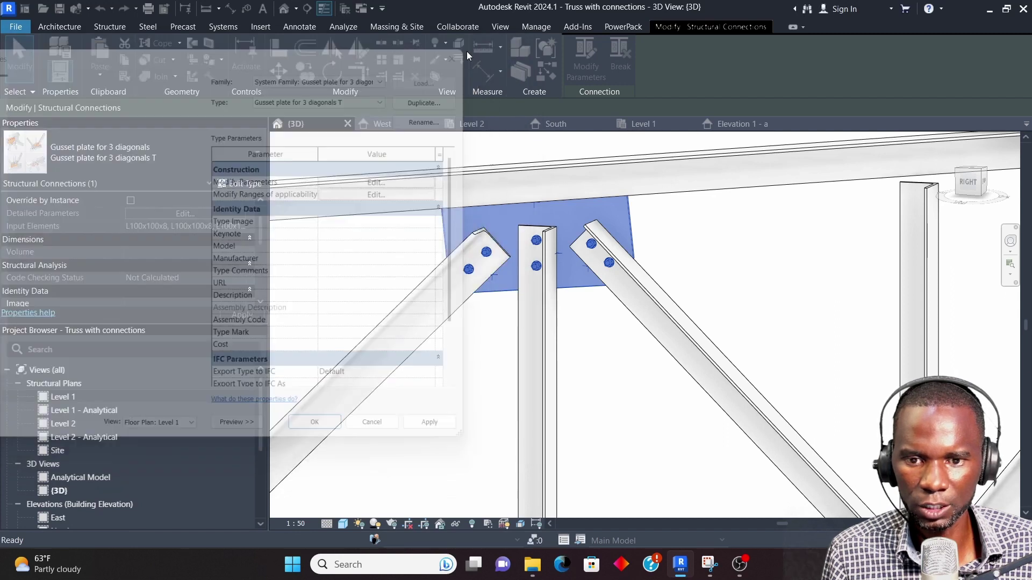
# - Inspect the numbered order of the members joined by the top-chord gusset connection, and deselect it
pyautogui.click(741, 260)
pyautogui.scroll(-3, 721, 228)
pyautogui.click(681, 220)
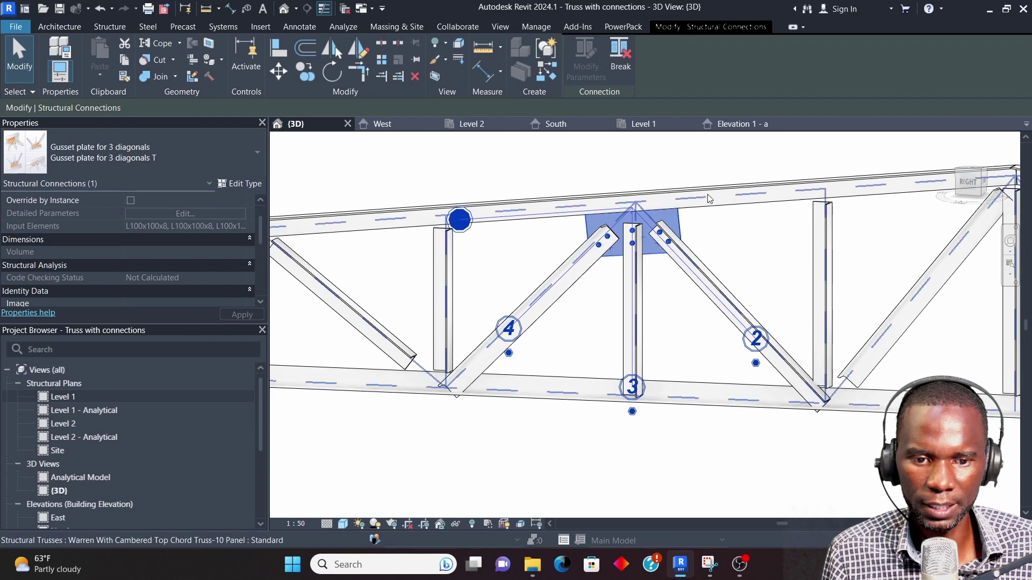
pyautogui.click(737, 257)
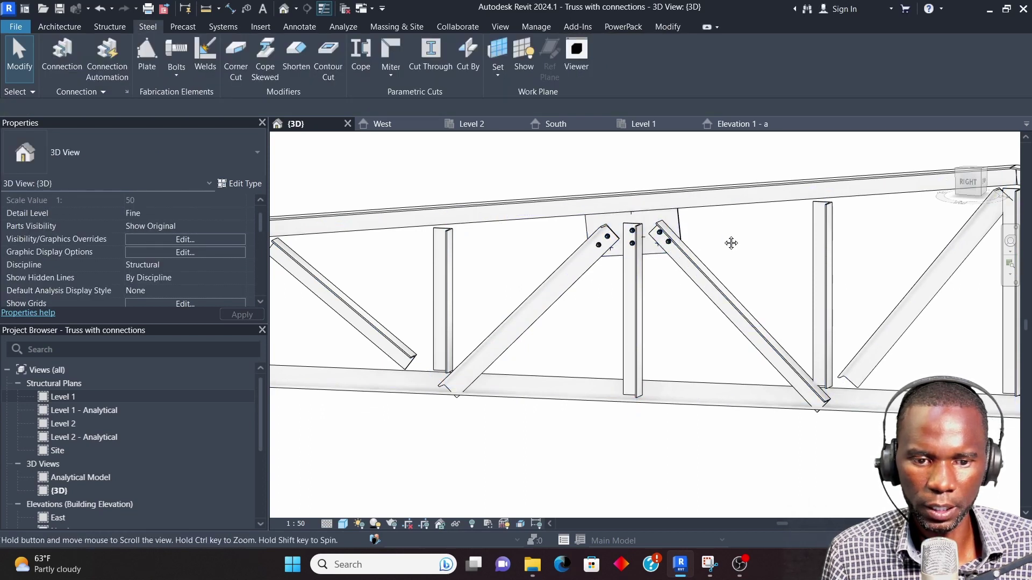
pyautogui.scroll(3, 779, 240)
pyautogui.scroll(1, 826, 237)
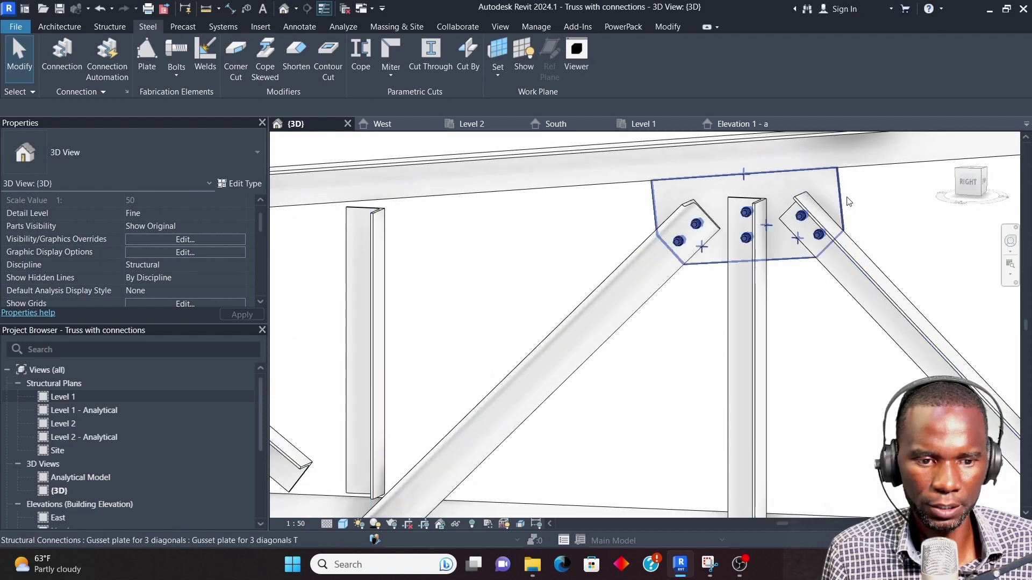
# - Set the top-chord gusset connection's Dist. Diag.2 - profile to 60 in its type parameters and apply the change
pyautogui.click(845, 202)
pyautogui.scroll(-3, 645, 301)
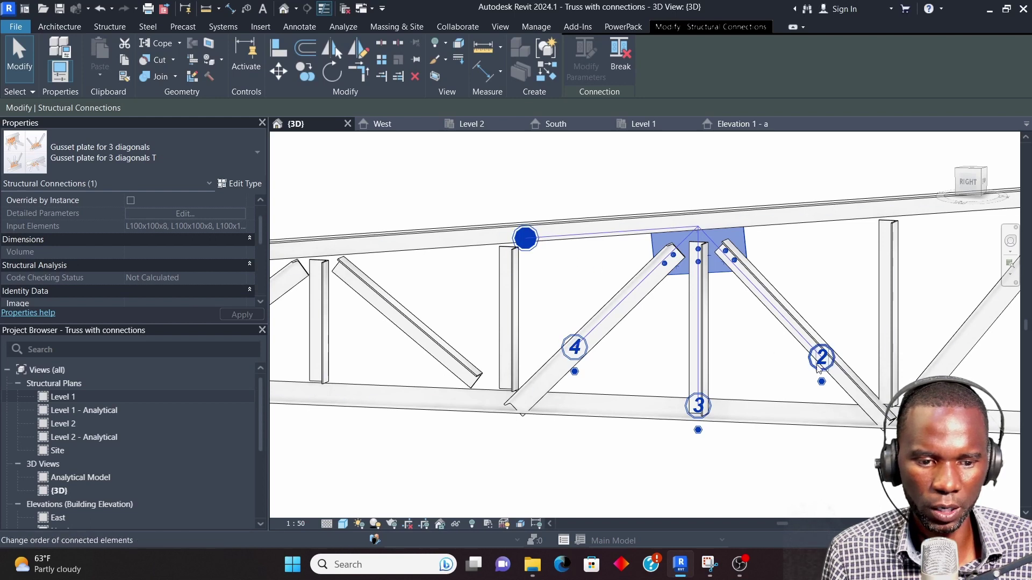
pyautogui.click(251, 185)
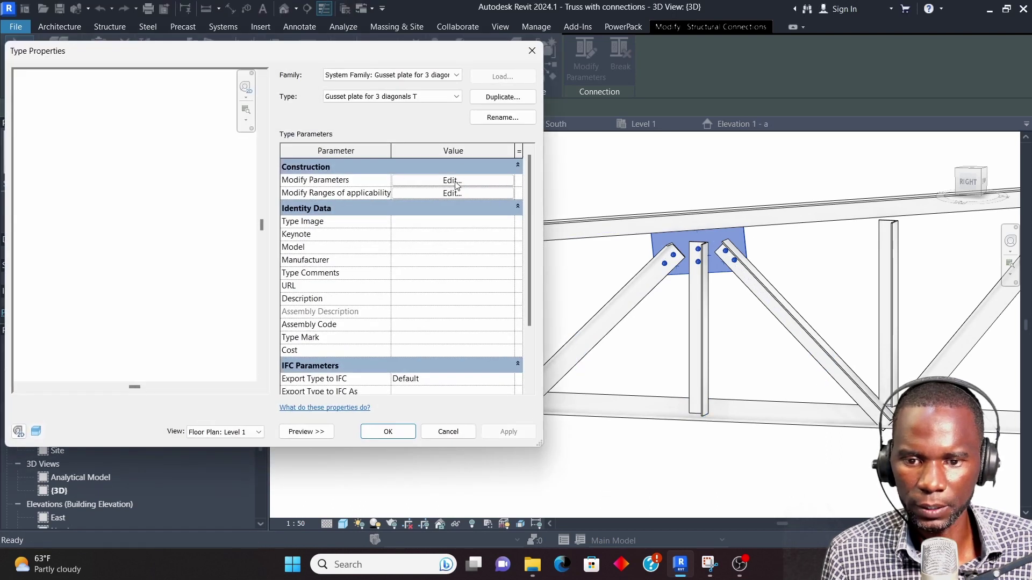
pyautogui.click(455, 184)
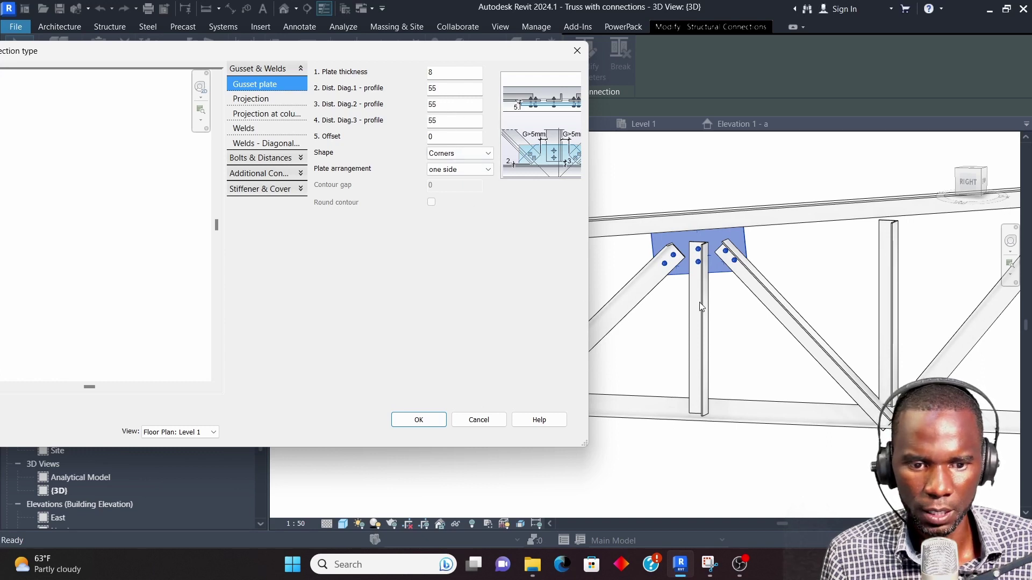
pyautogui.doubleClick(445, 111)
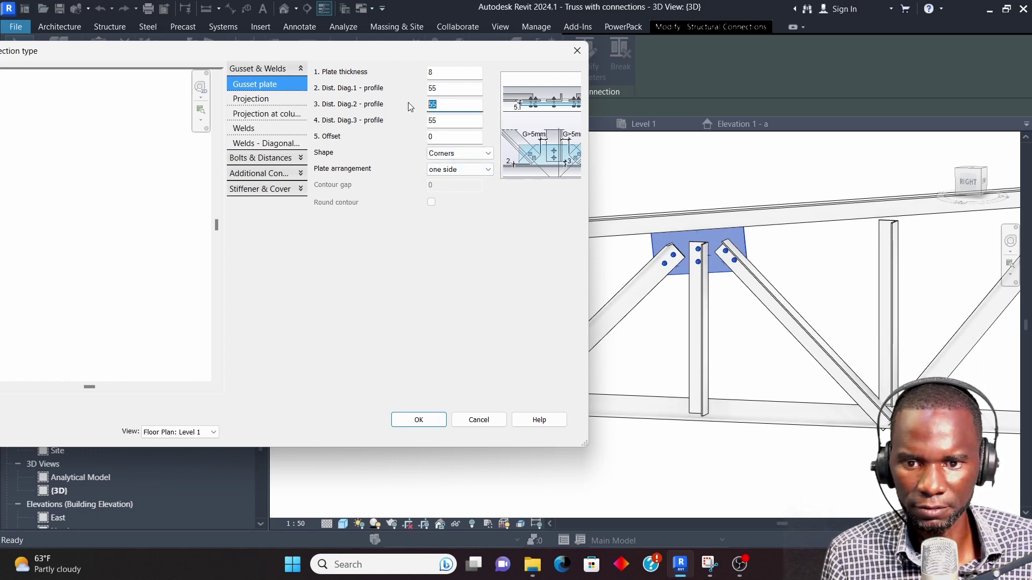
pyautogui.write('60')
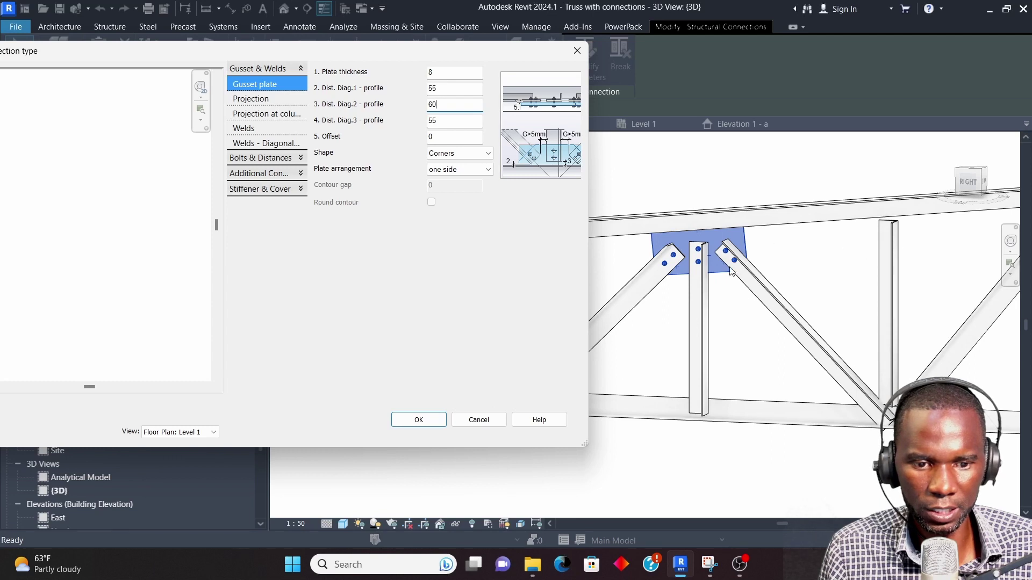
pyautogui.click(421, 422)
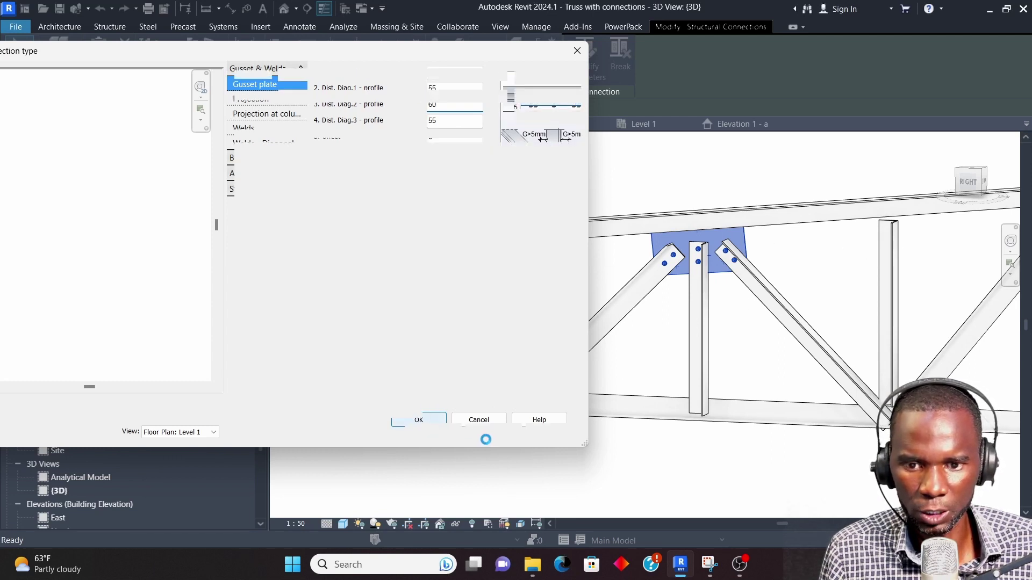
pyautogui.click(507, 432)
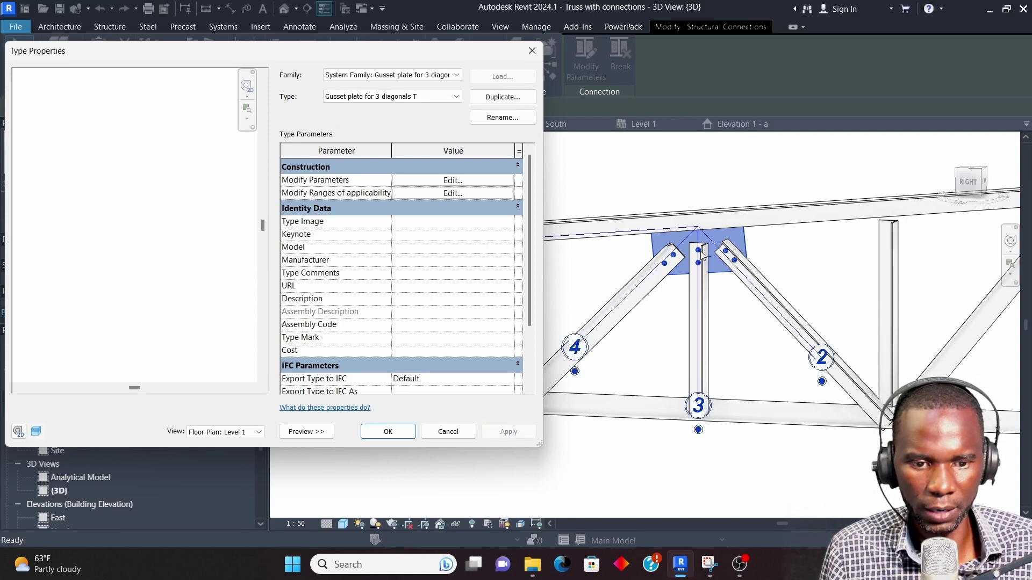
# - Set the gusset plate's Dist. Diag.2 - profile to 40 and apply it to the connection type
pyautogui.click(453, 180)
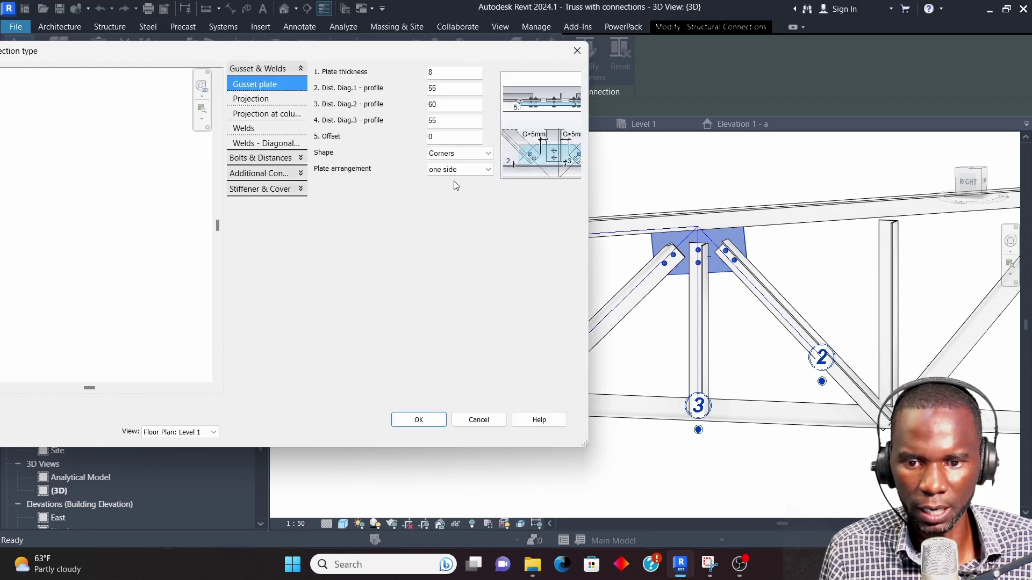
pyautogui.click(454, 105)
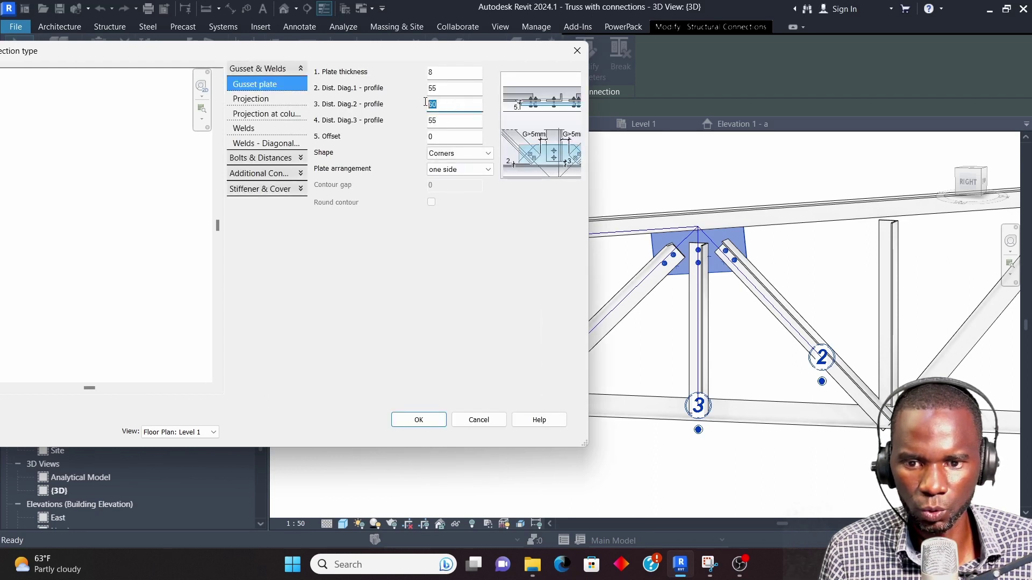
pyautogui.write('4')
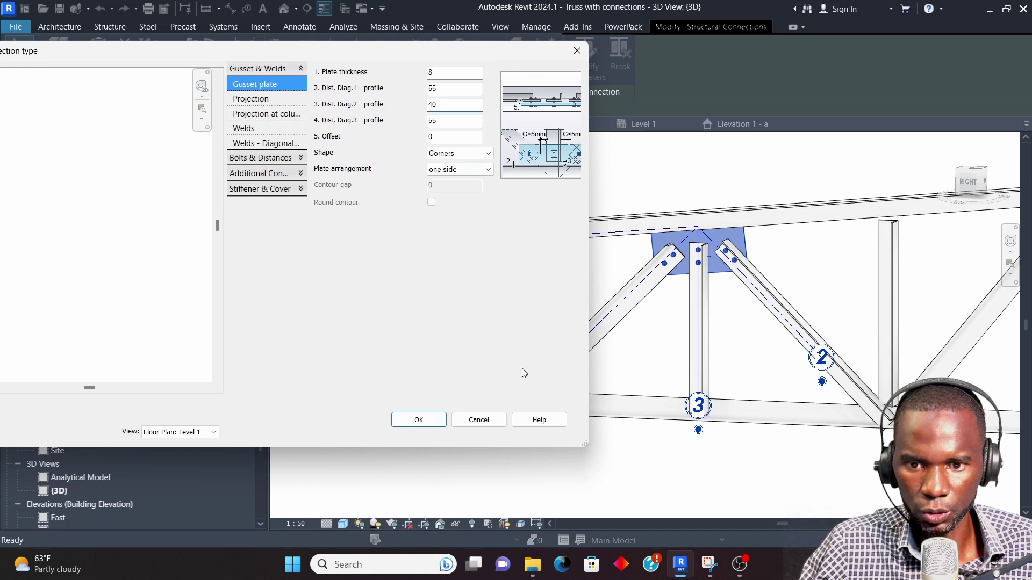
pyautogui.click(419, 424)
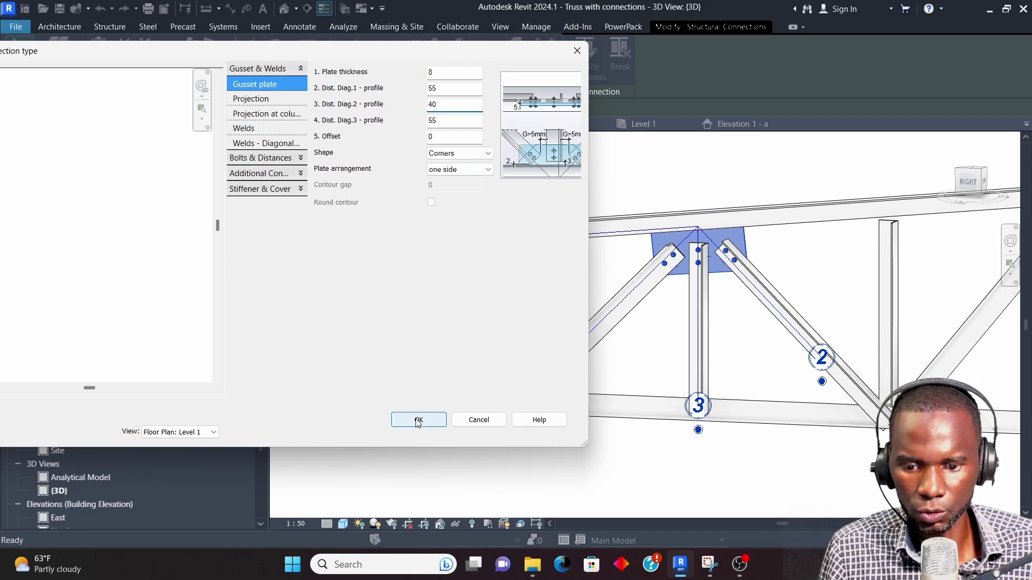
pyautogui.click(508, 433)
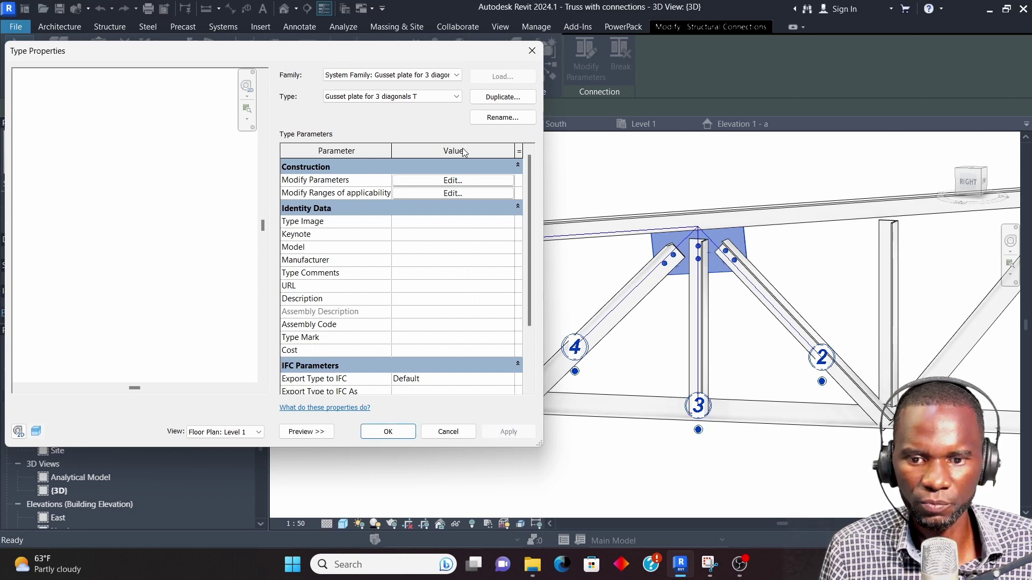
# - Open the gusset plate type's connection parameters and review the gusset plate, projection and weld settings, including the diagonal welds
pyautogui.click(454, 181)
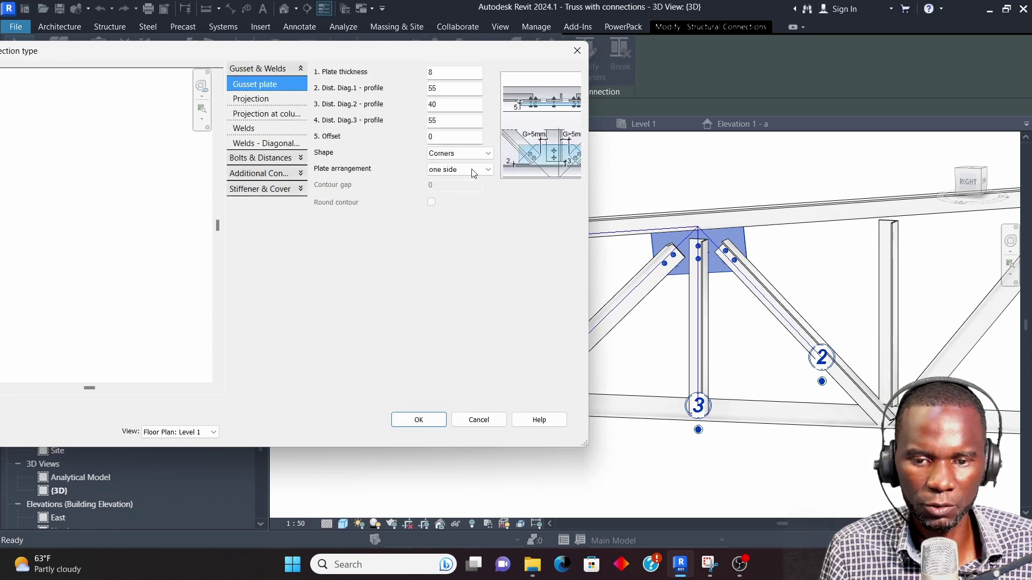
pyautogui.doubleClick(443, 92)
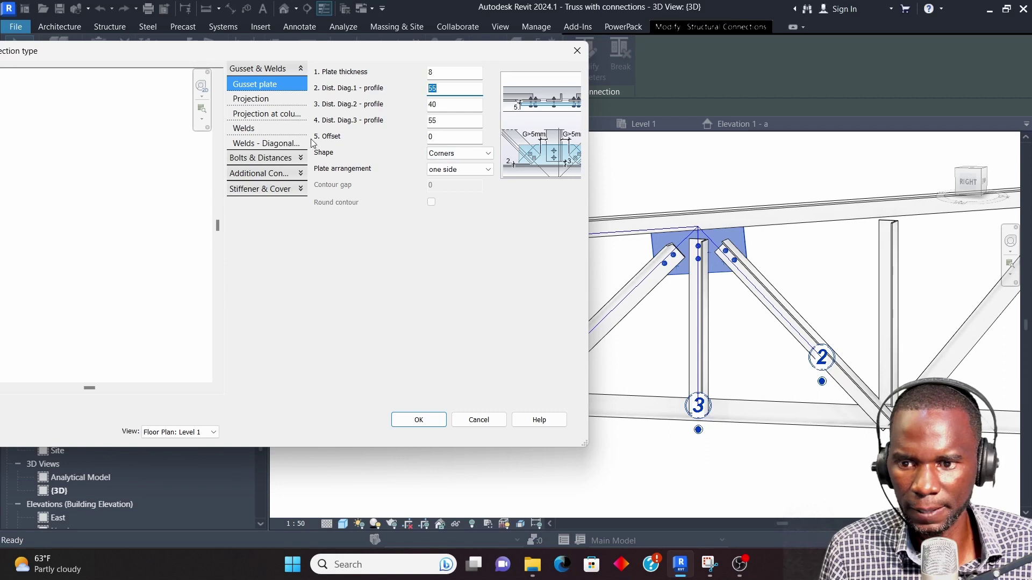
pyautogui.click(248, 100)
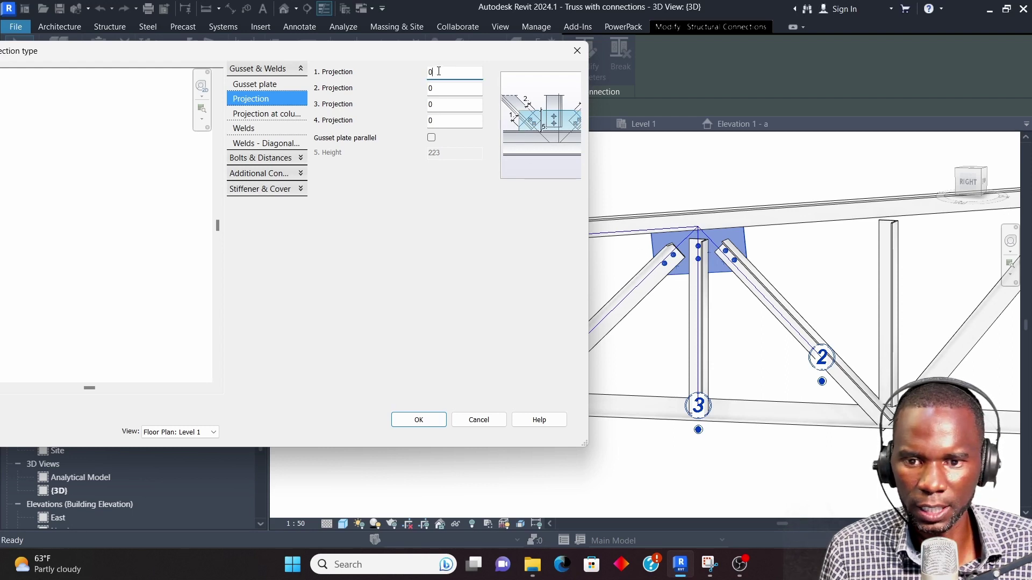
pyautogui.click(288, 118)
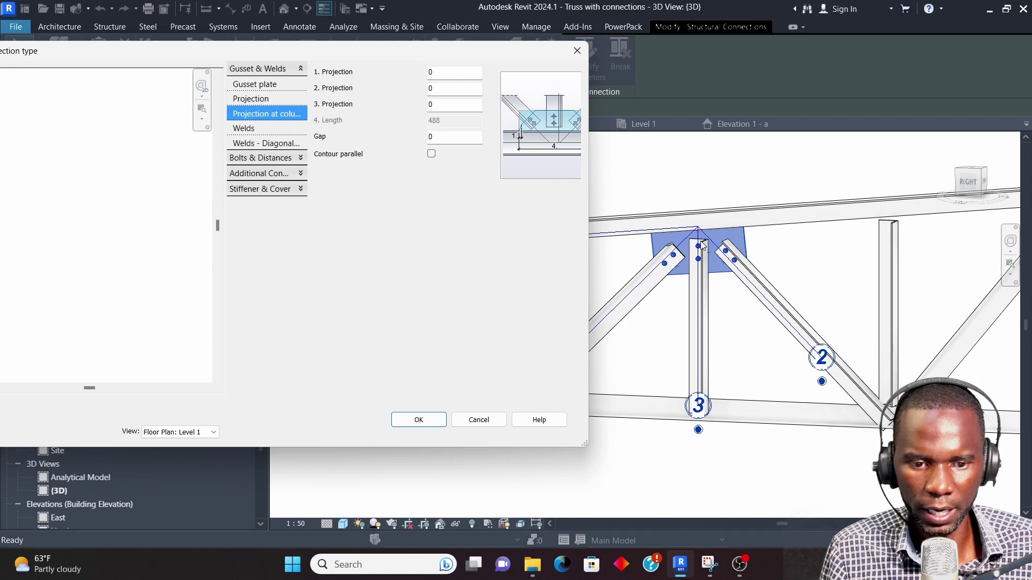
pyautogui.click(250, 131)
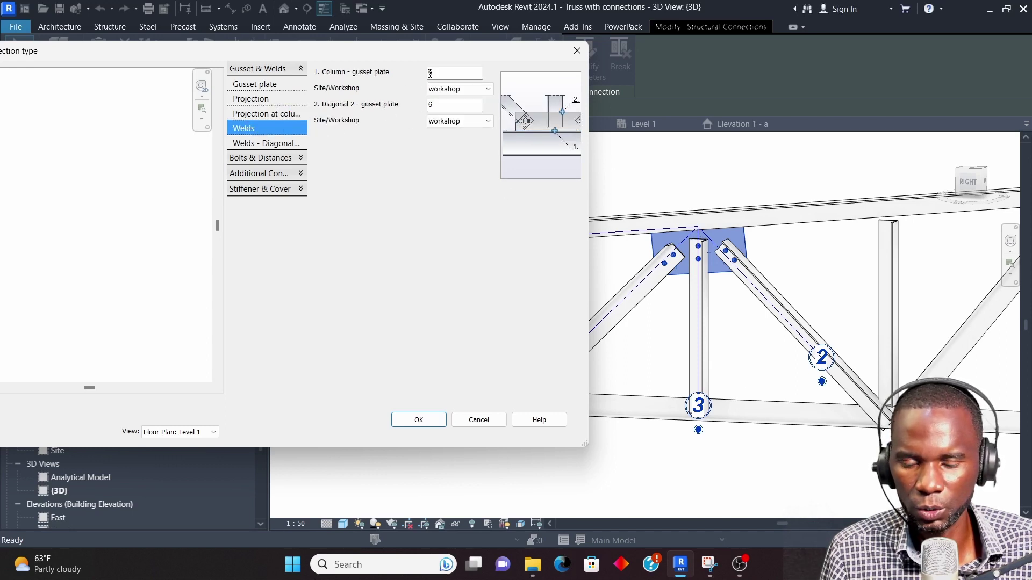
pyautogui.click(487, 90)
pyautogui.click(487, 89)
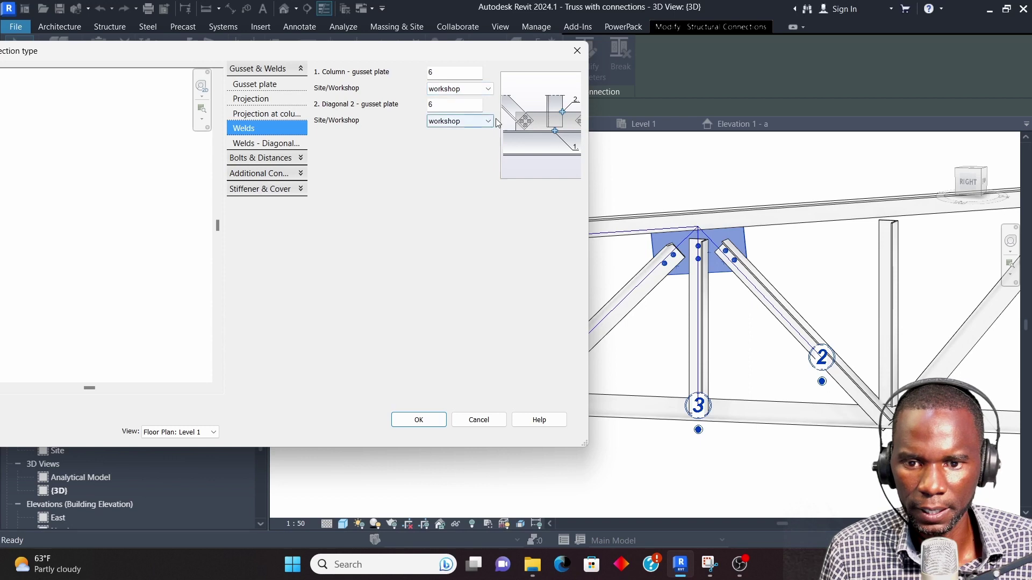
pyautogui.click(252, 148)
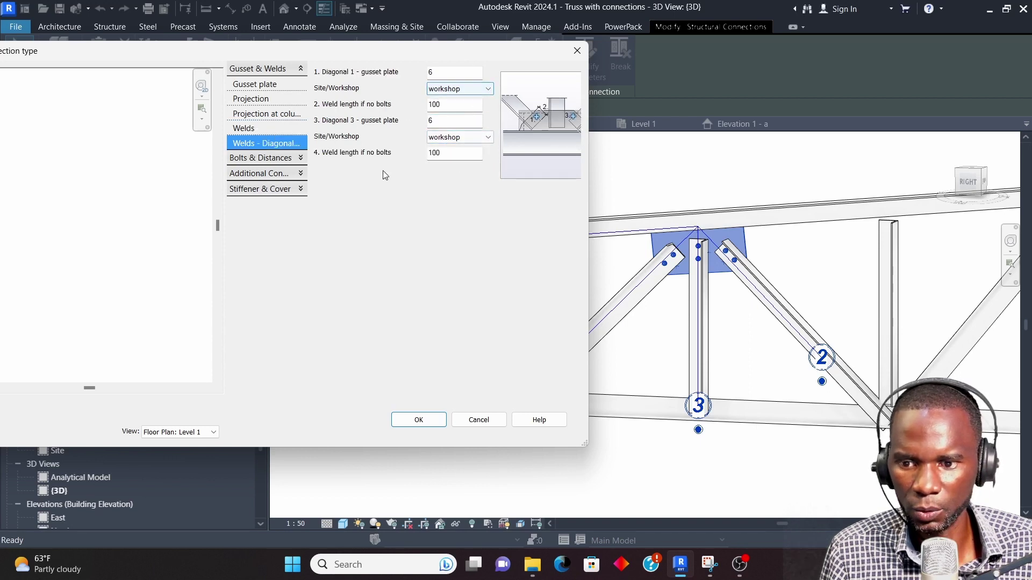
# - Choose bolt type XOX and bolt grade 8.8 for the gusset plate connection's bolts
pyautogui.click(257, 160)
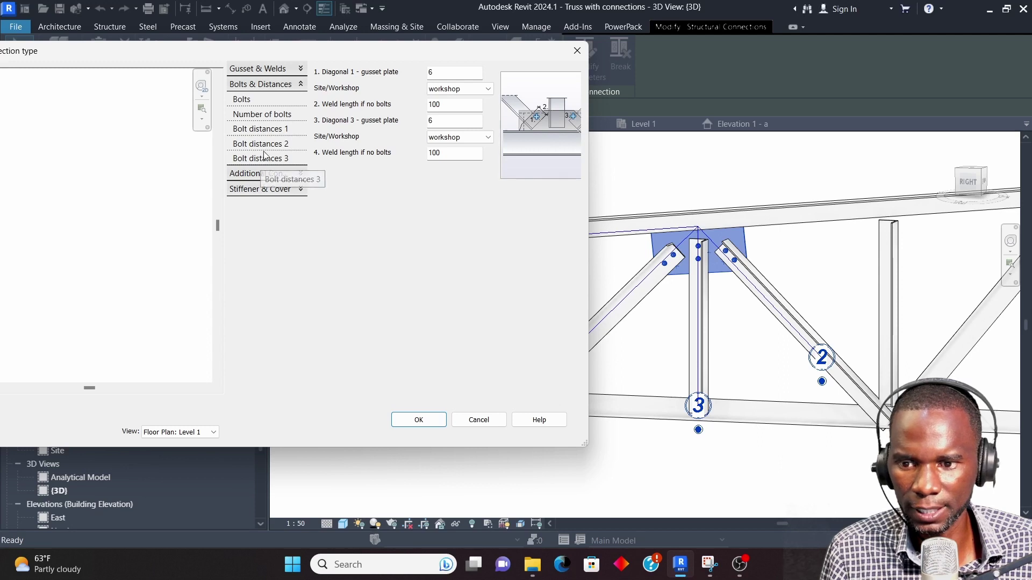
pyautogui.click(253, 101)
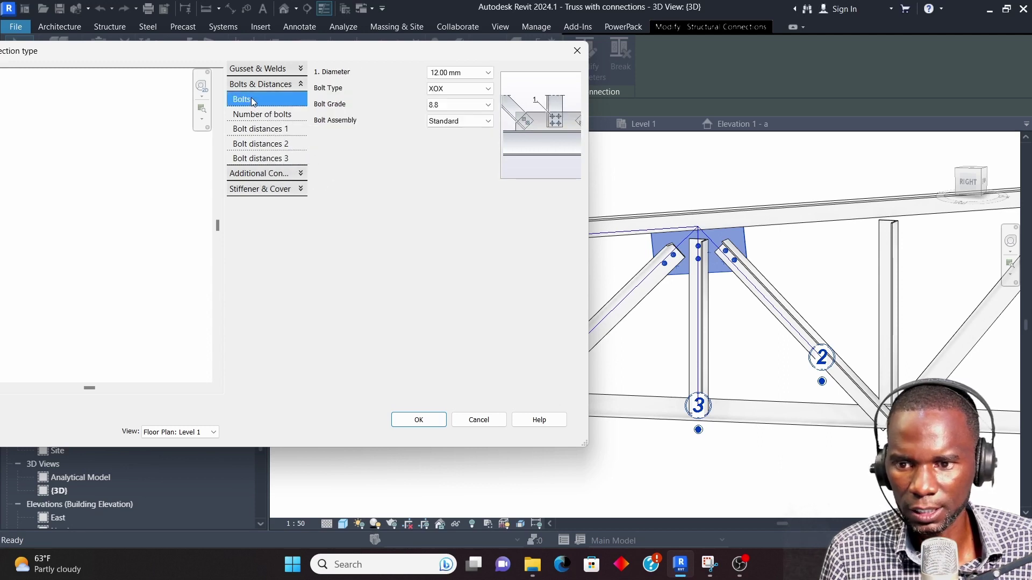
pyautogui.click(456, 88)
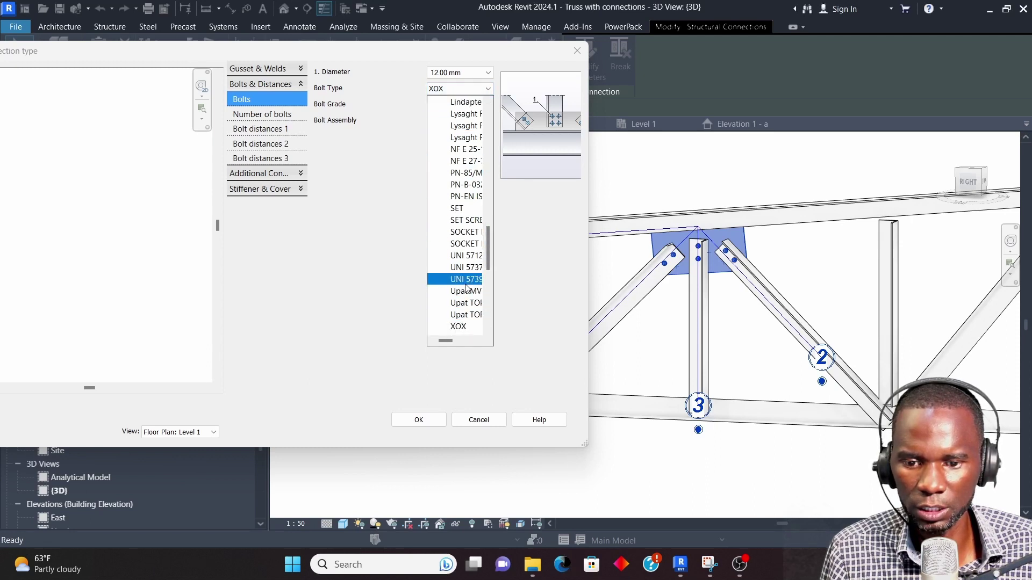
pyautogui.moveTo(447, 340)
pyautogui.mouseDown()
pyautogui.moveTo(458, 342)
pyautogui.moveTo(452, 336)
pyautogui.mouseUp()
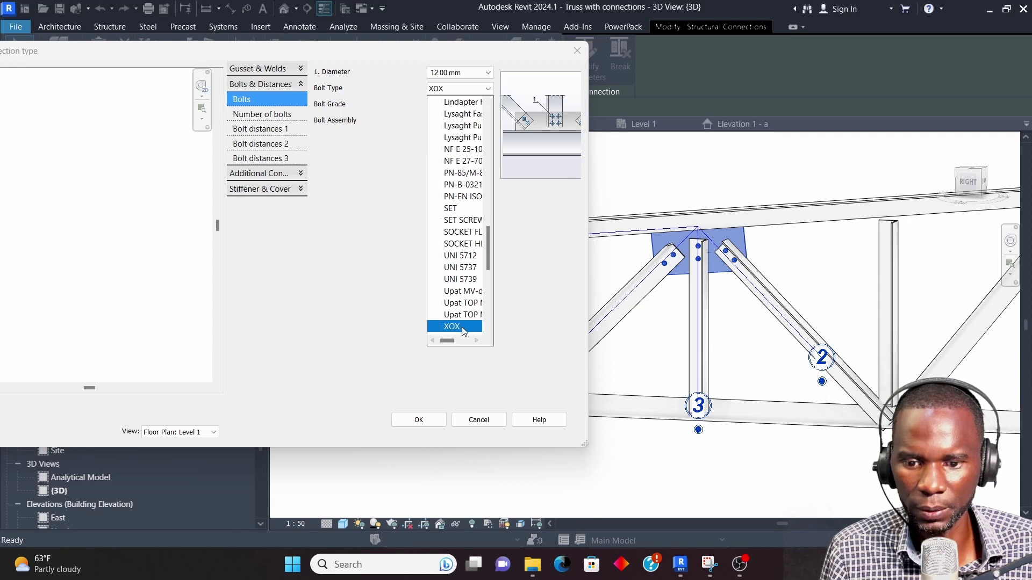
pyautogui.click(452, 327)
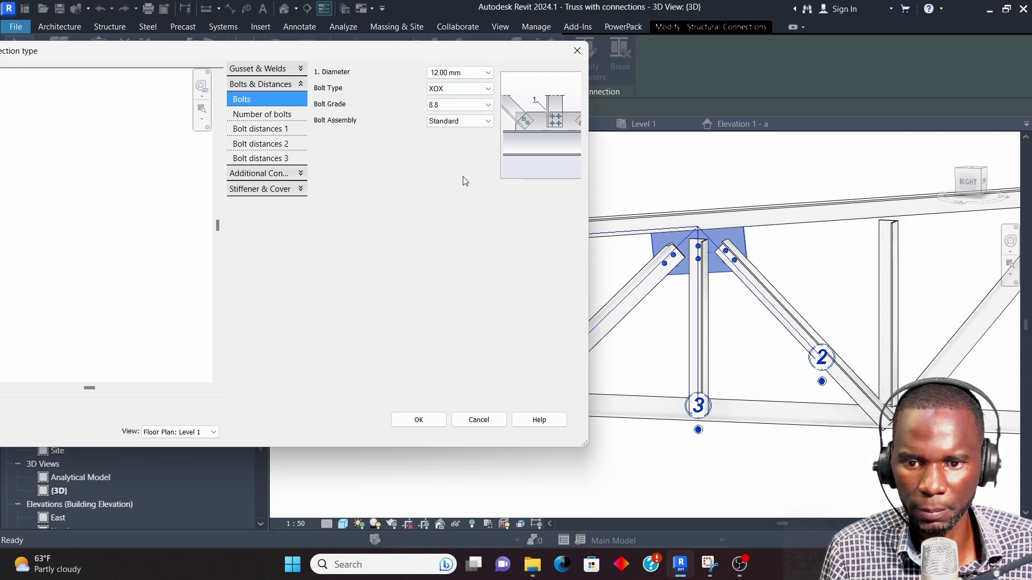
pyautogui.click(488, 105)
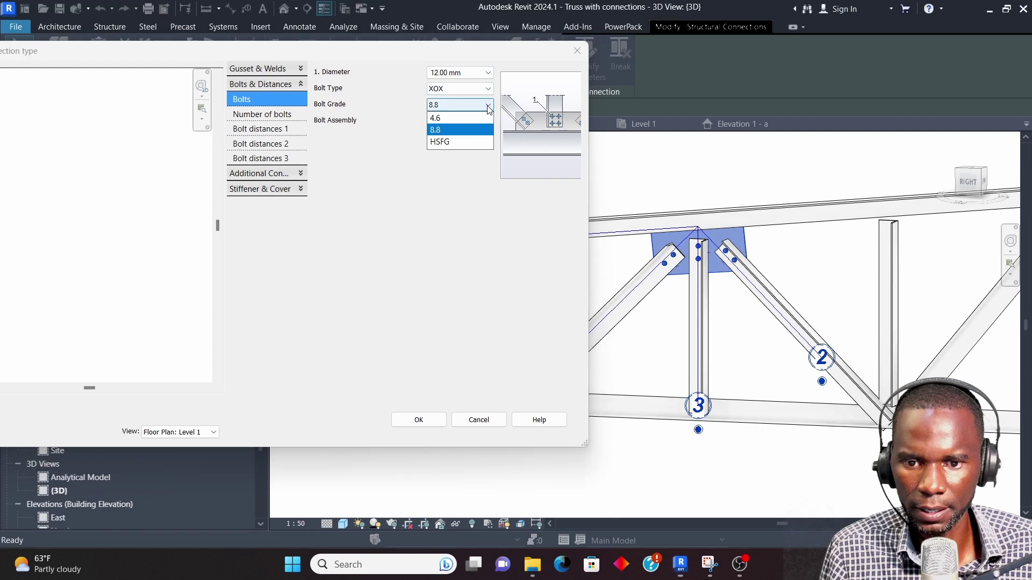
pyautogui.click(440, 131)
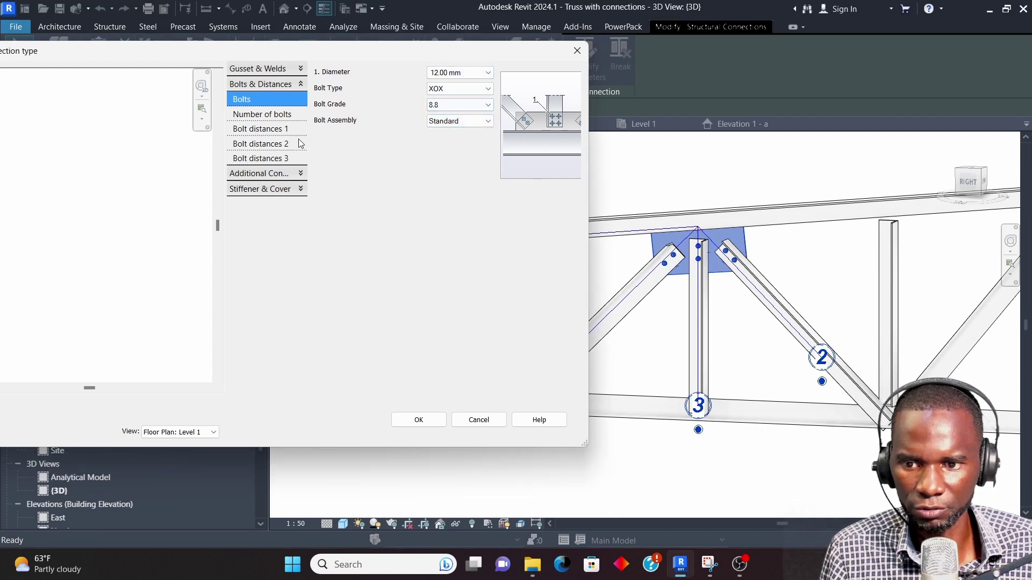
# - Examine the bolt line and column counts for the diagonals and all three sets of bolt distances
pyautogui.click(269, 118)
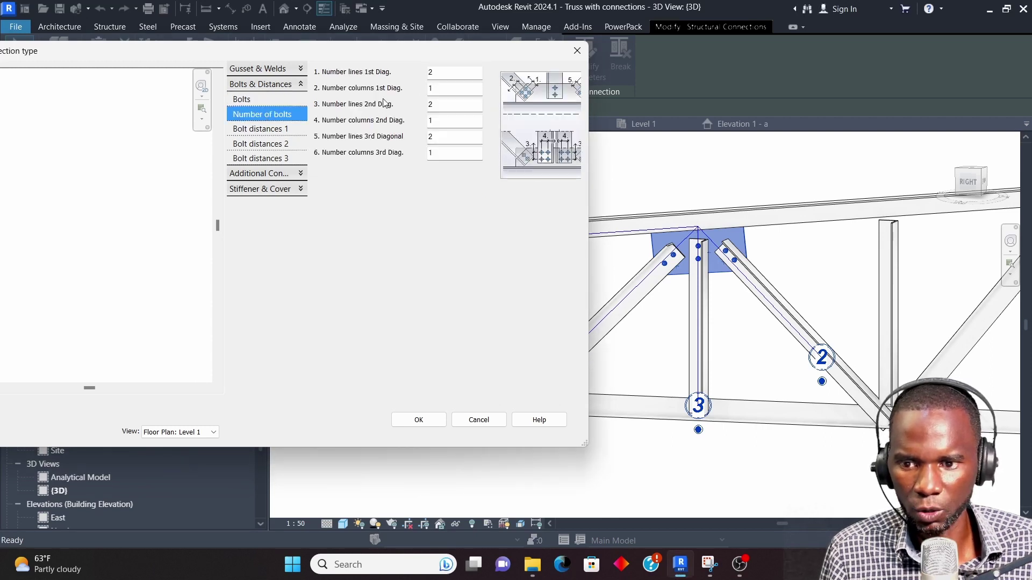
pyautogui.moveTo(442, 72); pyautogui.dragTo(425, 71)
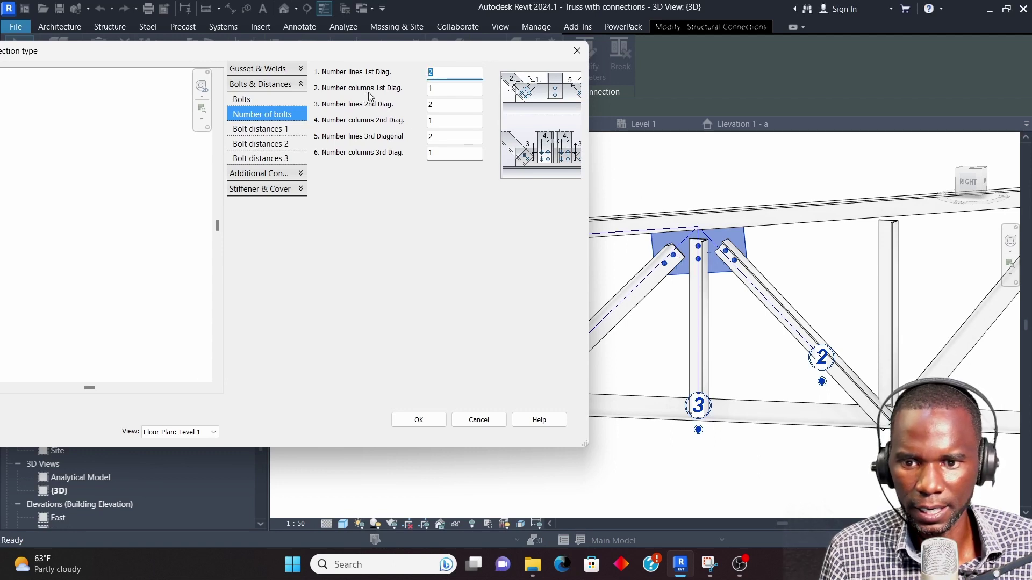
pyautogui.click(434, 90)
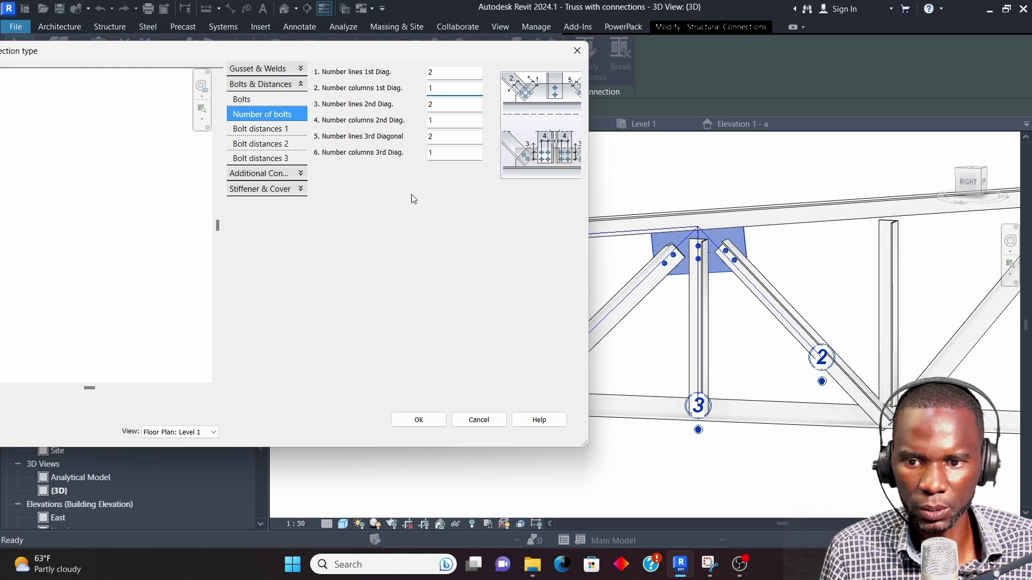
pyautogui.moveTo(441, 106); pyautogui.dragTo(424, 105)
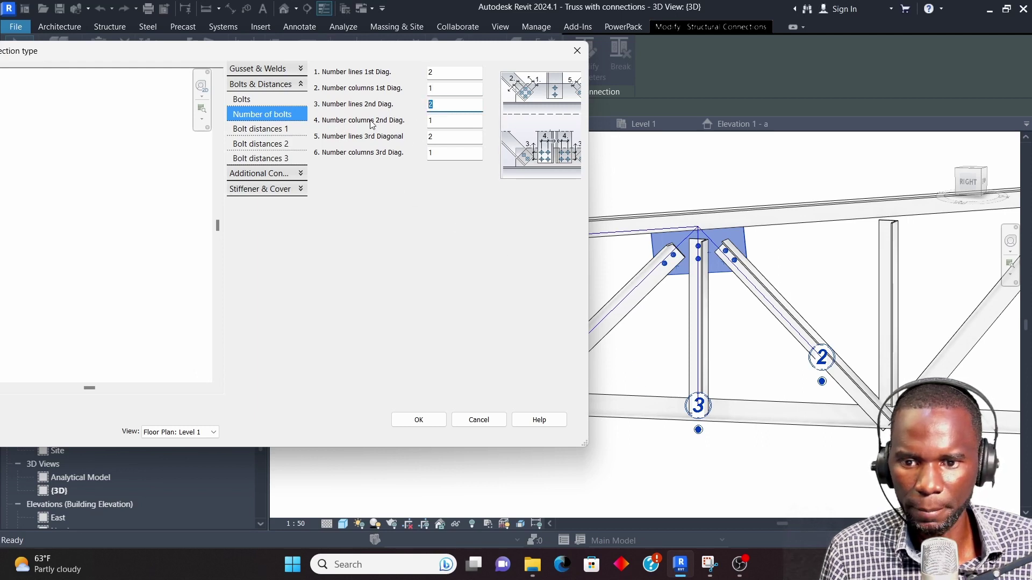
pyautogui.moveTo(439, 120); pyautogui.dragTo(420, 118)
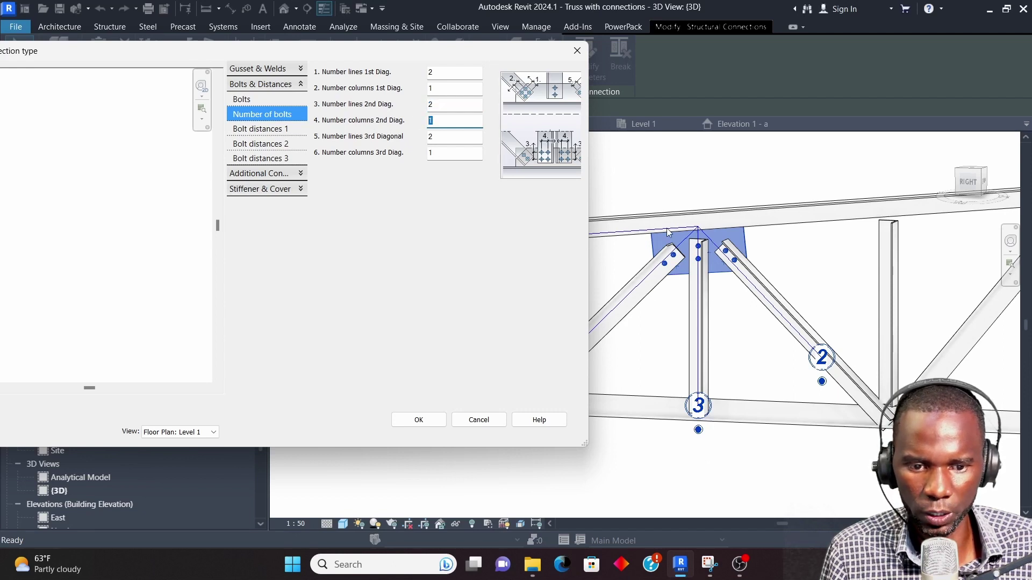
pyautogui.click(265, 130)
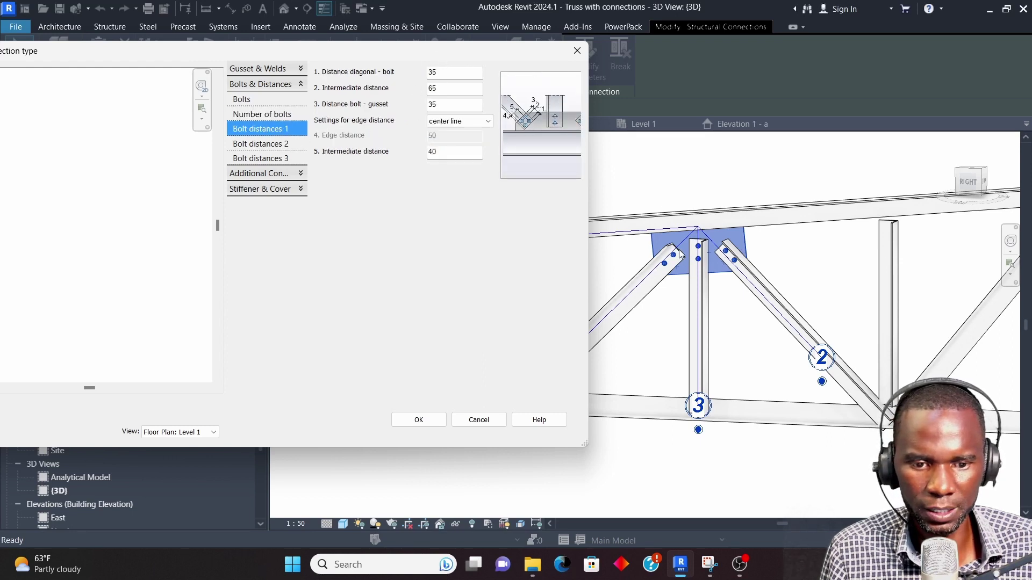
pyautogui.click(276, 146)
pyautogui.click(272, 161)
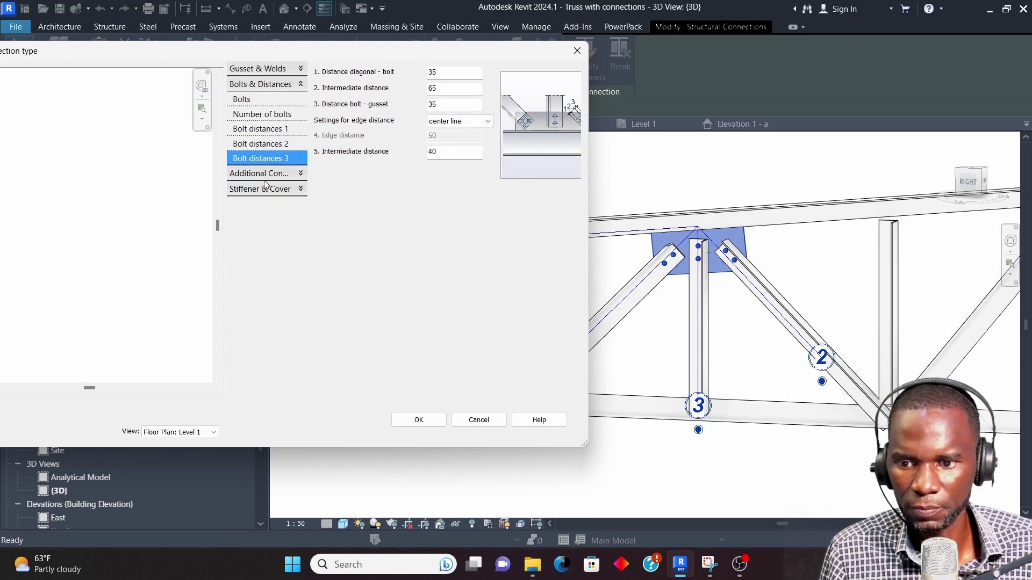
# - Examine the additional connection settings, including connection type, bolt definitions, end plate and slotted holes, and list the stiffener and cover options
pyautogui.click(263, 174)
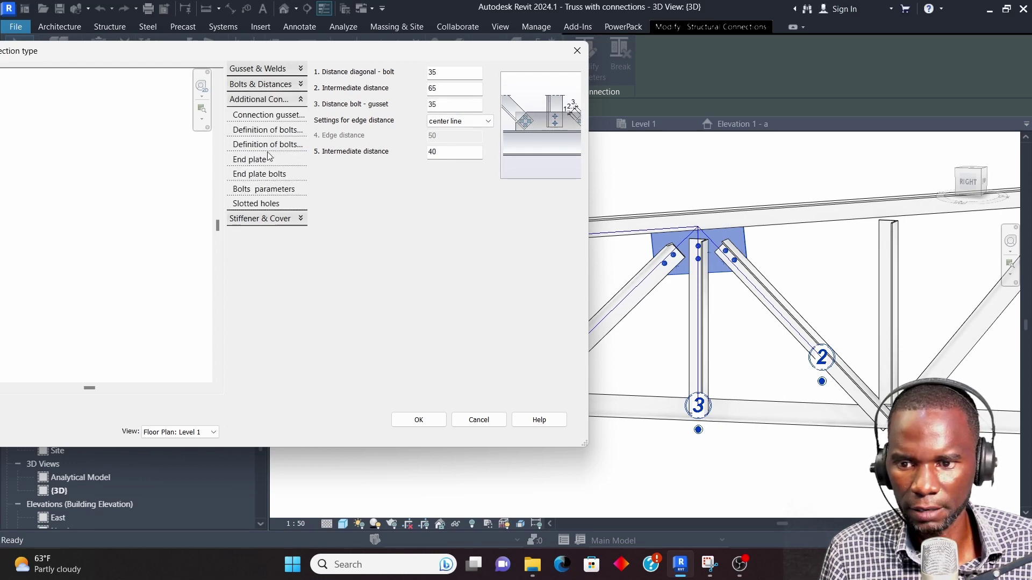
pyautogui.click(263, 116)
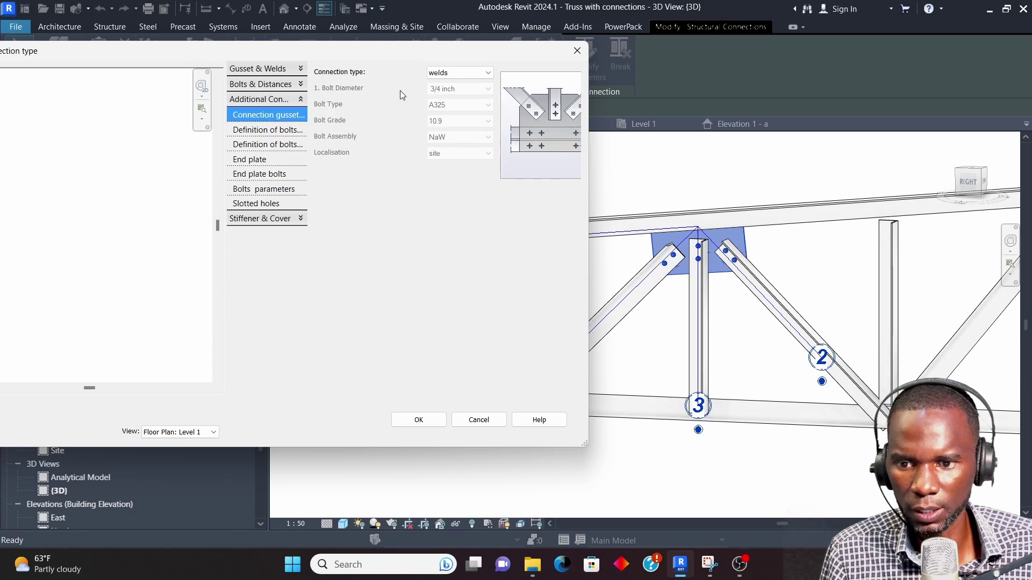
pyautogui.click(489, 74)
pyautogui.click(457, 84)
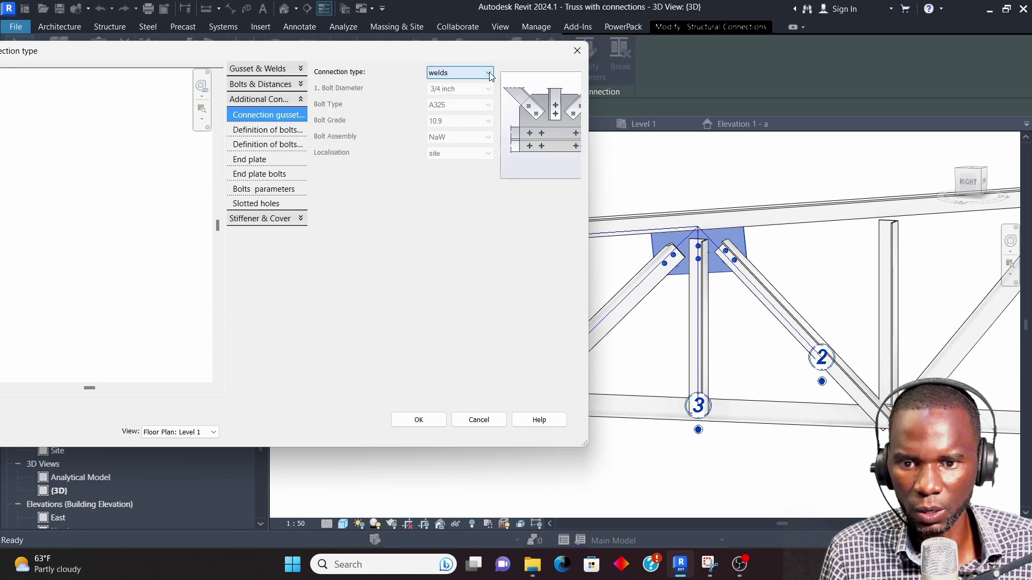
pyautogui.click(259, 131)
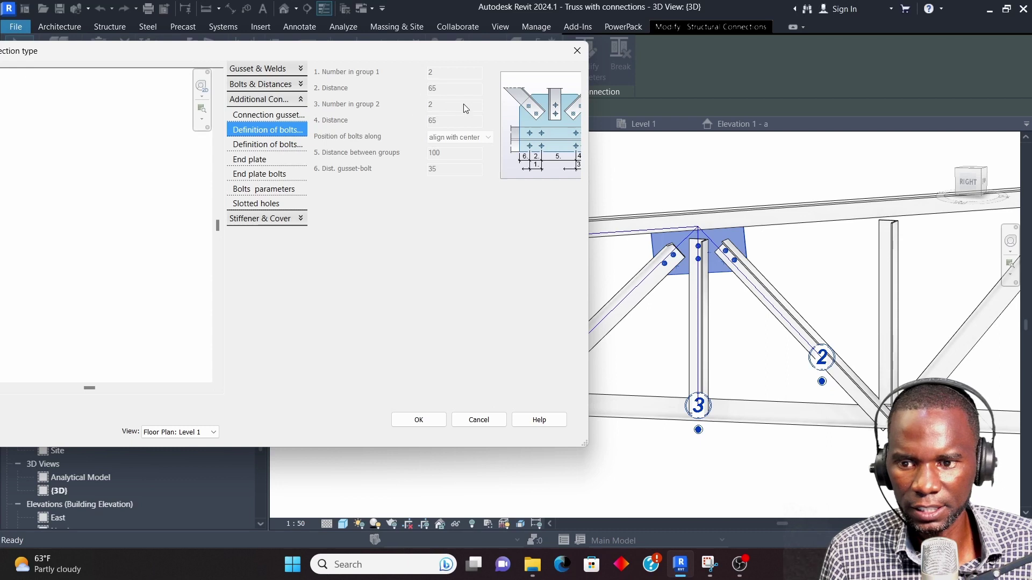
pyautogui.click(277, 150)
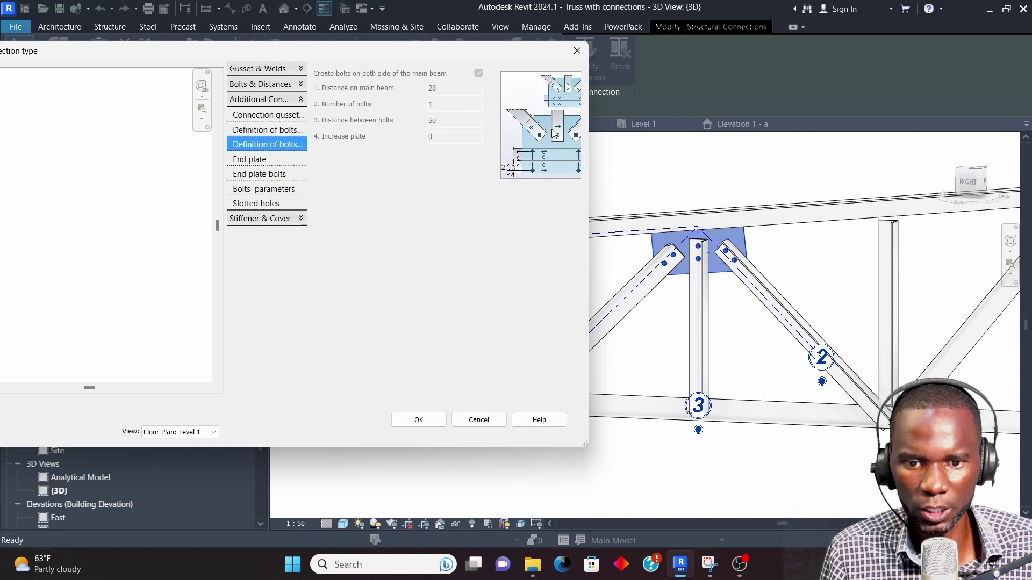
pyautogui.click(257, 161)
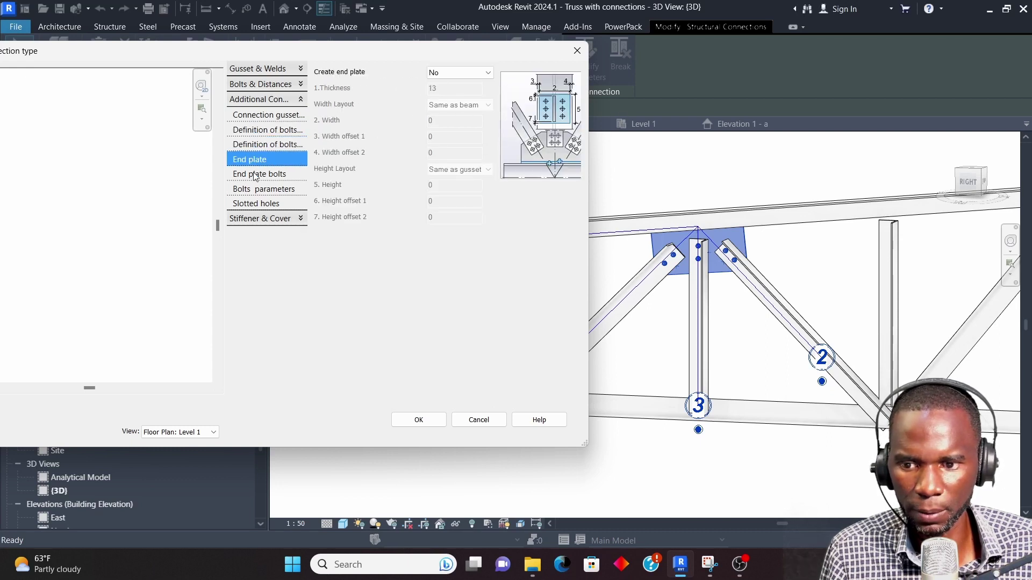
pyautogui.click(257, 175)
pyautogui.click(256, 192)
pyautogui.click(256, 205)
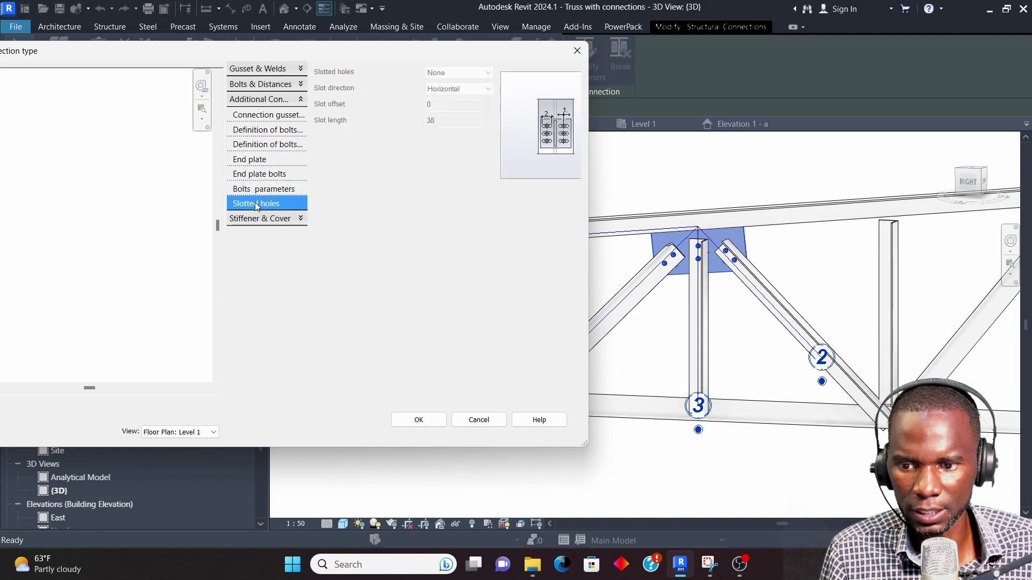
pyautogui.click(258, 220)
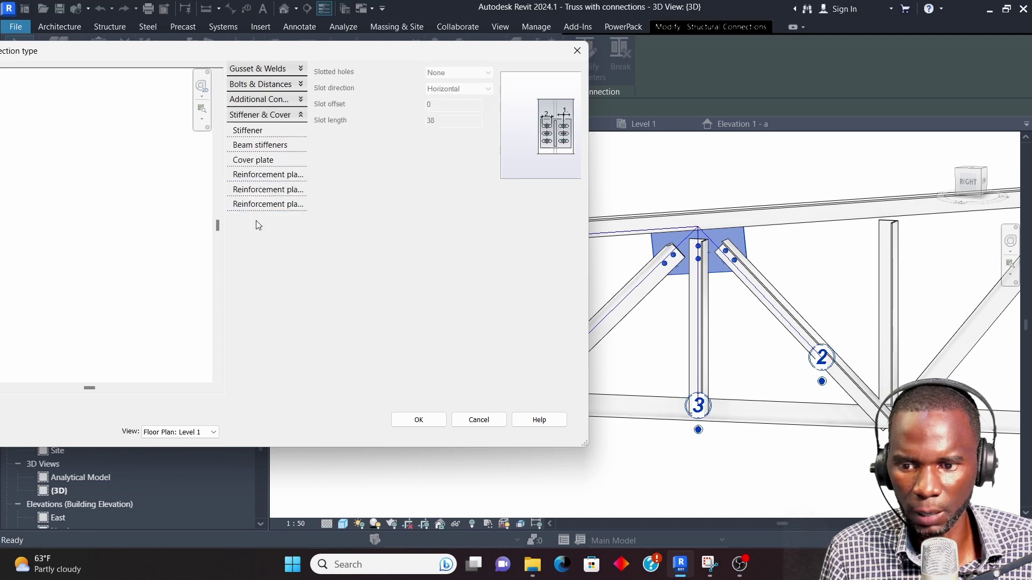
# - Recheck the gusset, projection and weld settings, widen the dialog to show the full preview image, and accept the connection parameters
pyautogui.click(269, 68)
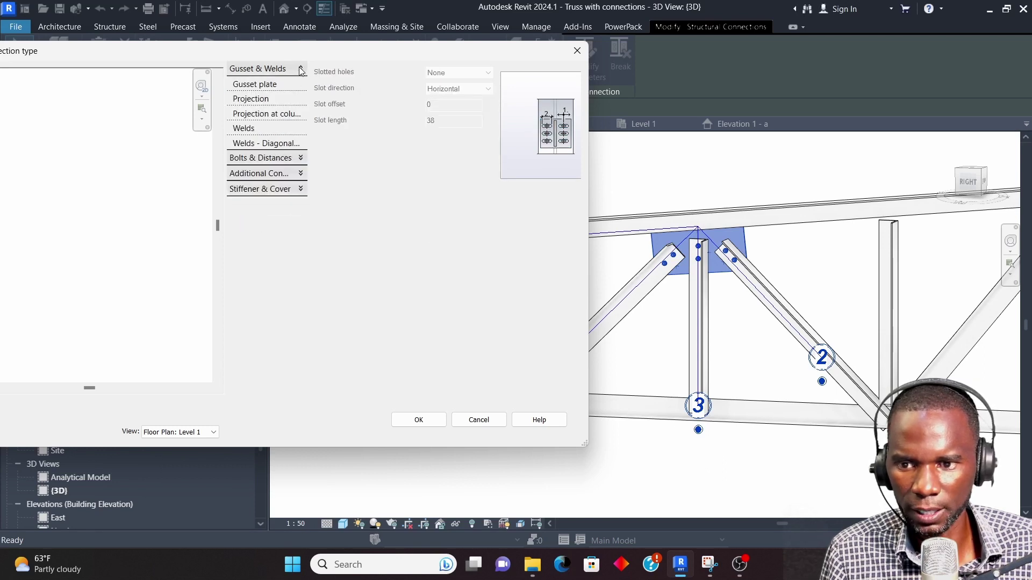
pyautogui.click(263, 87)
pyautogui.click(253, 101)
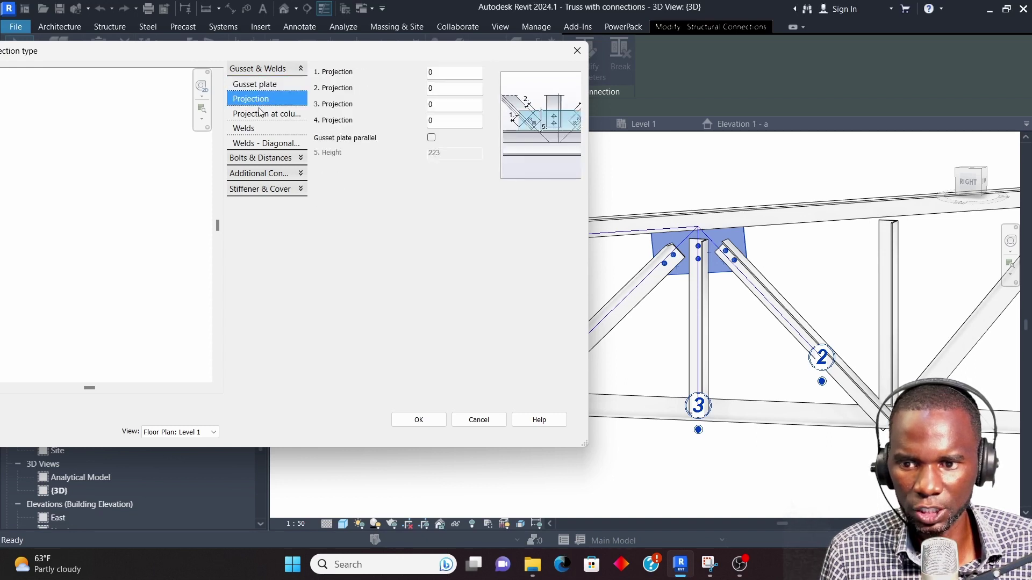
pyautogui.click(256, 118)
pyautogui.click(250, 129)
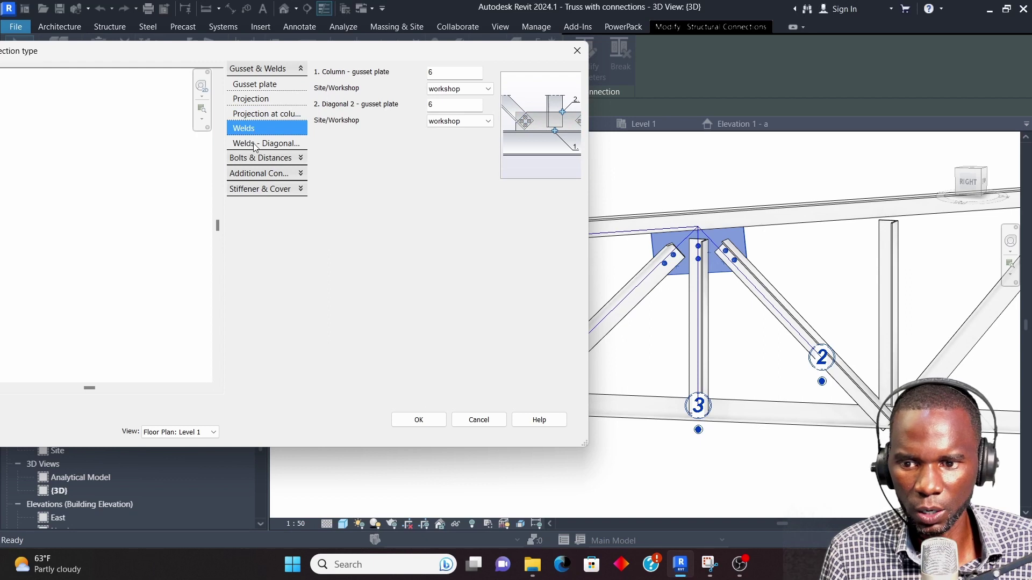
pyautogui.click(255, 144)
pyautogui.click(258, 159)
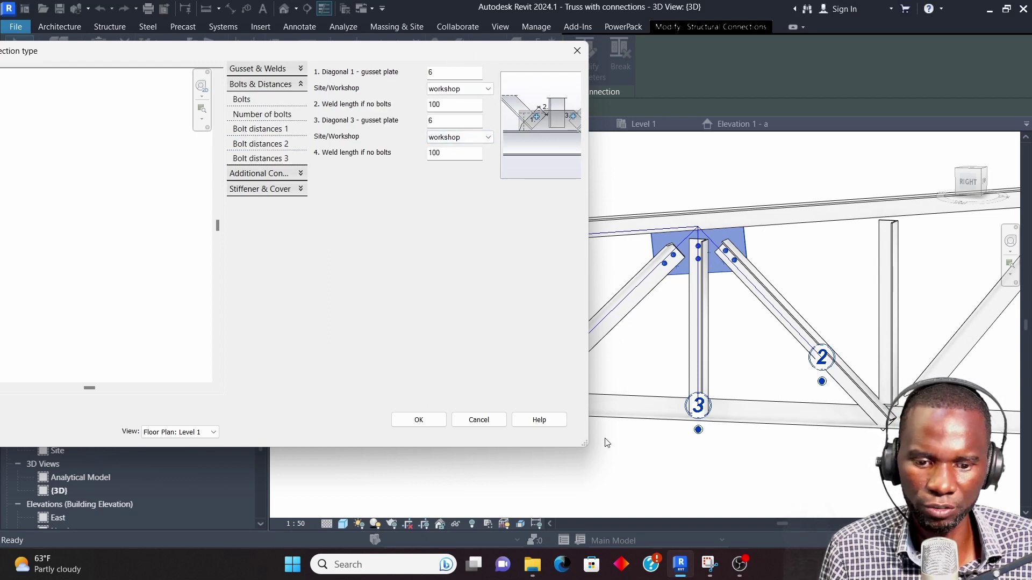
pyautogui.moveTo(585, 444); pyautogui.dragTo(654, 460)
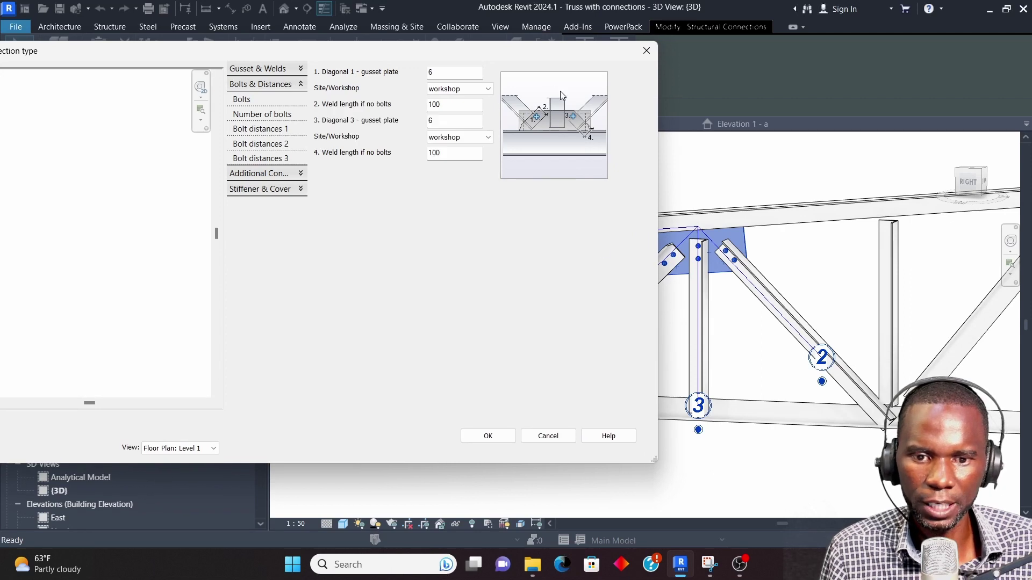
pyautogui.click(489, 440)
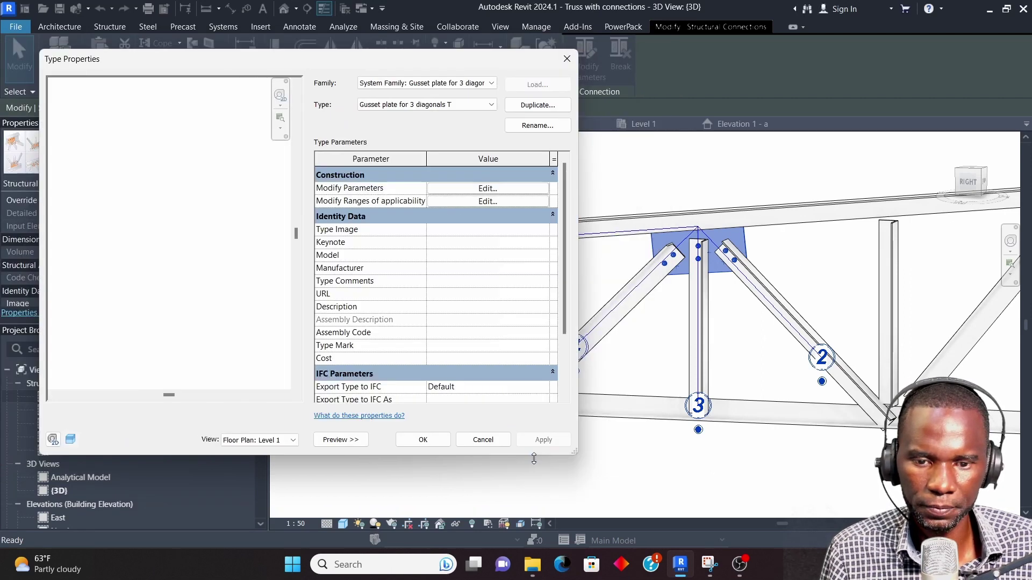
# - Apply the gusset plate connection's type properties, close them and deselect the connection
pyautogui.click(540, 443)
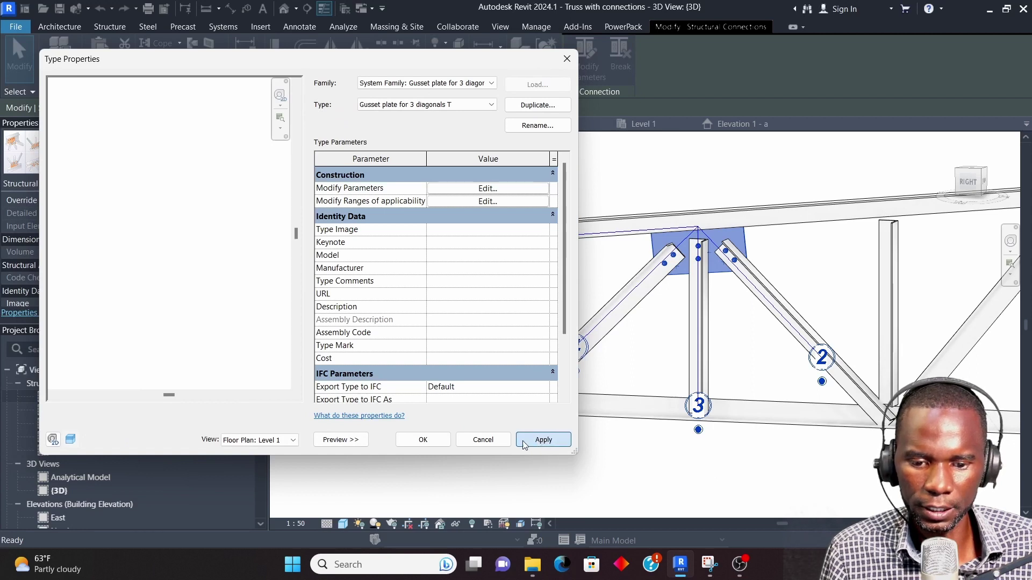
pyautogui.click(424, 439)
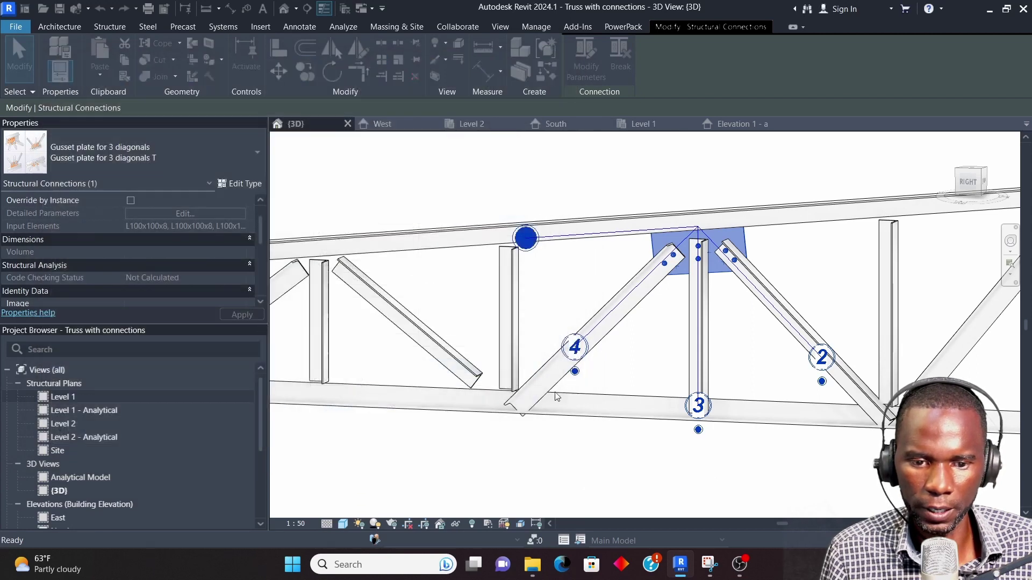
pyautogui.click(580, 184)
pyautogui.scroll(-3, 669, 312)
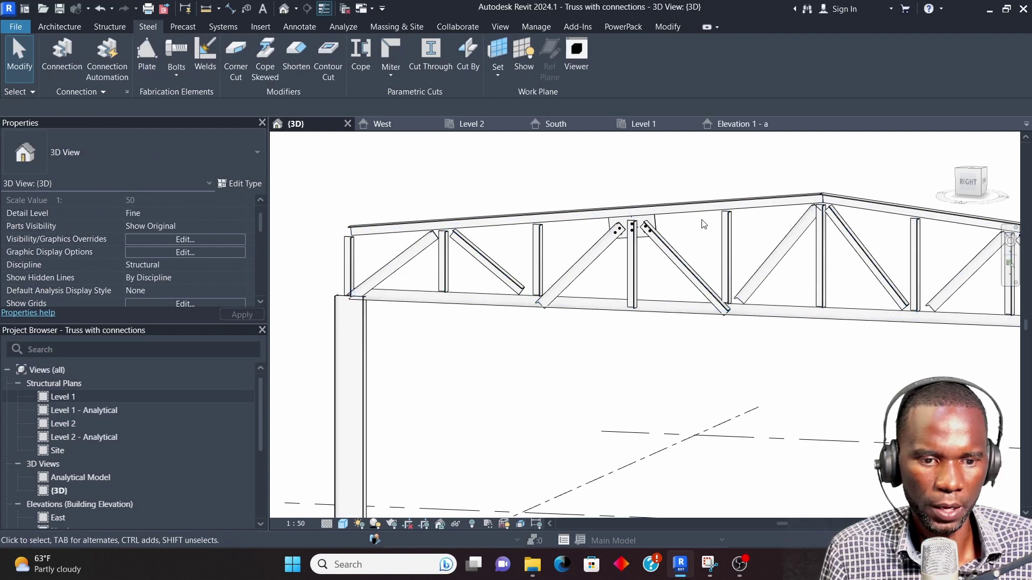
pyautogui.scroll(4, 699, 225)
pyautogui.scroll(3, 621, 244)
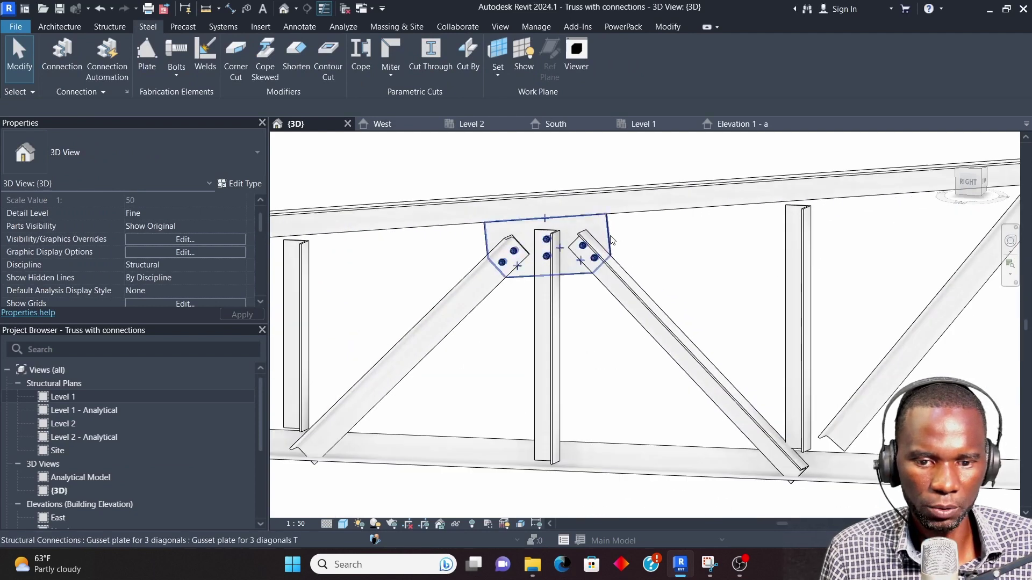
# - Create a similar three-diagonal gusset plate connection at the joint nearest the left column, joining the top chord, inner diagonal, vertical and outer diagonal
pyautogui.click(617, 236)
pyautogui.scroll(-2, 597, 307)
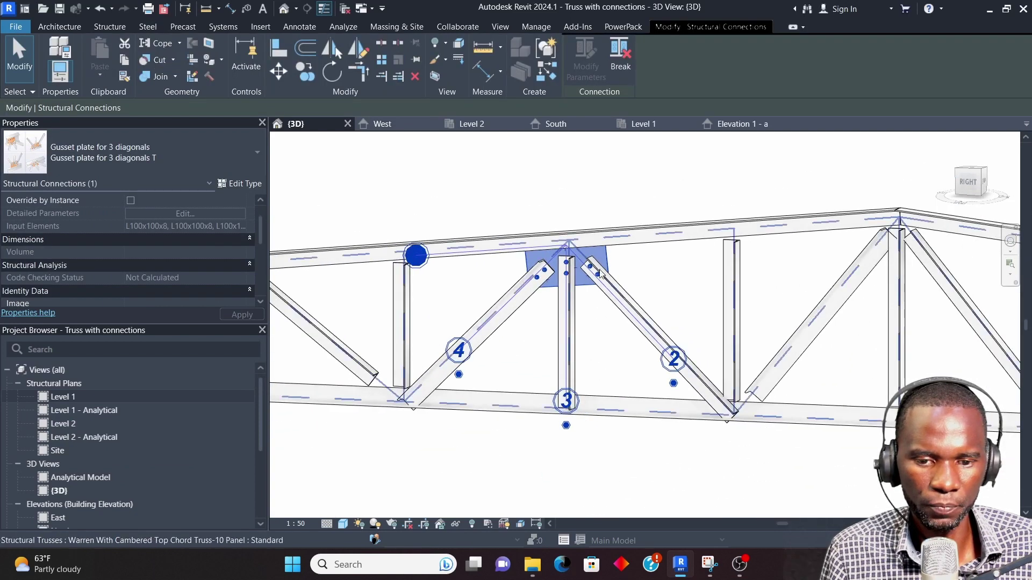
pyautogui.rightClick(558, 154)
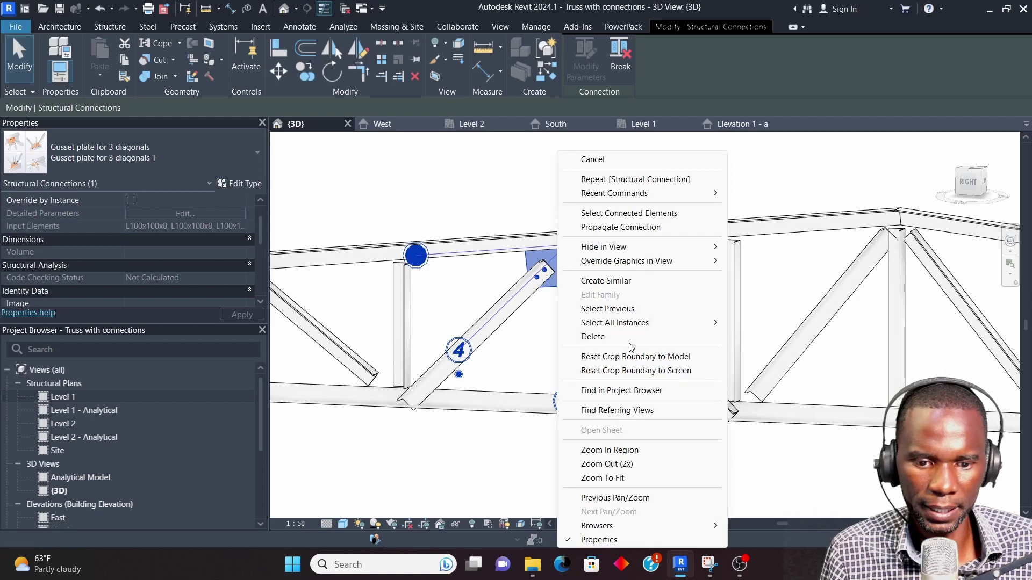
pyautogui.click(480, 195)
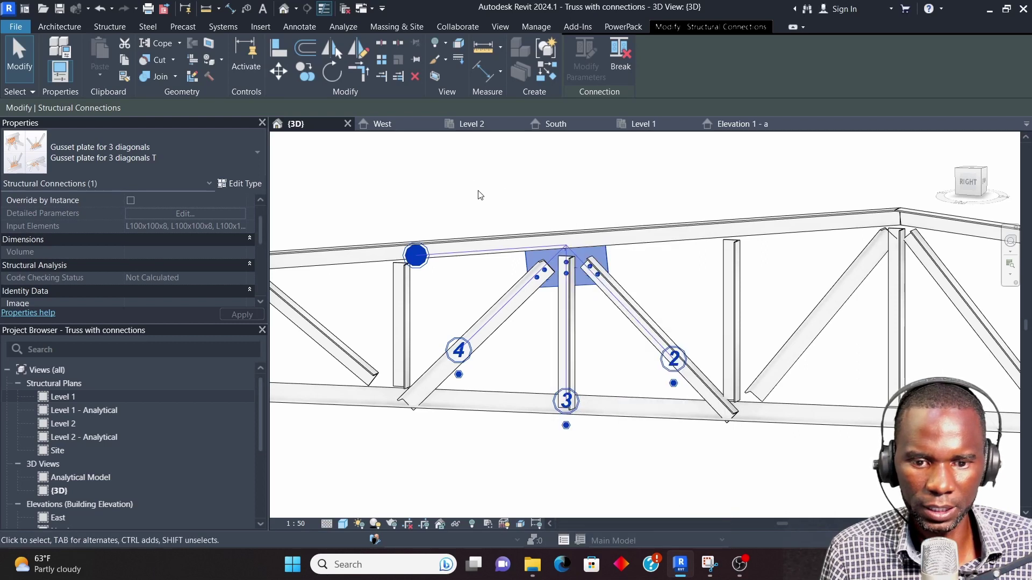
pyautogui.rightClick(606, 256)
pyautogui.click(666, 279)
pyautogui.scroll(-3, 760, 269)
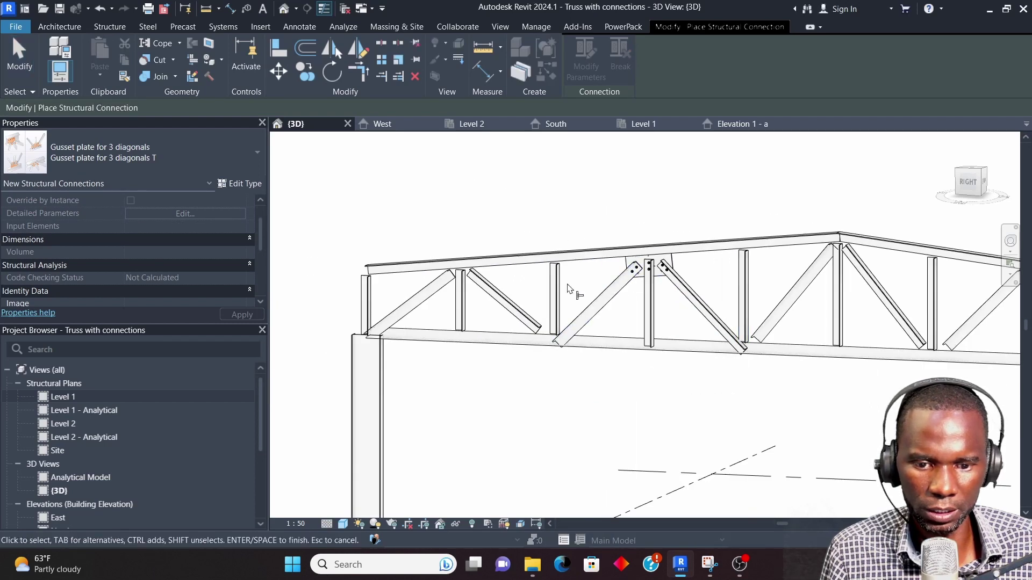
pyautogui.click(486, 284)
pyautogui.scroll(3, 484, 283)
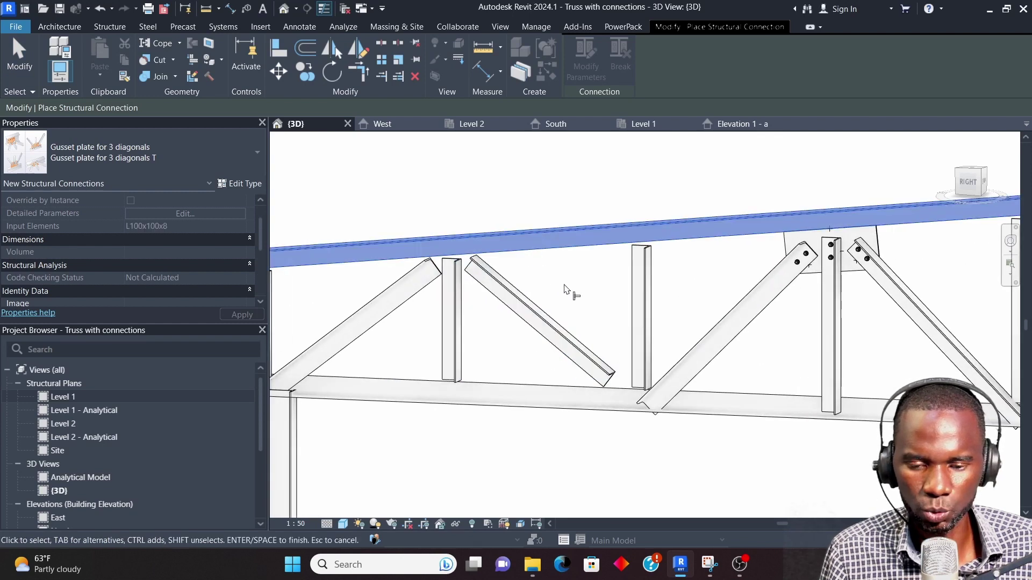
pyautogui.click(537, 308)
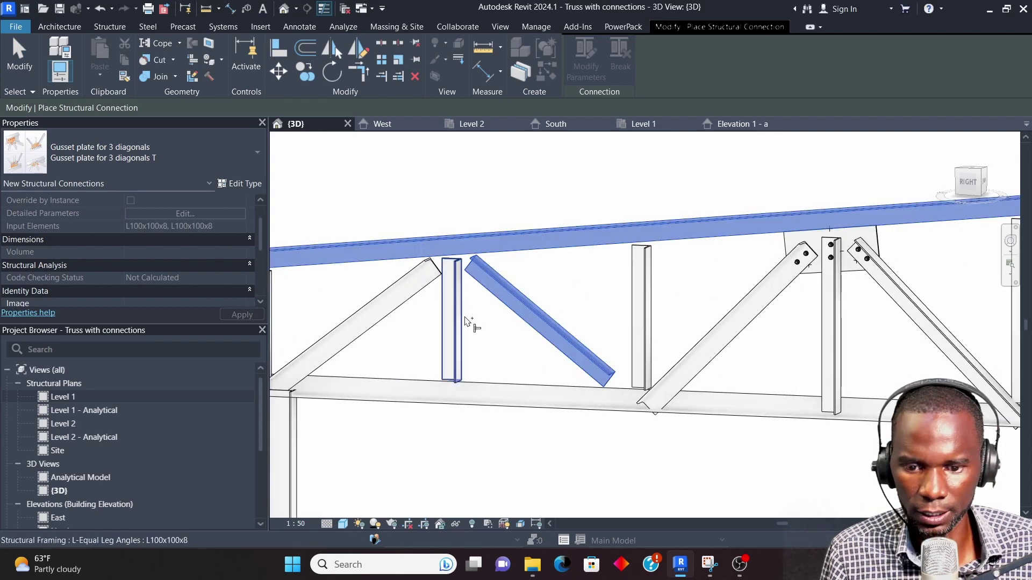
pyautogui.click(466, 322)
pyautogui.rightClick(485, 171)
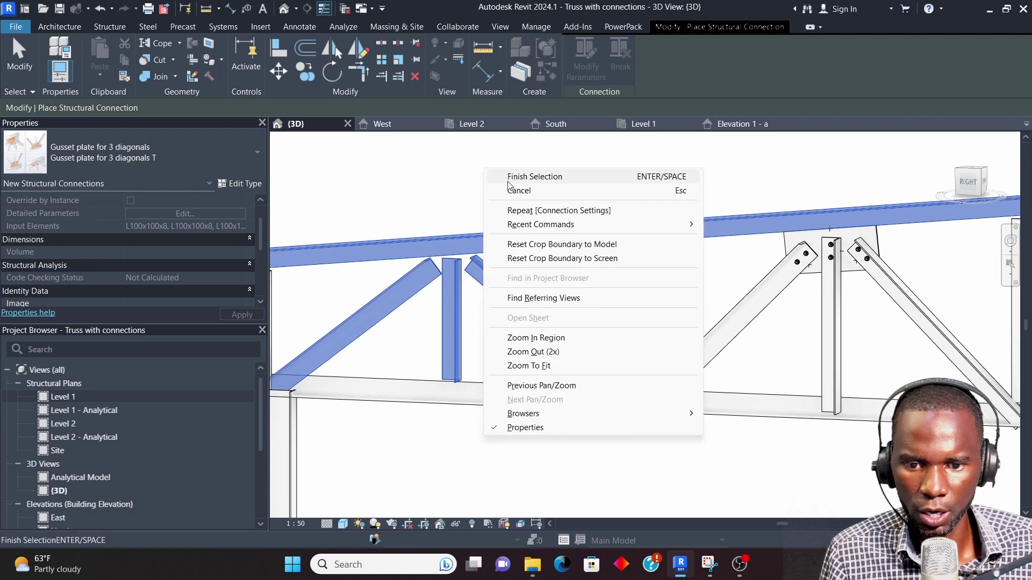
pyautogui.click(511, 181)
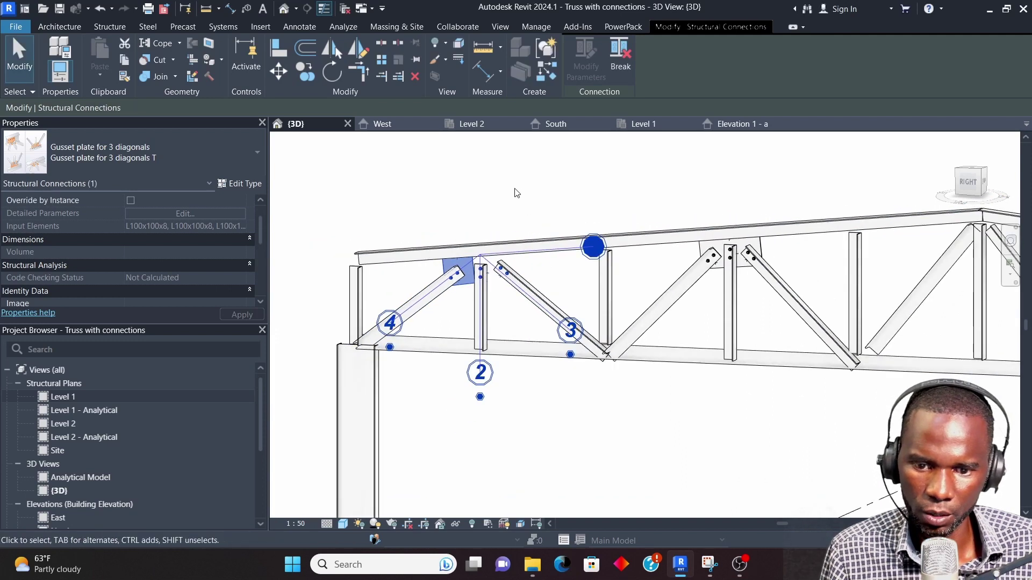
# - Reorder the new connection's members with the top chord as primary and the outer diagonal, vertical and inner diagonal as 2, 3 and 4
pyautogui.click(517, 193)
pyautogui.scroll(2, 466, 275)
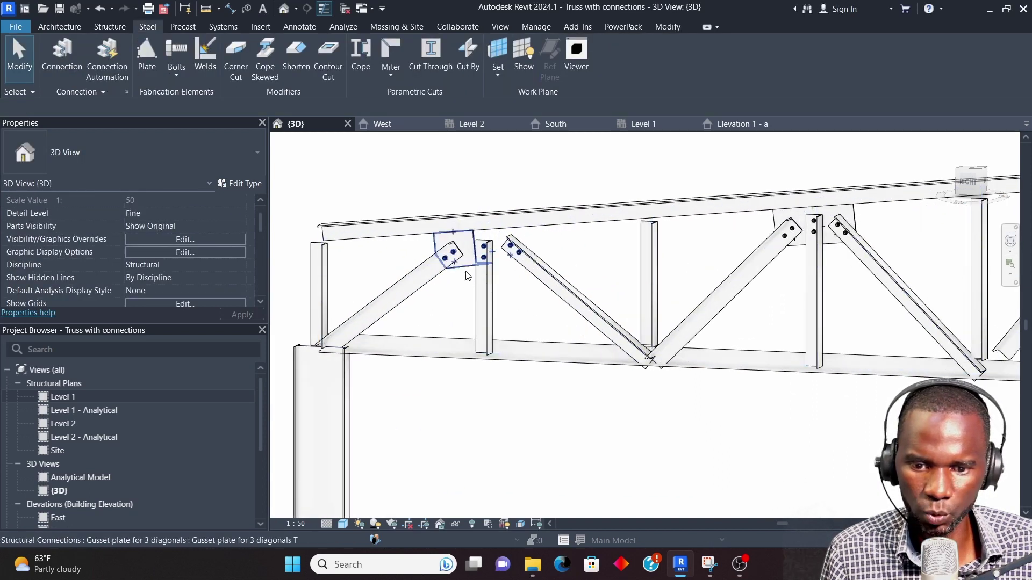
pyautogui.click(467, 276)
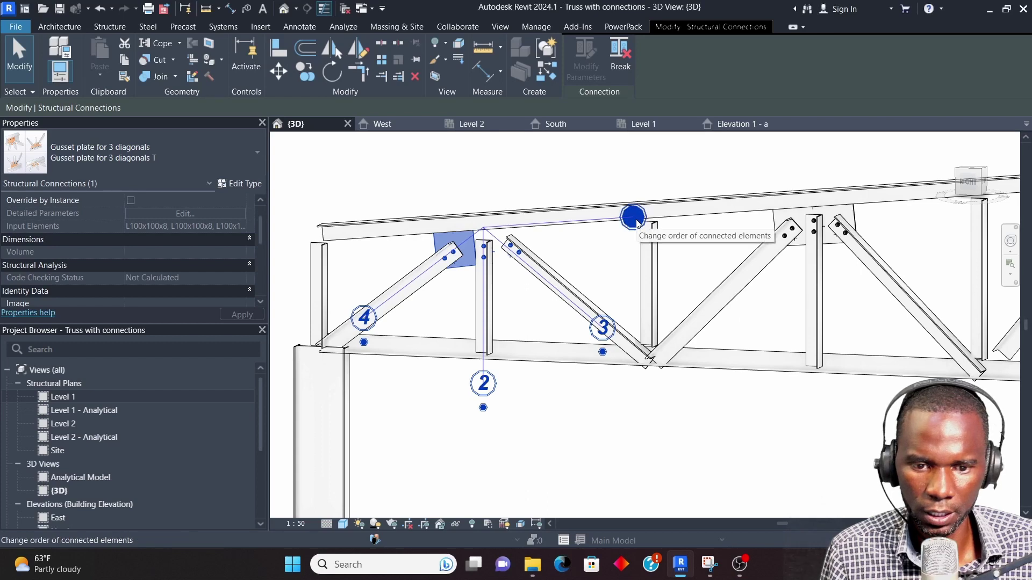
pyautogui.click(602, 352)
pyautogui.click(483, 408)
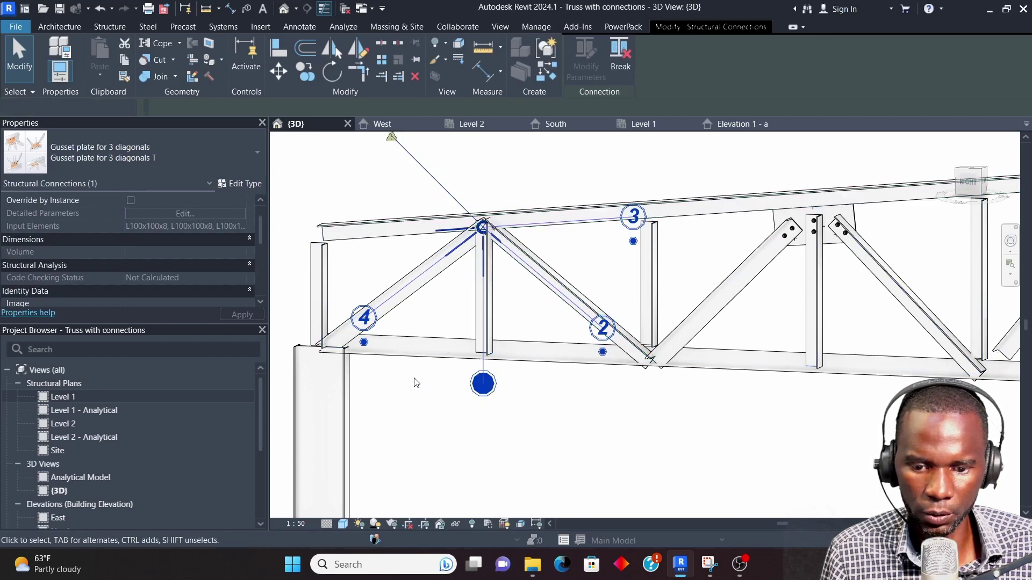
pyautogui.click(364, 342)
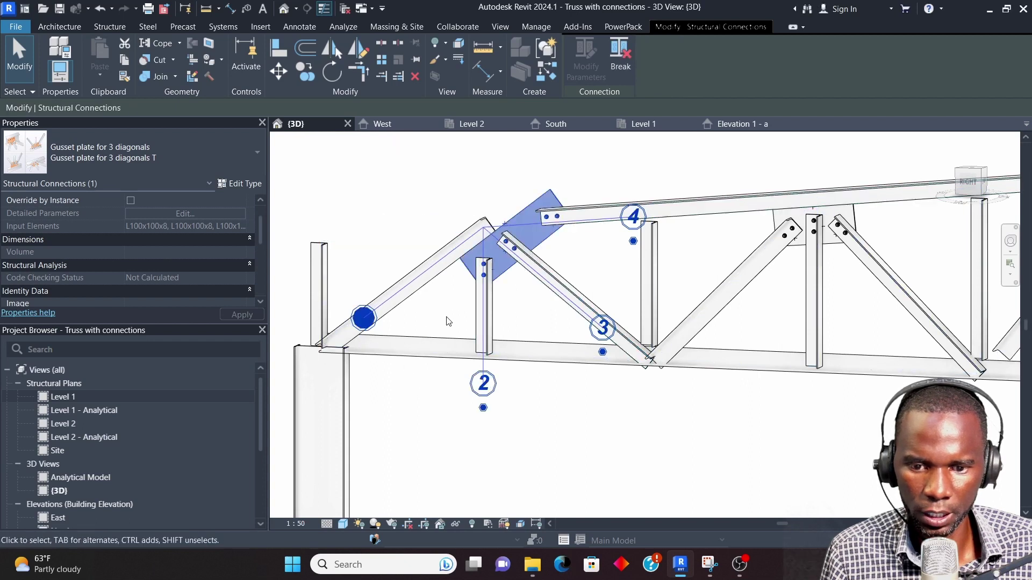
pyautogui.click(633, 241)
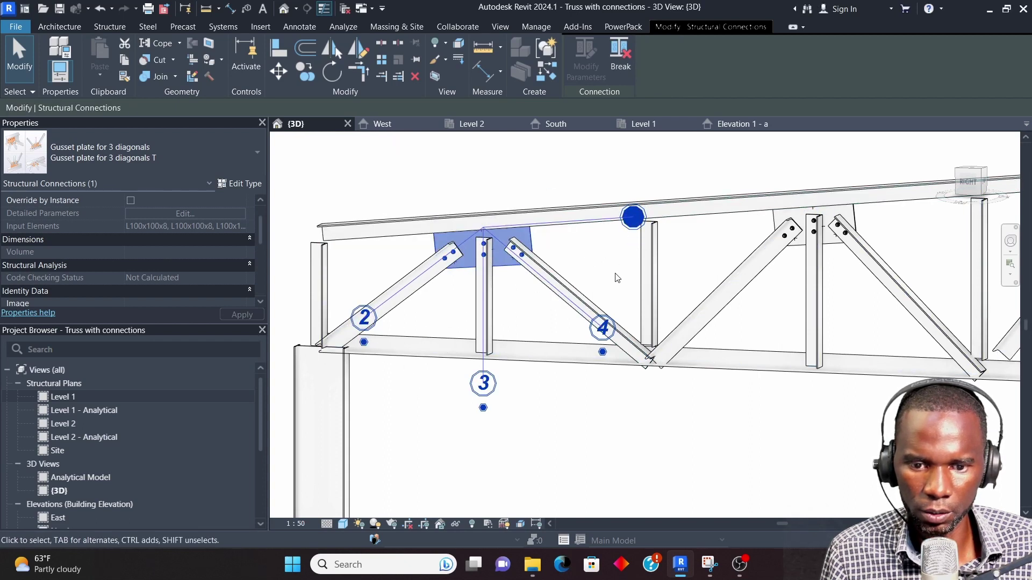
pyautogui.click(526, 173)
pyautogui.scroll(-3, 521, 215)
pyautogui.scroll(3, 521, 225)
pyautogui.scroll(-3, 519, 236)
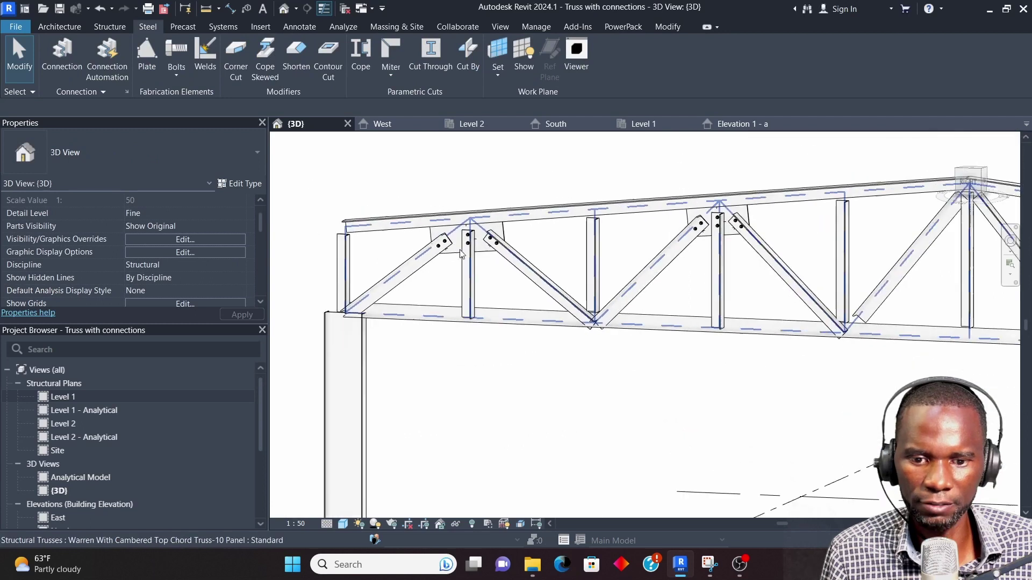
# - Create a similar gusset plate connection at the first three-member joint past the ridge, joining the descending top chord, both diagonals and the vertical
pyautogui.scroll(3, 518, 239)
pyautogui.click(511, 230)
pyautogui.rightClick(510, 230)
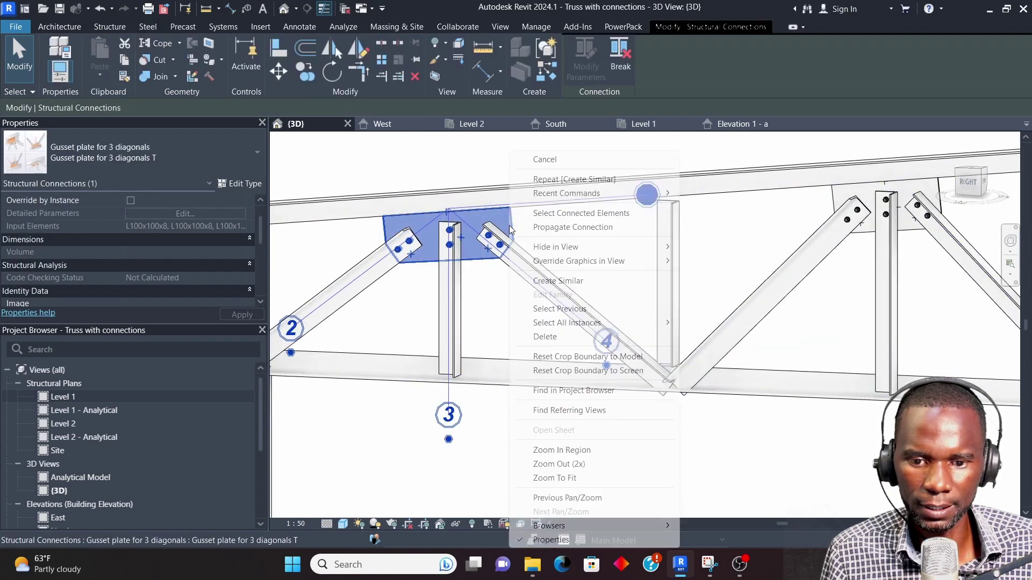
pyautogui.click(566, 285)
pyautogui.scroll(-4, 591, 280)
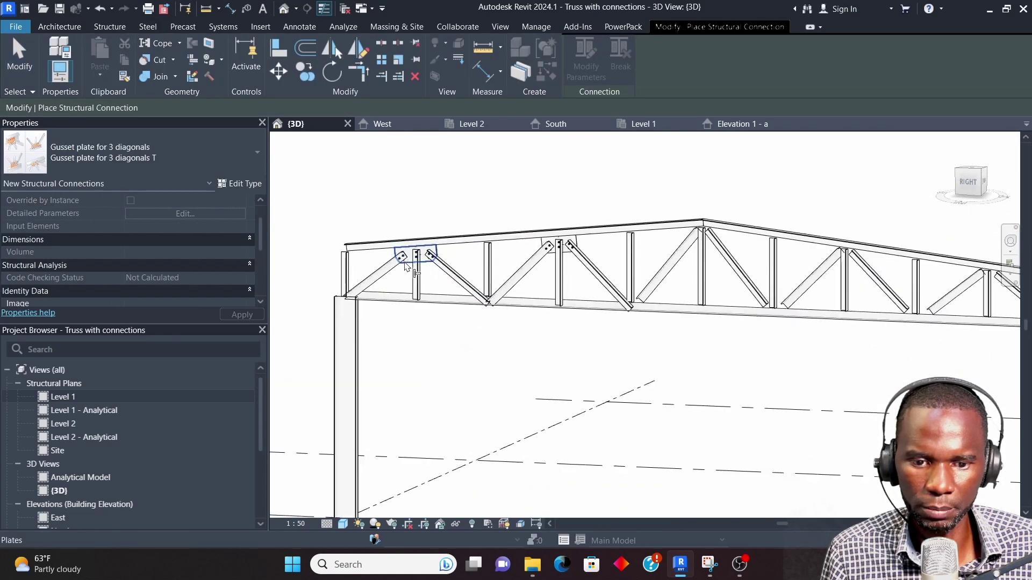
pyautogui.scroll(2, 859, 279)
pyautogui.scroll(-2, 859, 279)
pyautogui.scroll(4, 748, 237)
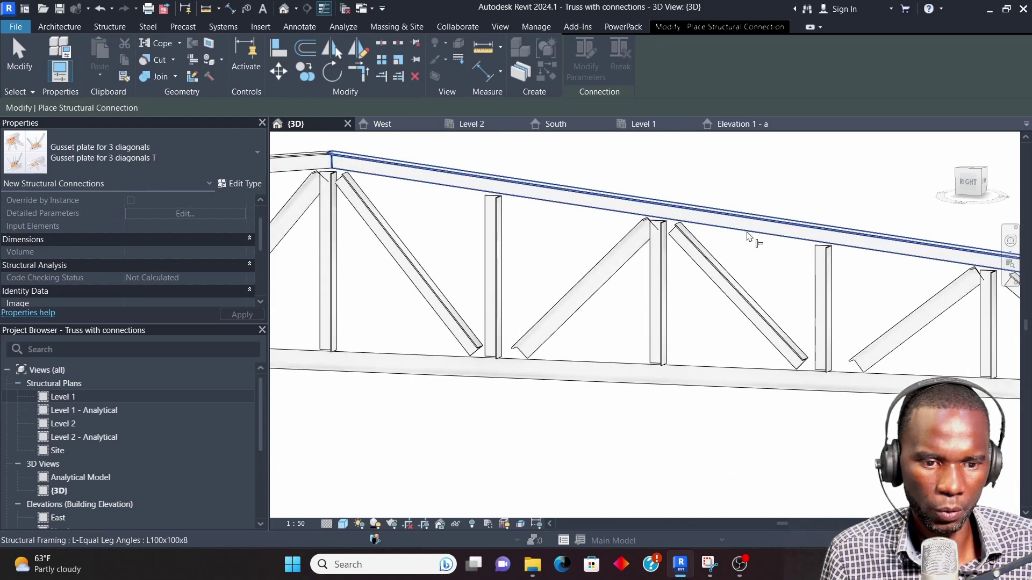
pyautogui.click(741, 232)
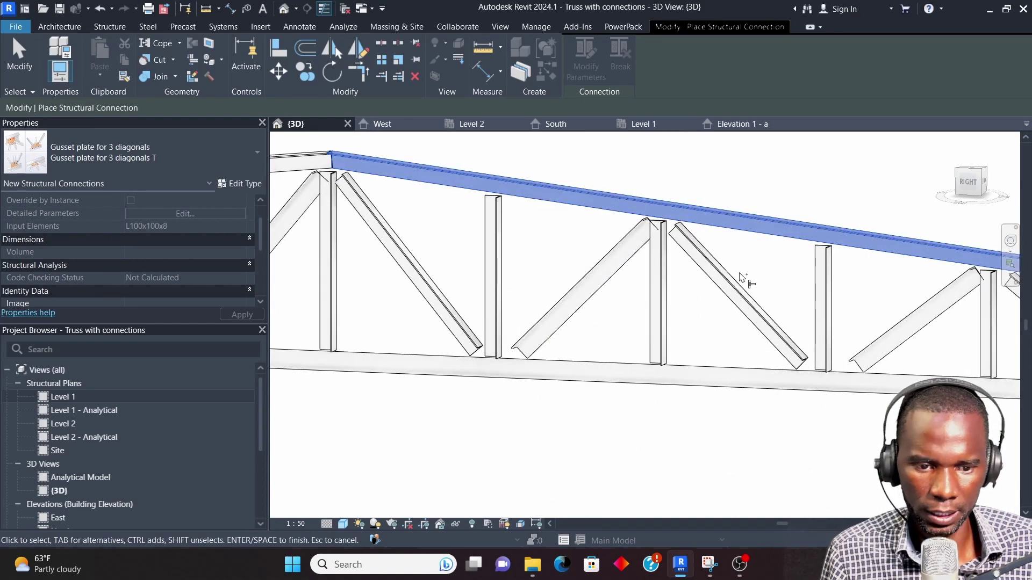
pyautogui.click(724, 280)
pyautogui.click(666, 295)
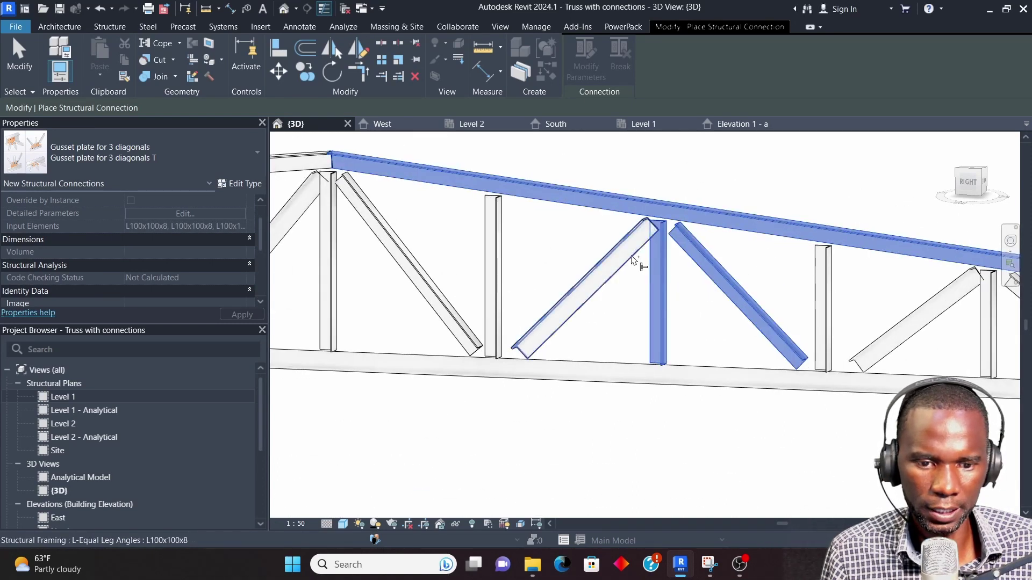
pyautogui.click(604, 260)
pyautogui.rightClick(678, 167)
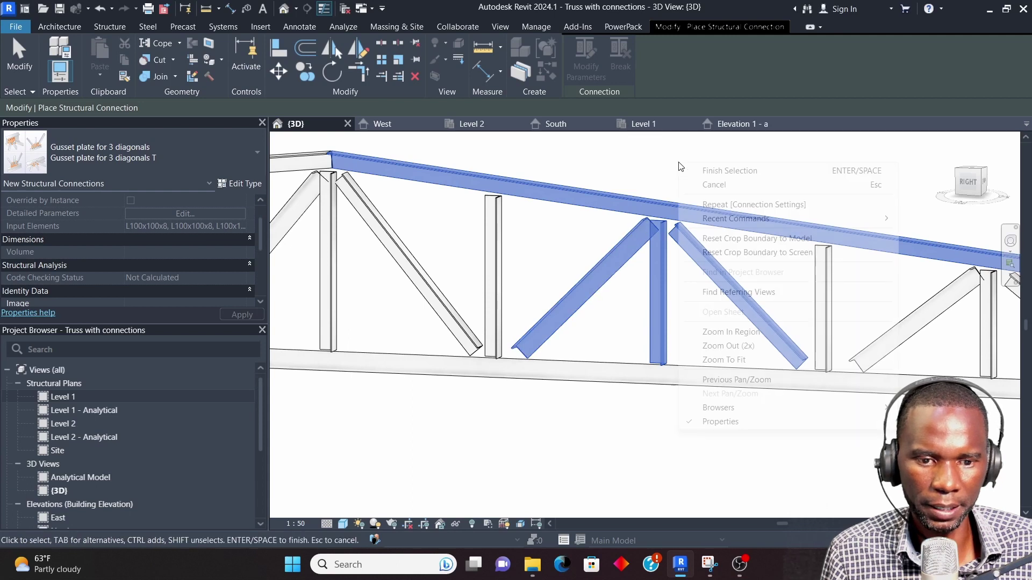
pyautogui.click(732, 171)
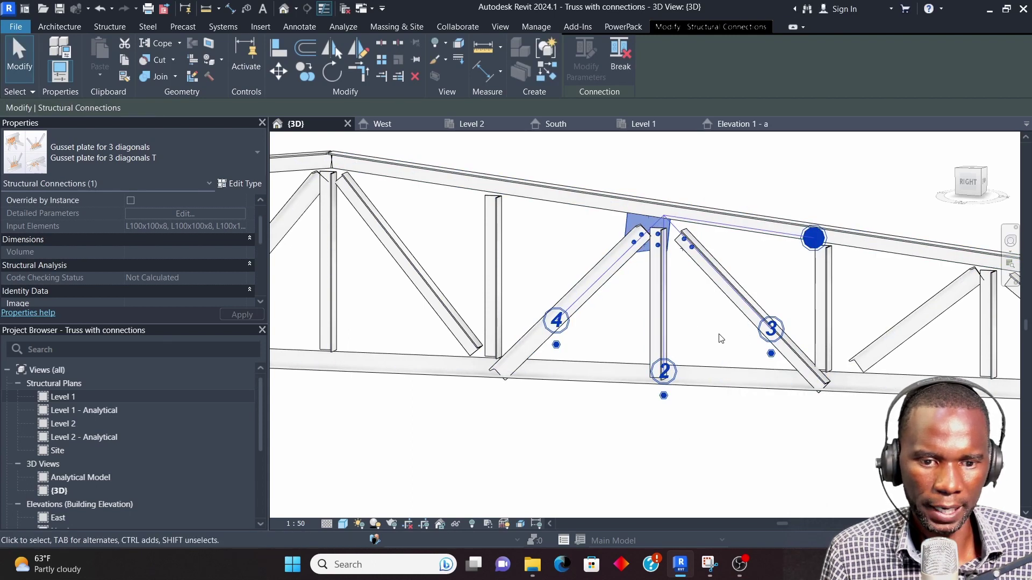
# - Reorder this connection's members with the top chord as primary and the ridge-side diagonal, vertical and eave-side diagonal as 2, 3 and 4
pyautogui.click(707, 319)
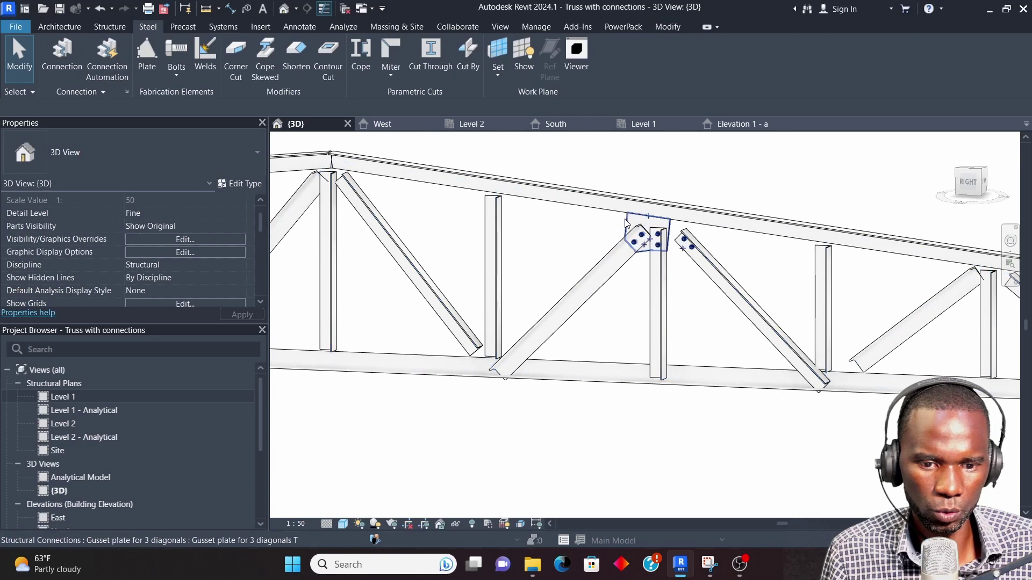
pyautogui.click(646, 222)
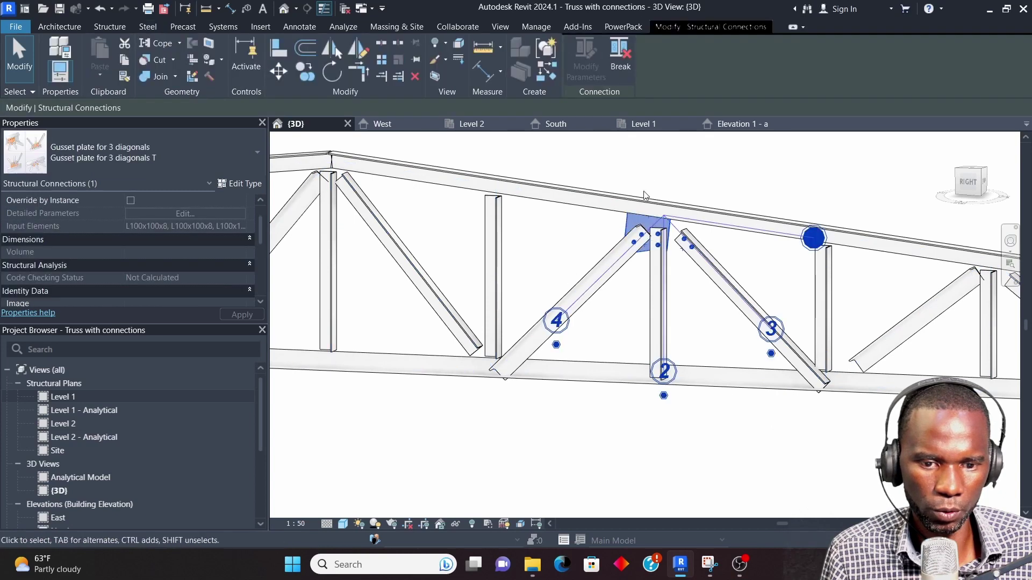
pyautogui.click(770, 353)
pyautogui.click(663, 396)
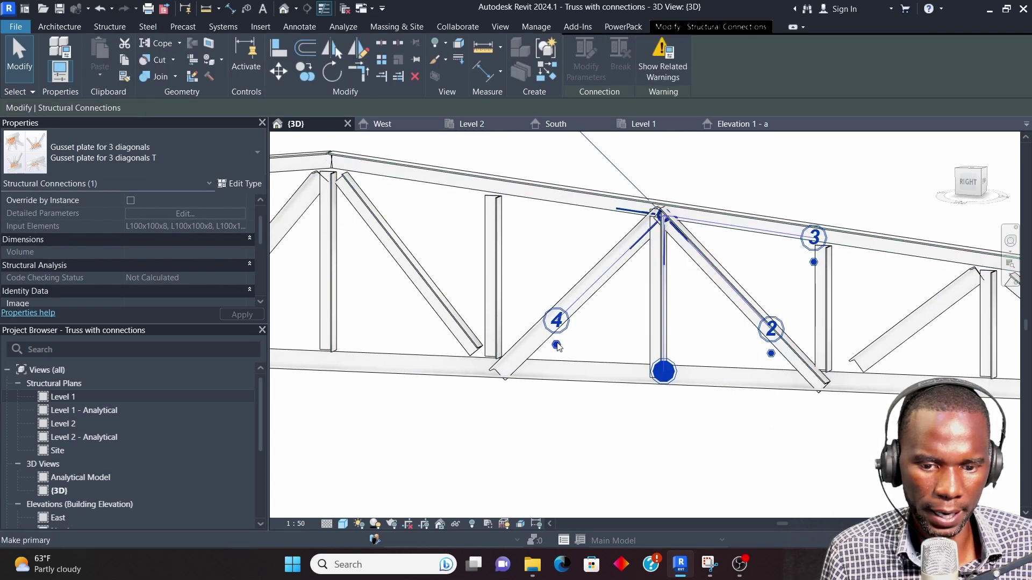
pyautogui.click(556, 345)
pyautogui.click(814, 261)
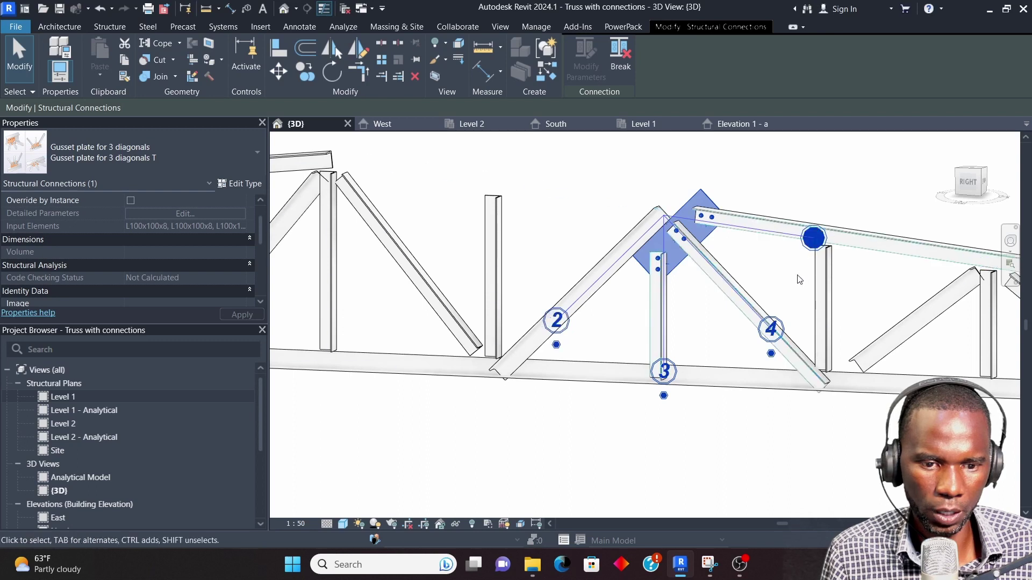
pyautogui.click(714, 181)
pyautogui.scroll(5, 650, 236)
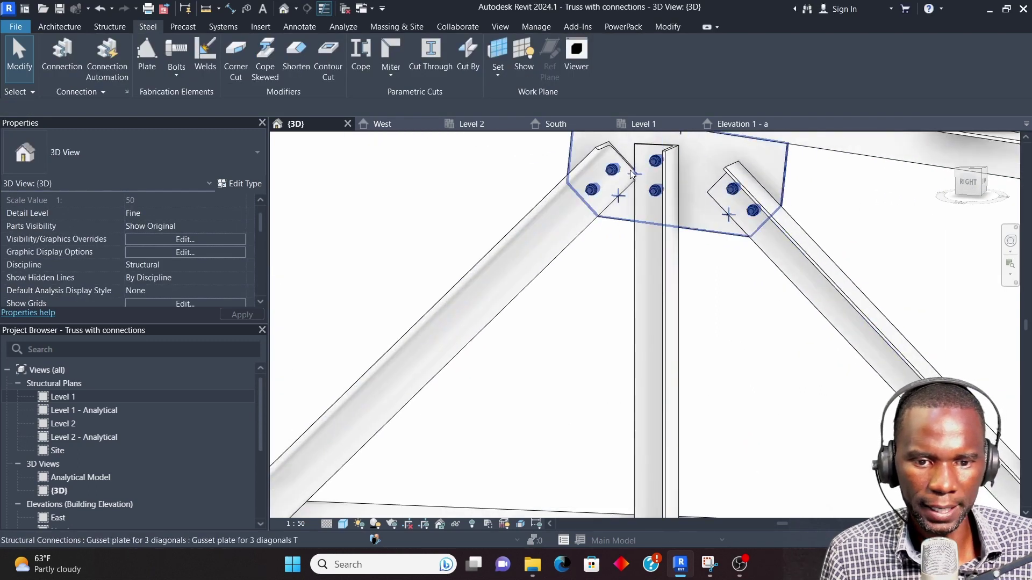
pyautogui.scroll(-2, 681, 249)
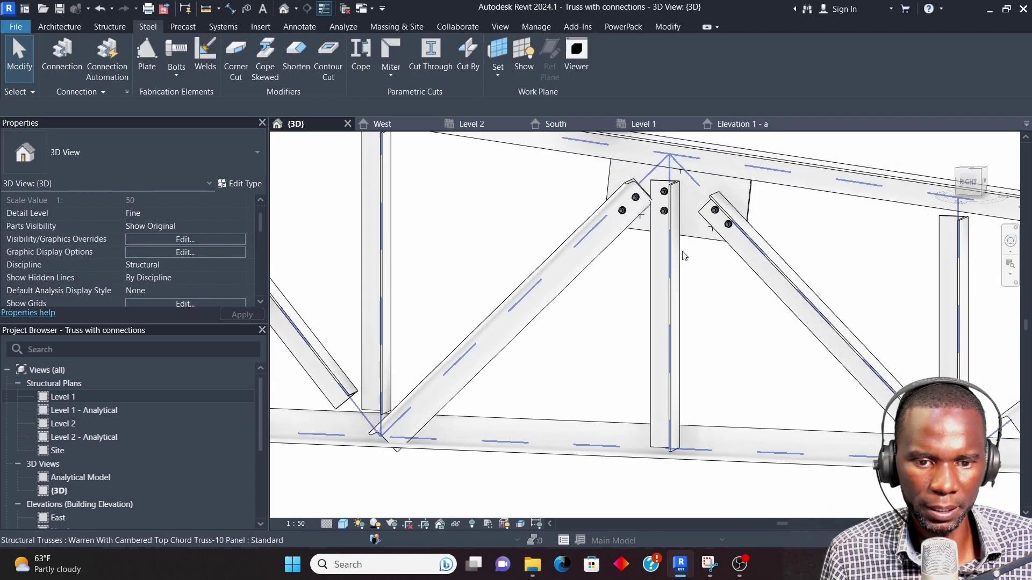
# - Create a similar three-diagonal gusset plate connection at the joint nearest the right column, joining the top chord, outer diagonal, vertical and inner diagonal
pyautogui.scroll(-4, 721, 252)
pyautogui.scroll(2, 737, 216)
pyautogui.click(738, 215)
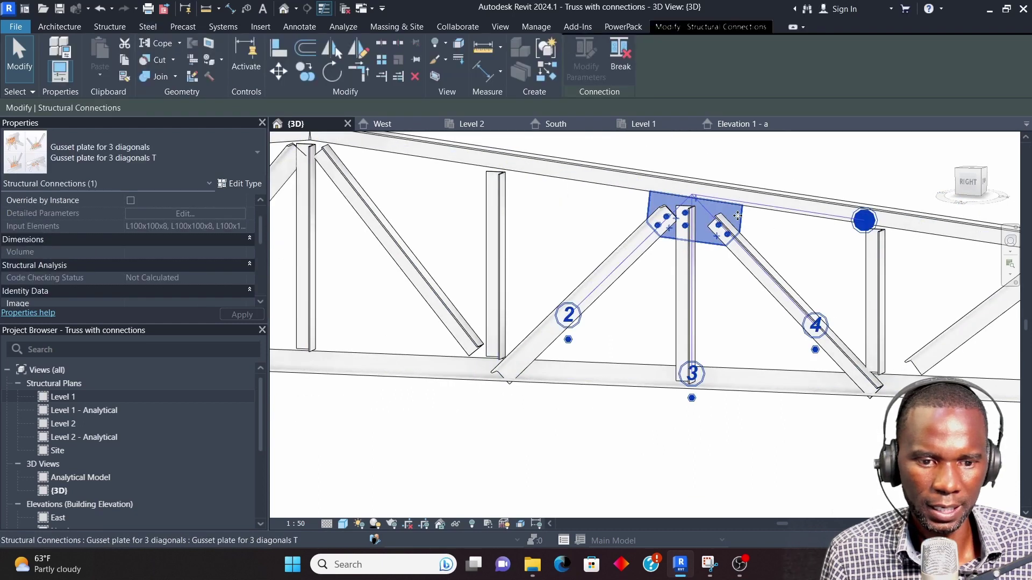
pyautogui.rightClick(737, 215)
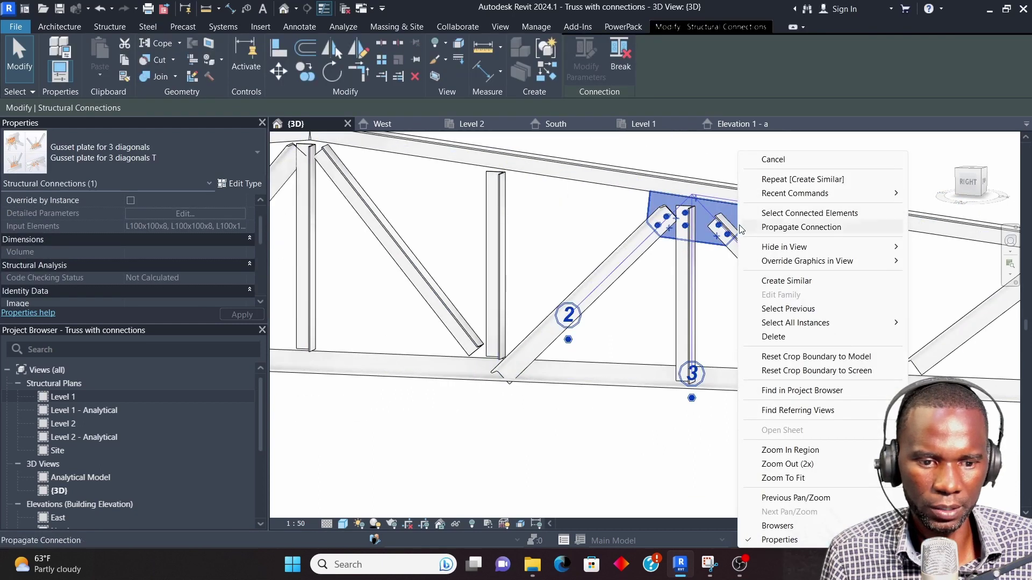
pyautogui.click(801, 284)
pyautogui.scroll(-4, 699, 237)
pyautogui.scroll(4, 848, 247)
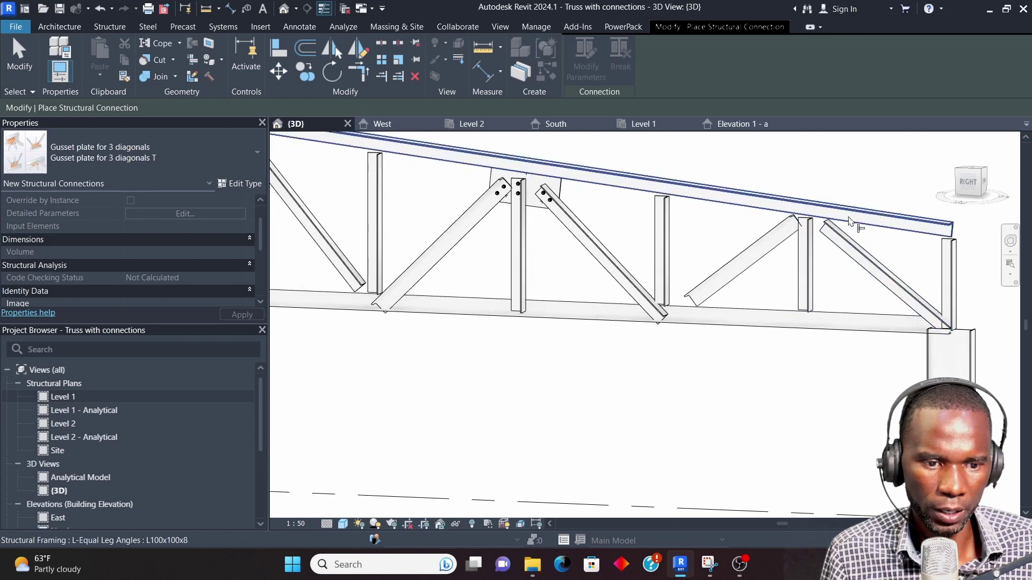
pyautogui.click(853, 223)
pyautogui.click(887, 267)
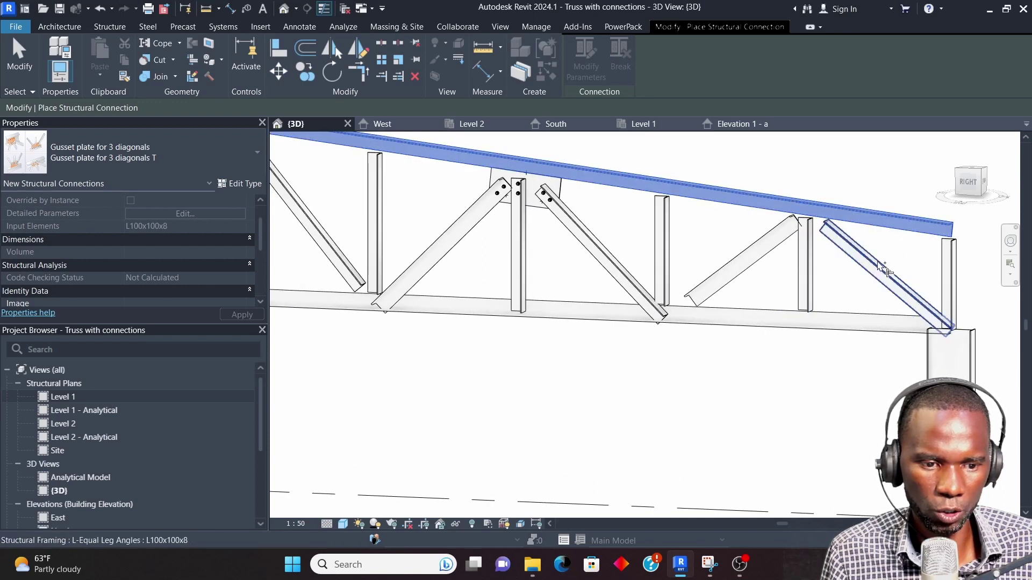
pyautogui.click(808, 280)
pyautogui.click(763, 245)
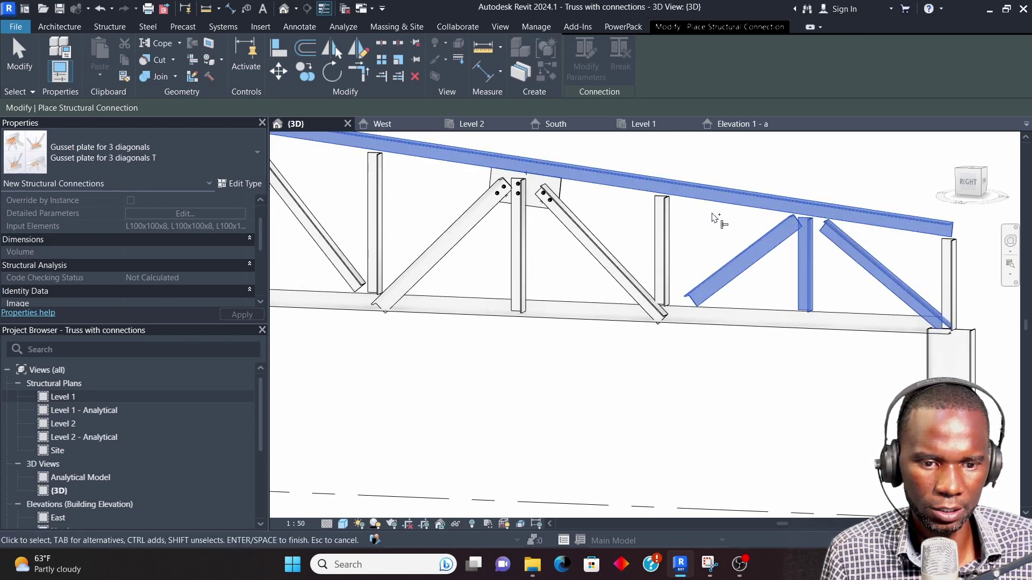
pyautogui.rightClick(715, 218)
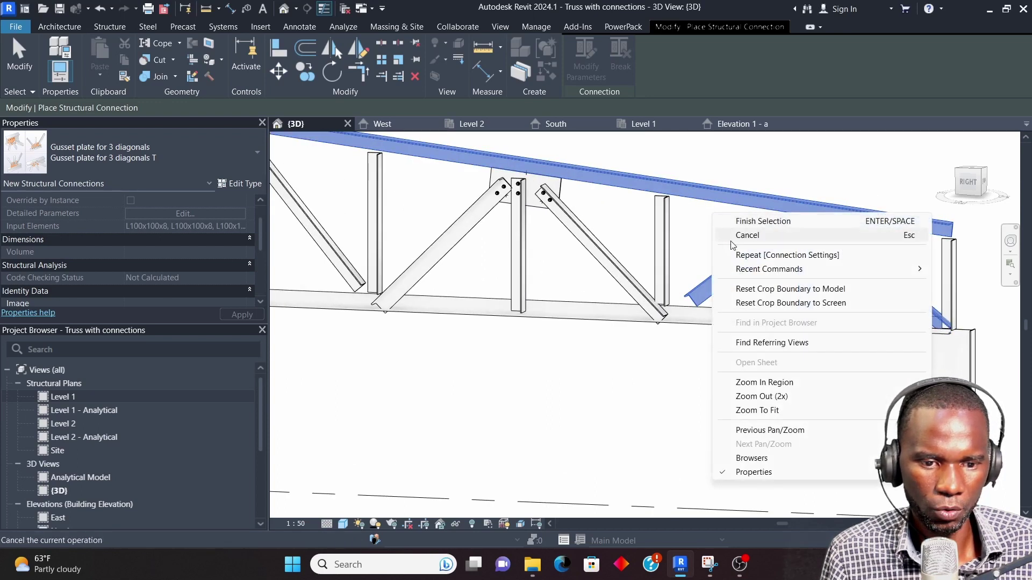
pyautogui.click(762, 222)
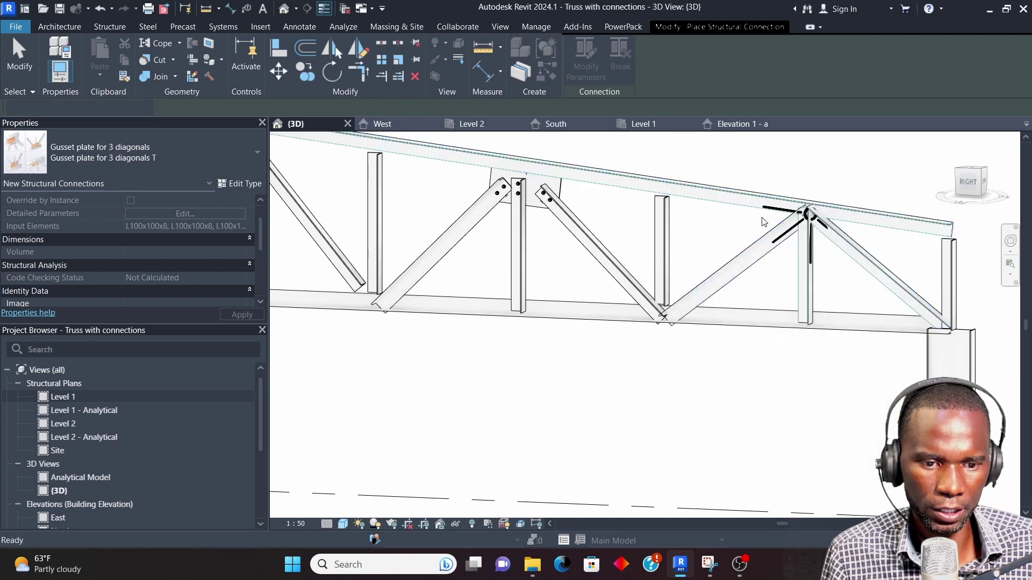
# - Reorder this connection's members with the top chord as primary and the eave-side diagonal, vertical and ridge-side diagonal as 2, 3 and 4
pyautogui.click(706, 317)
pyautogui.click(811, 374)
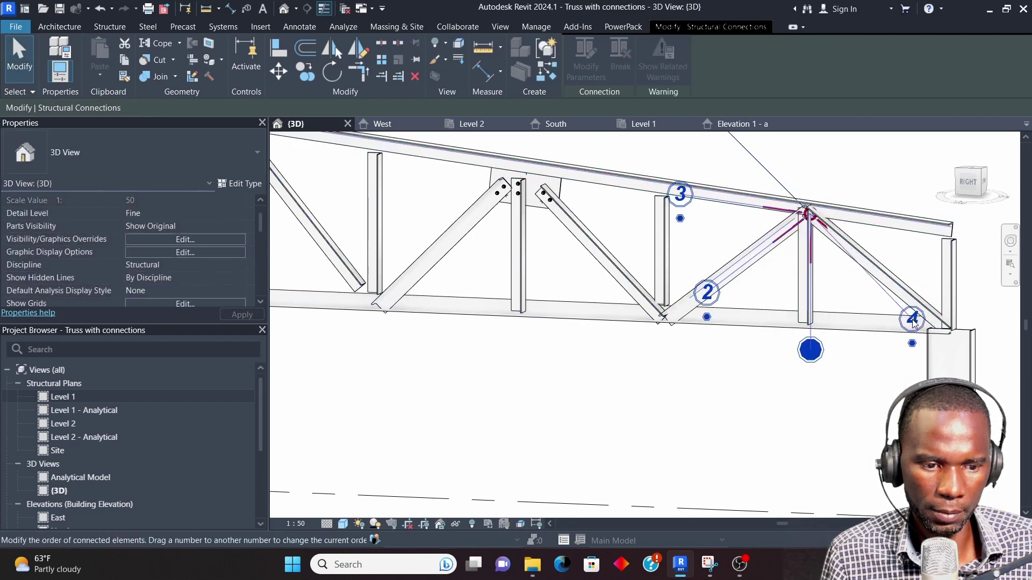
pyautogui.click(912, 322)
pyautogui.click(679, 219)
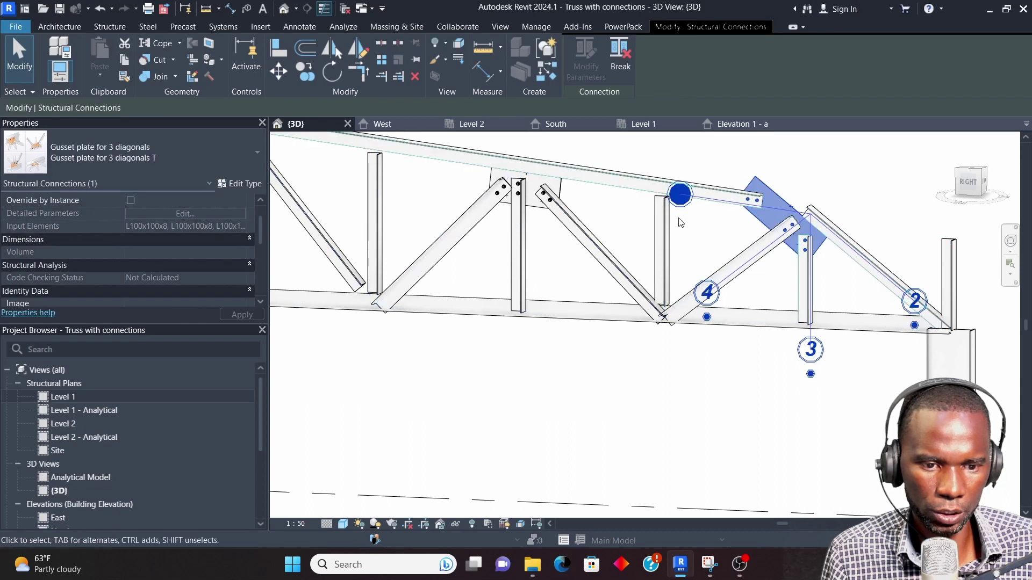
pyautogui.click(816, 167)
# - Start a similar three-diagonal gusset plate connection from the joint before the ridge, picking the bottom chord as its first member
pyautogui.scroll(-3, 838, 254)
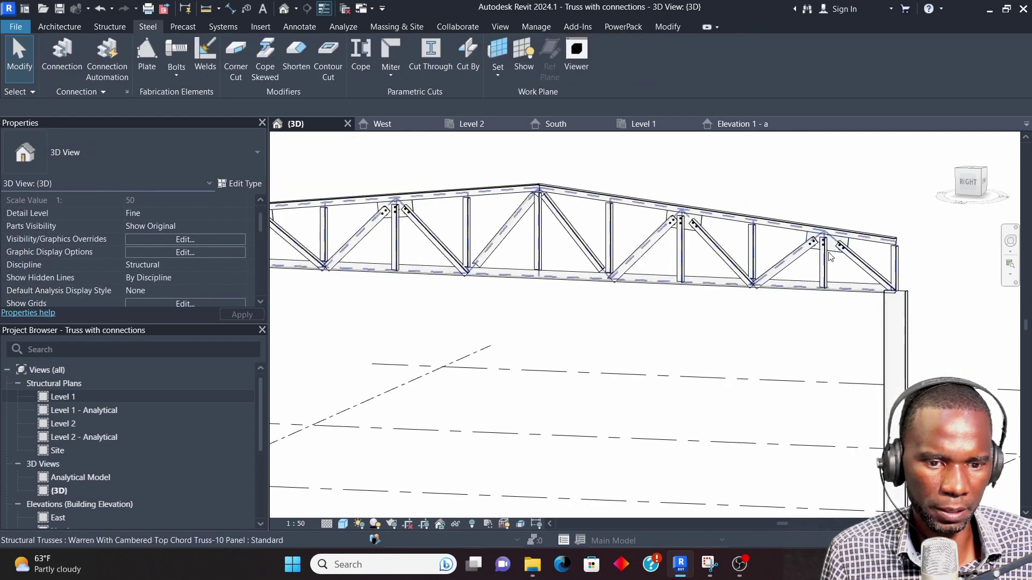
pyautogui.scroll(-2, 830, 257)
pyautogui.scroll(2, 493, 257)
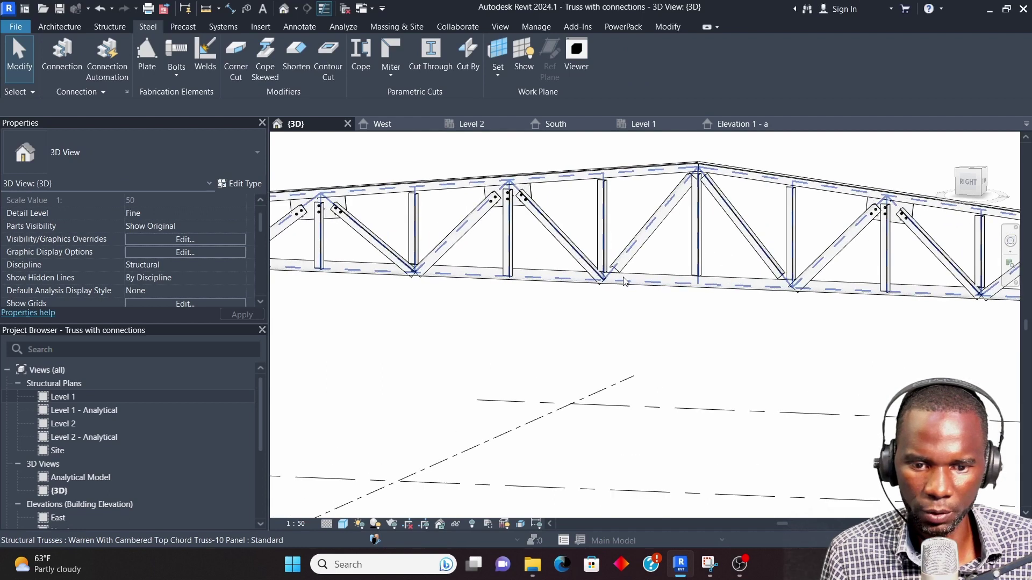
pyautogui.scroll(2, 543, 225)
pyautogui.click(513, 196)
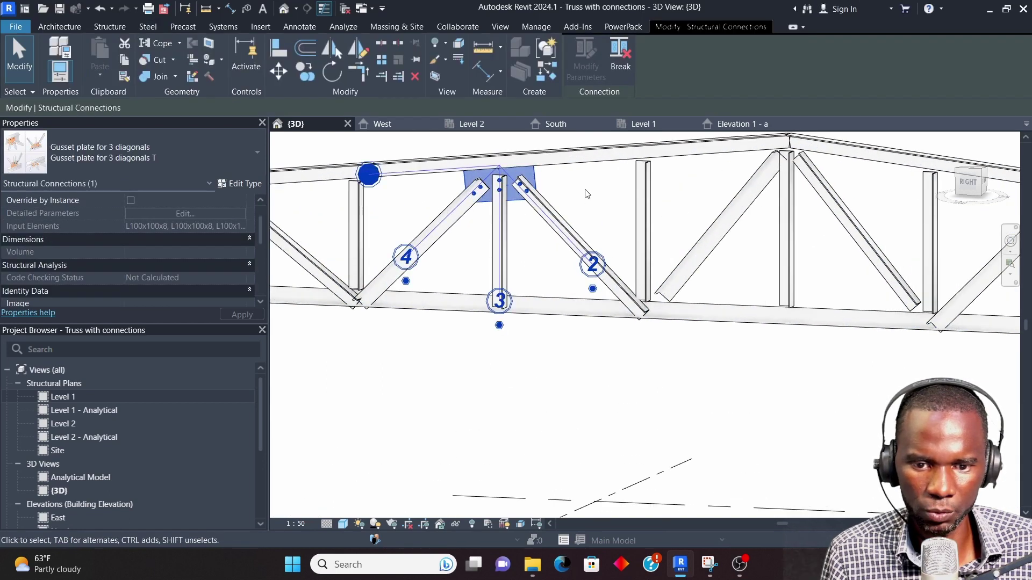
pyautogui.rightClick(586, 192)
pyautogui.click(633, 281)
pyautogui.scroll(-3, 623, 322)
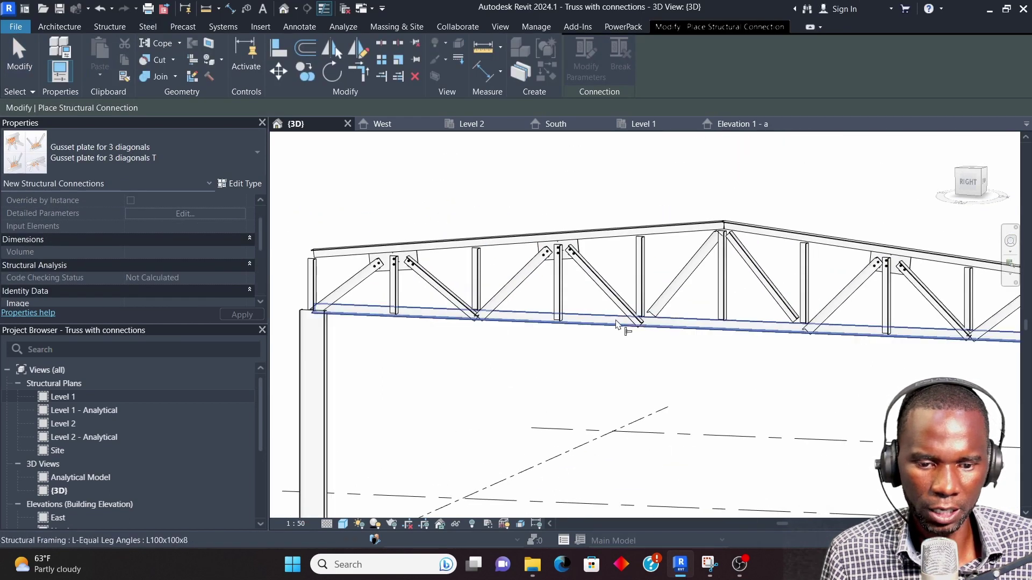
pyautogui.scroll(3, 609, 315)
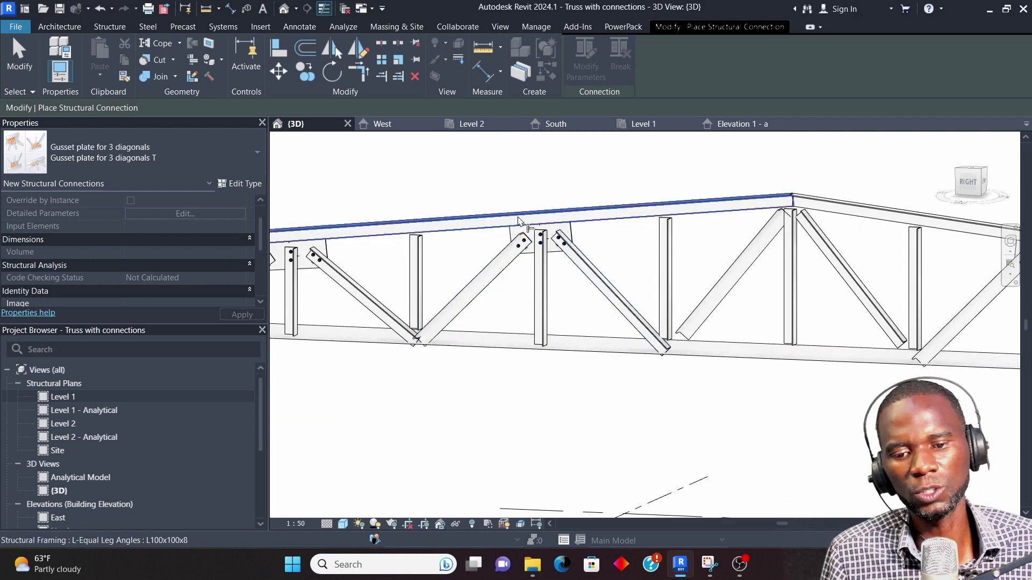
pyautogui.scroll(1, 568, 265)
pyautogui.scroll(-3, 569, 265)
pyautogui.scroll(2, 614, 328)
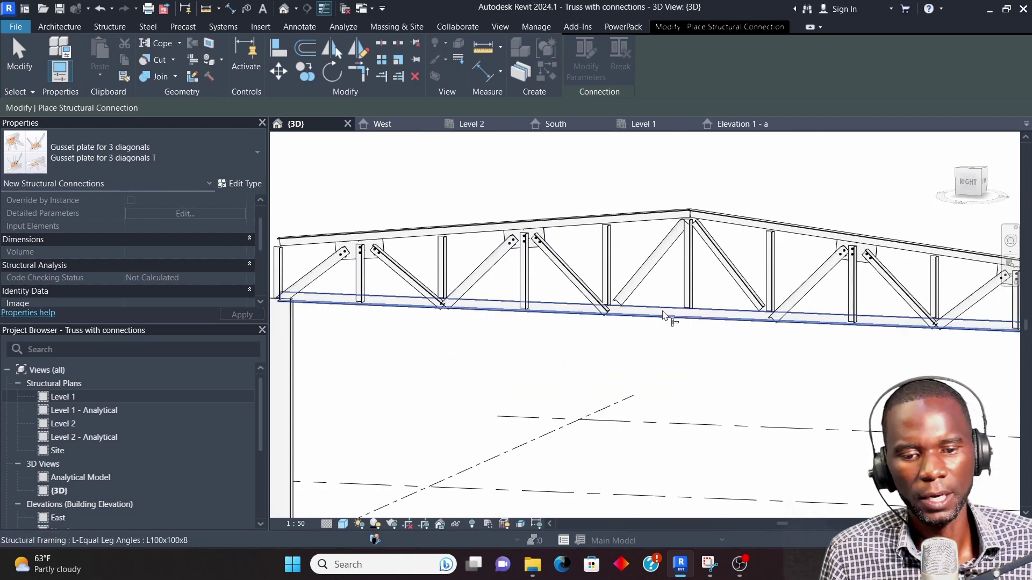
pyautogui.scroll(2, 614, 324)
pyautogui.click(628, 316)
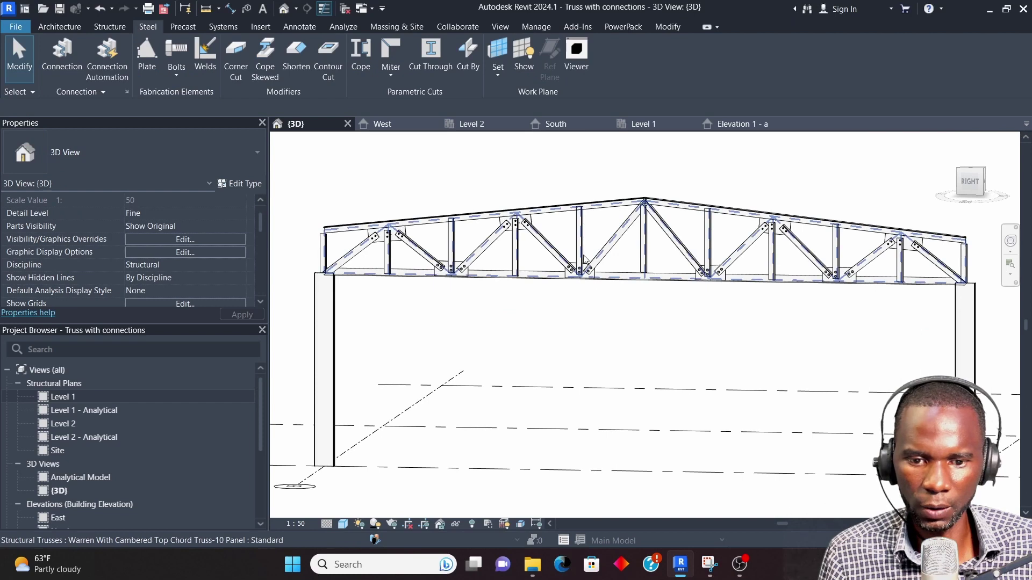
# - Place a structural connection between the ascending top chord and the lone vertical just before the ridge
pyautogui.scroll(2, 601, 243)
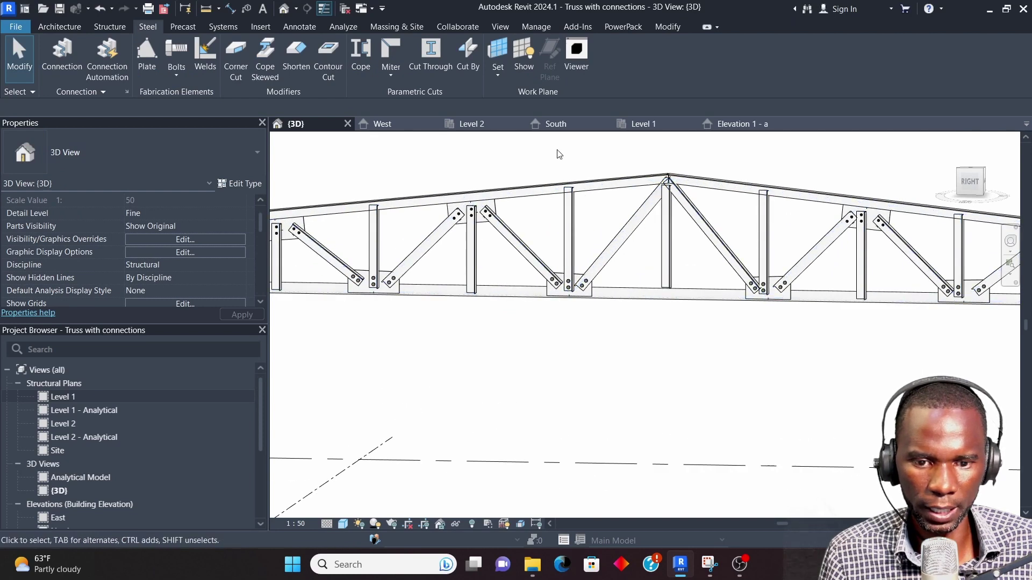
pyautogui.scroll(2, 744, 196)
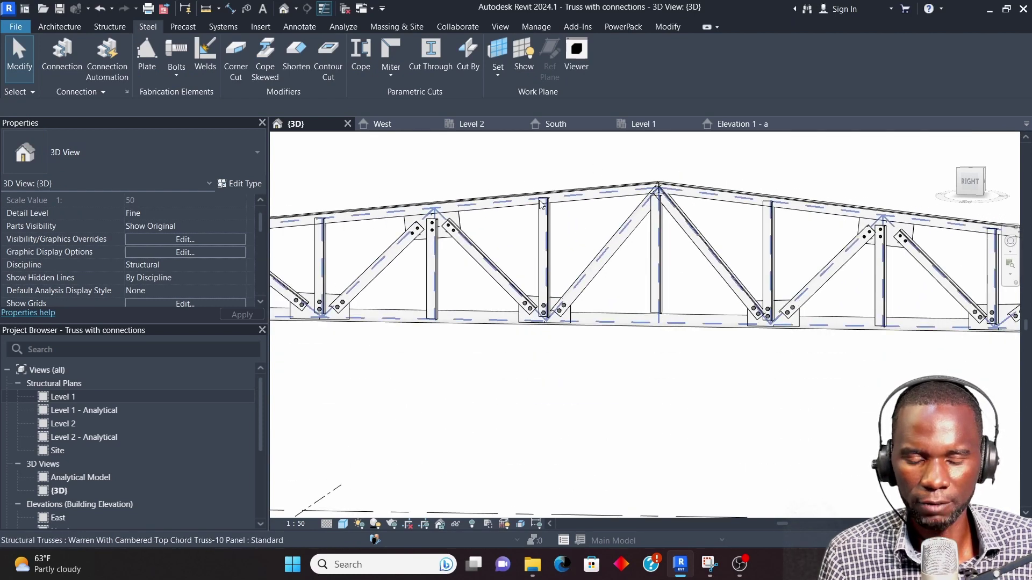
pyautogui.scroll(1, 545, 205)
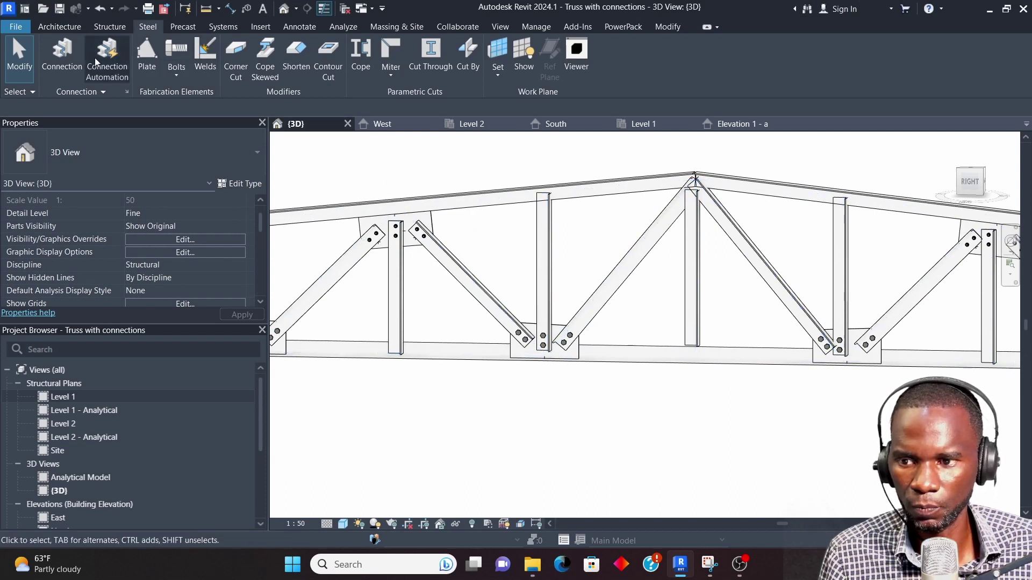
pyautogui.click(62, 53)
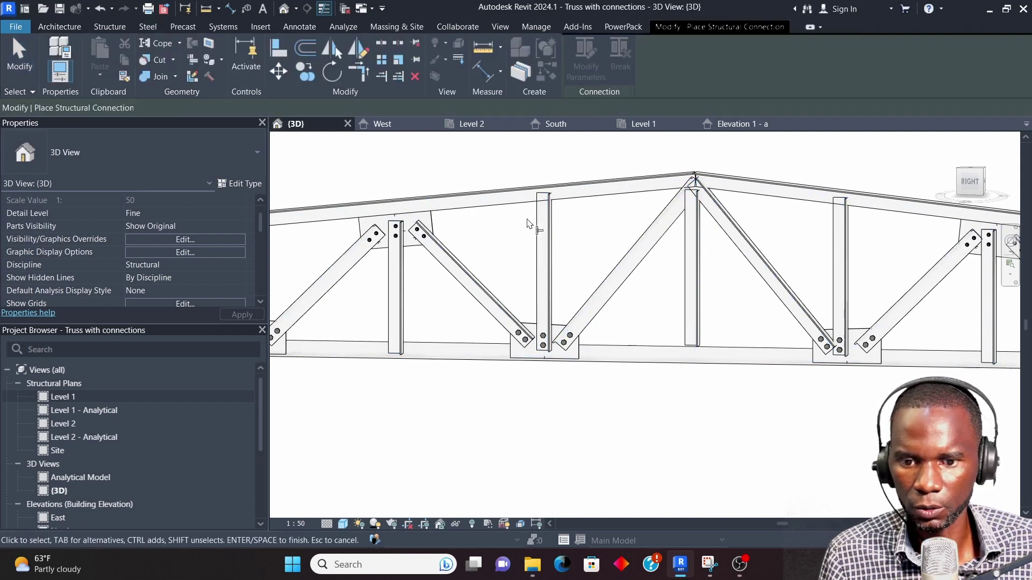
pyautogui.click(578, 196)
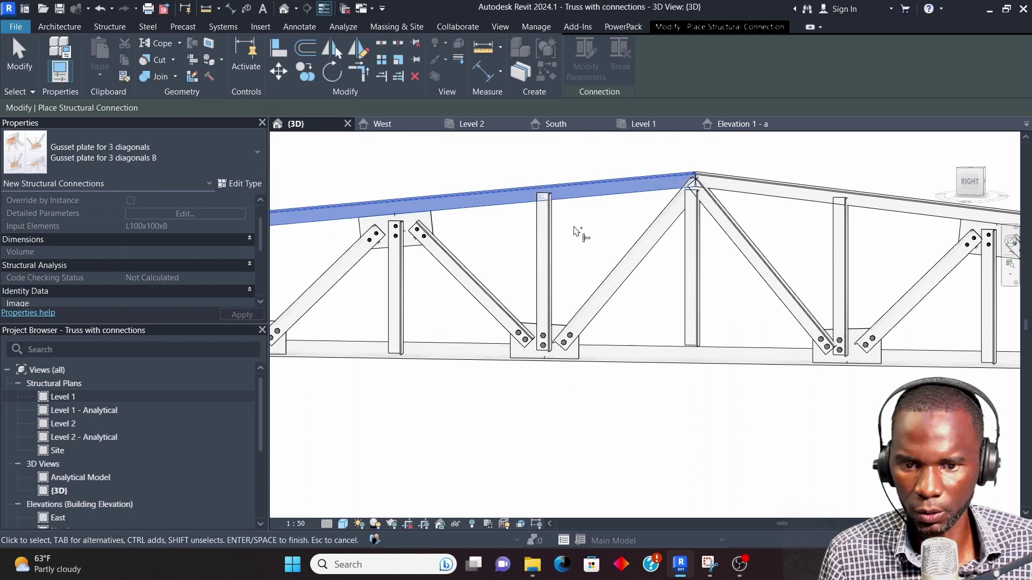
pyautogui.click(549, 237)
pyautogui.rightClick(585, 219)
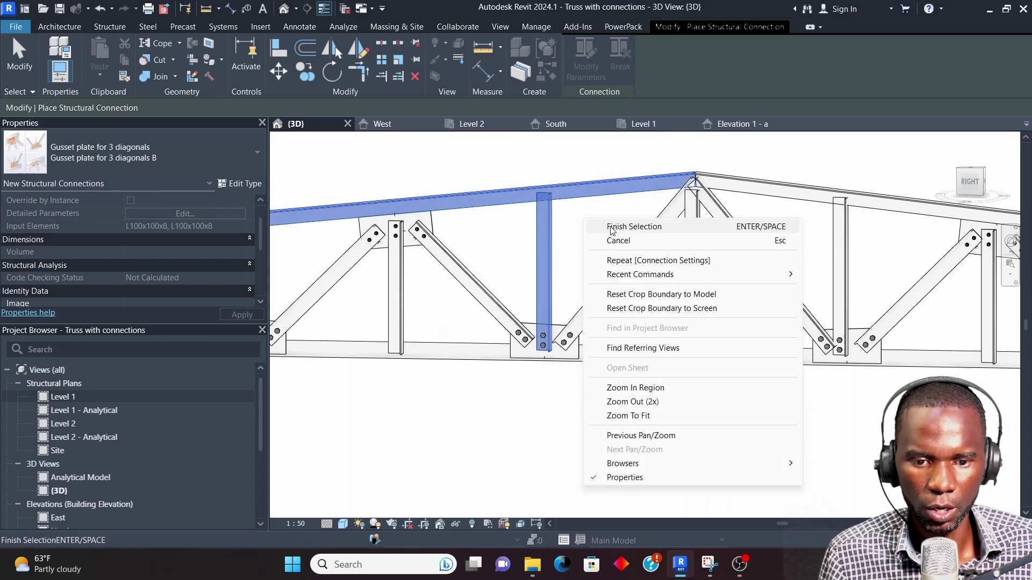
pyautogui.click(614, 228)
pyautogui.scroll(-1, 556, 290)
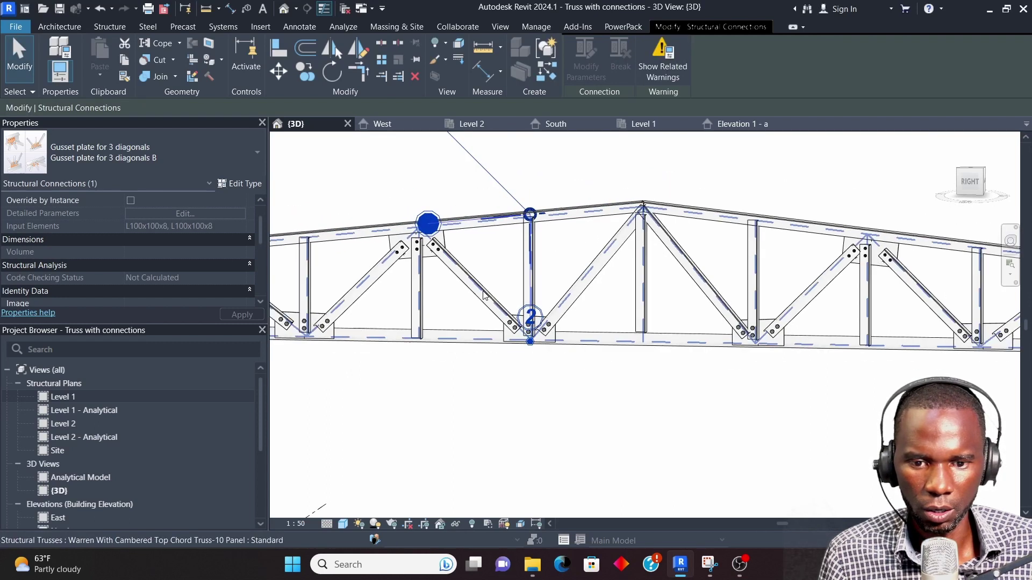
# - Change the new connection's type to Gusset plate at one diagonal
pyautogui.click(245, 155)
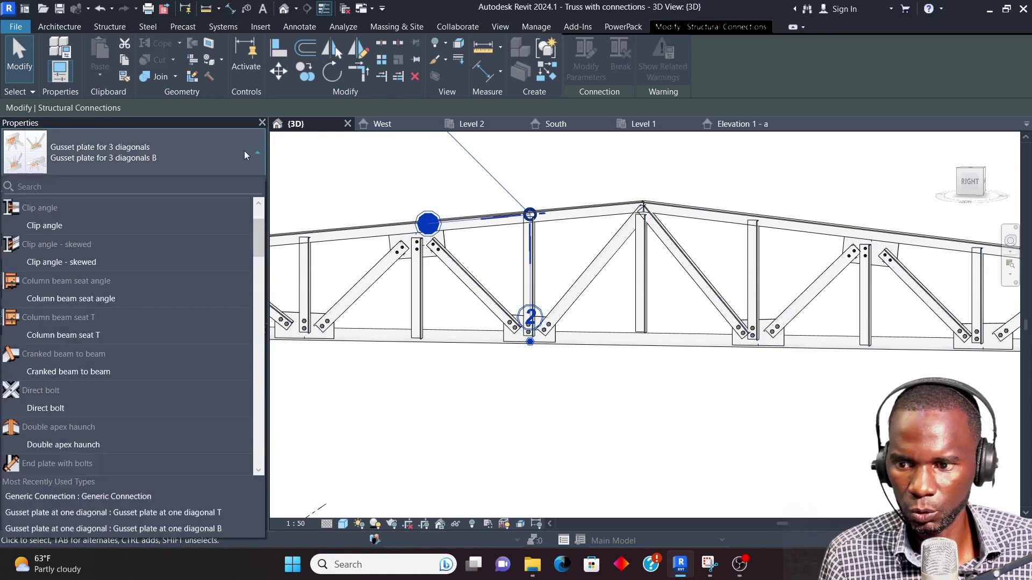
pyautogui.click(54, 189)
pyautogui.write('gu')
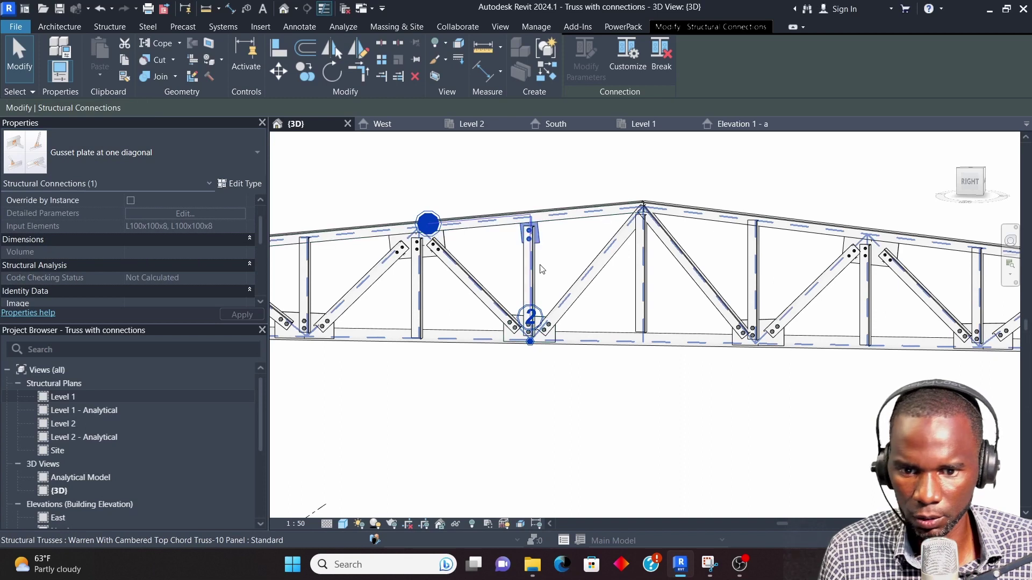
# - Examine the one-diagonal gusset plate and its bolts where the vertical meets the top chord
pyautogui.click(548, 240)
pyautogui.scroll(10, 548, 240)
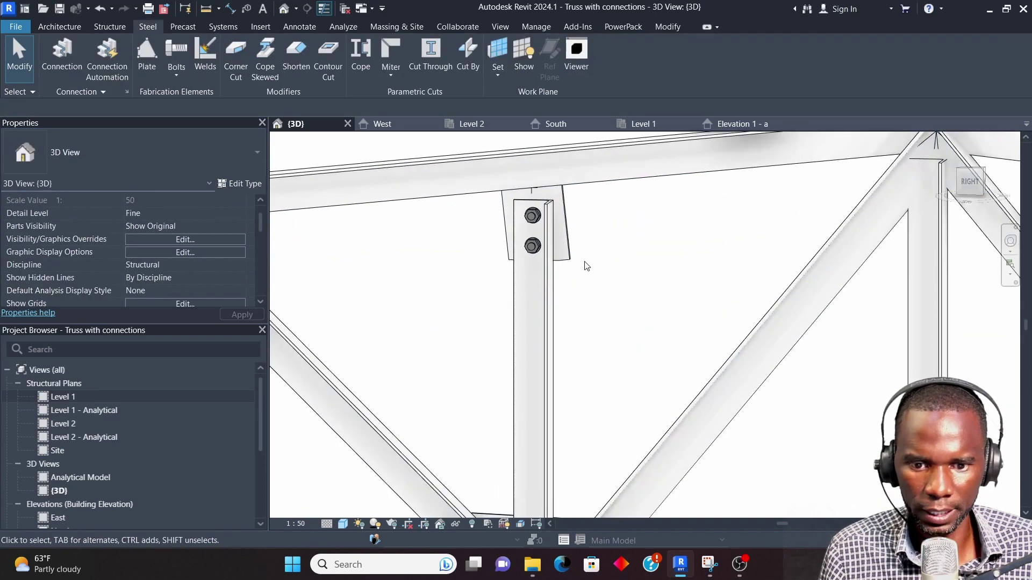
pyautogui.click(565, 256)
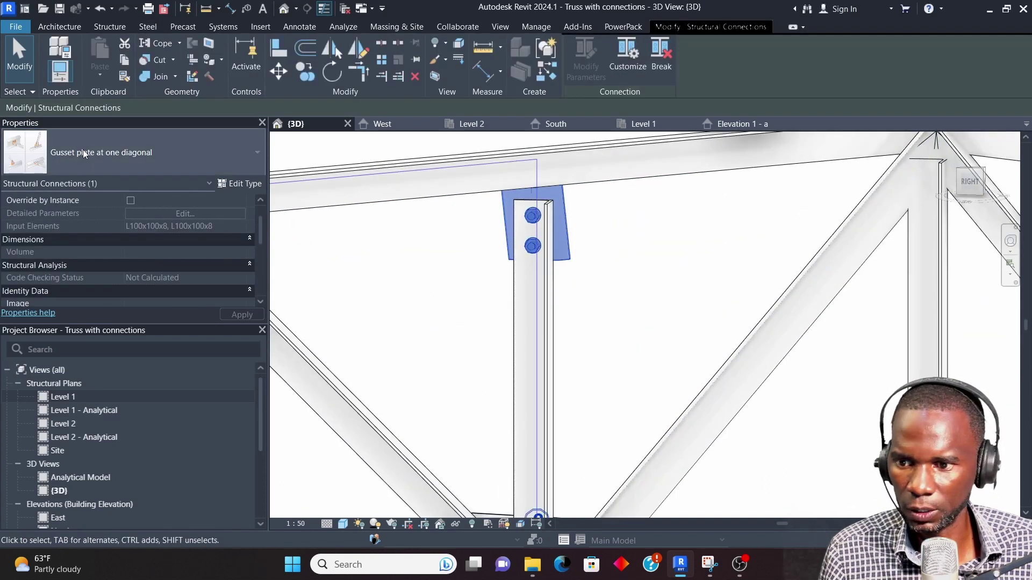
pyautogui.scroll(-5, 527, 253)
pyautogui.click(526, 253)
pyautogui.scroll(5, 526, 253)
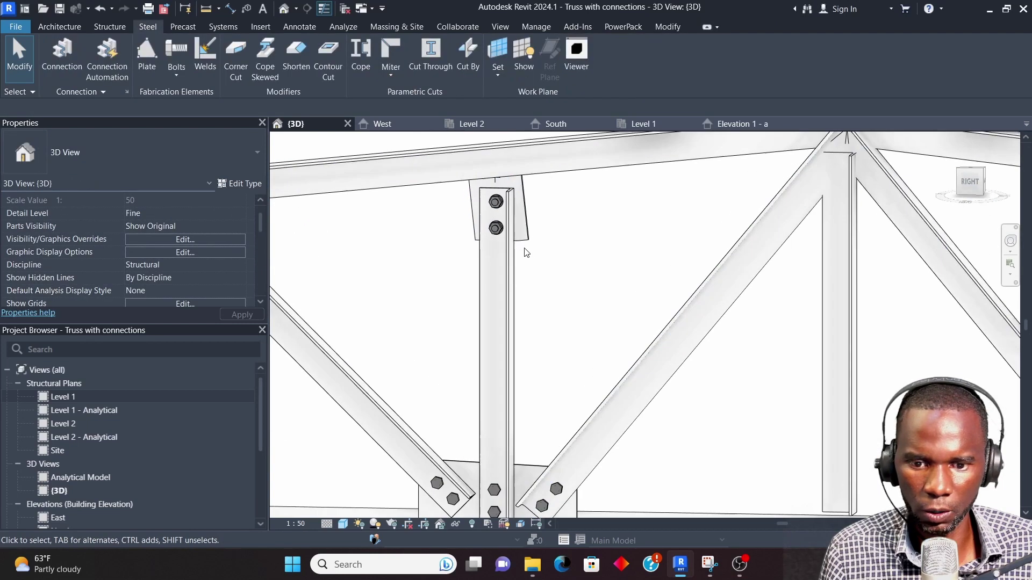
pyautogui.click(524, 237)
pyautogui.scroll(-2, 495, 223)
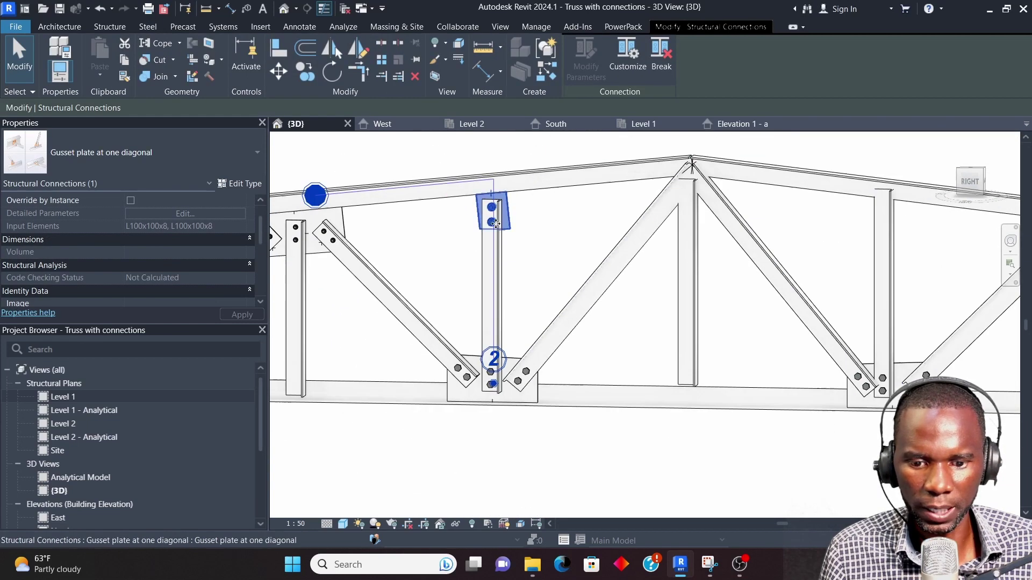
pyautogui.scroll(-3, 495, 223)
pyautogui.scroll(4, 534, 245)
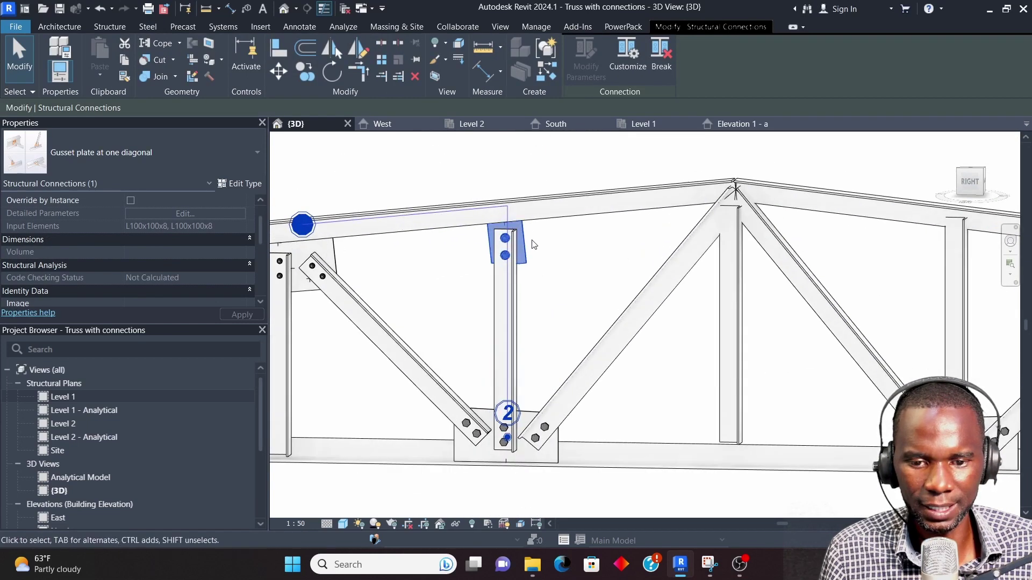
# - Create a similar one-diagonal gusset plate connection between the descending top chord and the first lone vertical past the ridge
pyautogui.scroll(-3, 534, 244)
pyautogui.click(583, 253)
pyautogui.click(500, 239)
pyautogui.scroll(3, 543, 224)
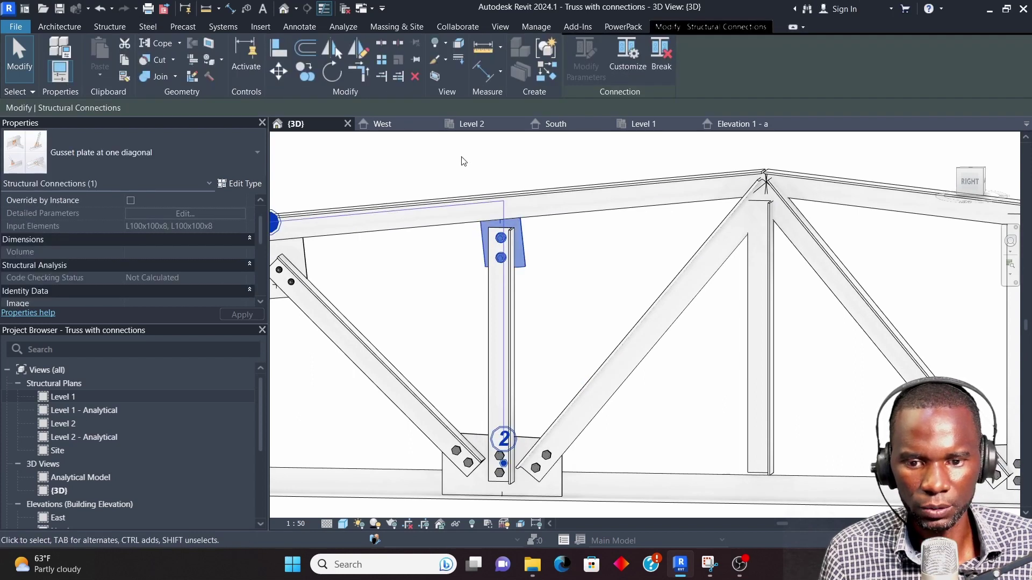
pyautogui.rightClick(464, 161)
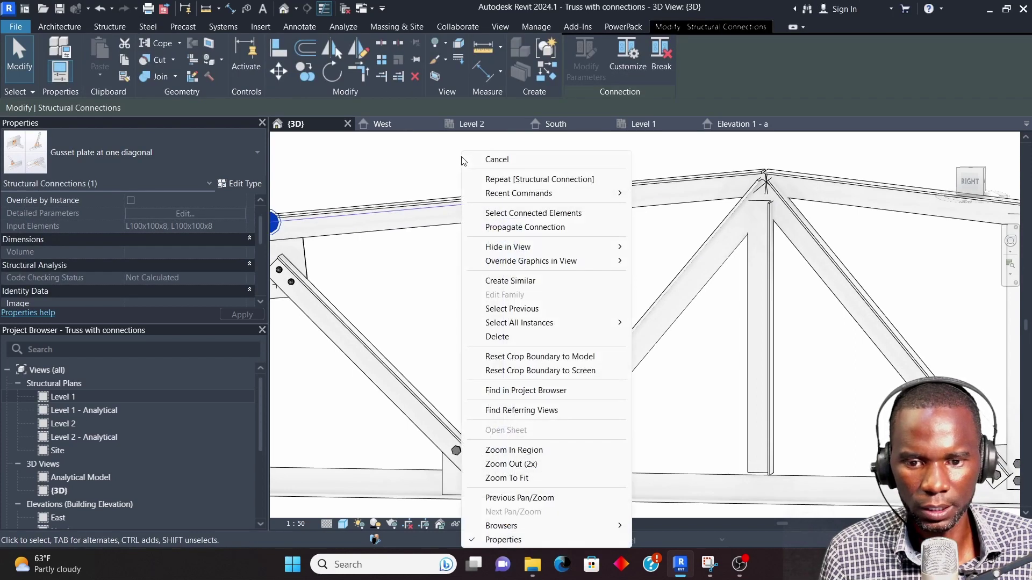
pyautogui.click(519, 282)
pyautogui.scroll(-3, 512, 242)
pyautogui.scroll(3, 704, 245)
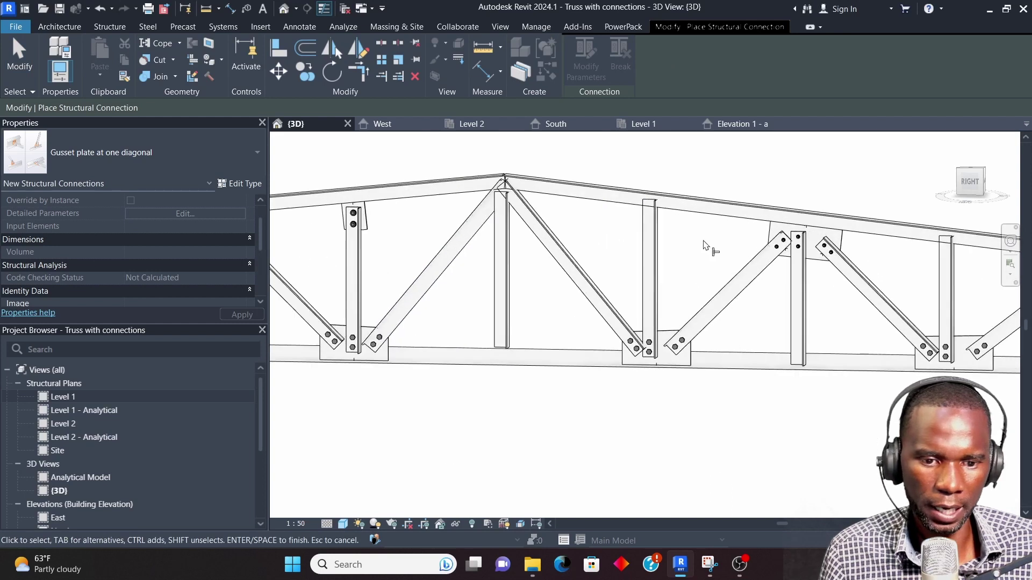
pyautogui.click(700, 218)
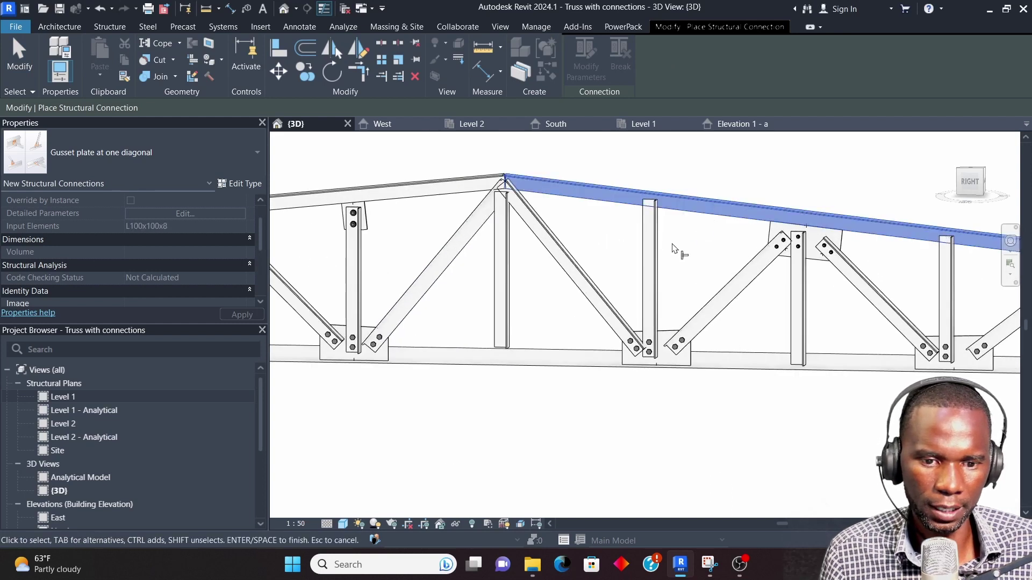
pyautogui.click(654, 266)
pyautogui.rightClick(704, 166)
pyautogui.click(721, 170)
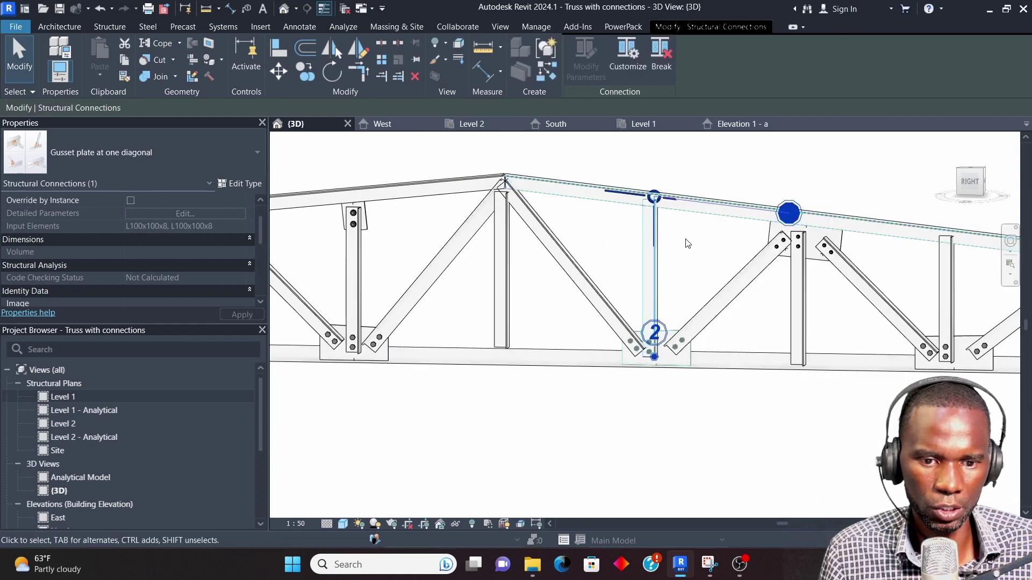
# - Create a similar one-diagonal gusset plate connection between the descending top chord and the second lone vertical past the ridge
pyautogui.press('Escape')
pyautogui.scroll(3, 689, 218)
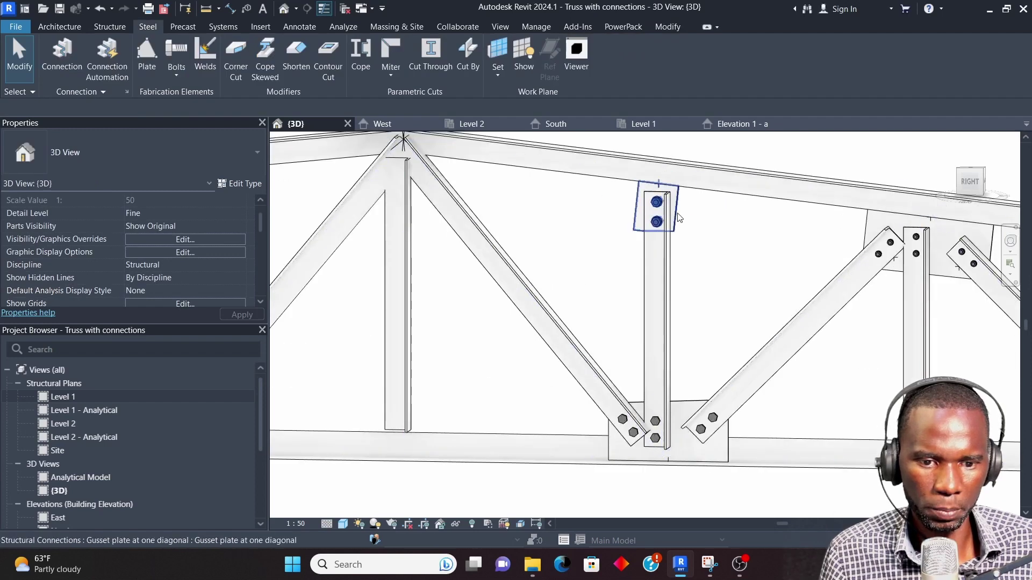
pyautogui.click(678, 218)
pyautogui.scroll(-4, 678, 218)
pyautogui.rightClick(631, 172)
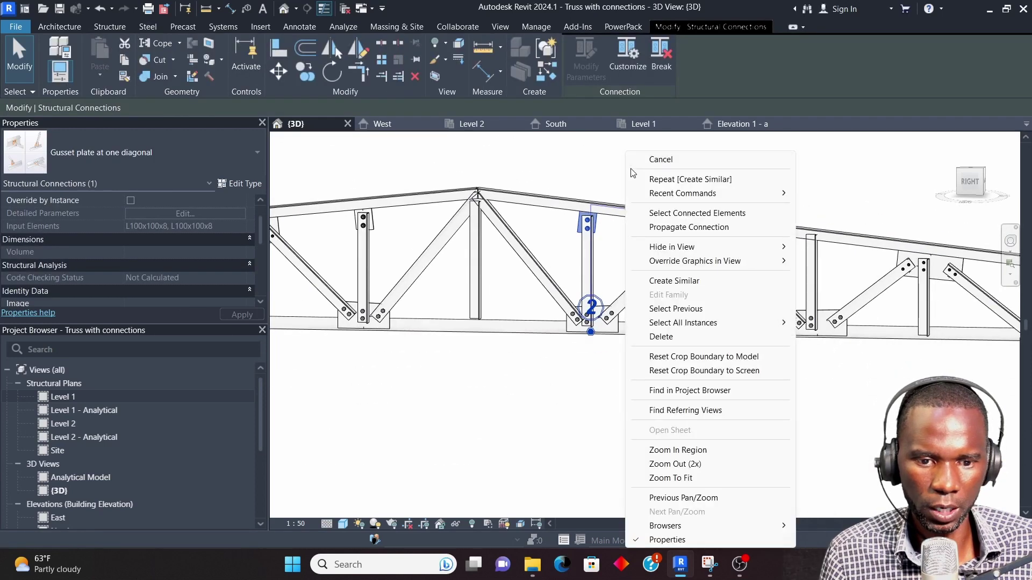
pyautogui.click(687, 281)
pyautogui.scroll(5, 737, 237)
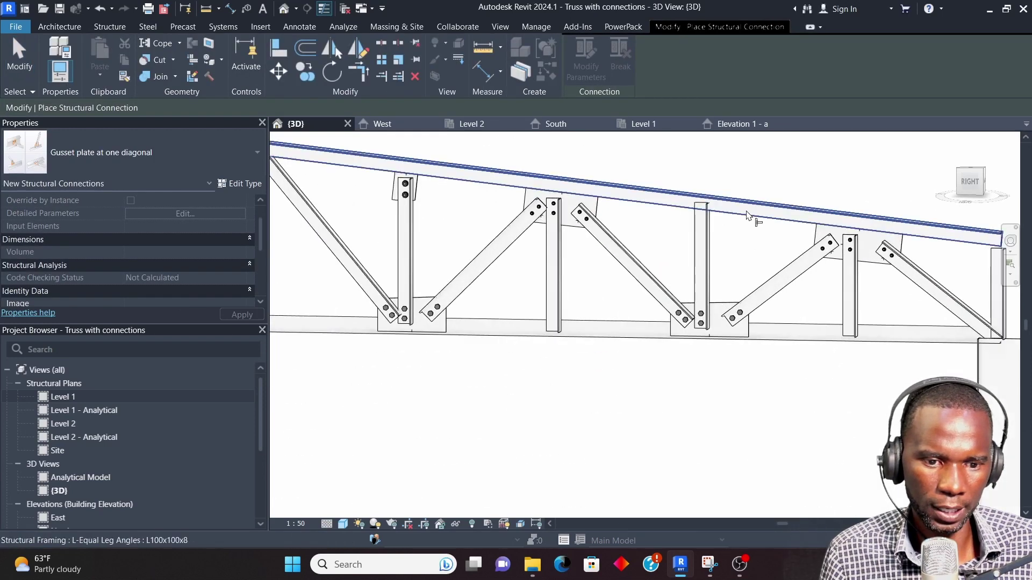
pyautogui.keyDown('ctrl'); pyautogui.click(708, 239); pyautogui.keyUp('ctrl')
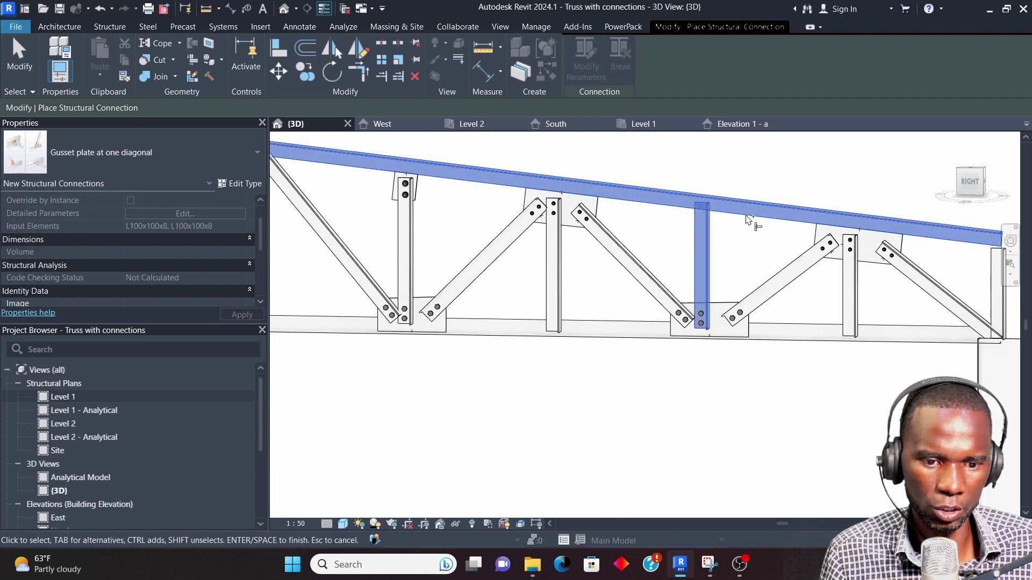
pyautogui.rightClick(736, 161)
pyautogui.click(758, 165)
pyautogui.scroll(-2, 694, 238)
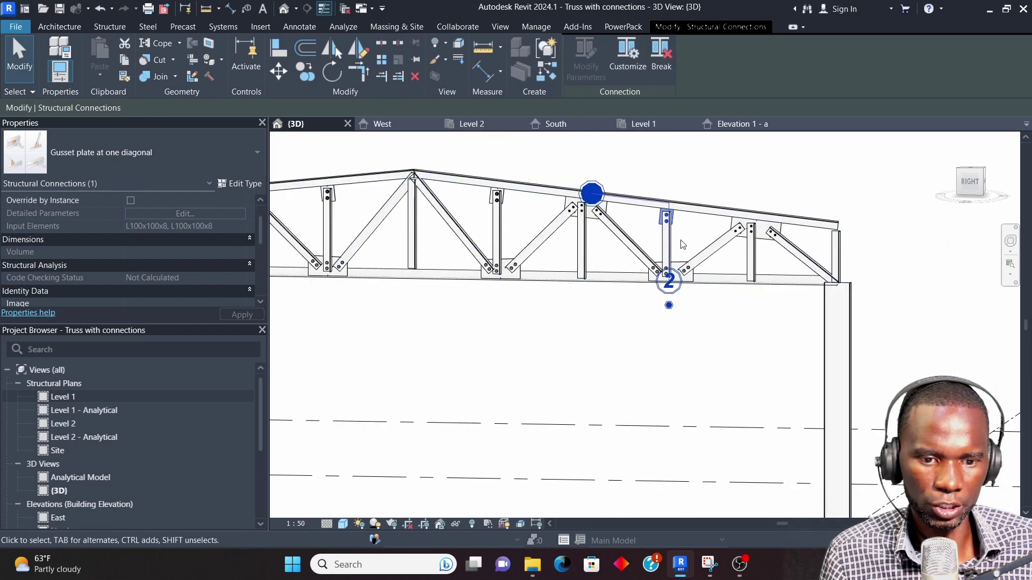
pyautogui.click(694, 238)
# - Create a similar one-diagonal gusset plate connection between the ascending top chord and its remaining unconnected lone vertical nearer the column
pyautogui.scroll(2, 656, 220)
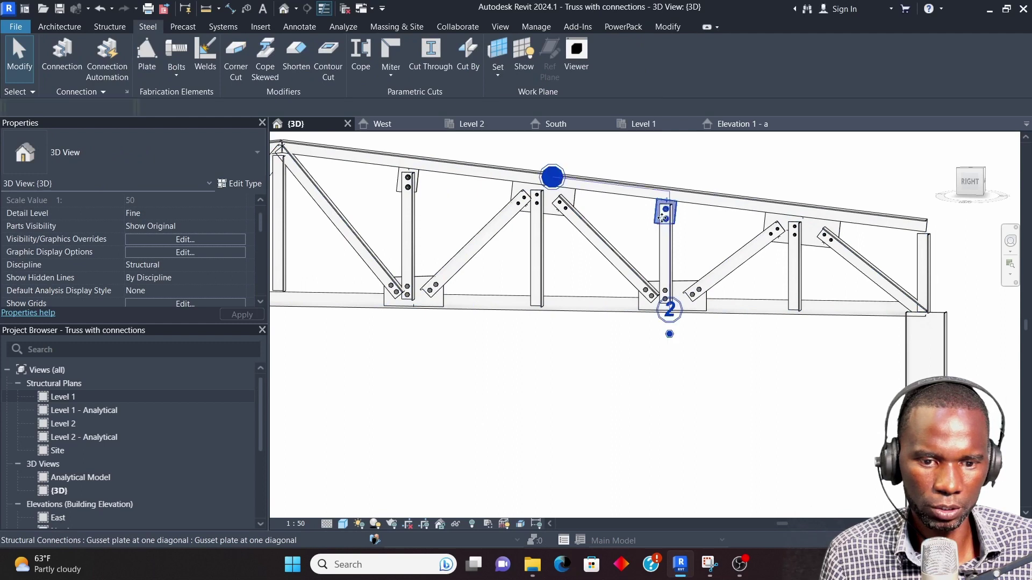
pyautogui.click(660, 217)
pyautogui.rightClick(697, 166)
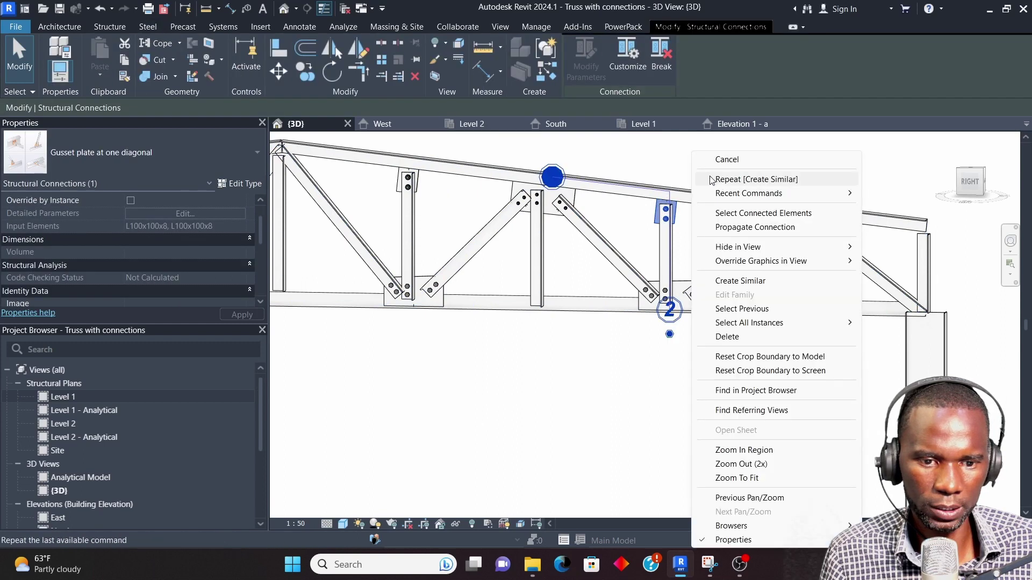
pyautogui.click(738, 279)
pyautogui.scroll(-3, 774, 236)
pyautogui.scroll(4, 427, 224)
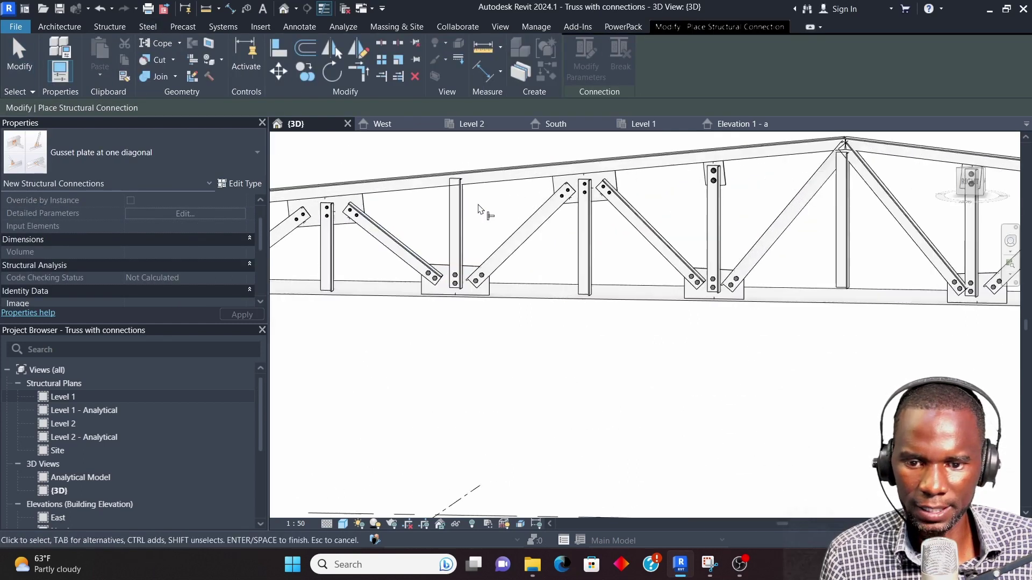
pyautogui.click(482, 191)
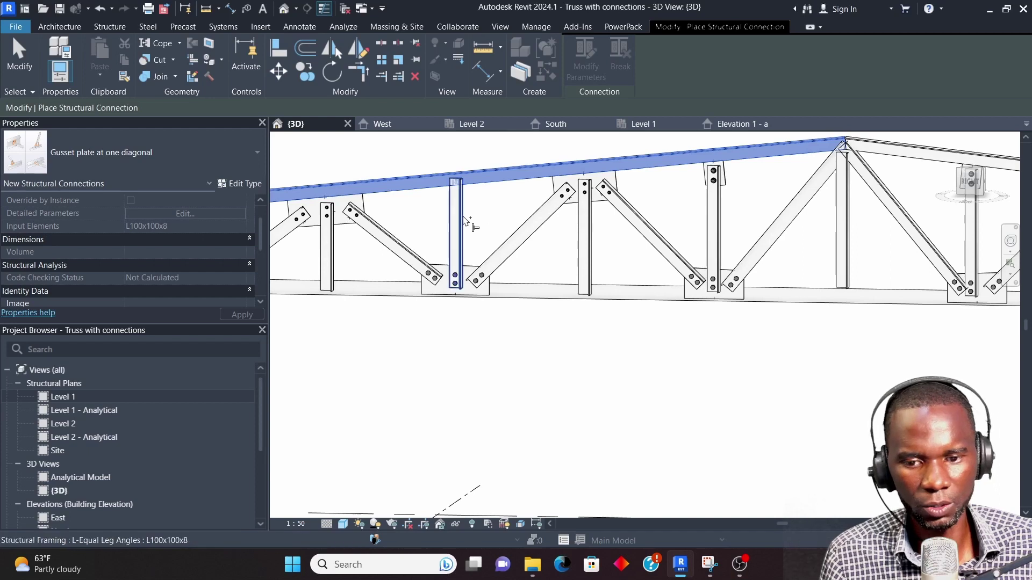
pyautogui.click(458, 222)
pyautogui.rightClick(486, 204)
pyautogui.click(532, 210)
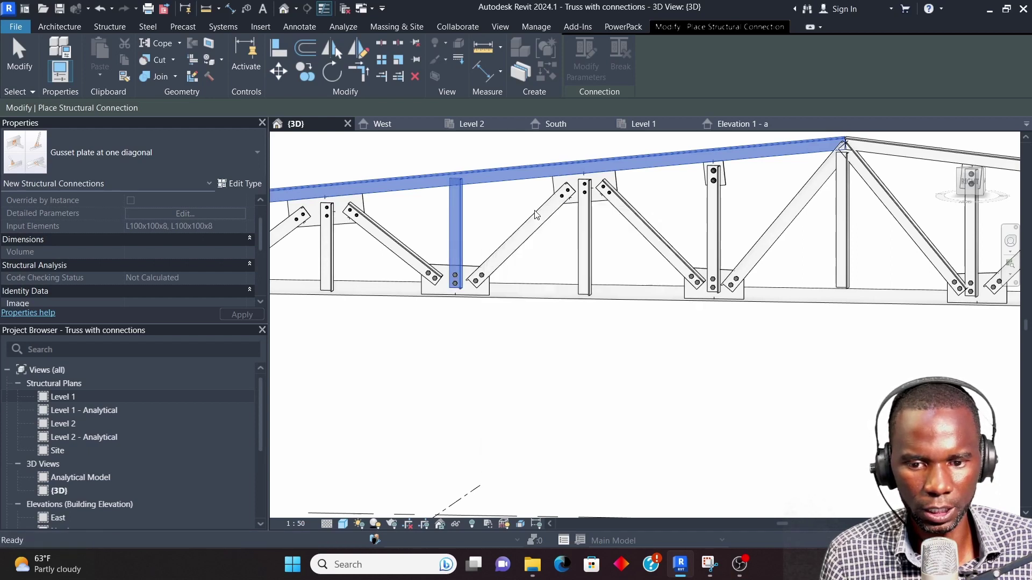
pyautogui.press('Escape')
# - Create a similar one-diagonal gusset plate connection between the bottom chord and the first inner vertical near the ascending side's column
pyautogui.click(476, 210)
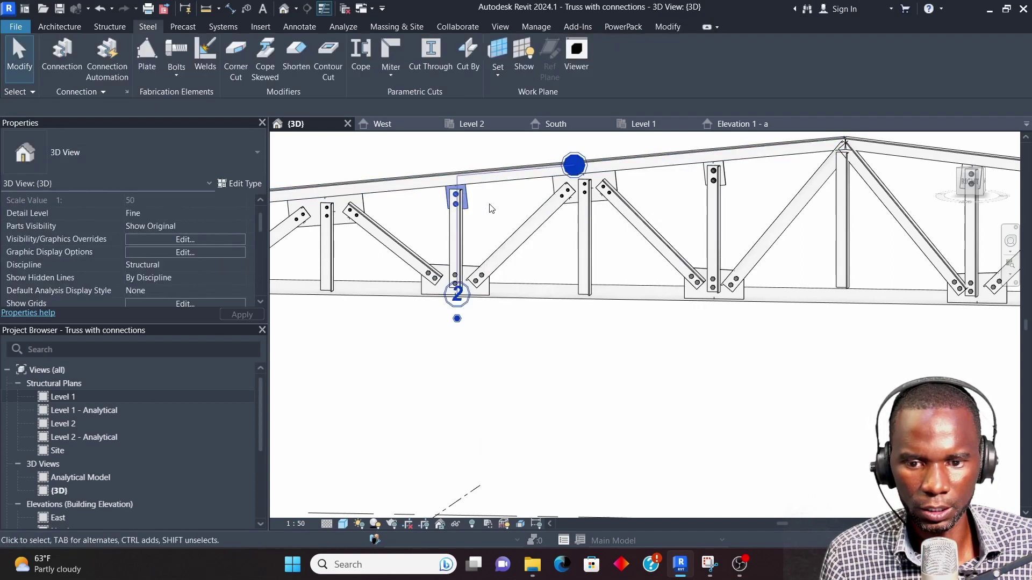
pyautogui.rightClick(495, 215)
pyautogui.click(535, 226)
pyautogui.scroll(-3, 532, 225)
pyautogui.scroll(4, 414, 270)
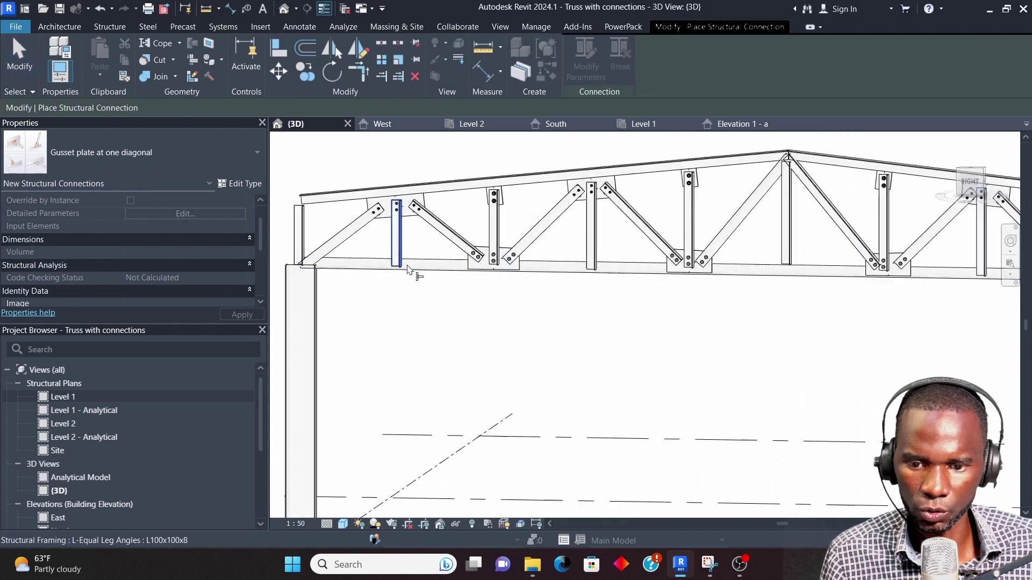
pyautogui.click(419, 271)
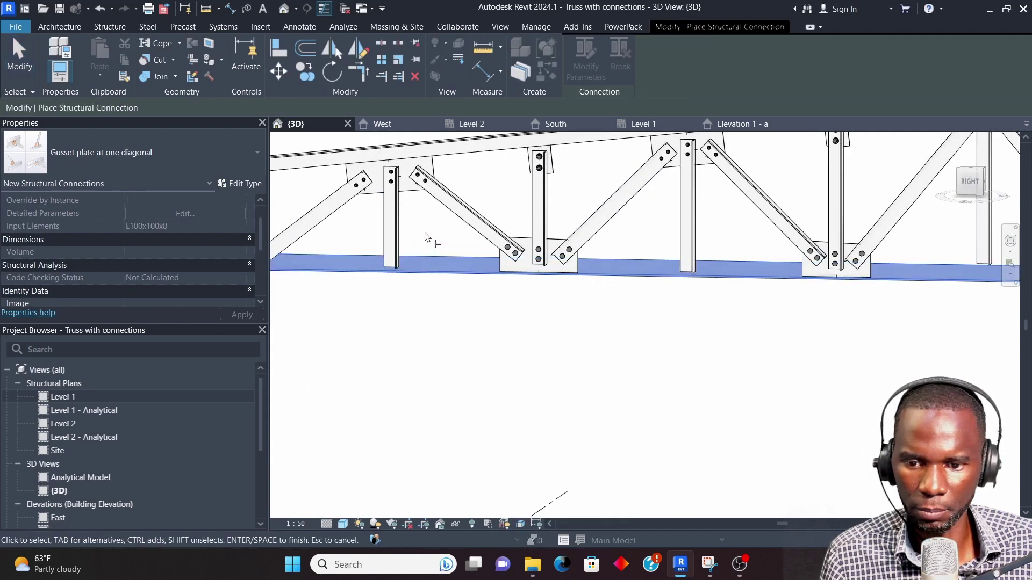
pyautogui.click(398, 231)
pyautogui.rightClick(438, 213)
pyautogui.click(457, 213)
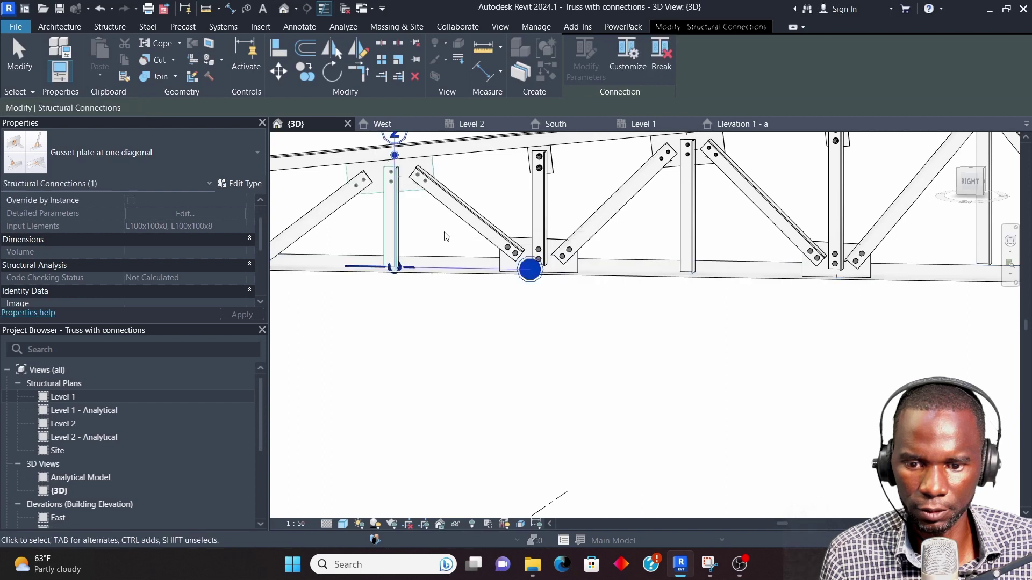
pyautogui.click(493, 318)
# - Create a similar one-diagonal gusset plate connection between the bottom chord and the vertical midway between the two lone verticals past the ridge
pyautogui.scroll(5, 398, 247)
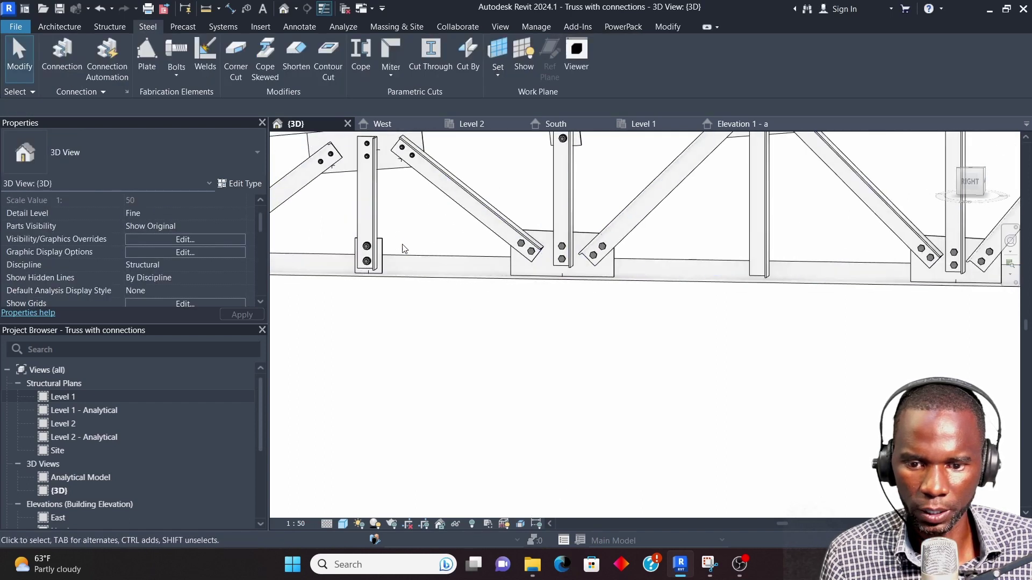
pyautogui.click(383, 254)
pyautogui.rightClick(421, 192)
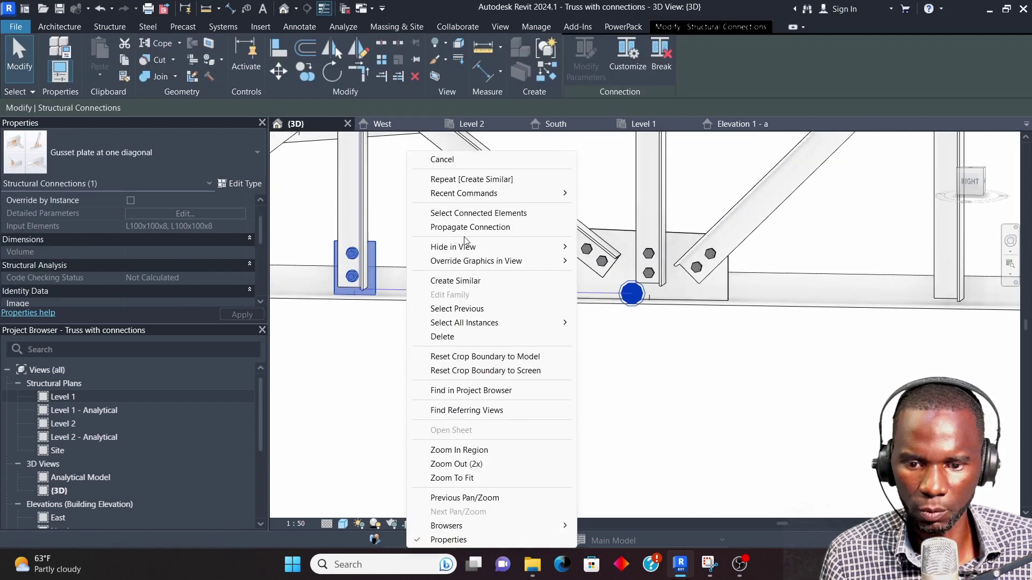
pyautogui.click(430, 279)
pyautogui.scroll(-3, 421, 284)
pyautogui.scroll(-5, 419, 283)
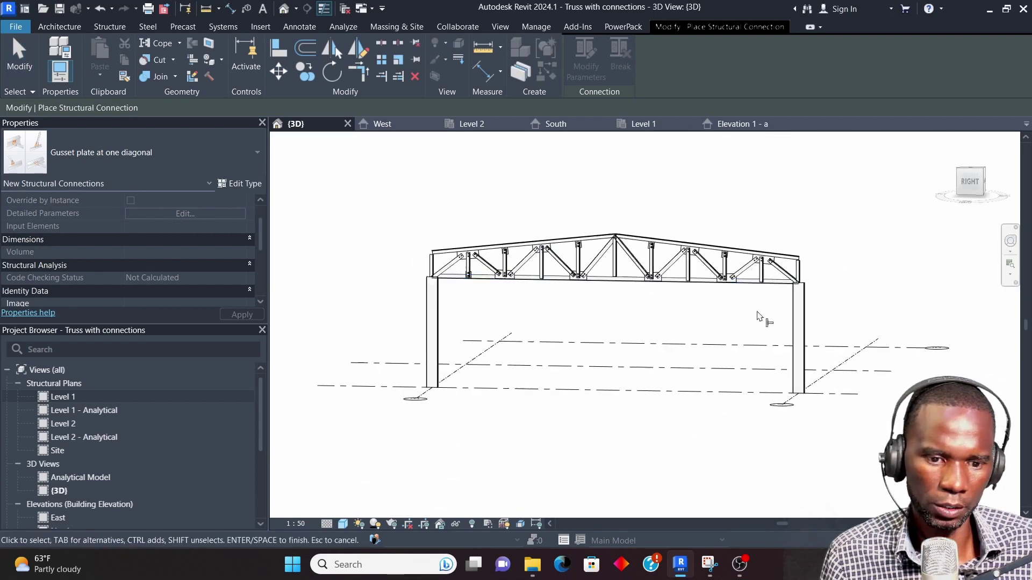
pyautogui.scroll(5, 670, 274)
pyautogui.click(649, 272)
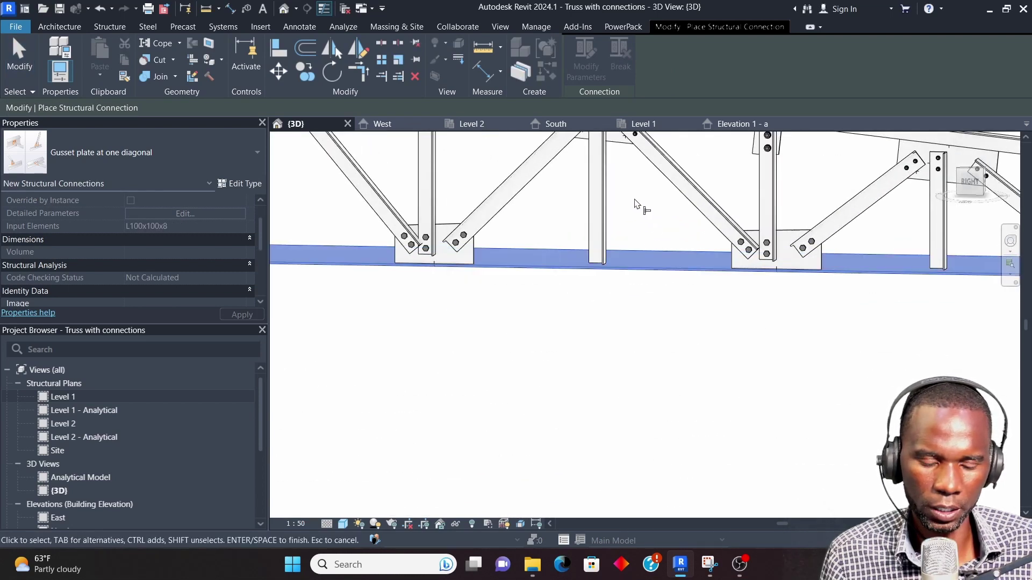
pyautogui.click(599, 202)
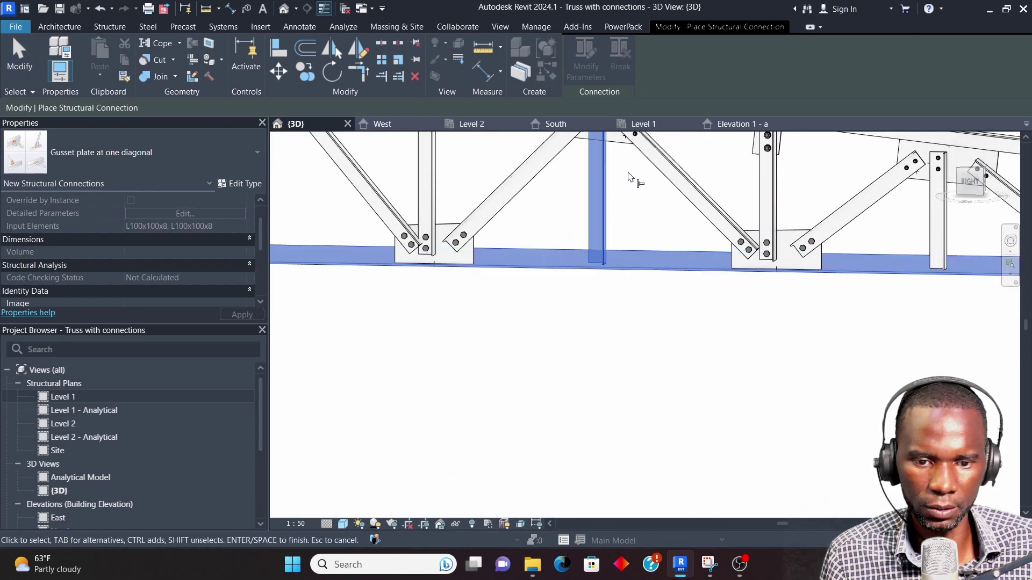
pyautogui.rightClick(628, 173)
pyautogui.click(654, 181)
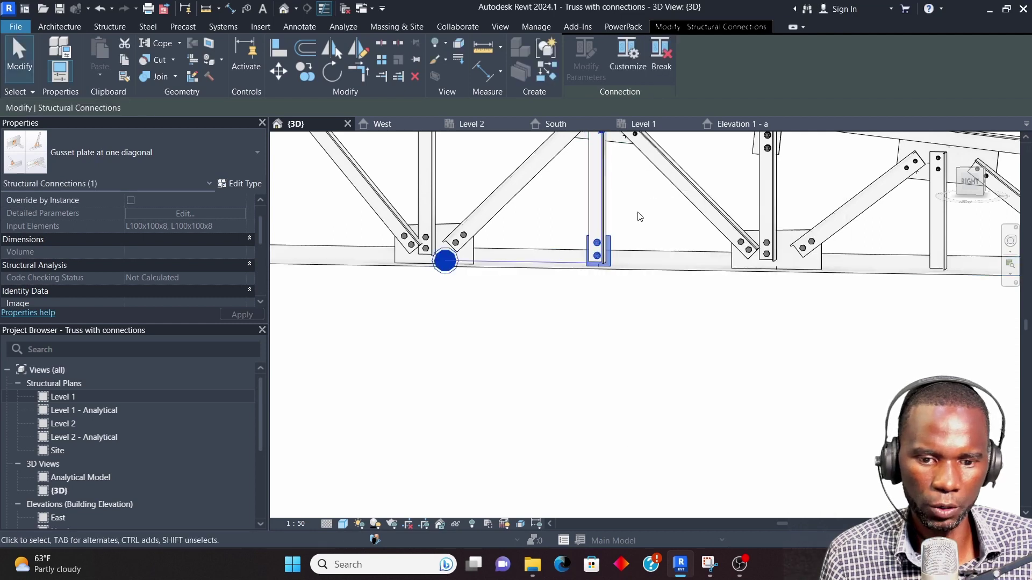
pyautogui.press('Escape')
# - Examine the whole truss to review which joints carry gusset plate connections
pyautogui.scroll(-5, 755, 269)
pyautogui.scroll(5, 617, 224)
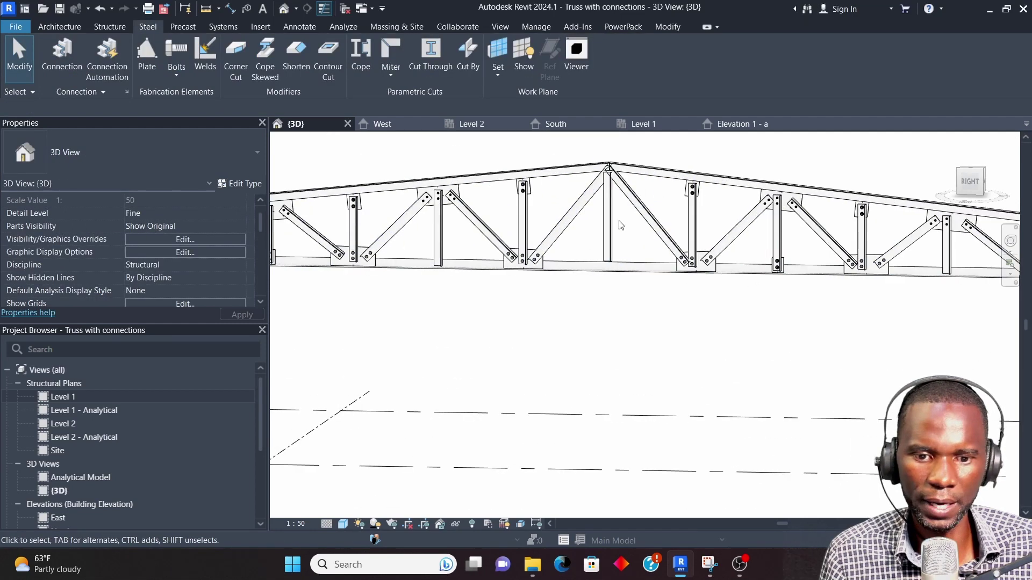
pyautogui.scroll(-5, 613, 178)
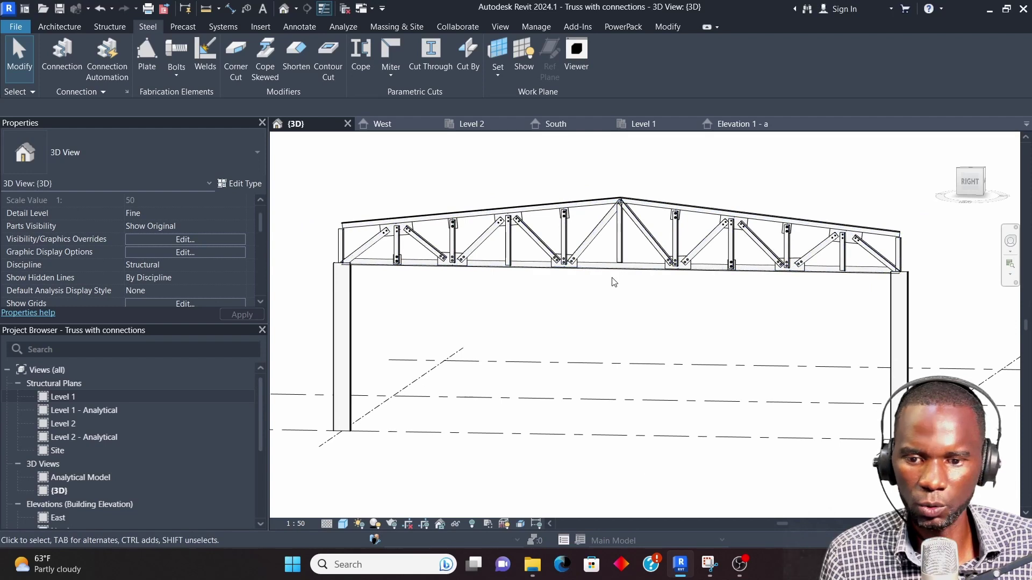
pyautogui.scroll(5, 428, 234)
pyautogui.scroll(-3, 413, 256)
pyautogui.scroll(2, 714, 222)
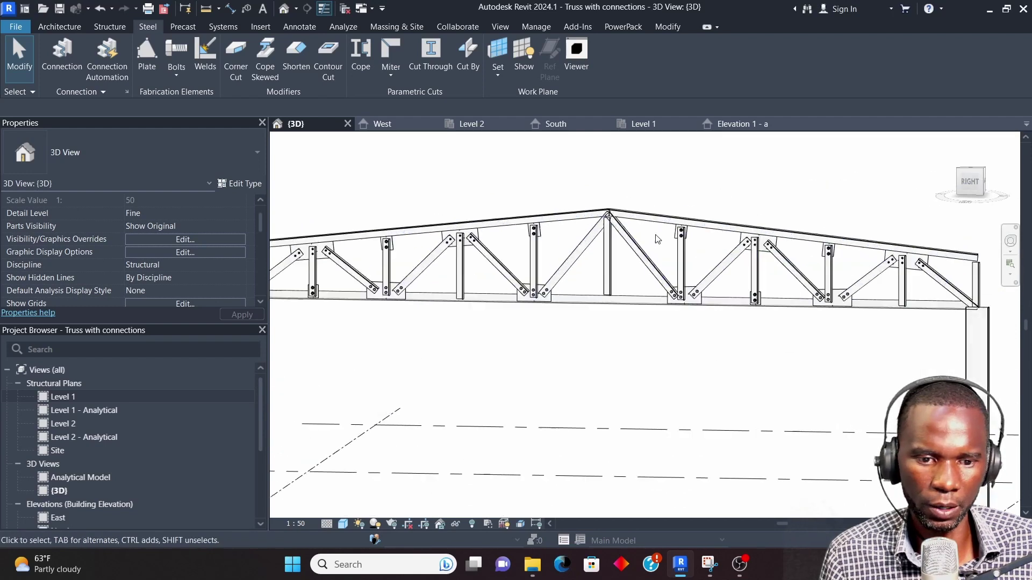
pyautogui.scroll(-4, 570, 258)
pyautogui.scroll(2, 433, 288)
pyautogui.scroll(-2, 446, 371)
# - Place a structural connection at the foot of the ascending side's UB305x102x25 column and change its type to Base plate
pyautogui.scroll(5, 433, 345)
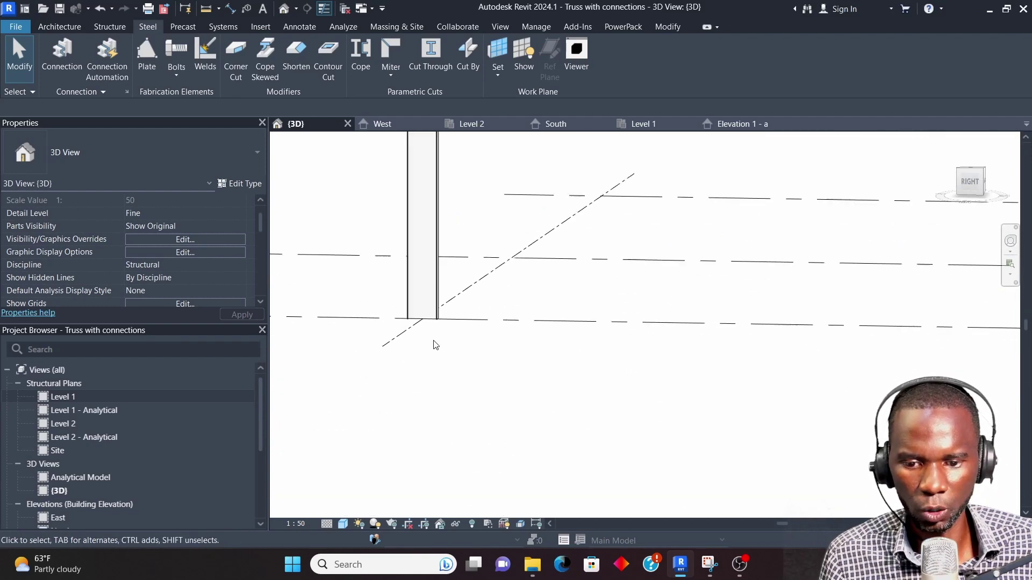
pyautogui.click(436, 234)
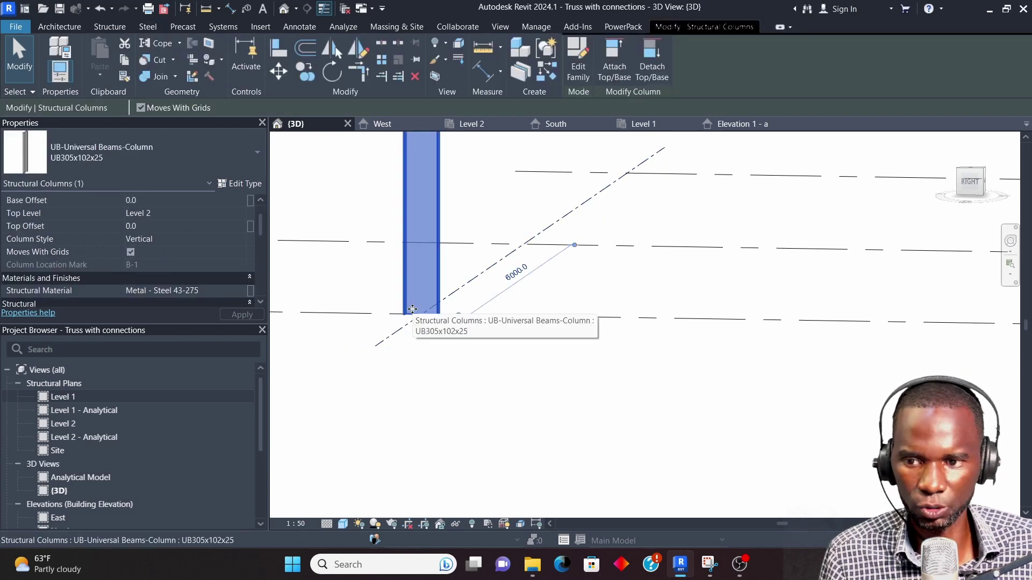
pyautogui.click(149, 27)
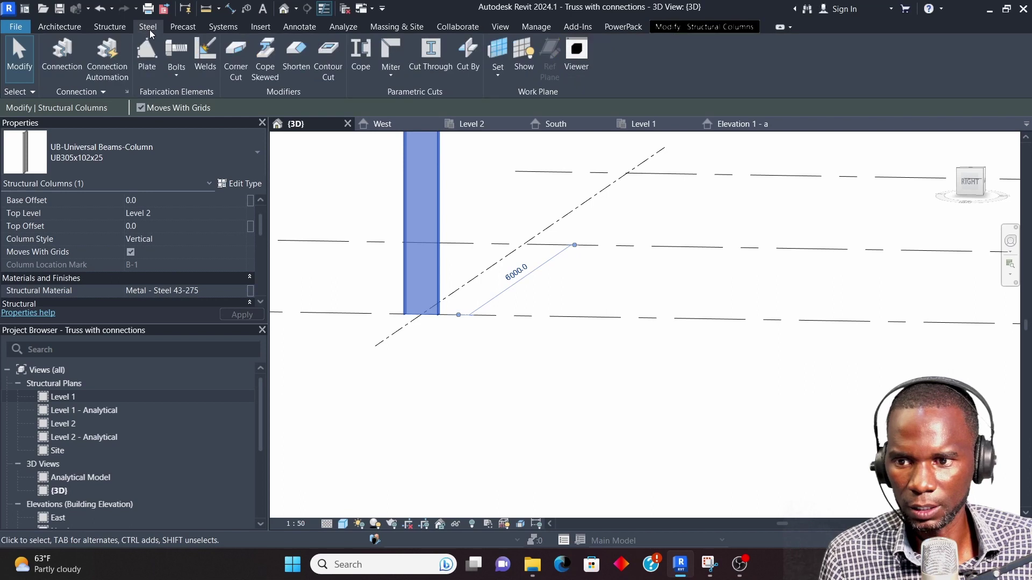
pyautogui.click(64, 51)
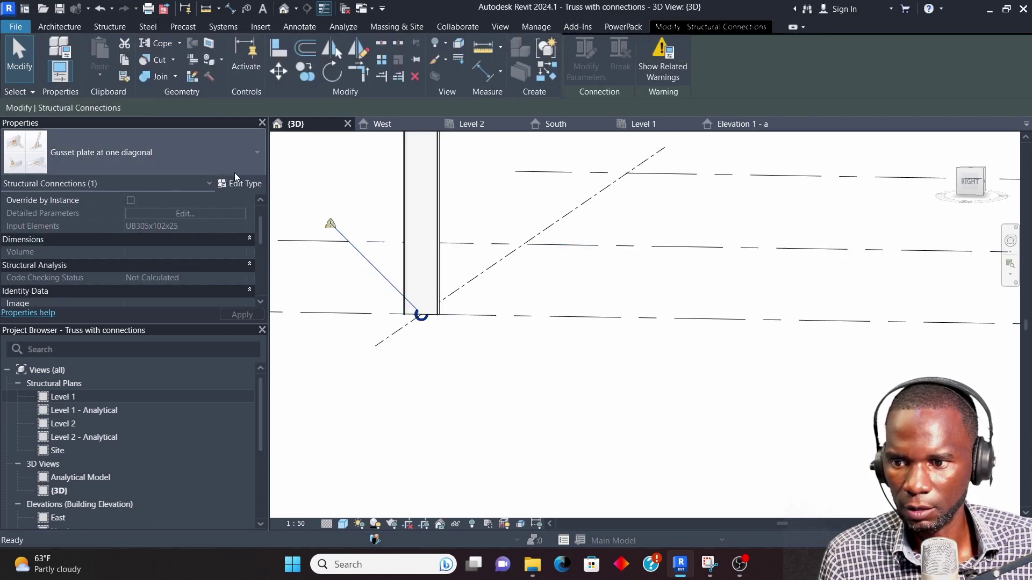
pyautogui.click(240, 155)
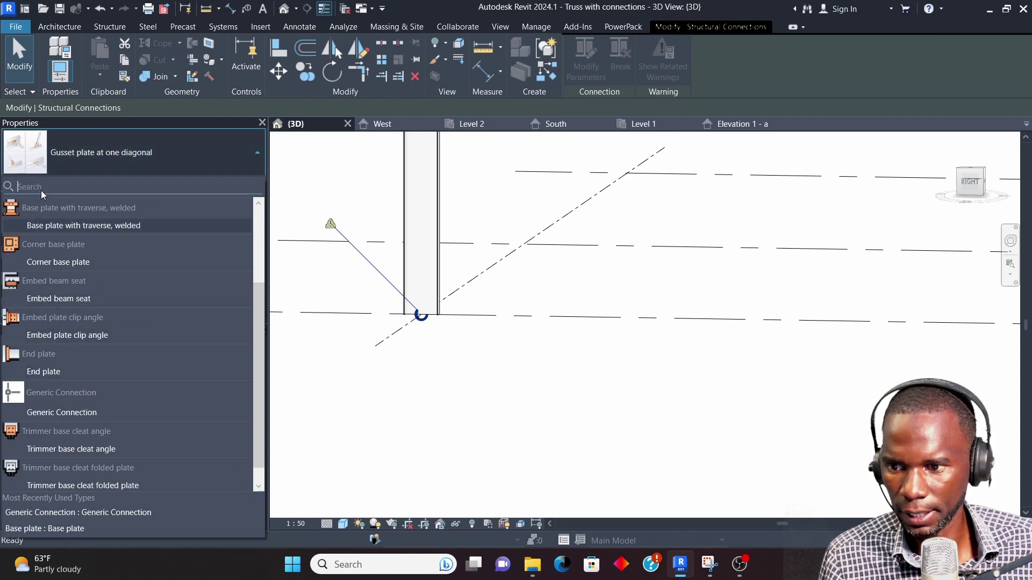
pyautogui.write('base')
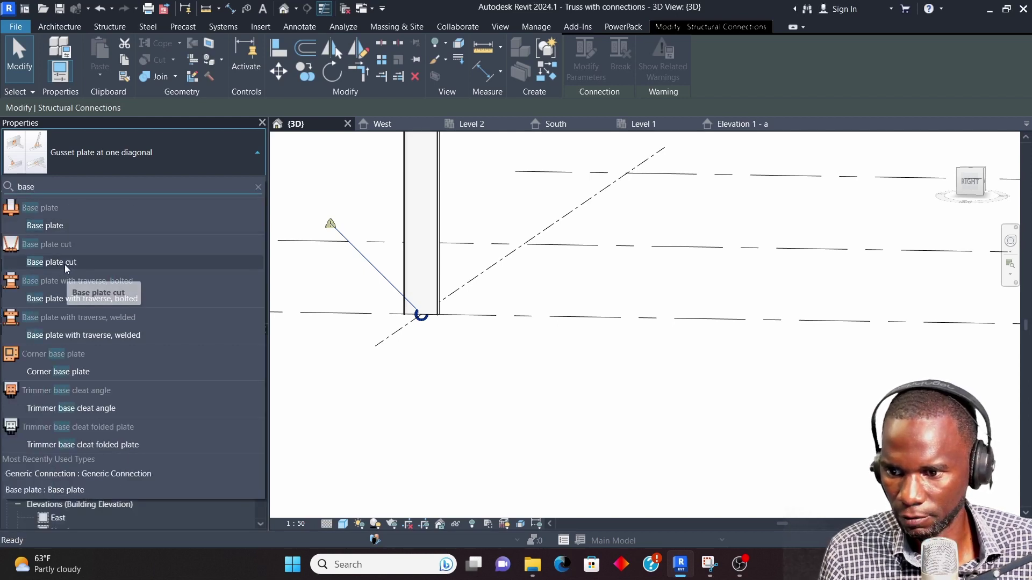
pyautogui.click(56, 226)
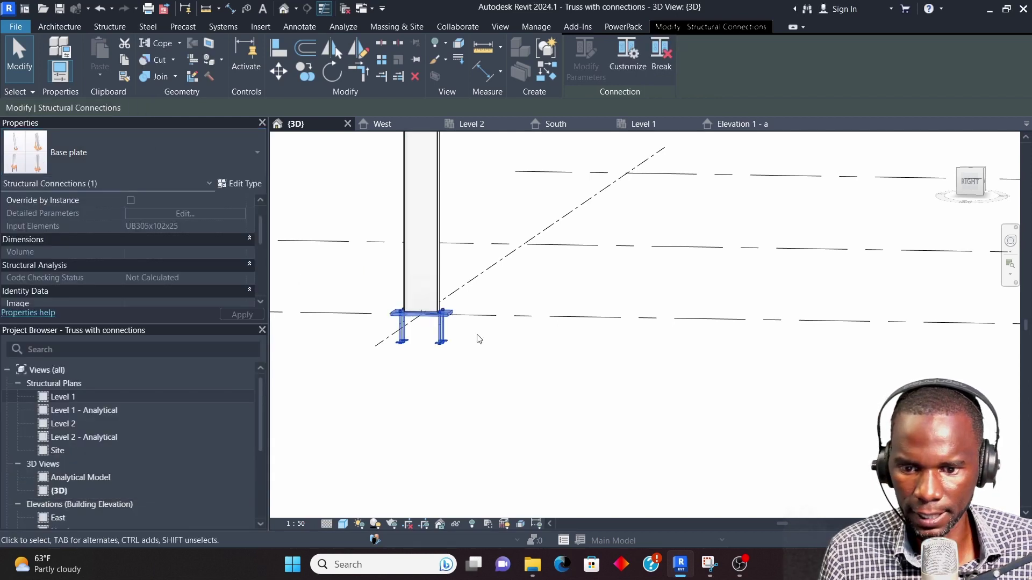
pyautogui.click(500, 373)
# - Edit the base plate type's layout parameters, choosing the projections layout and column shortening by plate thickness, with a plate thickness of 25
pyautogui.scroll(3, 464, 326)
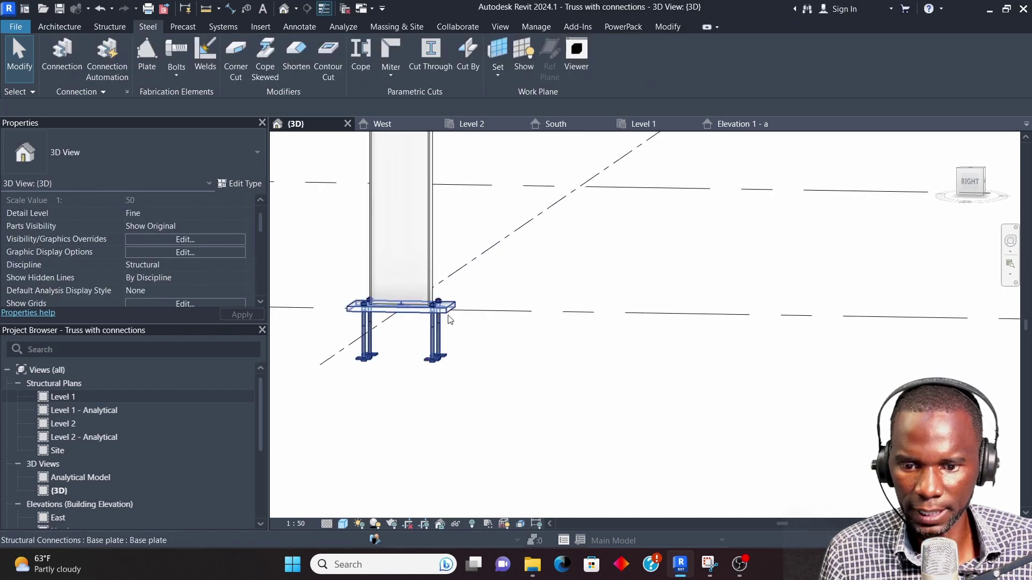
pyautogui.click(448, 310)
pyautogui.scroll(-2, 479, 344)
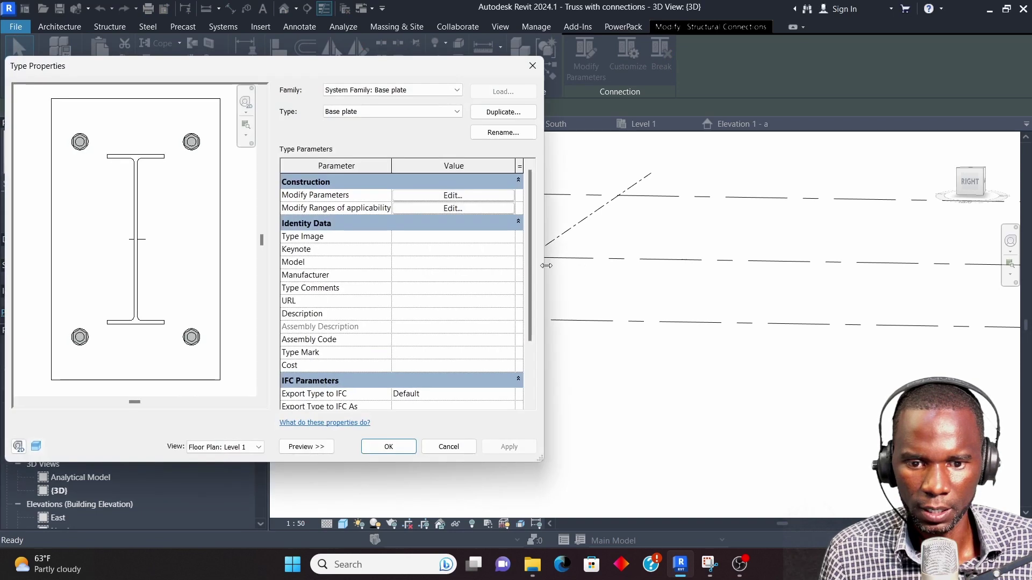
pyautogui.click(451, 195)
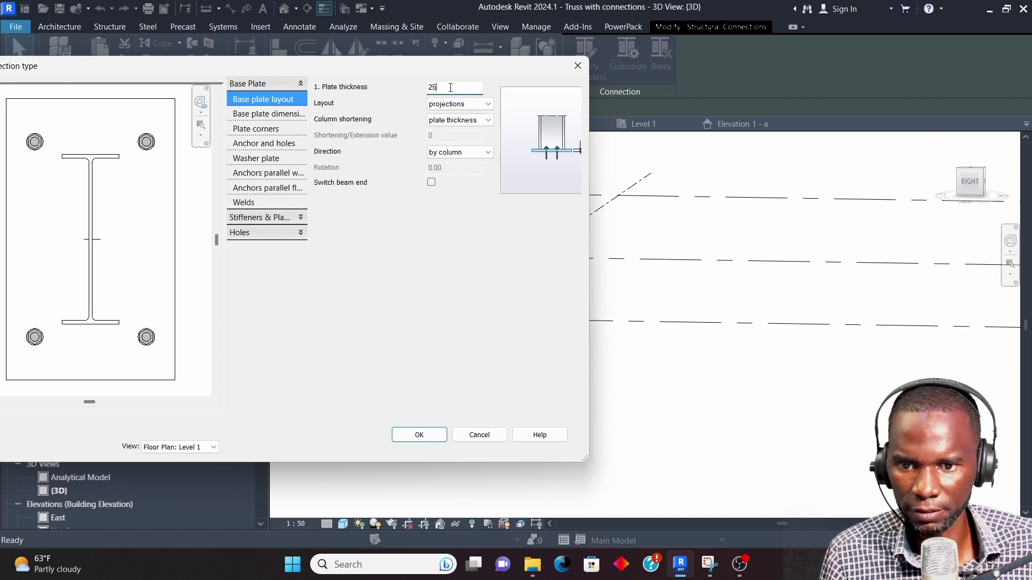
pyautogui.click(491, 103)
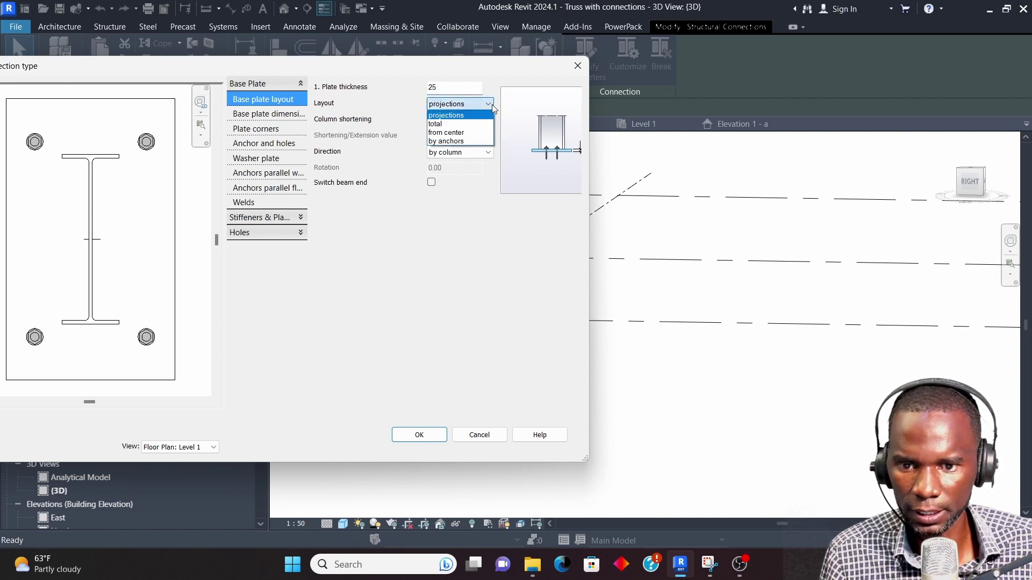
pyautogui.click(458, 115)
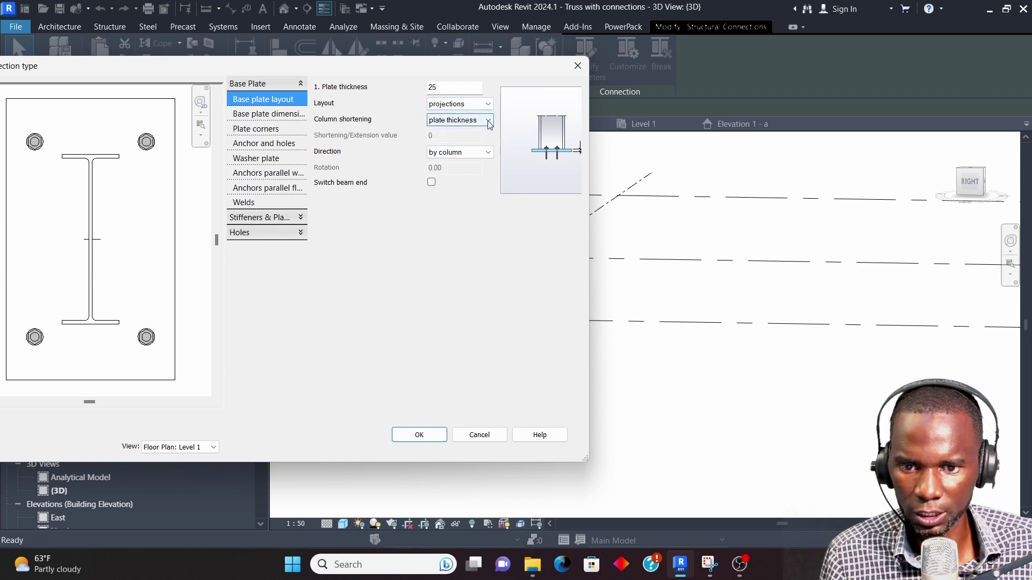
pyautogui.click(489, 121)
pyautogui.click(465, 140)
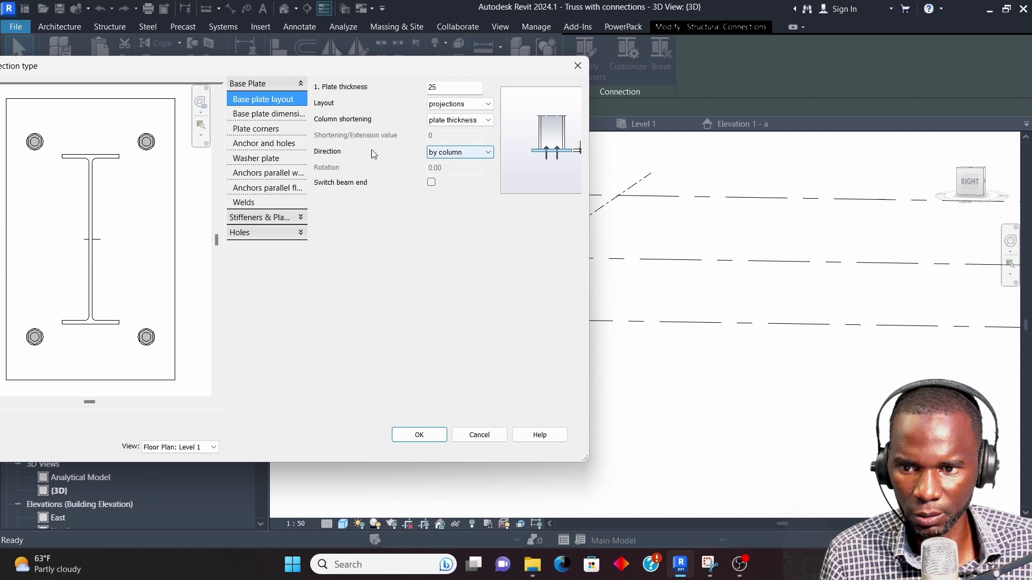
# - Keep all base plate projections equal, set Projection 1 to 90, and accept the parameters
pyautogui.click(290, 114)
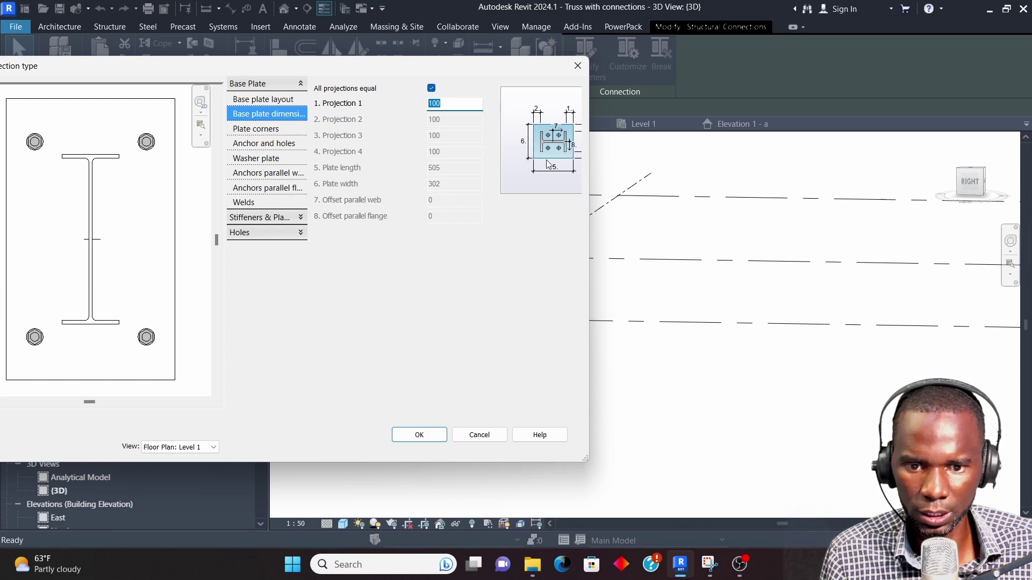
pyautogui.click(432, 89)
pyautogui.click(432, 88)
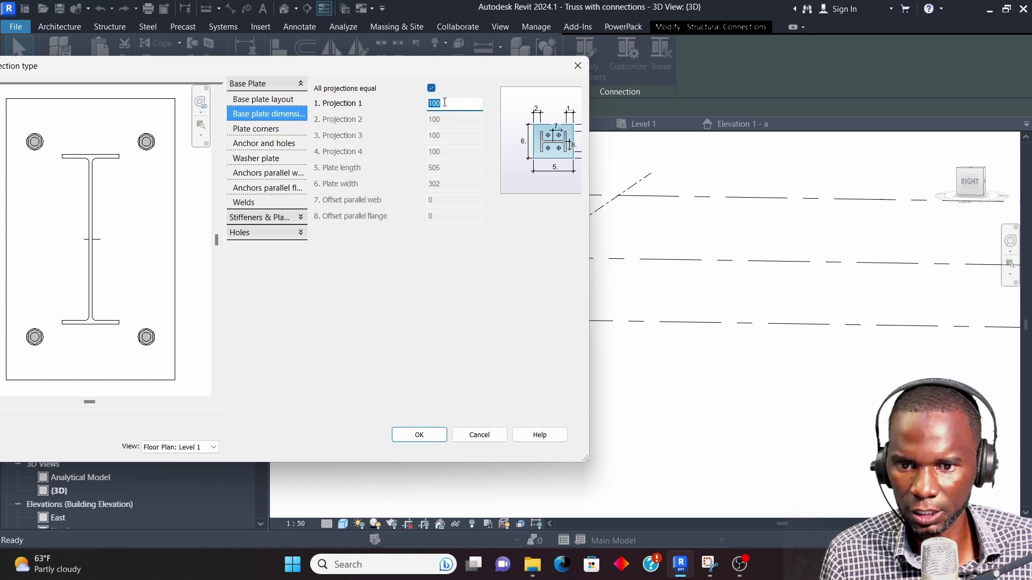
pyautogui.write('80')
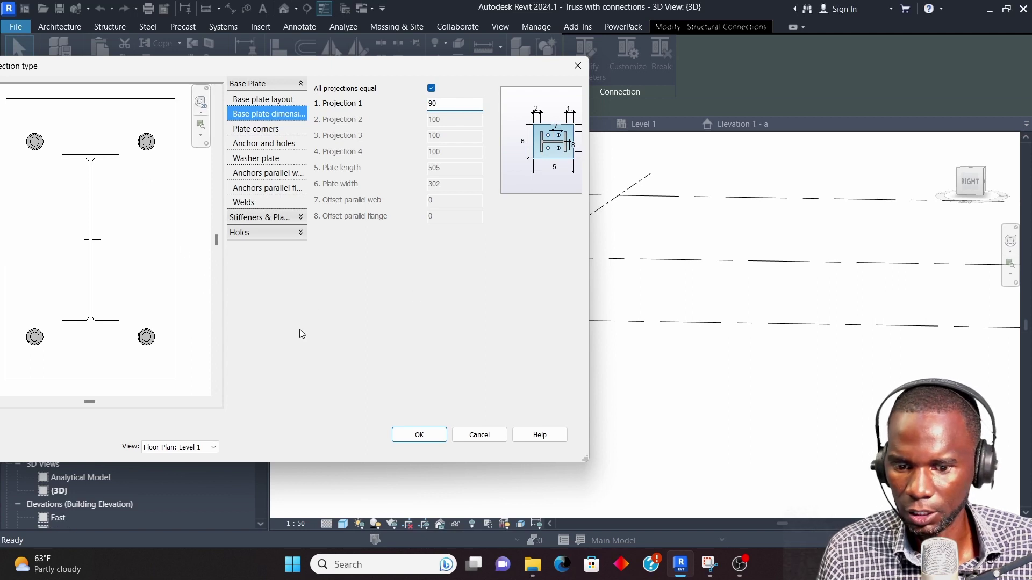
pyautogui.click(419, 435)
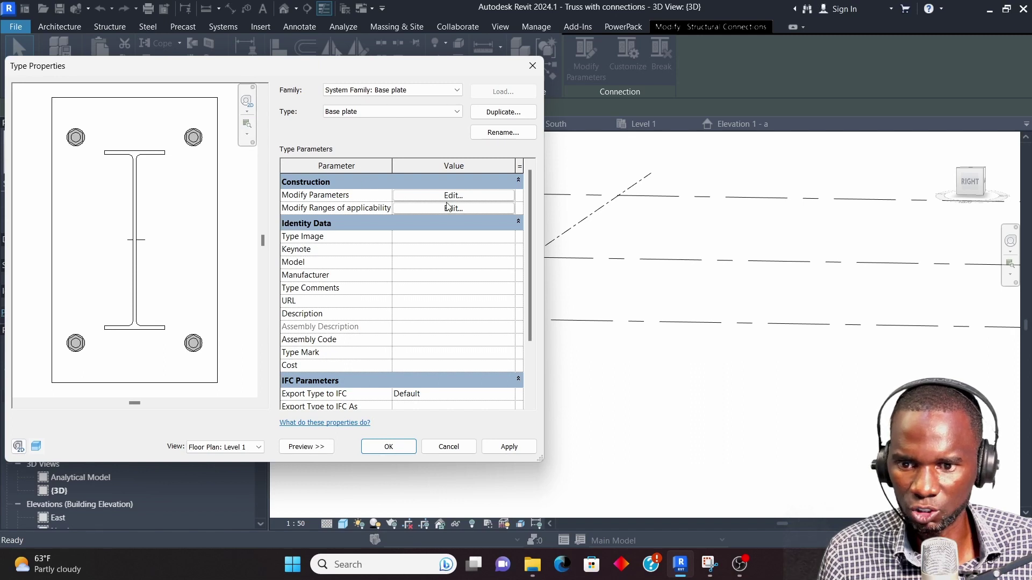
# - Reopen the base plate type's parameters and choose HOLDING DOWN BOLTS anchors, keeping grade 8.8 and the 16.00 mm diameter
pyautogui.click(454, 195)
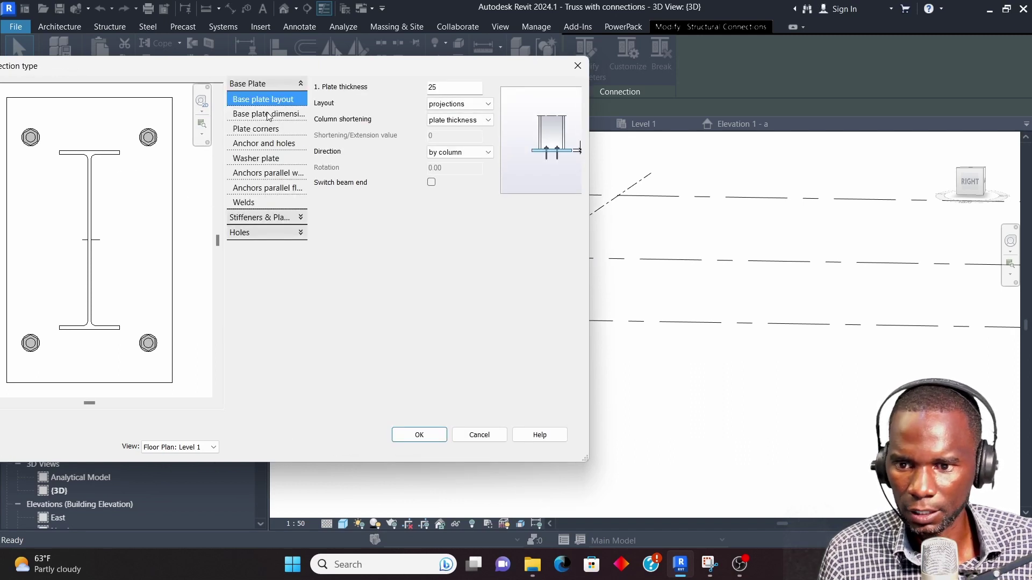
pyautogui.click(267, 115)
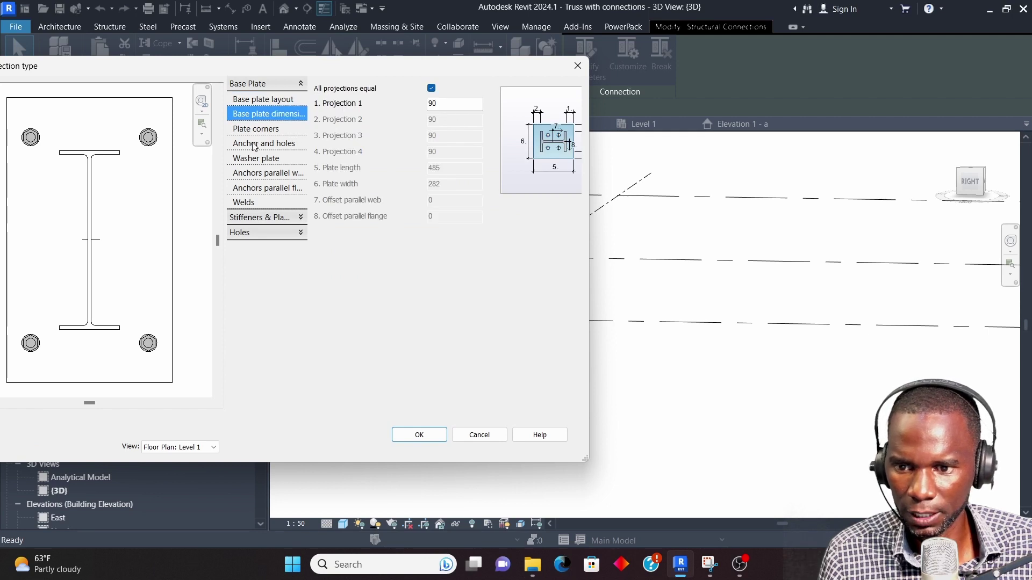
pyautogui.click(255, 144)
pyautogui.click(489, 103)
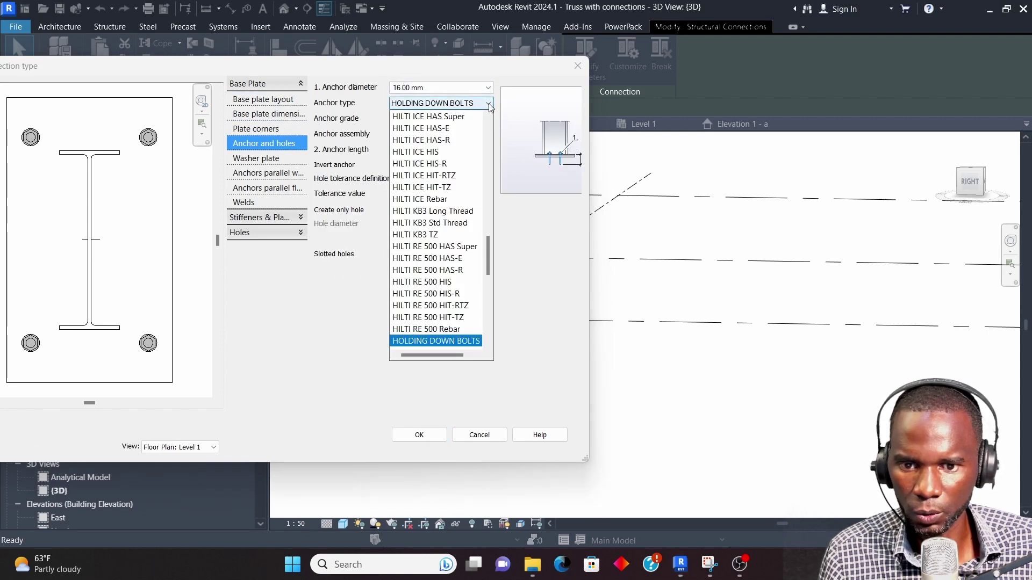
pyautogui.click(436, 340)
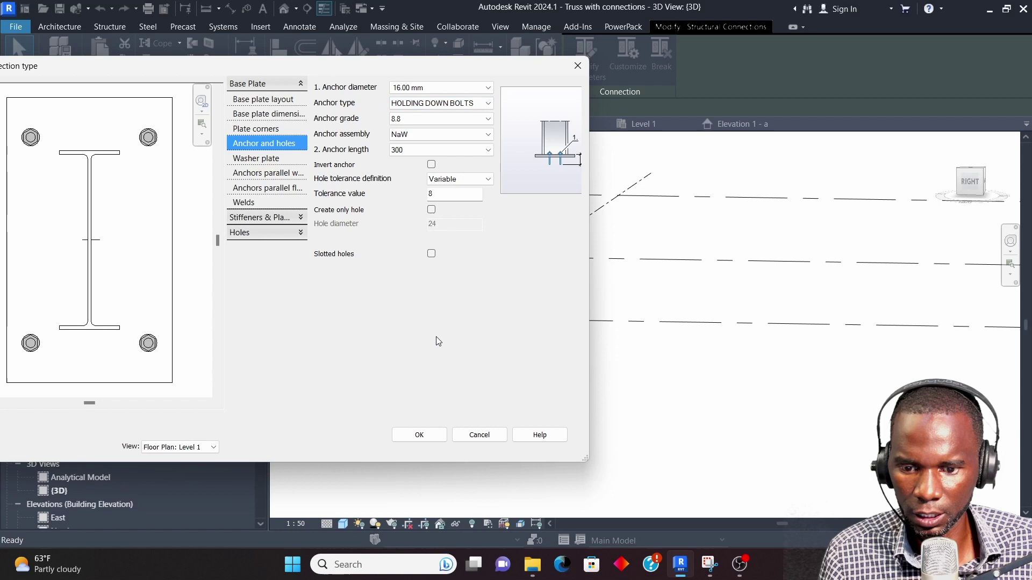
pyautogui.click(488, 119)
pyautogui.click(488, 88)
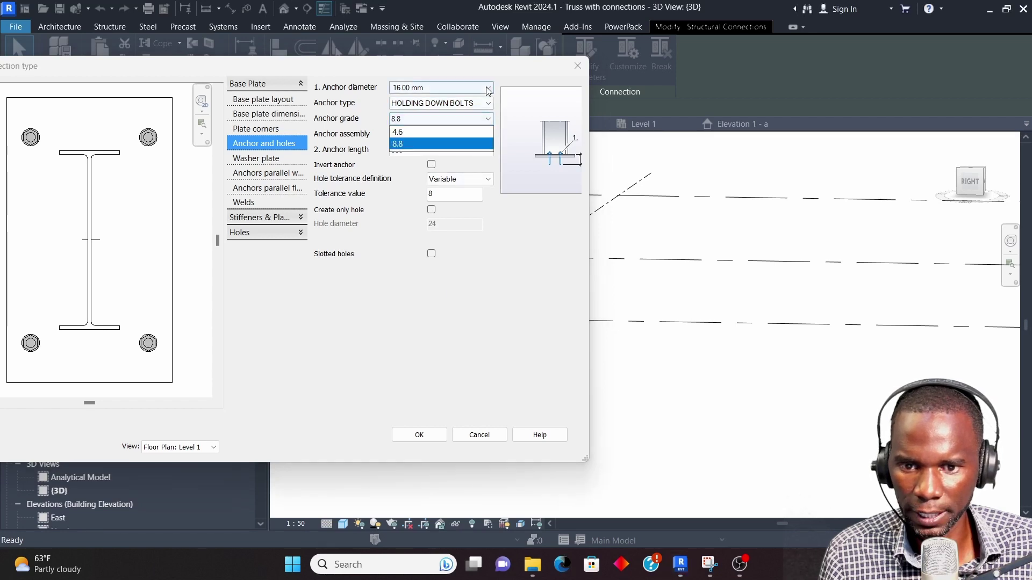
pyautogui.click(413, 88)
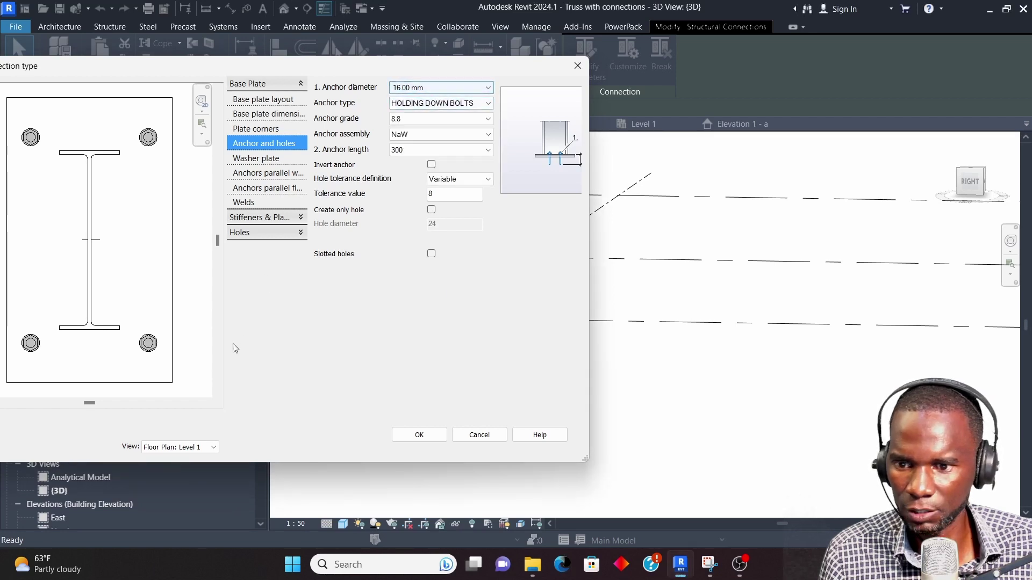
# - Check the anchor settings parallel to the web and flange, and accept the base plate type changes
pyautogui.click(280, 174)
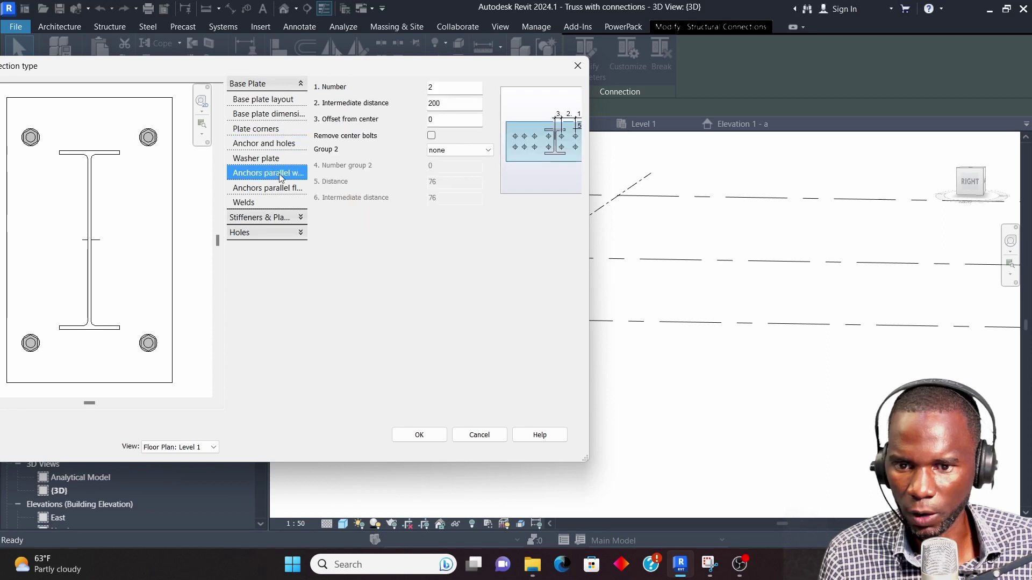
pyautogui.click(250, 187)
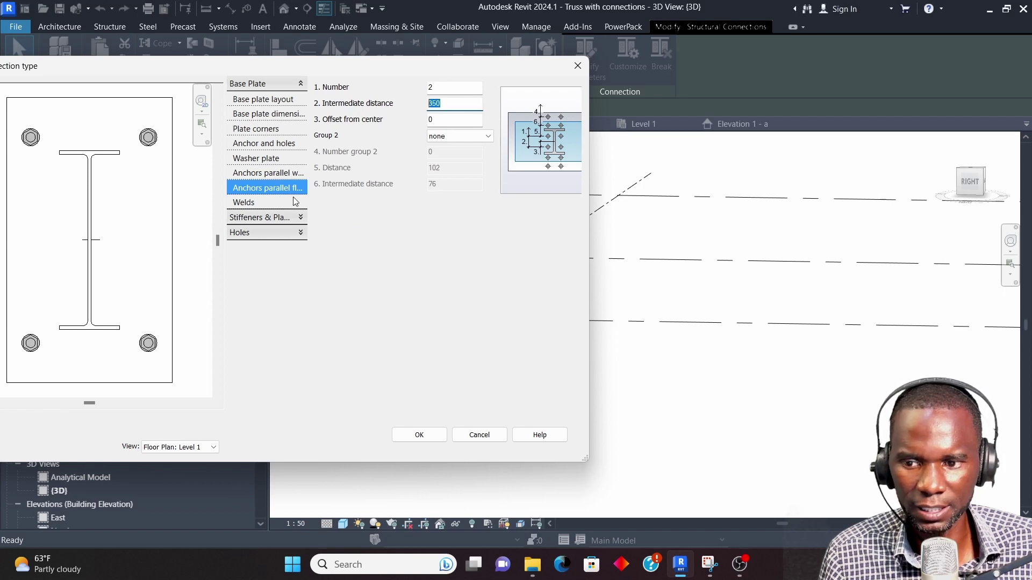
pyautogui.click(419, 435)
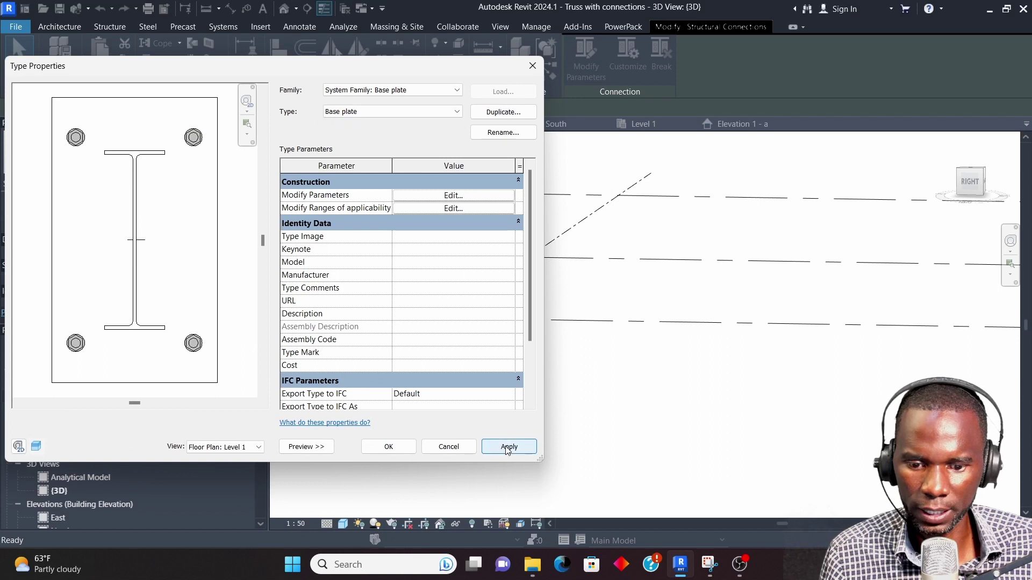
pyautogui.click(389, 449)
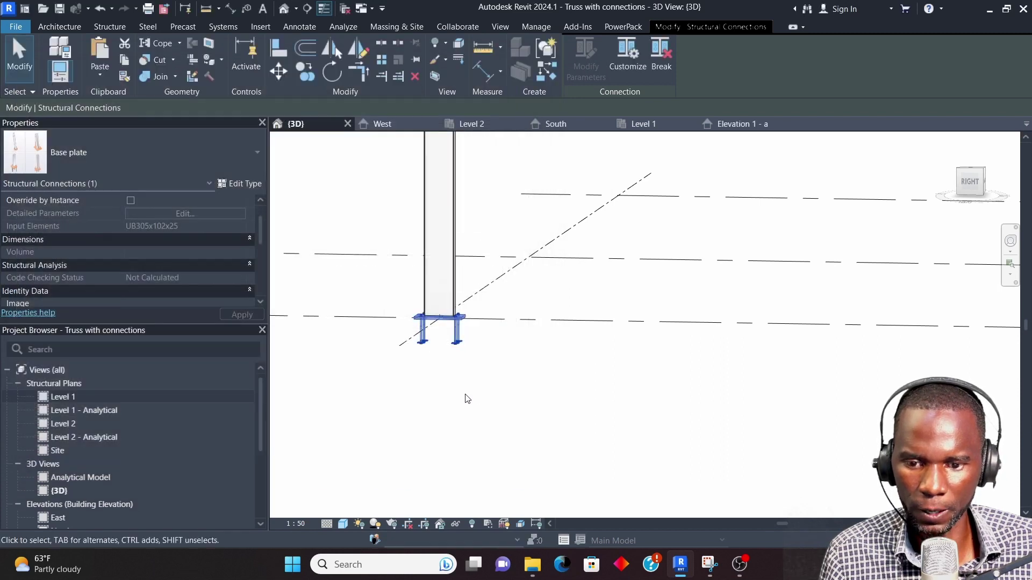
# - Propagate the configured base plate connection to the matching column foot on the other side of the truss
pyautogui.press('Escape')
pyautogui.scroll(-5, 432, 311)
pyautogui.scroll(6, 436, 309)
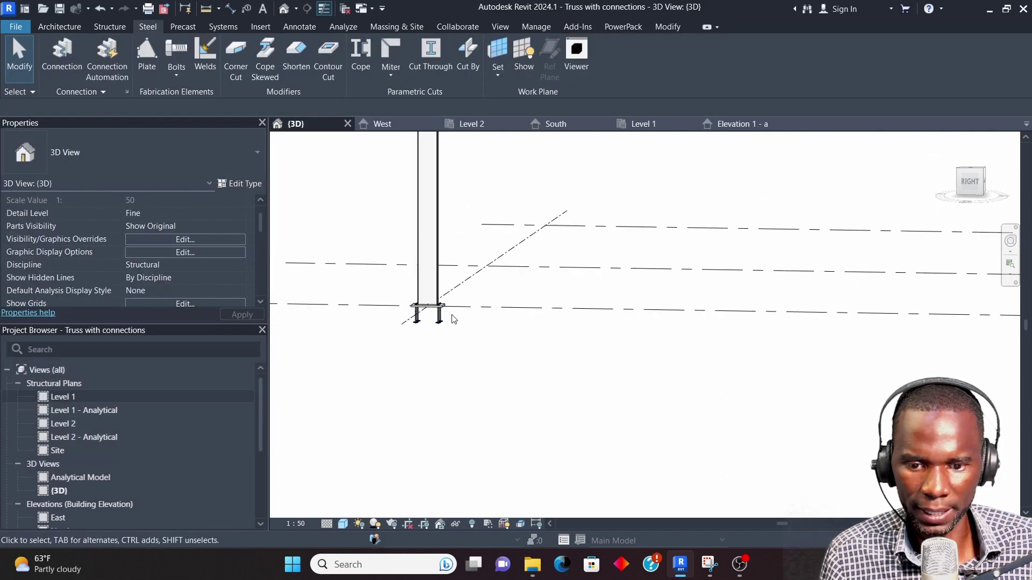
pyautogui.click(442, 305)
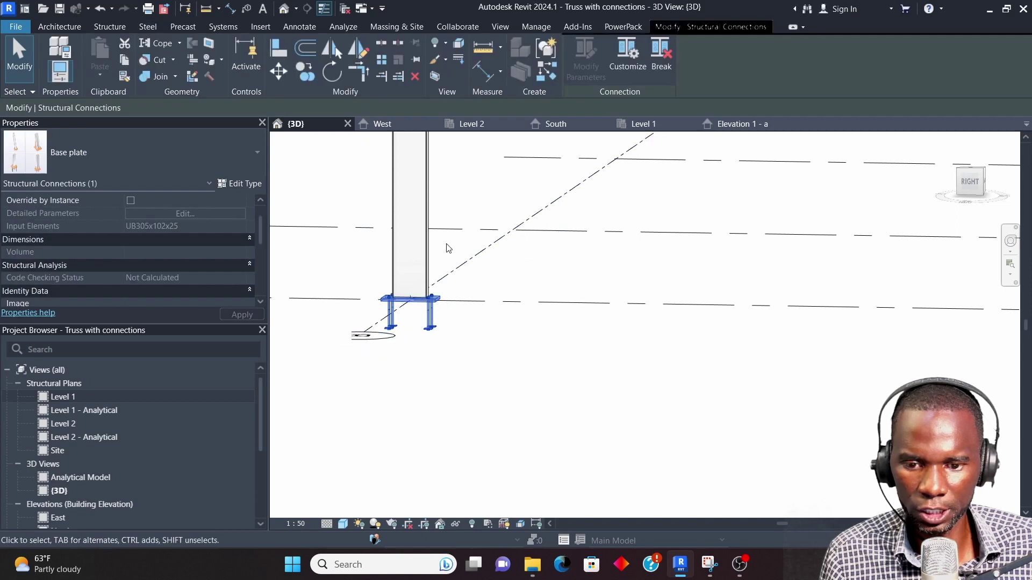
pyautogui.rightClick(447, 247)
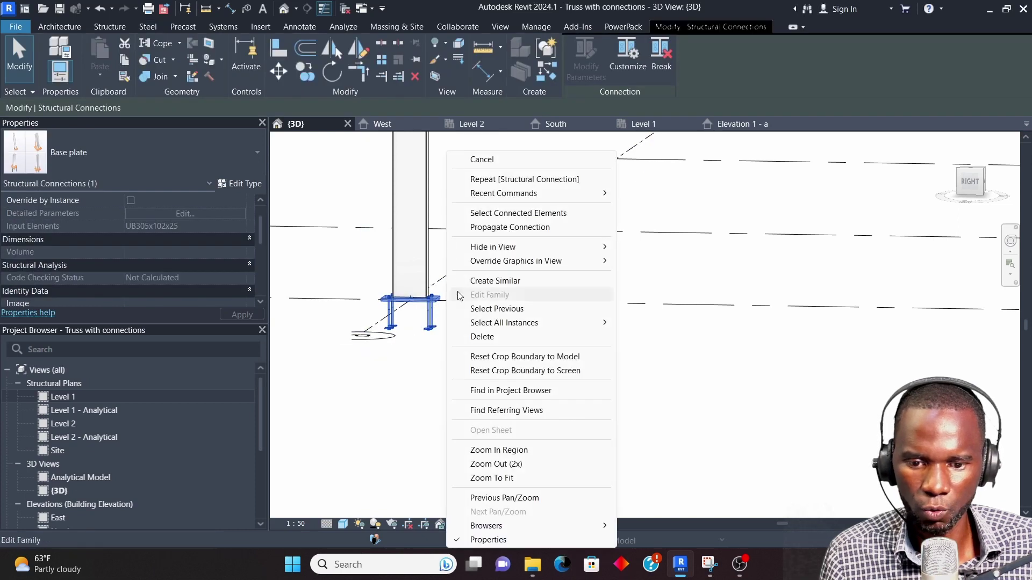
pyautogui.click(510, 228)
pyautogui.scroll(-3, 410, 306)
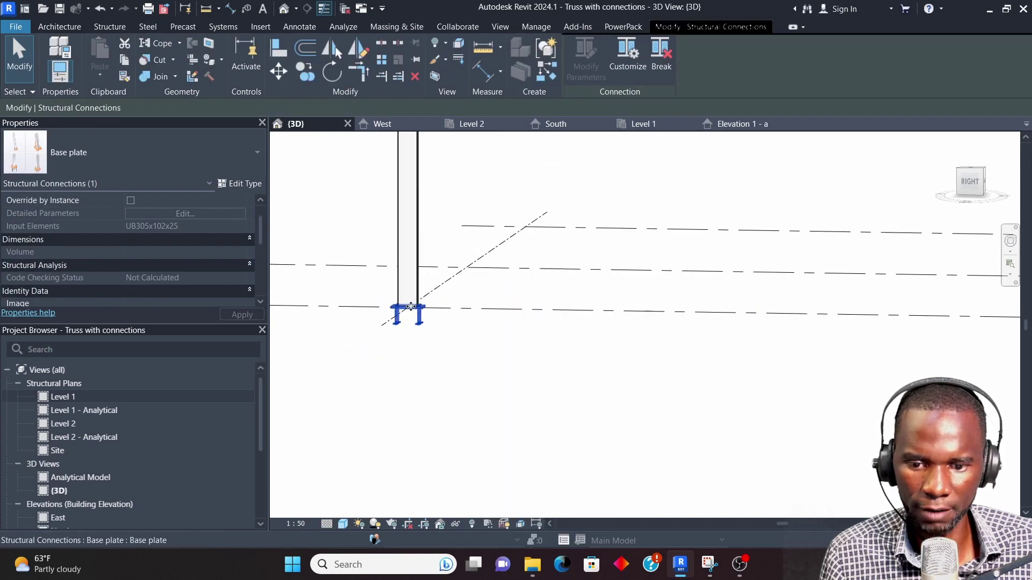
pyautogui.scroll(-4, 410, 306)
pyautogui.click(783, 350)
pyautogui.scroll(-3, 606, 235)
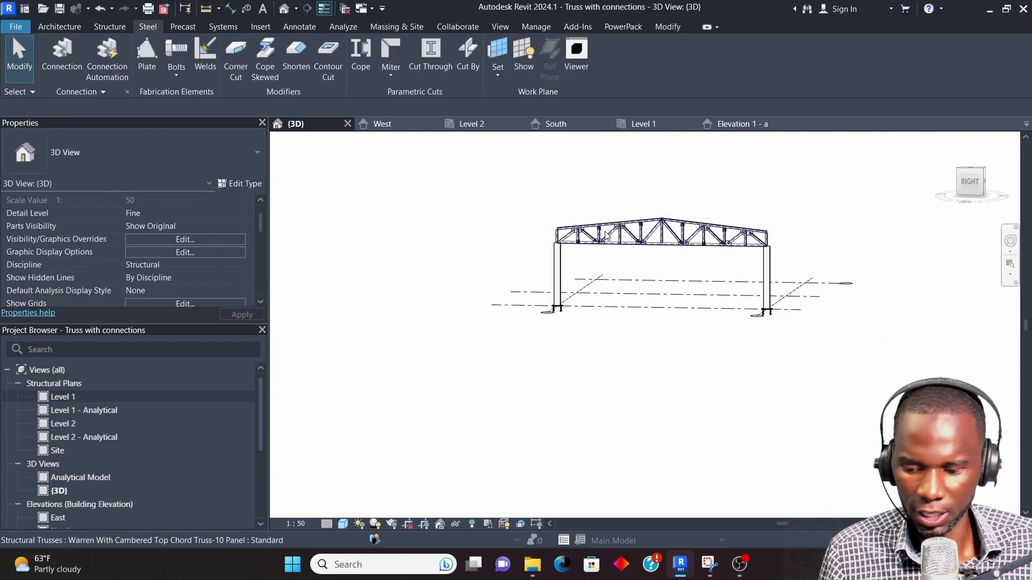
# - Select the whole truss with its columns and, in the Level 1 plan, copy it 6000 mm from grid 1 to grid 2 with multiple copies enabled
pyautogui.keyDown('shift'); pyautogui.moveTo(624, 260); pyautogui.dragTo(829, 249, button='middle'); pyautogui.keyUp('shift')
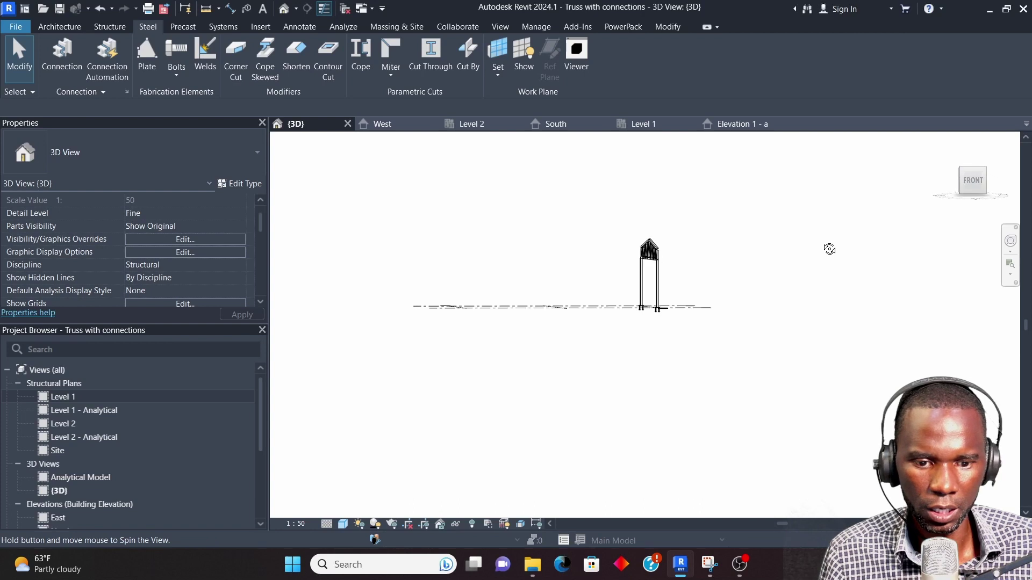
pyautogui.moveTo(691, 312); pyautogui.dragTo(615, 215)
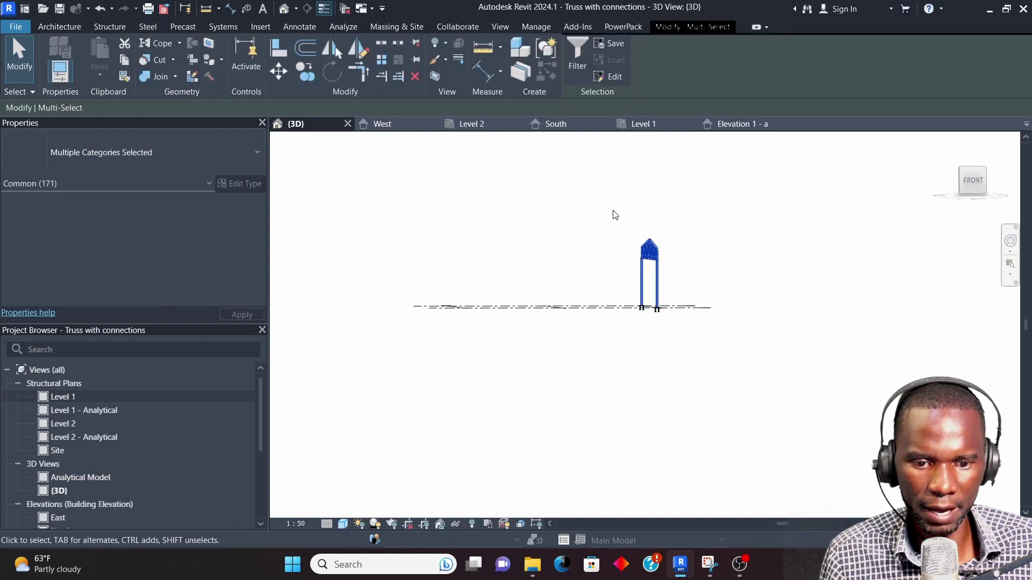
pyautogui.click(661, 124)
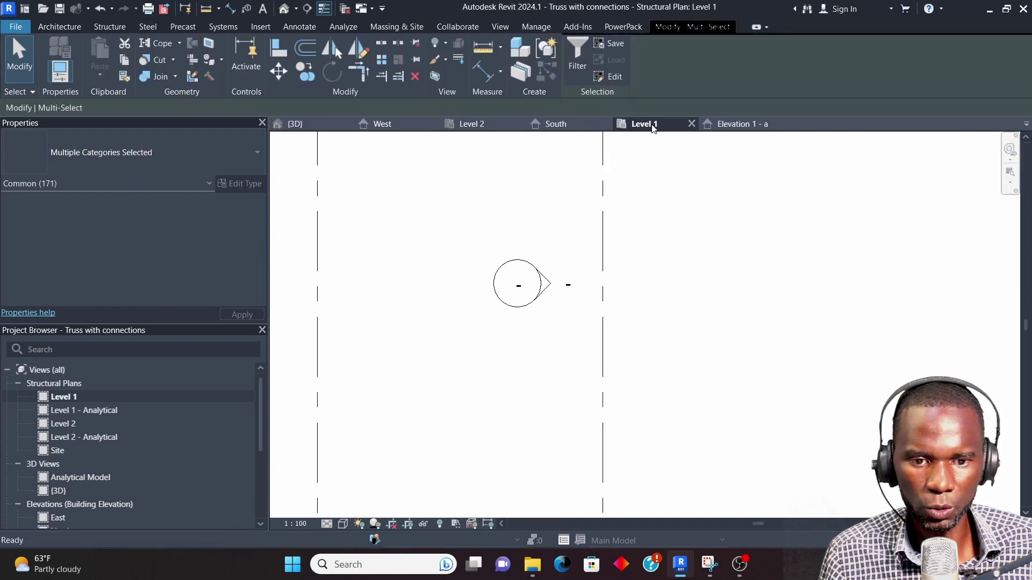
pyautogui.scroll(-5, 645, 253)
pyautogui.scroll(4, 642, 225)
pyautogui.scroll(3, 641, 225)
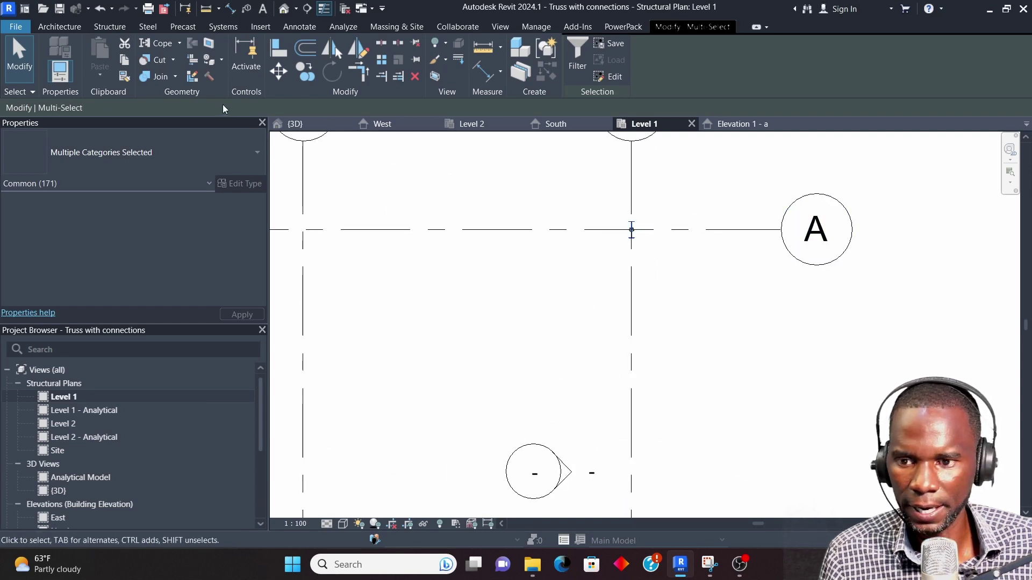
pyautogui.click(305, 70)
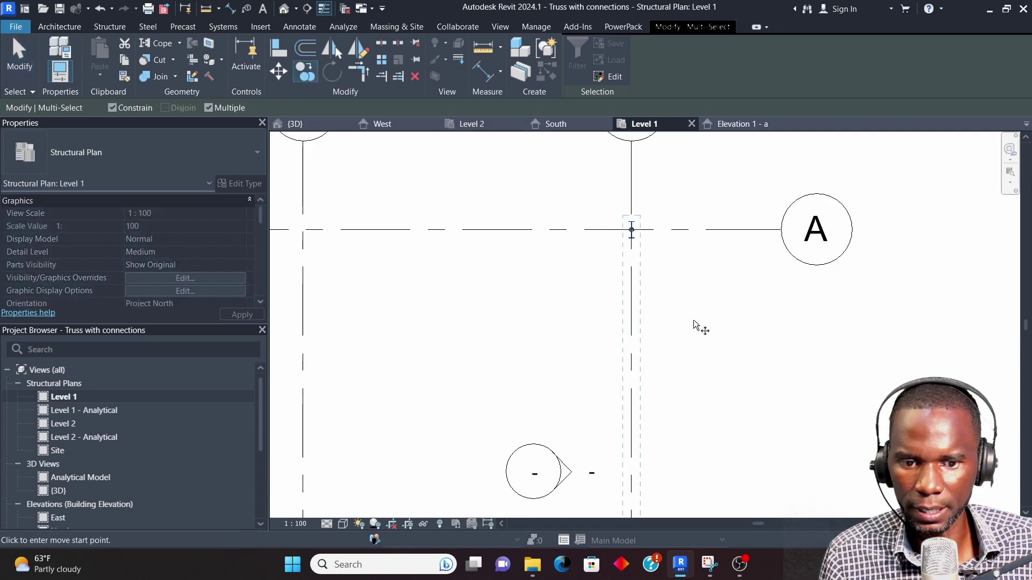
pyautogui.scroll(-2, 695, 322)
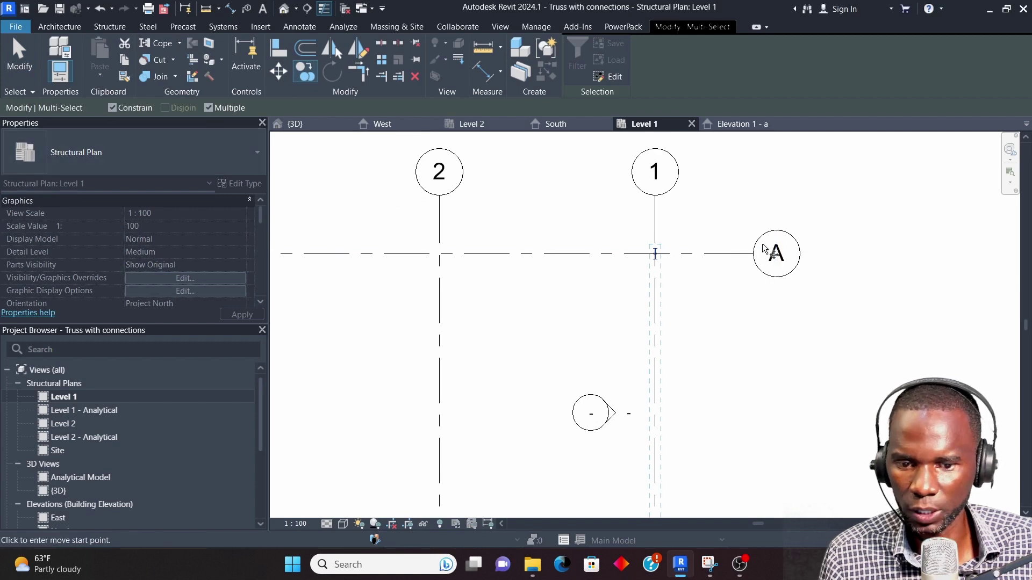
pyautogui.scroll(-3, 704, 345)
pyautogui.scroll(3, 721, 309)
pyautogui.click(715, 308)
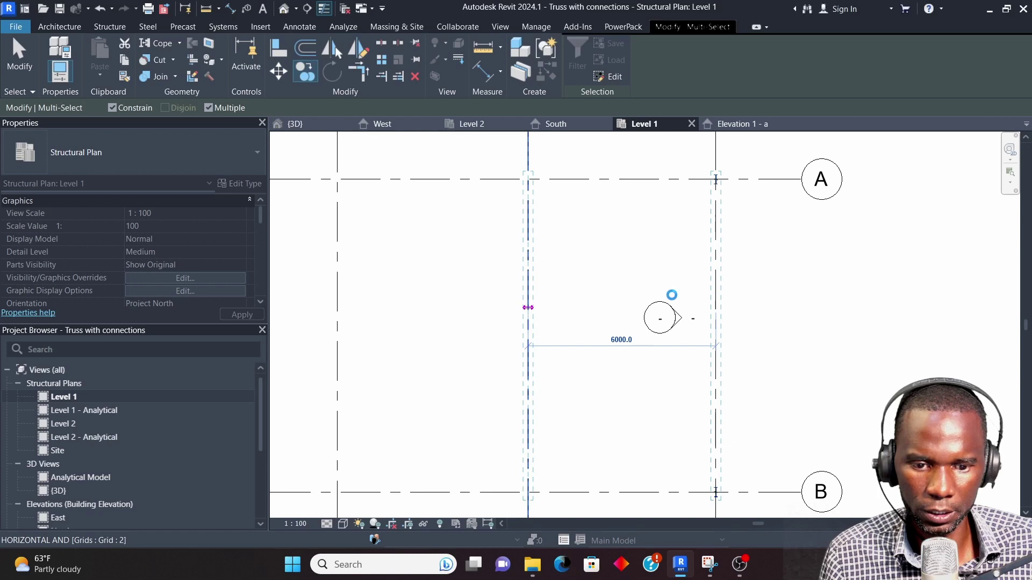
pyautogui.click(528, 308)
# - Place another copy of the truss and columns on grid 5, dismiss the warning and end the Copy command
pyautogui.scroll(-1, 659, 297)
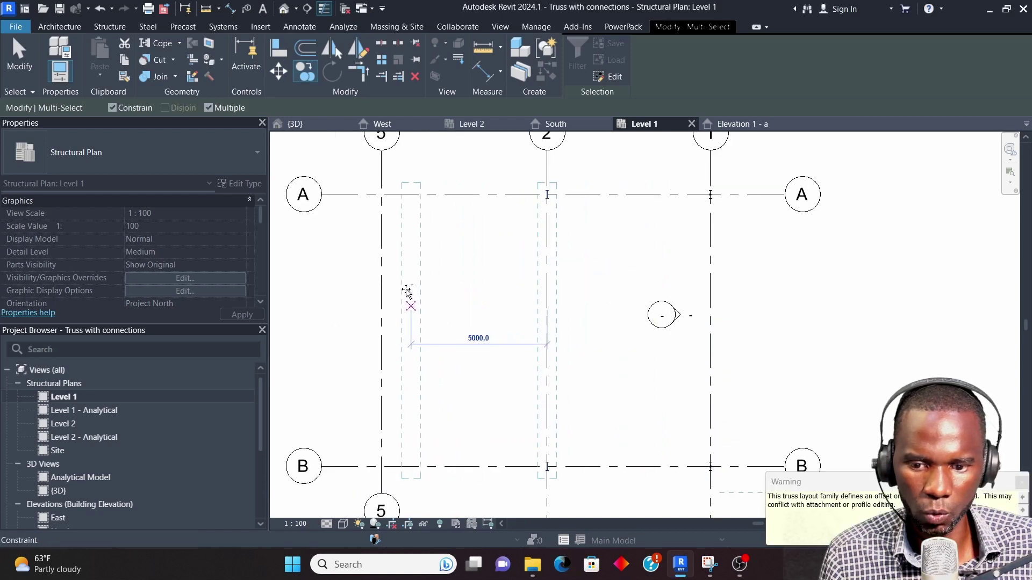
pyautogui.click(445, 288)
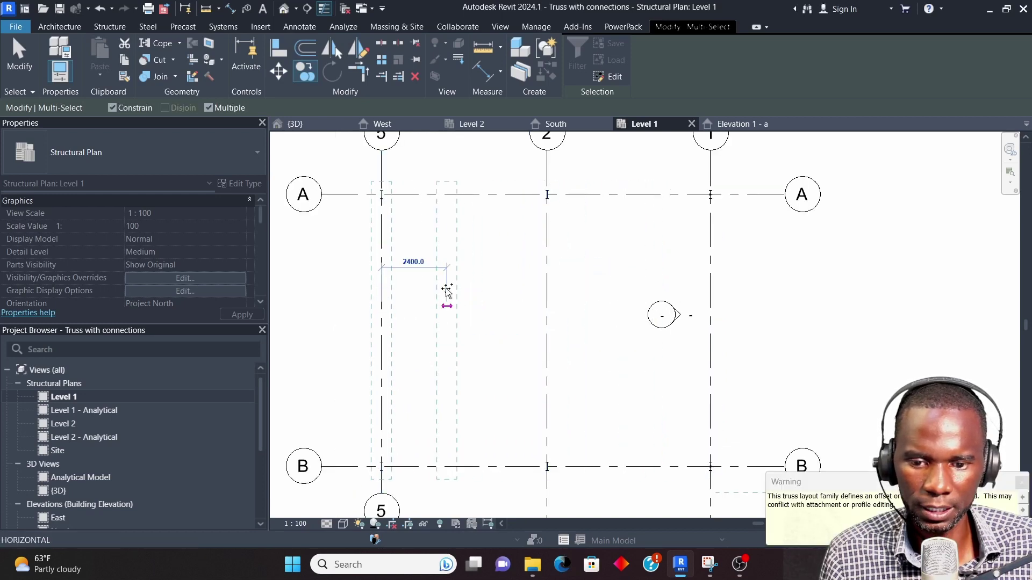
pyautogui.click(1022, 483)
pyautogui.scroll(-2, 604, 353)
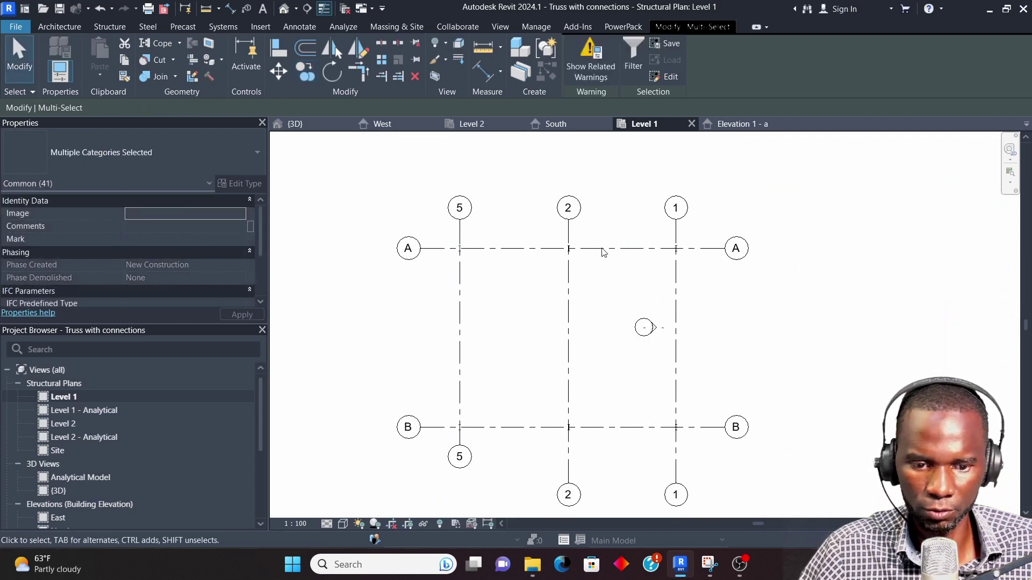
# - In the 3D view, propagate the base plate connection at the grid B column foot to the feet of the copied columns
pyautogui.click(309, 128)
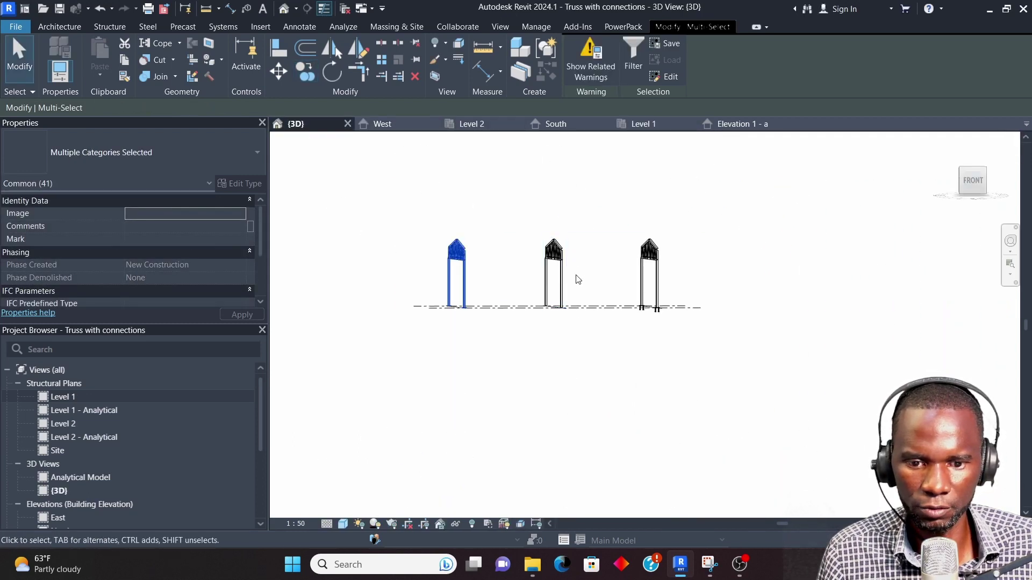
pyautogui.keyDown('shift'); pyautogui.moveTo(855, 253); pyautogui.dragTo(537, 317, button='middle'); pyautogui.keyUp('shift')
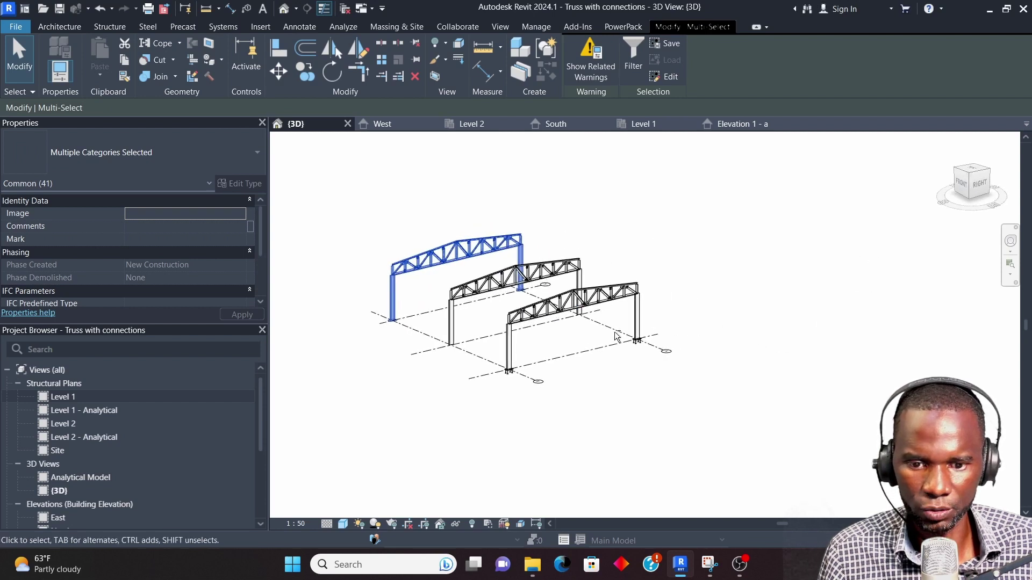
pyautogui.scroll(-3, 435, 294)
pyautogui.scroll(5, 409, 301)
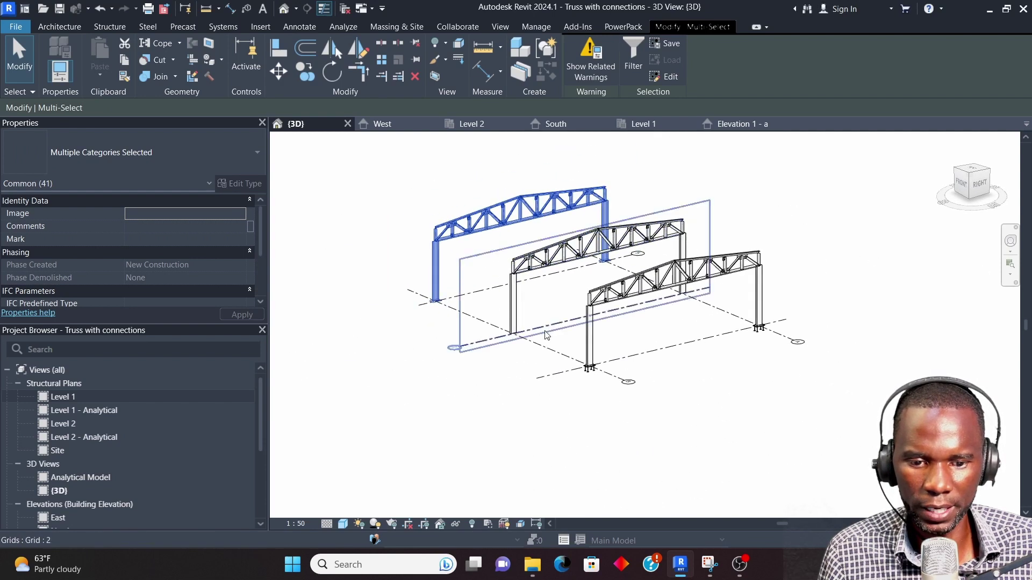
pyautogui.scroll(4, 399, 307)
pyautogui.click(511, 228)
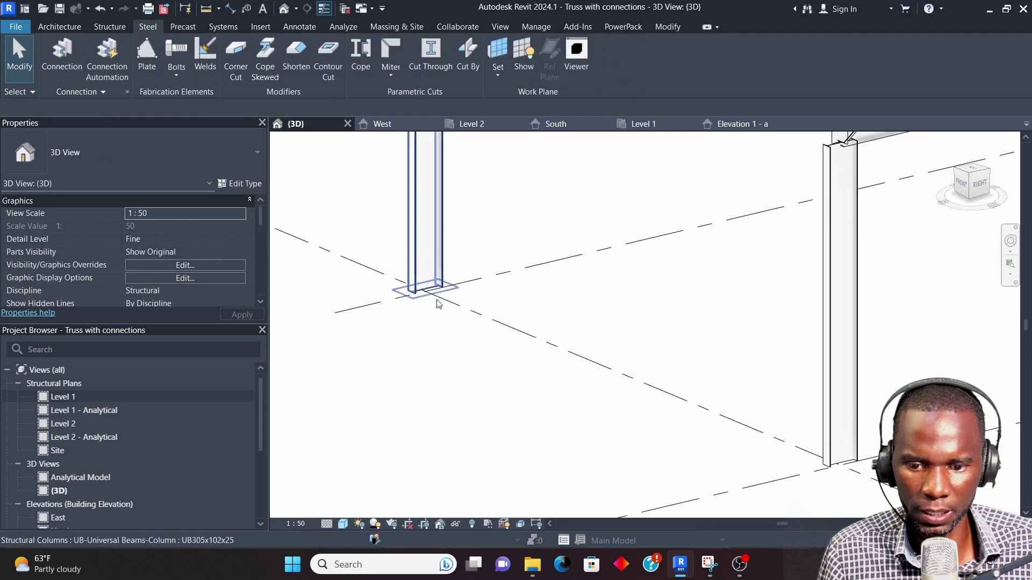
pyautogui.scroll(2, 484, 307)
pyautogui.scroll(-4, 537, 306)
pyautogui.click(560, 302)
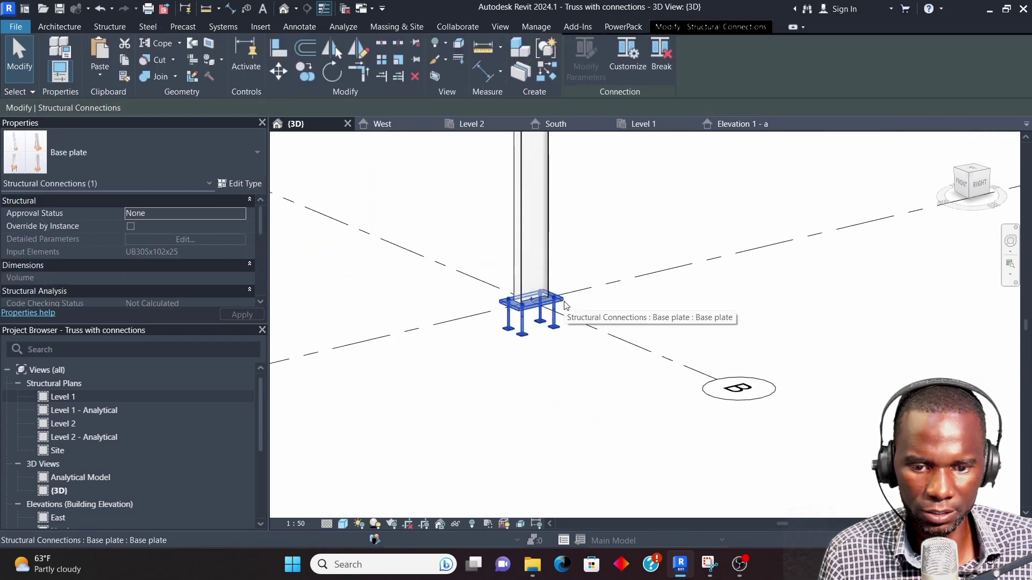
pyautogui.rightClick(564, 305)
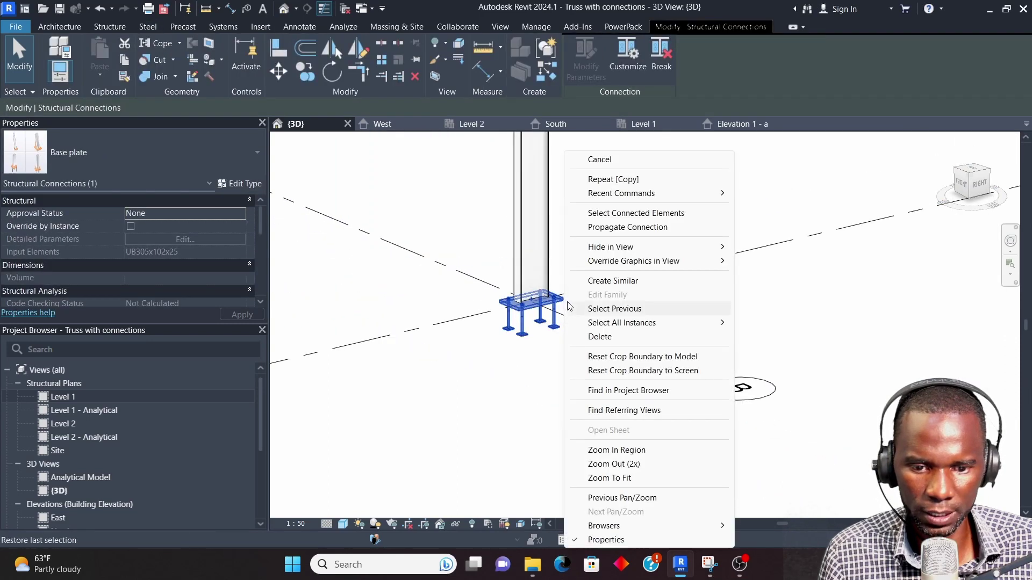
pyautogui.click(630, 235)
pyautogui.scroll(-4, 482, 280)
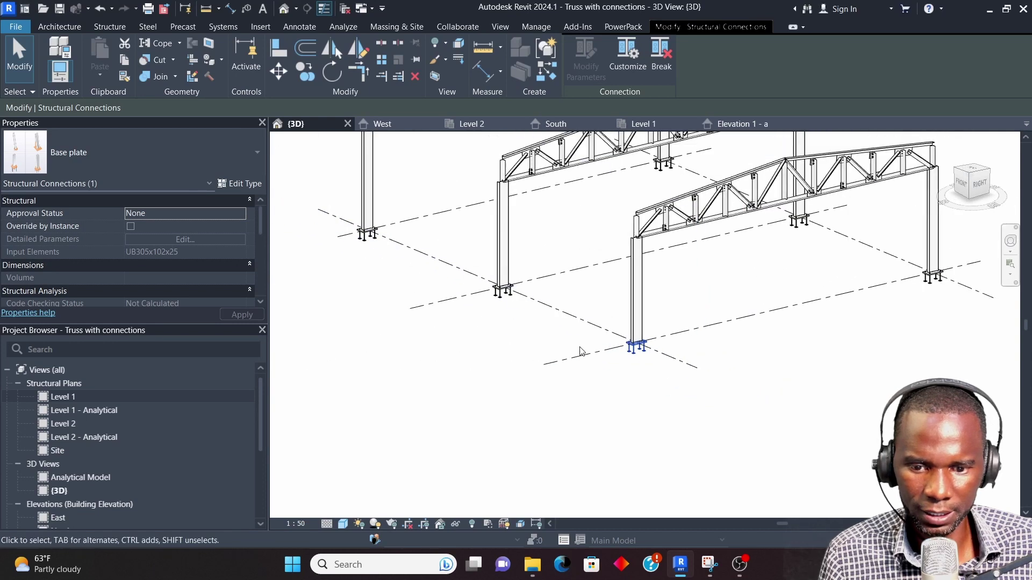
# - Examine the column feet and truss joints of all three frames in the 3D view and clear the selection
pyautogui.scroll(3, 482, 280)
pyautogui.scroll(-3, 466, 323)
pyautogui.scroll(5, 357, 247)
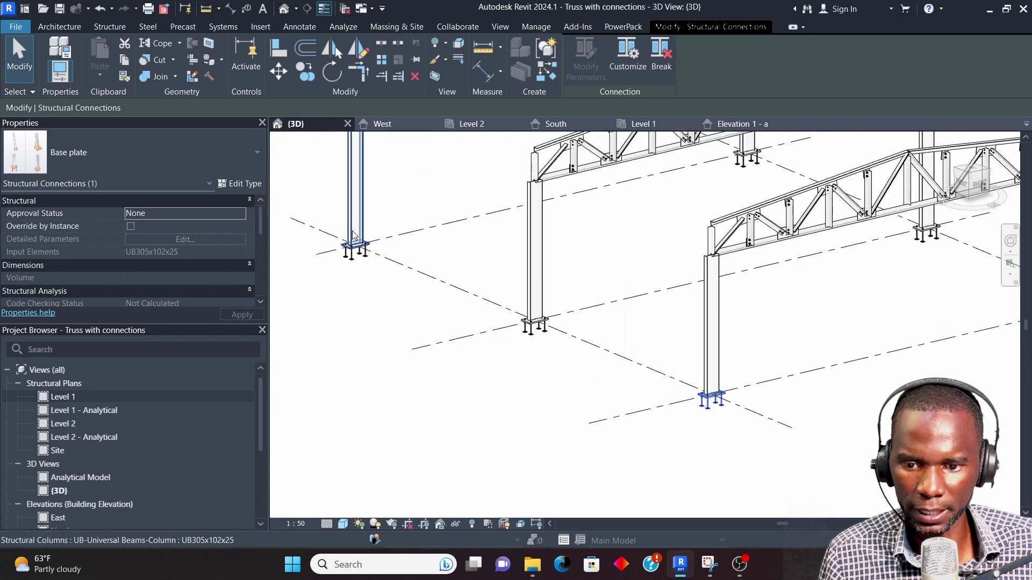
pyautogui.scroll(-5, 430, 333)
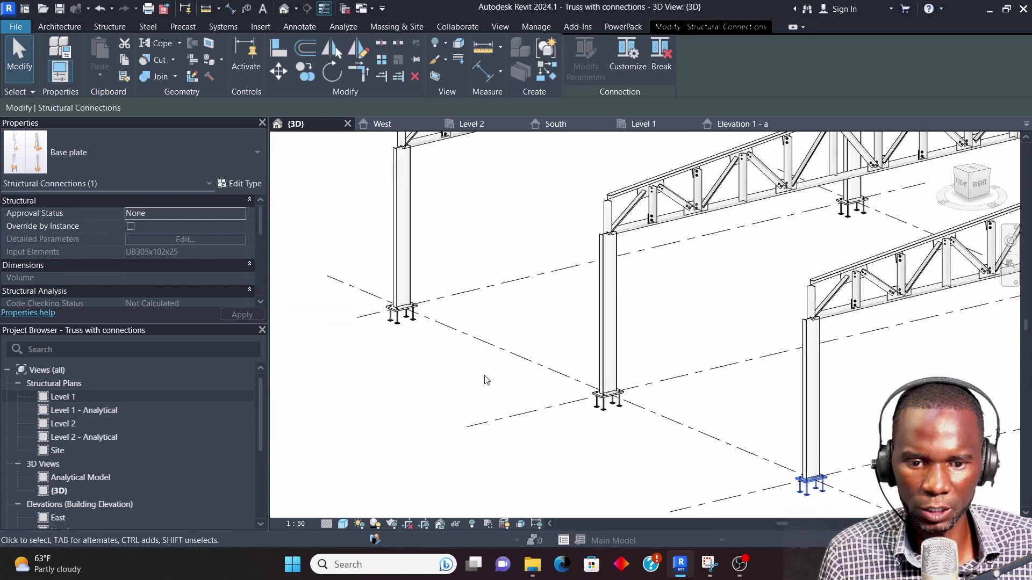
pyautogui.scroll(4, 662, 161)
pyautogui.scroll(-4, 622, 191)
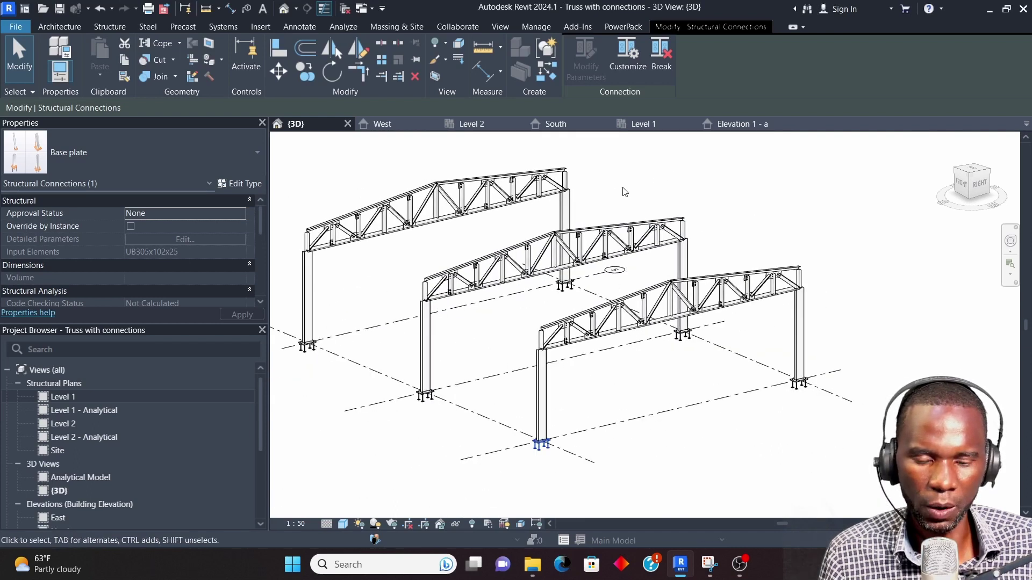
pyautogui.scroll(1, 644, 179)
pyautogui.scroll(-1, 663, 212)
pyautogui.click(749, 228)
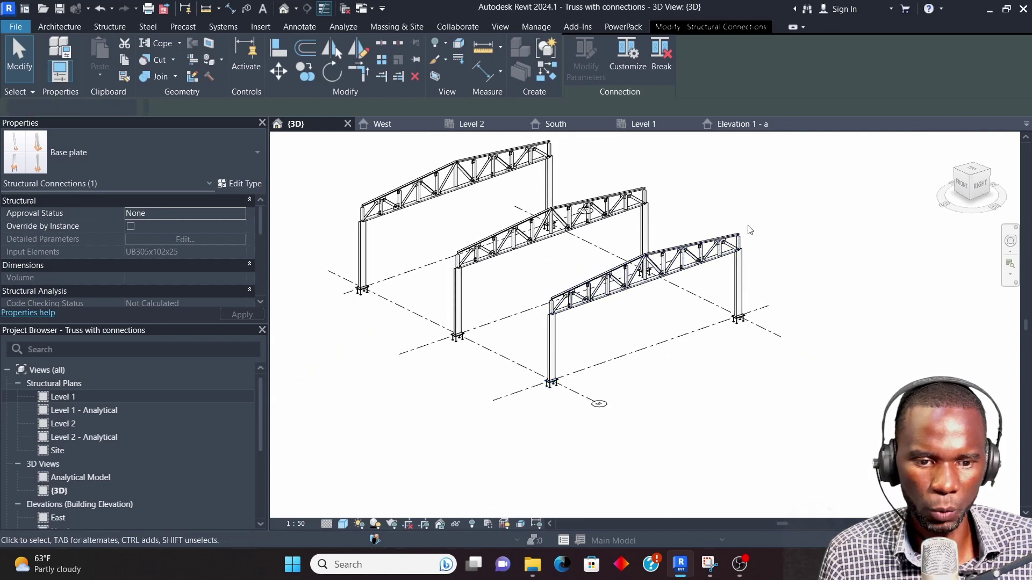
pyautogui.scroll(3, 635, 258)
pyautogui.scroll(-4, 485, 290)
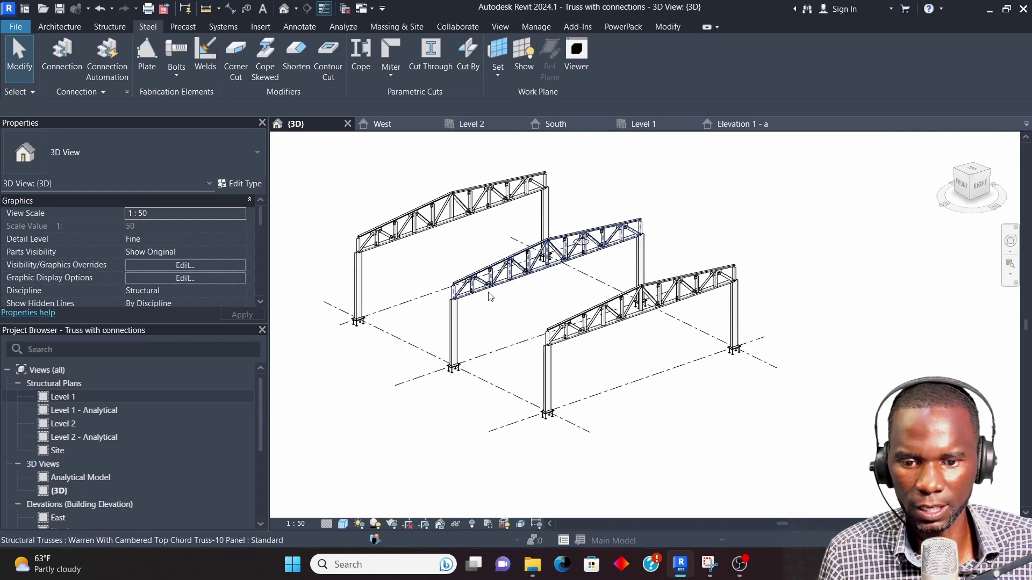
pyautogui.scroll(2, 486, 290)
pyautogui.scroll(-1, 486, 290)
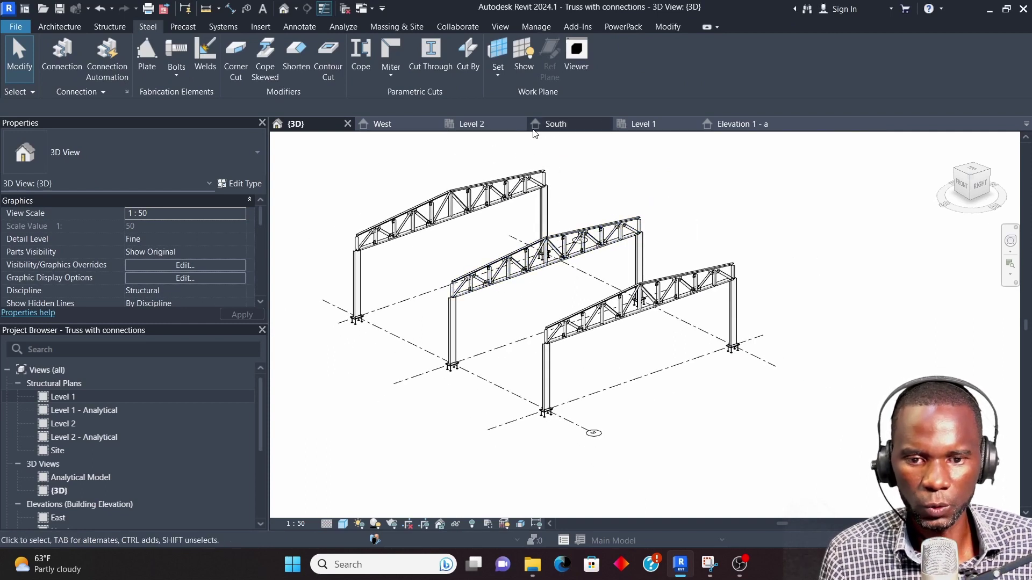
# - Open the West elevation at the truss between grids A and B
pyautogui.click(558, 126)
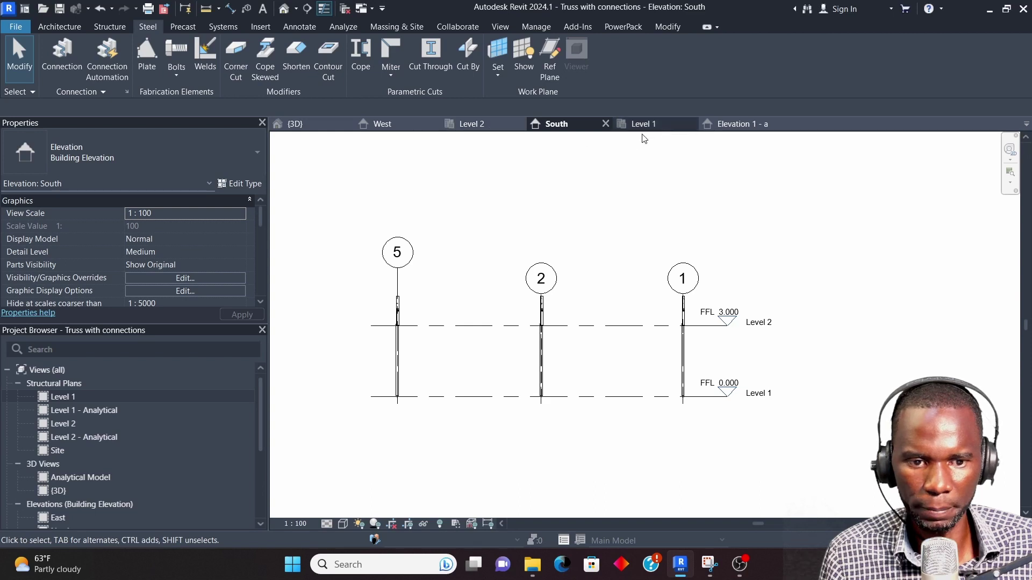
pyautogui.click(472, 124)
pyautogui.click(385, 126)
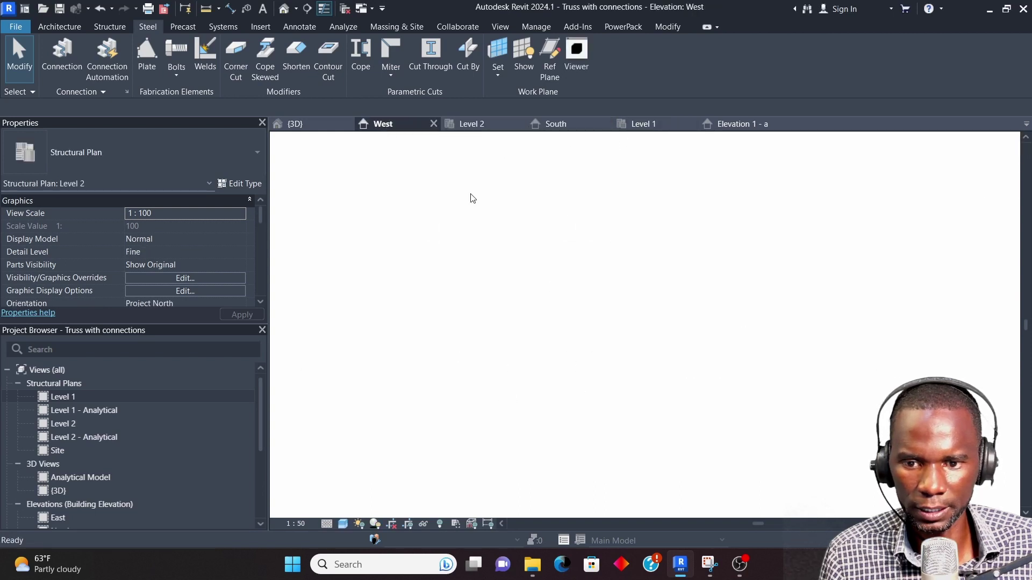
pyautogui.scroll(5, 474, 301)
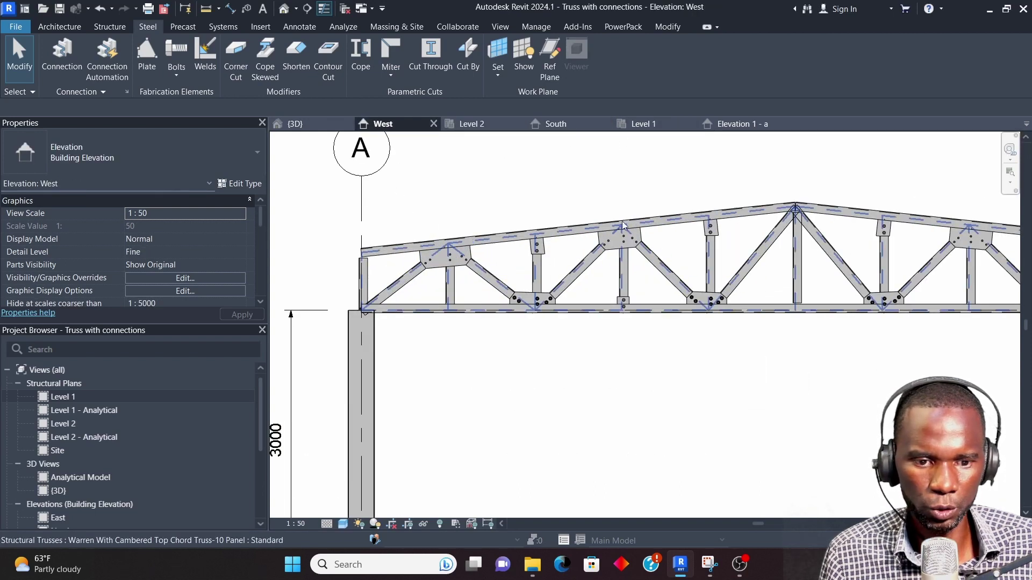
pyautogui.scroll(-2, 407, 262)
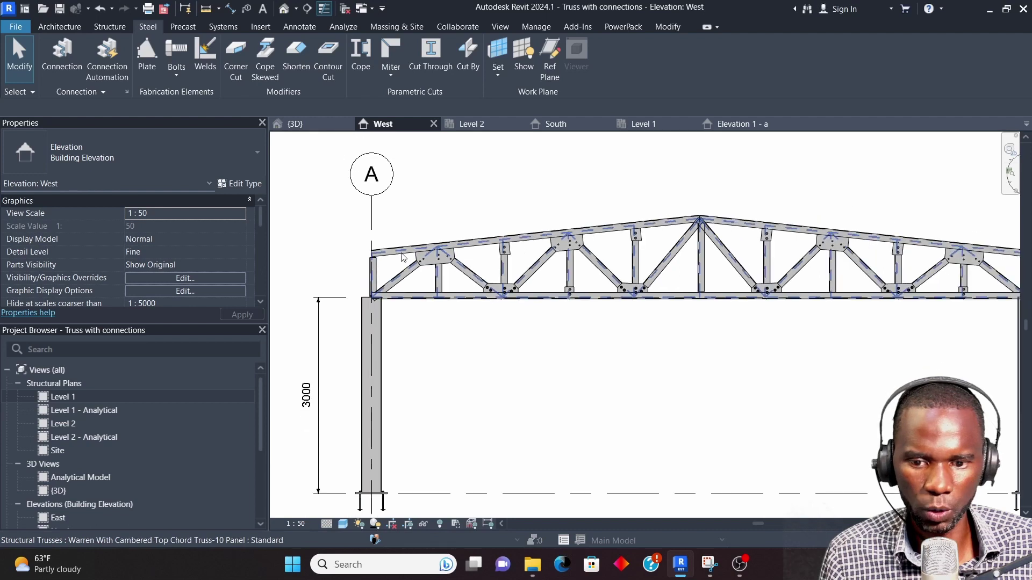
# - Draw a reference plane along the upper edge of the truss's sloping top chord, from the grid B end to the ridge
pyautogui.click(50, 29)
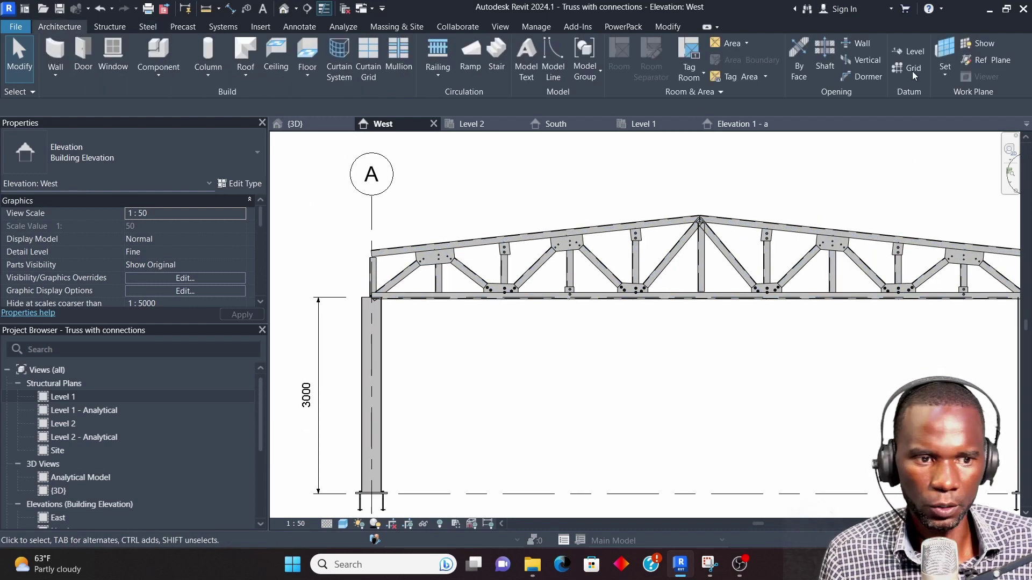
pyautogui.click(997, 60)
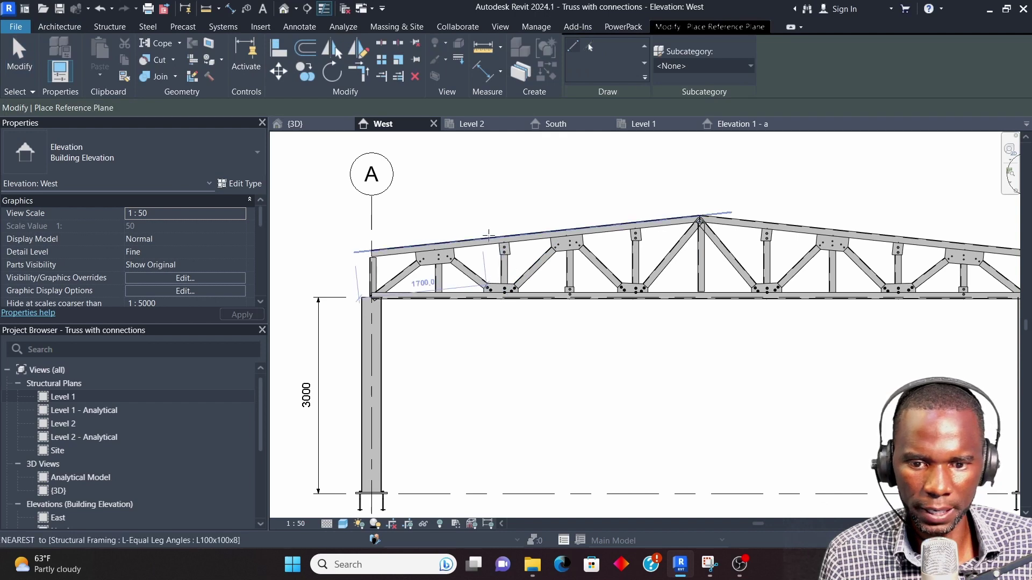
pyautogui.scroll(3, 437, 253)
pyautogui.scroll(-1, 436, 253)
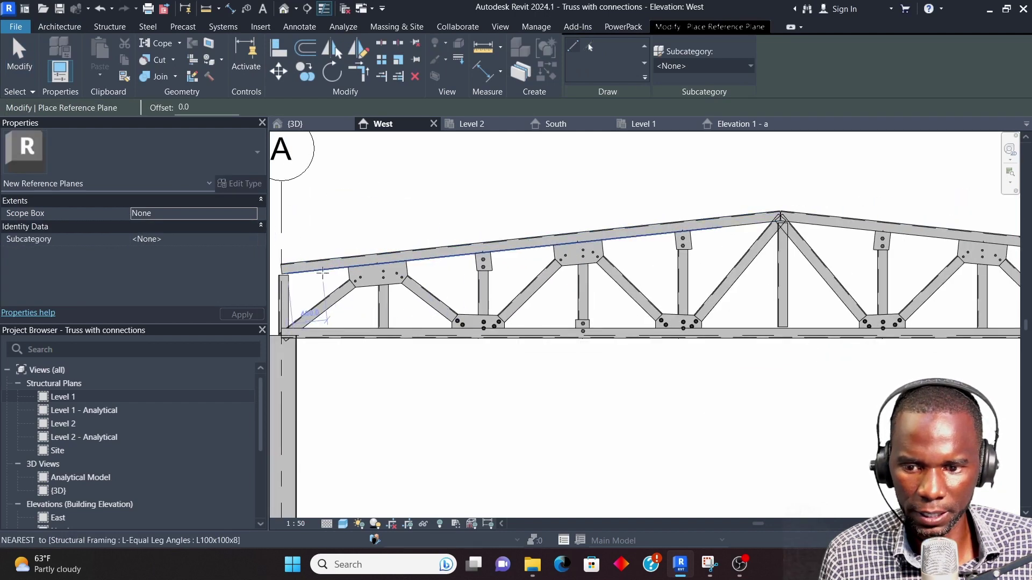
pyautogui.scroll(-5, 343, 259)
pyautogui.scroll(3, 755, 266)
pyautogui.scroll(5, 750, 267)
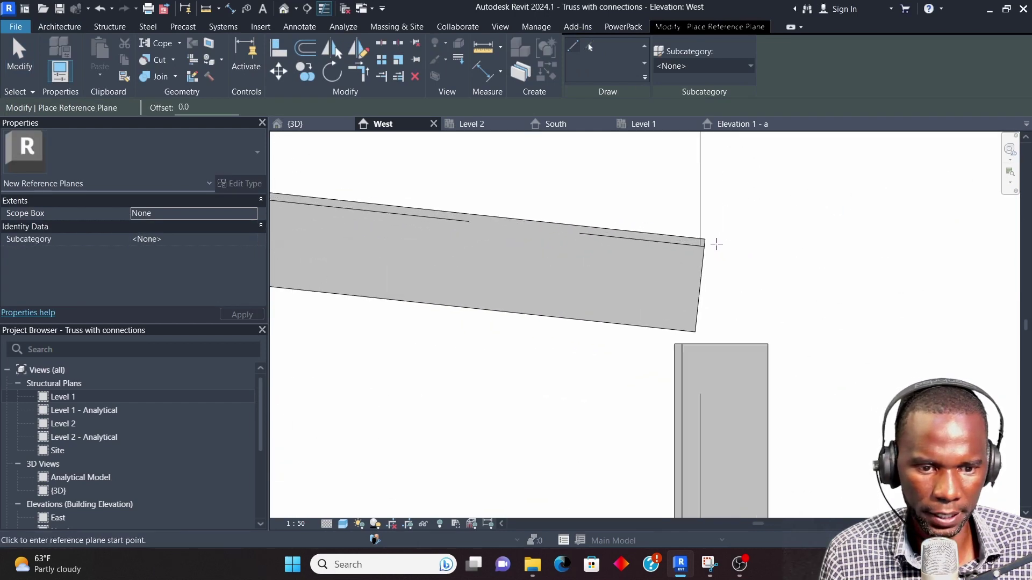
pyautogui.click(694, 234)
pyautogui.scroll(-5, 694, 235)
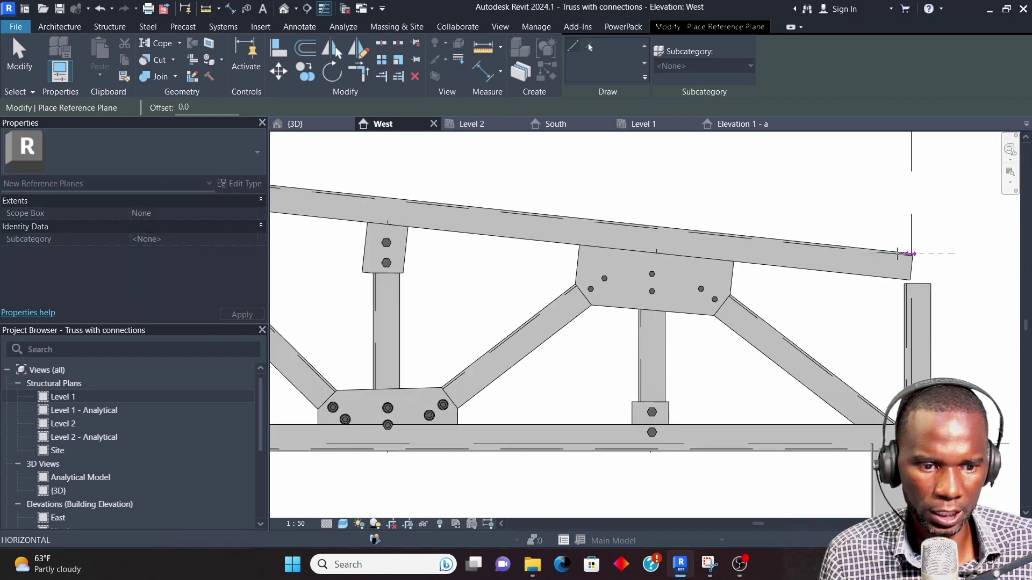
pyautogui.scroll(-4, 371, 200)
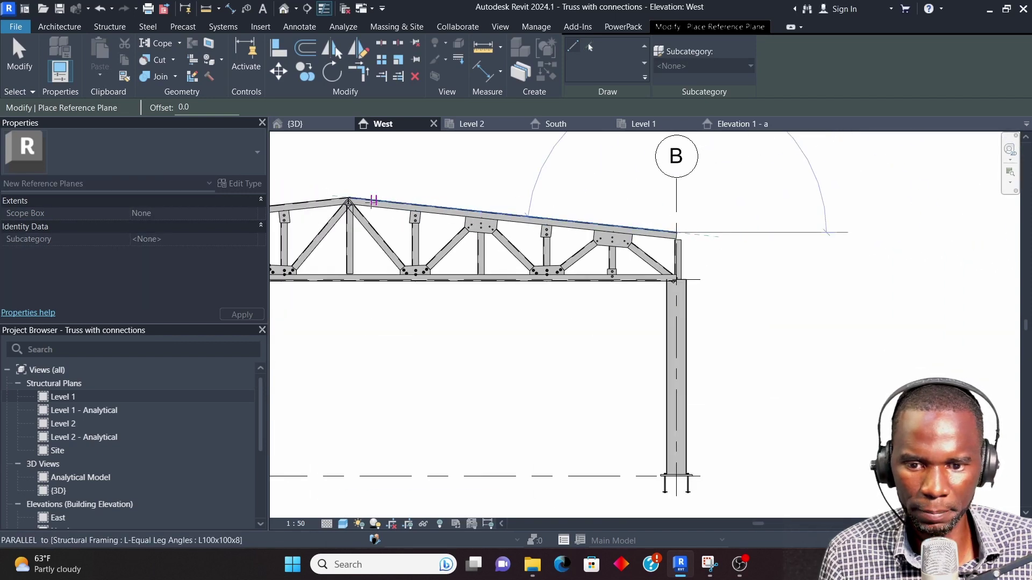
pyautogui.scroll(6, 344, 199)
pyautogui.scroll(2, 347, 194)
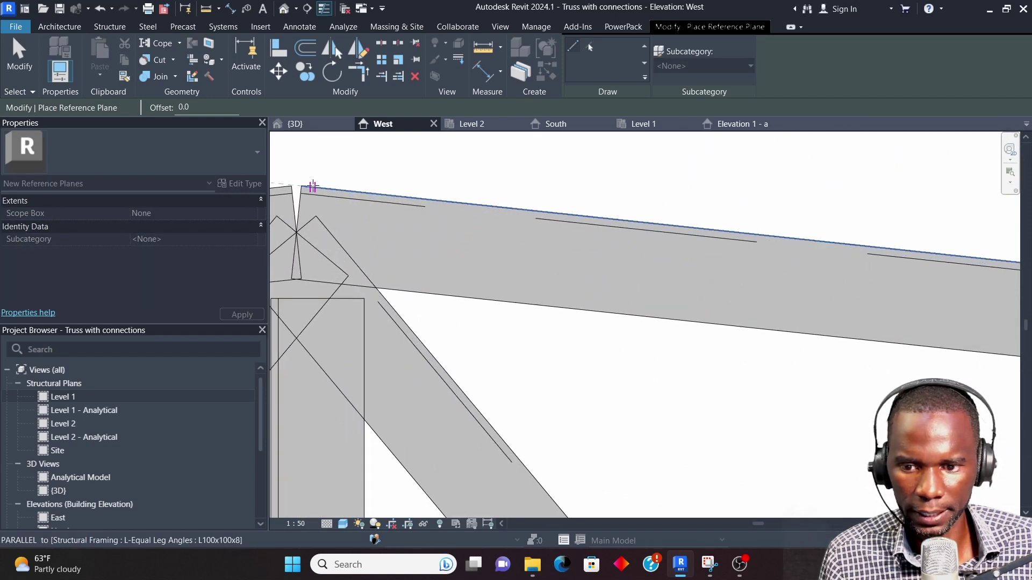
pyautogui.click(313, 186)
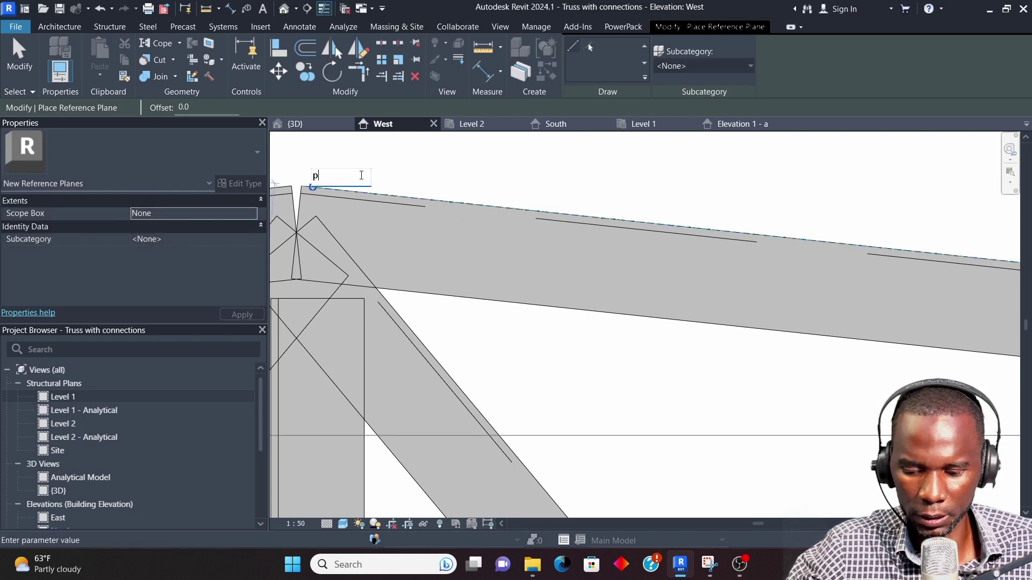
# - Name the sloping reference plane p2 and end the Reference Plane command
pyautogui.press('Return')
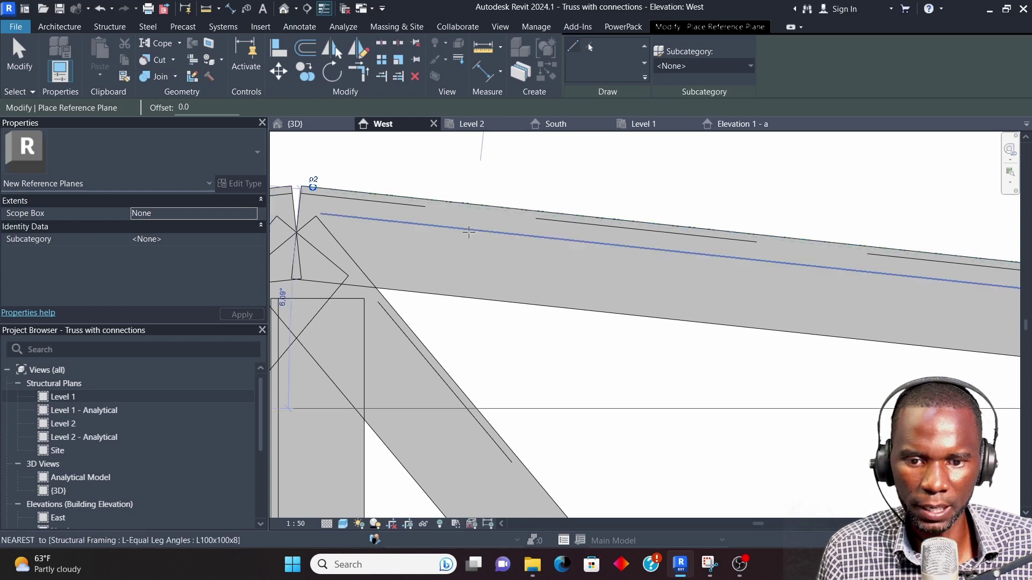
pyautogui.scroll(-5, 572, 201)
pyautogui.press('Escape')
pyautogui.press('Escape')
pyautogui.scroll(-6, 571, 231)
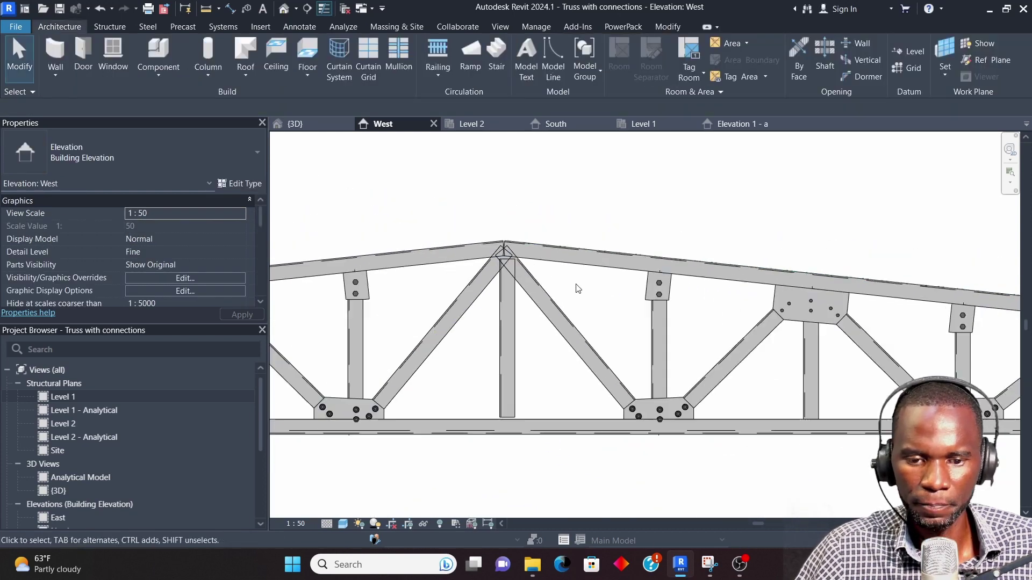
pyautogui.scroll(-3, 573, 306)
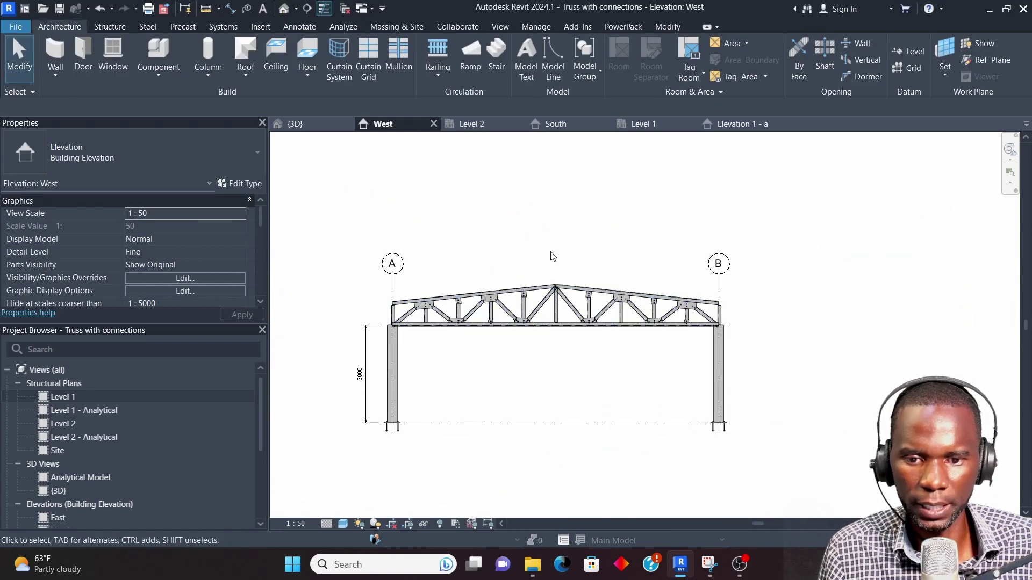
# - In the Level 2 plan, set the work plane by name to Reference Plane : p2
pyautogui.click(472, 124)
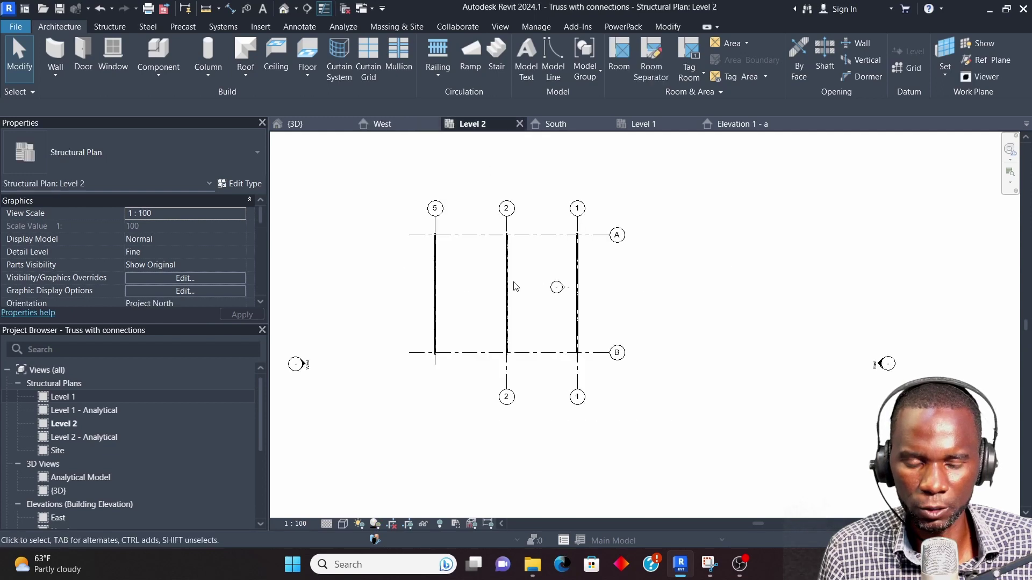
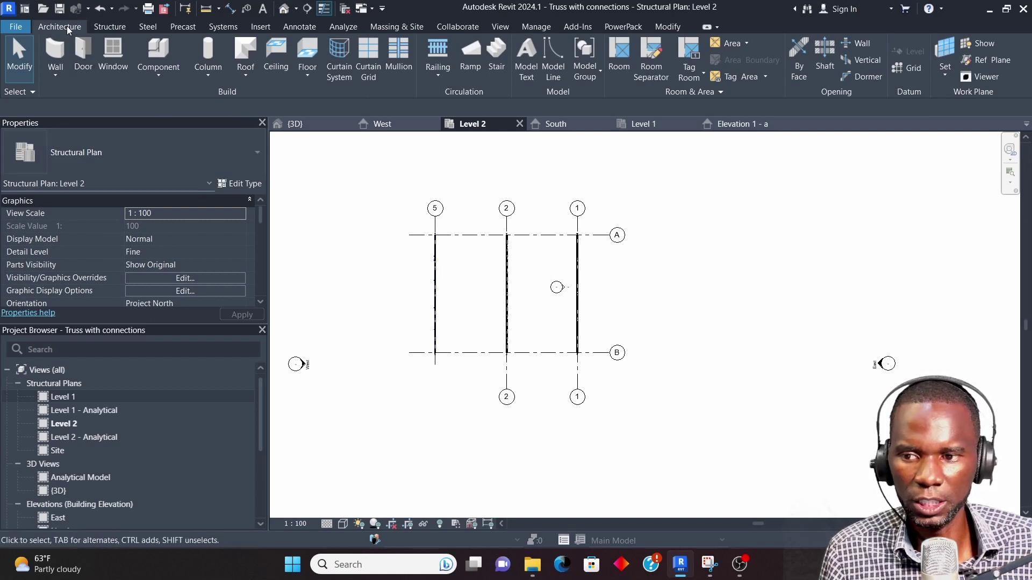
pyautogui.click(946, 73)
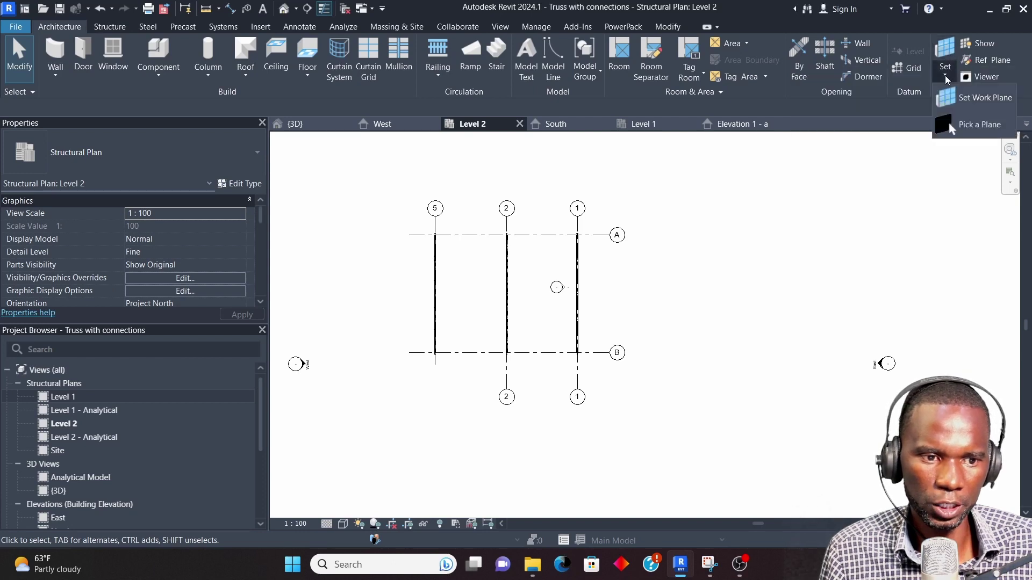
pyautogui.click(966, 99)
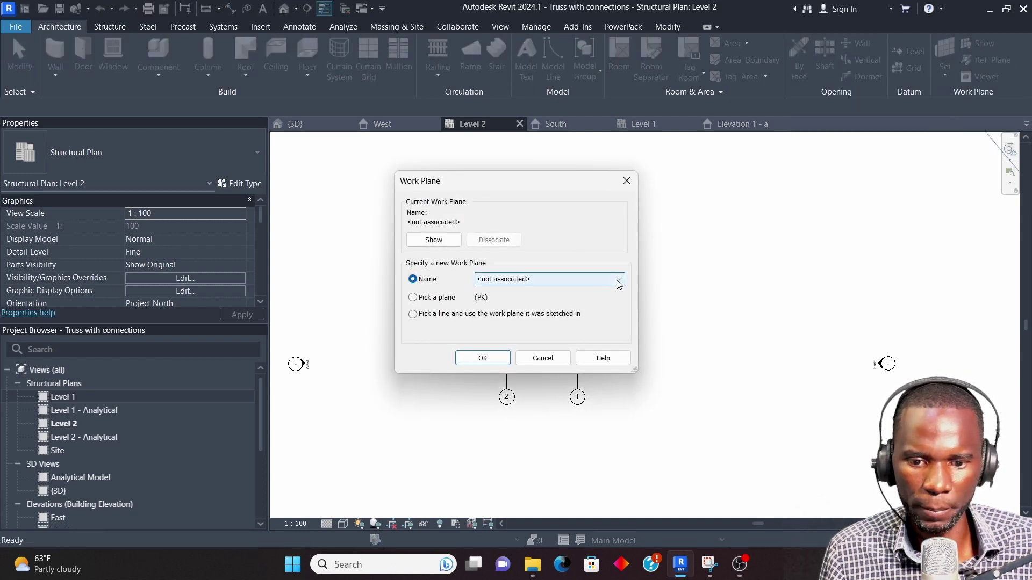
pyautogui.click(619, 279)
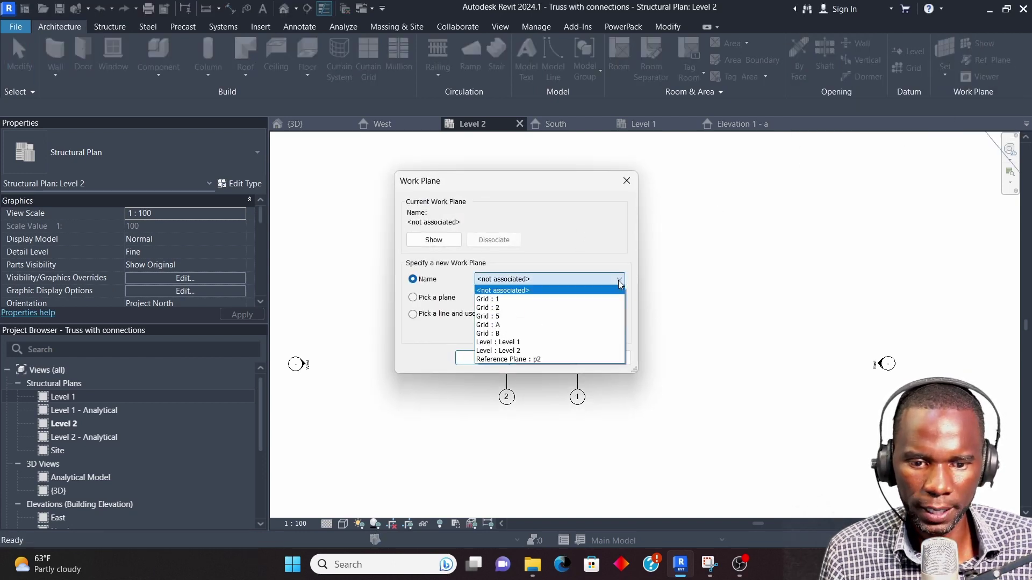
pyautogui.click(529, 359)
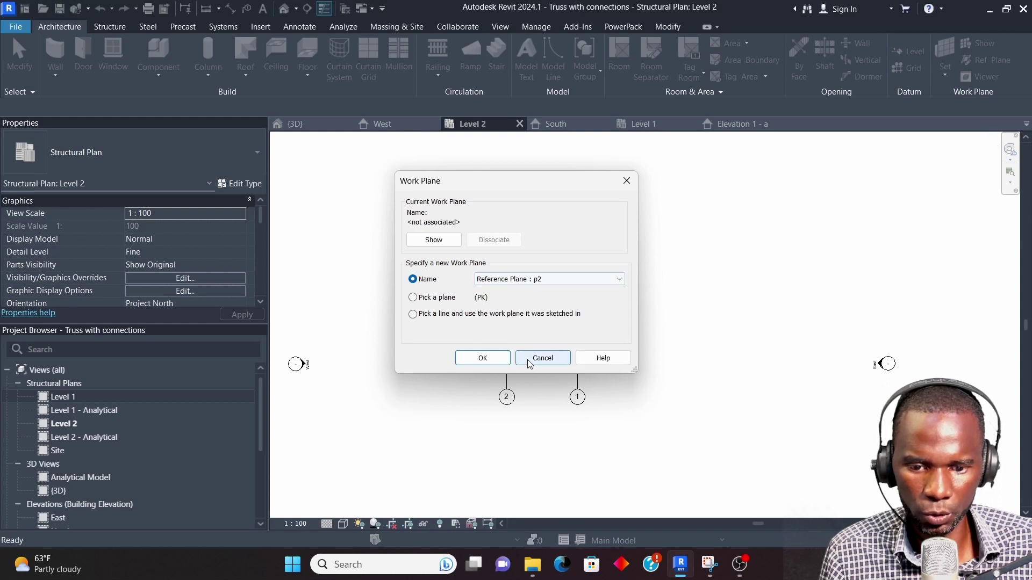
pyautogui.click(483, 359)
pyautogui.scroll(2, 473, 269)
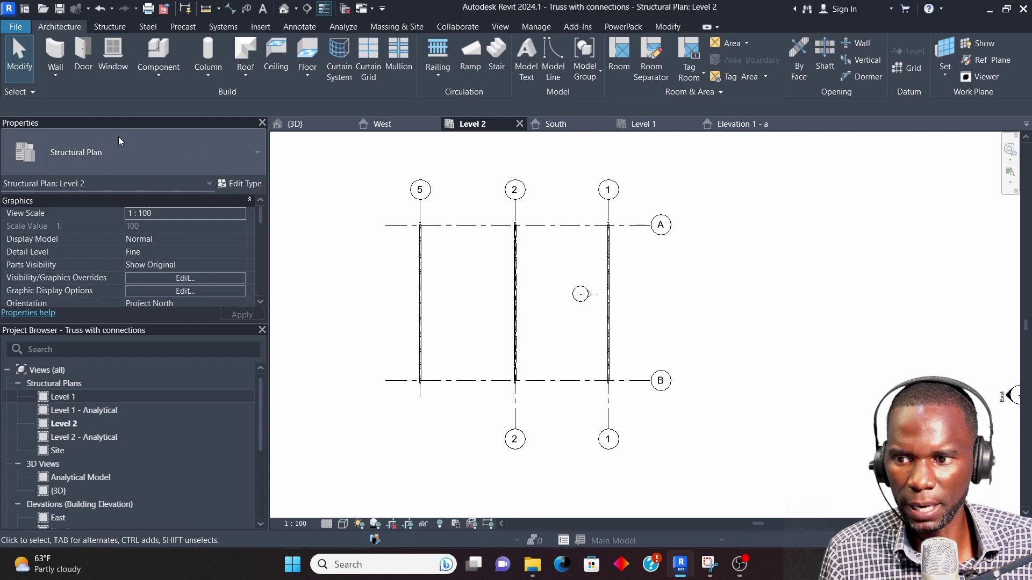
# - Draw two PFC100x50x10 beams crossing grids 5 to 1, about 14100 mm long near grid A and about 15000 mm near grid B
pyautogui.click(109, 29)
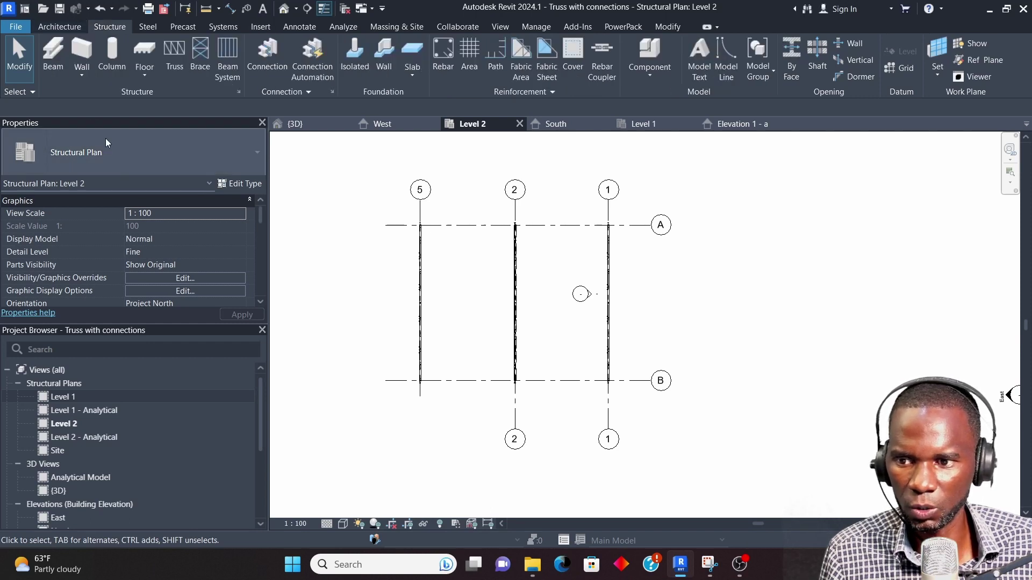
pyautogui.click(55, 48)
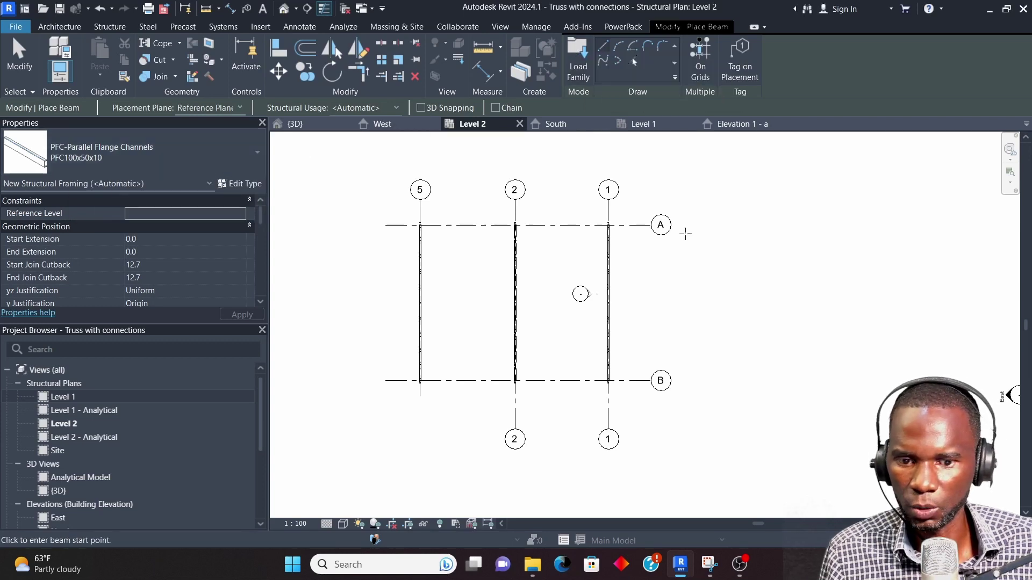
pyautogui.scroll(-1, 684, 232)
pyautogui.scroll(2, 511, 246)
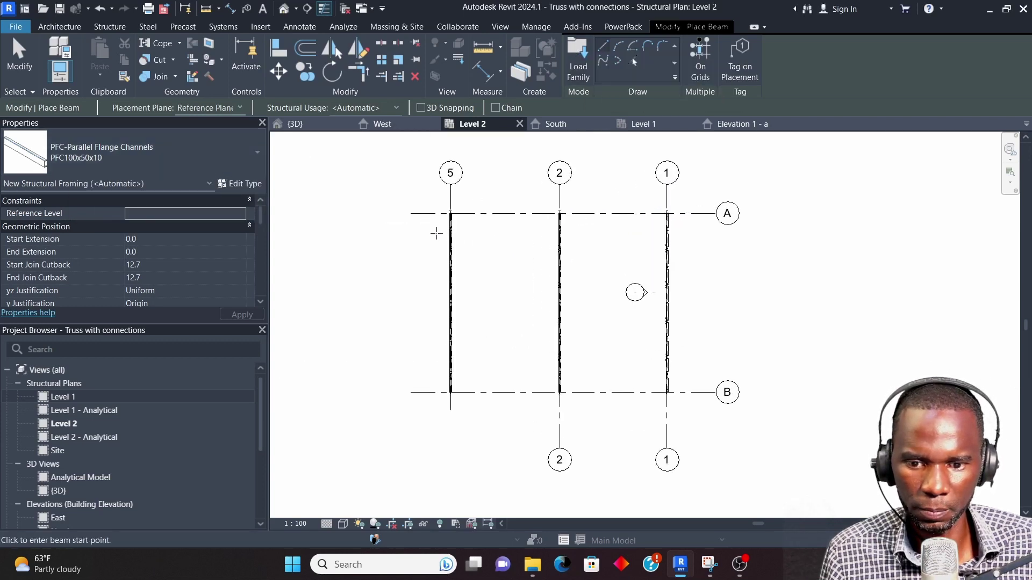
pyautogui.click(436, 232)
pyautogui.click(688, 233)
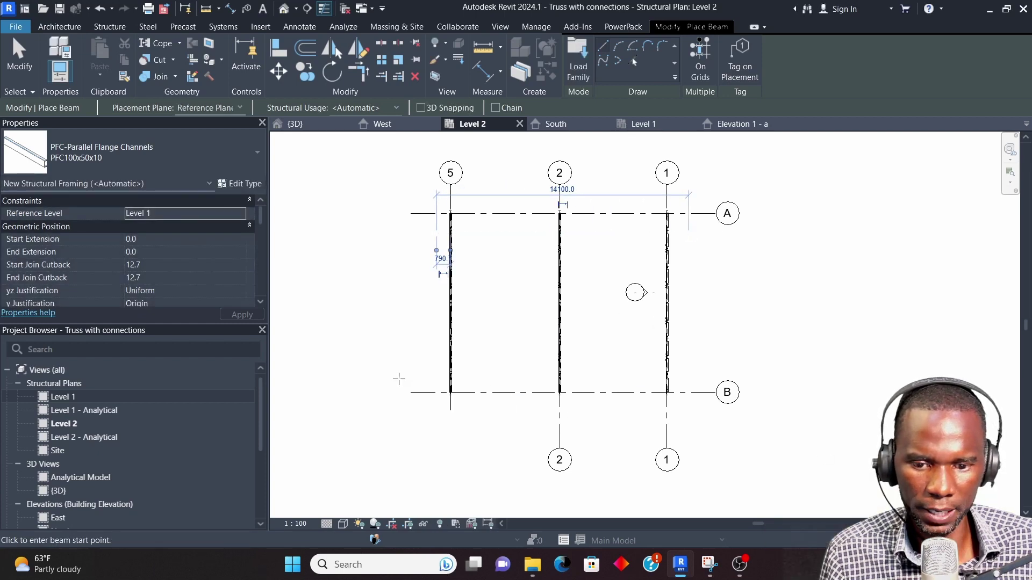
pyautogui.click(428, 368)
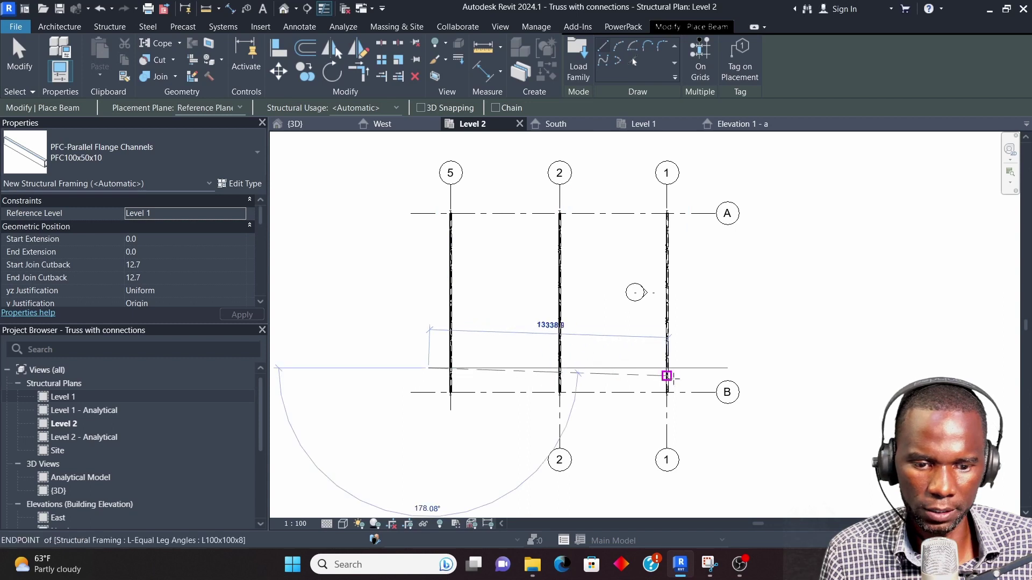
pyautogui.click(696, 369)
pyautogui.rightClick(753, 255)
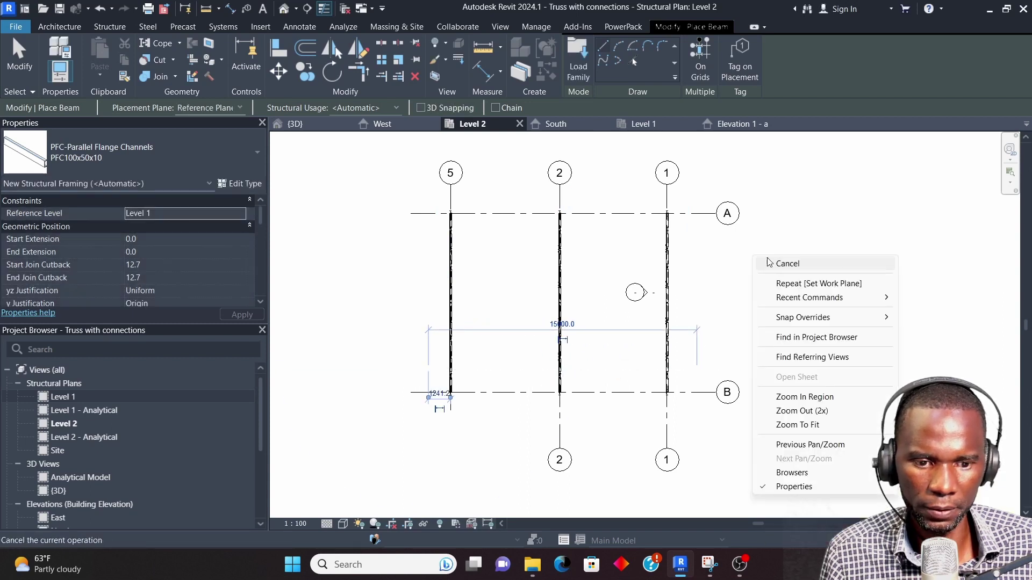
pyautogui.click(783, 262)
pyautogui.rightClick(778, 255)
pyautogui.click(792, 263)
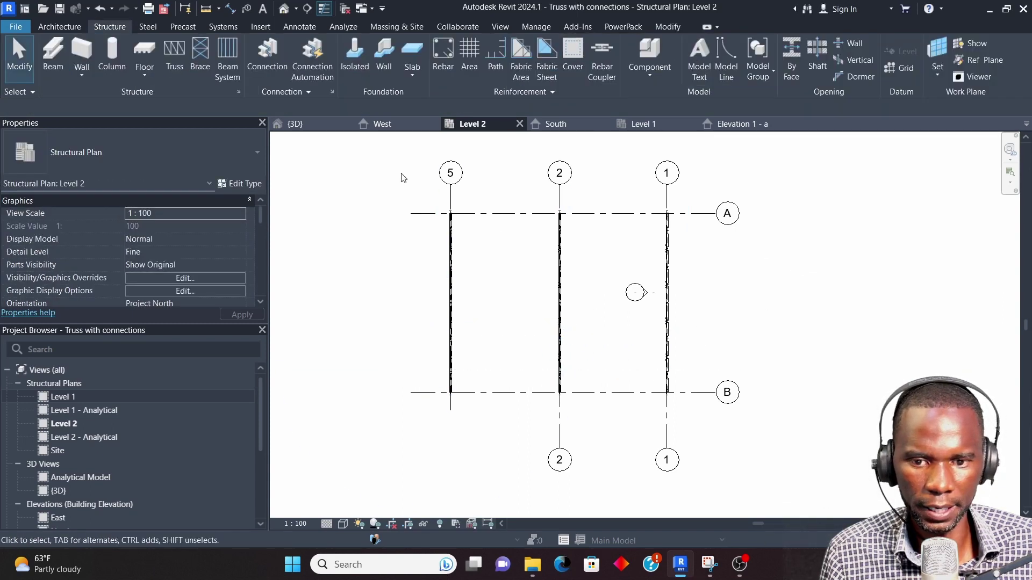
# - In the 3D view, delete the channel beam on the grid A side
pyautogui.click(322, 124)
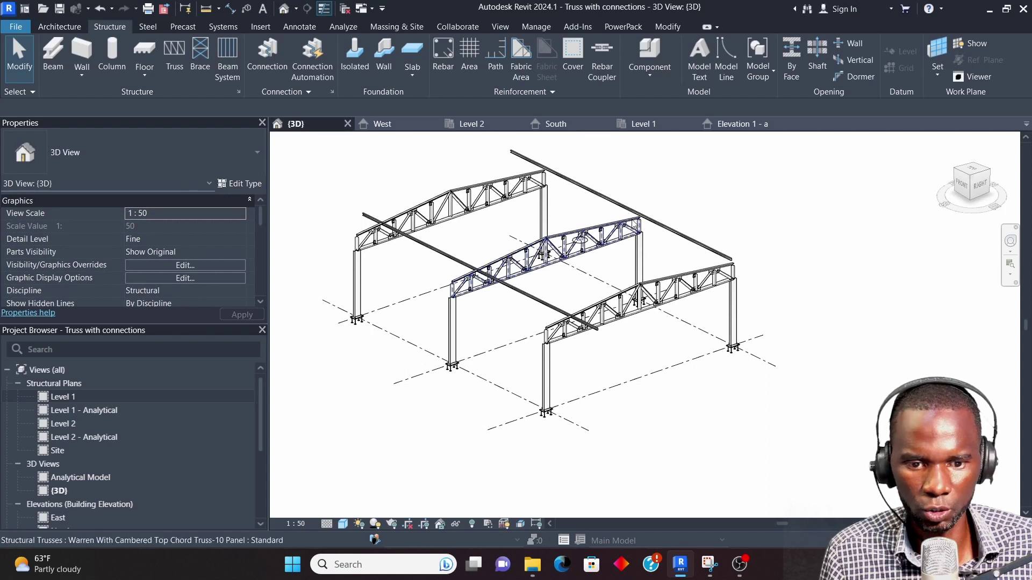
pyautogui.click(683, 235)
pyautogui.scroll(2, 413, 253)
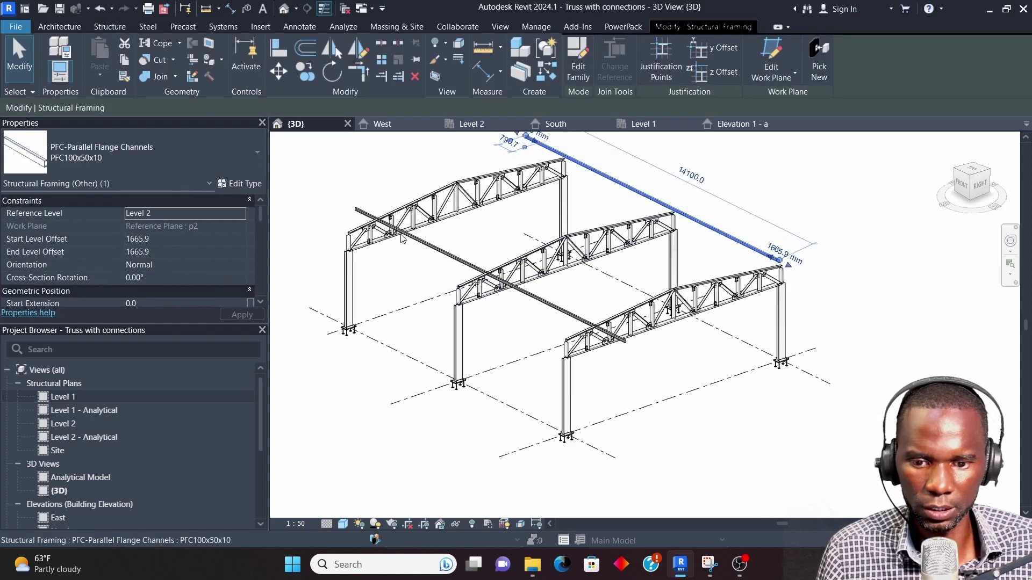
pyautogui.click(768, 201)
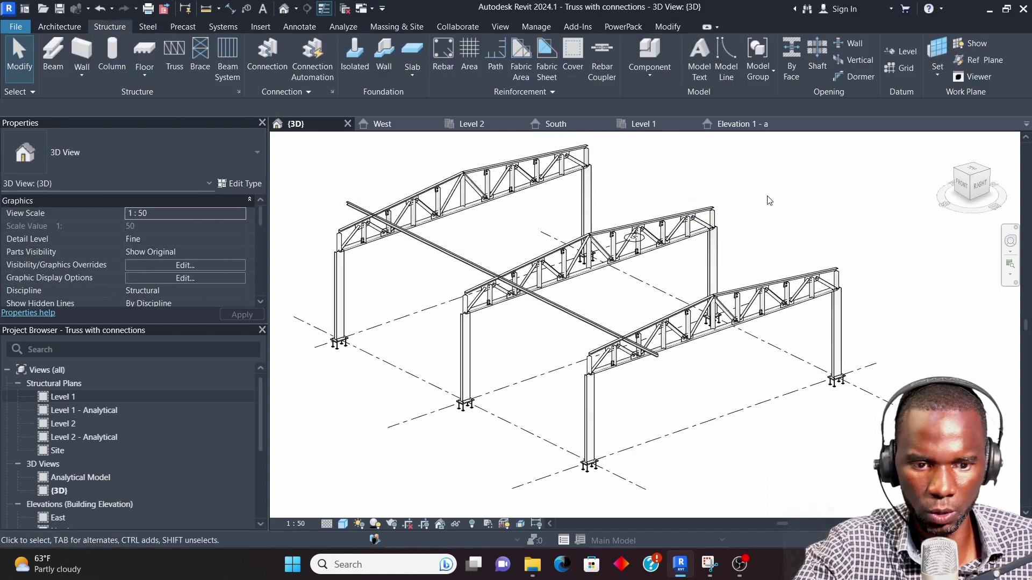
pyautogui.scroll(4, 566, 298)
pyautogui.scroll(-6, 565, 298)
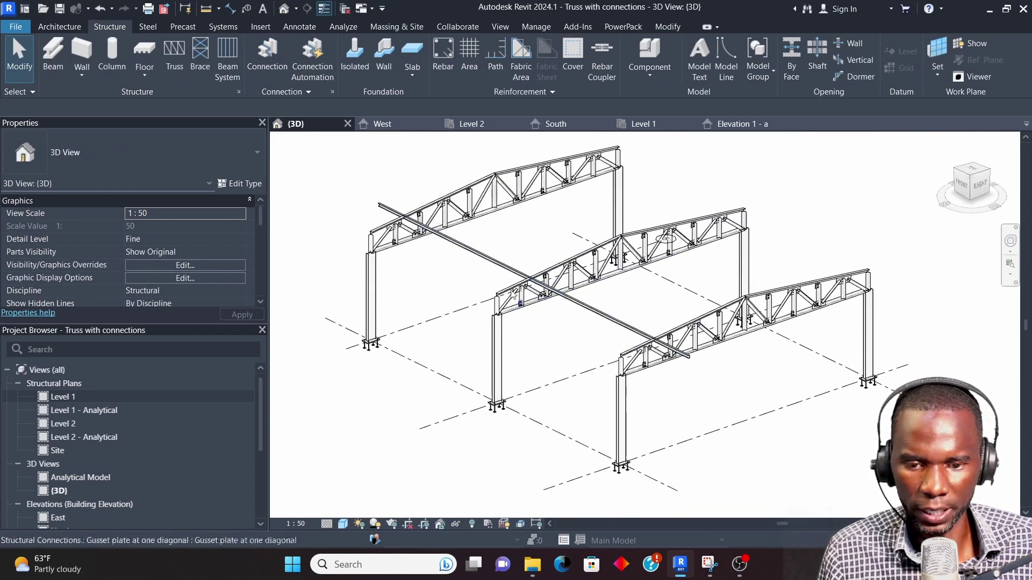
# - In the West elevation, set the remaining channel's justification point to Bottom Center so it sits on the top chord
pyautogui.click(551, 125)
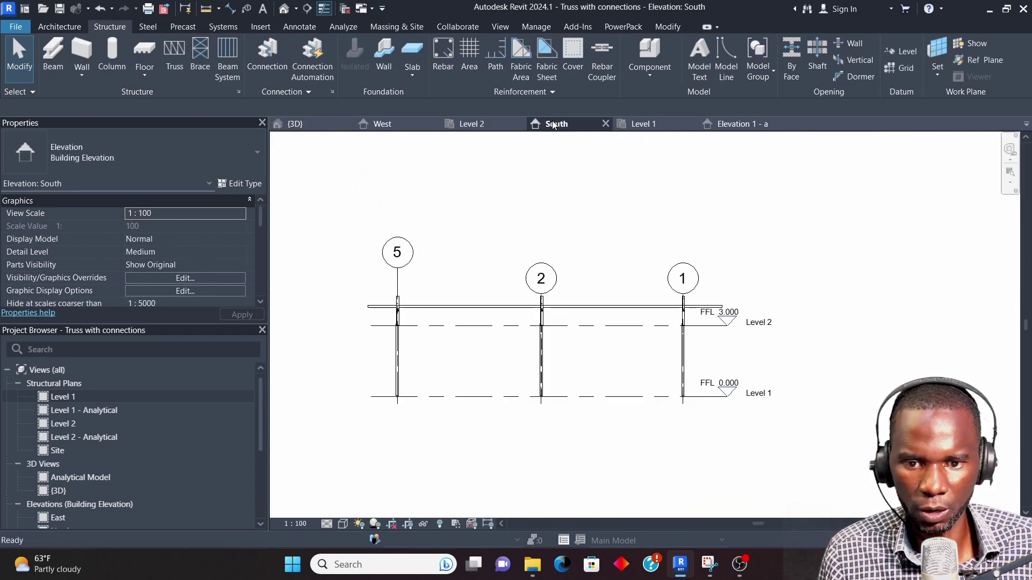
pyautogui.click(396, 124)
pyautogui.scroll(4, 736, 285)
pyautogui.scroll(6, 736, 285)
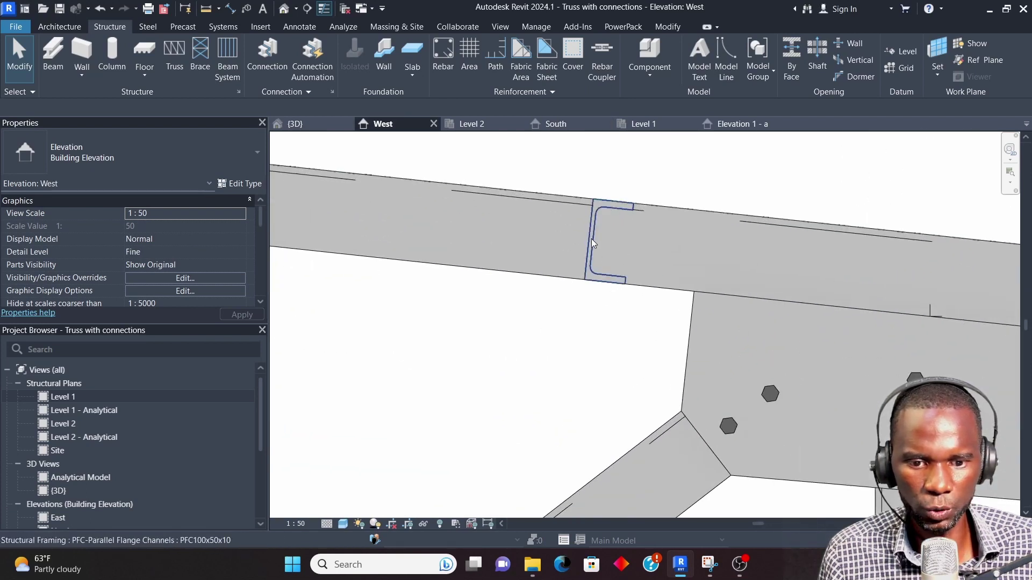
pyautogui.click(591, 240)
pyautogui.scroll(-2, 478, 293)
pyautogui.click(661, 63)
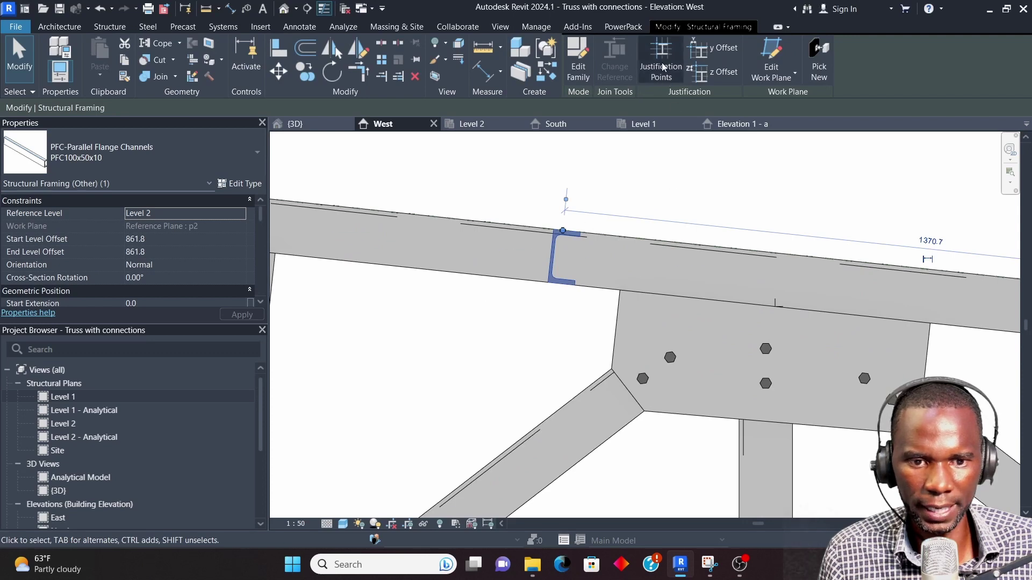
pyautogui.scroll(5, 565, 301)
pyautogui.scroll(2, 560, 278)
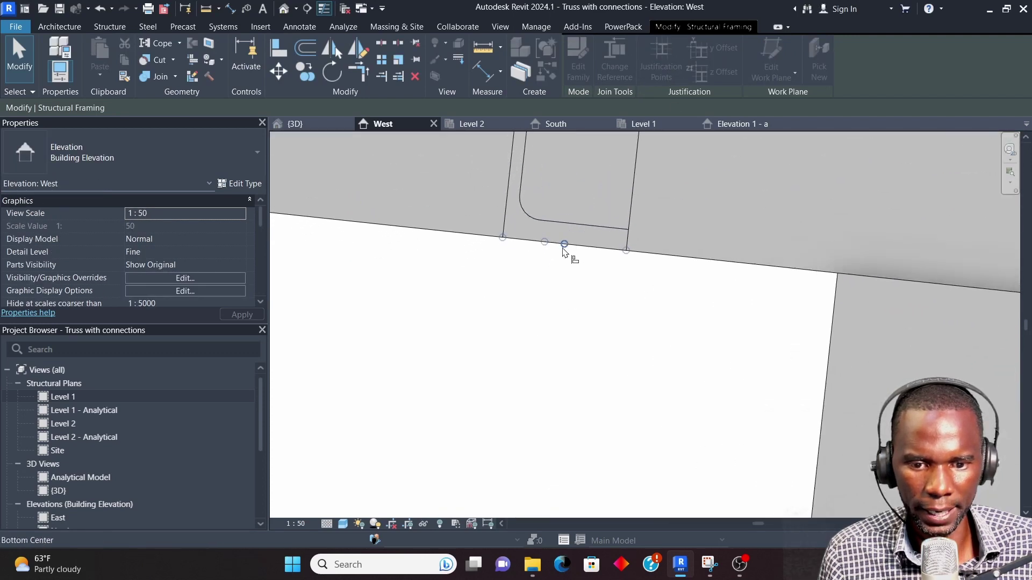
pyautogui.click(564, 245)
pyautogui.scroll(-5, 572, 336)
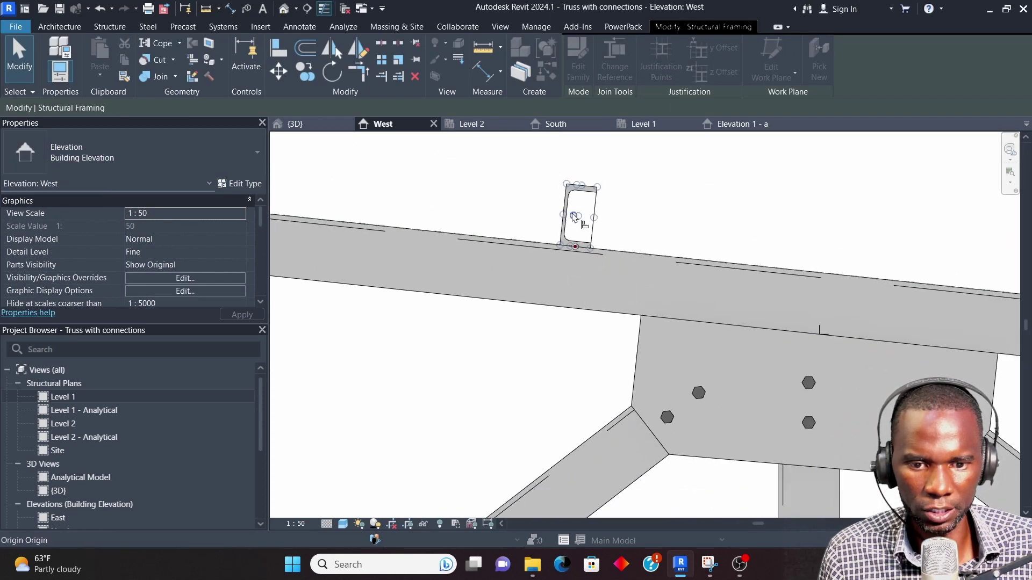
pyautogui.scroll(-2, 589, 252)
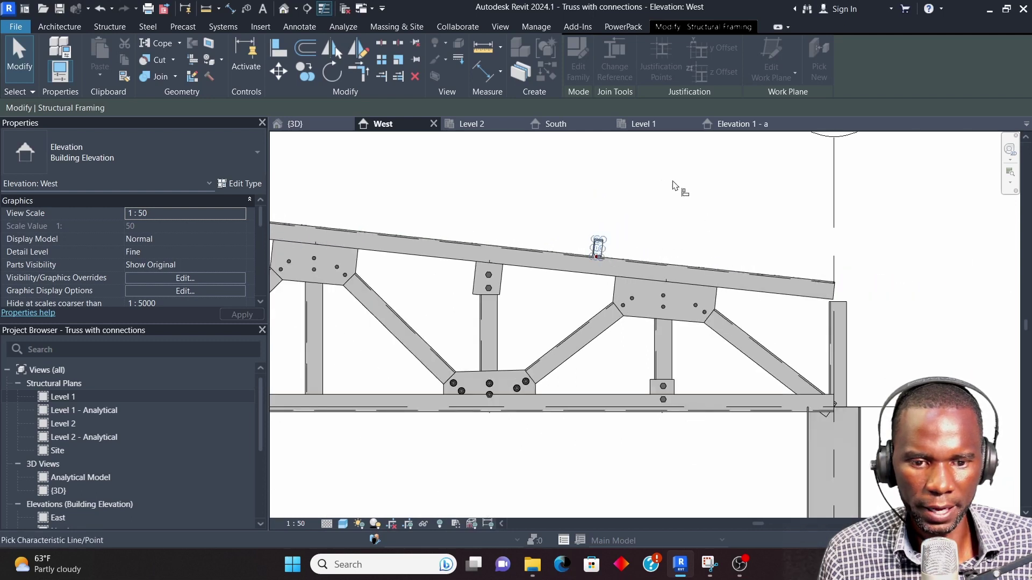
pyautogui.rightClick(672, 185)
pyautogui.click(699, 190)
pyautogui.scroll(-2, 633, 266)
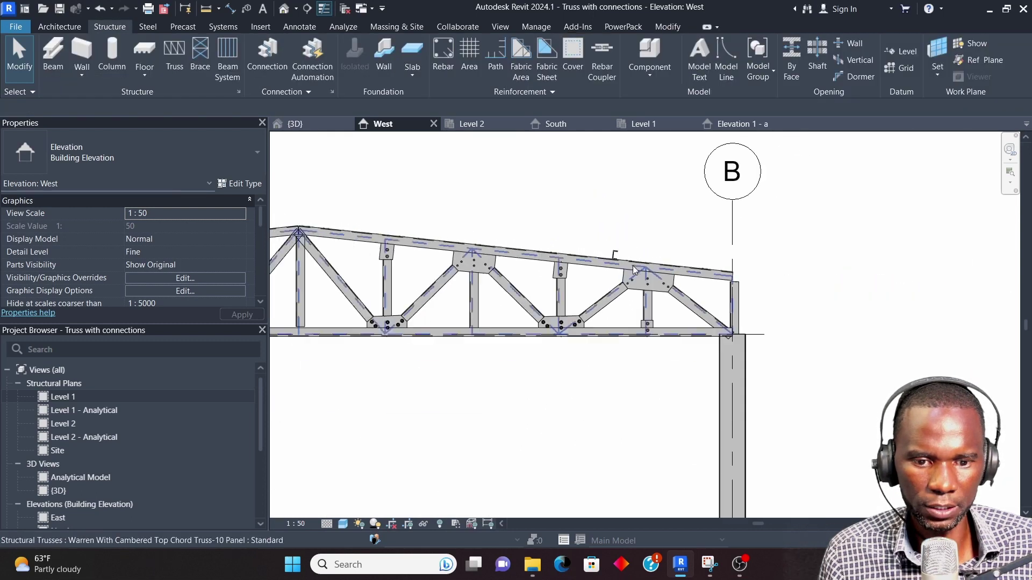
# - Copy the channel 1300 mm down the slope to the grid B end of the top chord
pyautogui.scroll(5, 626, 255)
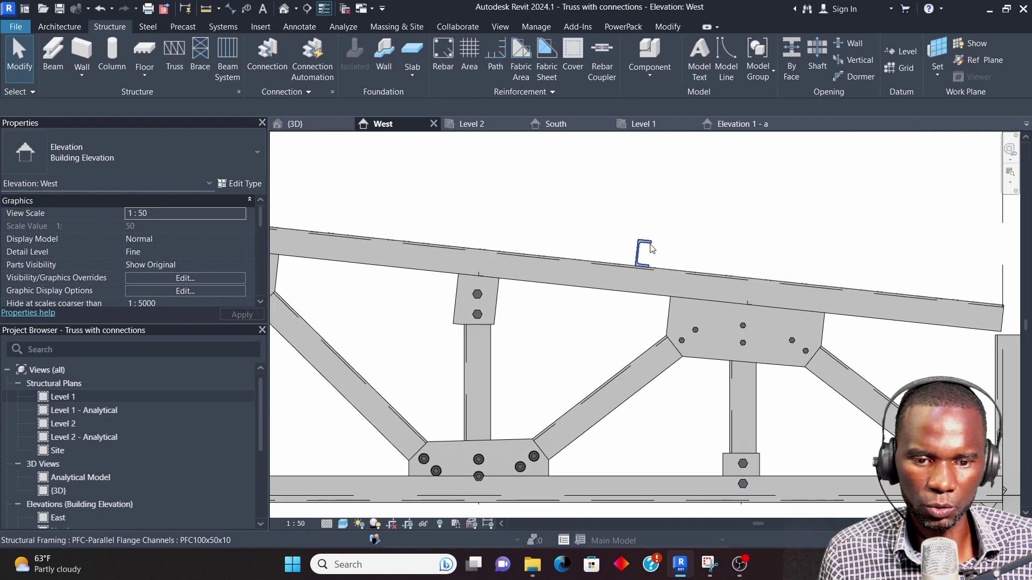
pyautogui.click(652, 249)
pyautogui.scroll(-4, 652, 248)
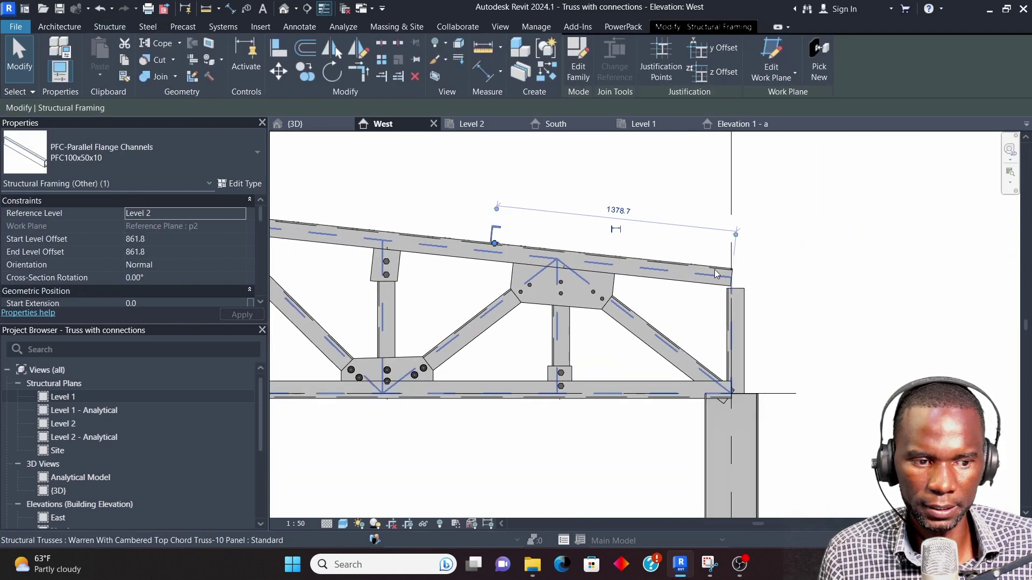
pyautogui.scroll(-1, 598, 259)
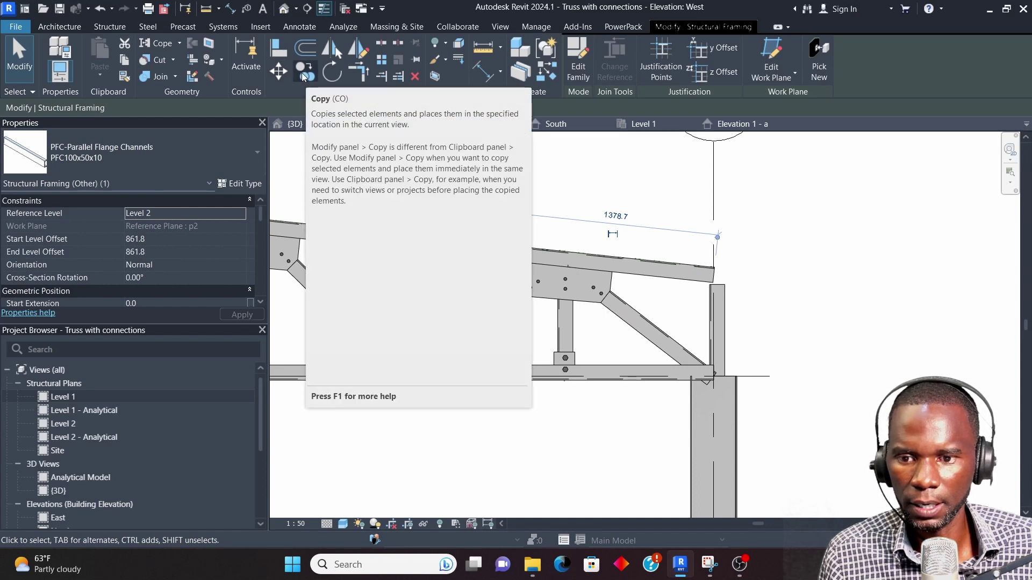
pyautogui.scroll(2, 518, 260)
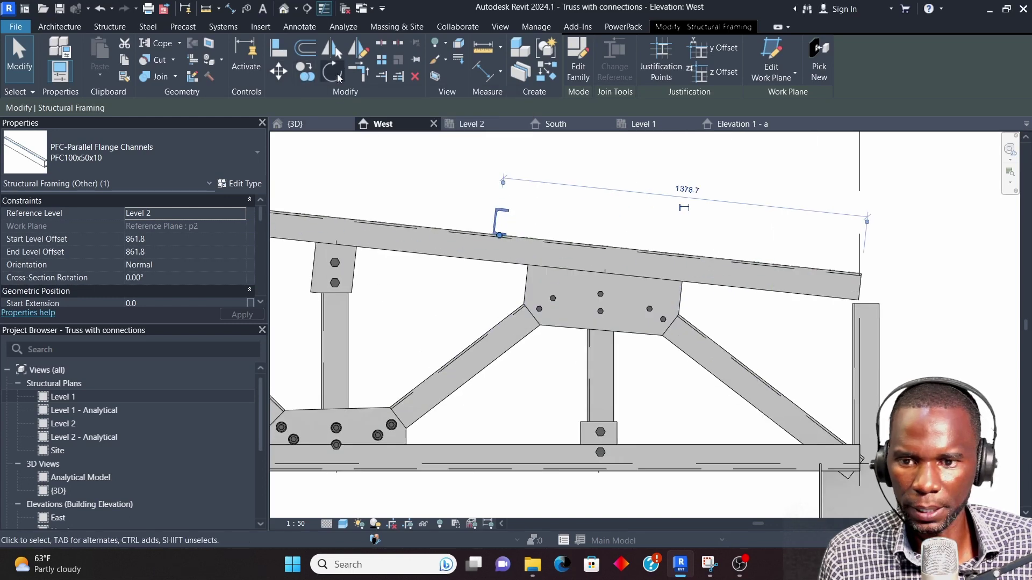
pyautogui.click(306, 71)
pyautogui.scroll(3, 499, 245)
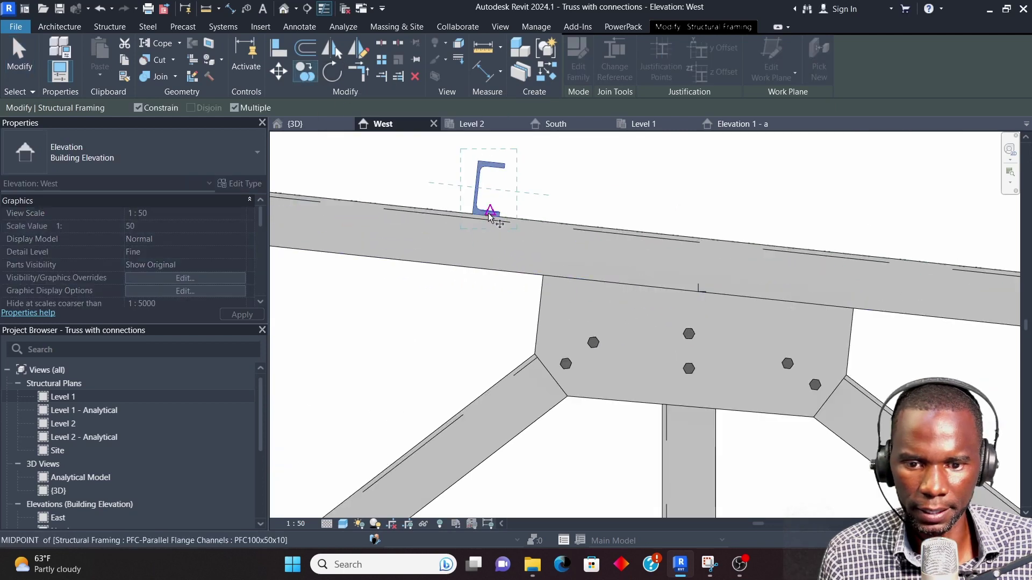
pyautogui.click(485, 217)
pyautogui.scroll(-5, 485, 217)
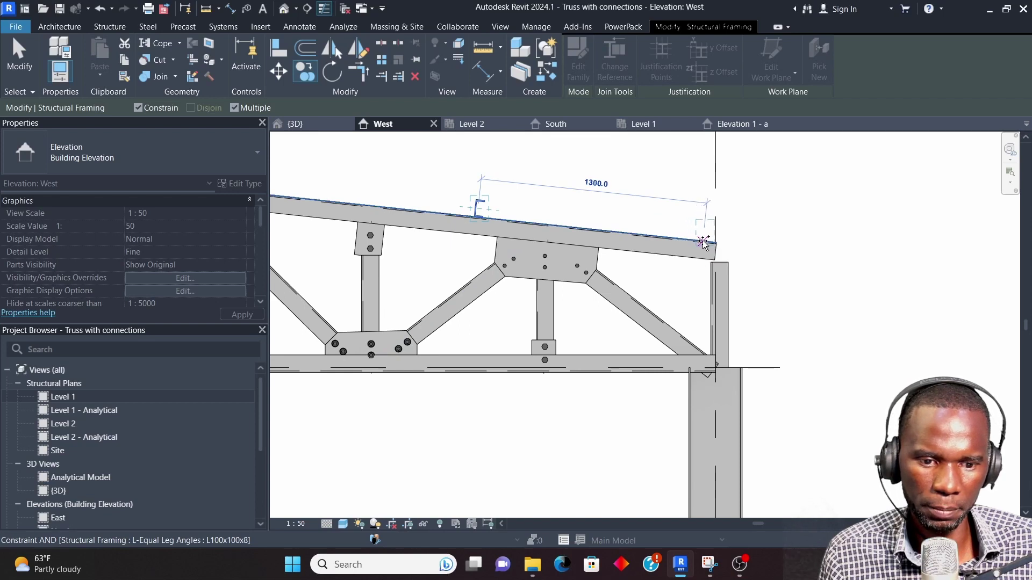
pyautogui.click(704, 243)
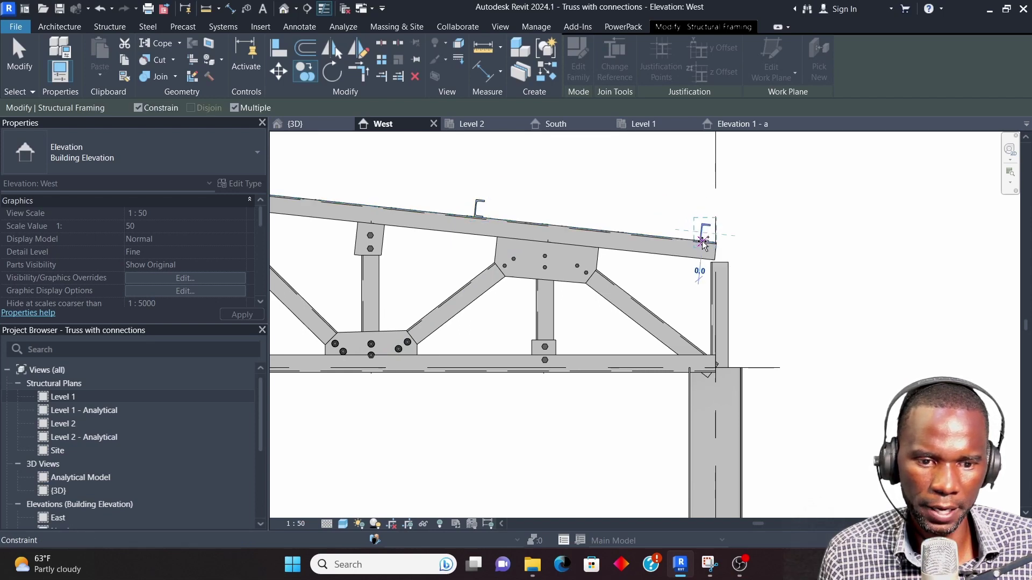
pyautogui.press('Escape')
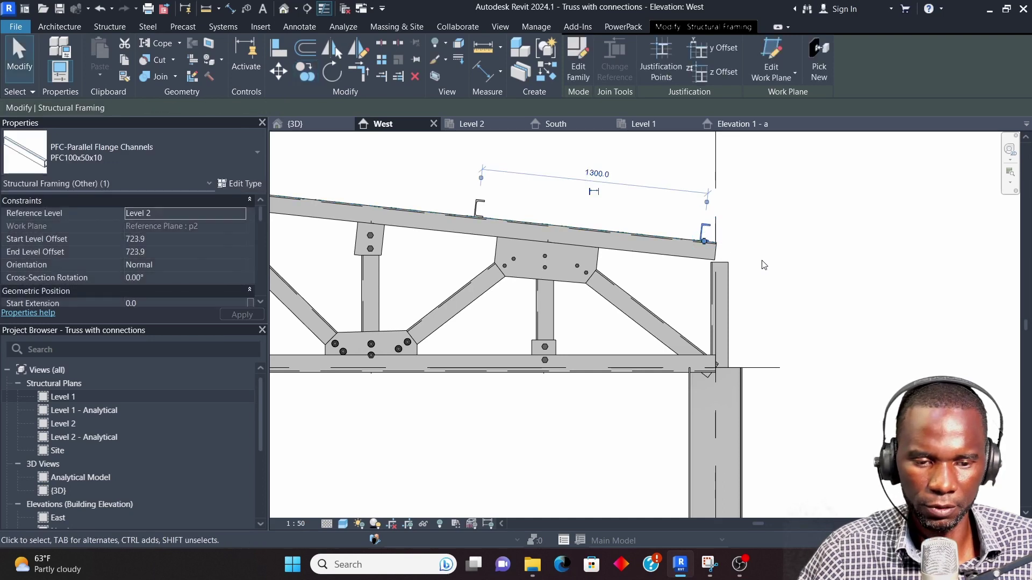
# - Delete the original channel farther up the slope, keeping the copy at the grid B end
pyautogui.click(745, 271)
pyautogui.click(479, 212)
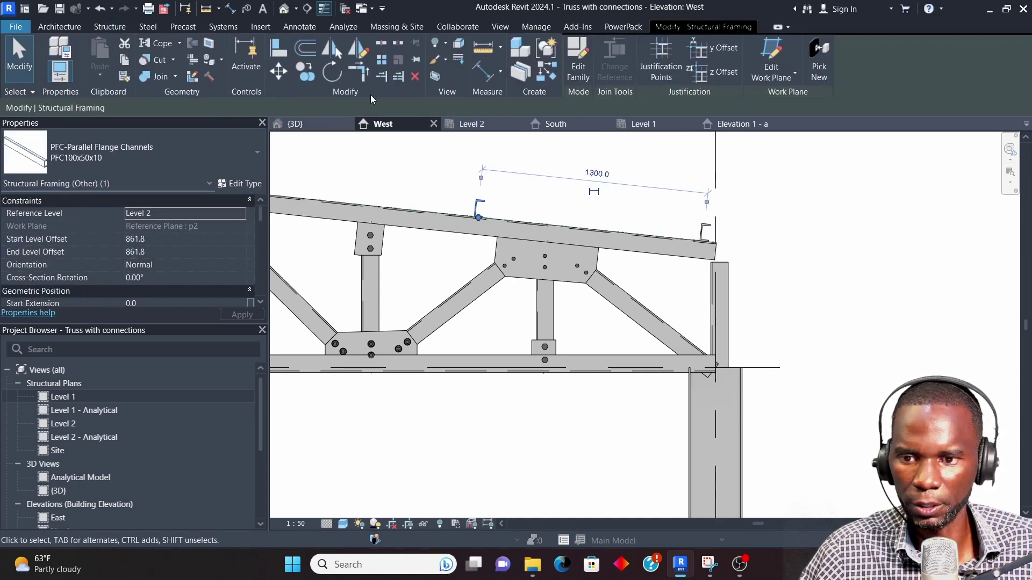
pyautogui.click(415, 76)
pyautogui.moveTo(676, 219); pyautogui.dragTo(732, 260, button='middle')
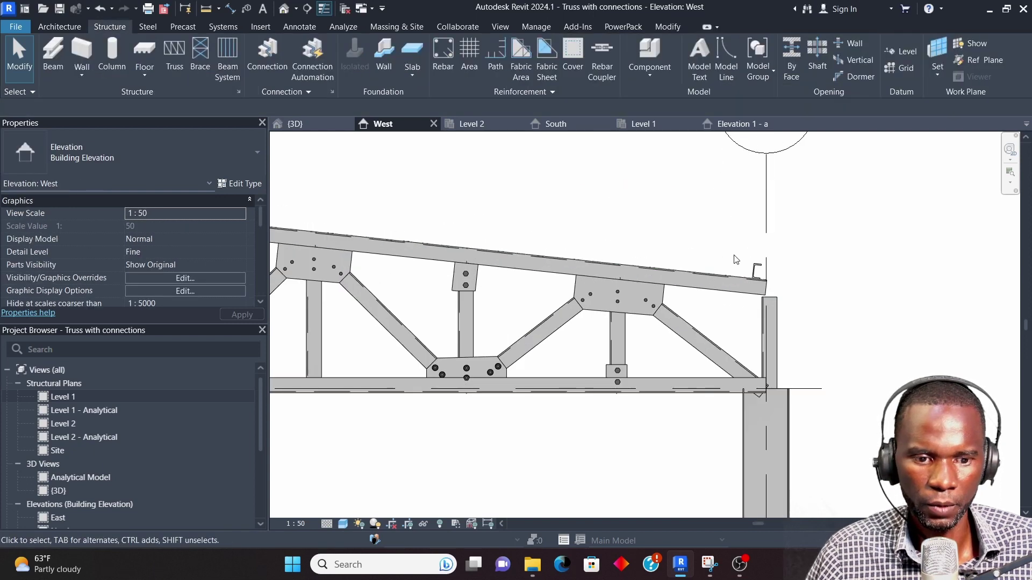
# - Copy the channel at the grid B end of the top chord up the slope twice, at 1200 mm spacing
pyautogui.click(760, 267)
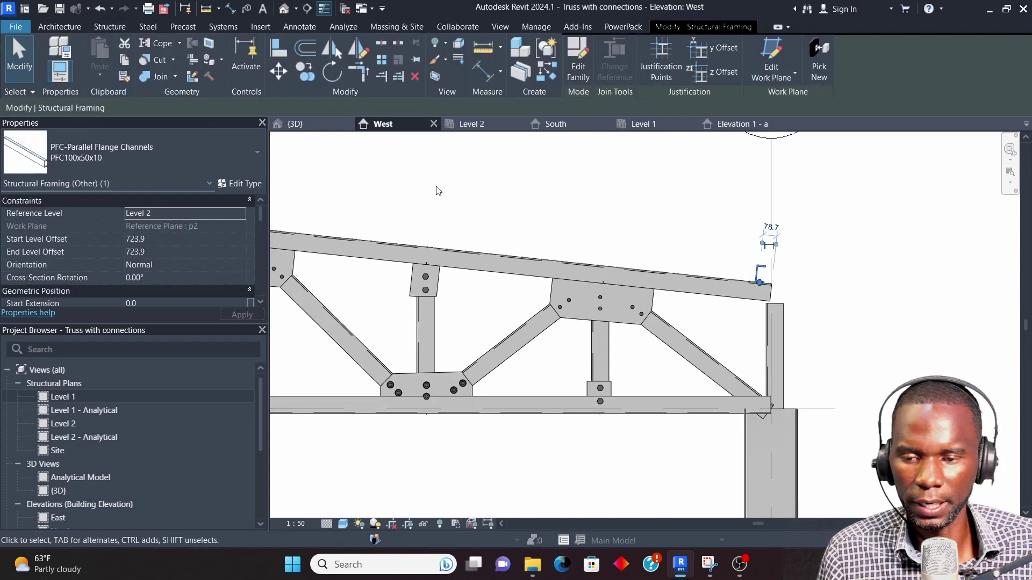
pyautogui.click(305, 72)
pyautogui.scroll(4, 760, 276)
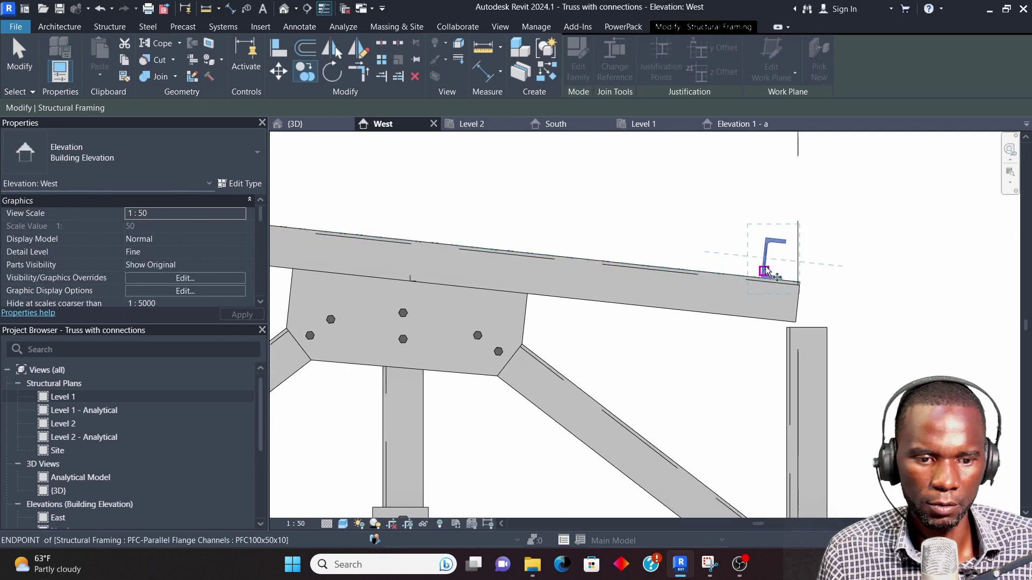
pyautogui.click(770, 260)
pyautogui.scroll(-4, 774, 263)
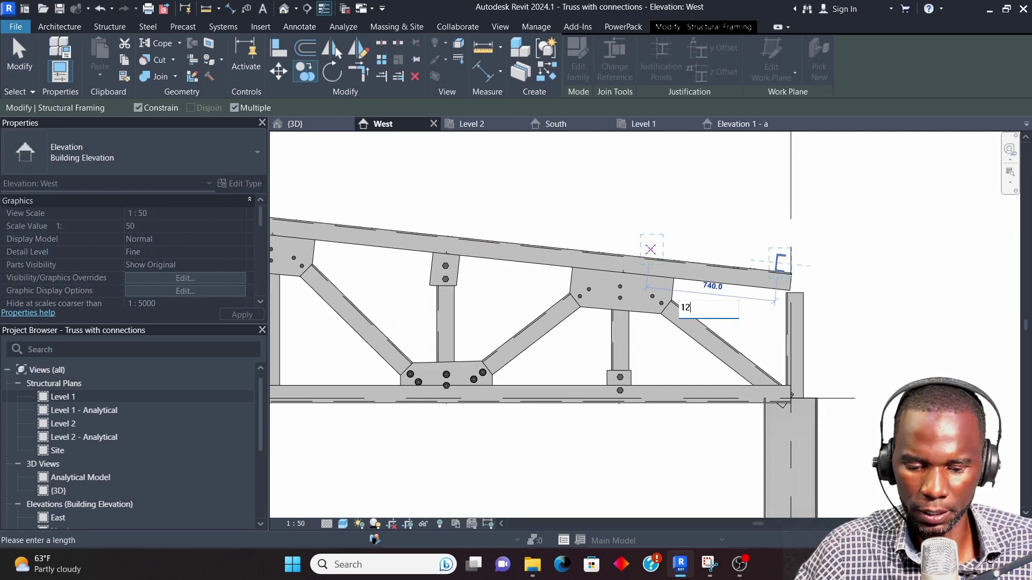
pyautogui.press('Return')
pyautogui.scroll(-3, 654, 249)
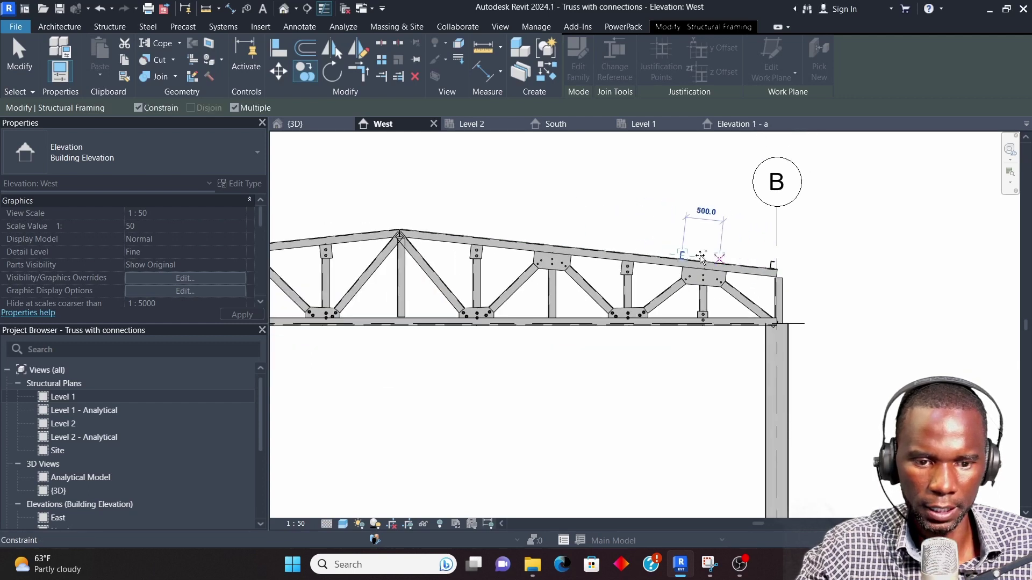
pyautogui.write('1200')
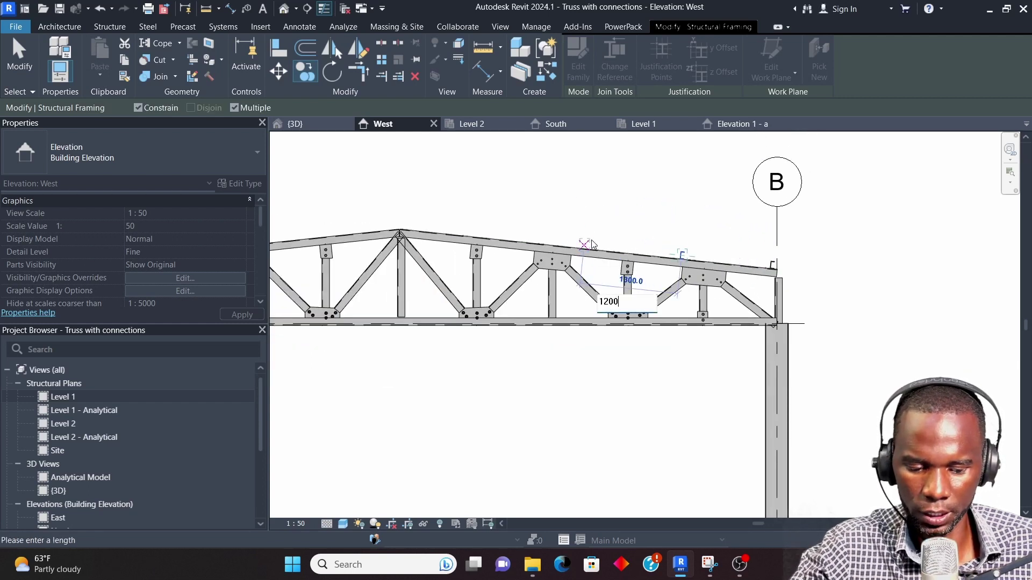
pyautogui.press('Return')
# - Add two more channel copies toward the ridge, each 1200 mm farther up the slope, and end the copying
pyautogui.scroll(-4, 592, 244)
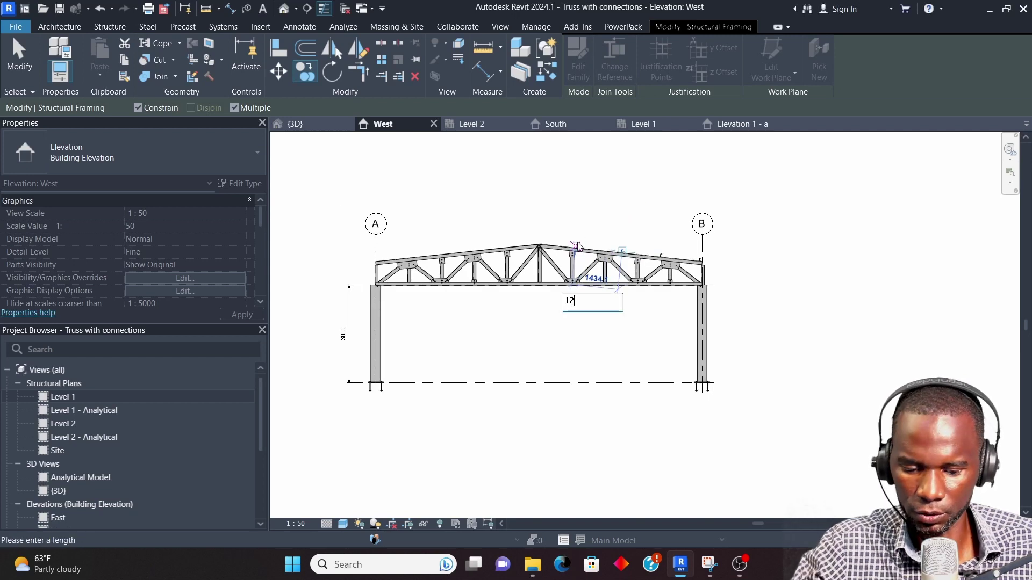
pyautogui.press('Return')
pyautogui.scroll(3, 566, 245)
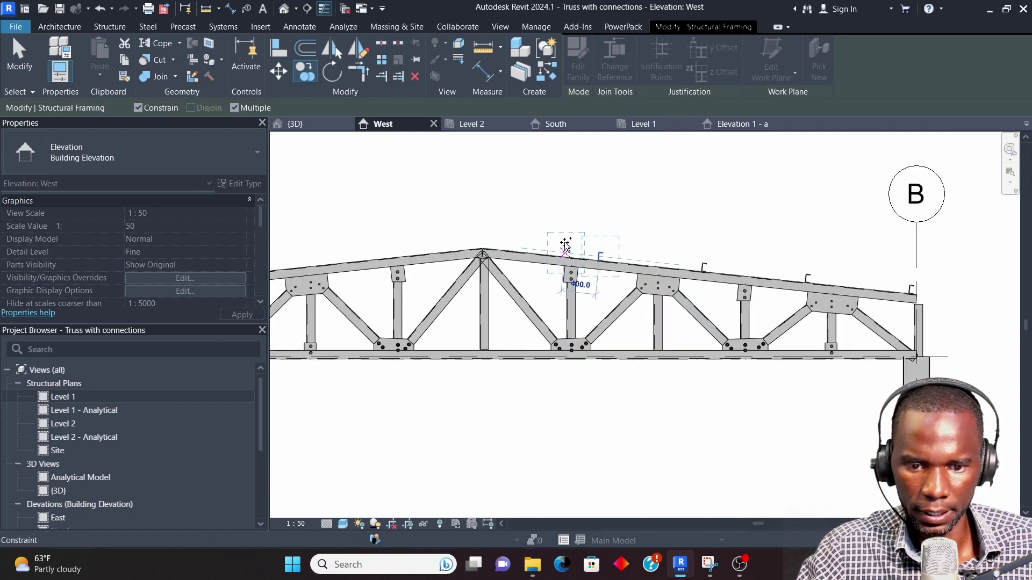
pyautogui.write('1200')
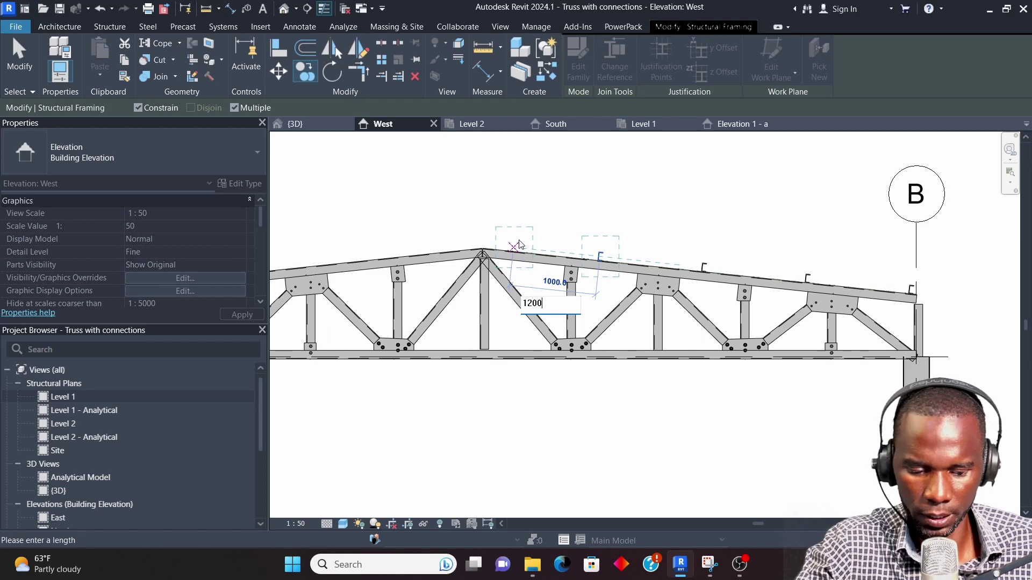
pyautogui.press('Return')
pyautogui.scroll(4, 485, 252)
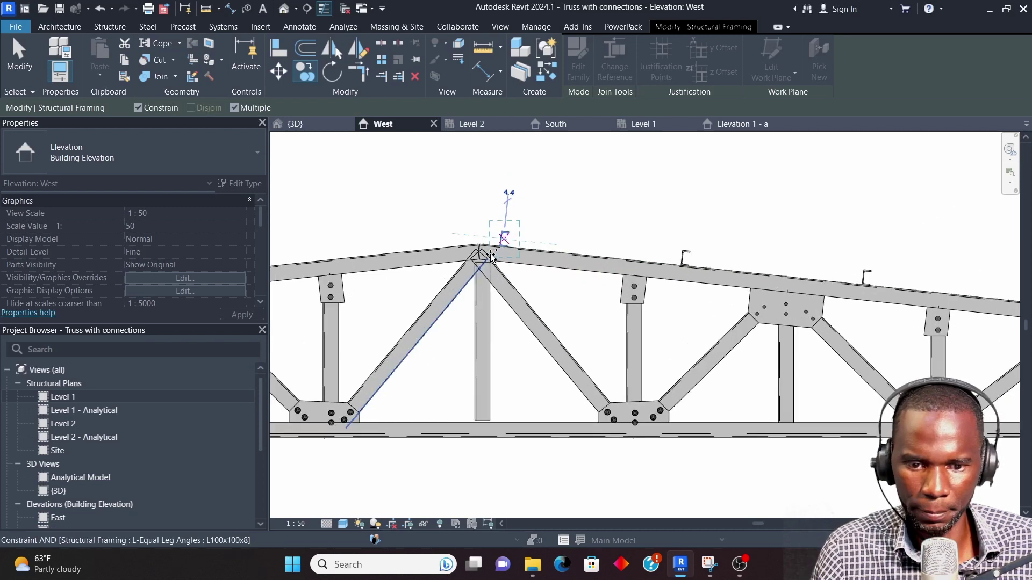
pyautogui.scroll(-3, 494, 240)
pyautogui.press('Escape')
pyautogui.press('Escape')
pyautogui.scroll(-3, 596, 231)
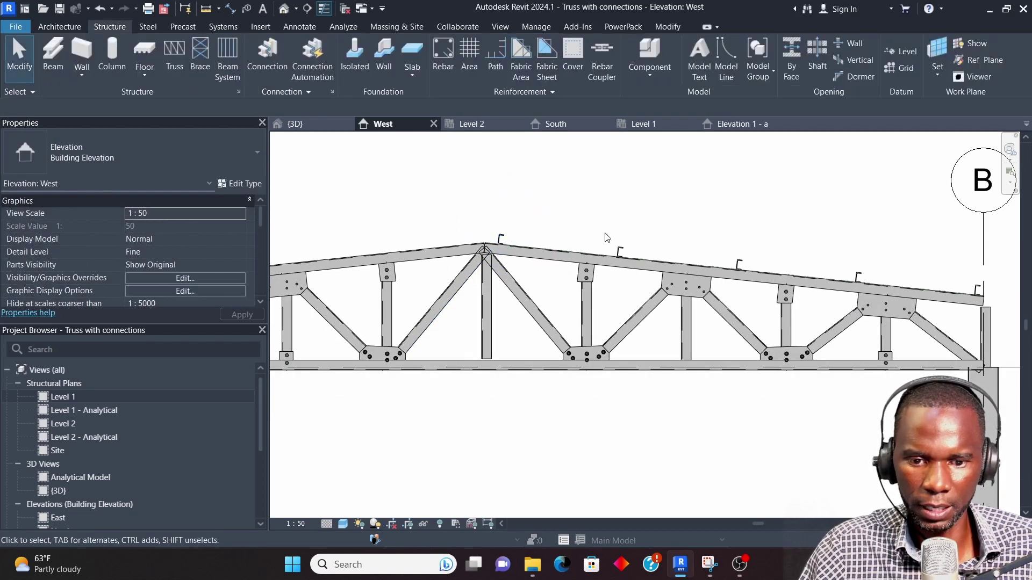
# - Mirror all five channels on the grid B slope onto the grid A slope, using a vertical axis drawn through the truss ridge
pyautogui.scroll(3, 812, 275)
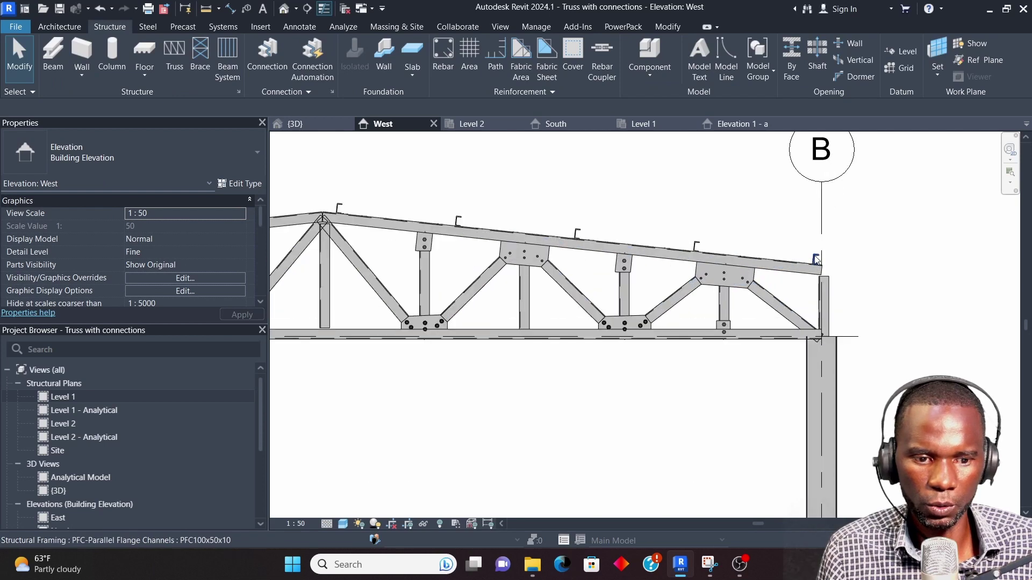
pyautogui.click(816, 260)
pyautogui.scroll(-2, 817, 266)
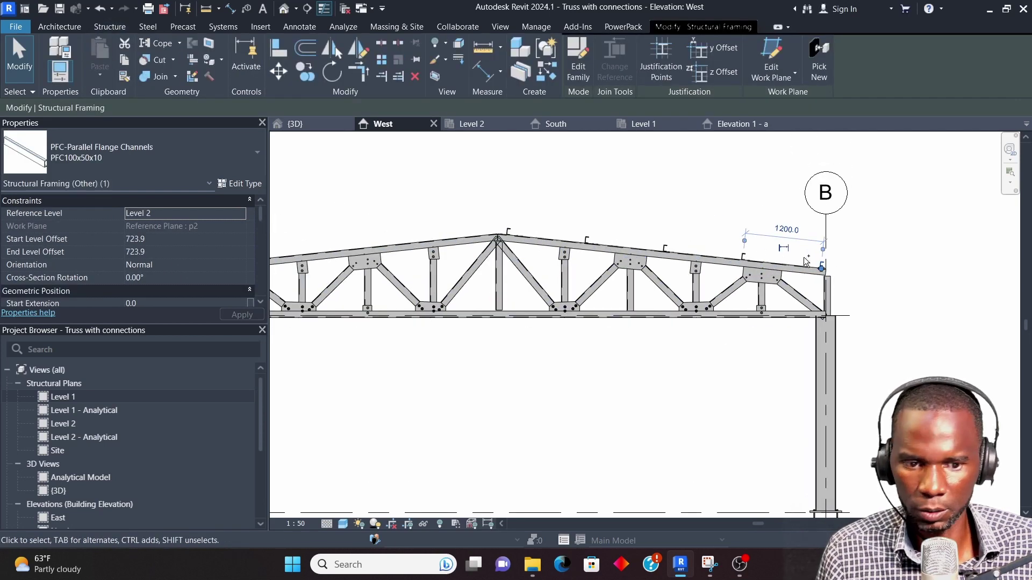
pyautogui.keyDown('ctrl'); pyautogui.click(751, 257); pyautogui.keyUp('ctrl')
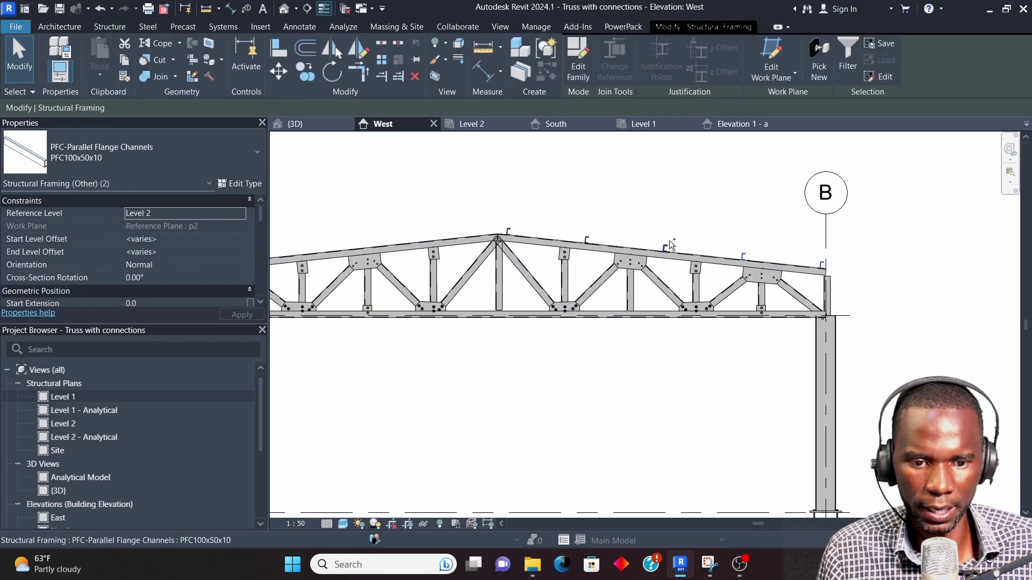
pyautogui.keyDown('ctrl'); pyautogui.click(594, 237); pyautogui.keyUp('ctrl')
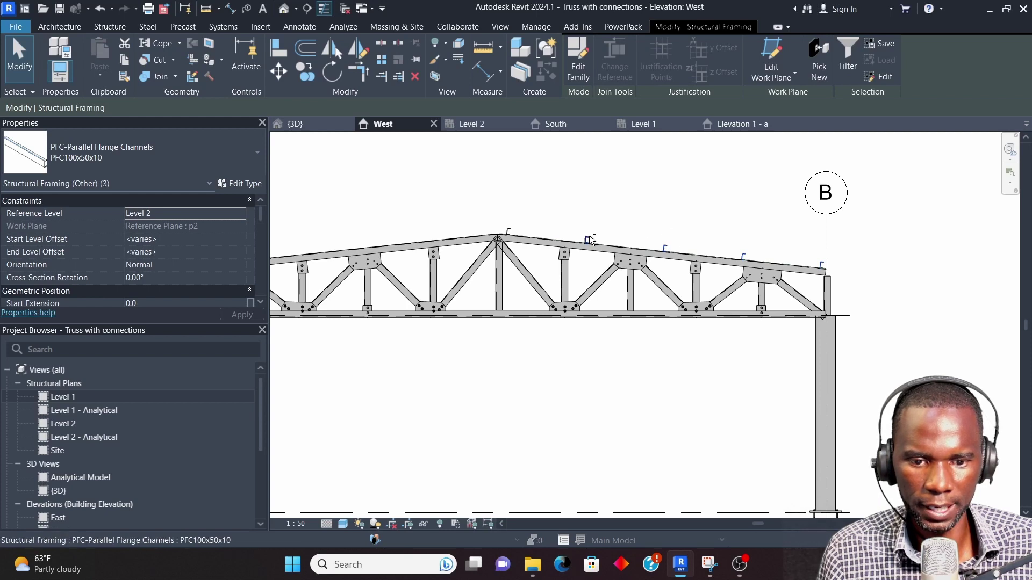
pyautogui.keyDown('ctrl'); pyautogui.click(513, 231); pyautogui.keyUp('ctrl')
pyautogui.scroll(-3, 683, 258)
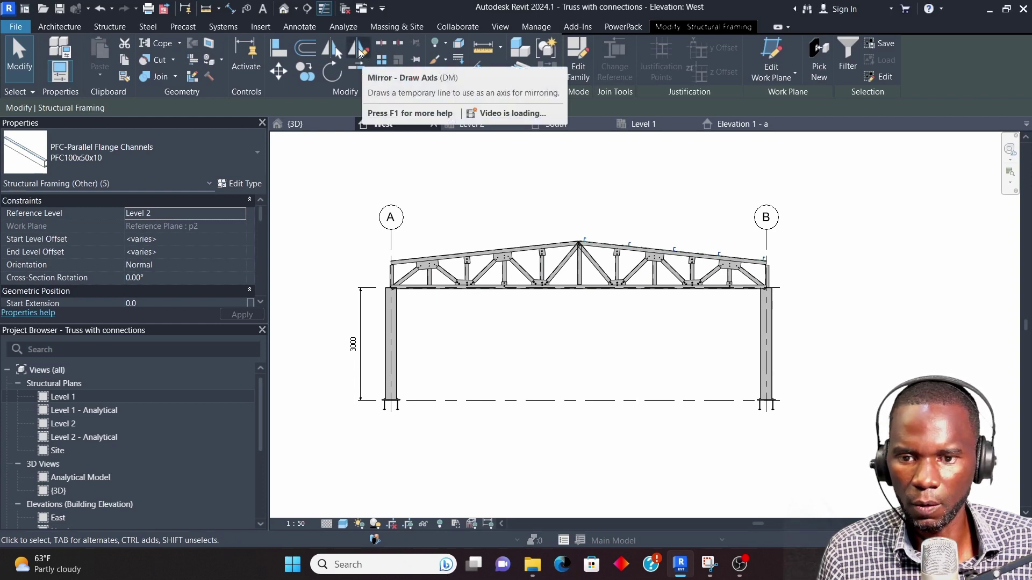
pyautogui.click(359, 51)
pyautogui.scroll(6, 596, 248)
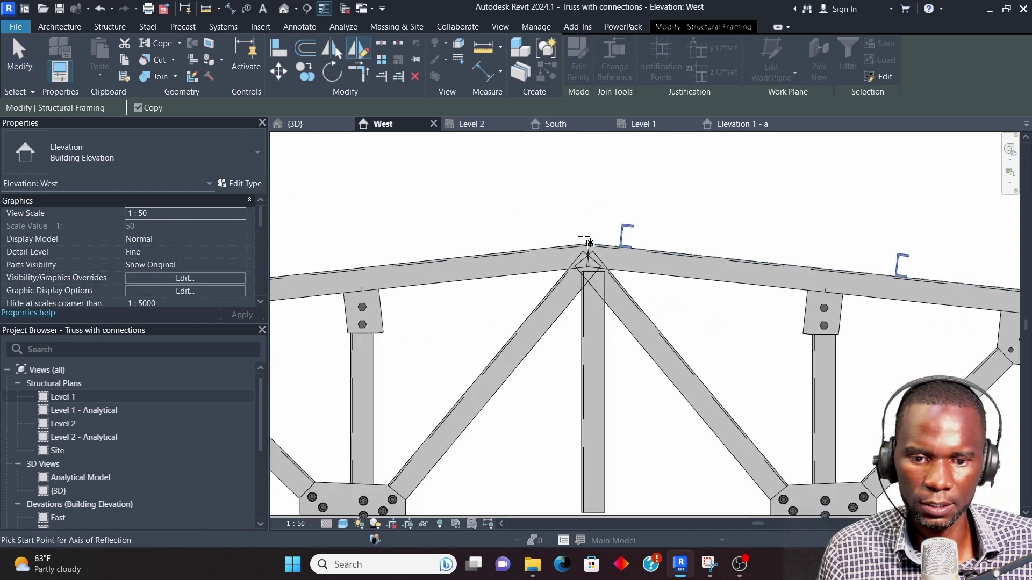
pyautogui.scroll(3, 571, 241)
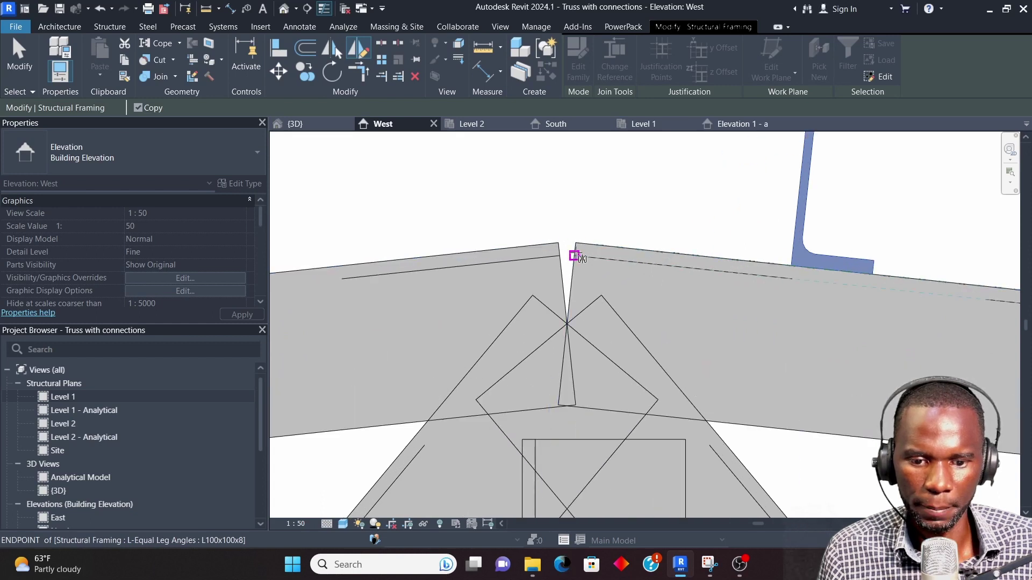
pyautogui.click(566, 289)
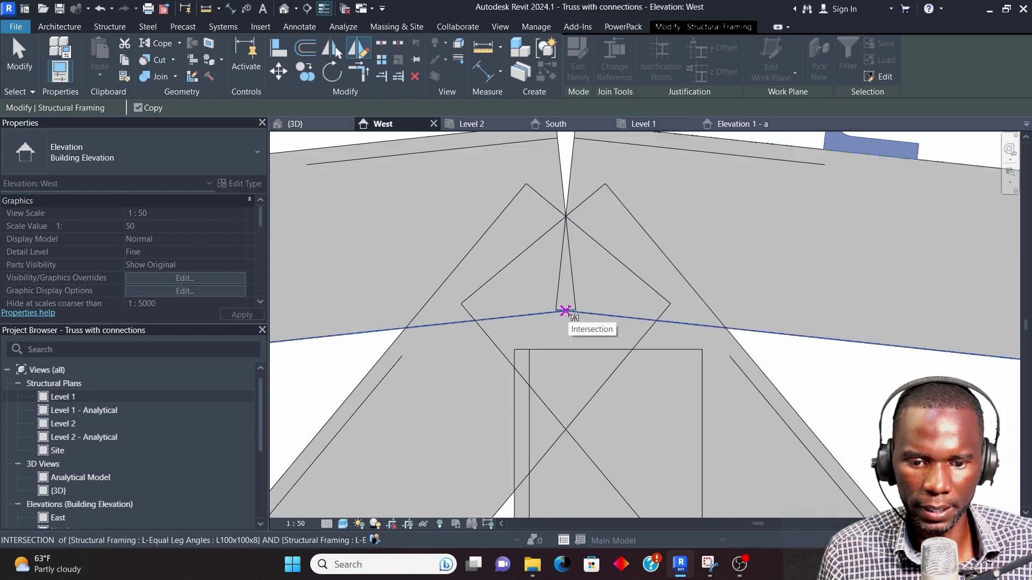
pyautogui.scroll(-3, 565, 310)
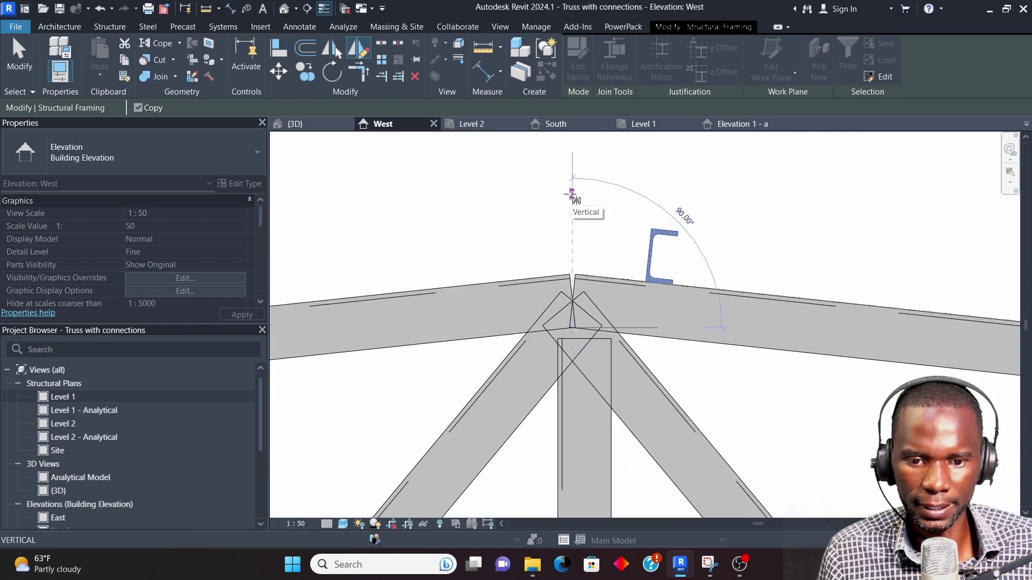
pyautogui.click(571, 195)
pyautogui.scroll(-5, 580, 221)
pyautogui.press('Escape')
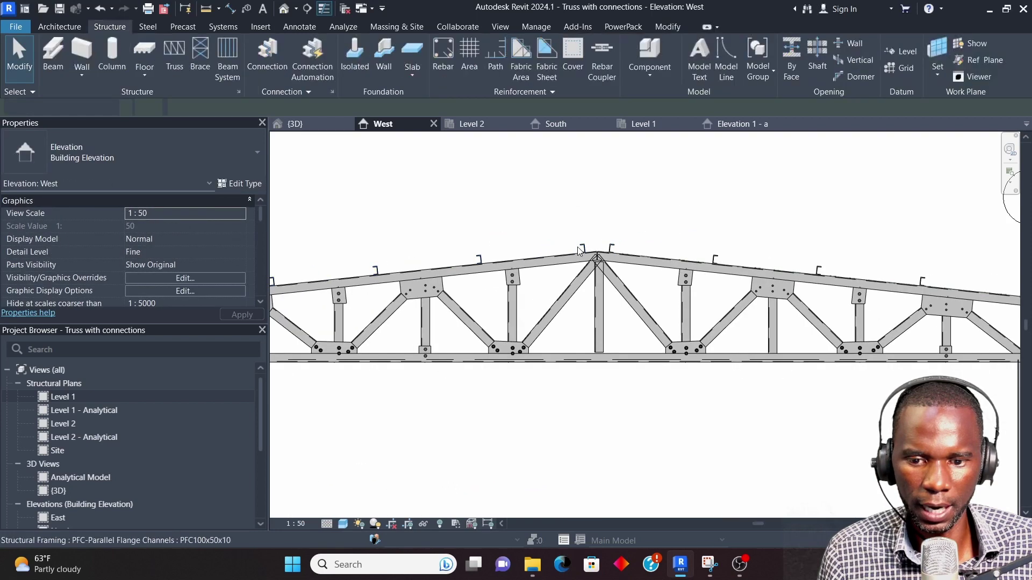
pyautogui.scroll(-4, 579, 251)
pyautogui.scroll(3, 475, 220)
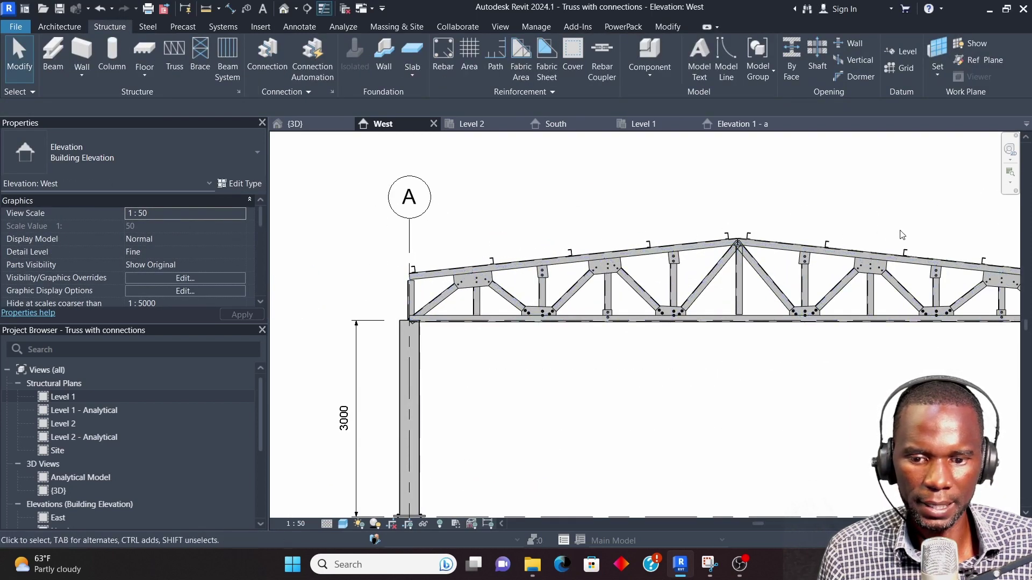
# - Apply a Miter between the end vertical angle and the bottom chord at grid B, dismissing the save reminder
pyautogui.scroll(-2, 432, 263)
pyautogui.scroll(5, 797, 297)
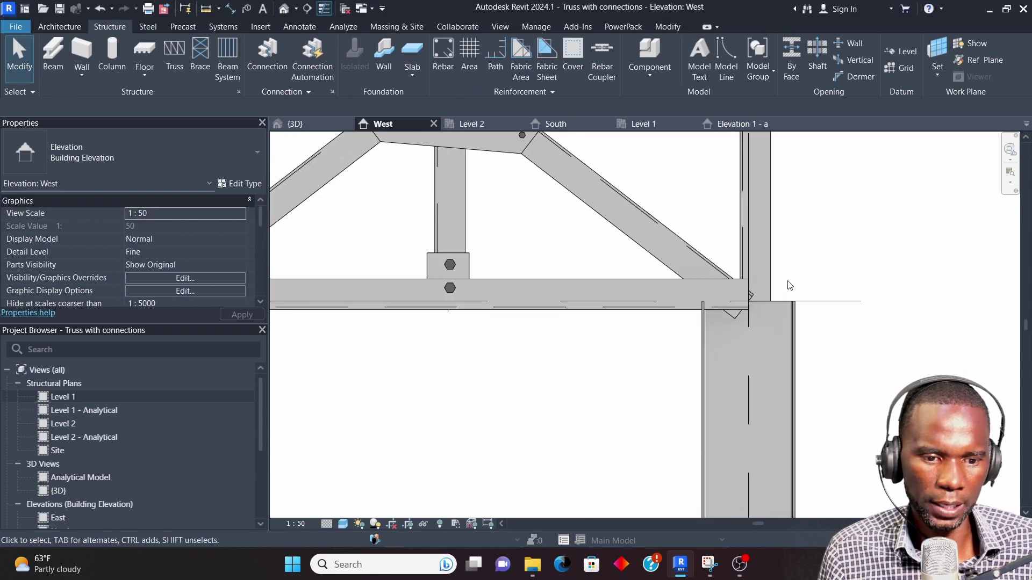
pyautogui.scroll(-3, 650, 346)
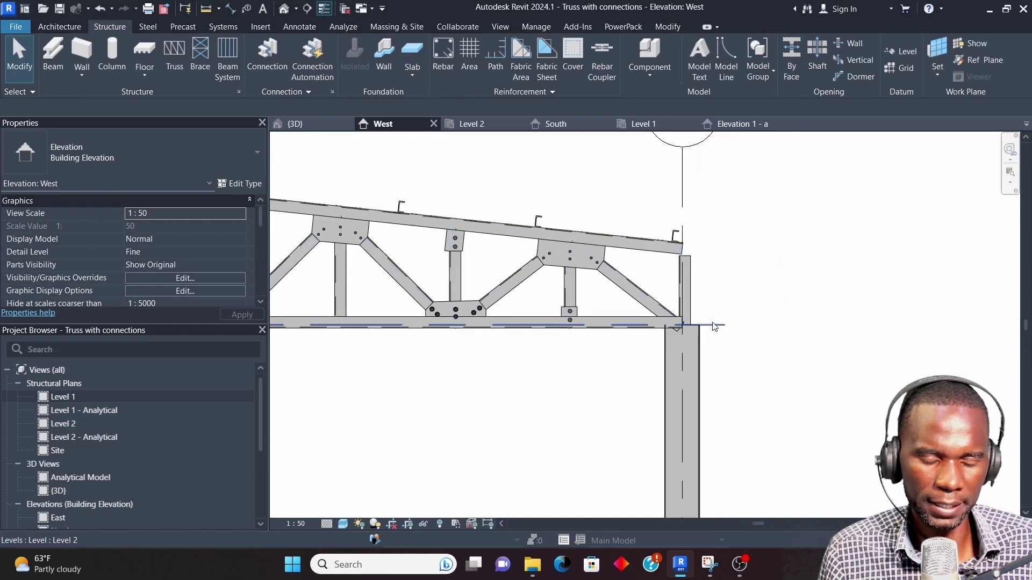
pyautogui.scroll(2, 634, 334)
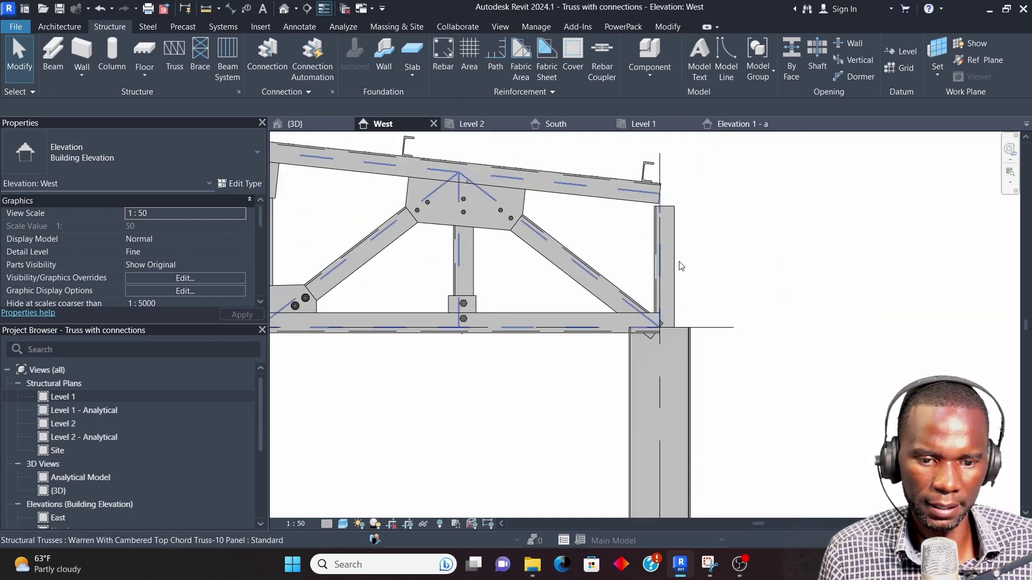
pyautogui.click(146, 27)
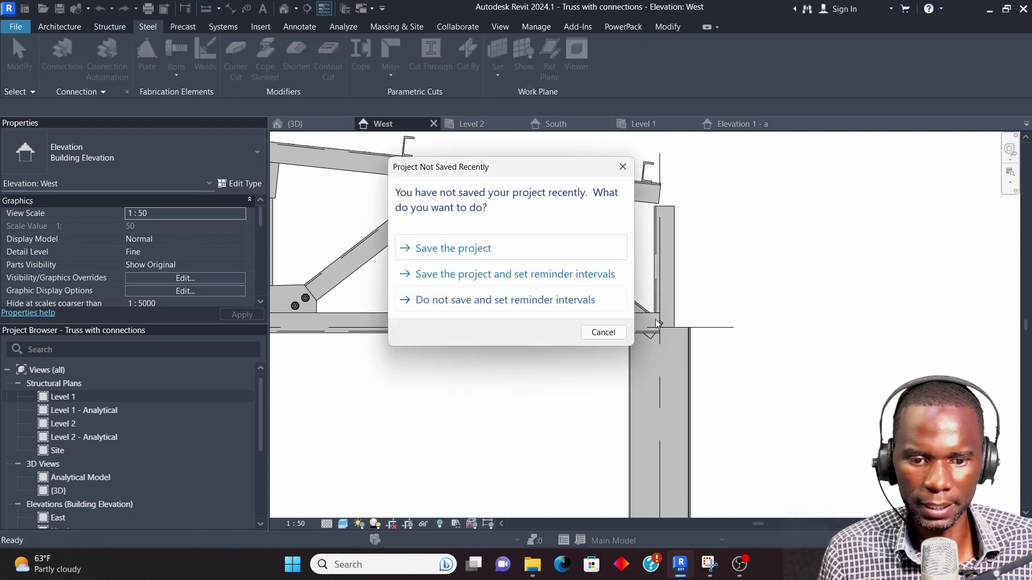
pyautogui.click(623, 167)
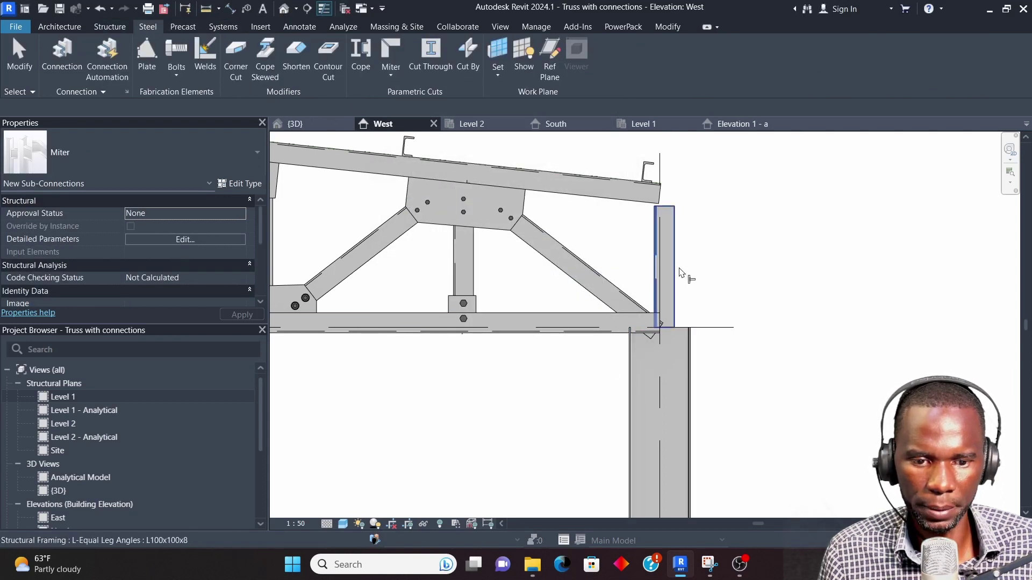
pyautogui.click(664, 312)
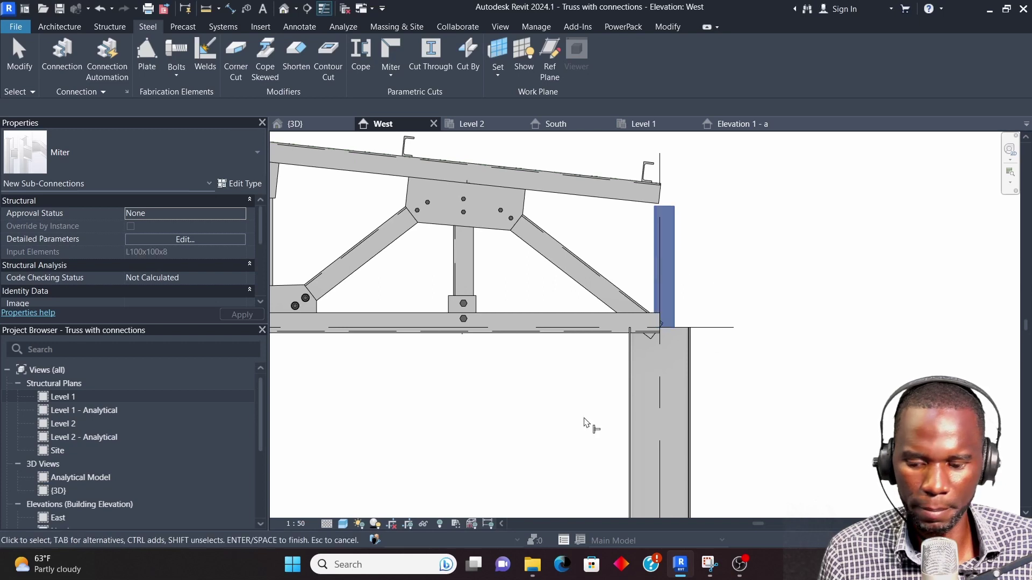
pyautogui.click(589, 336)
pyautogui.rightClick(733, 187)
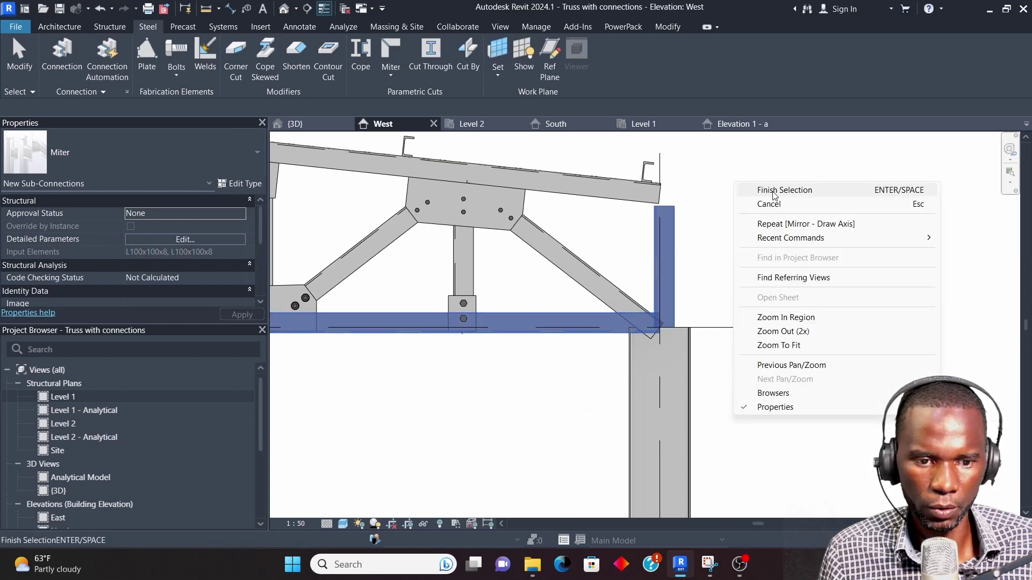
pyautogui.click(776, 194)
pyautogui.click(769, 259)
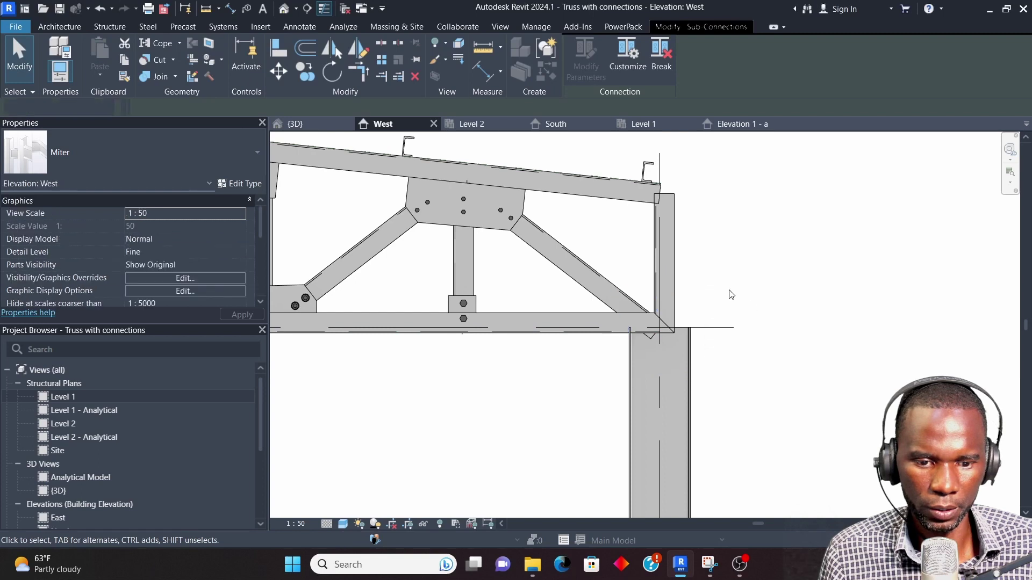
# - Place a Gusset plate at one diagonal connection between the bottom chord and the end diagonal at grid B
pyautogui.scroll(4, 652, 322)
pyautogui.scroll(-3, 676, 334)
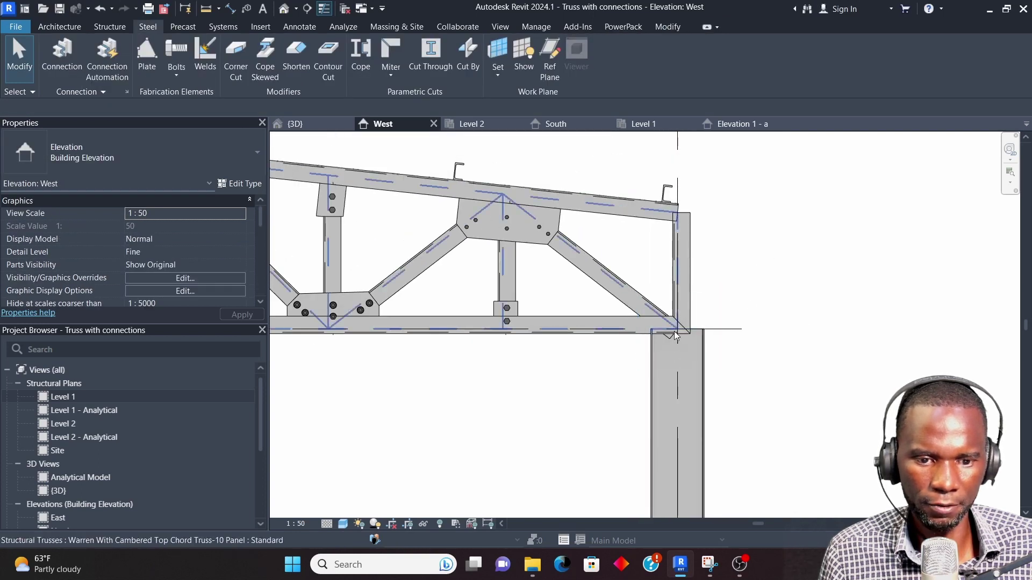
pyautogui.scroll(-2, 669, 341)
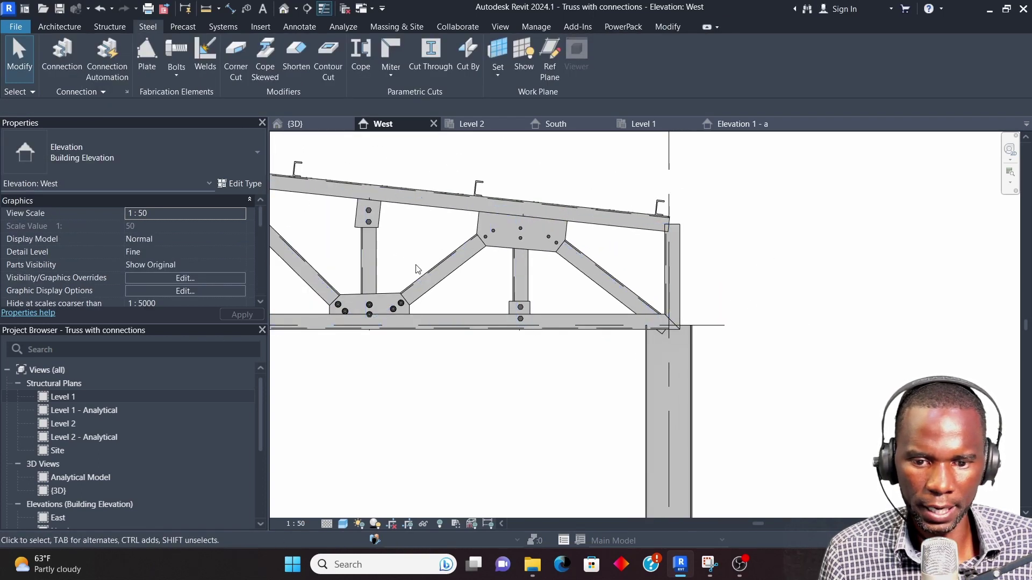
pyautogui.click(382, 217)
pyautogui.rightClick(403, 224)
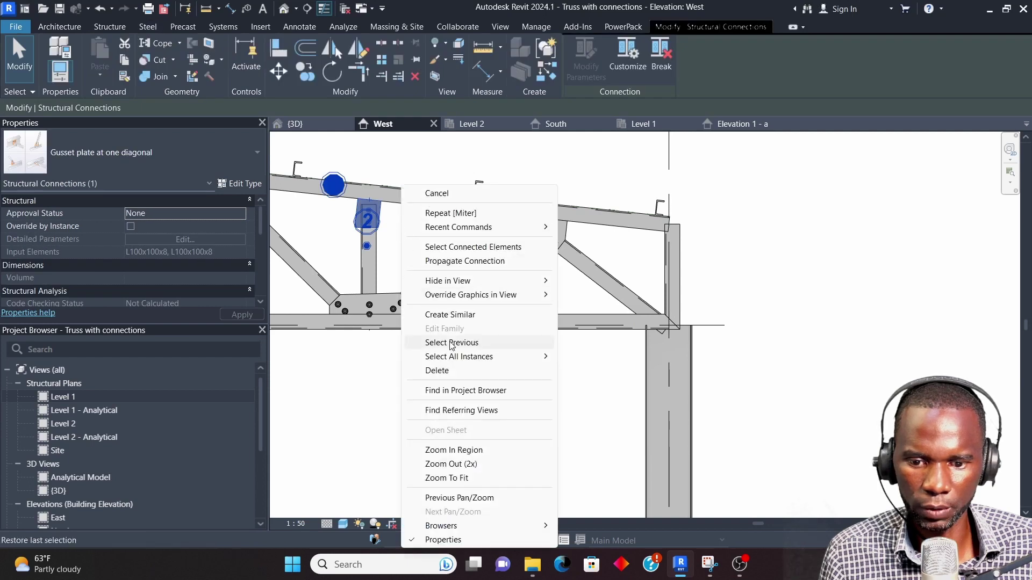
pyautogui.click(455, 316)
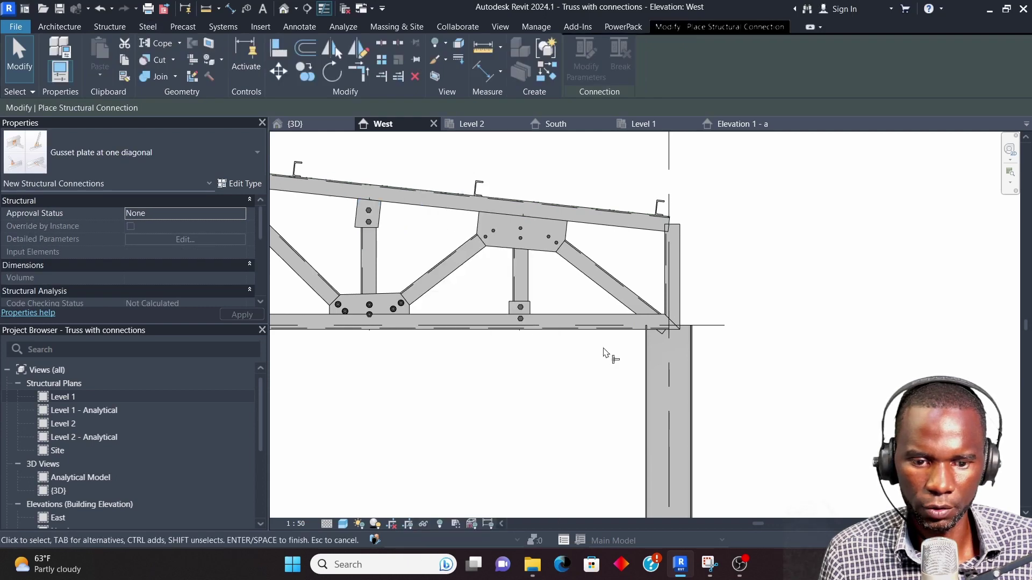
pyautogui.click(636, 325)
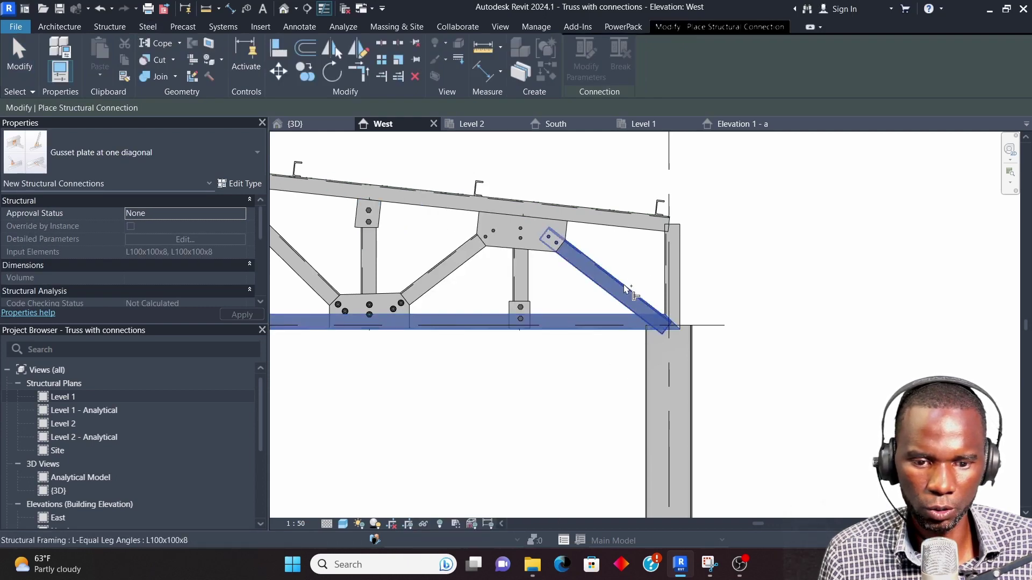
pyautogui.rightClick(629, 189)
pyautogui.click(661, 194)
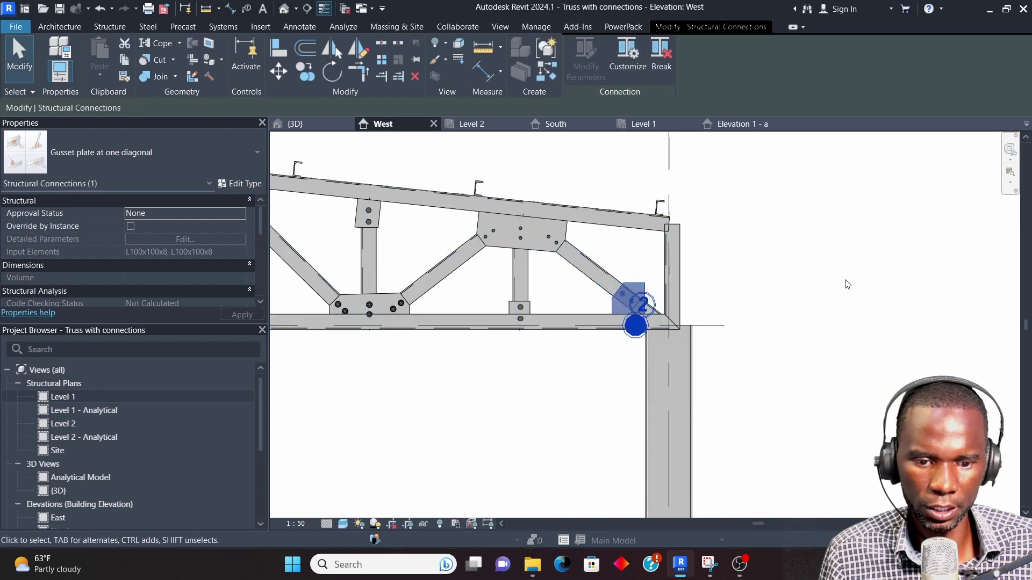
# - Apply a Miter between the bottom chord and the end vertical angle at grid A
pyautogui.click(820, 288)
pyautogui.scroll(2, 621, 314)
pyautogui.scroll(2, 670, 303)
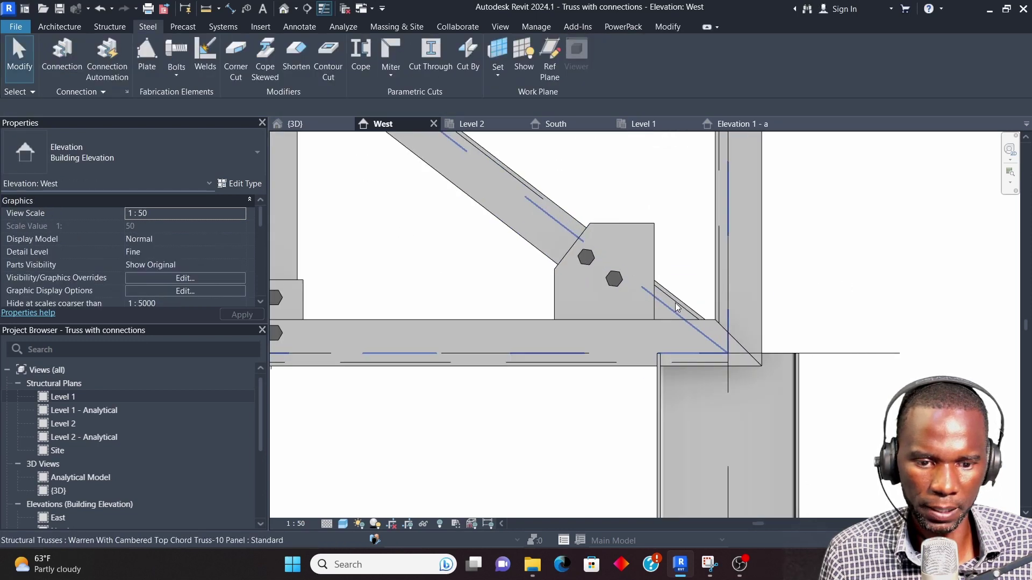
pyautogui.scroll(-10, 669, 303)
pyautogui.scroll(6, 499, 317)
pyautogui.scroll(4, 499, 319)
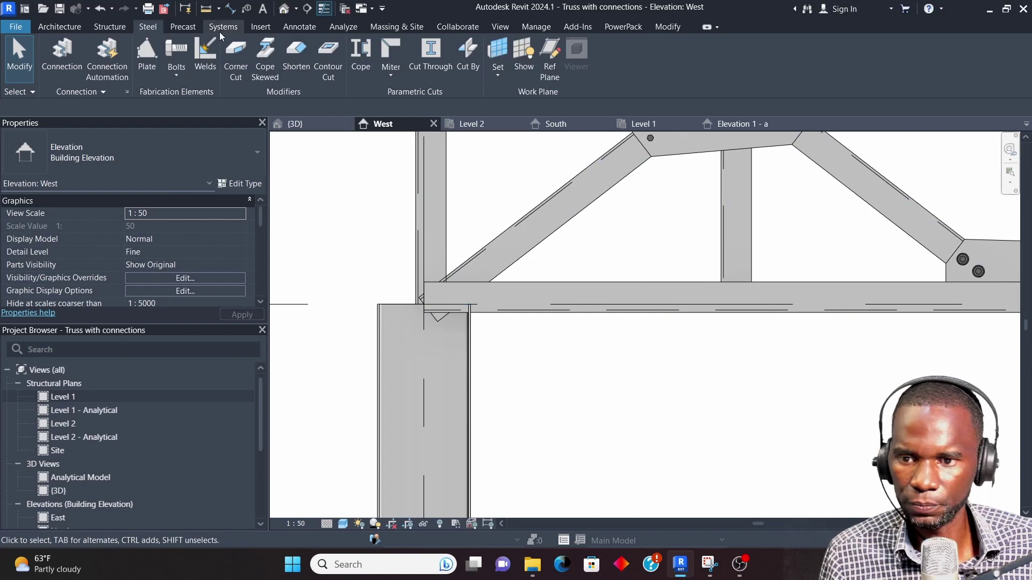
pyautogui.click(388, 57)
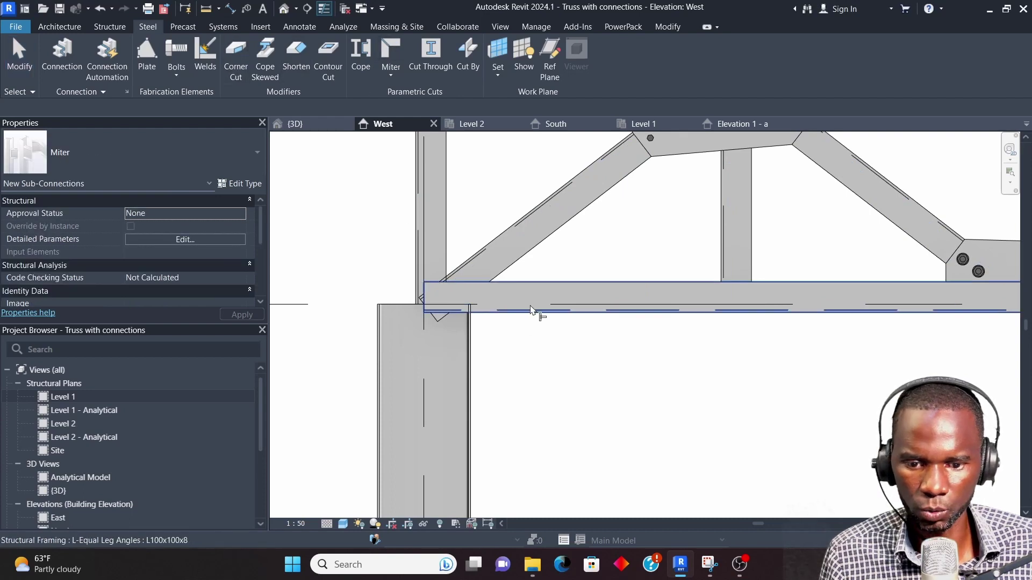
pyautogui.click(514, 270)
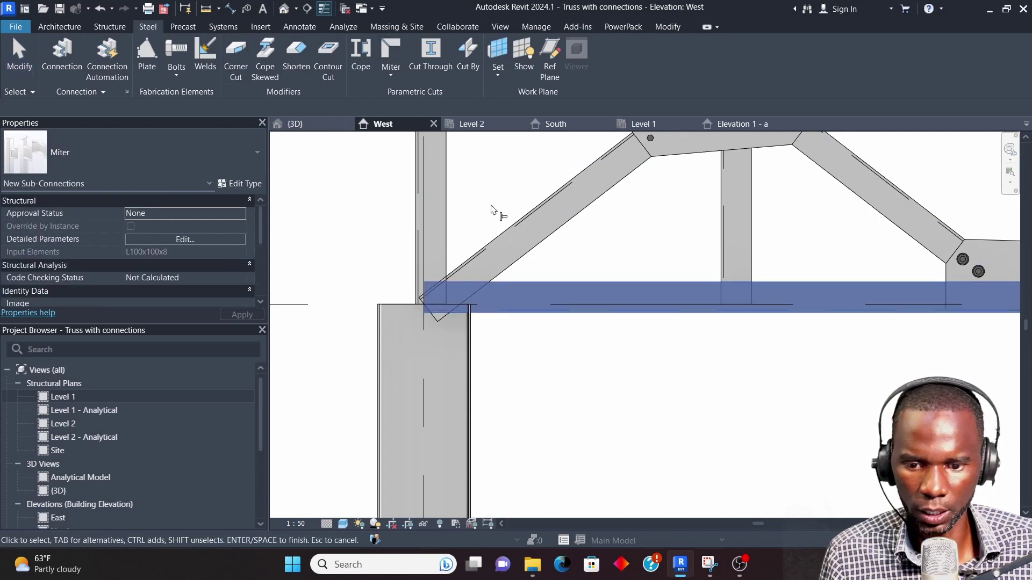
pyautogui.click(449, 204)
pyautogui.rightClick(475, 173)
pyautogui.click(503, 180)
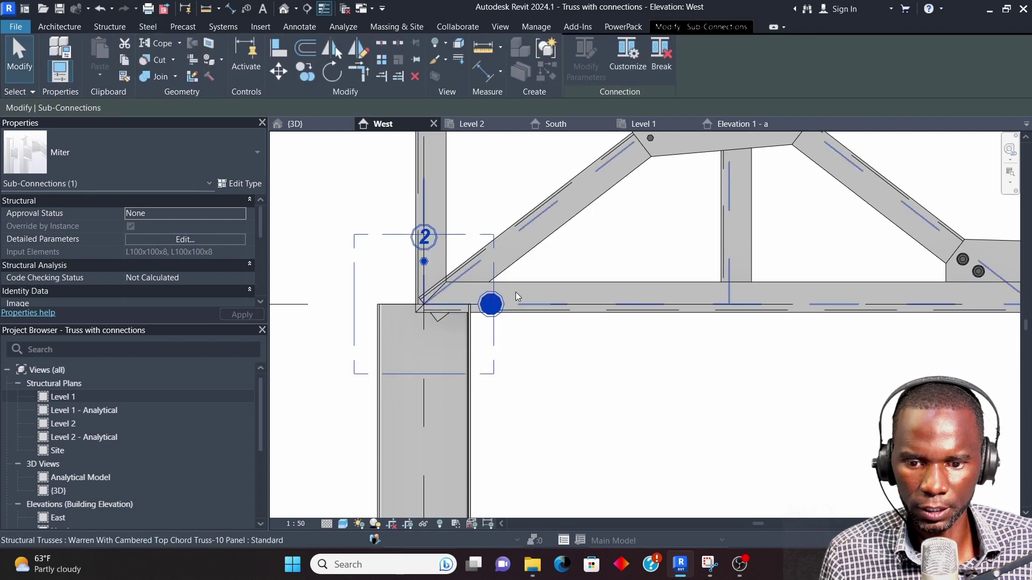
pyautogui.click(591, 399)
# - Place a Gusset plate at one diagonal connection between the bottom chord and the end diagonal at grid A
pyautogui.scroll(-2, 376, 347)
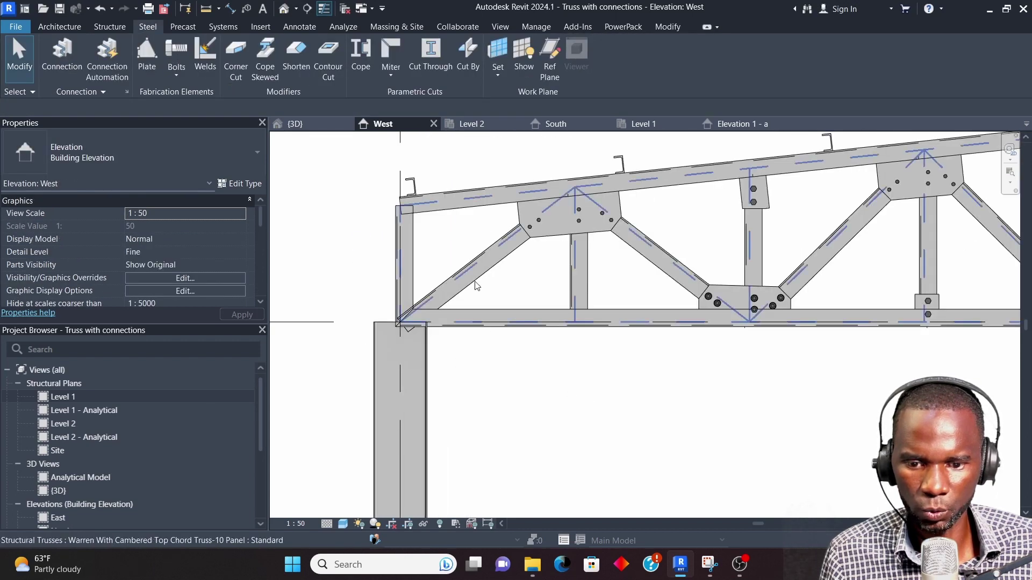
pyautogui.scroll(-1, 399, 285)
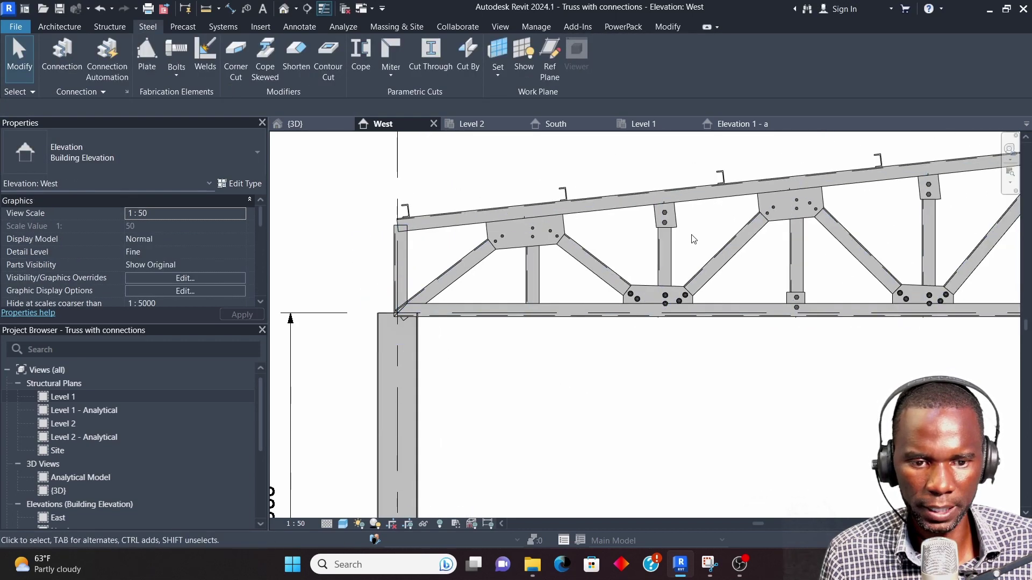
pyautogui.scroll(1, 683, 228)
pyautogui.click(677, 228)
pyautogui.rightClick(694, 182)
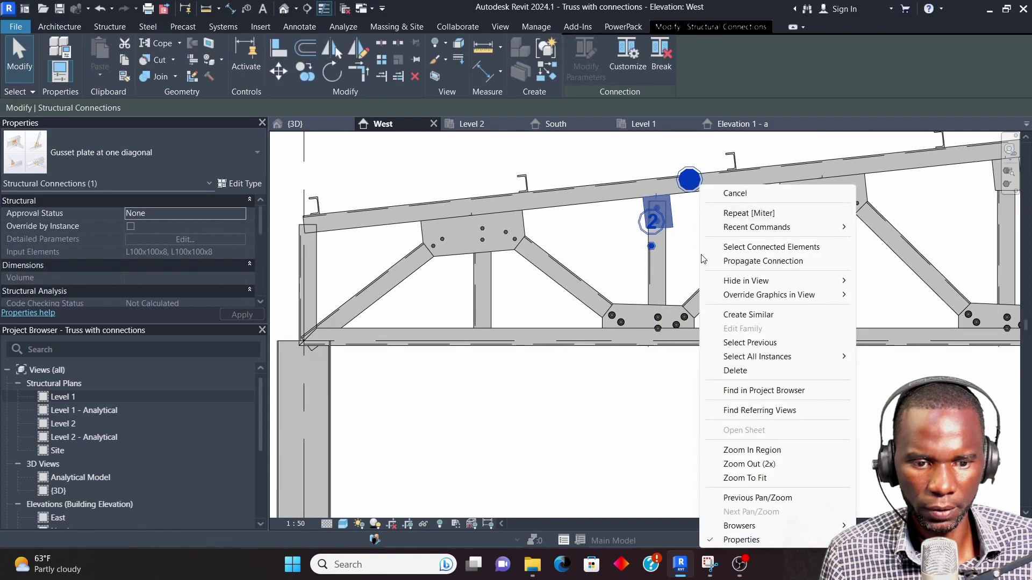
pyautogui.click(726, 314)
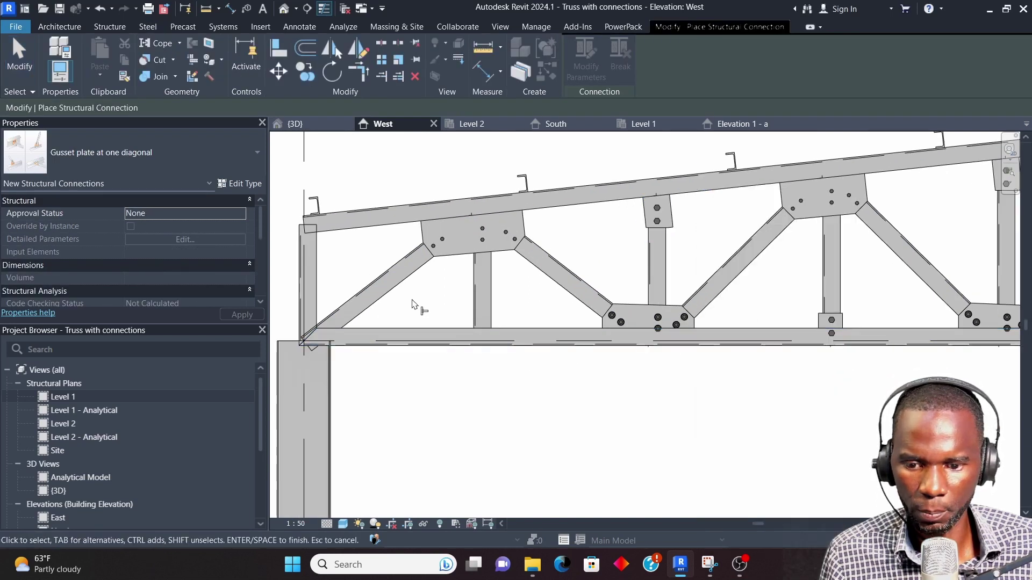
pyautogui.click(411, 329)
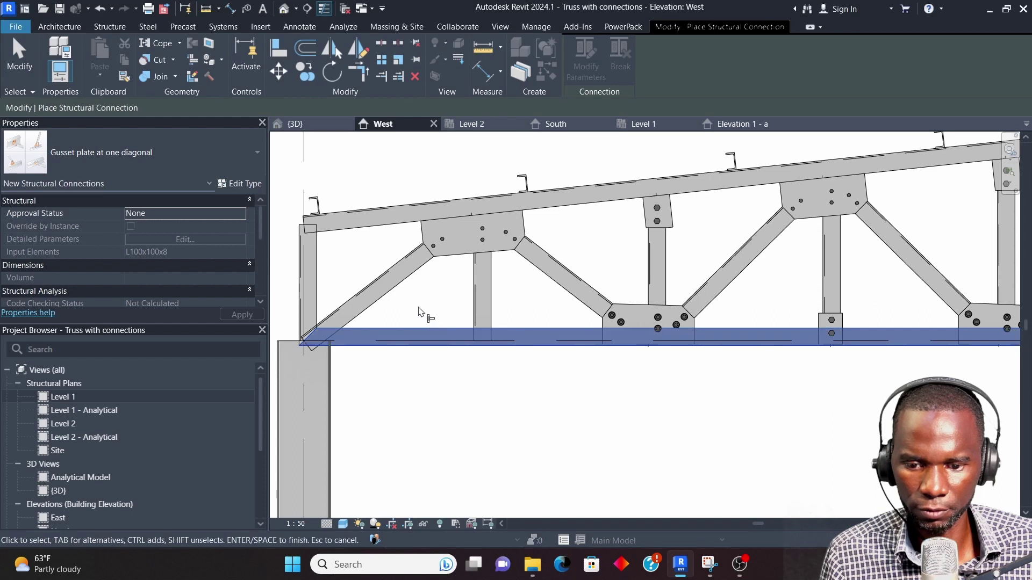
pyautogui.click(398, 293)
pyautogui.rightClick(428, 302)
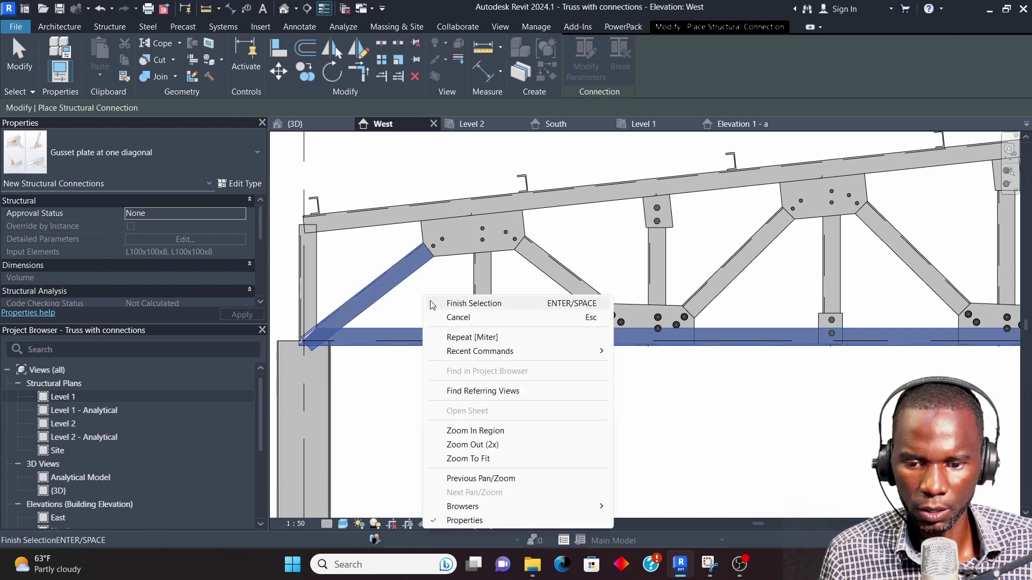
pyautogui.click(463, 305)
pyautogui.click(437, 311)
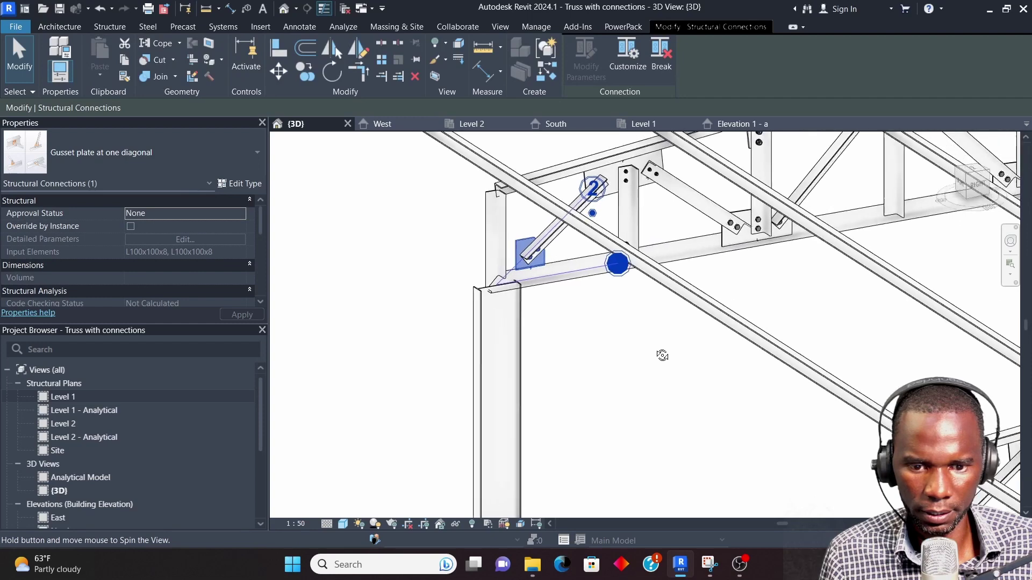
# - Inspect the grid A truss end connection and the overall roof frame in the 3D view
pyautogui.keyDown('shift'); pyautogui.moveTo(664, 355); pyautogui.dragTo(580, 348, button='middle'); pyautogui.keyUp('shift')
pyautogui.scroll(5, 535, 253)
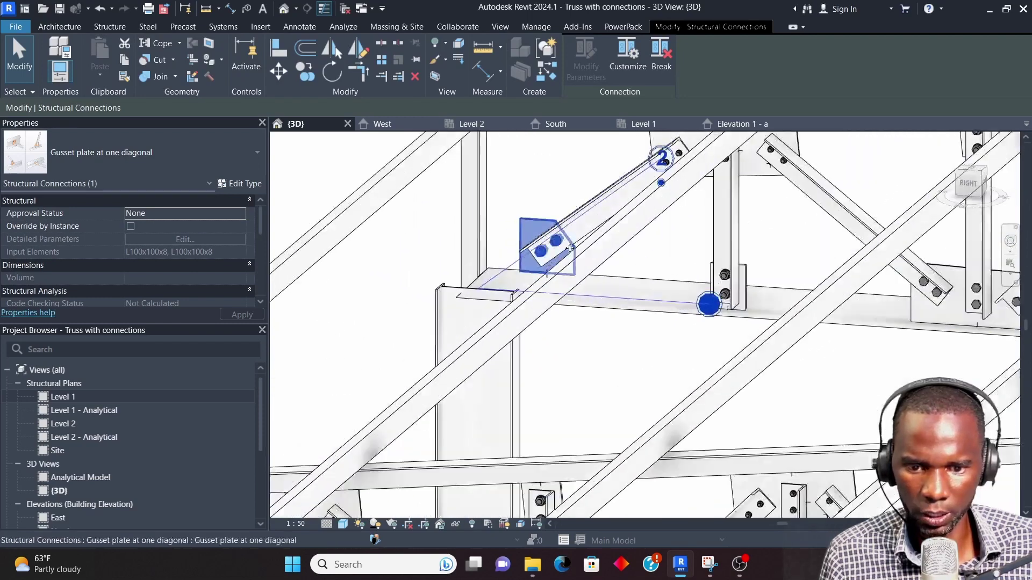
pyautogui.click(553, 167)
pyautogui.scroll(-2, 371, 238)
pyautogui.moveTo(553, 301)
pyautogui.keyDown('shift'); pyautogui.mouseDown(button='middle')
pyautogui.moveTo(591, 322)
pyautogui.moveTo(570, 304)
pyautogui.mouseUp(button='middle'); pyautogui.keyUp('shift')
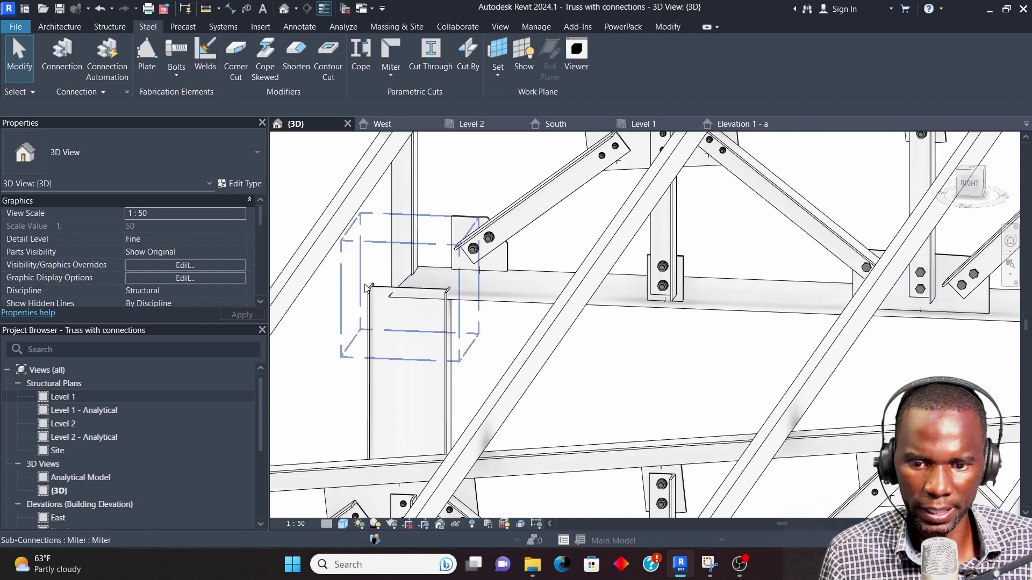
pyautogui.scroll(-10, 455, 290)
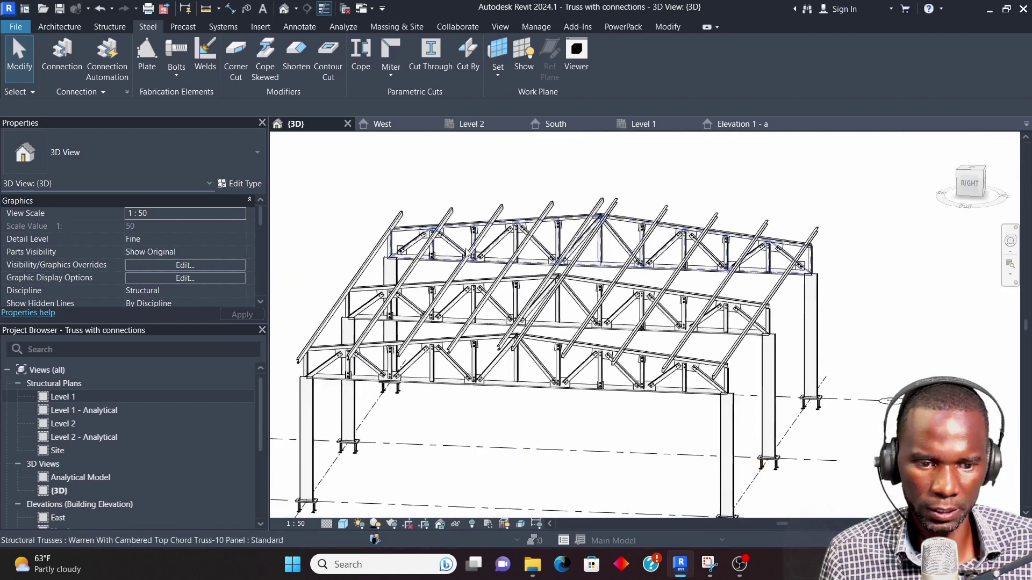
pyautogui.keyDown('shift'); pyautogui.moveTo(632, 329); pyautogui.dragTo(693, 325, button='middle'); pyautogui.keyUp('shift')
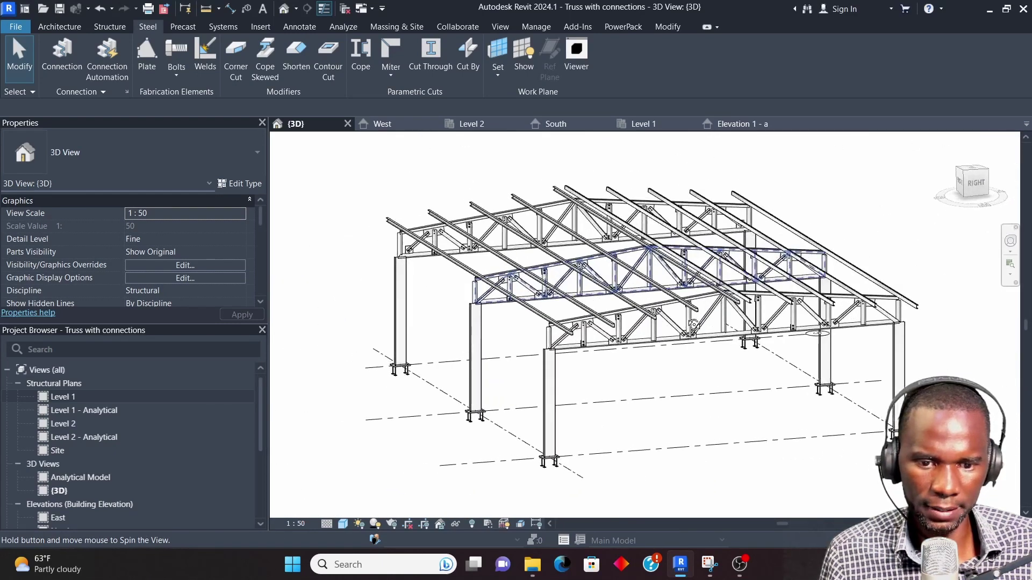
# - Return to the West elevation and review the complete truss and its connections from grid A to grid B
pyautogui.click(476, 127)
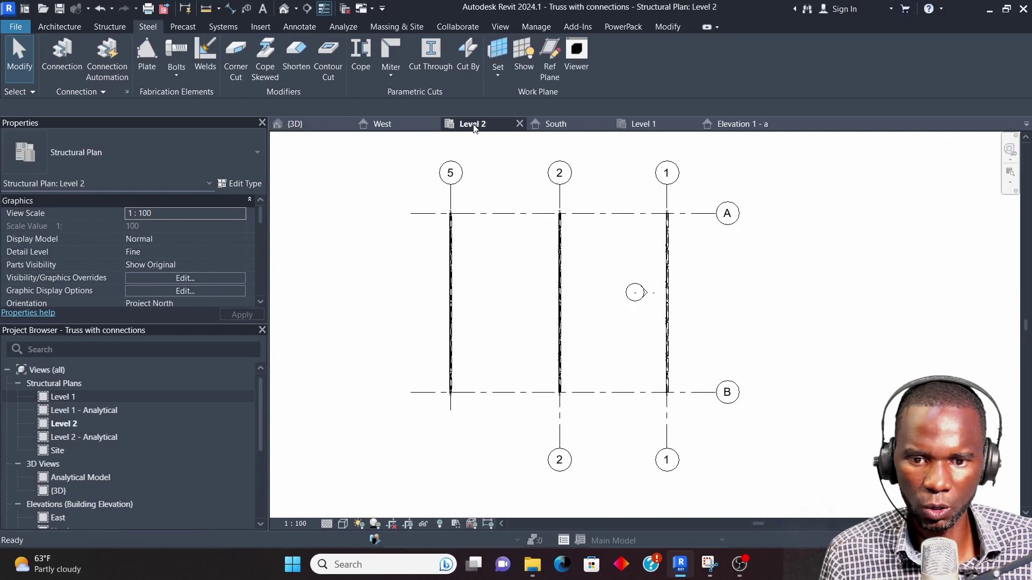
pyautogui.click(563, 126)
pyautogui.click(380, 124)
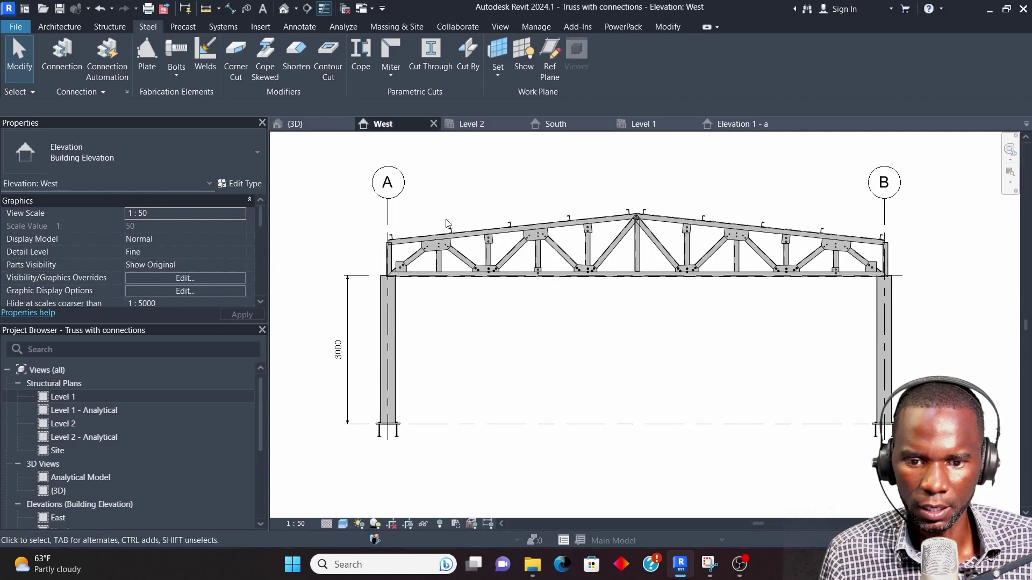
pyautogui.scroll(-2, 656, 311)
pyautogui.scroll(3, 592, 243)
pyautogui.scroll(1, 575, 243)
pyautogui.scroll(-2, 645, 252)
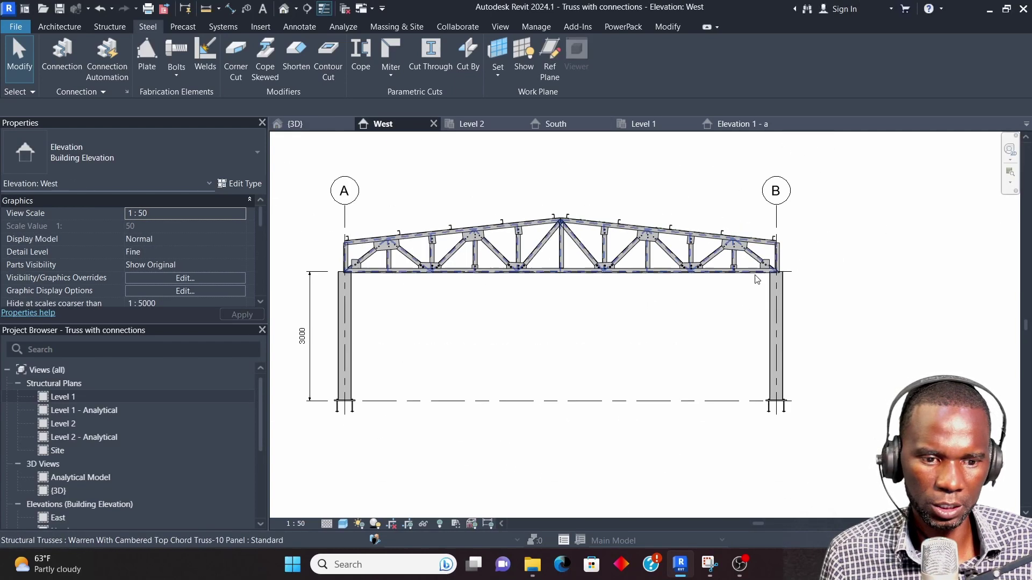
pyautogui.scroll(4, 820, 257)
pyautogui.scroll(-4, 813, 261)
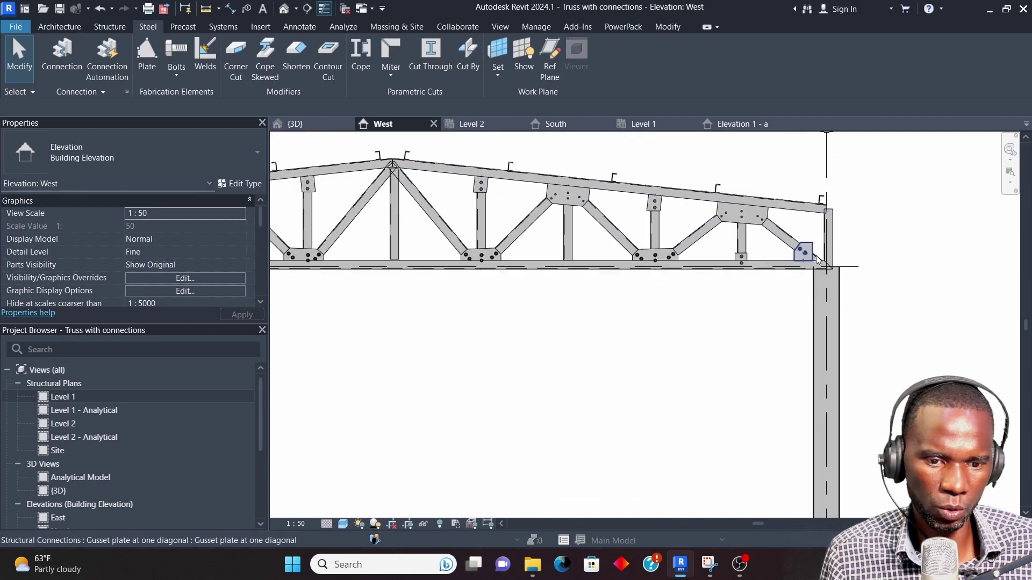
pyautogui.scroll(1, 647, 239)
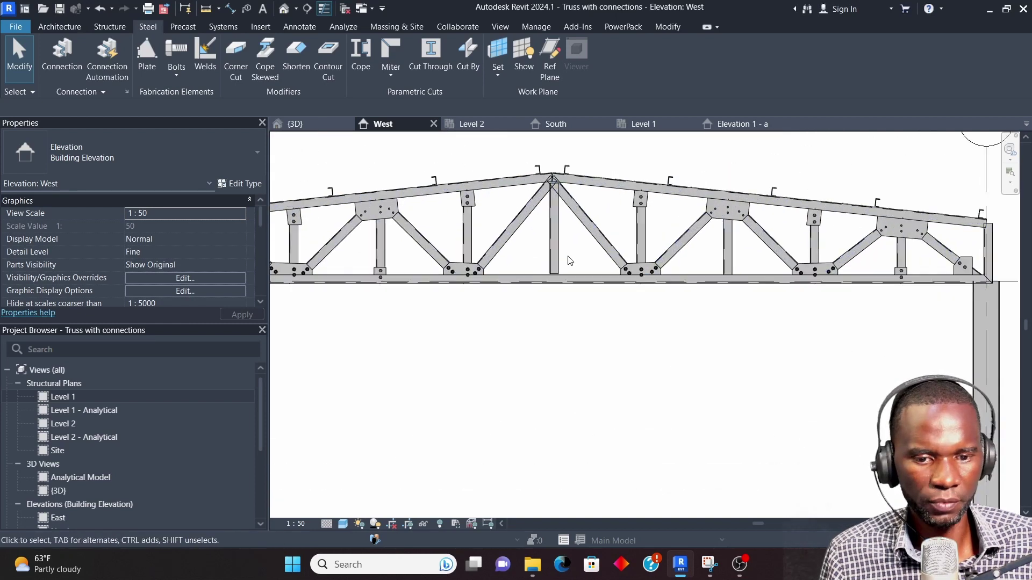
pyautogui.scroll(-2, 591, 236)
pyautogui.scroll(1, 538, 218)
pyautogui.scroll(1, 536, 218)
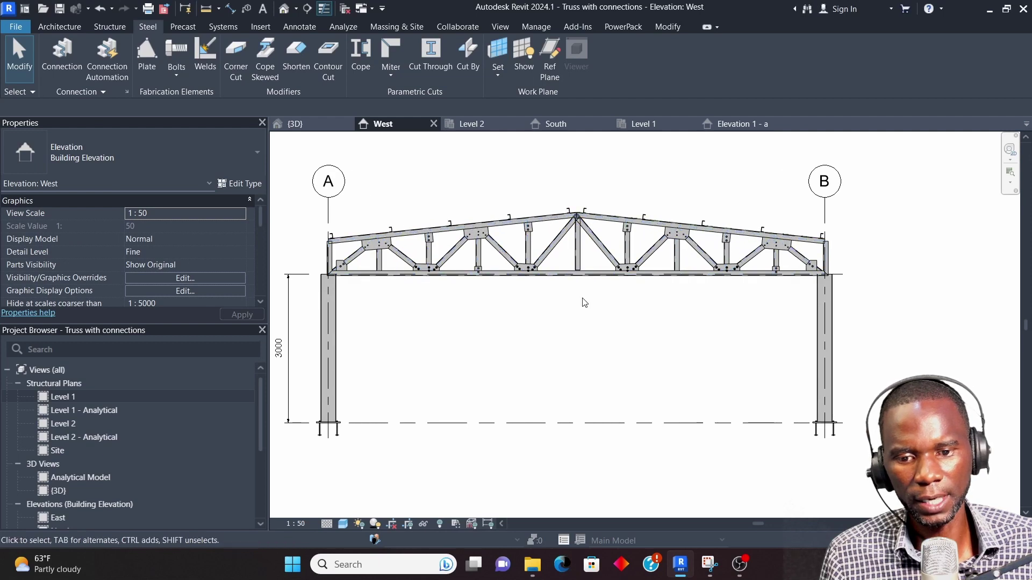
pyautogui.scroll(-1, 586, 297)
pyautogui.scroll(1, 533, 259)
pyautogui.scroll(-1, 801, 239)
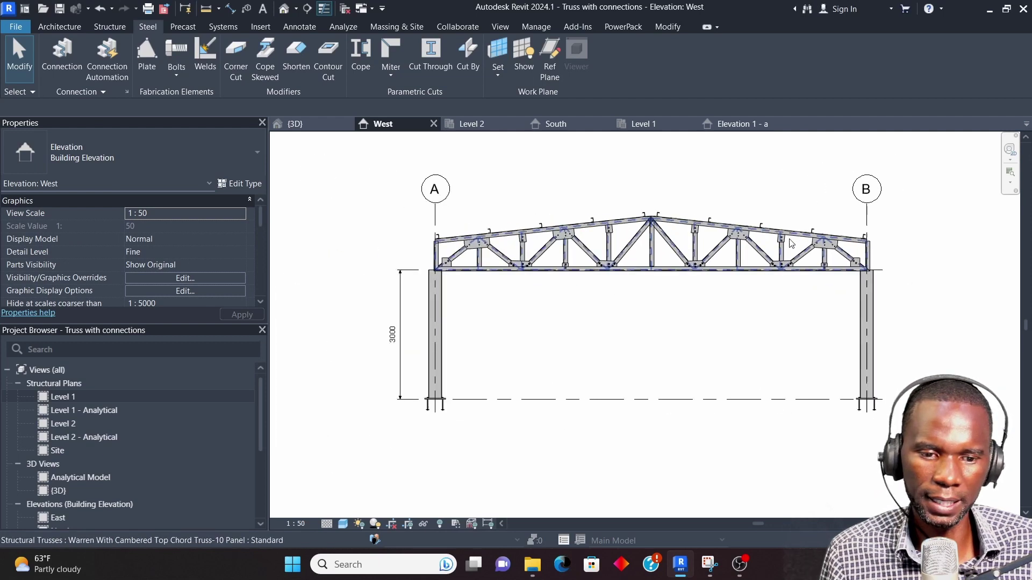
pyautogui.scroll(1, 738, 216)
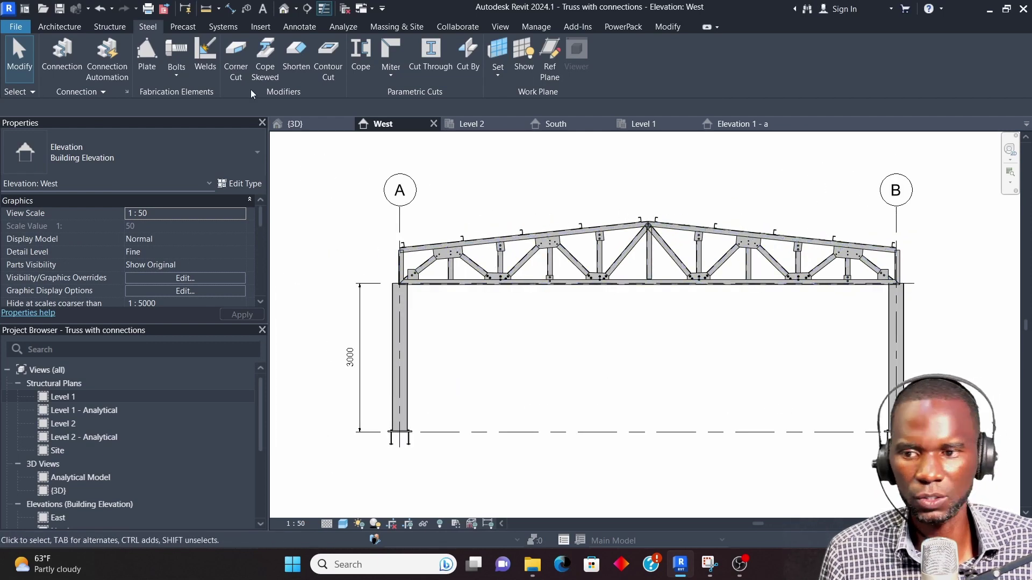
# - Start an Aligned dimension chain in the West elevation from grid A through the centres of the first two interior truss verticals
pyautogui.click(293, 28)
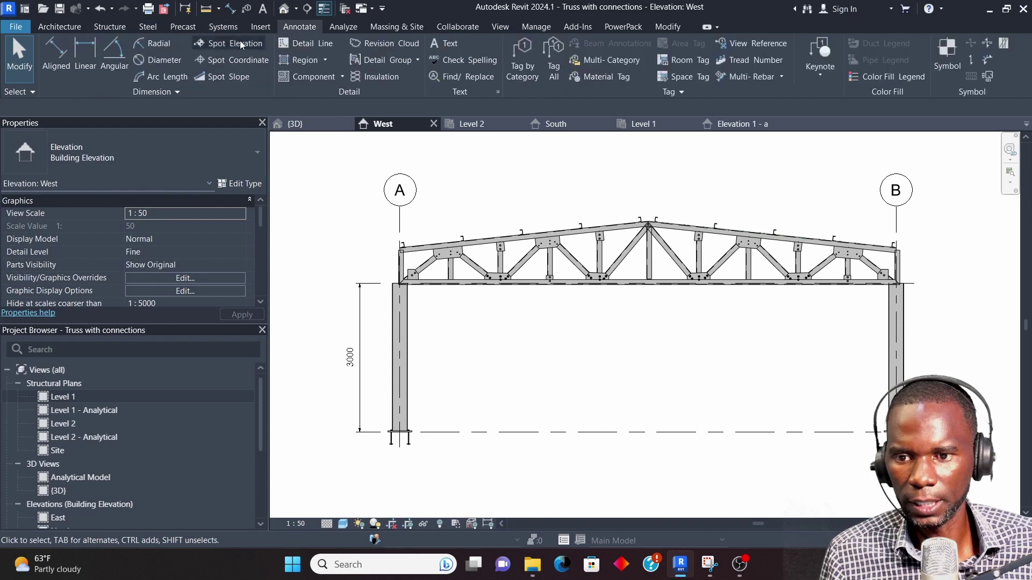
pyautogui.scroll(2, 430, 288)
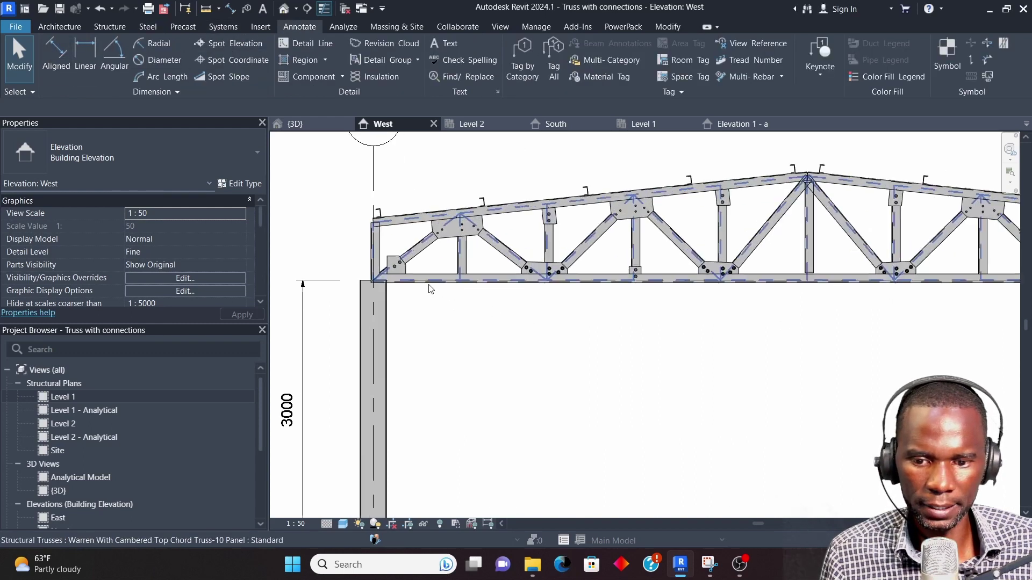
pyautogui.click(56, 54)
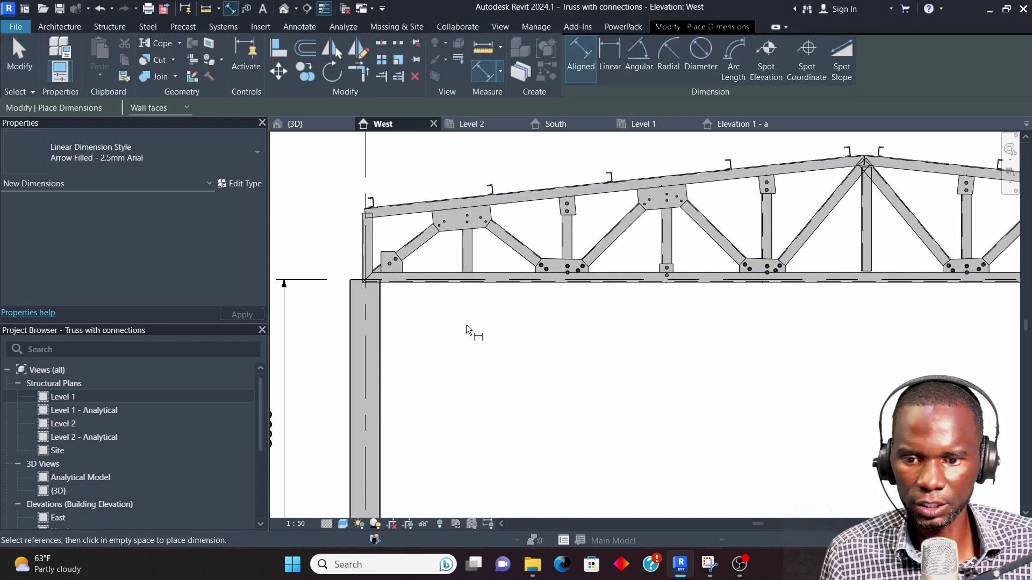
pyautogui.click(363, 252)
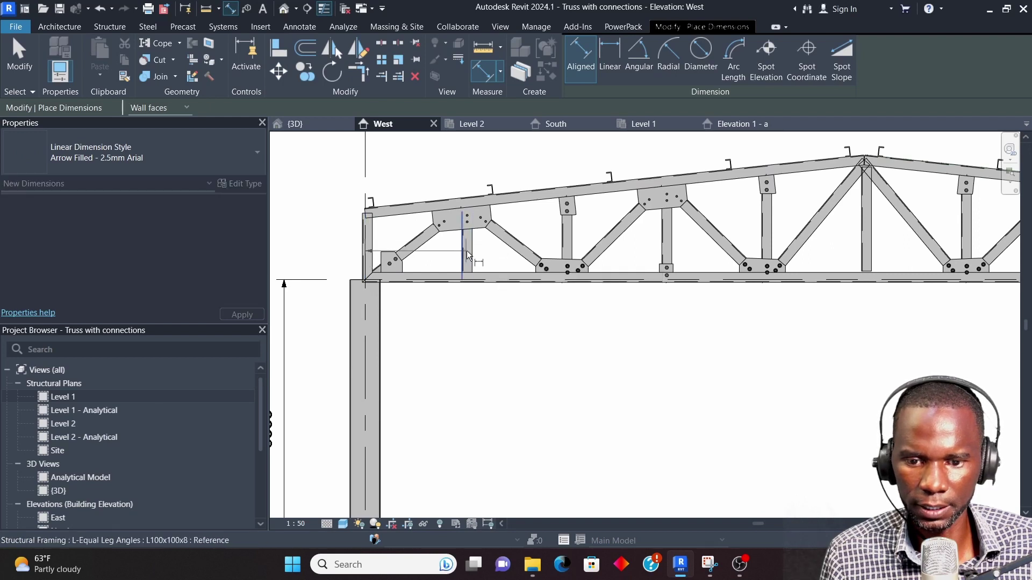
pyautogui.scroll(1, 467, 250)
pyautogui.click(466, 254)
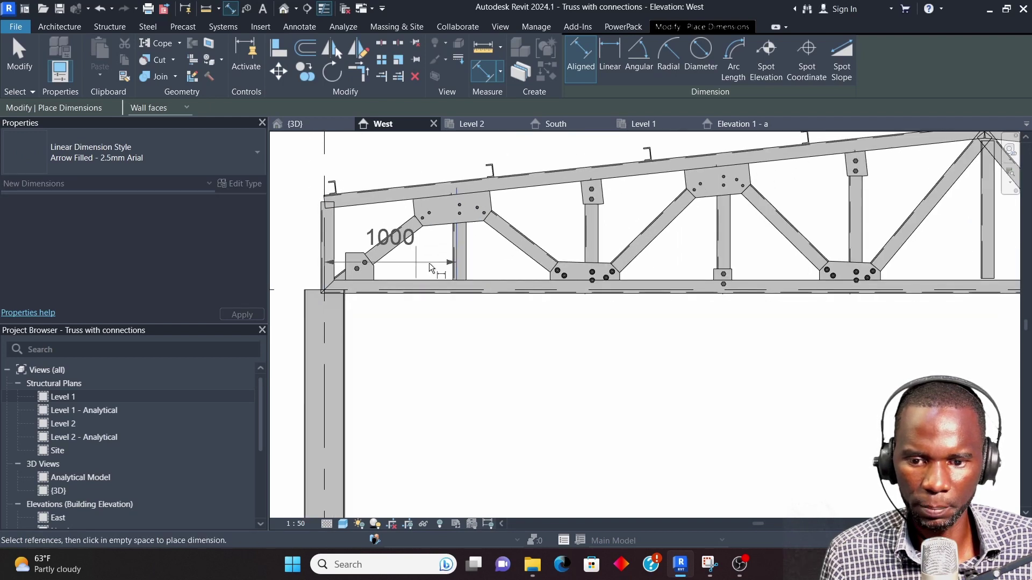
pyautogui.scroll(4, 589, 239)
pyautogui.click(592, 237)
pyautogui.scroll(-5, 621, 254)
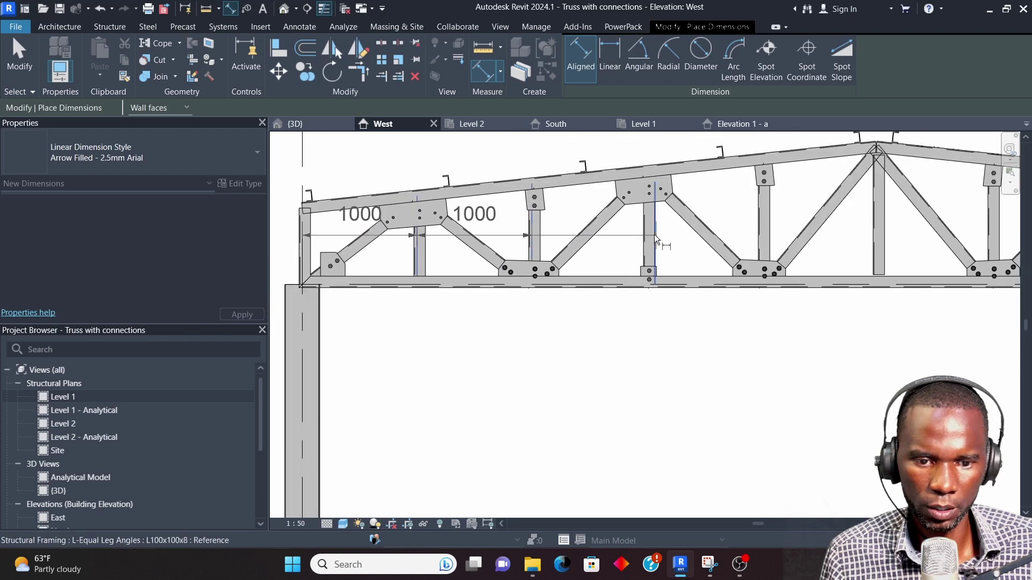
# - Extend the dimension chain to the centres of the third and fourth interior verticals toward the ridge
pyautogui.scroll(3, 649, 233)
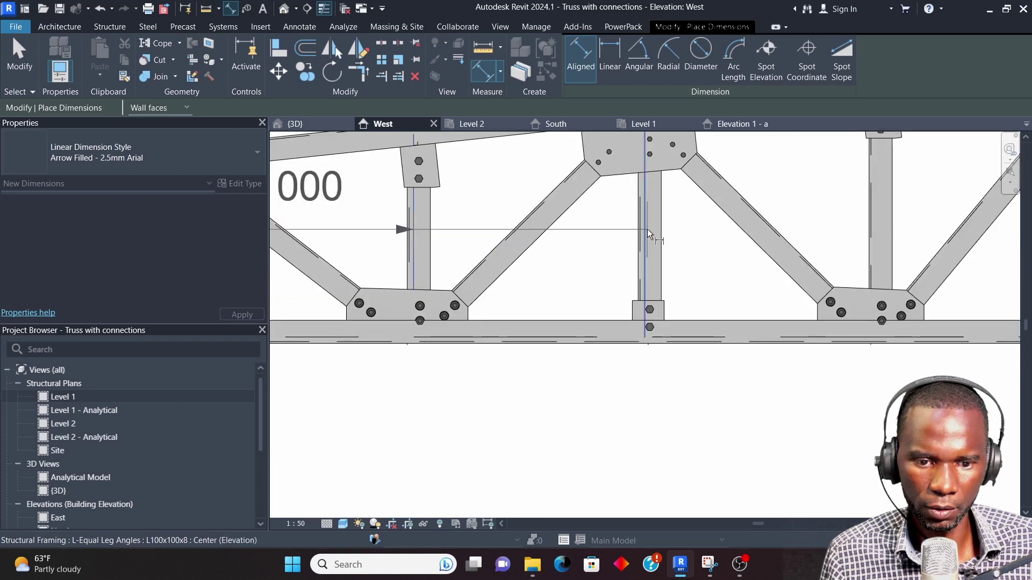
pyautogui.click(647, 229)
pyautogui.scroll(-3, 699, 230)
pyautogui.scroll(1, 692, 225)
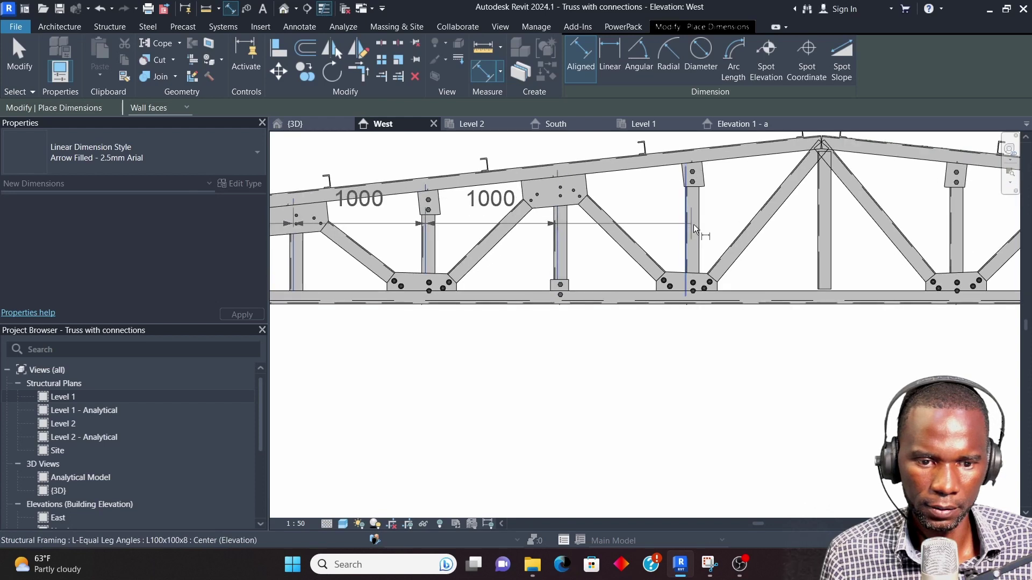
pyautogui.scroll(2, 694, 224)
pyautogui.click(692, 224)
pyautogui.scroll(-4, 631, 229)
pyautogui.scroll(1, 722, 224)
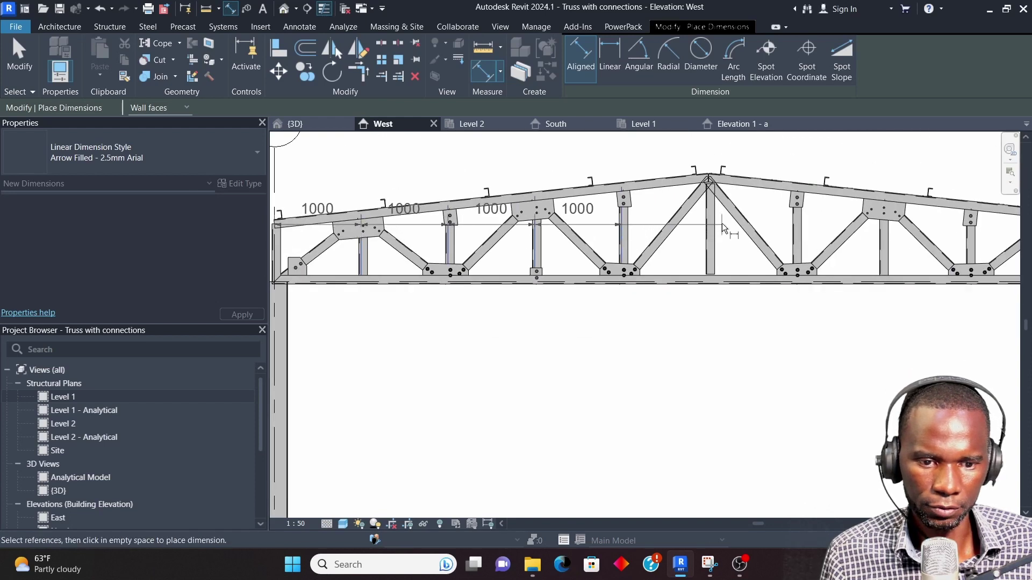
# - Extend the dimension chain through the centres of the ridge vertical and the first two verticals on the grid B side
pyautogui.scroll(2, 702, 222)
pyautogui.click(701, 222)
pyautogui.scroll(-3, 589, 224)
pyautogui.scroll(3, 747, 232)
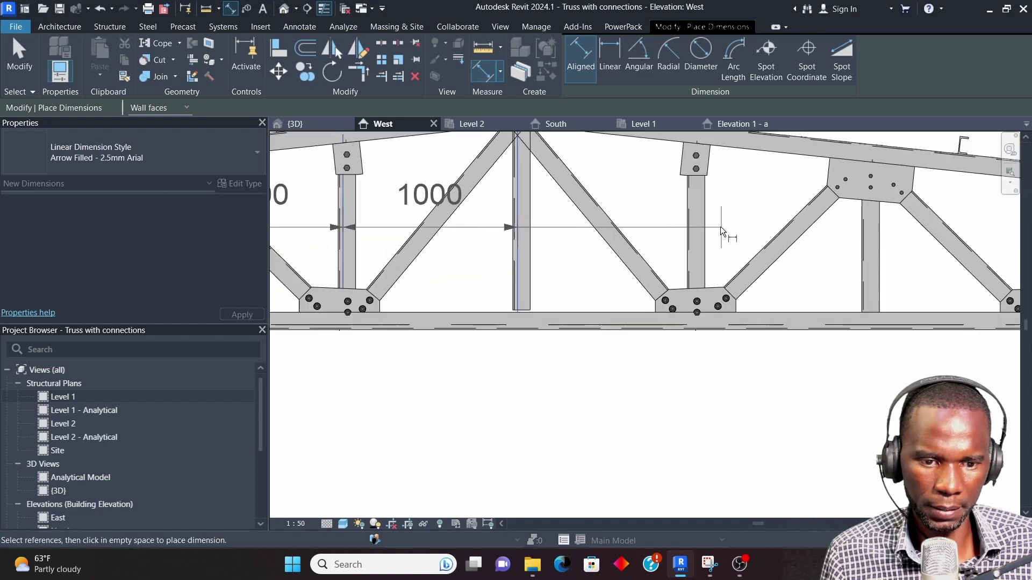
pyautogui.scroll(1, 720, 227)
pyautogui.click(693, 224)
pyautogui.scroll(-3, 628, 236)
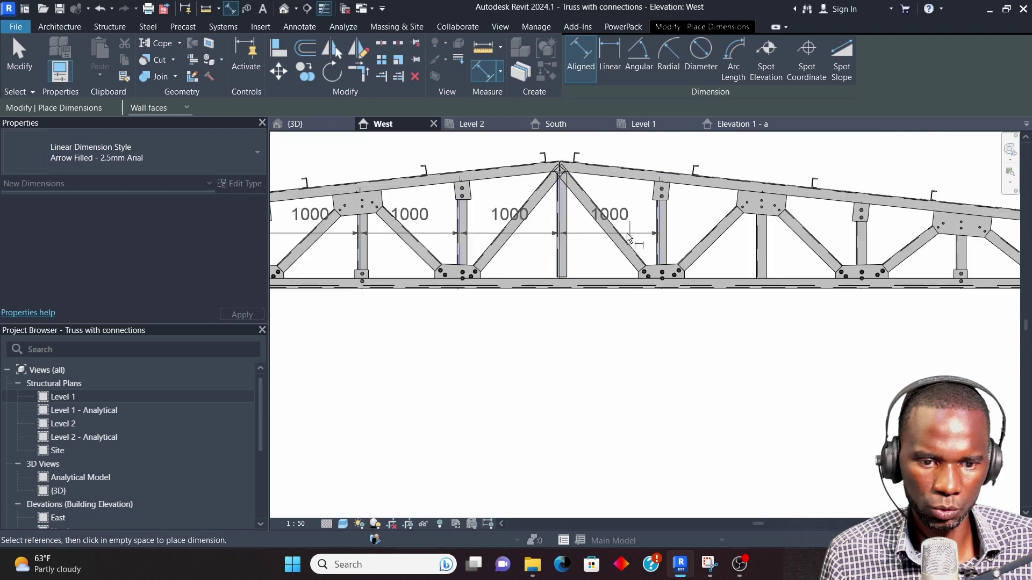
pyautogui.scroll(3, 765, 234)
pyautogui.scroll(-3, 759, 231)
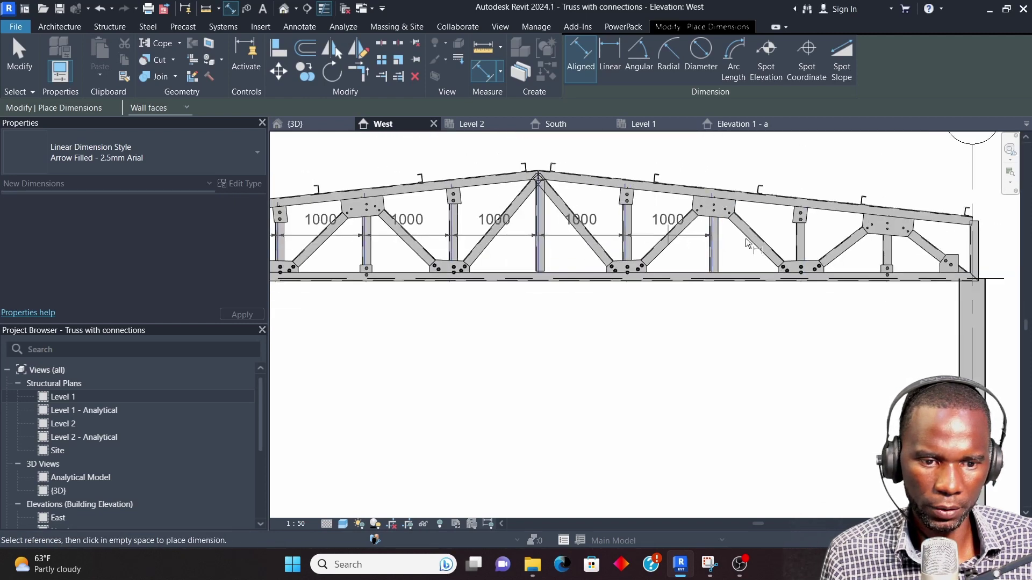
# - Extend the dimension chain to the centres of the last two interior verticals and finish at grid B
pyautogui.scroll(2, 746, 237)
pyautogui.scroll(1, 806, 245)
pyautogui.click(779, 238)
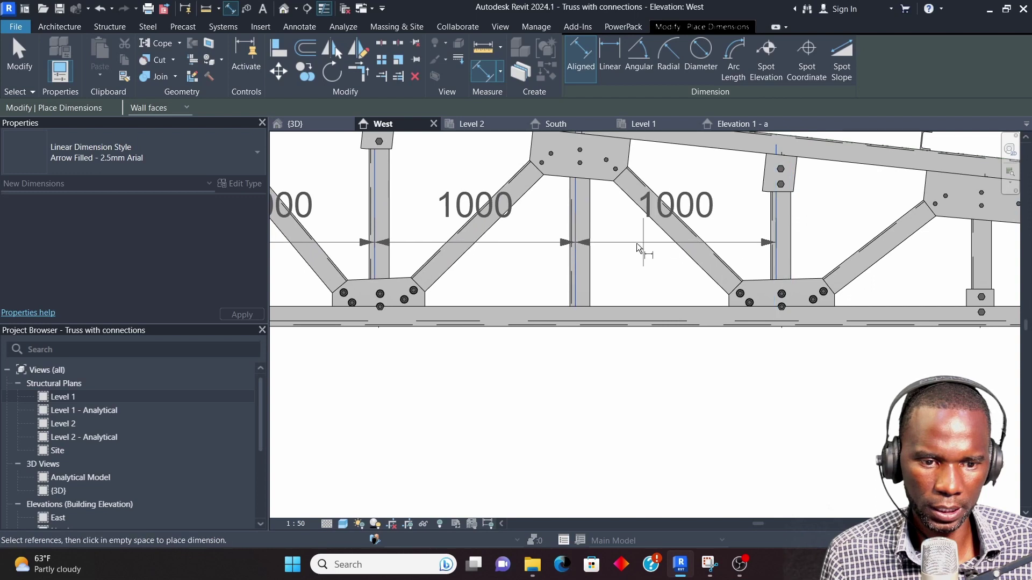
pyautogui.scroll(-2, 640, 248)
pyautogui.scroll(1, 838, 241)
pyautogui.click(831, 243)
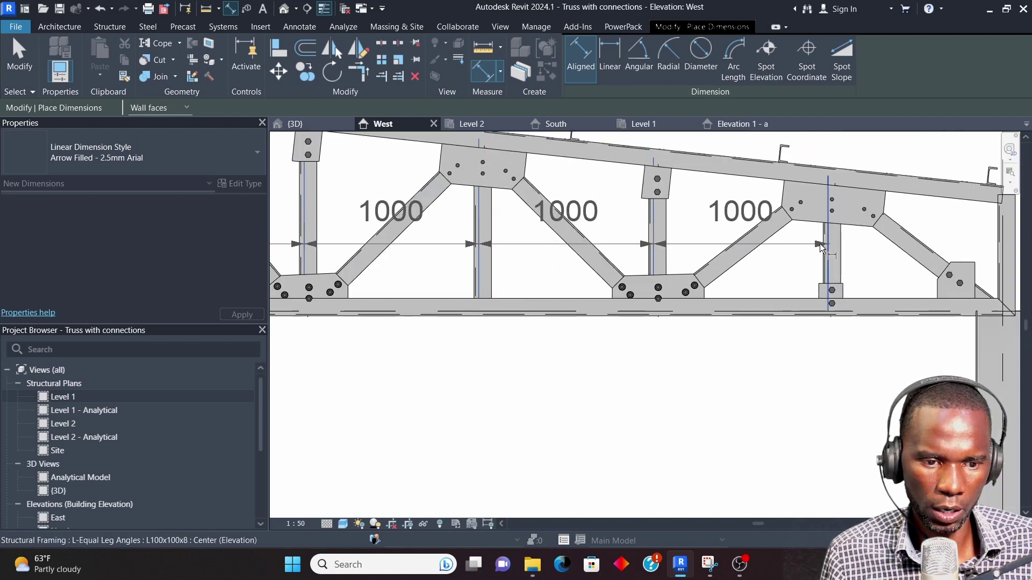
pyautogui.scroll(-2, 766, 248)
pyautogui.scroll(1, 781, 250)
pyautogui.click(880, 235)
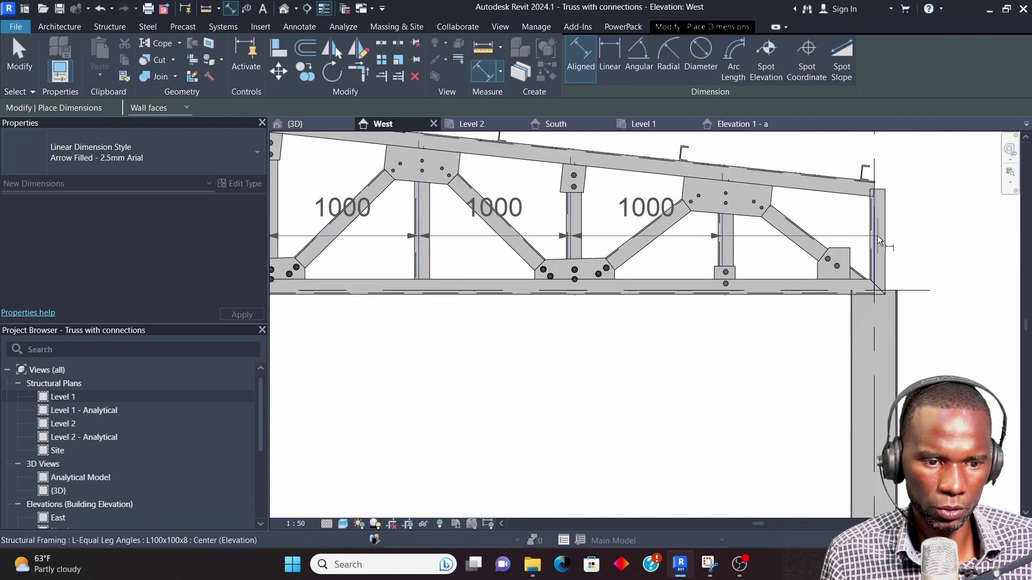
# - Place the panel spacing dimension line just below the truss bottom chord and end the Aligned dimension command
pyautogui.scroll(-3, 785, 226)
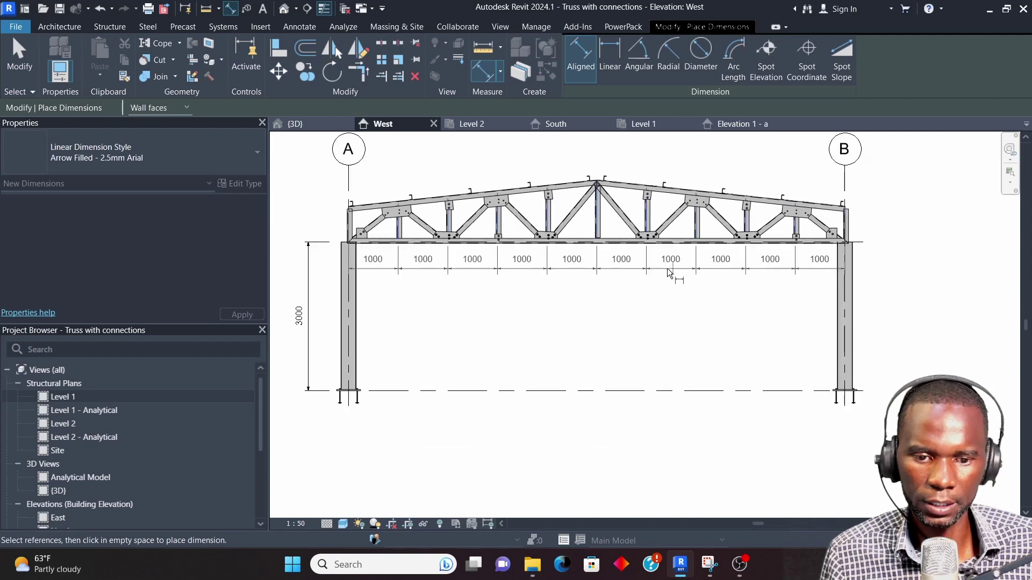
pyautogui.click(664, 270)
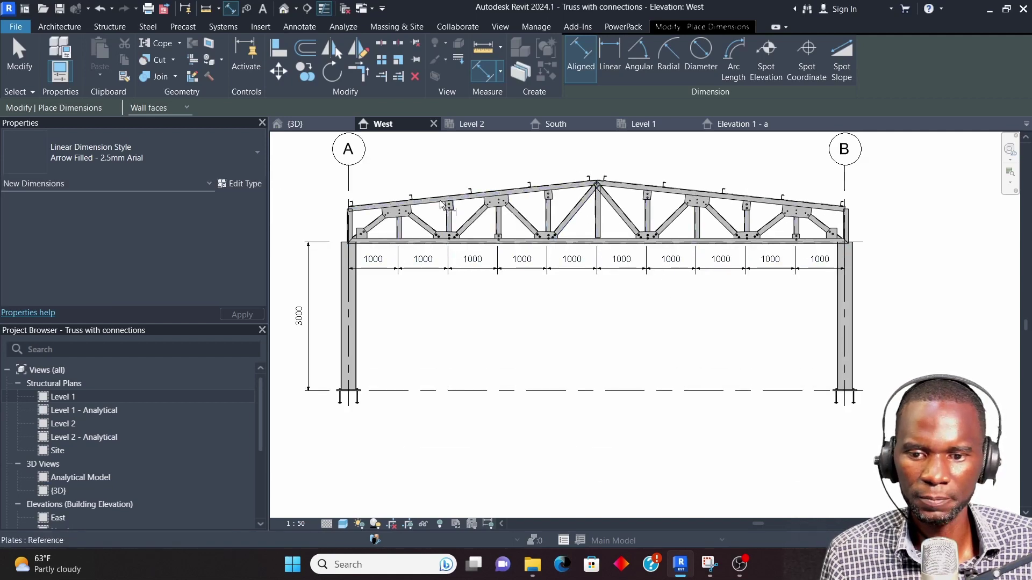
pyautogui.scroll(2, 441, 205)
pyautogui.scroll(-2, 421, 234)
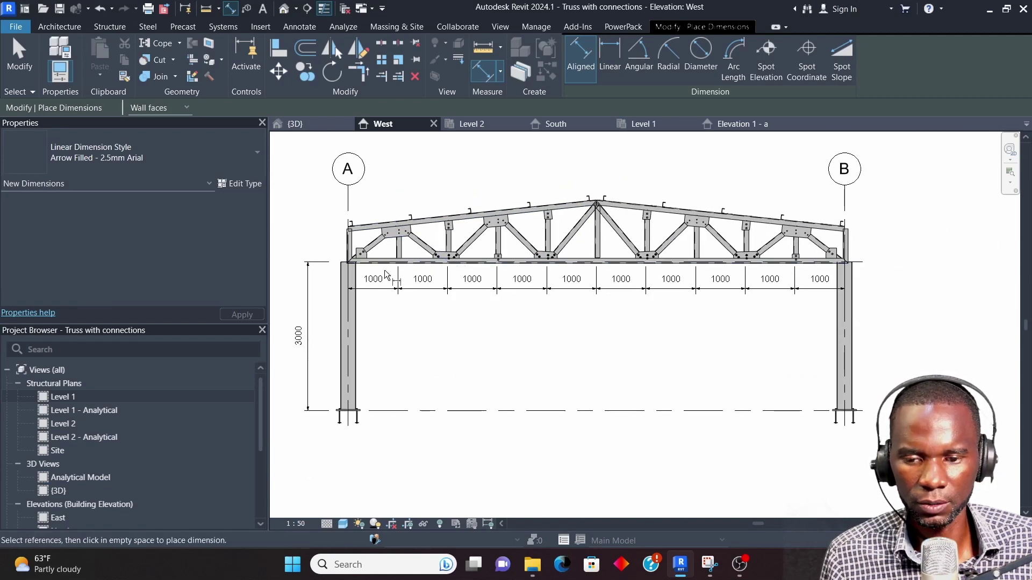
pyautogui.scroll(-1, 454, 348)
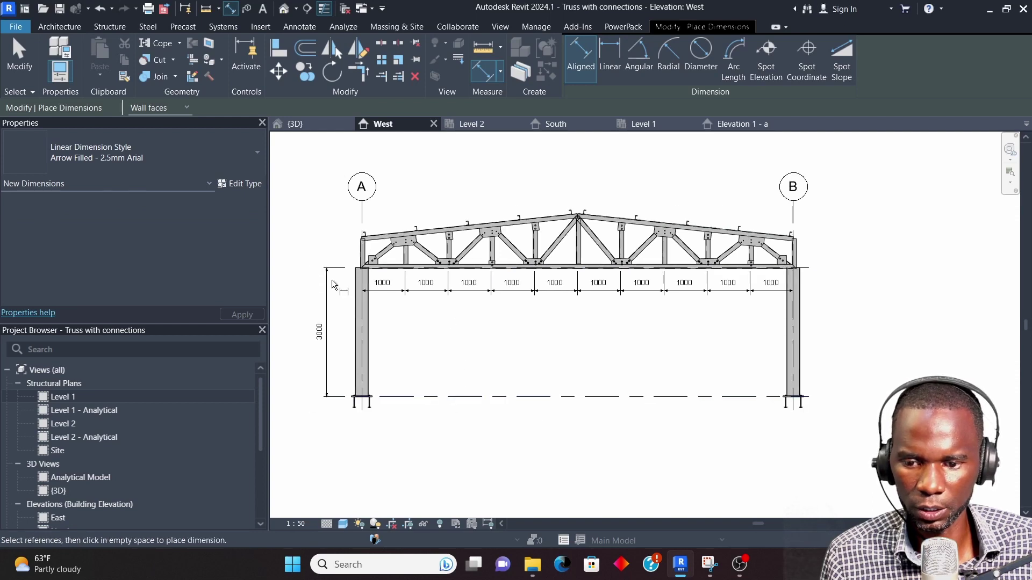
pyautogui.rightClick(325, 204)
pyautogui.click(345, 214)
pyautogui.rightClick(319, 197)
pyautogui.click(340, 210)
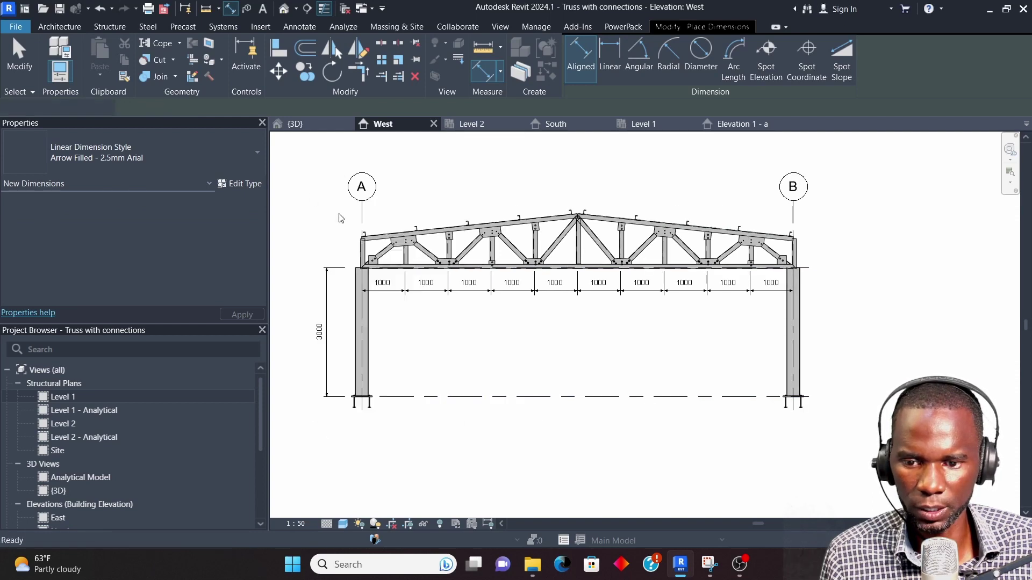
# - Edit the witness lines of the column height dimension beside grid A to add the truss apex as a reference
pyautogui.click(338, 331)
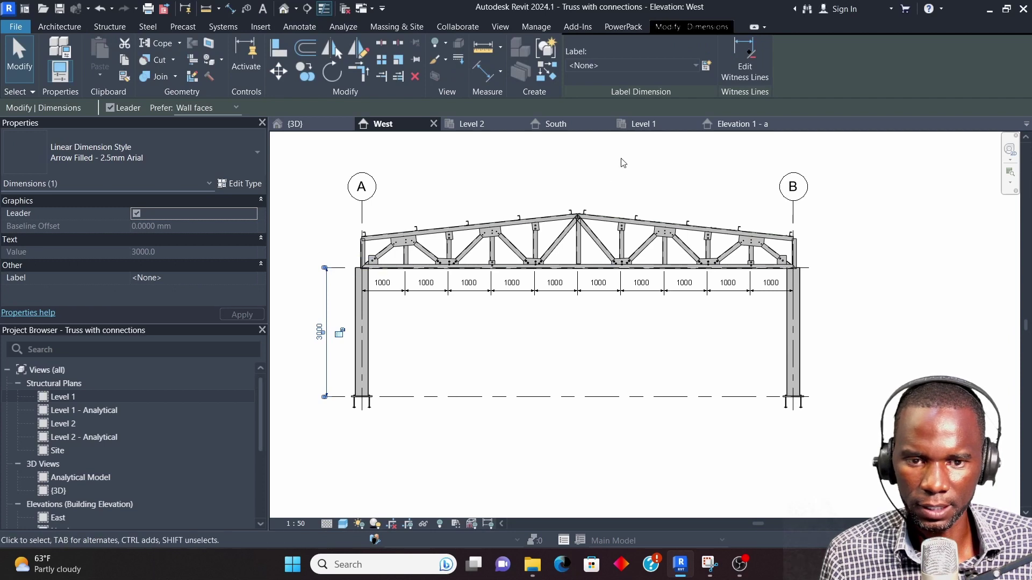
pyautogui.click(746, 58)
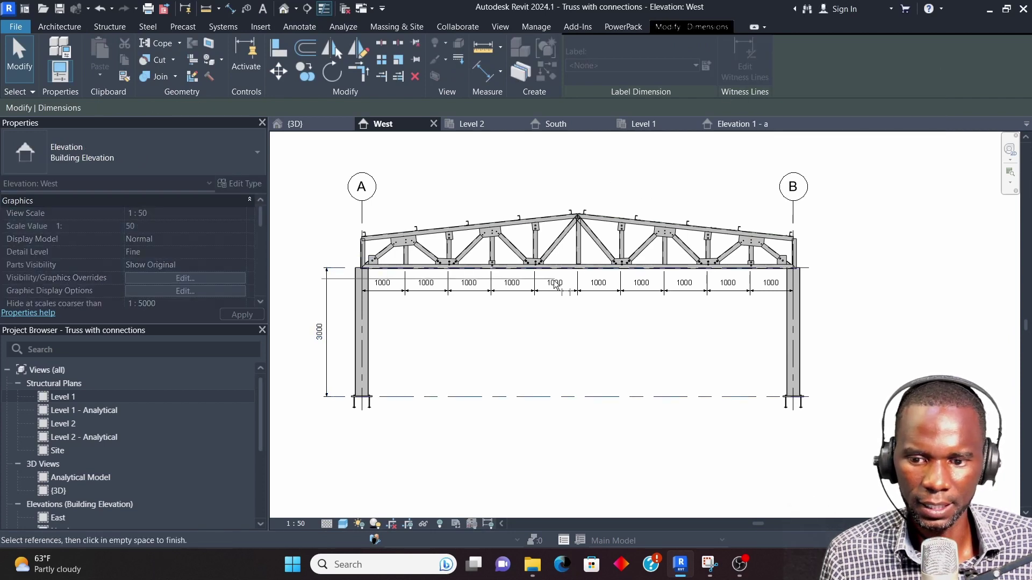
pyautogui.scroll(6, 579, 215)
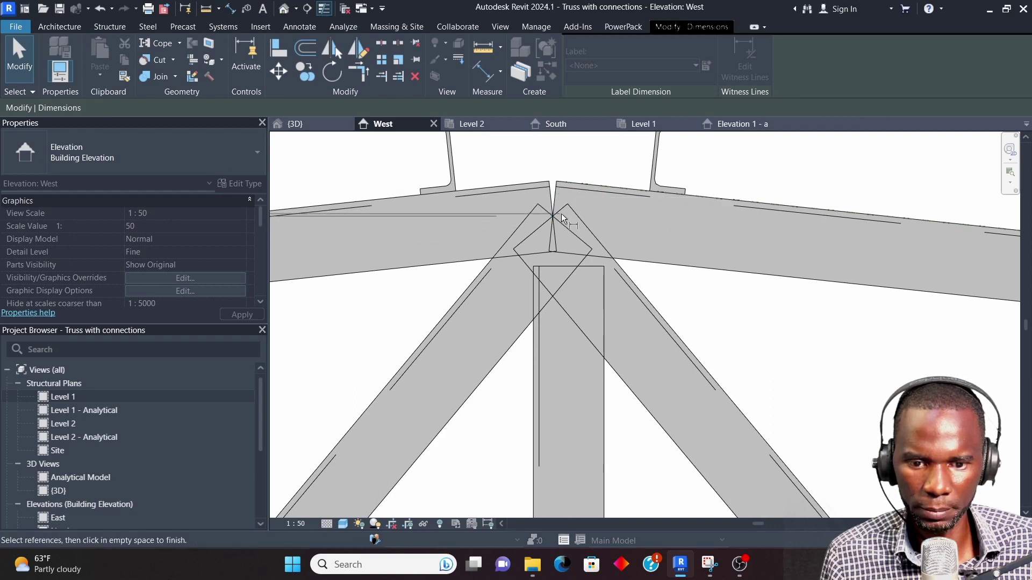
pyautogui.scroll(-2, 694, 188)
pyautogui.scroll(-4, 645, 188)
pyautogui.click(589, 165)
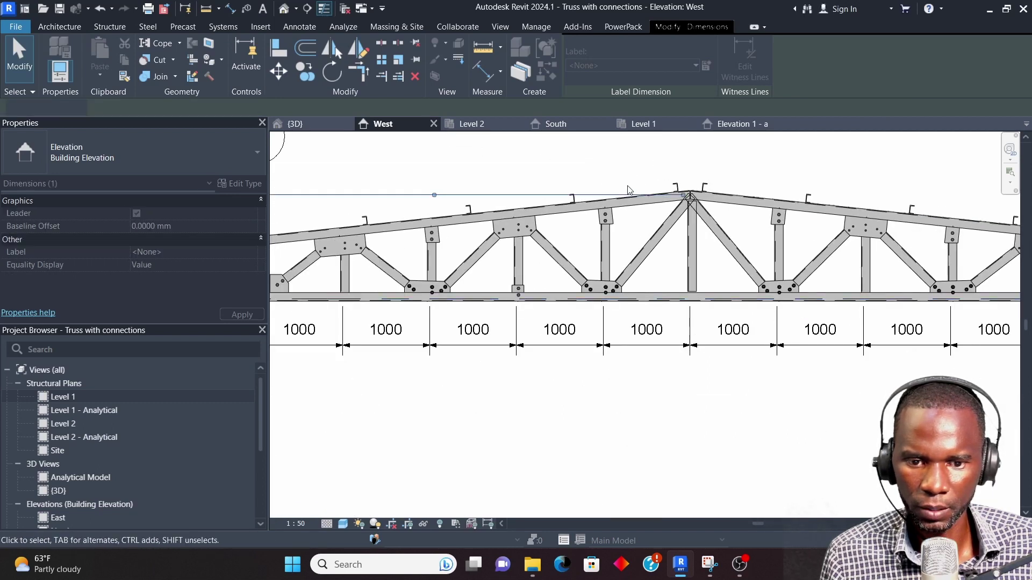
pyautogui.scroll(-2, 586, 272)
pyautogui.click(586, 285)
# - Start an Aligned dimension along the sloping top chord from the eave purlin at grid A
pyautogui.scroll(4, 578, 212)
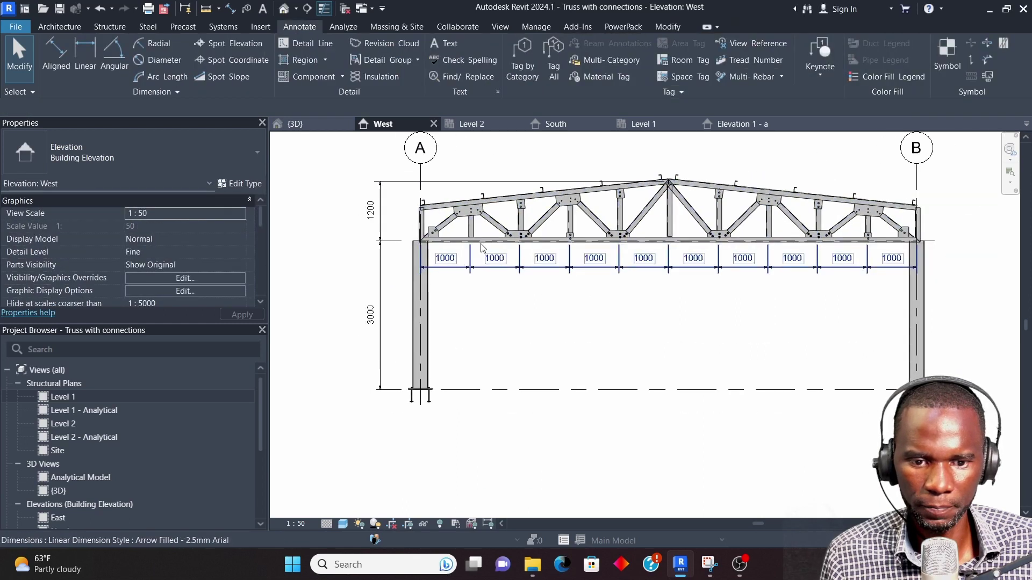
pyautogui.scroll(4, 664, 144)
pyautogui.scroll(-2, 490, 242)
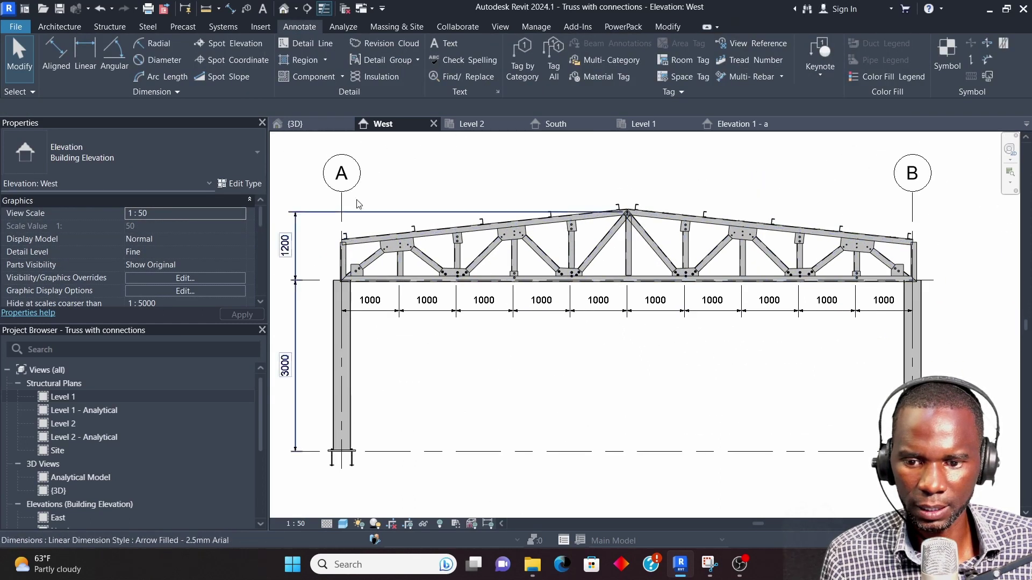
pyautogui.click(55, 49)
pyautogui.scroll(5, 340, 217)
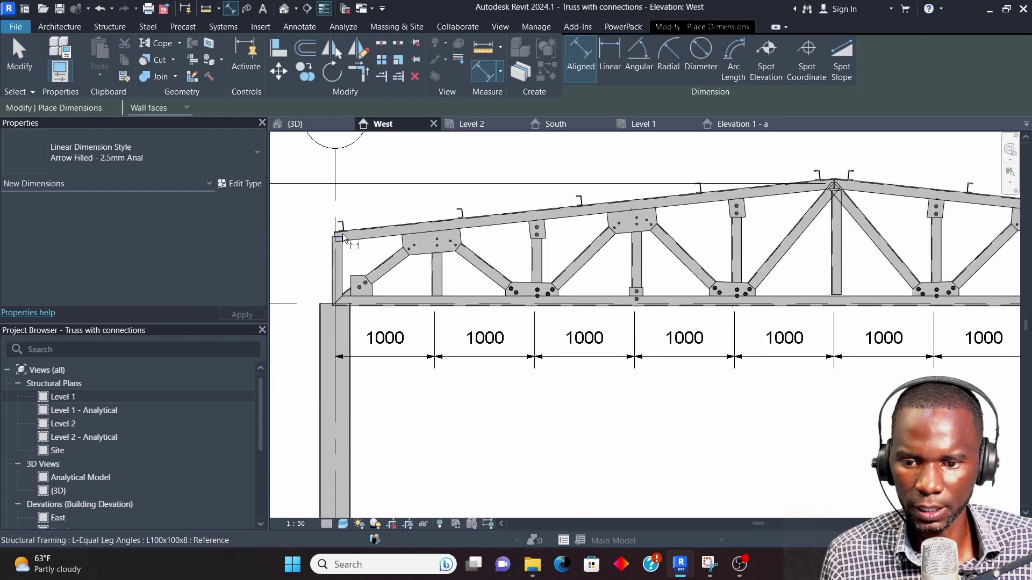
pyautogui.scroll(2, 347, 202)
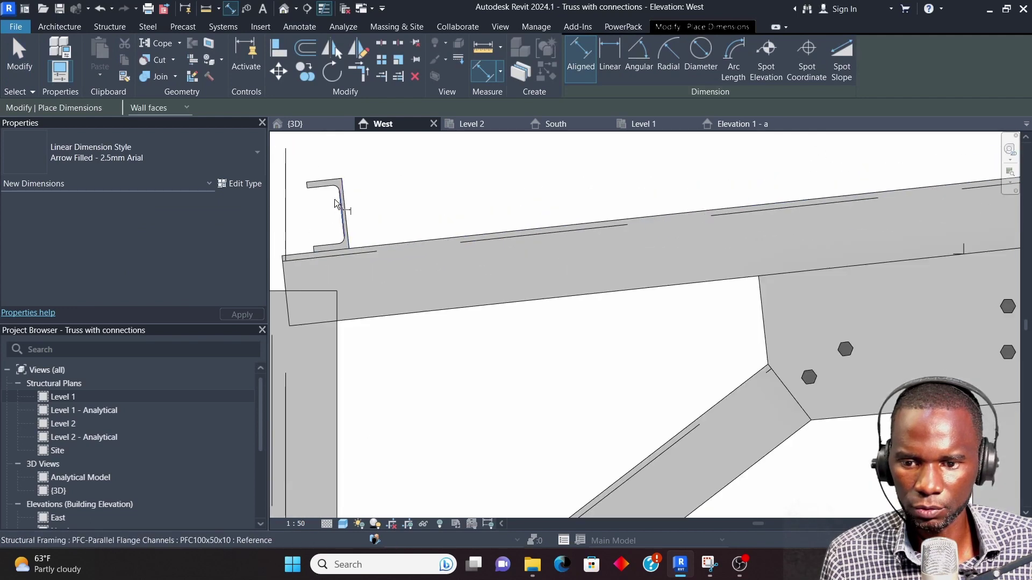
pyautogui.click(332, 205)
pyautogui.scroll(-4, 323, 226)
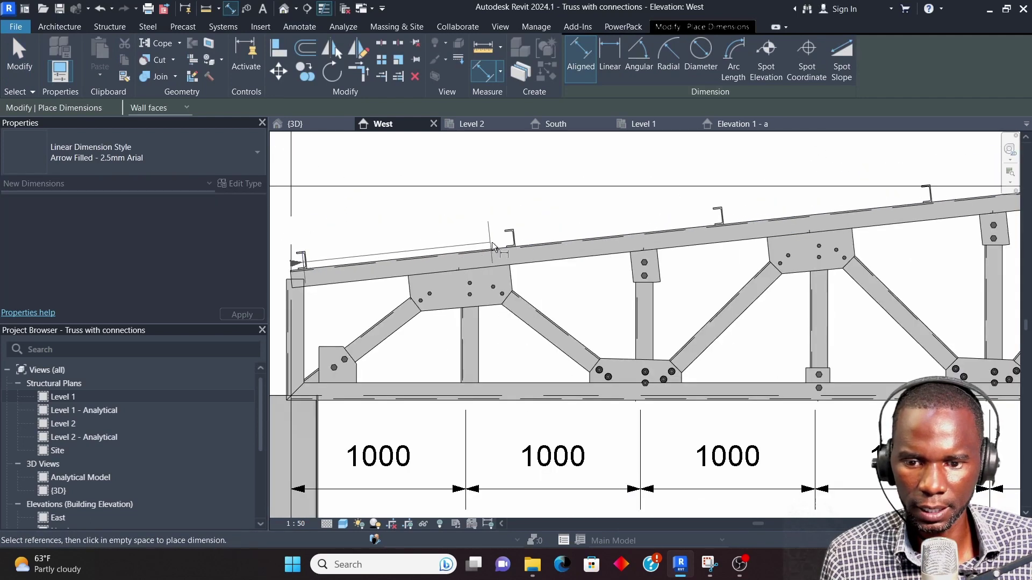
# - Extend the sloping dimension to the second purlin, replacing the web face reference with the channel's Center (Front/Back) reference
pyautogui.scroll(4, 500, 230)
pyautogui.click(524, 228)
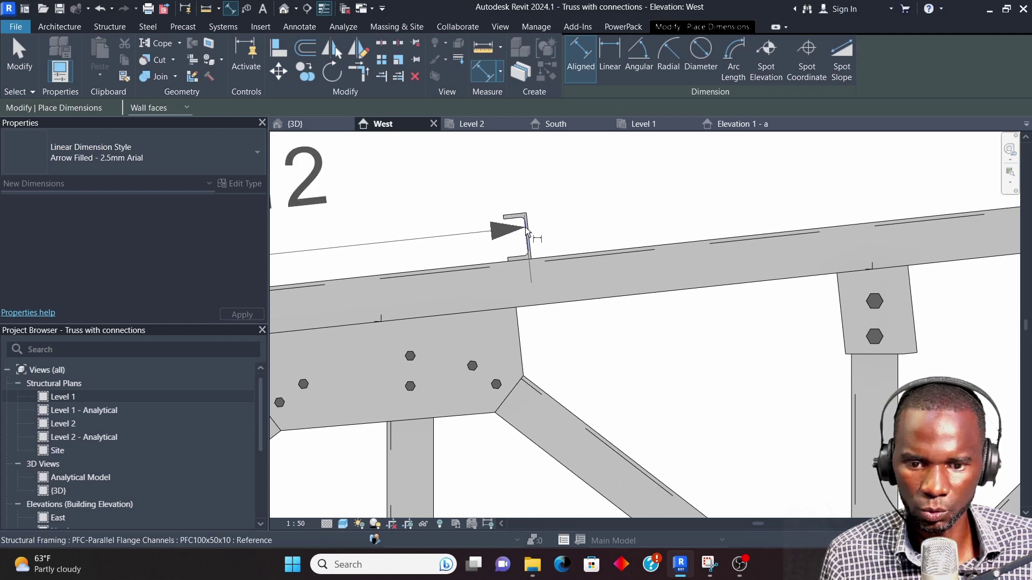
pyautogui.click(526, 228)
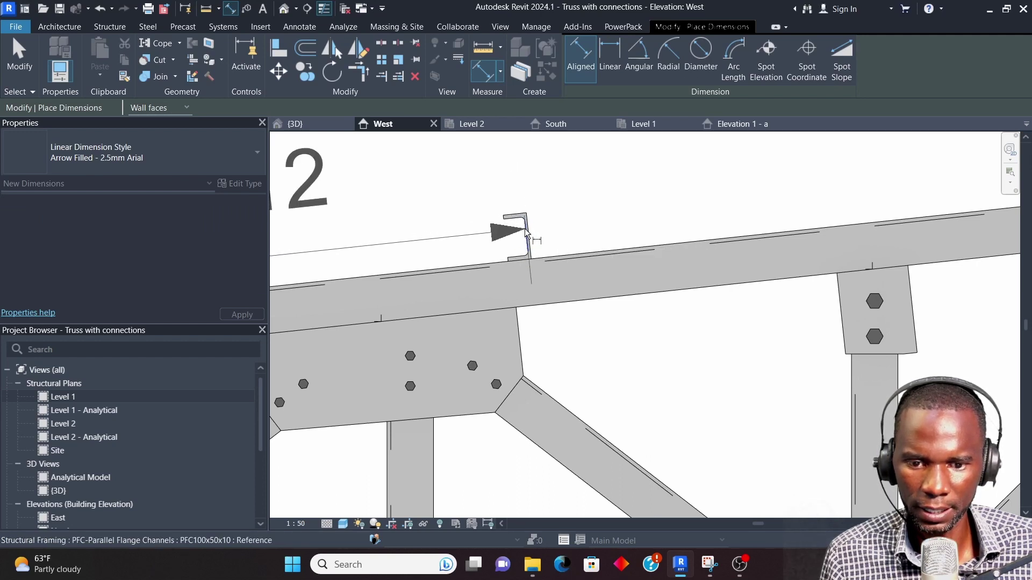
pyautogui.scroll(4, 526, 233)
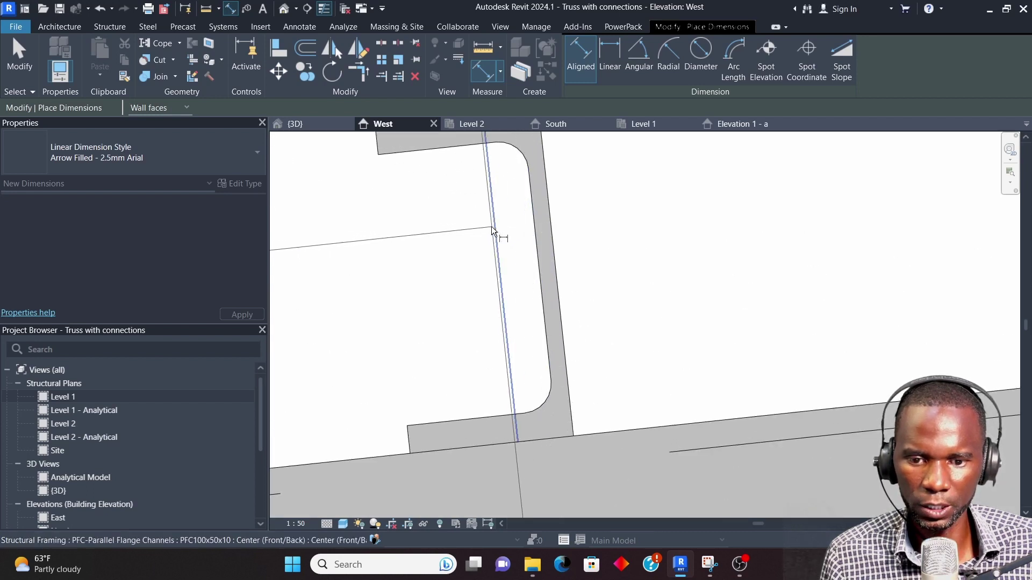
pyautogui.scroll(-4, 395, 248)
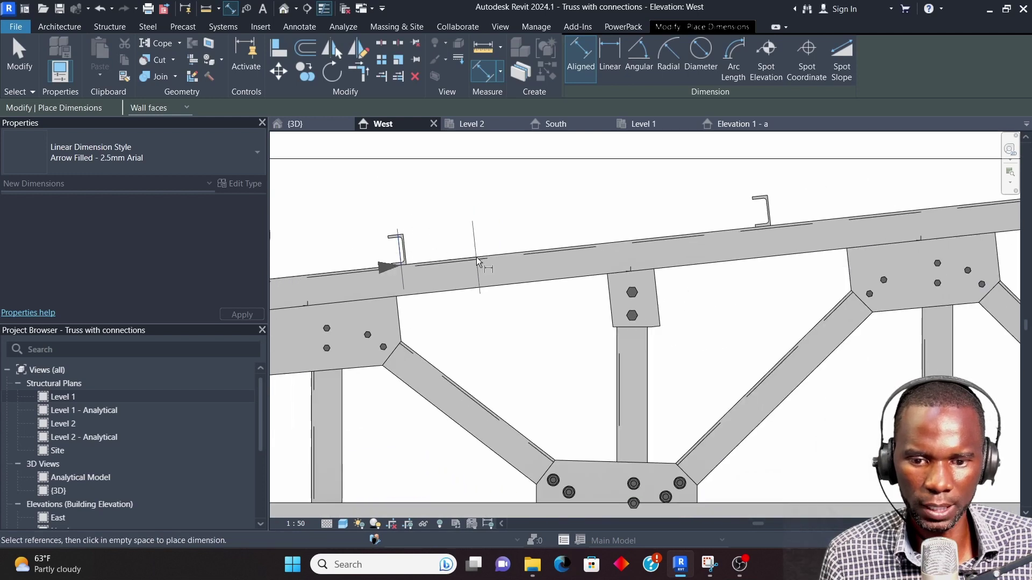
# - Extend the purlin spacing chain to the centres of the third and fourth purlins up the slope
pyautogui.scroll(-3, 476, 257)
pyautogui.scroll(7, 605, 224)
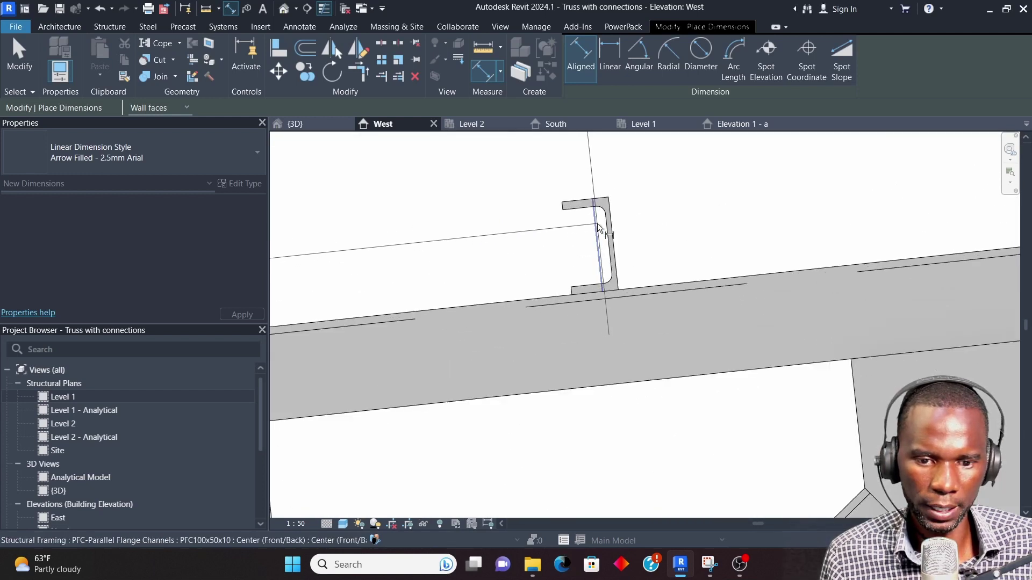
pyautogui.scroll(-4, 597, 224)
pyautogui.scroll(5, 722, 206)
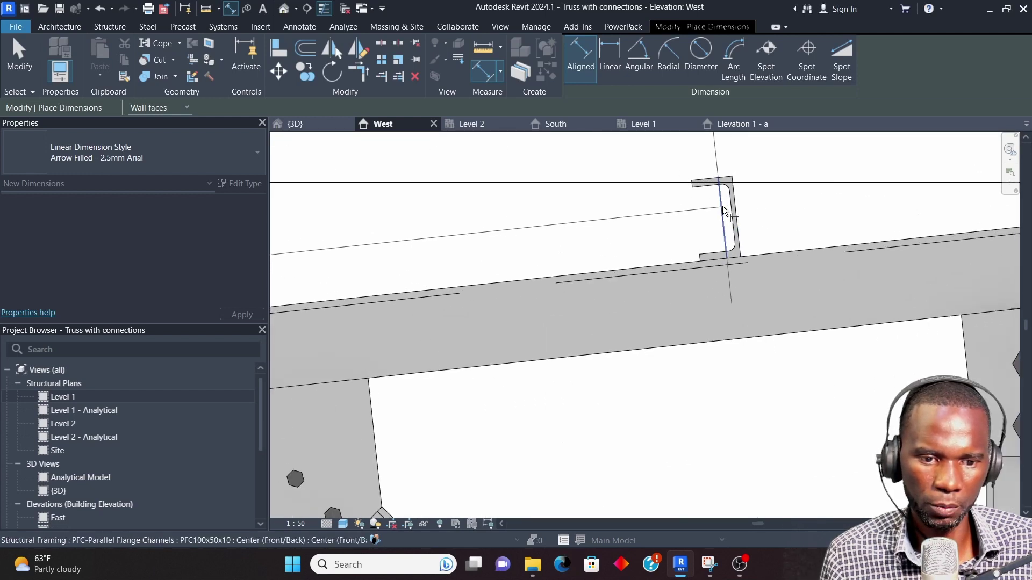
pyautogui.click(723, 208)
pyautogui.scroll(-4, 607, 214)
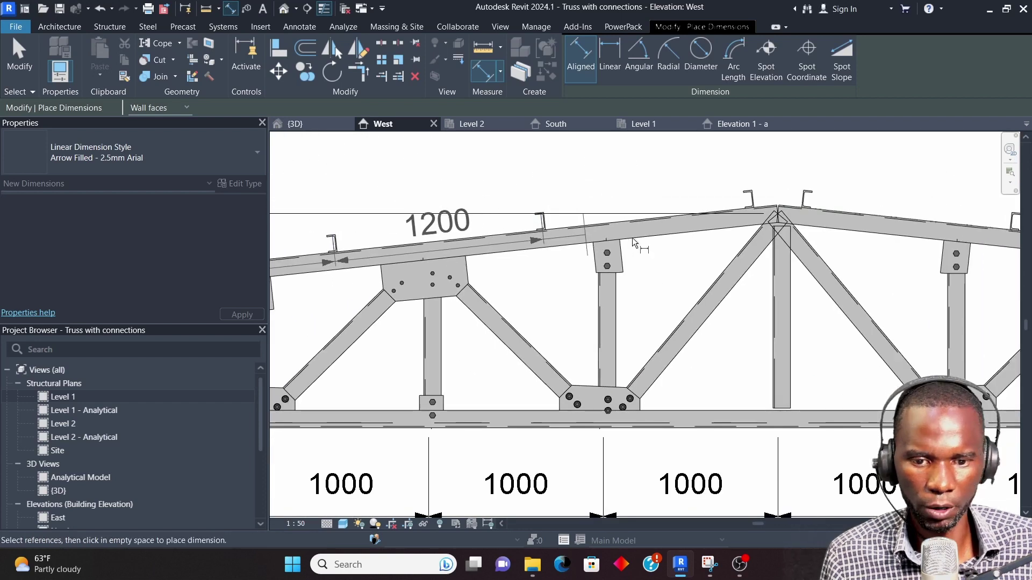
# - Extend the purlin spacing chain to the centre of the purlin beside the ridge and to the top chord end at the apex
pyautogui.scroll(-2, 632, 241)
pyautogui.scroll(5, 631, 231)
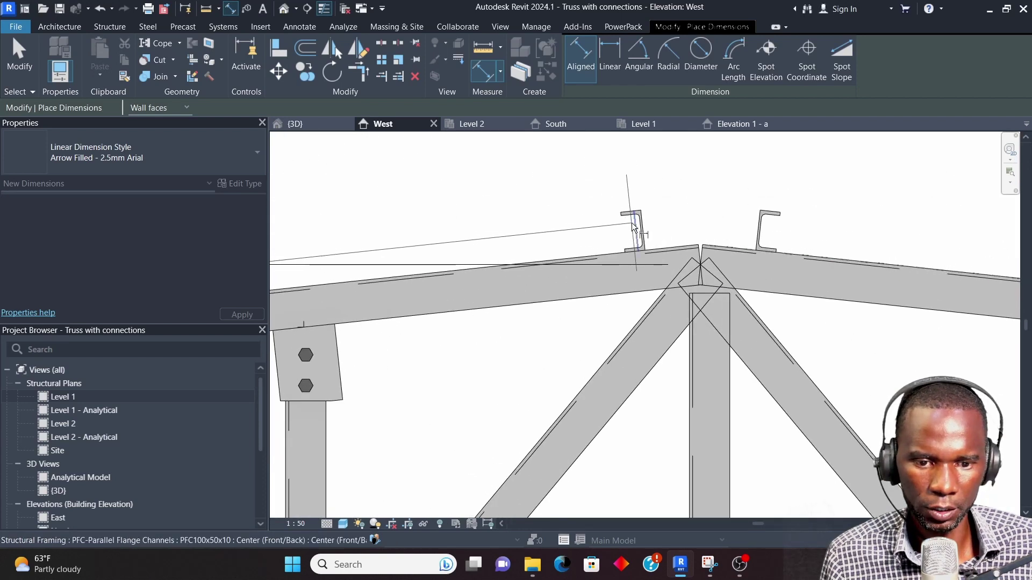
pyautogui.click(633, 226)
pyautogui.click(700, 250)
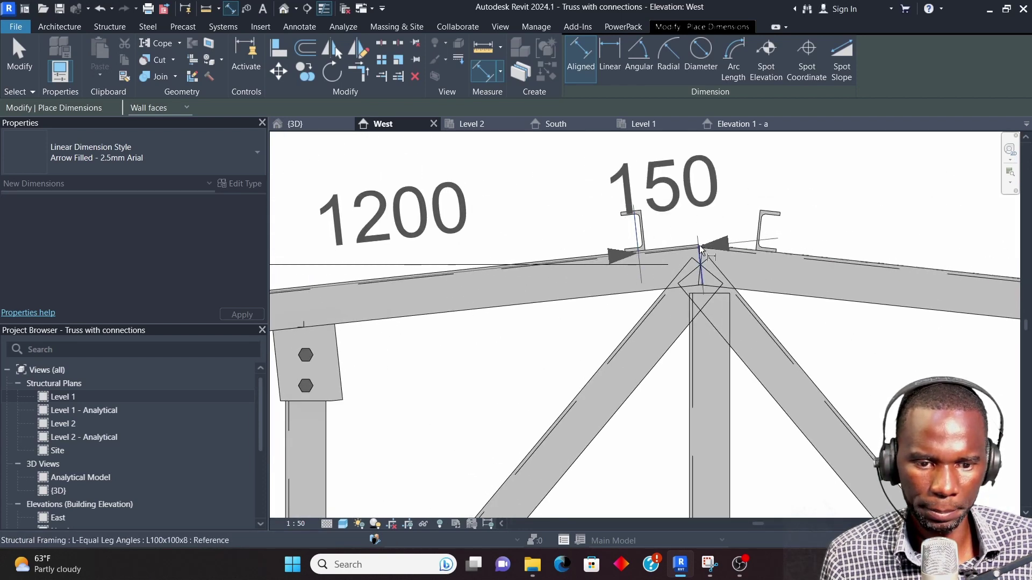